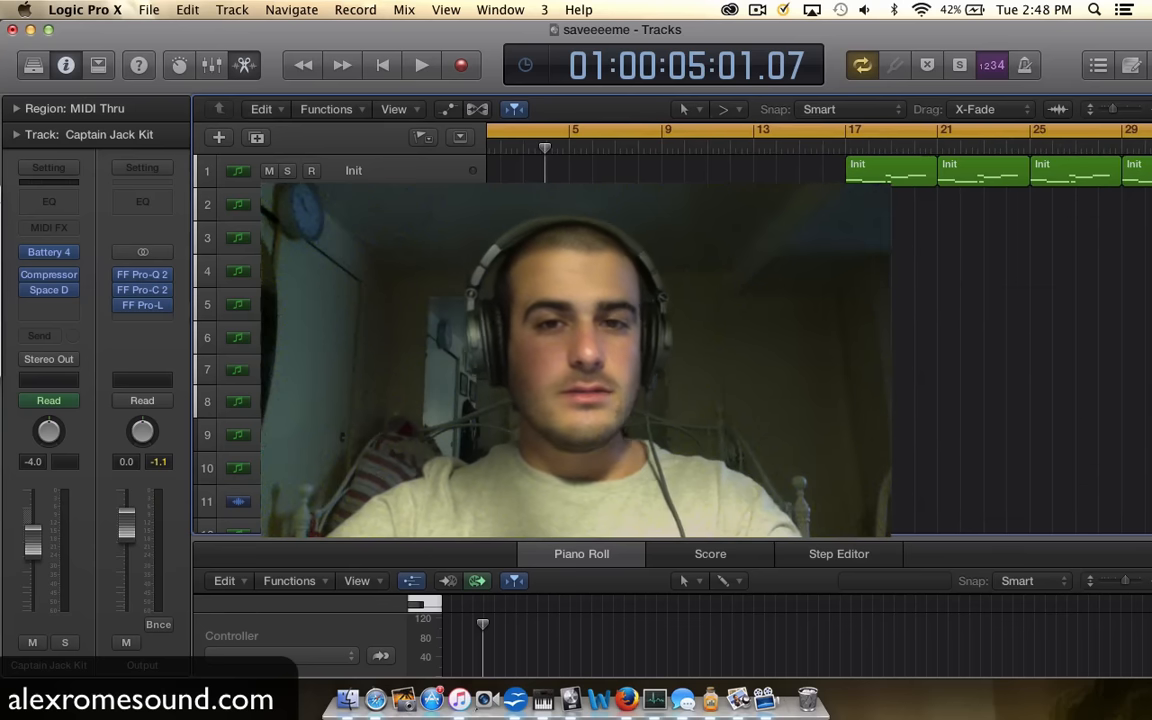
key(super+Right)
key(super+Right)
key(super+Right)
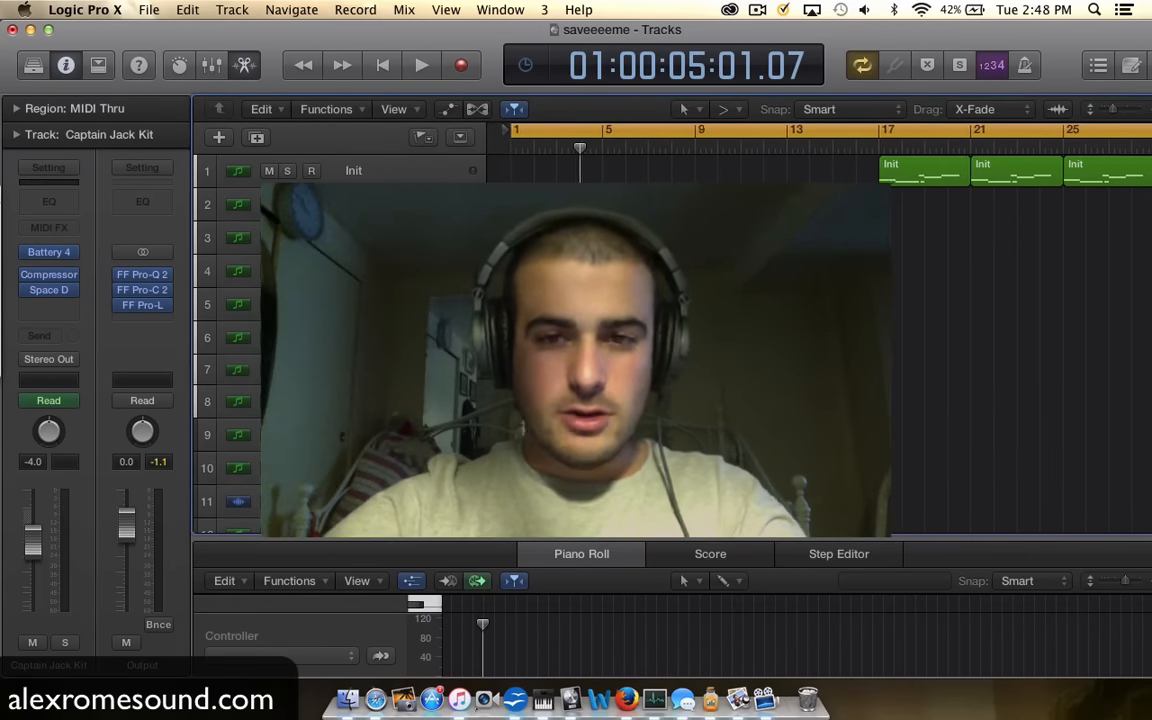
key(super+Left)
key(super+Left)
key(super+Left)
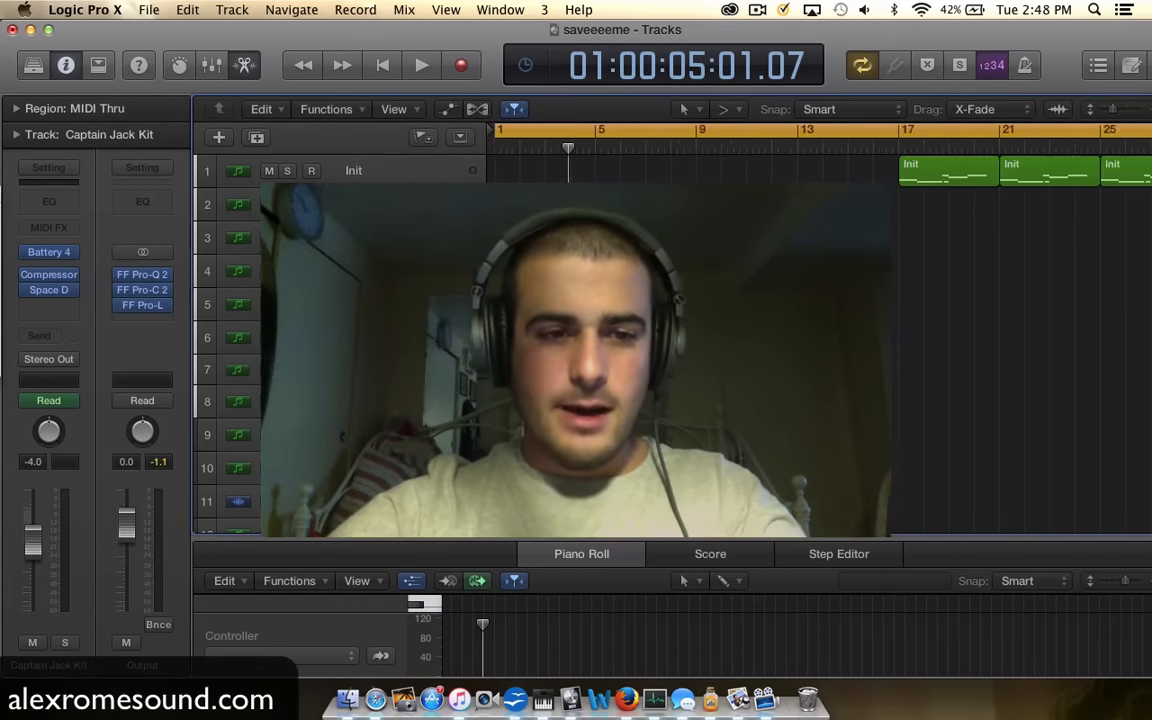
scroll(672, 345, up, 2)
scroll(672, 345, down, 20)
key(super+Left)
key(super+Left)
key(super+Left)
key(super+Left)
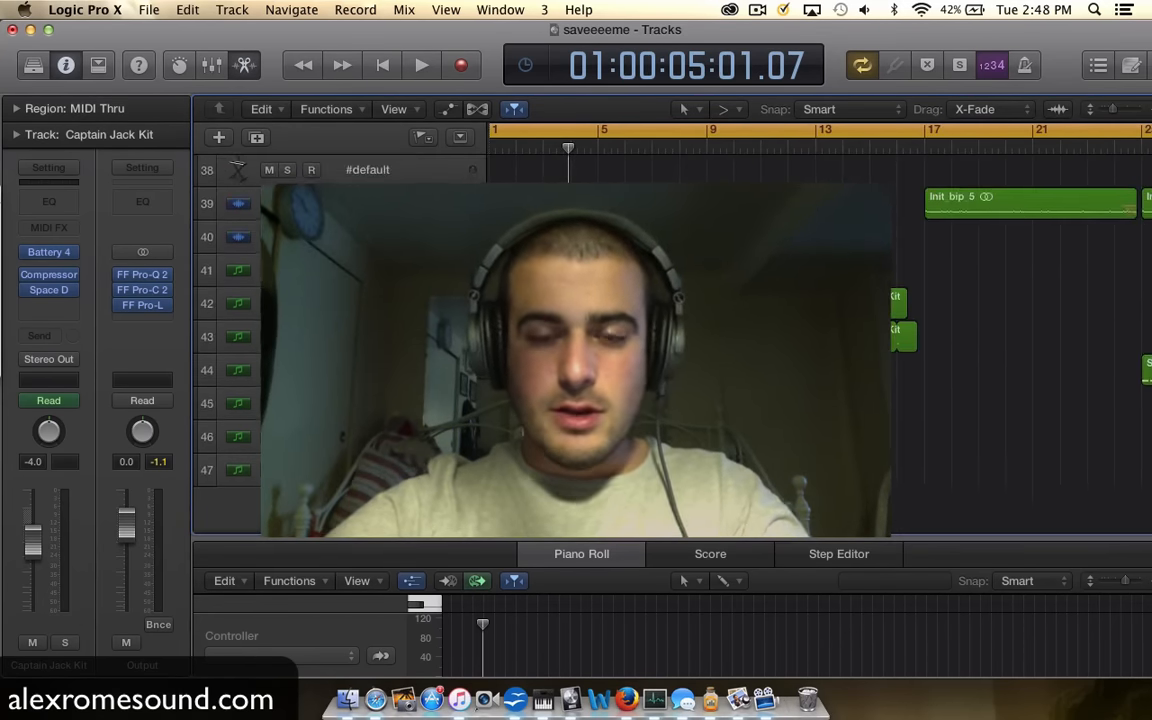
scroll(672, 345, up, 20)
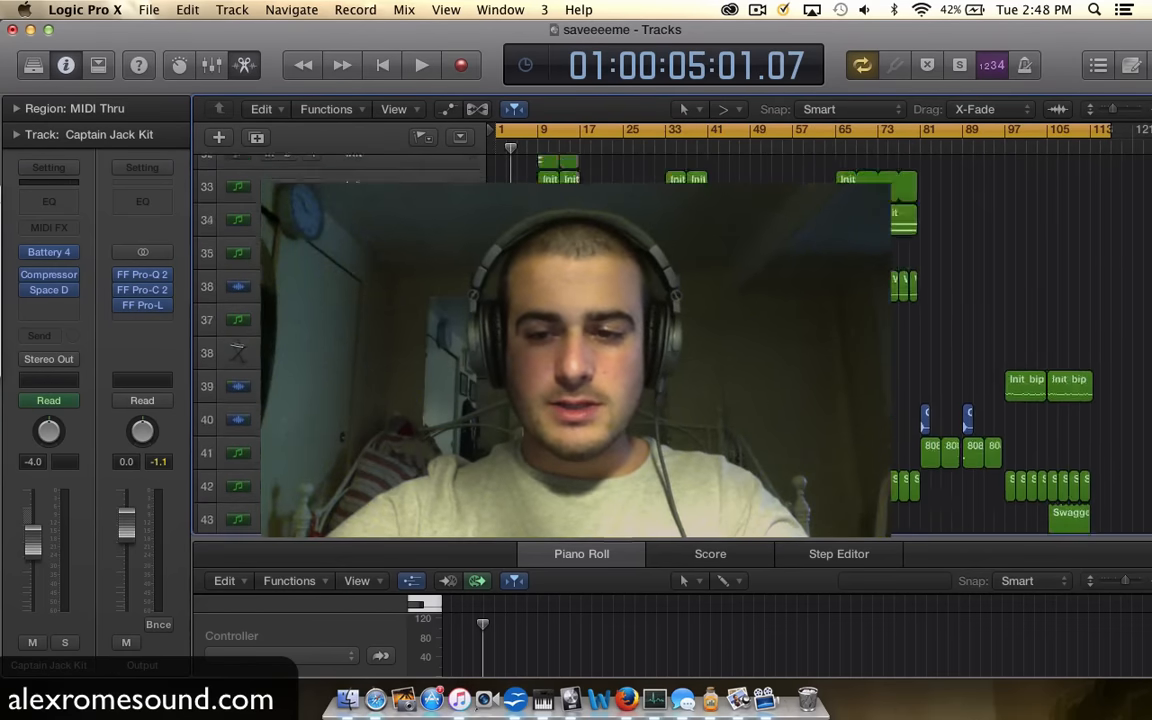
key(super+Right)
key(super+Right)
key(super+Right)
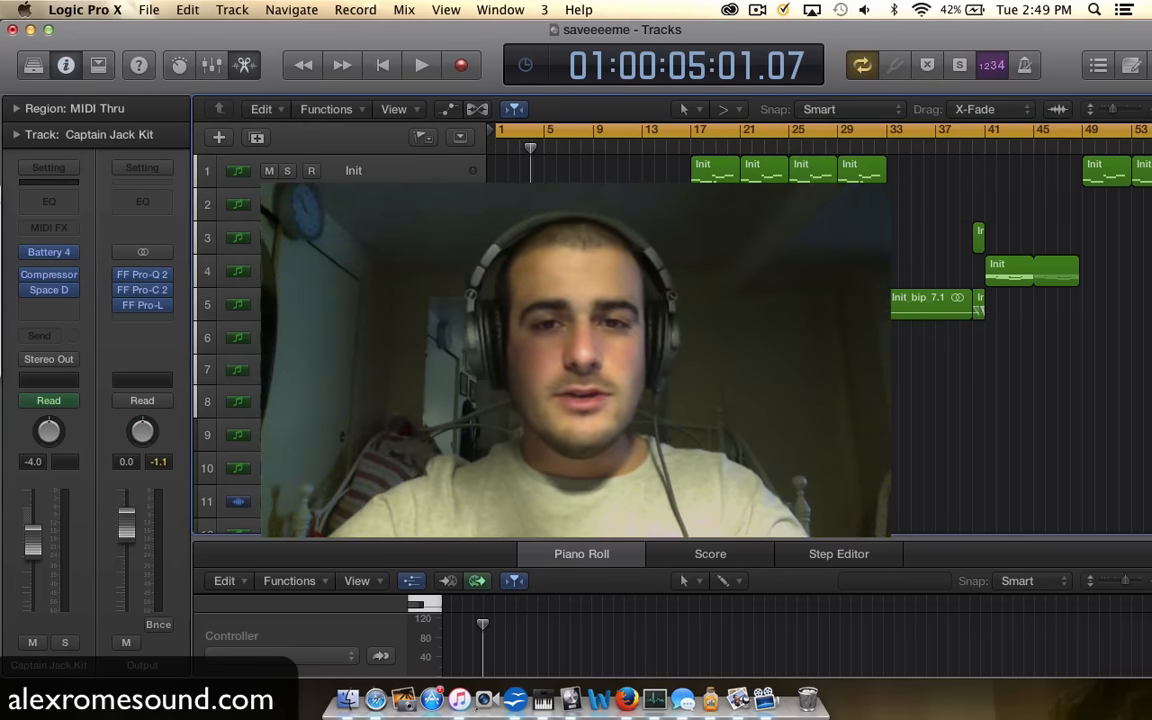
Step: Look over all tracks of the saveeeeme project, from the first Init track to the last one and back
scroll(672, 345, down, 2)
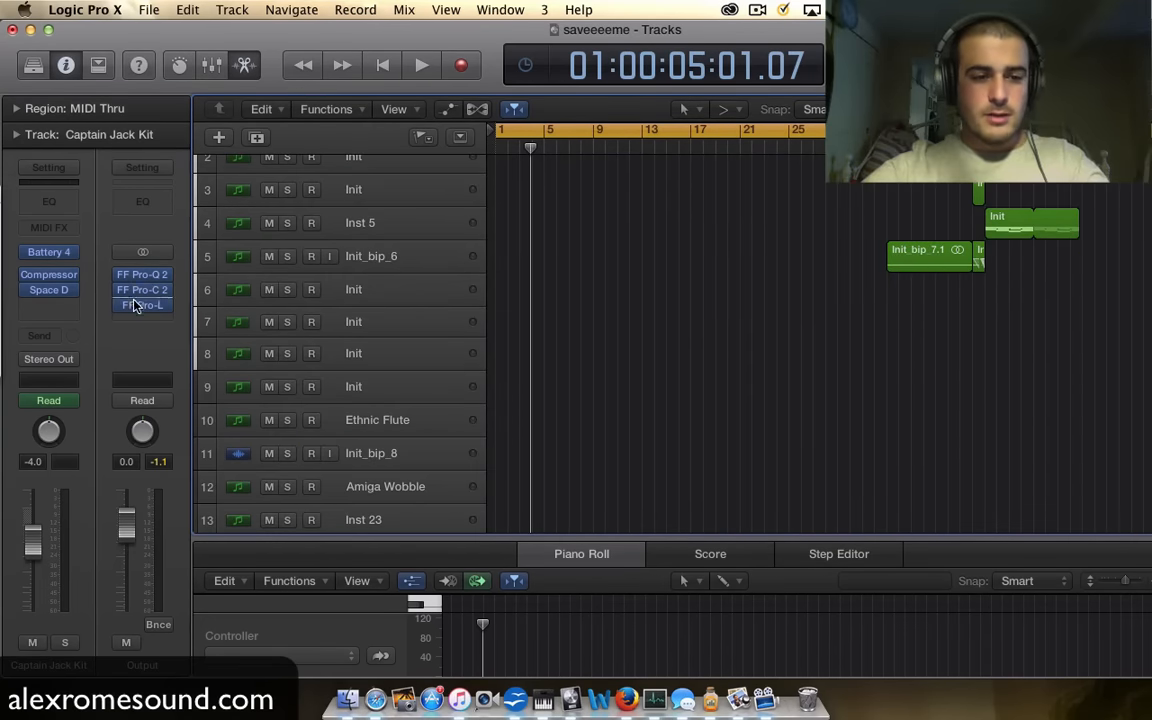
scroll(698, 324, down, 10)
scroll(698, 324, down, 15)
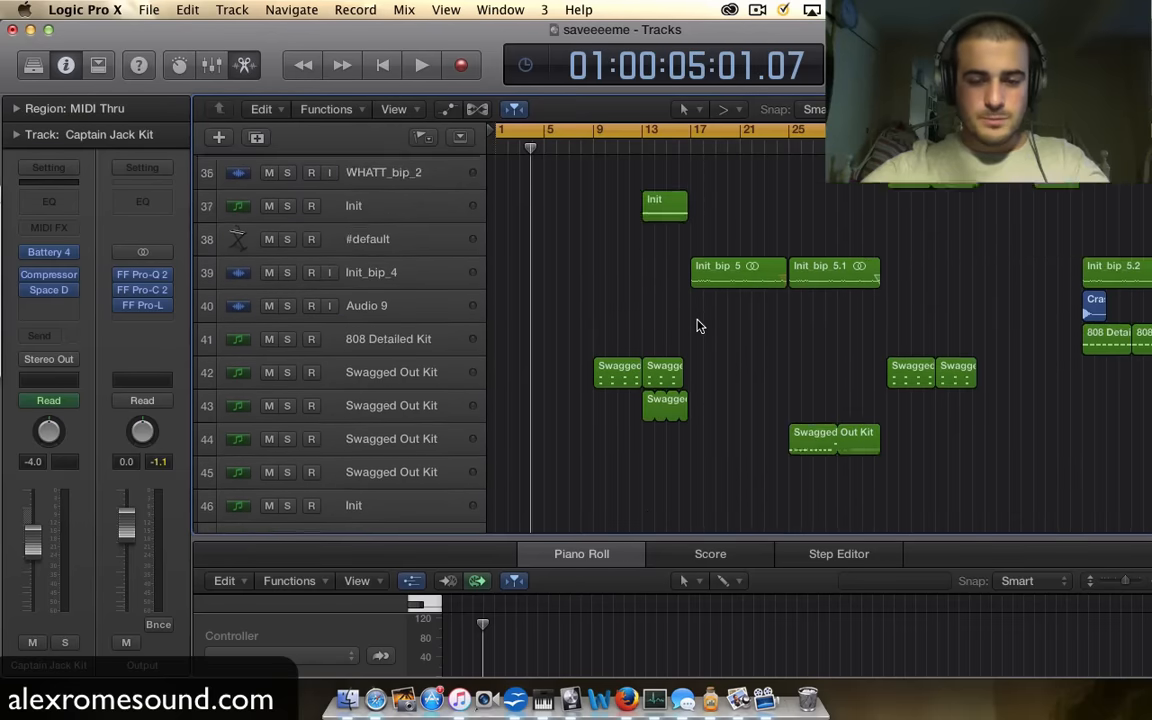
scroll(618, 243, down, 5)
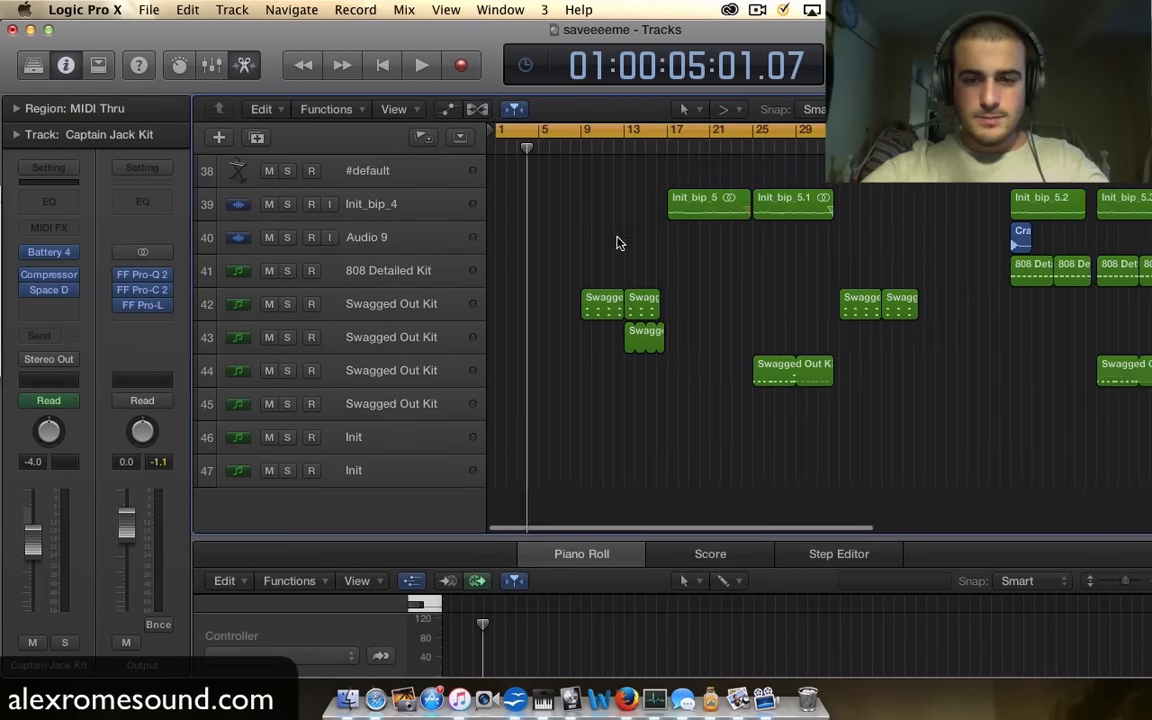
scroll(643, 274, up, 2)
scroll(648, 271, up, 2)
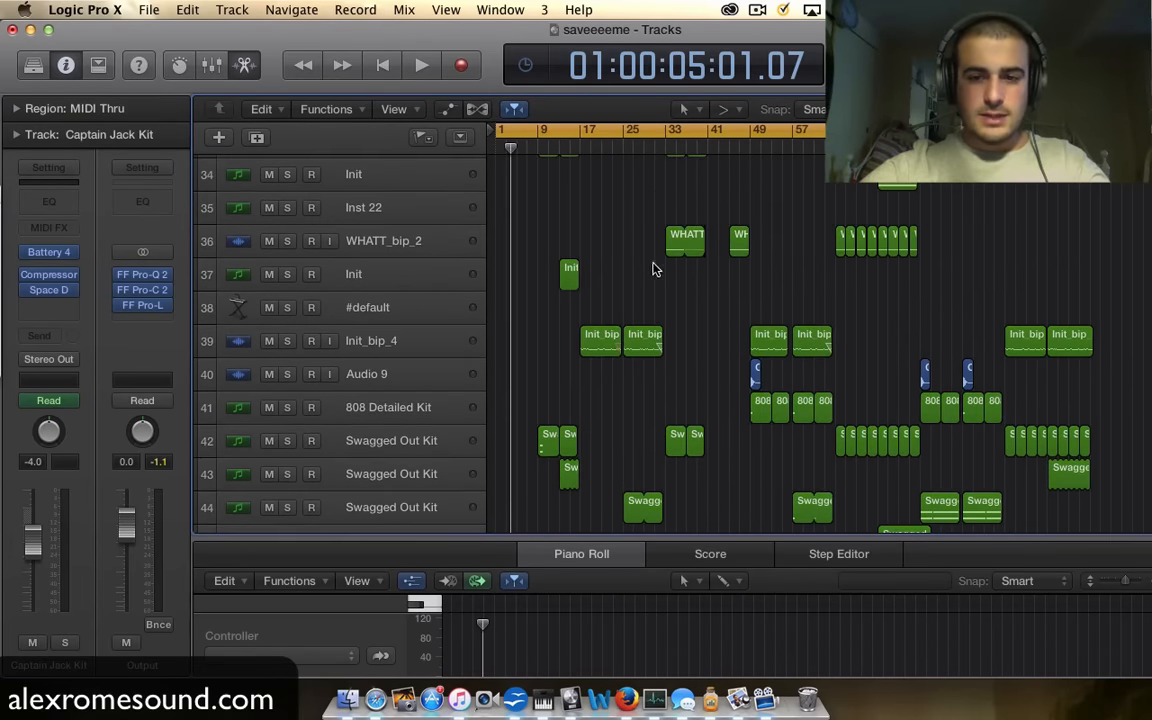
scroll(640, 288, up, 12)
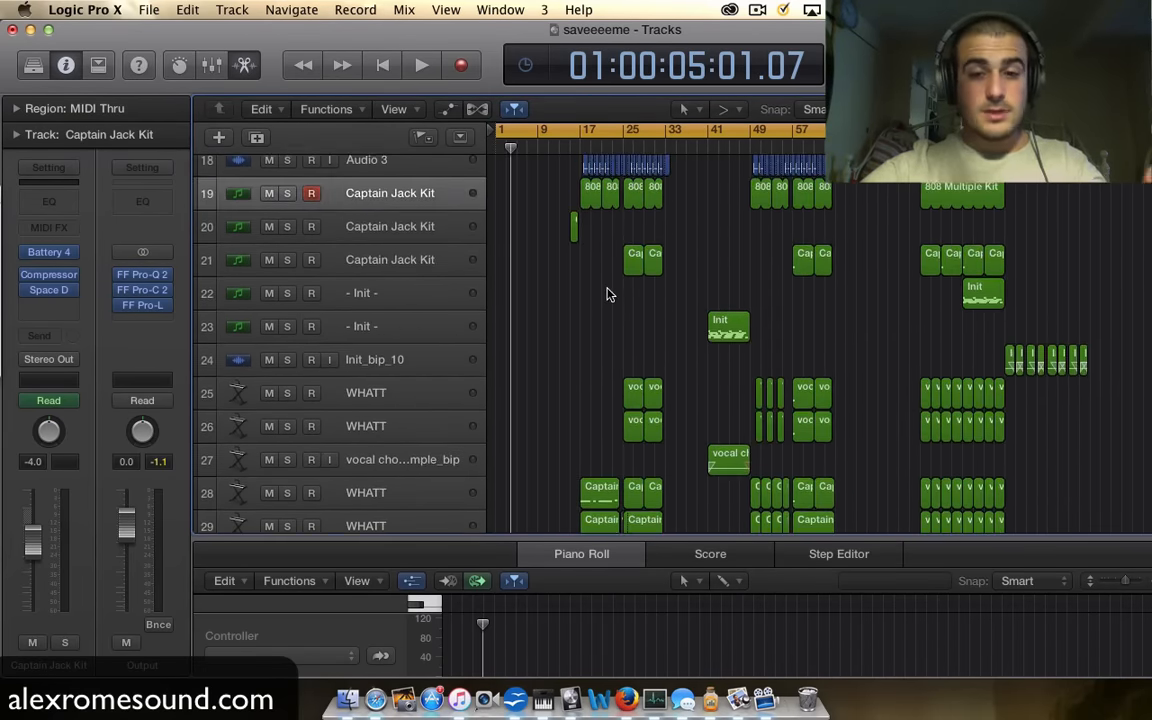
scroll(607, 291, up, 10)
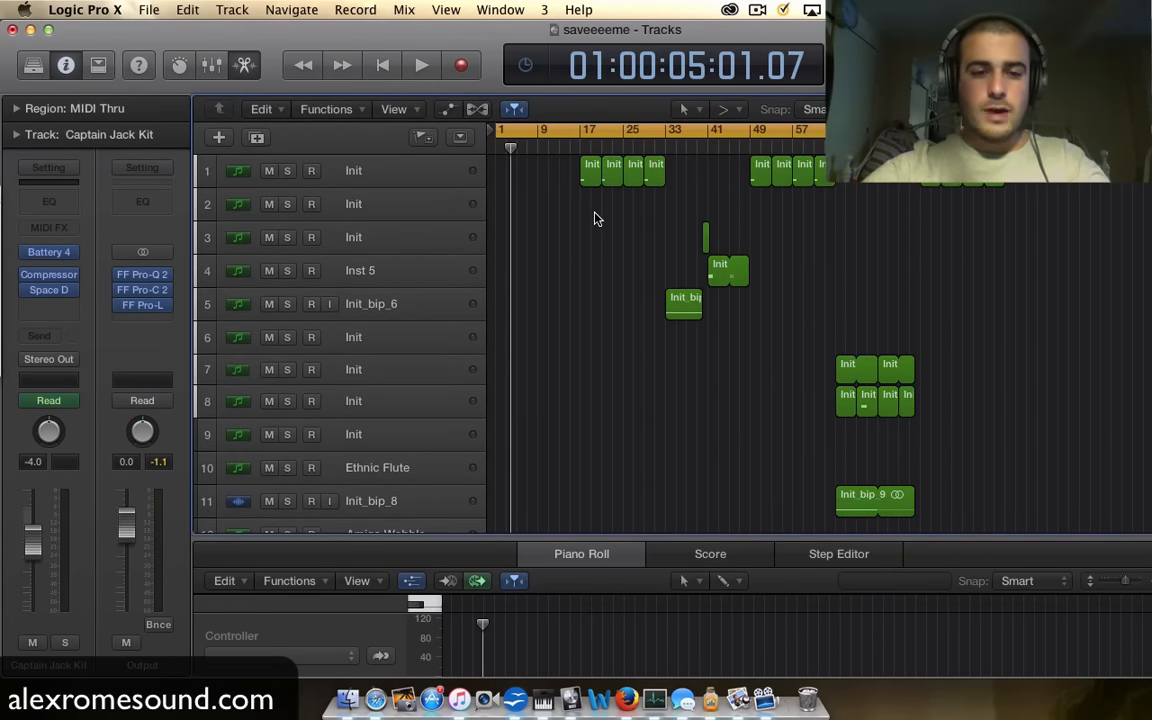
Step: Select track 2, Init, in the arrangement
click(432, 202)
key(super+Right)
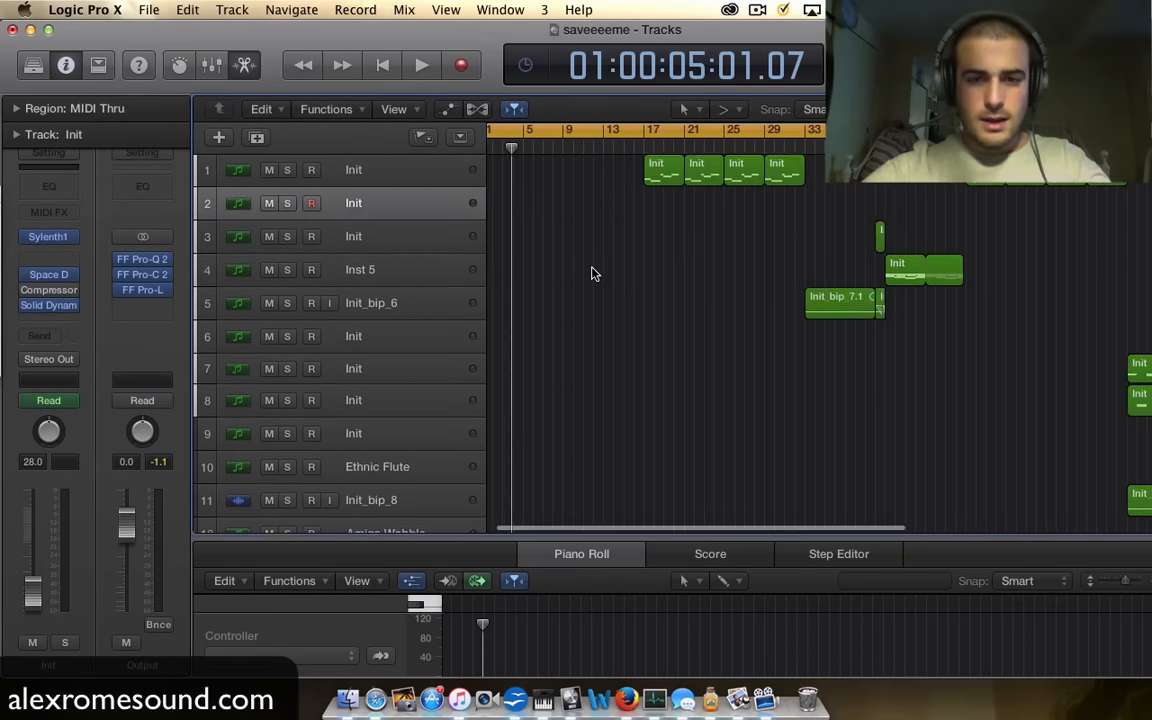
scroll(592, 273, down, 3)
scroll(592, 273, up, 2)
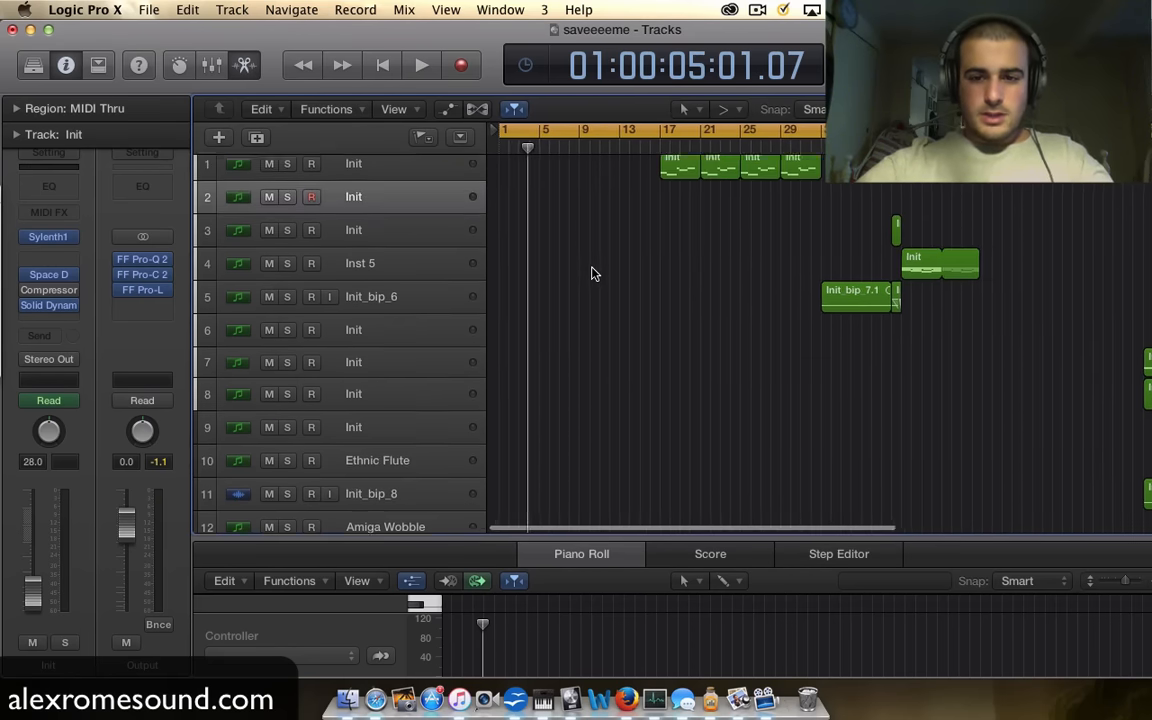
Step: Examine the regions on the instrument, audio and Swagged Out Kit tracks along the opening bars
scroll(592, 273, down, 3)
scroll(592, 273, up, 5)
scroll(592, 273, down, 3)
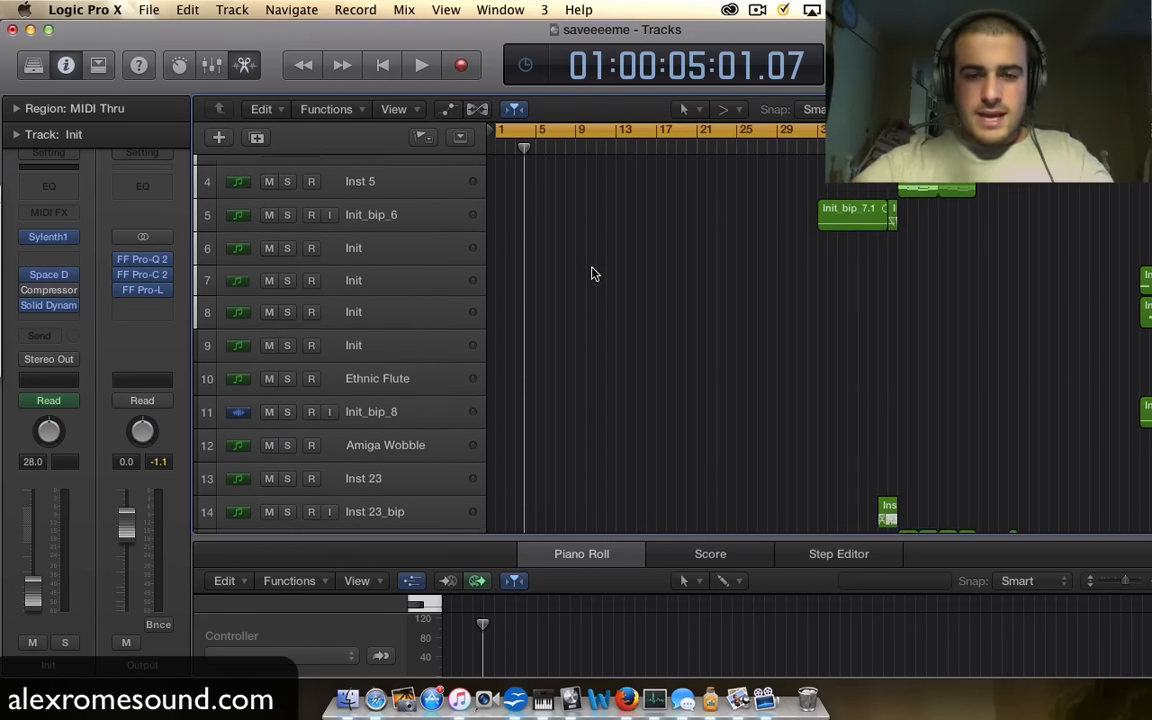
scroll(592, 273, up, 3)
scroll(592, 273, down, 5)
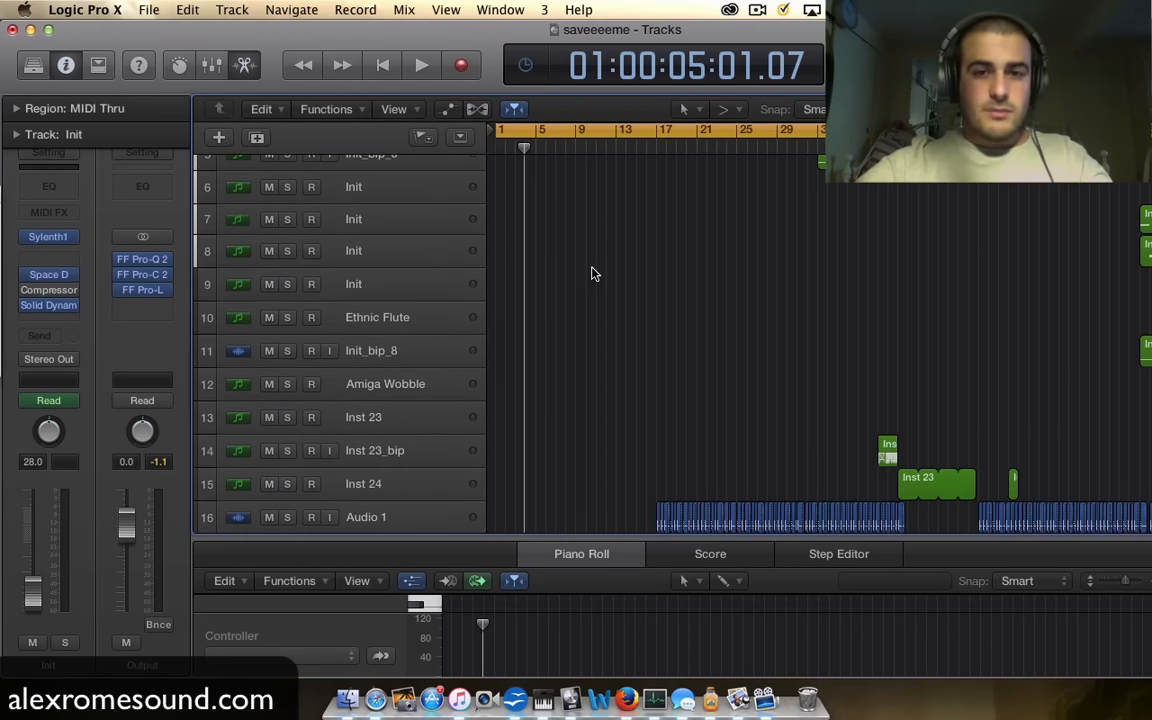
scroll(592, 273, down, 15)
scroll(560, 401, down, 4)
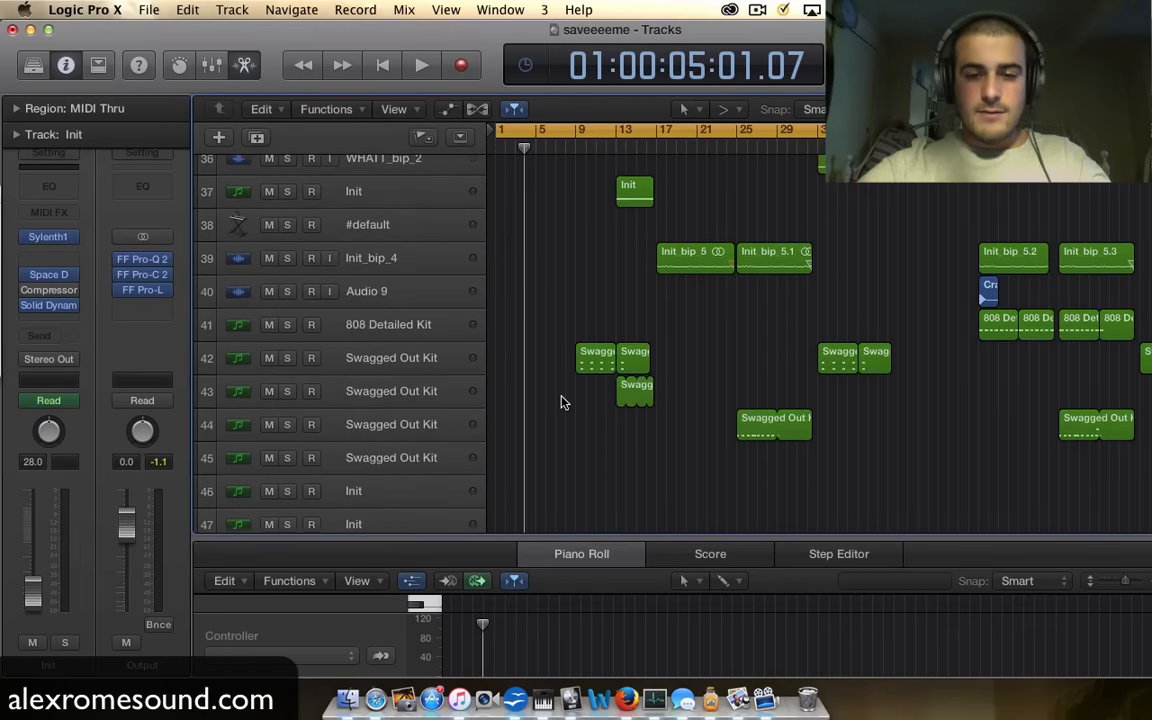
scroll(560, 401, up, 12)
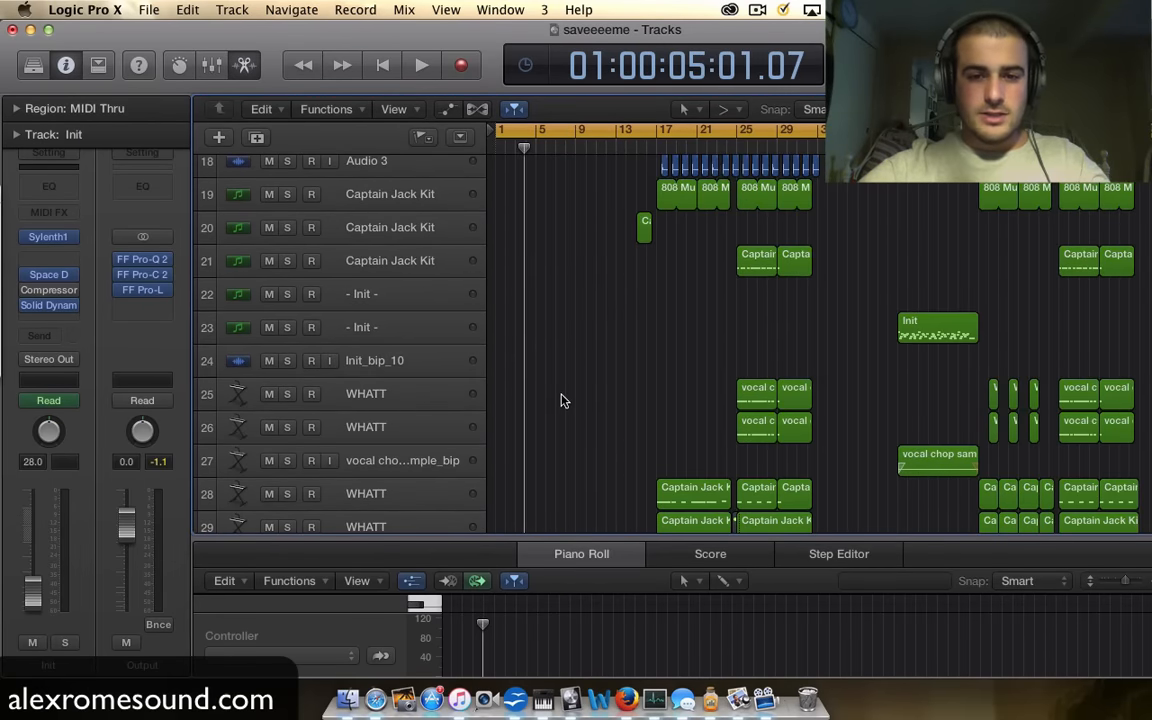
key(super+Left)
key(super+Left)
key(super+Right)
key(super+Right)
key(super+Right)
key(super+Right)
key(super+Right)
key(super+Left)
key(super+Left)
key(super+Left)
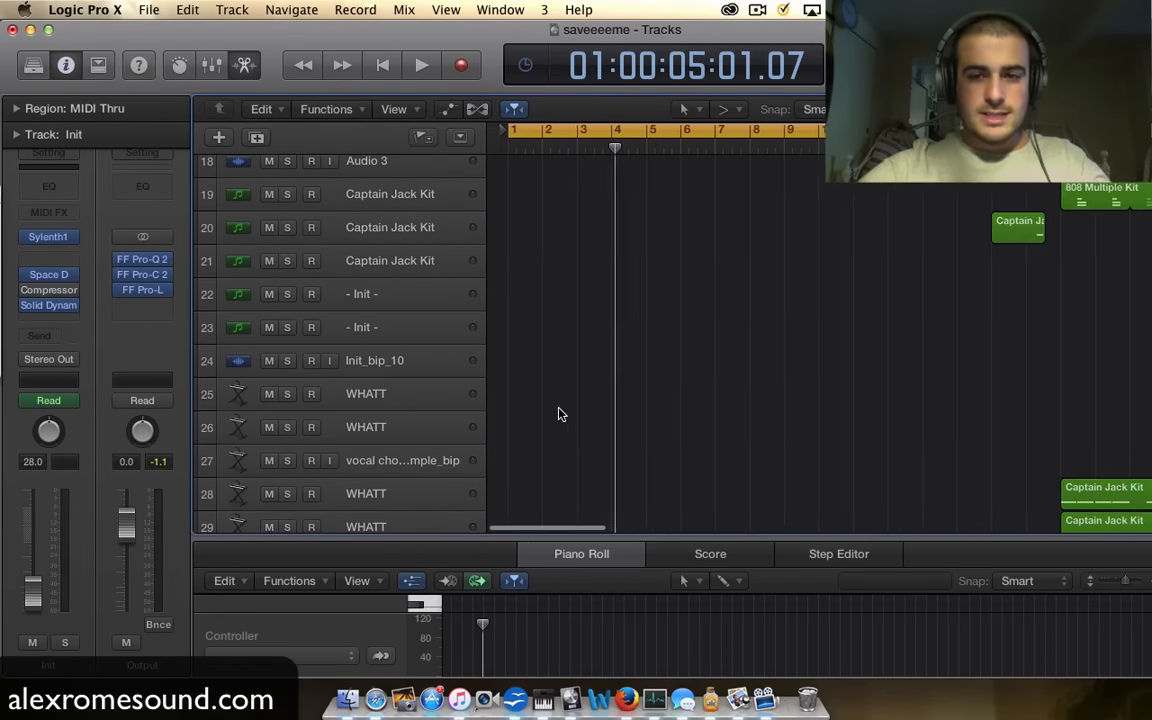
key(super+Left)
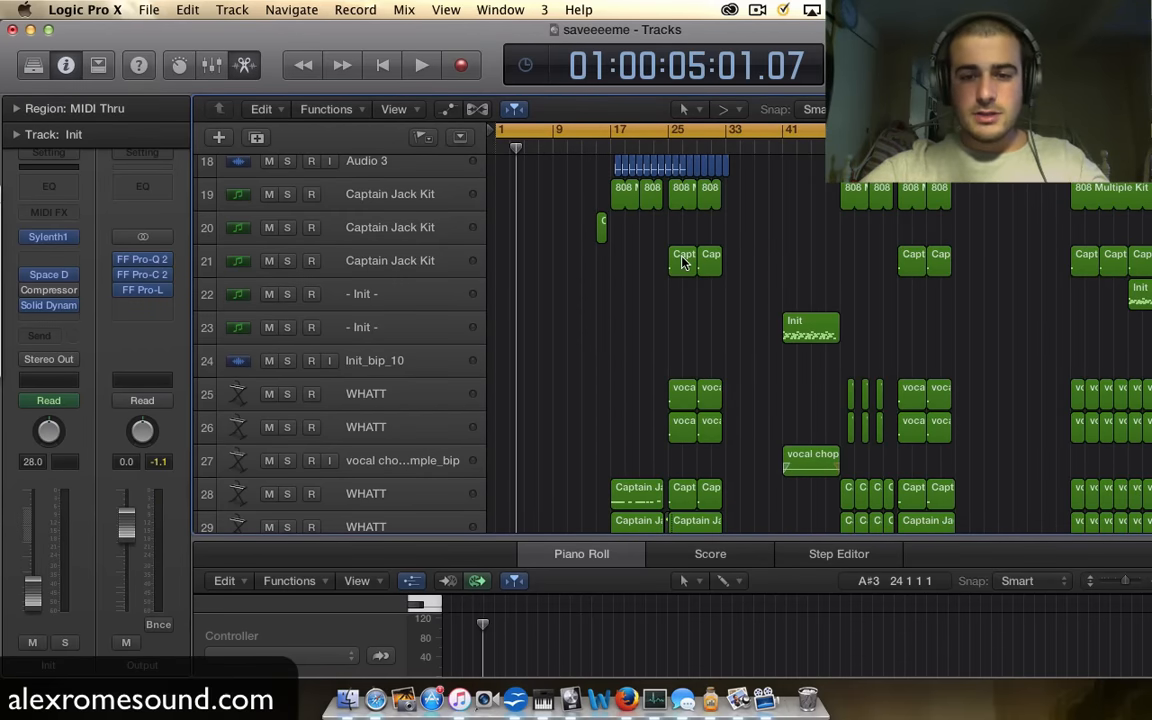
Step: Review how the synth, audio, drum kit and vocal chop regions are laid out across the whole arrangement
scroll(656, 257, down, 10)
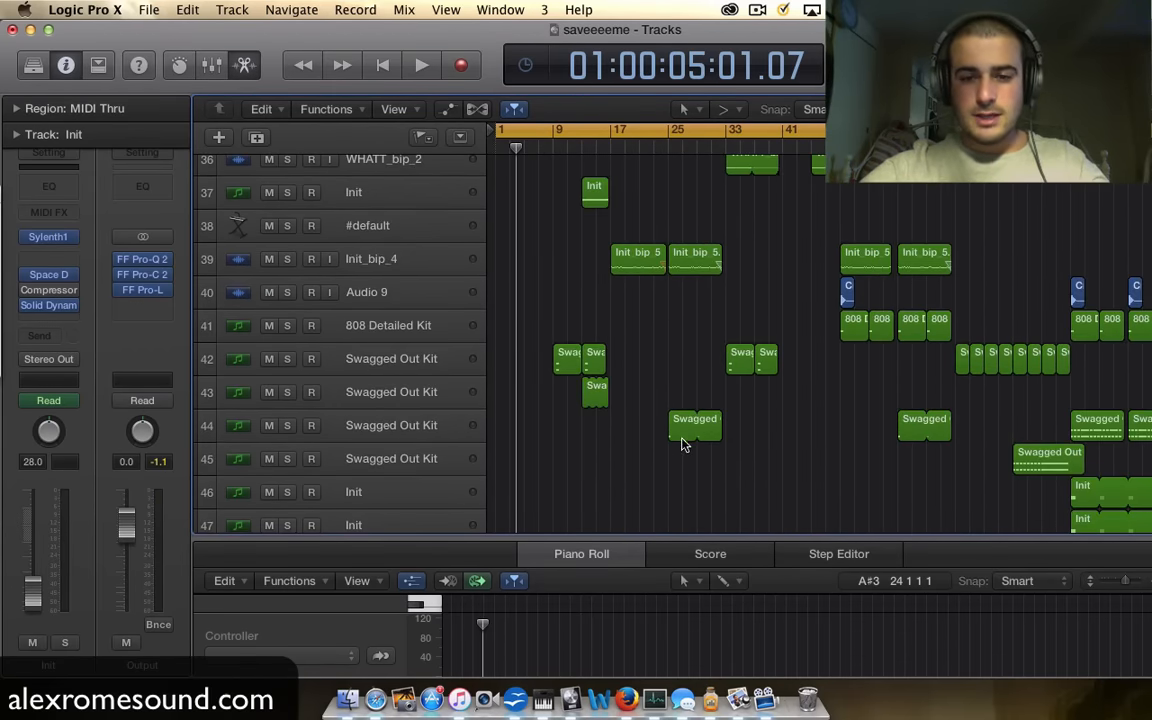
scroll(708, 300, up, 12)
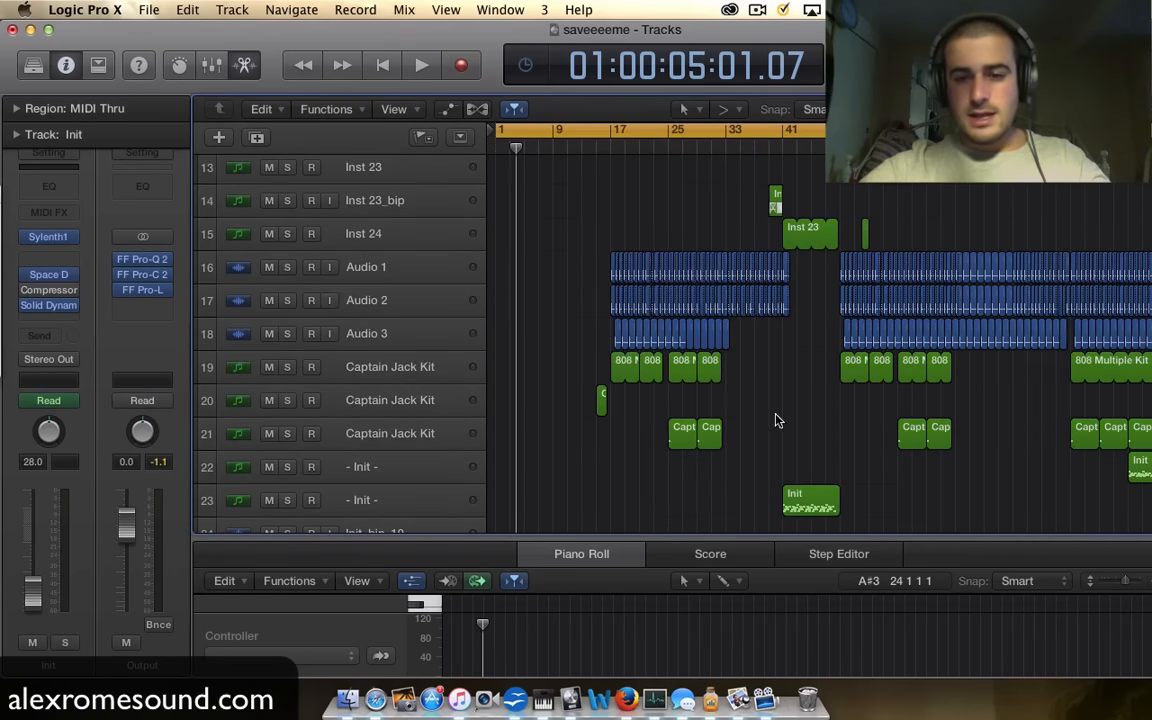
scroll(800, 361, down, 8)
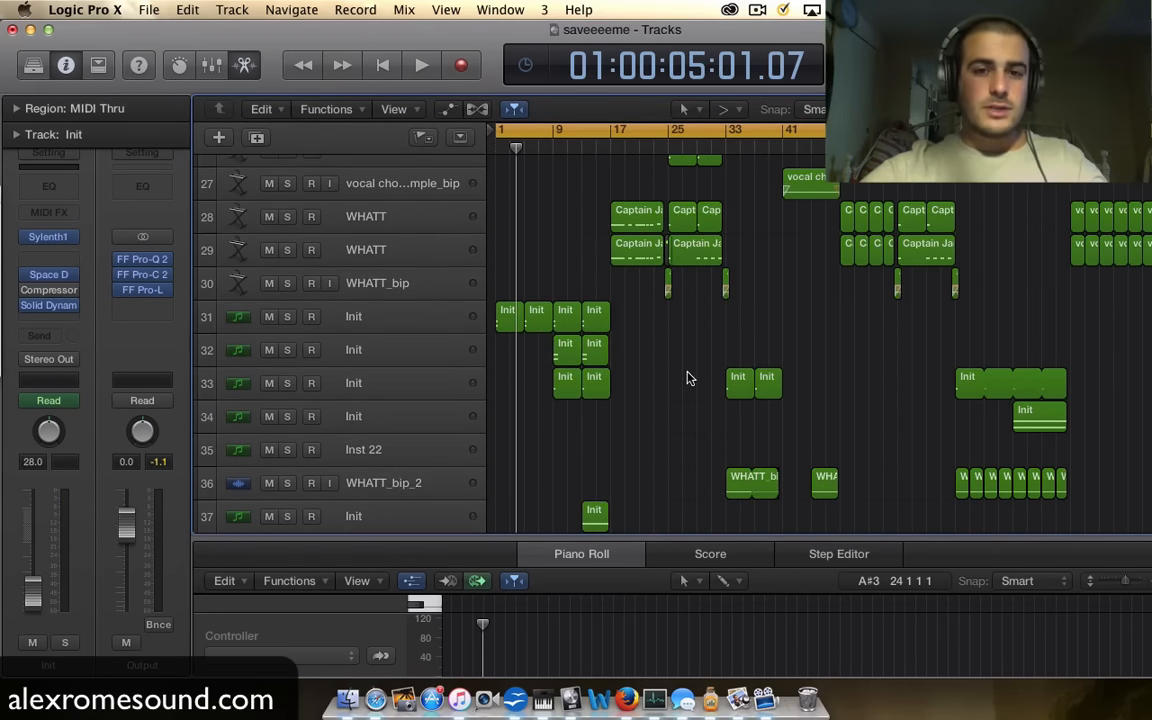
scroll(688, 378, up, 13)
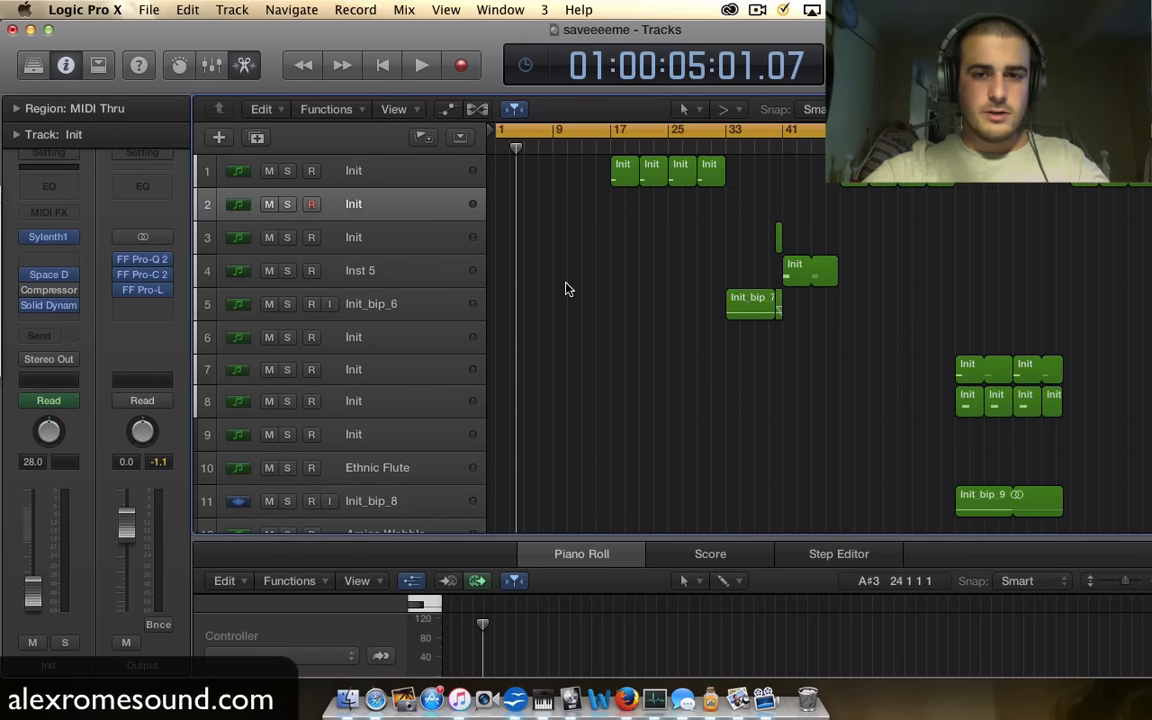
scroll(565, 289, down, 8)
scroll(565, 286, up, 6)
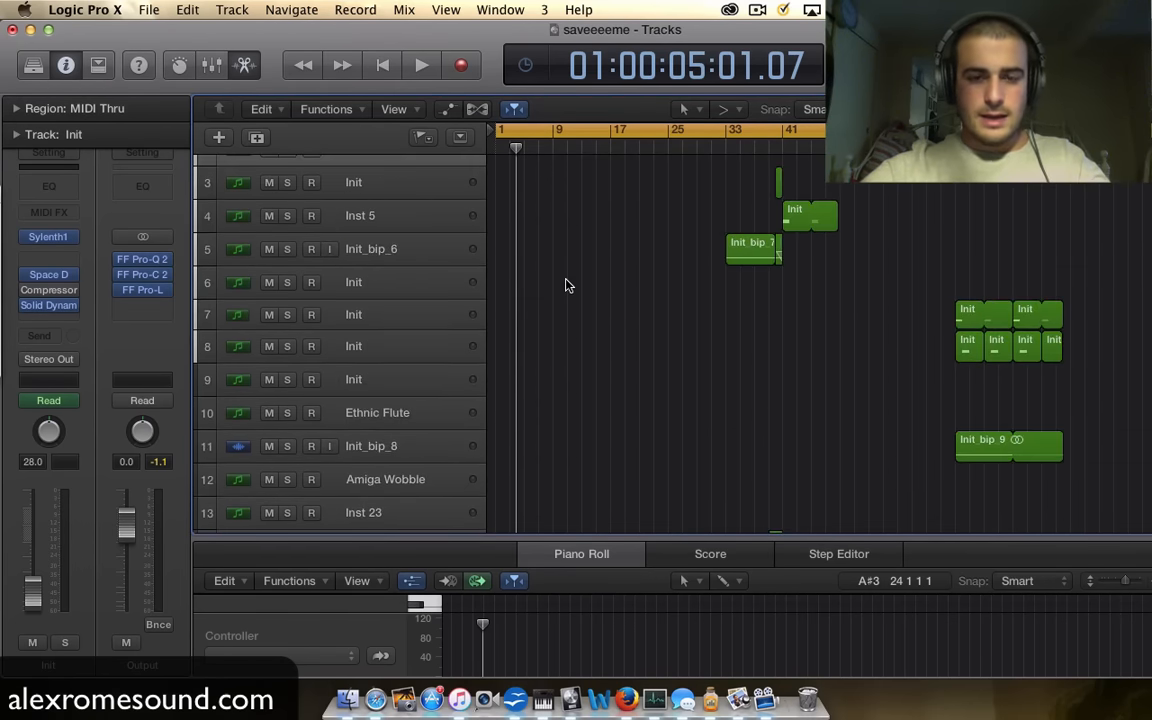
scroll(565, 286, down, 10)
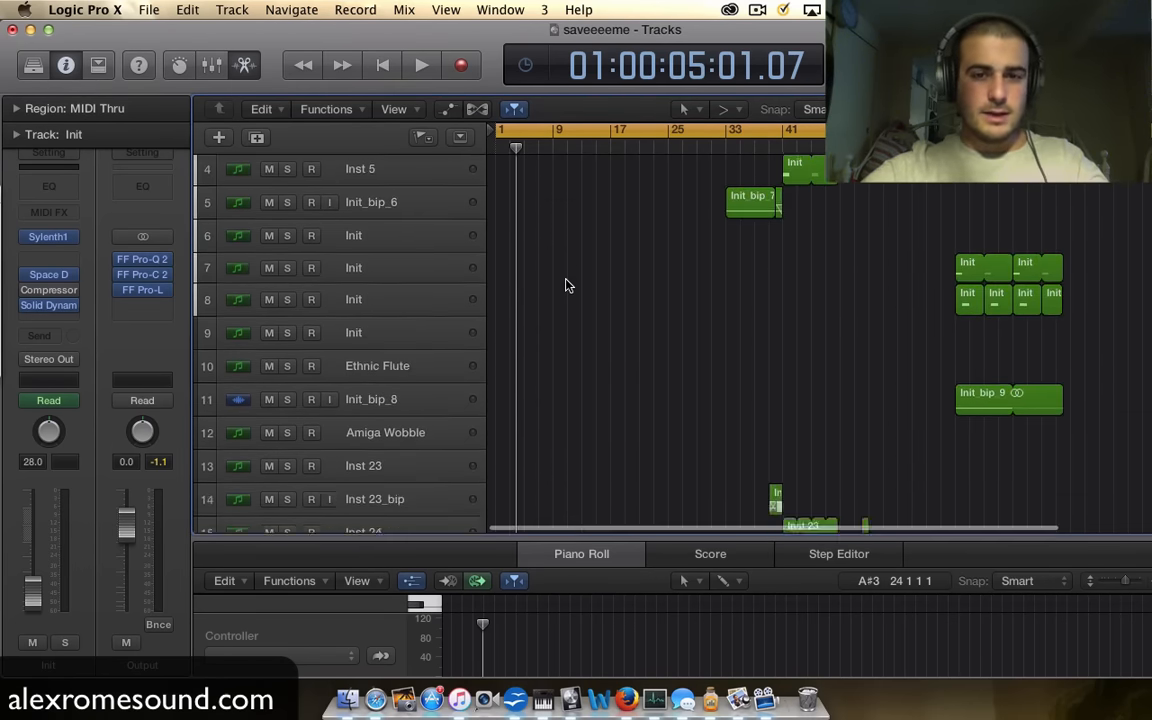
scroll(565, 286, down, 4)
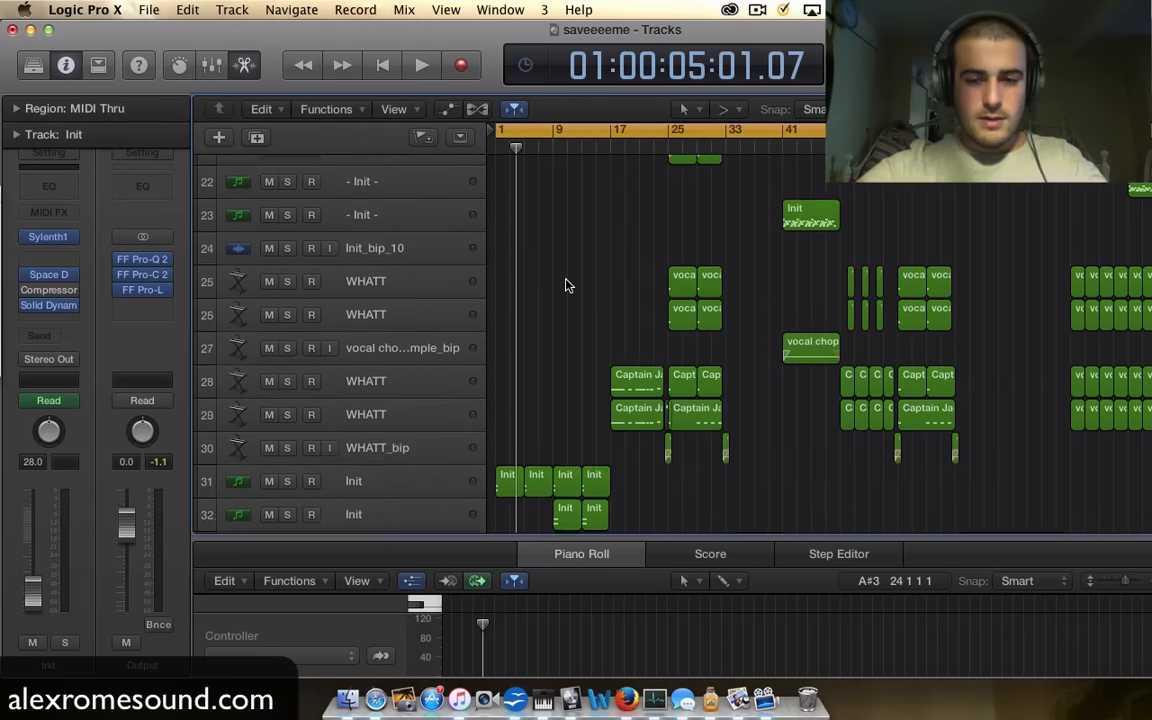
scroll(565, 286, up, 12)
scroll(660, 312, up, 9)
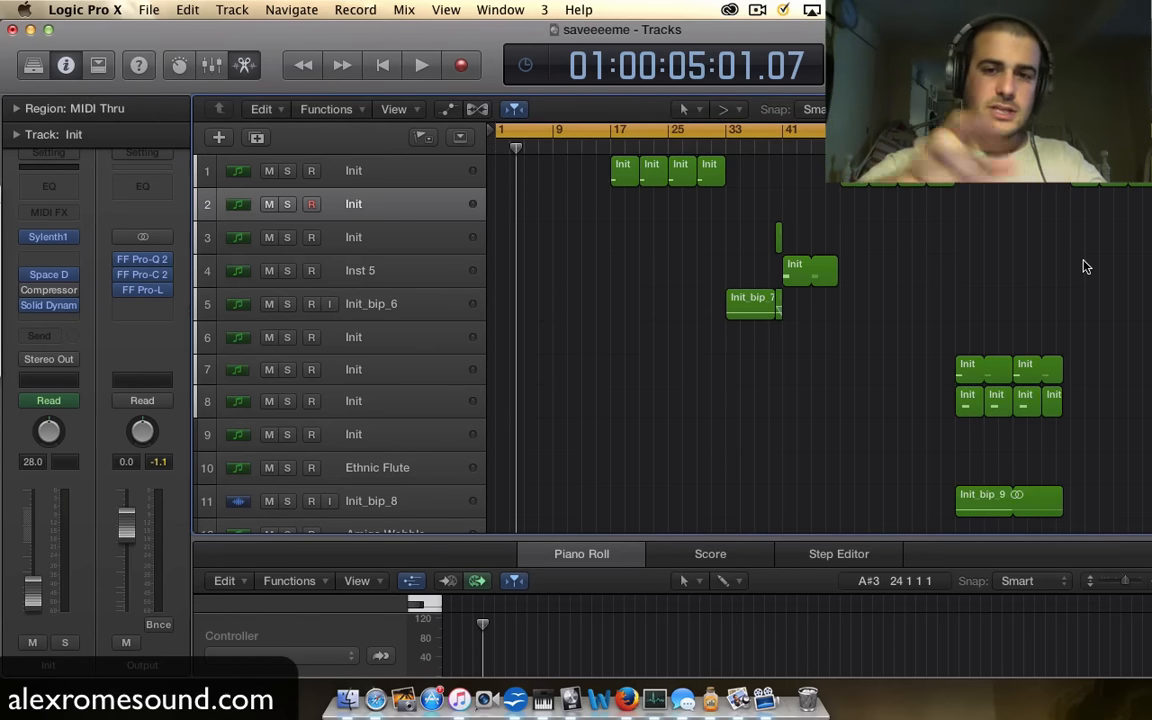
scroll(863, 373, down, 10)
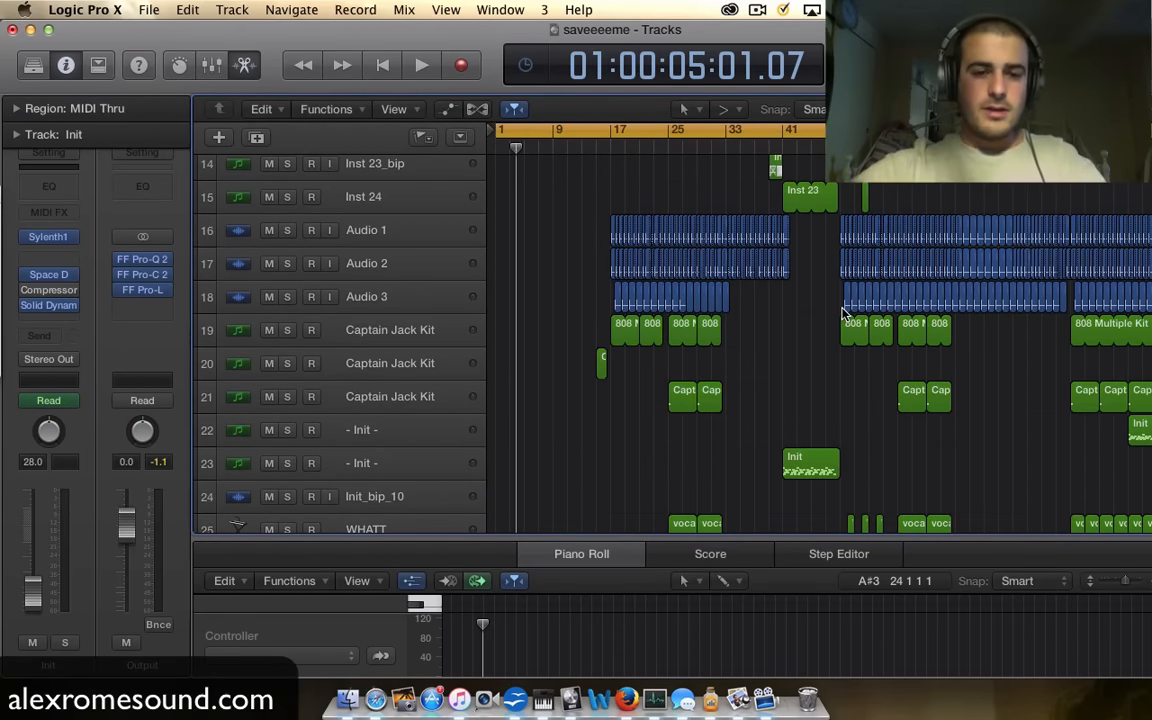
scroll(803, 275, down, 15)
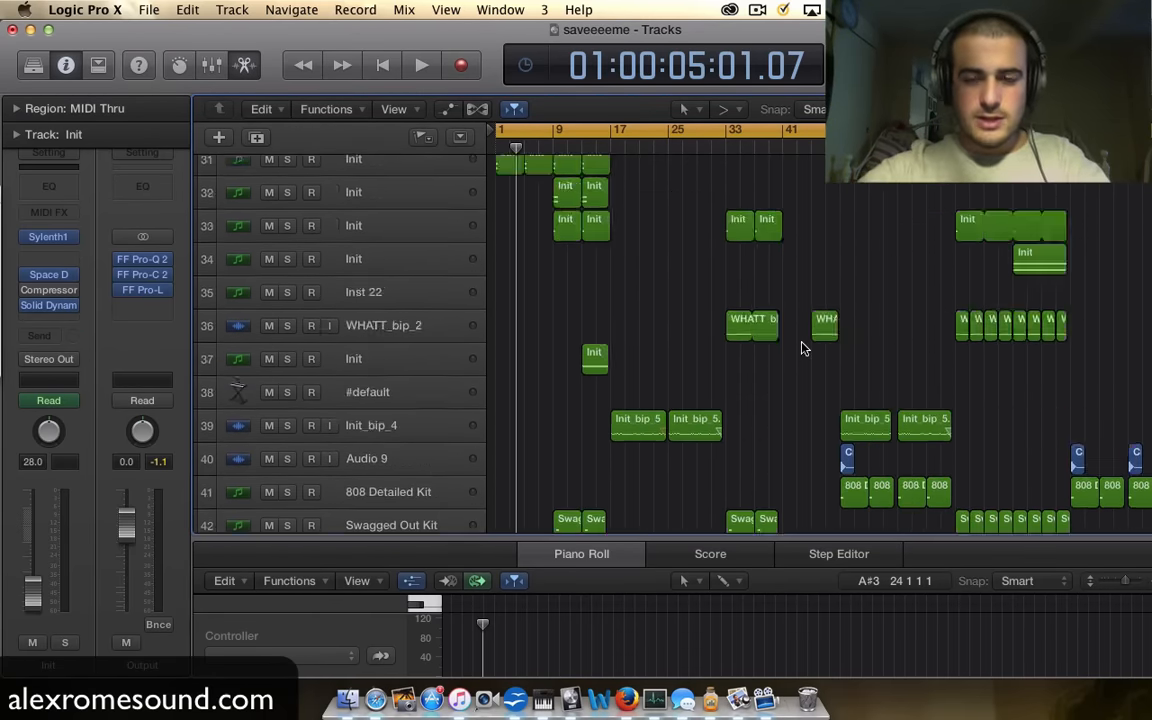
scroll(801, 347, up, 20)
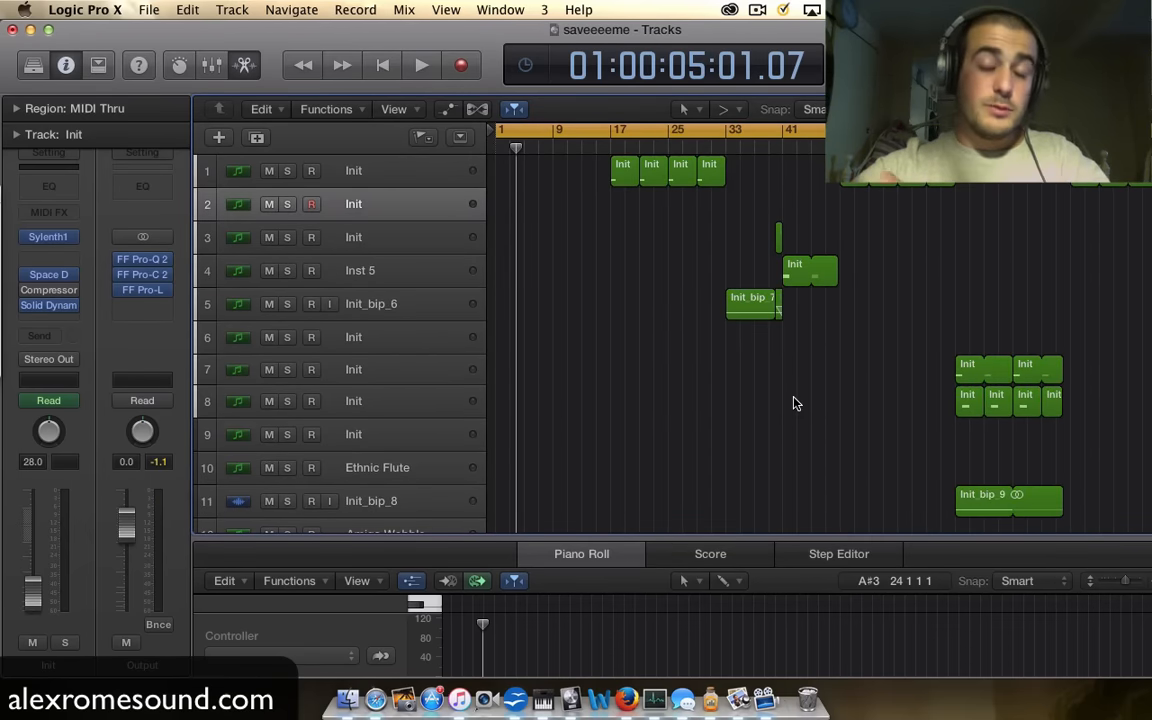
scroll(795, 403, down, 15)
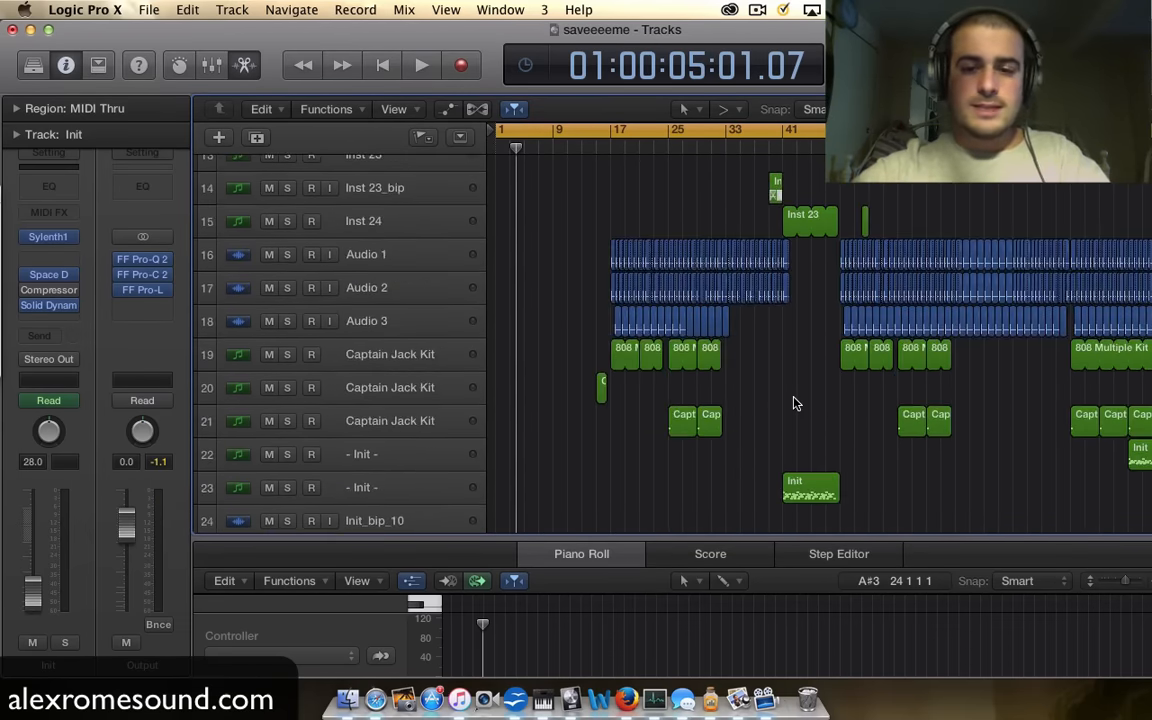
scroll(795, 403, down, 1)
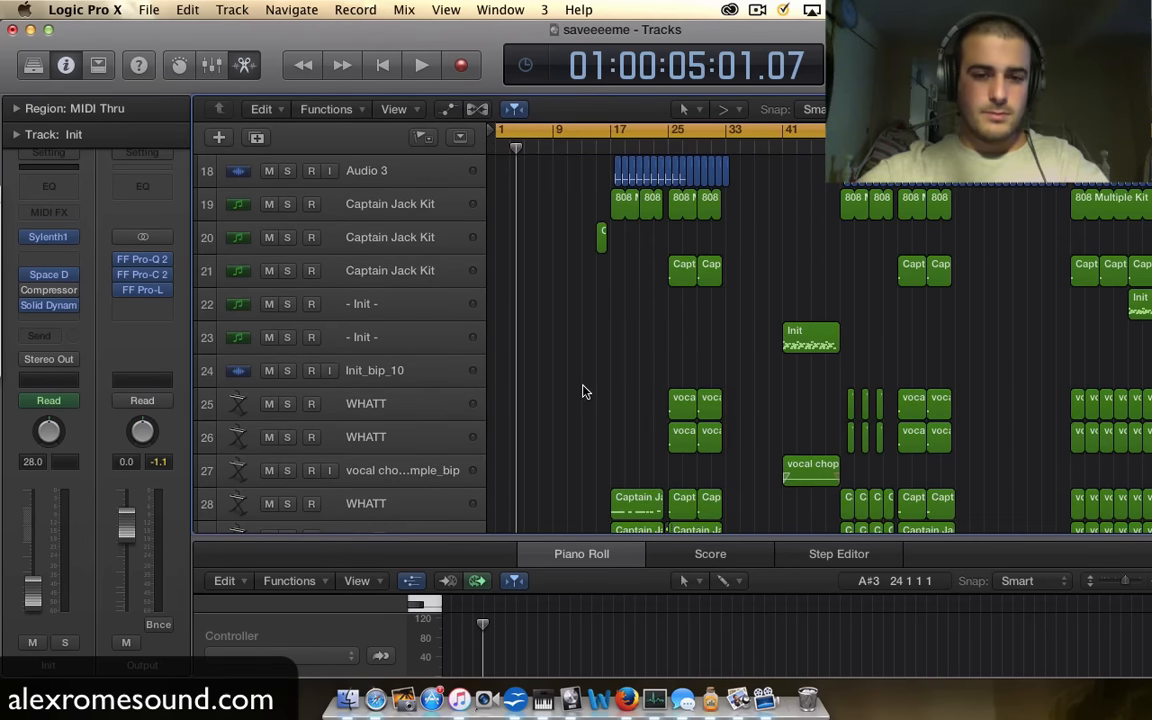
scroll(586, 391, up, 6)
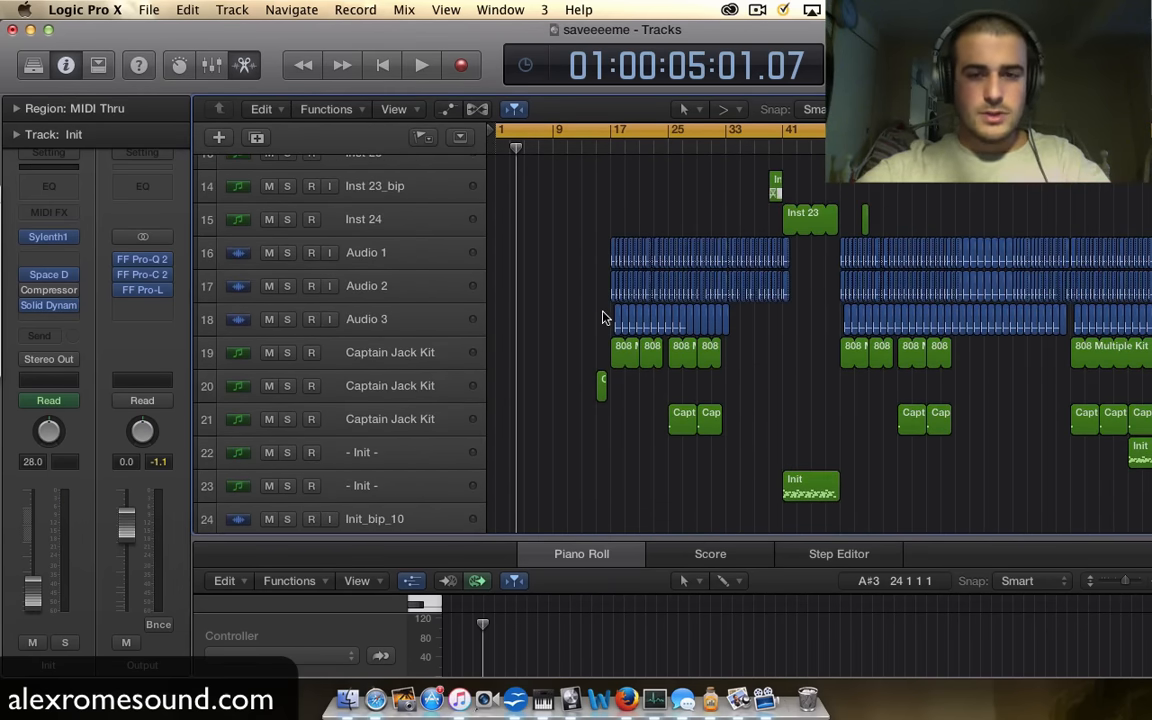
scroll(602, 318, down, 20)
scroll(604, 319, up, 12)
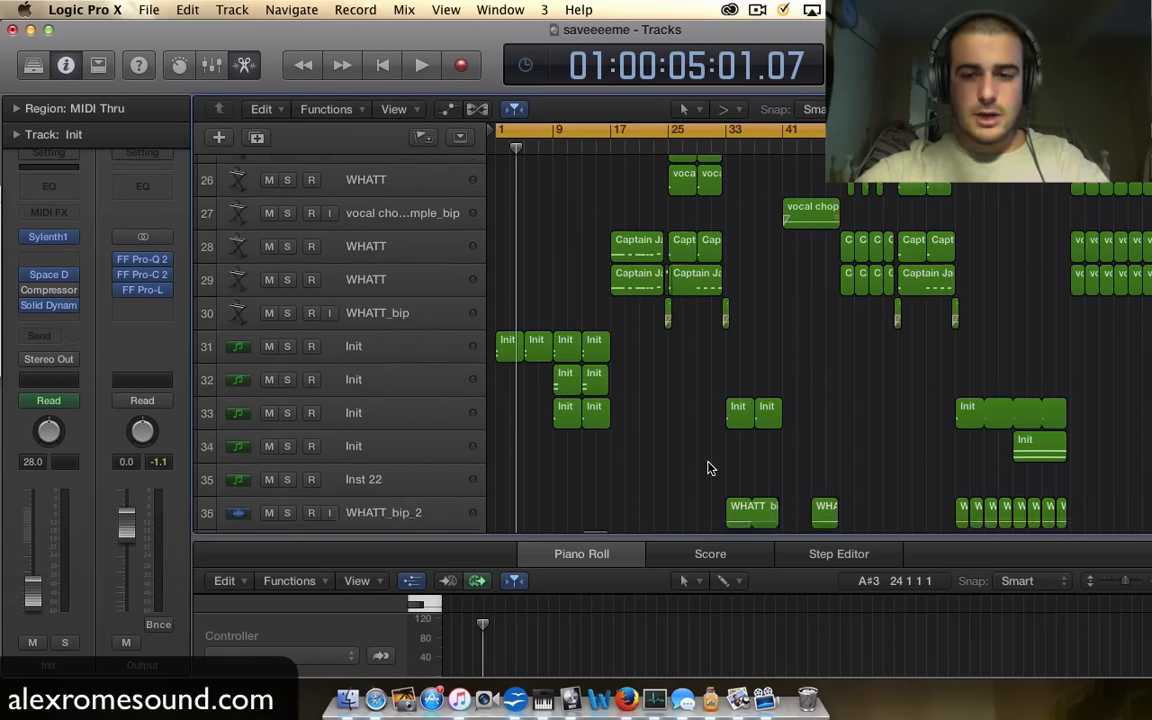
scroll(705, 470, down, 10)
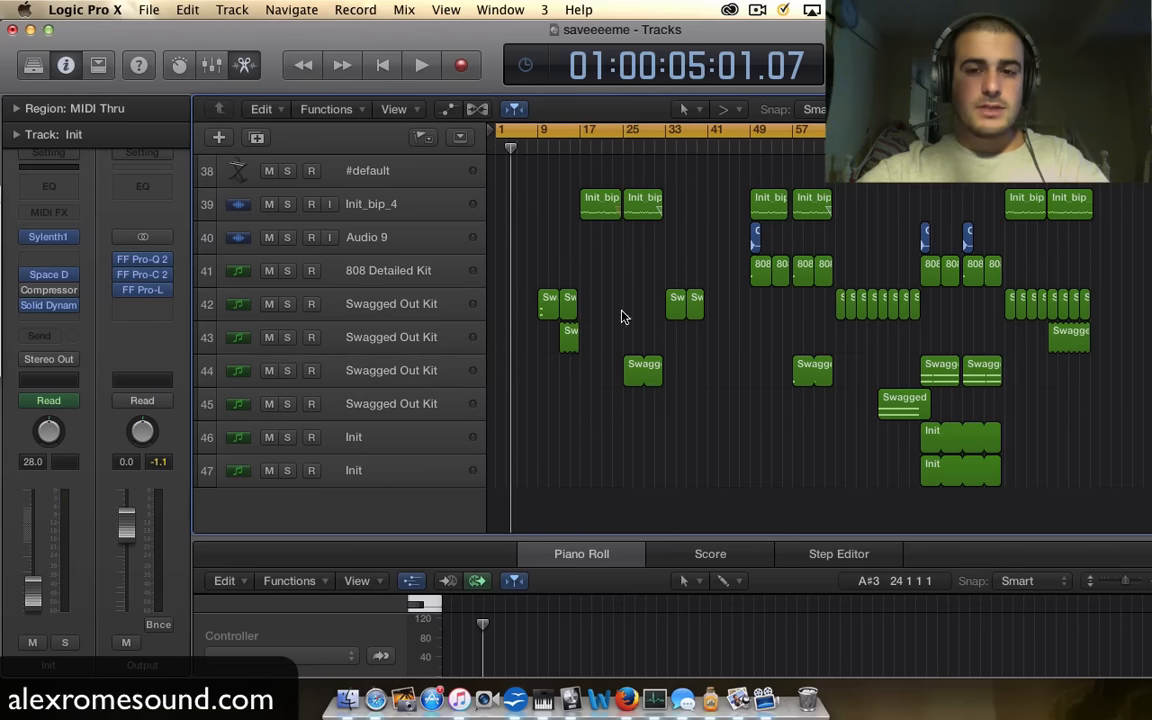
Step: Inspect the FF Pro-L limiter settings on the Output channel strip and close the plug-in window
scroll(634, 322, up, 10)
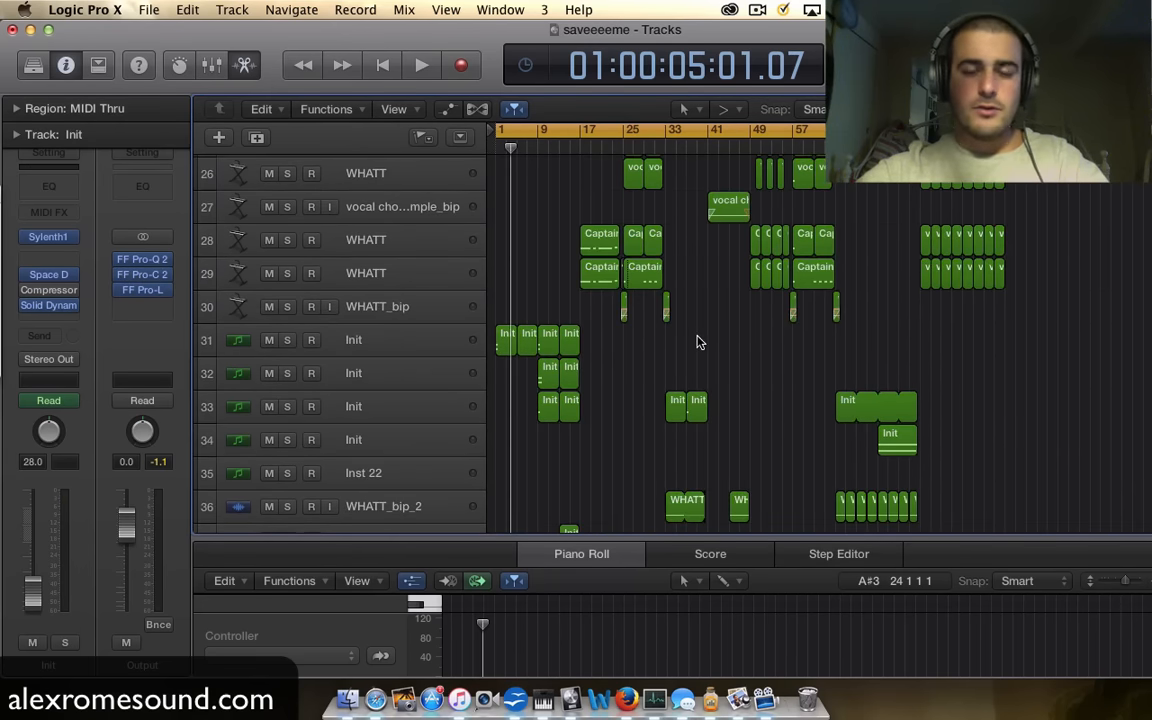
scroll(698, 311, up, 7)
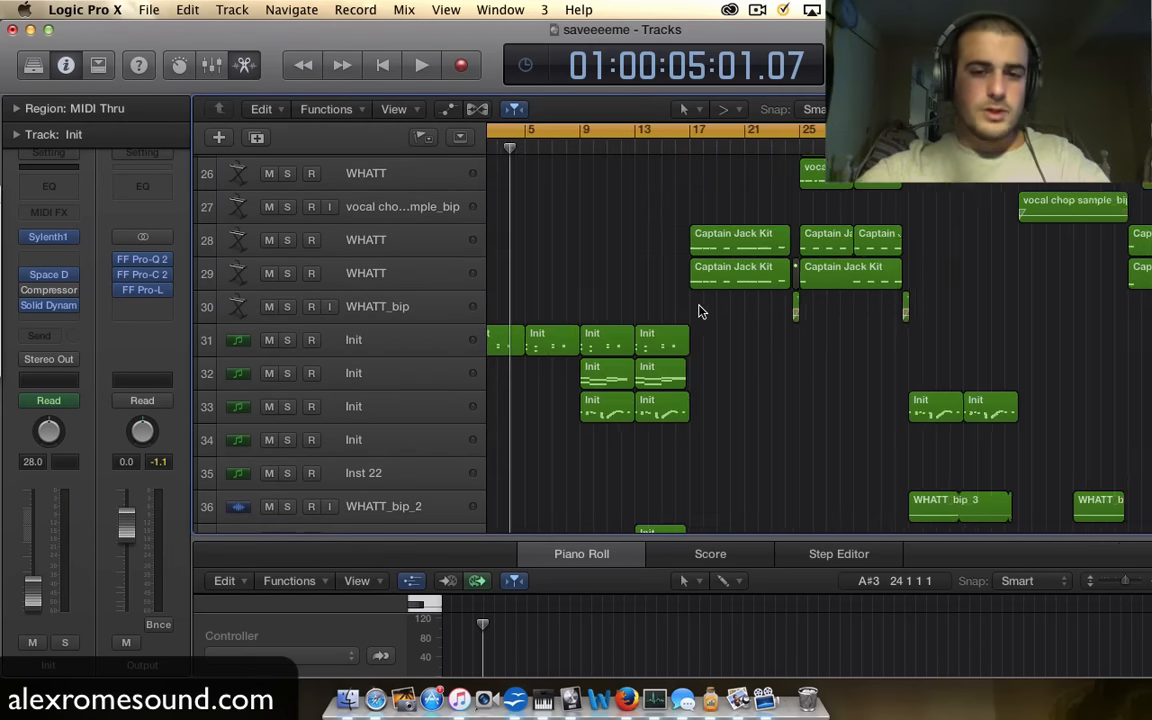
scroll(700, 311, up, 10)
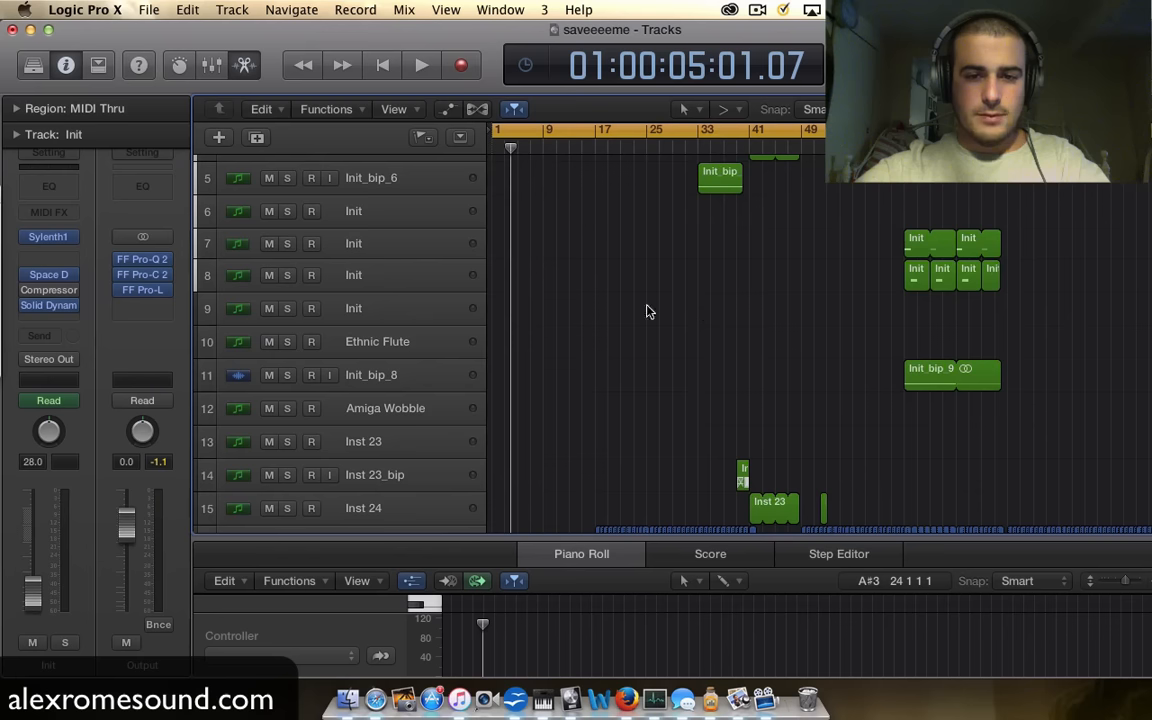
scroll(640, 330, up, 4)
mouse_move(152, 290)
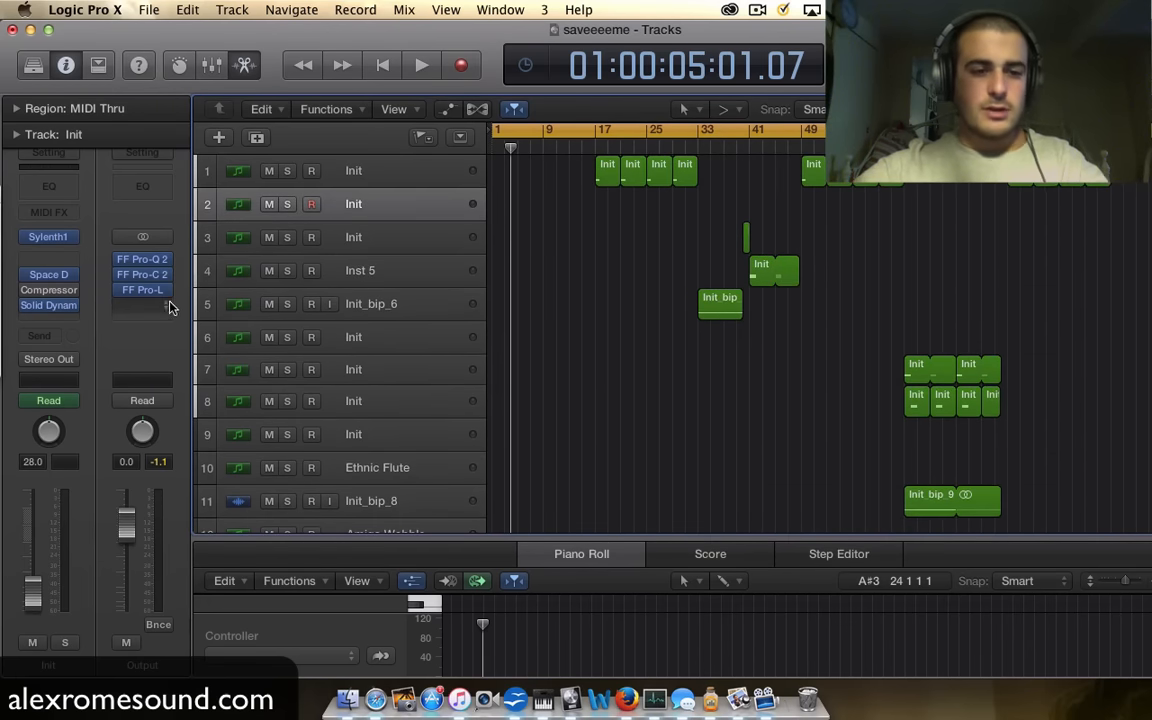
click(152, 291)
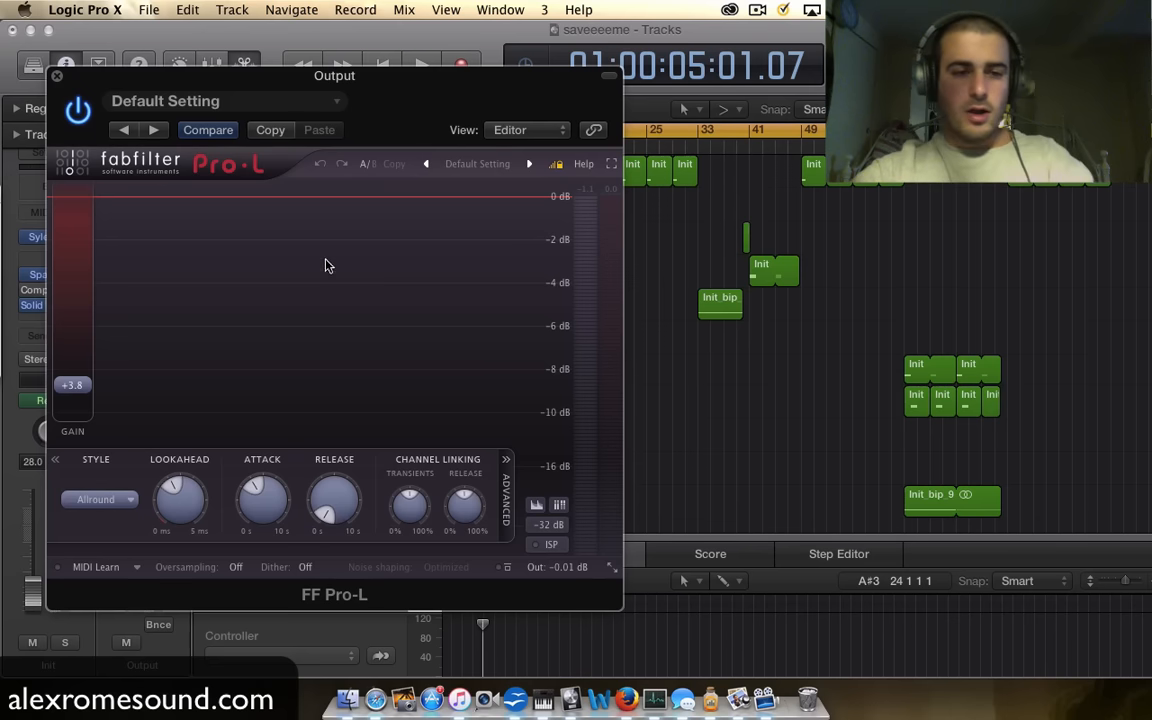
click(56, 74)
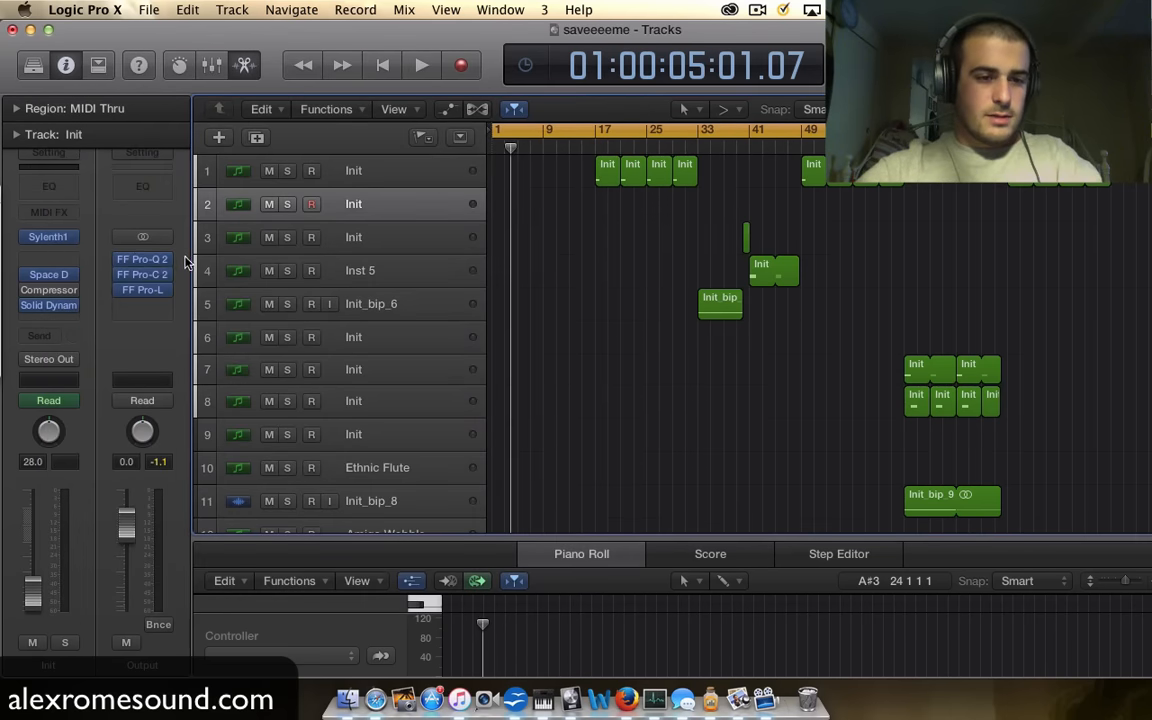
click(142, 289)
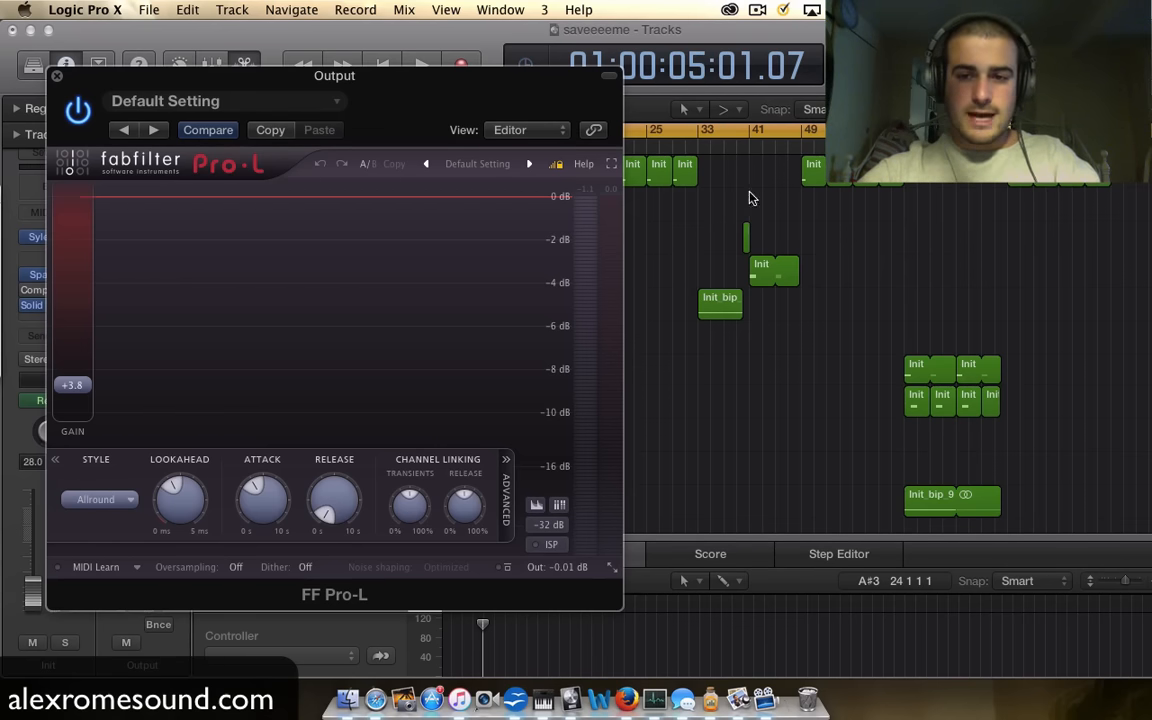
click(57, 76)
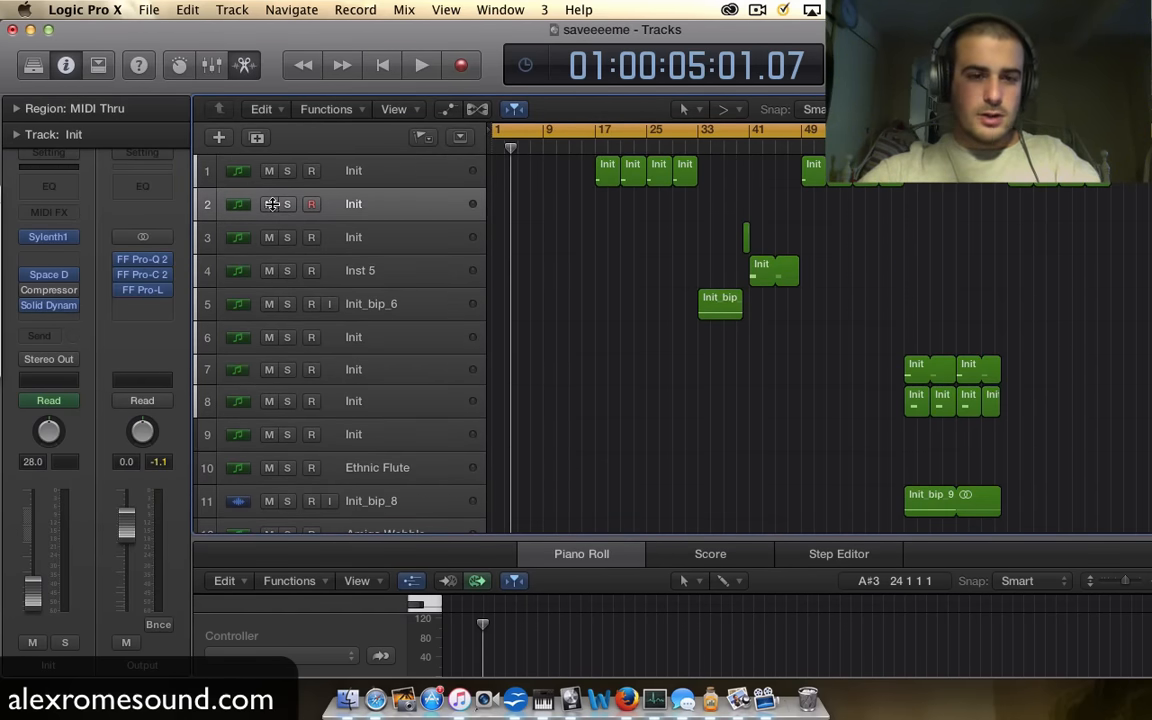
click(145, 289)
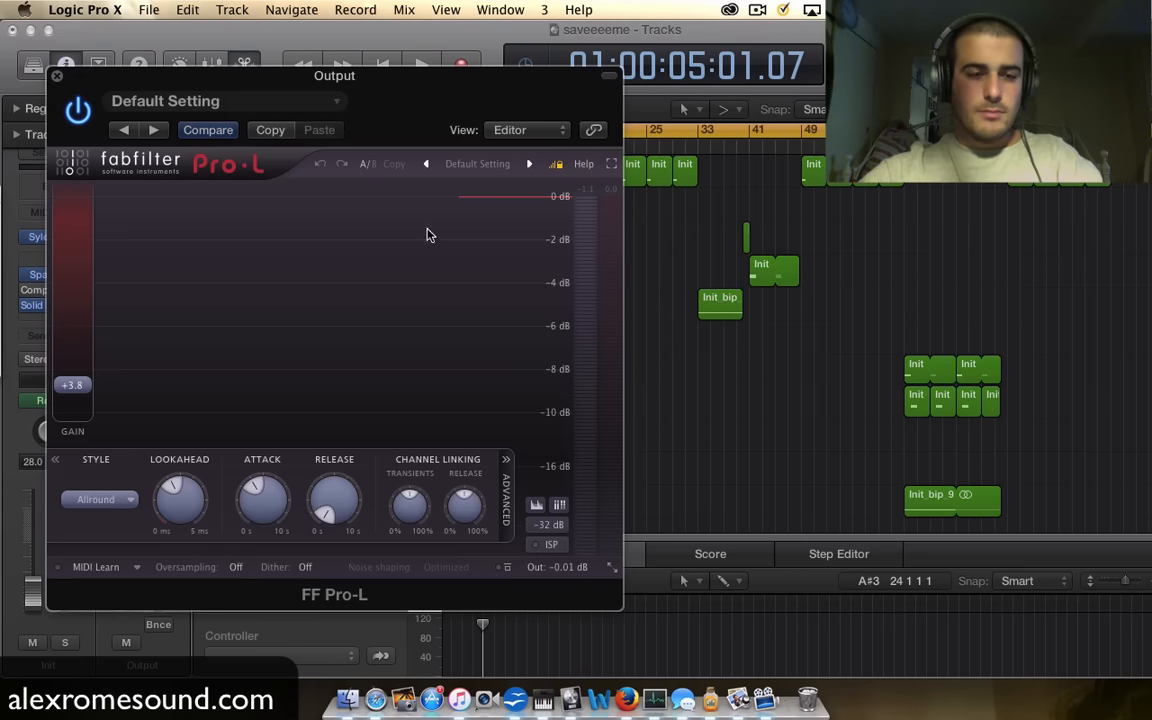
click(57, 76)
scroll(609, 305, down, 2)
scroll(609, 305, up, 3)
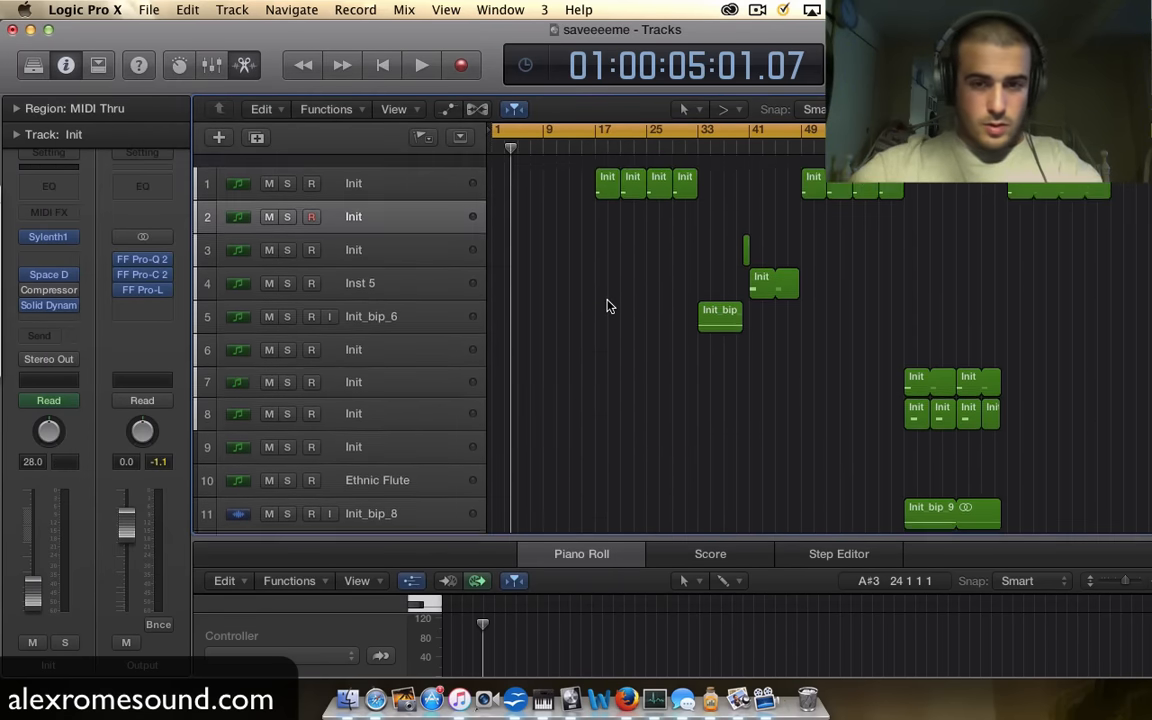
scroll(610, 306, up, 5)
scroll(610, 306, down, 10)
scroll(610, 306, down, 5)
scroll(610, 306, up, 10)
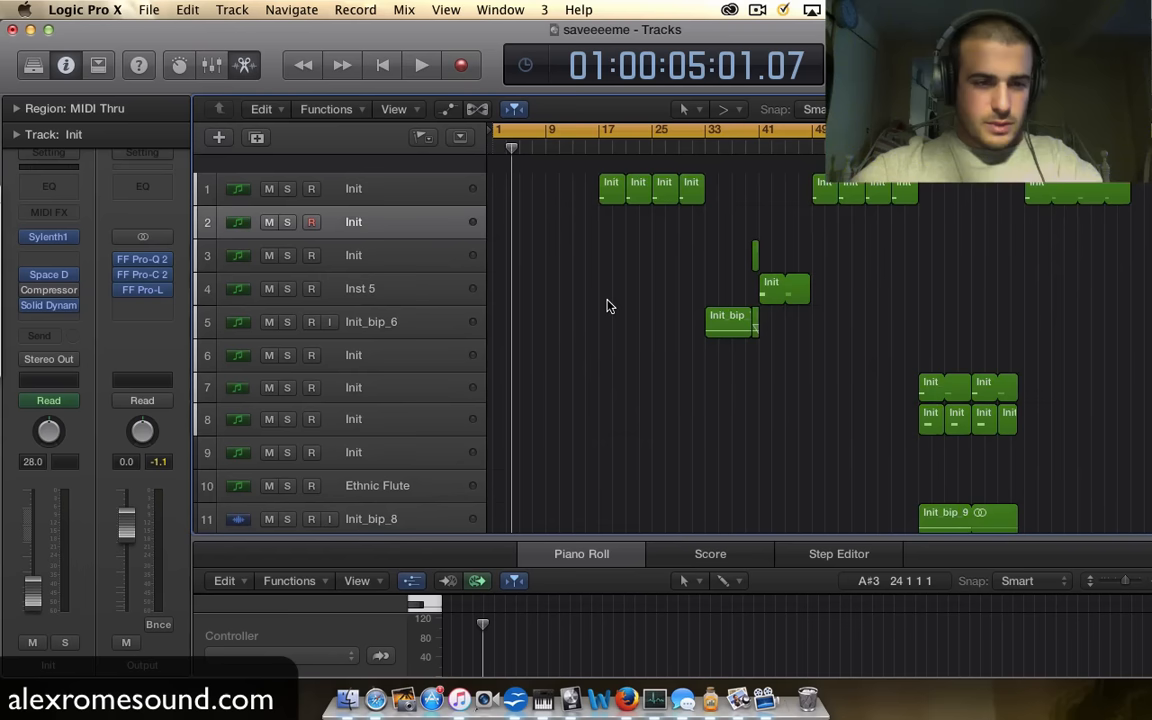
scroll(607, 306, down, 1)
scroll(600, 300, down, 3)
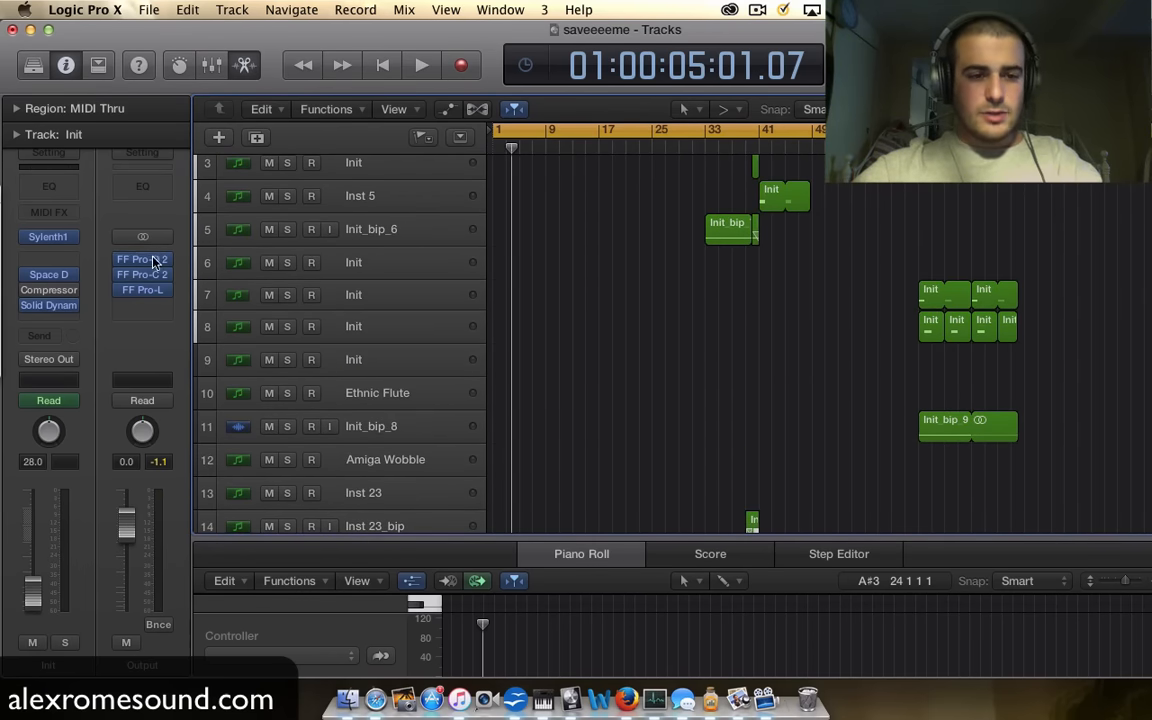
Step: Review the regions on the Captain Jack Kit, WHATT vocal chop and Init instrument tracks across the arrangement
scroll(657, 393, down, 20)
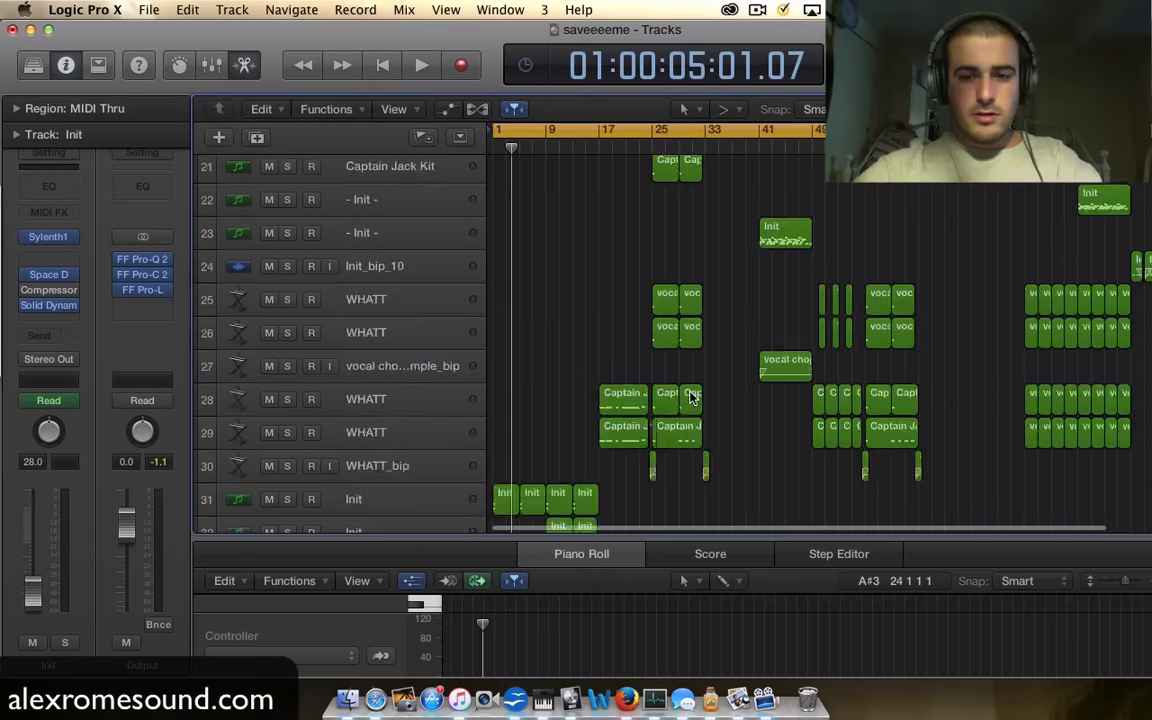
scroll(800, 317, up, 12)
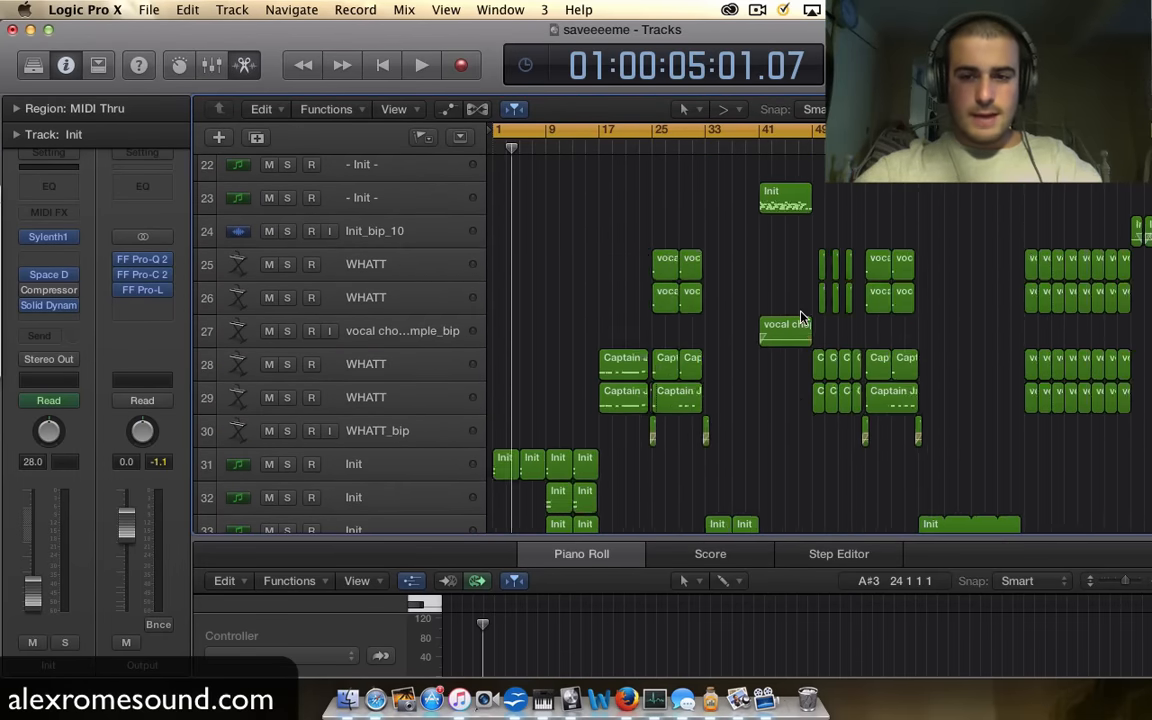
key(super+Left)
scroll(800, 317, down, 12)
scroll(800, 317, up, 6)
scroll(800, 317, up, 20)
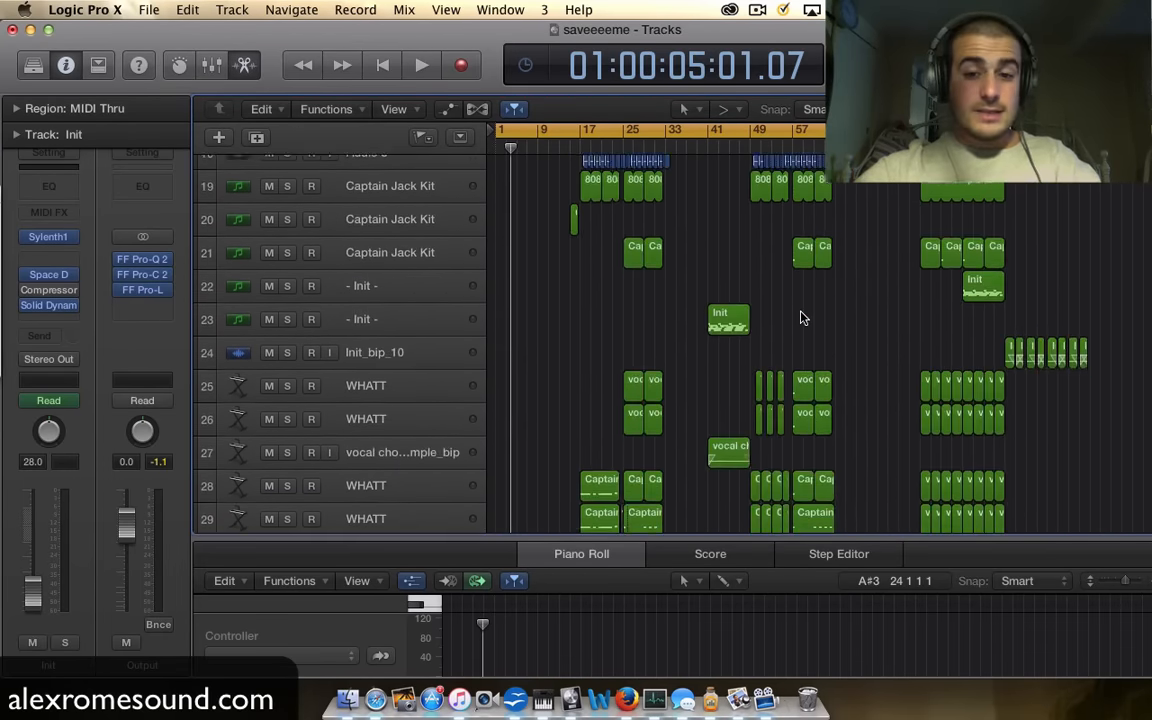
scroll(769, 275, down, 20)
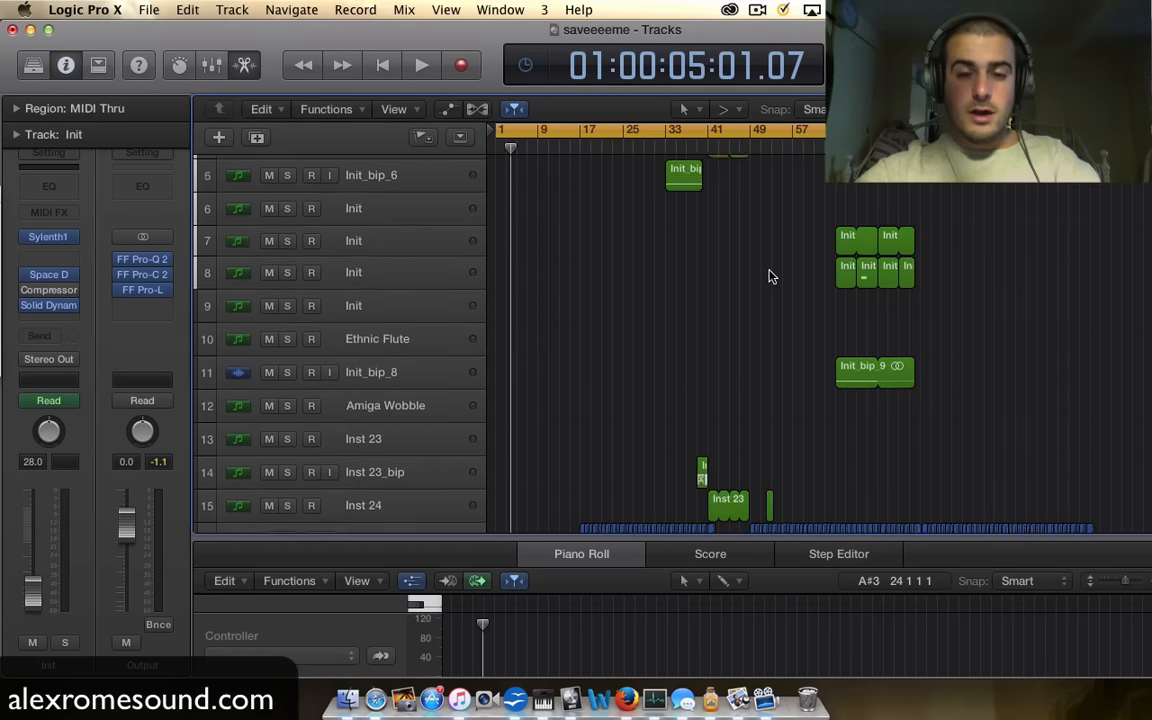
scroll(769, 275, down, 12)
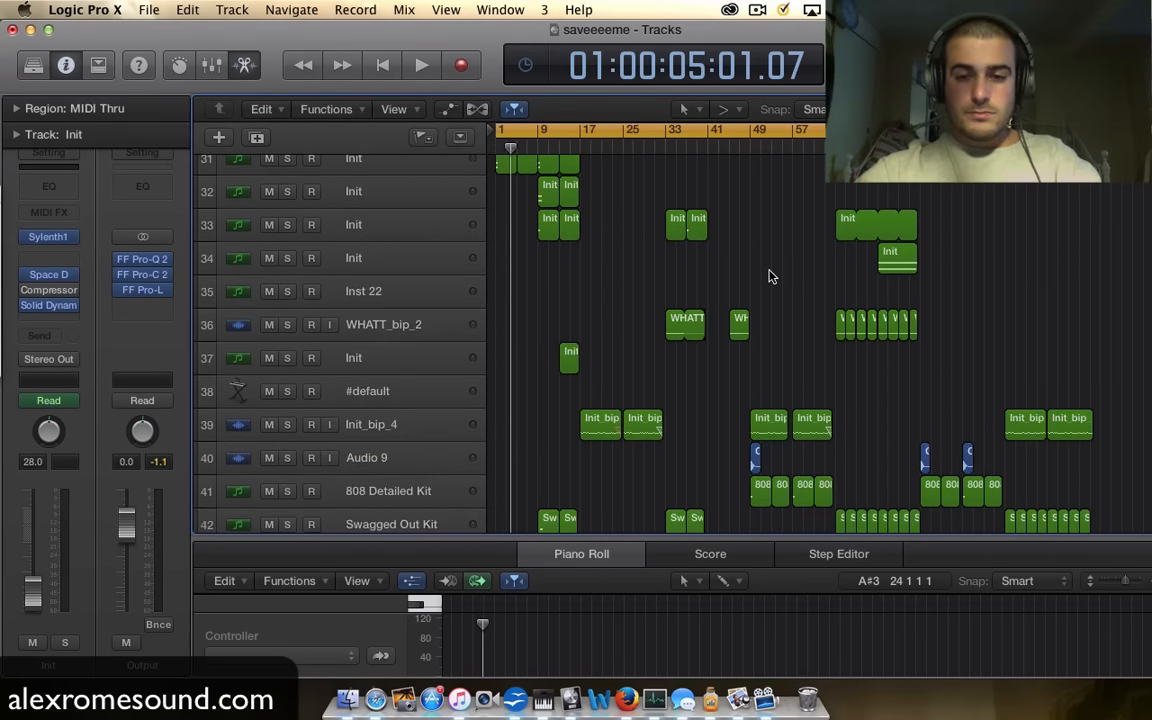
scroll(790, 340, up, 20)
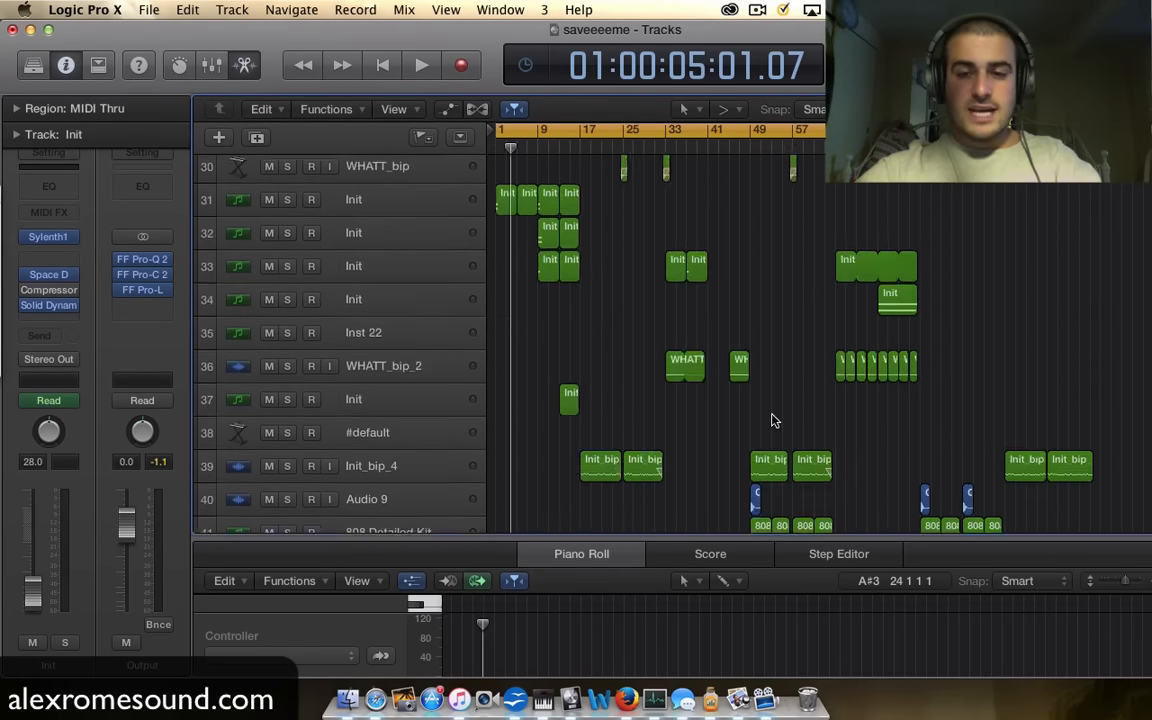
scroll(830, 240, down, 1)
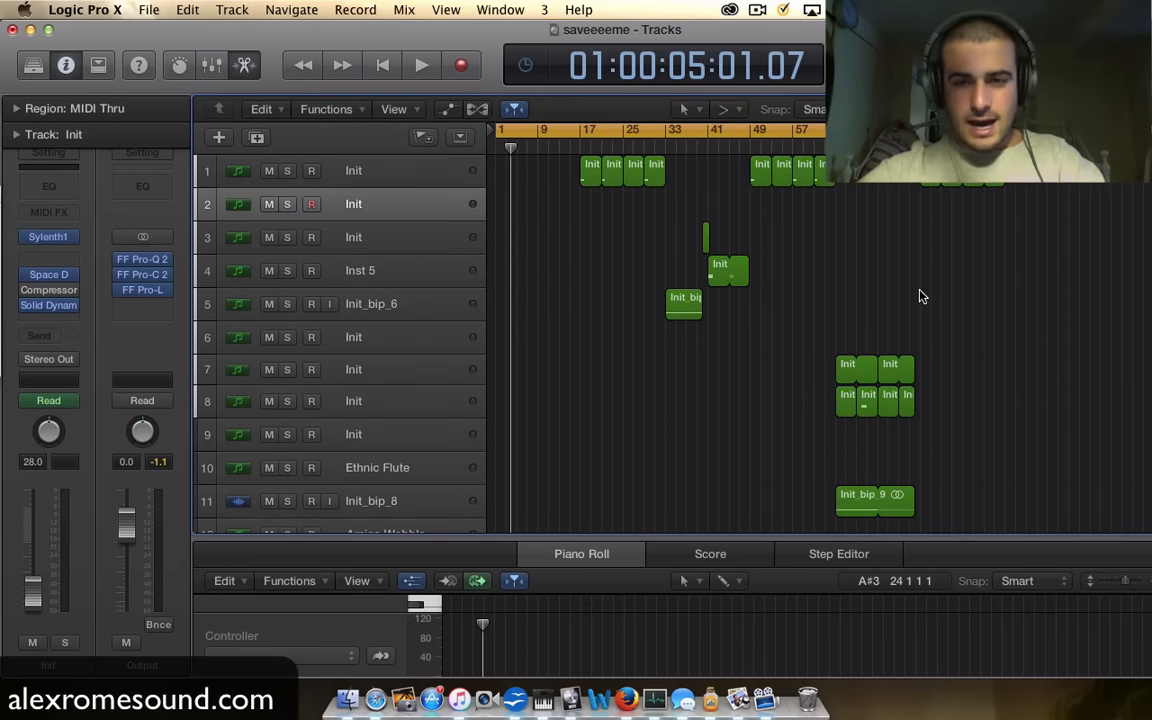
Step: Examine the Swagged Out Kit and final Init tracks, and look back over the middle tracks up to track 1
key(super+Right)
scroll(920, 296, down, 15)
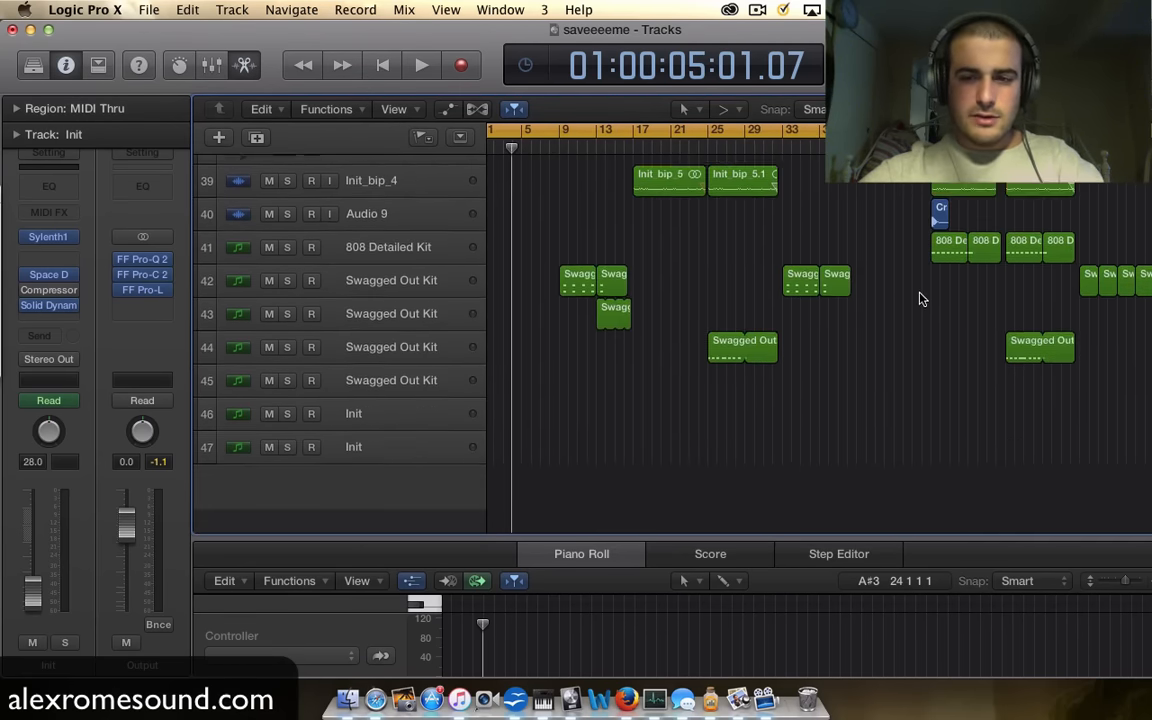
scroll(920, 300, up, 15)
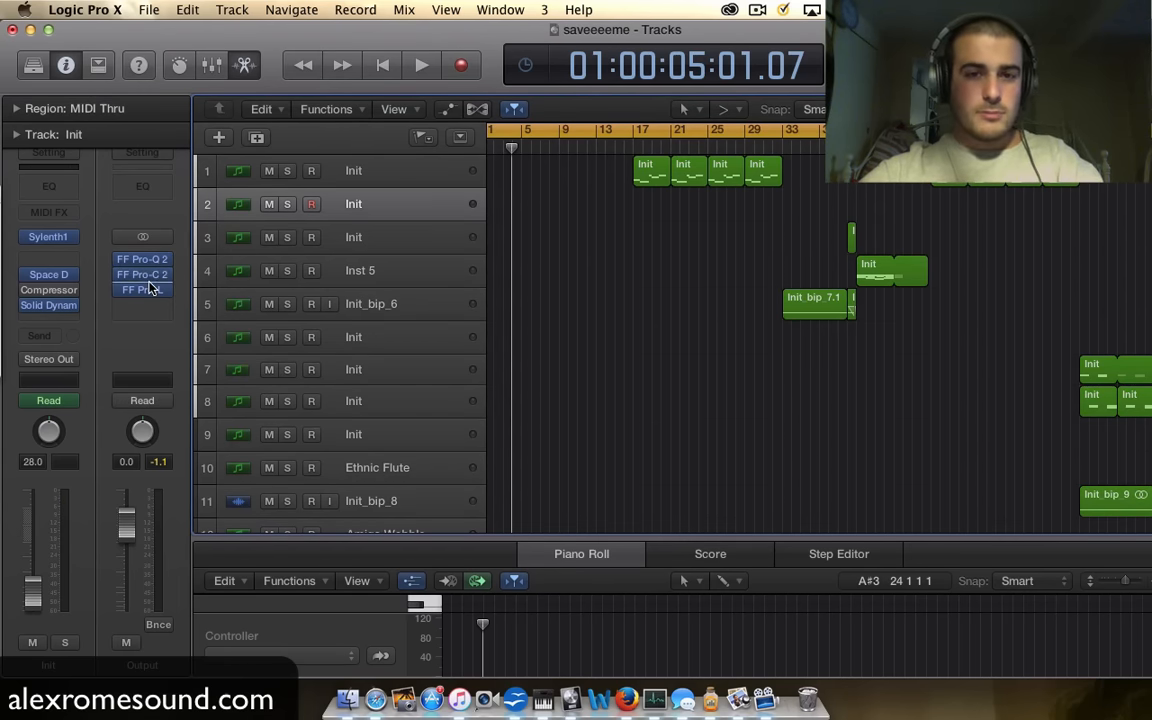
scroll(600, 338, down, 10)
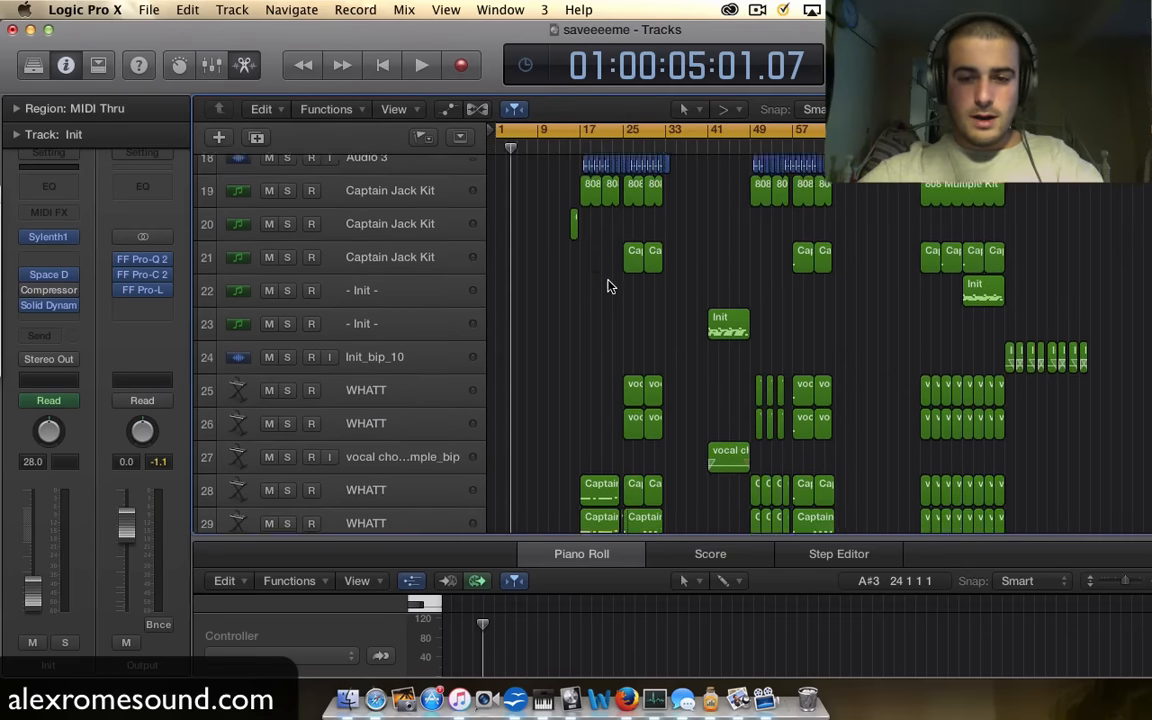
scroll(767, 387, down, 8)
scroll(910, 432, up, 14)
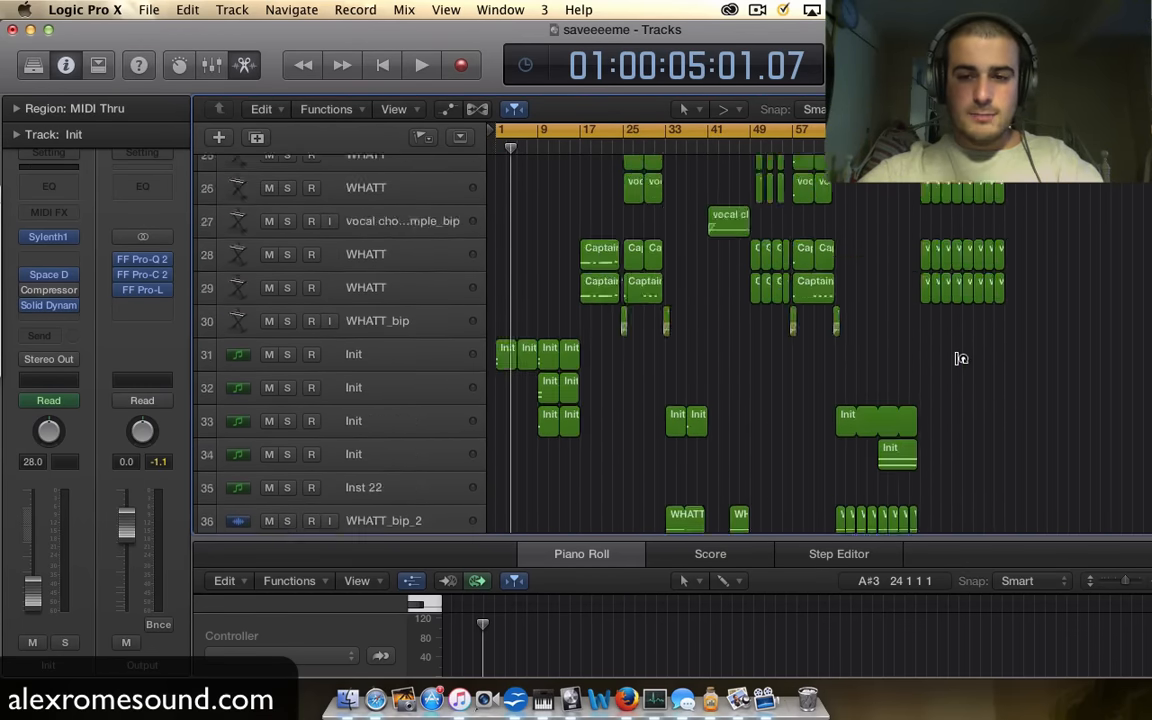
scroll(960, 358, up, 5)
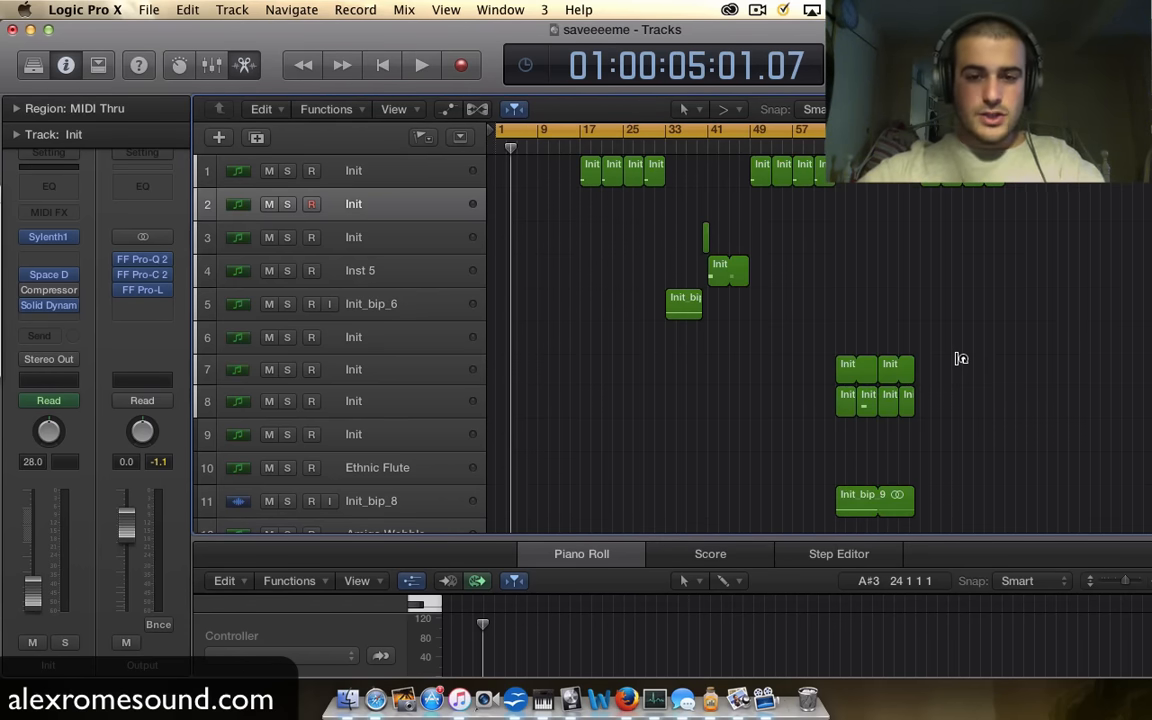
key(super+Right)
key(super+Right)
key(super+Right)
key(super+Right)
key(super+Right)
key(super+Left)
key(super+Left)
key(super+Left)
key(super+Left)
key(super+Left)
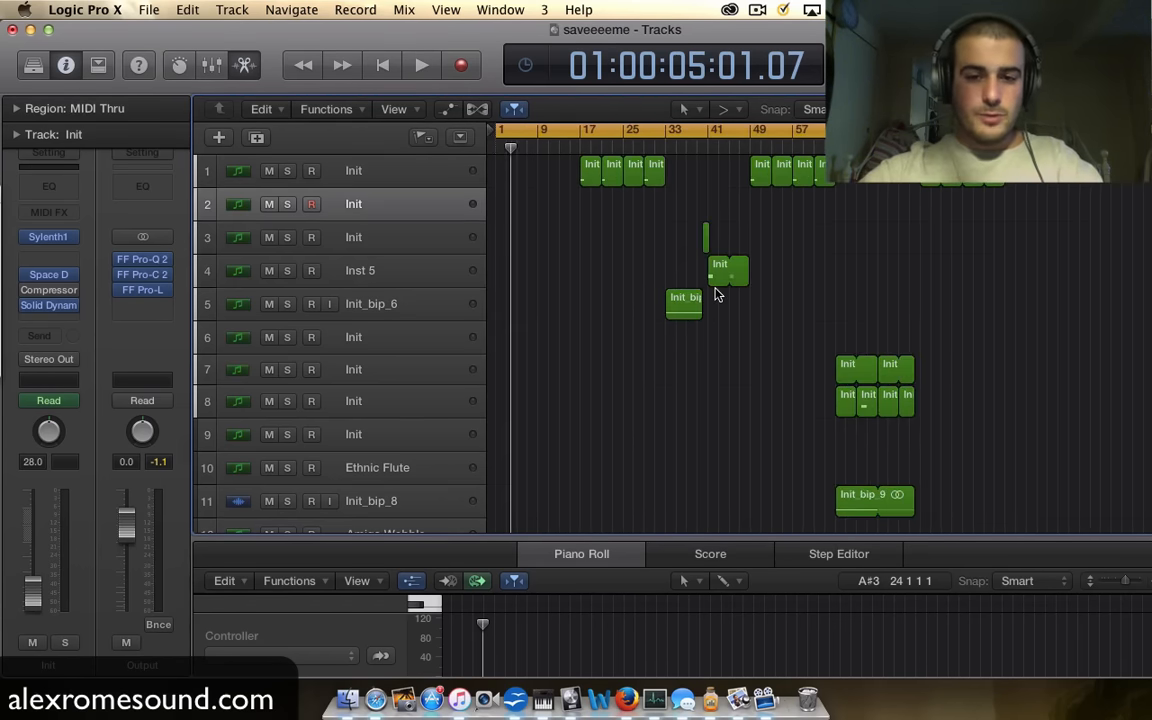
key(super+Right)
key(super+Right)
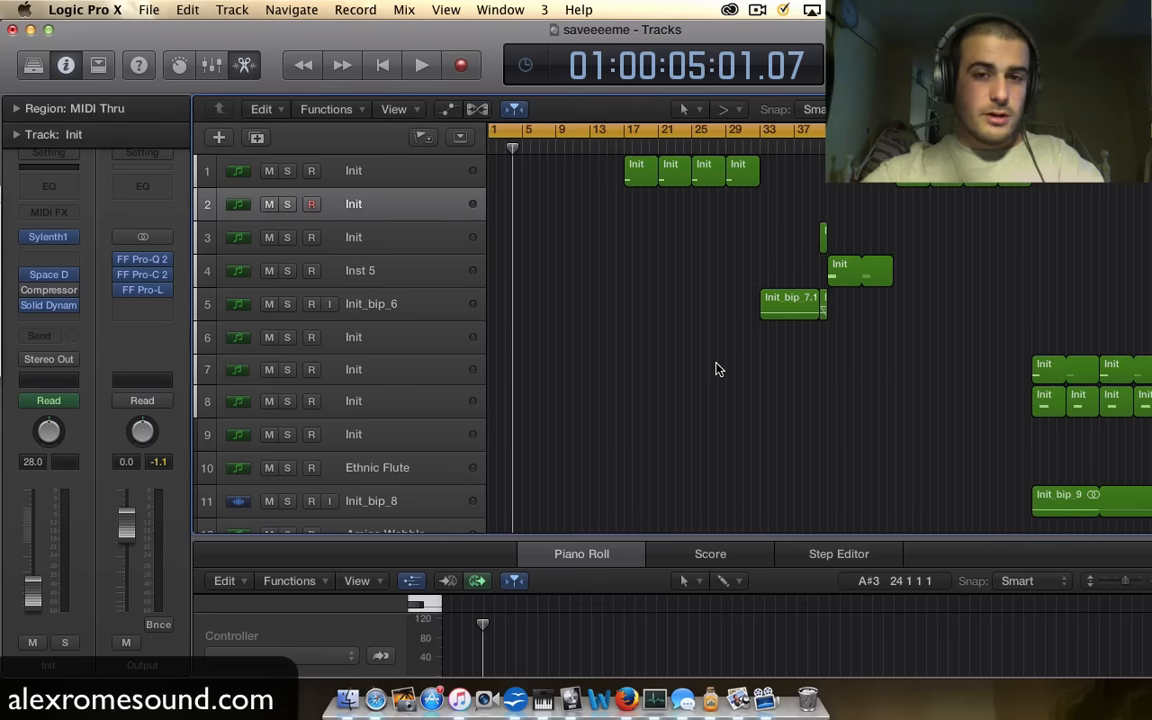
scroll(716, 369, down, 5)
scroll(716, 369, up, 5)
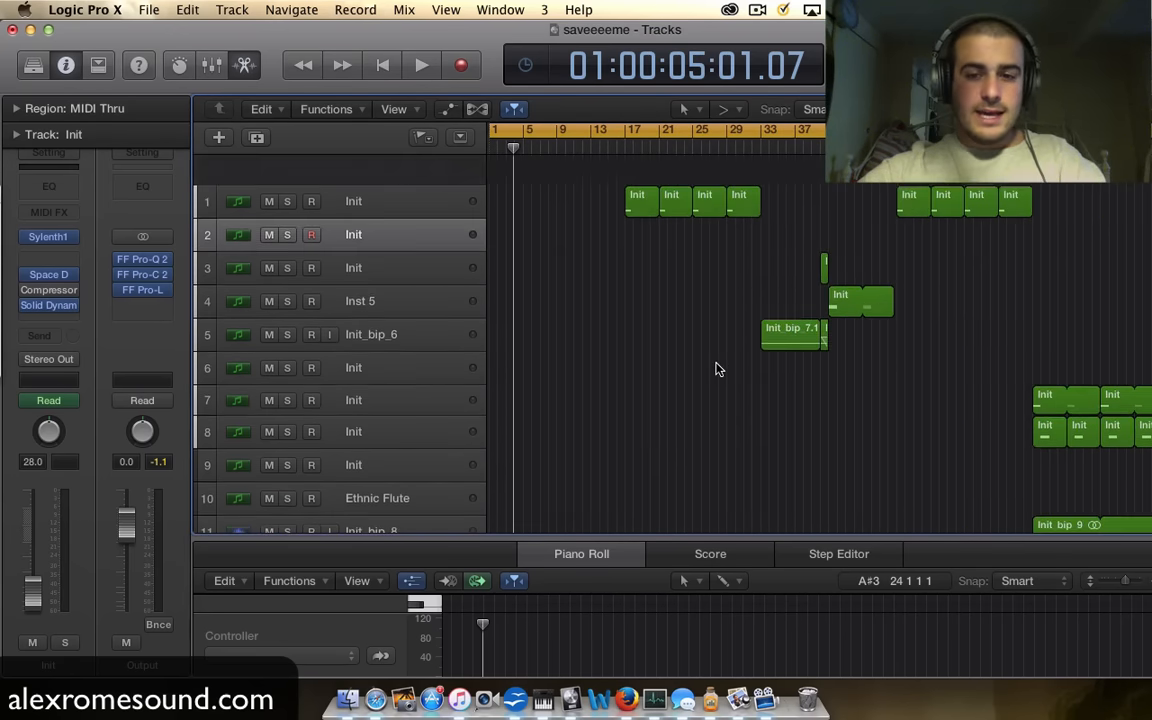
key(super+Left)
key(super+Left)
scroll(716, 369, down, 5)
scroll(718, 335, up, 4)
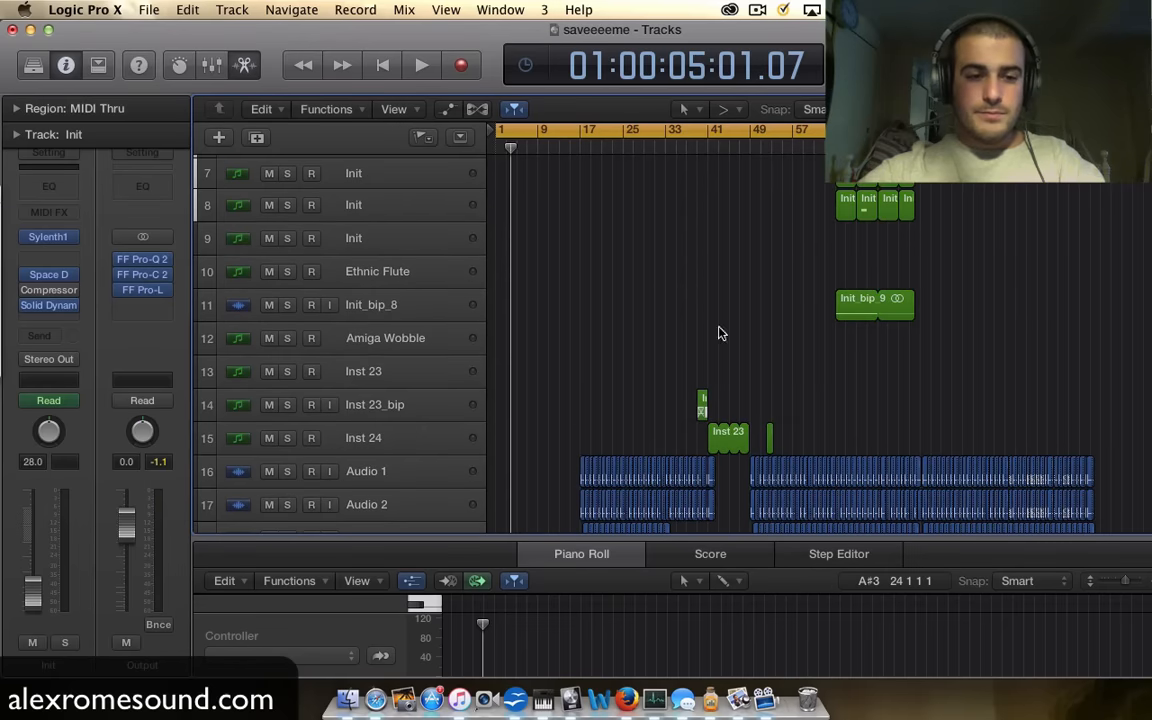
scroll(621, 220, up, 2)
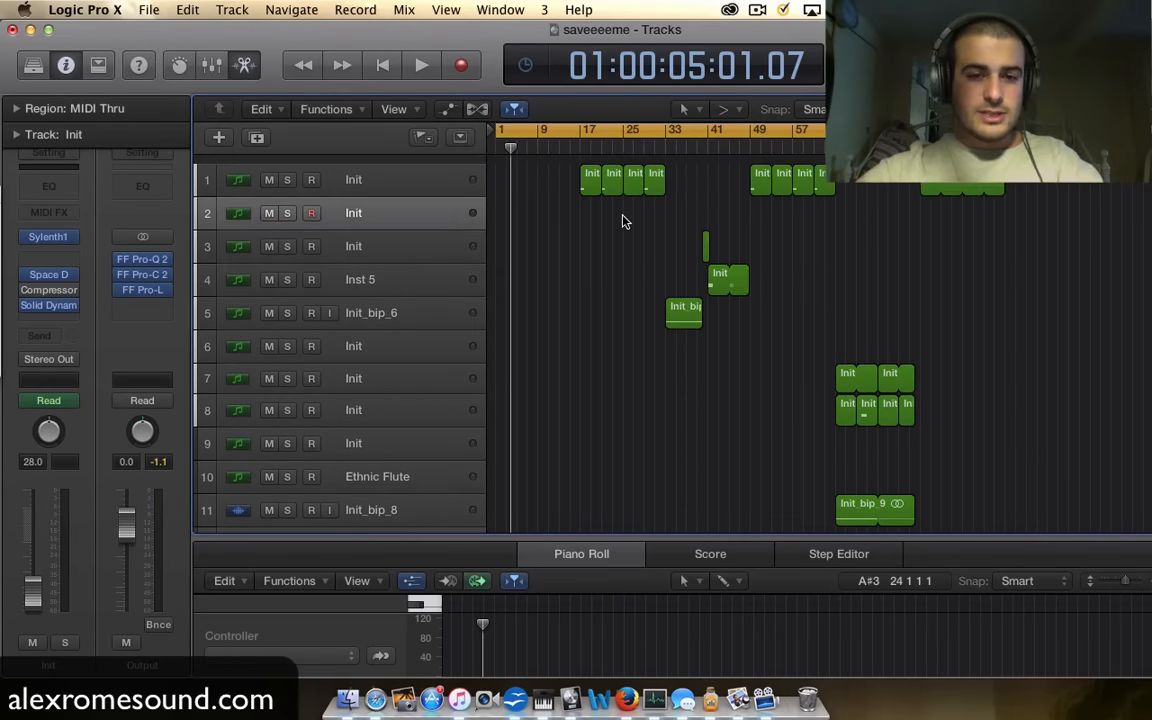
Step: Look at the Output channel's FF Pro-L limiter again and close its window
click(142, 289)
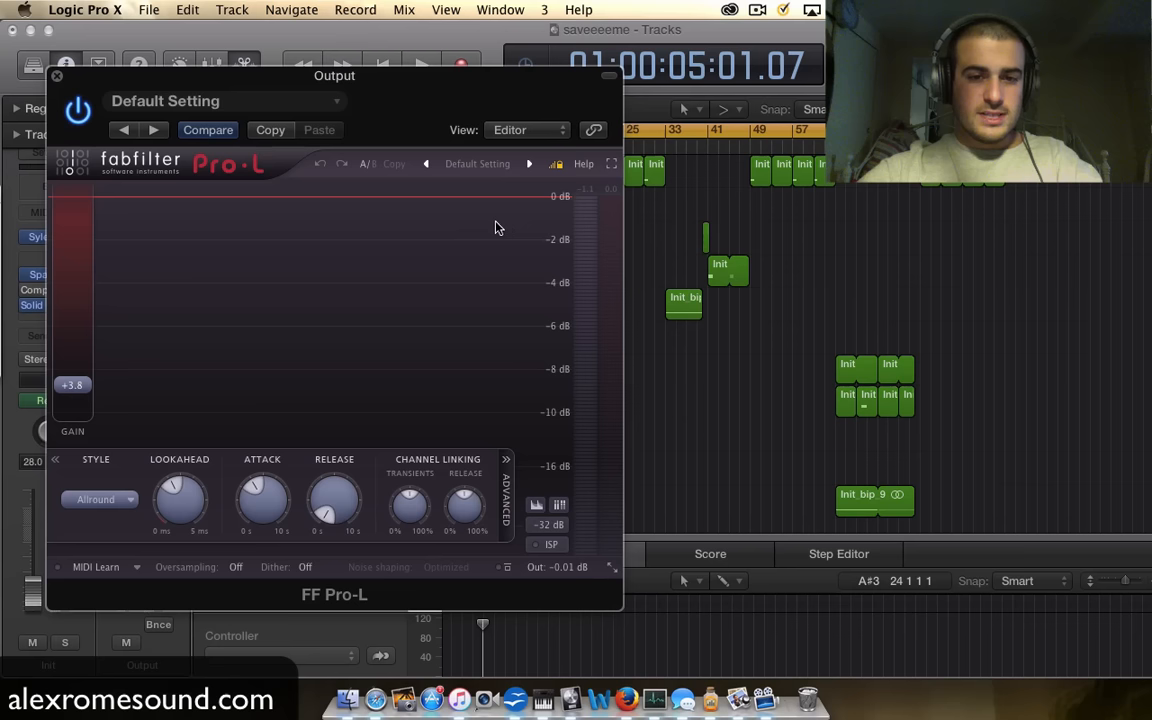
click(57, 76)
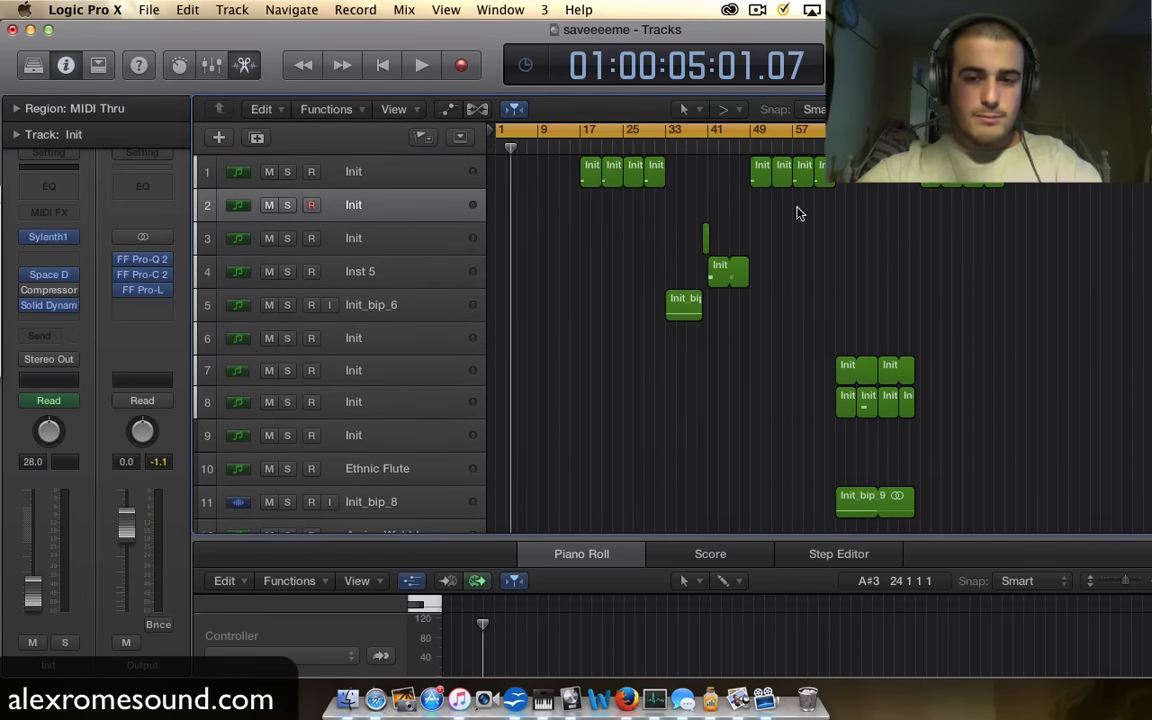
scroll(784, 200, down, 10)
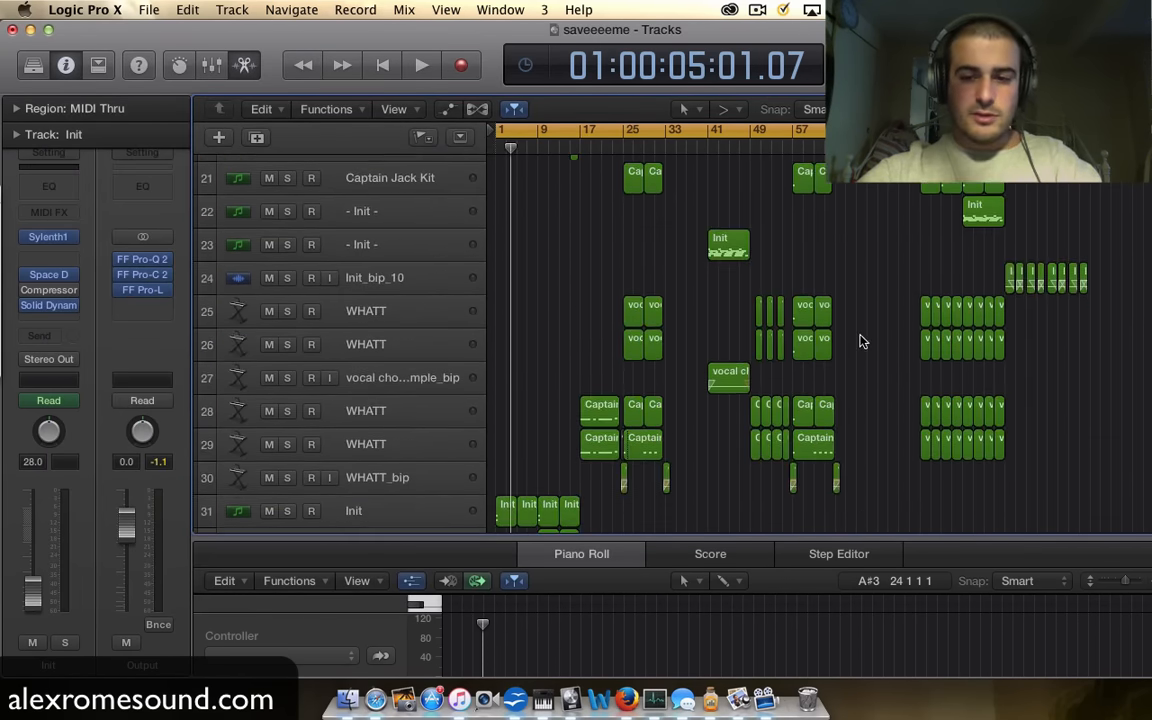
scroll(870, 350, down, 3)
click(147, 289)
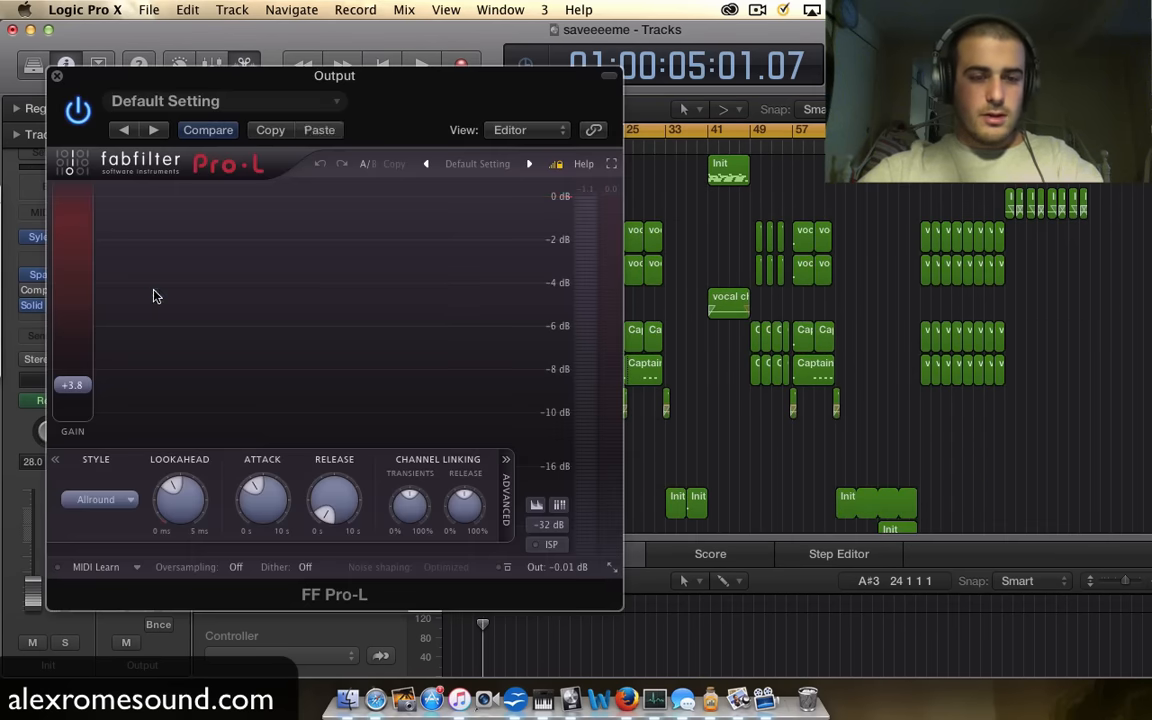
click(57, 76)
scroll(655, 285, up, 3)
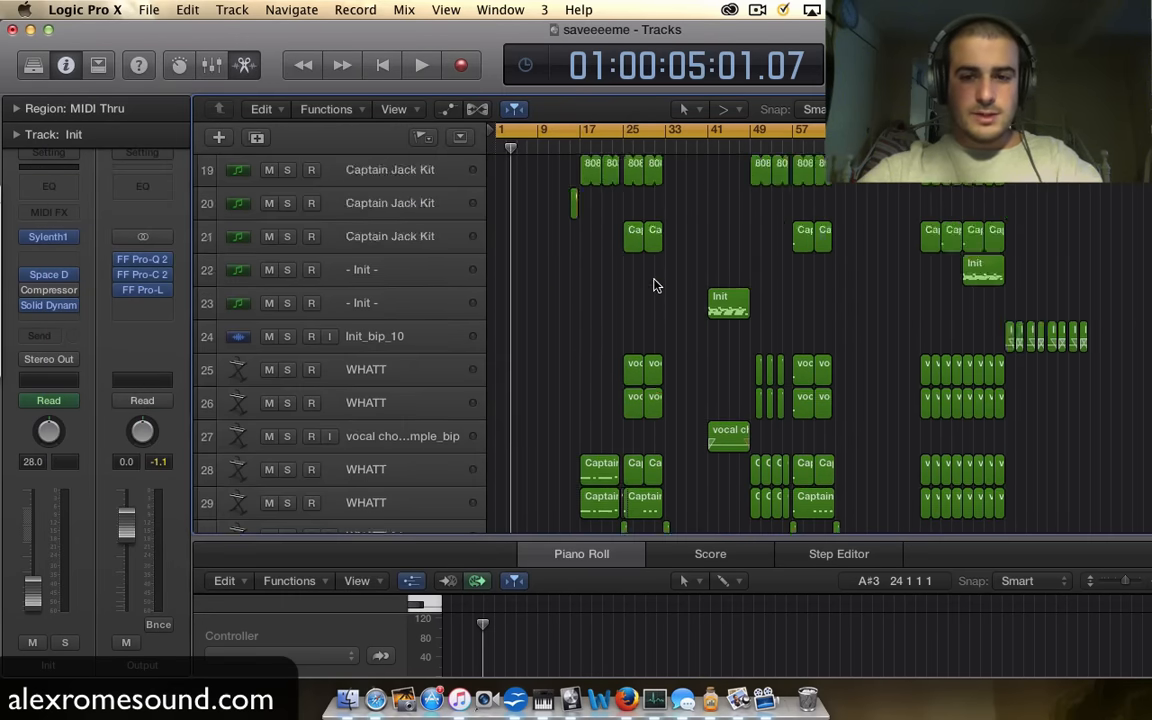
scroll(655, 285, up, 6)
scroll(658, 280, down, 1)
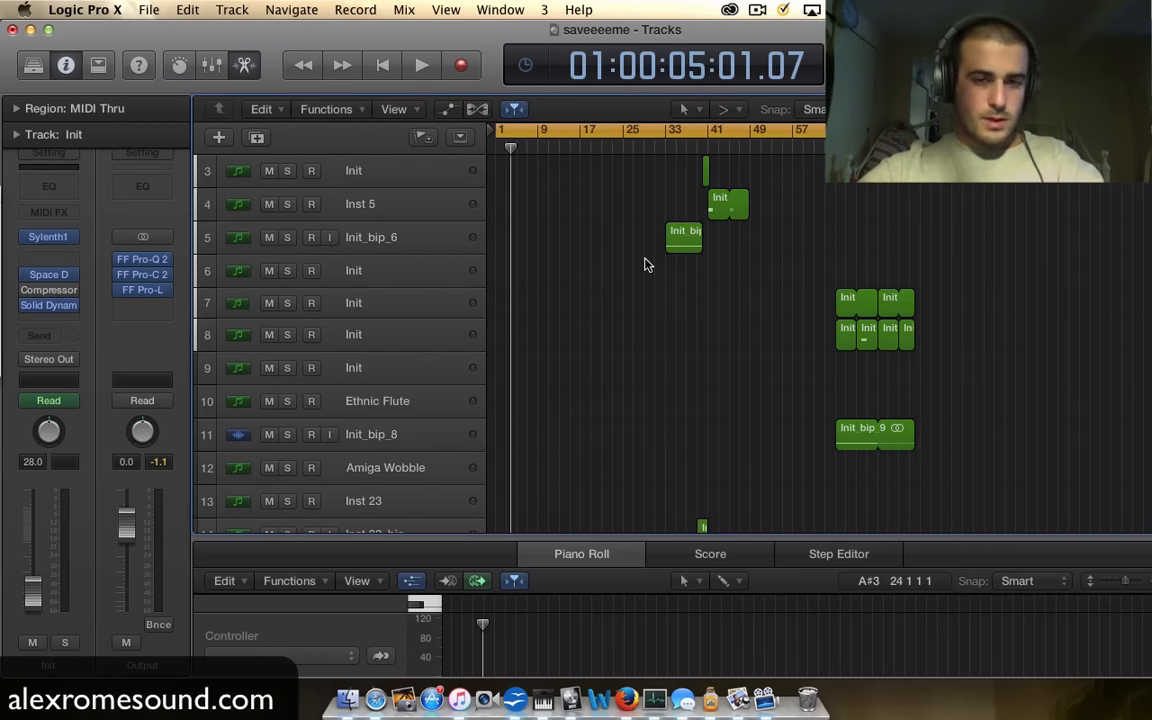
Step: Bring up the FF Pro-L limiter on the Output channel strip, view its gain and release settings, and close it
scroll(645, 260, up, 2)
click(143, 290)
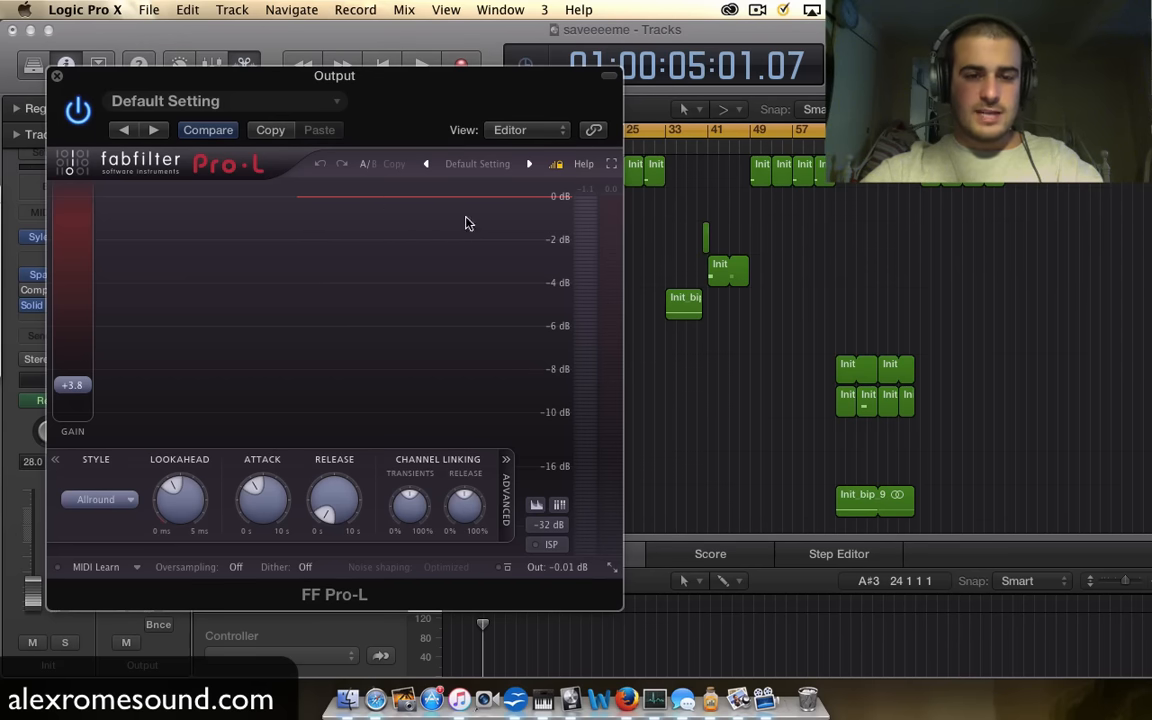
click(57, 75)
Step: Review the arrangement from the first Init tracks to the Swagged Out Kit and final Init tracks and back to the audio tracks
scroll(572, 328, down, 15)
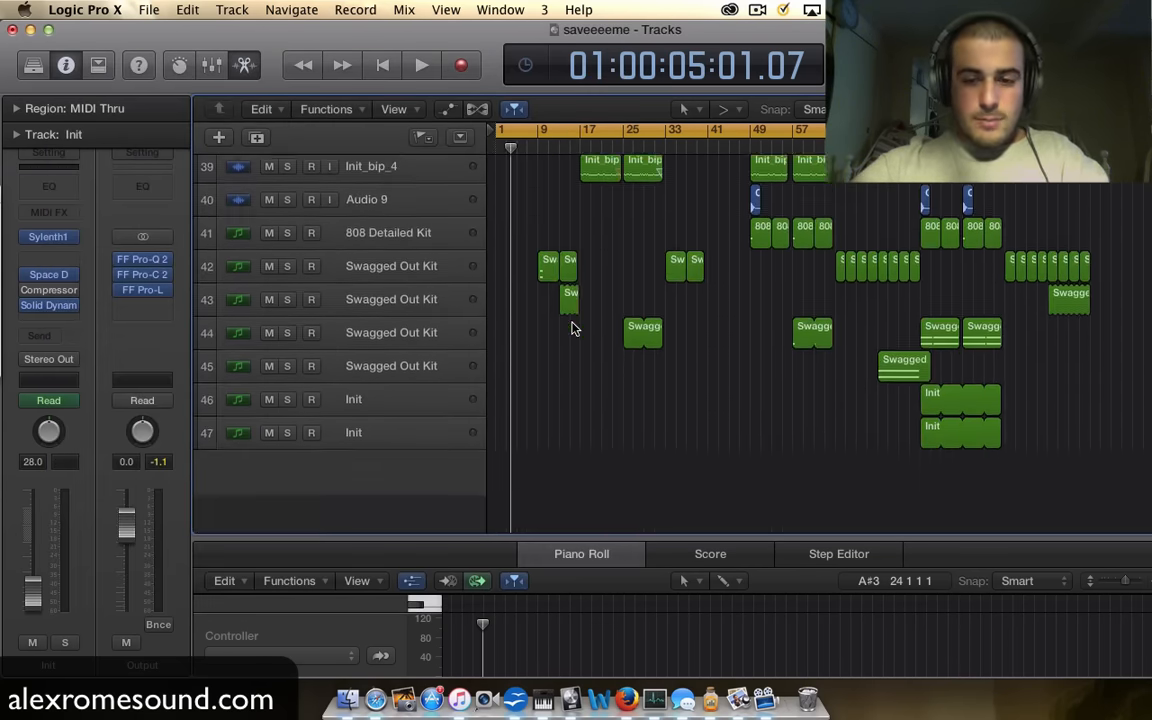
scroll(572, 328, up, 15)
scroll(612, 406, down, 12)
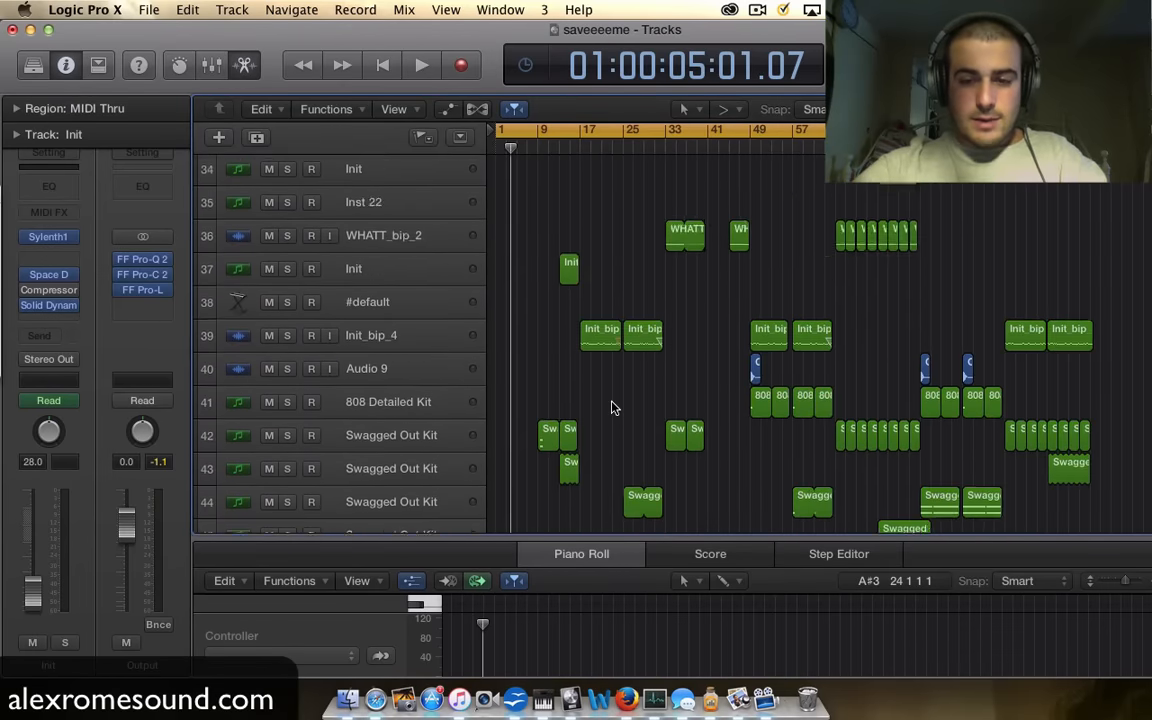
scroll(612, 406, down, 3)
scroll(612, 406, up, 15)
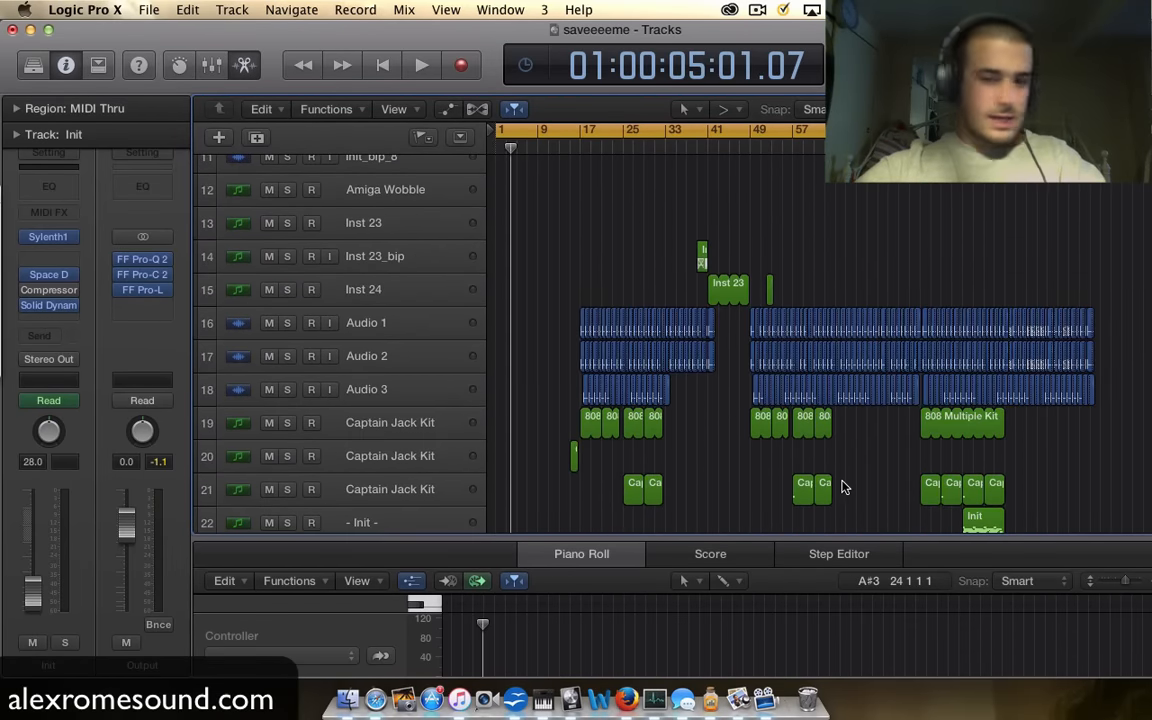
scroll(843, 487, down, 15)
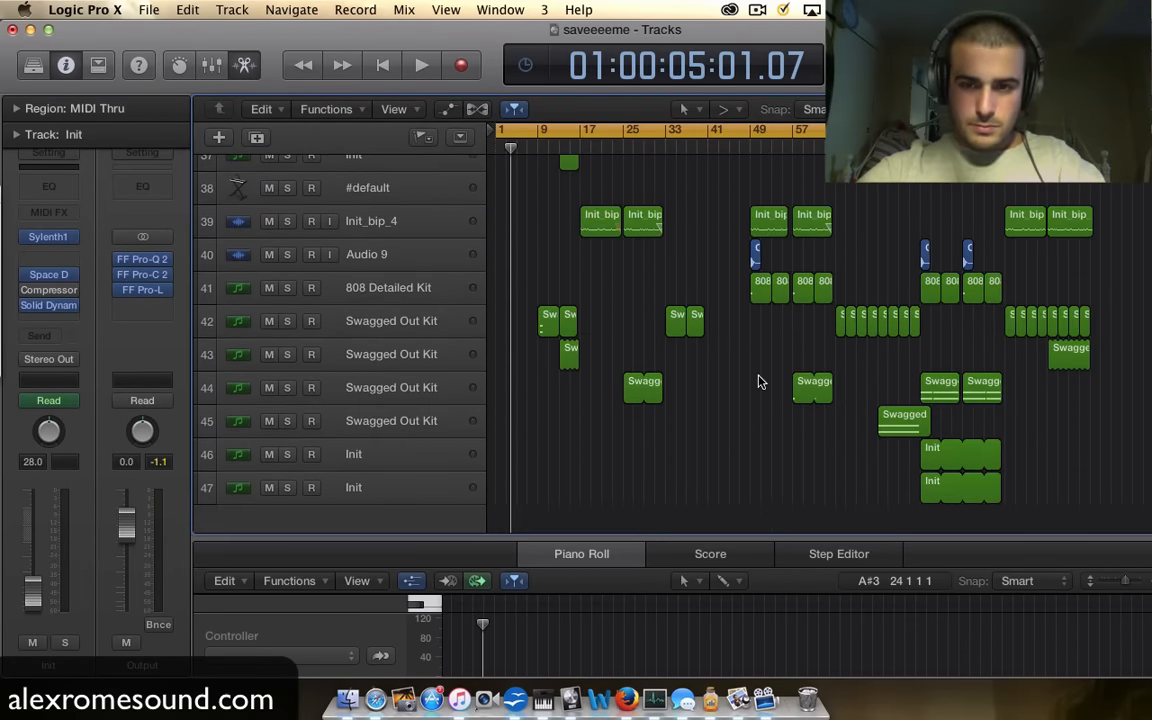
scroll(758, 381, up, 15)
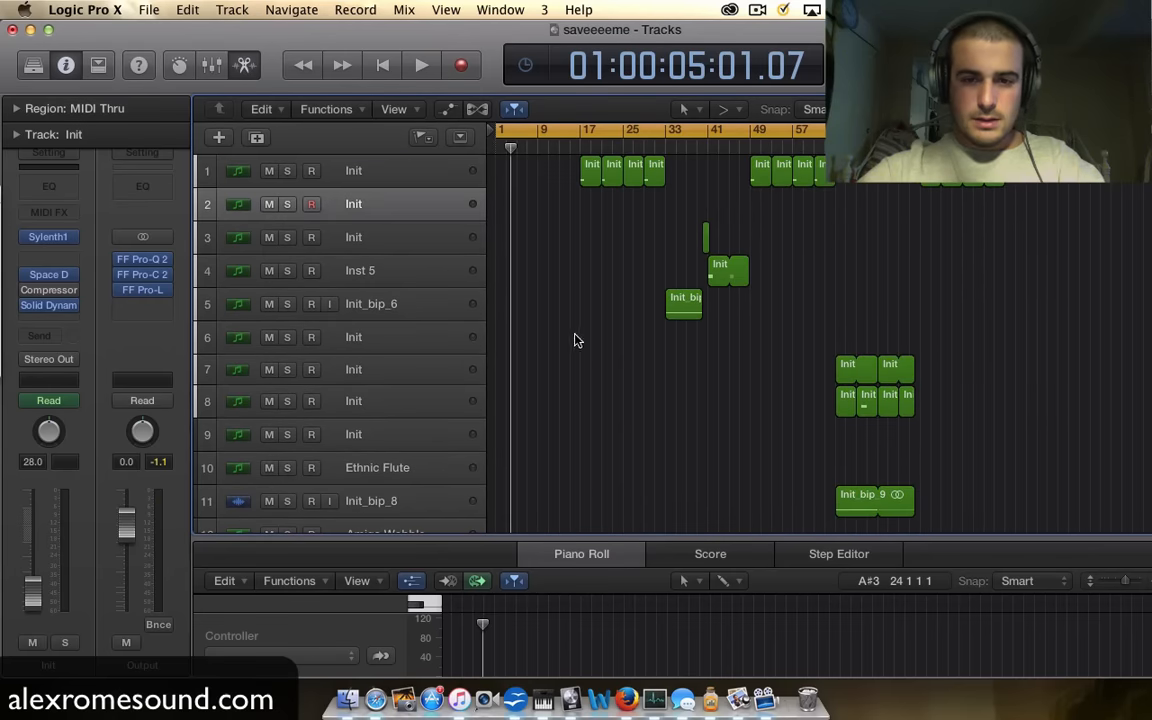
scroll(675, 352, down, 5)
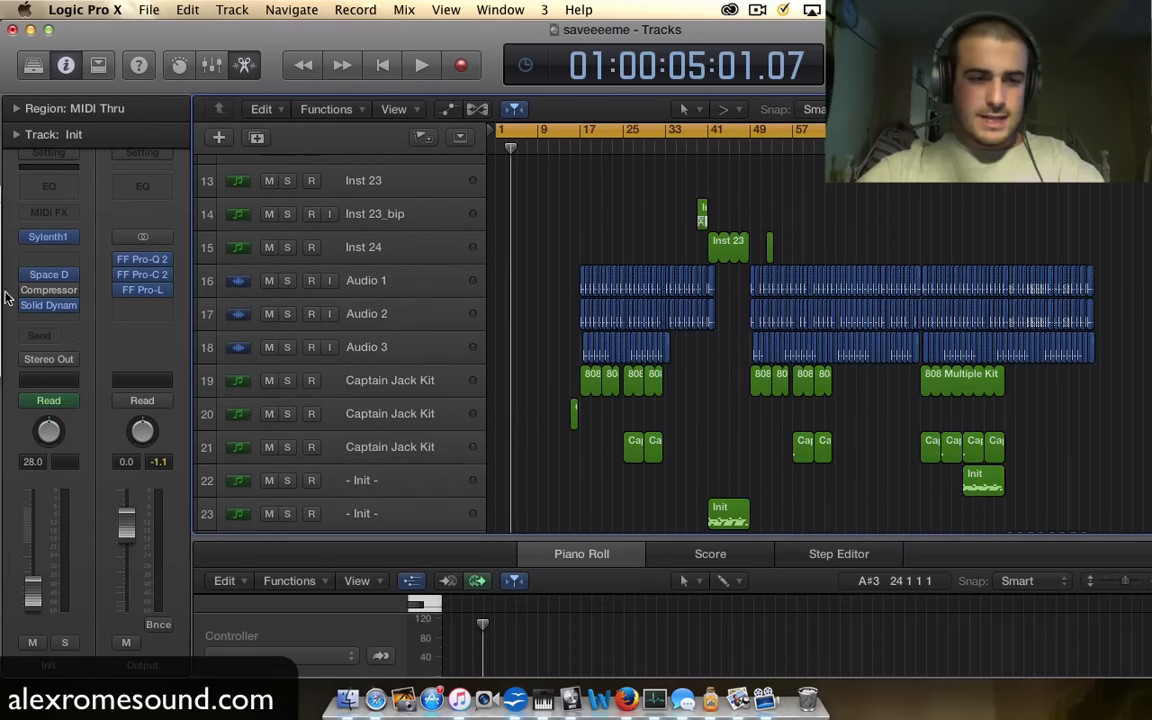
Step: View the Output channel's FF Pro-L limiter once more and close the plug-in window
click(144, 291)
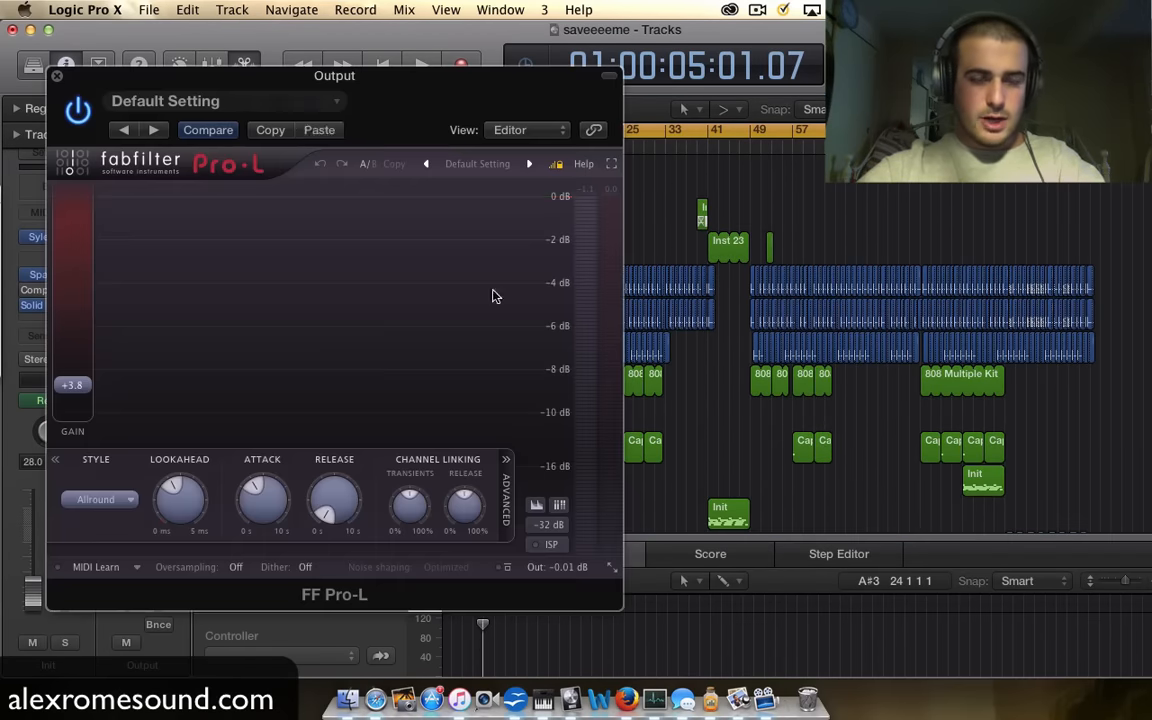
click(57, 78)
scroll(823, 327, up, 5)
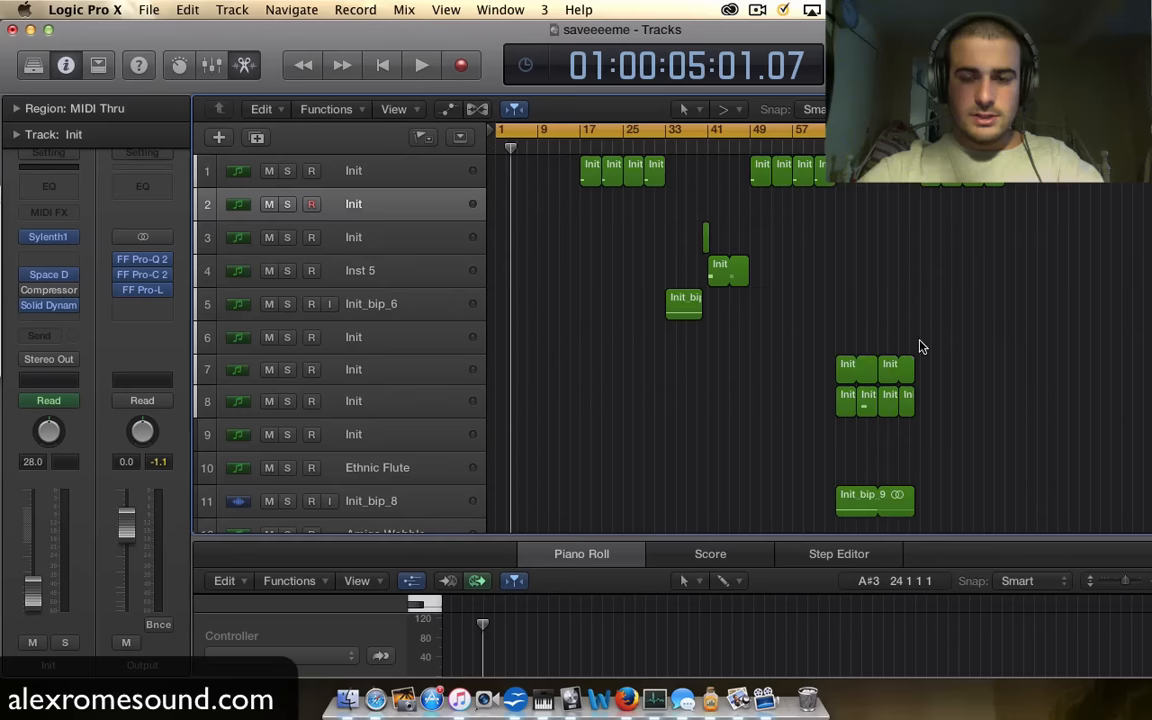
Step: Bypass the FF Pro-Q 2, FF Pro-C 2 and FF Pro-L plug-ins on the Output channel strip
scroll(895, 342, down, 10)
scroll(870, 339, down, 6)
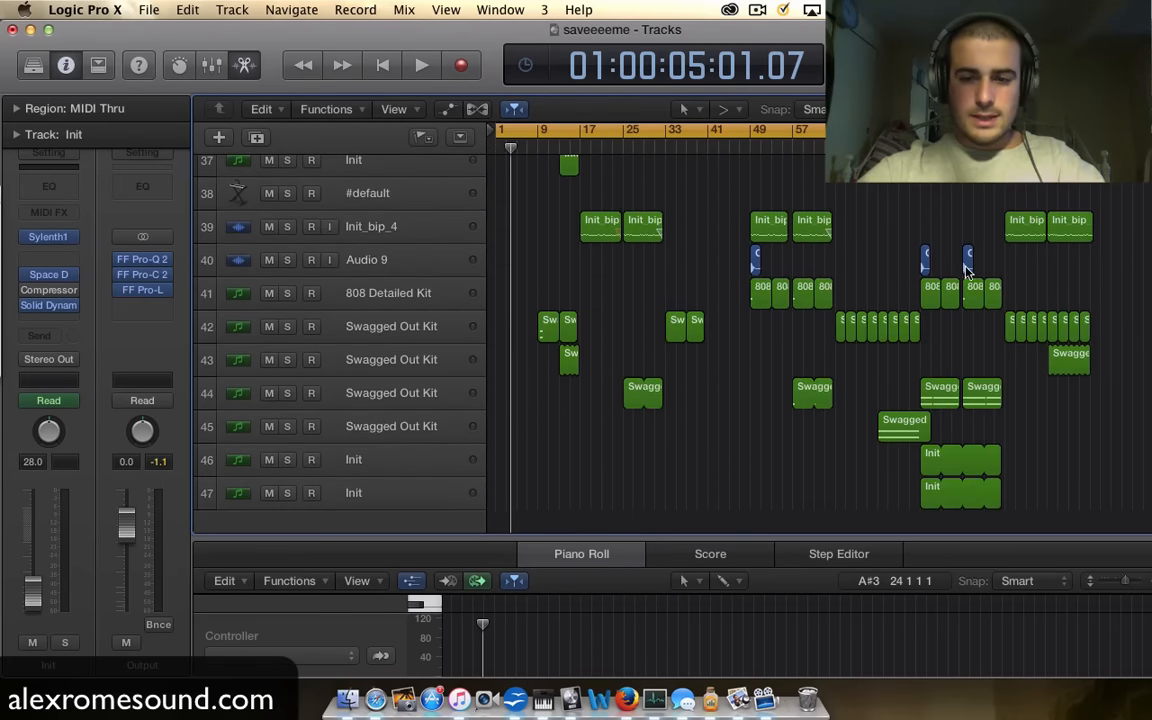
scroll(870, 350, up, 13)
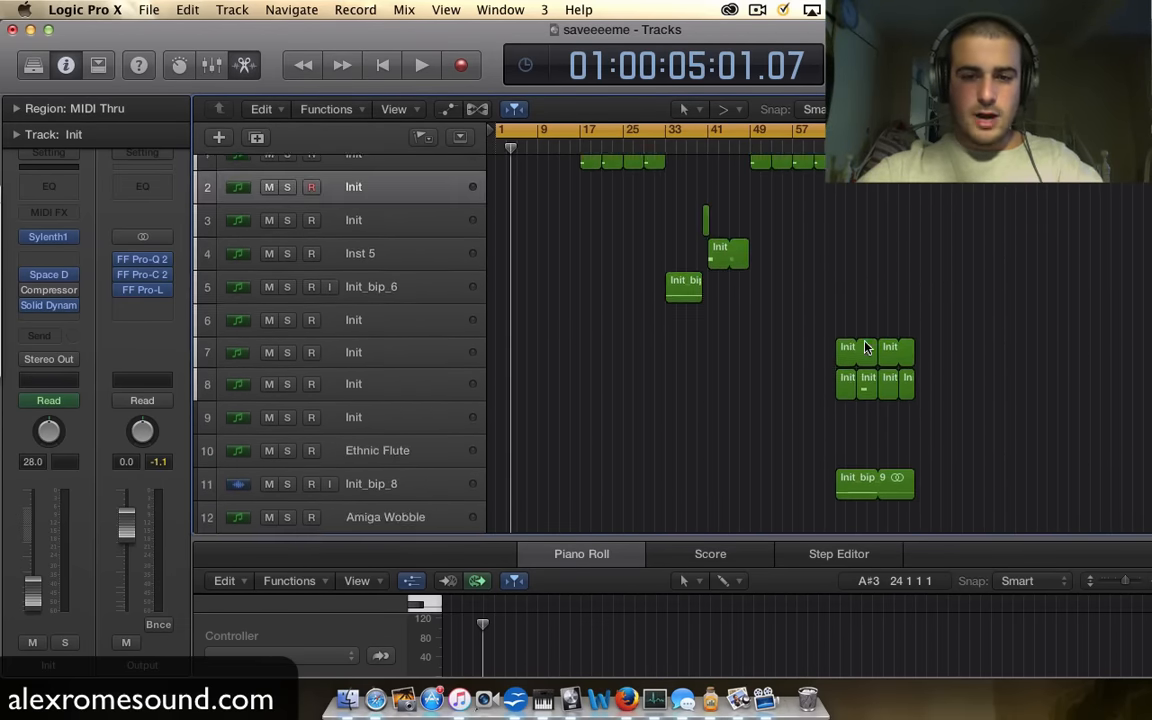
scroll(866, 345, down, 10)
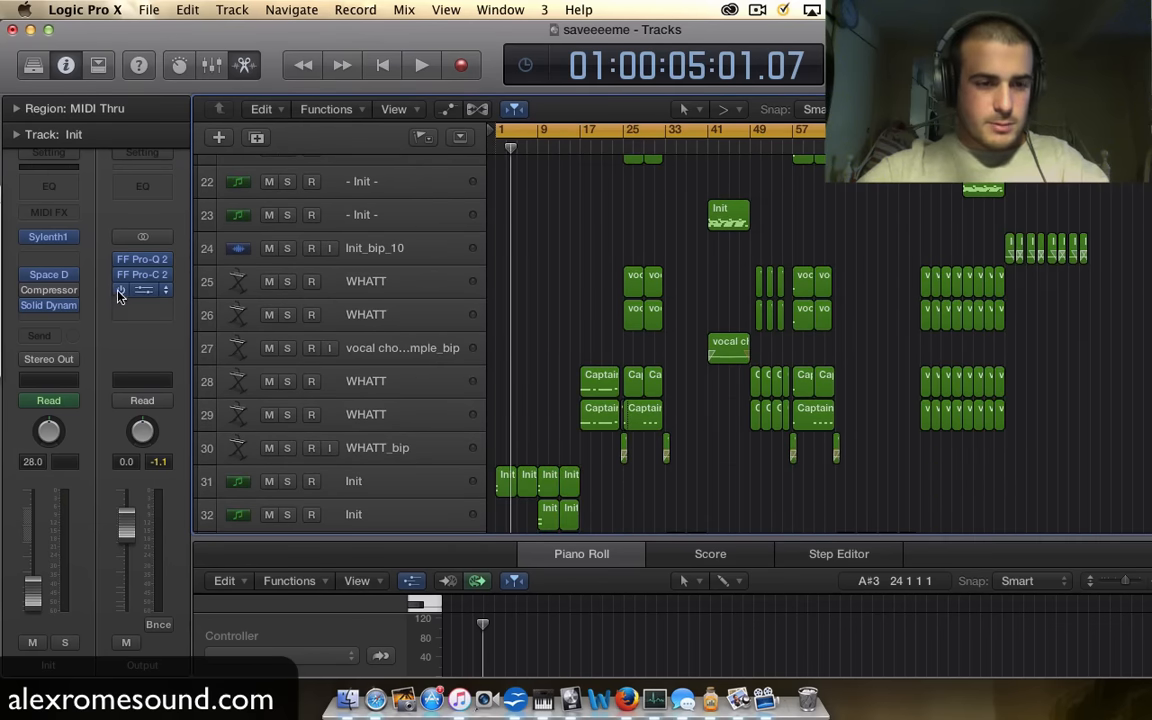
mouse_move(120, 262)
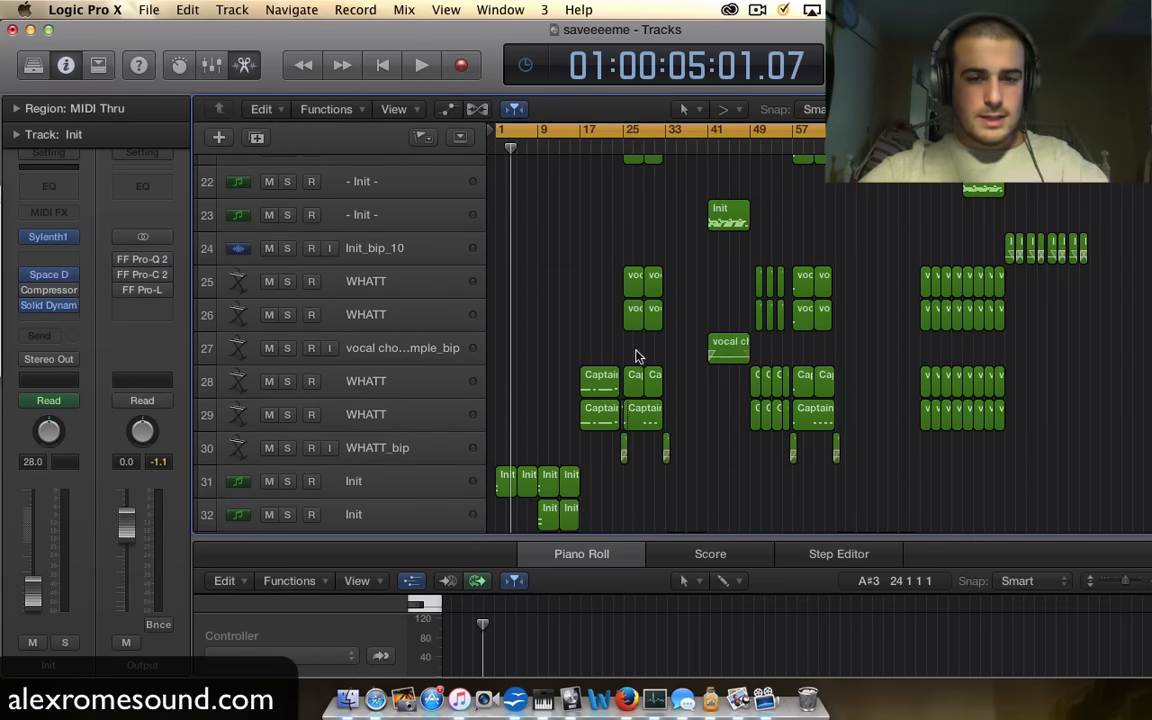
Step: Look over all tracks of the arrangement, from the first Init tracks down to the last Init track
scroll(625, 340, down, 12)
scroll(623, 342, up, 14)
scroll(623, 342, up, 12)
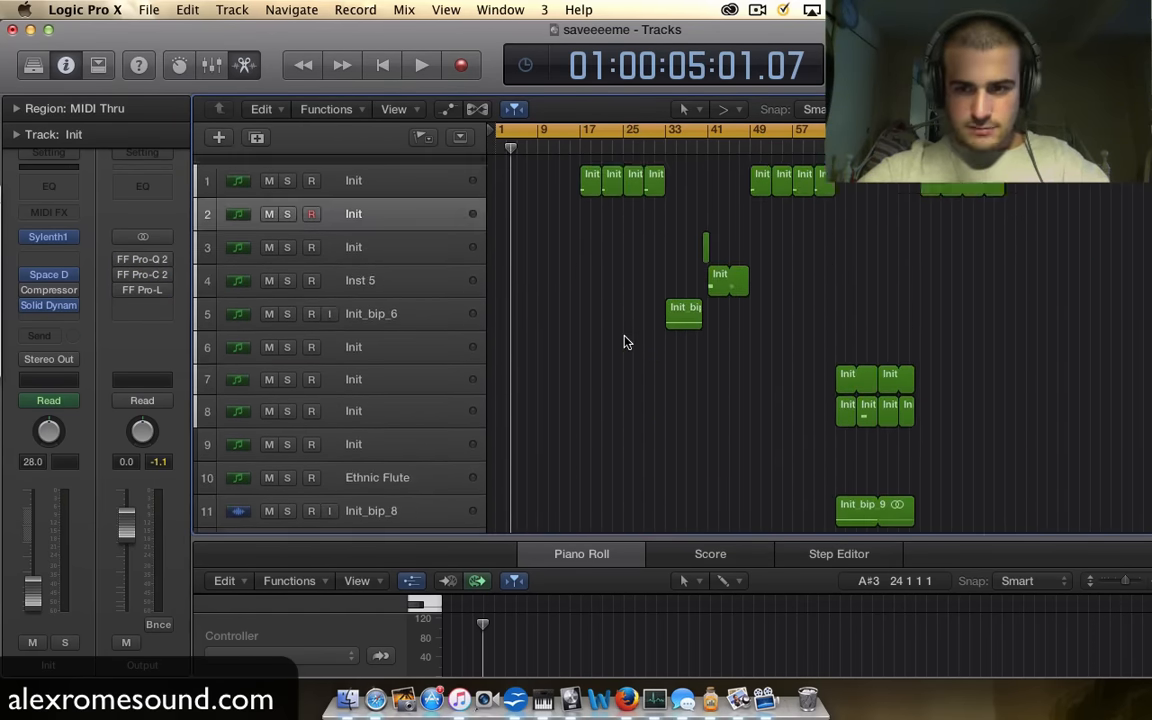
scroll(623, 342, down, 2)
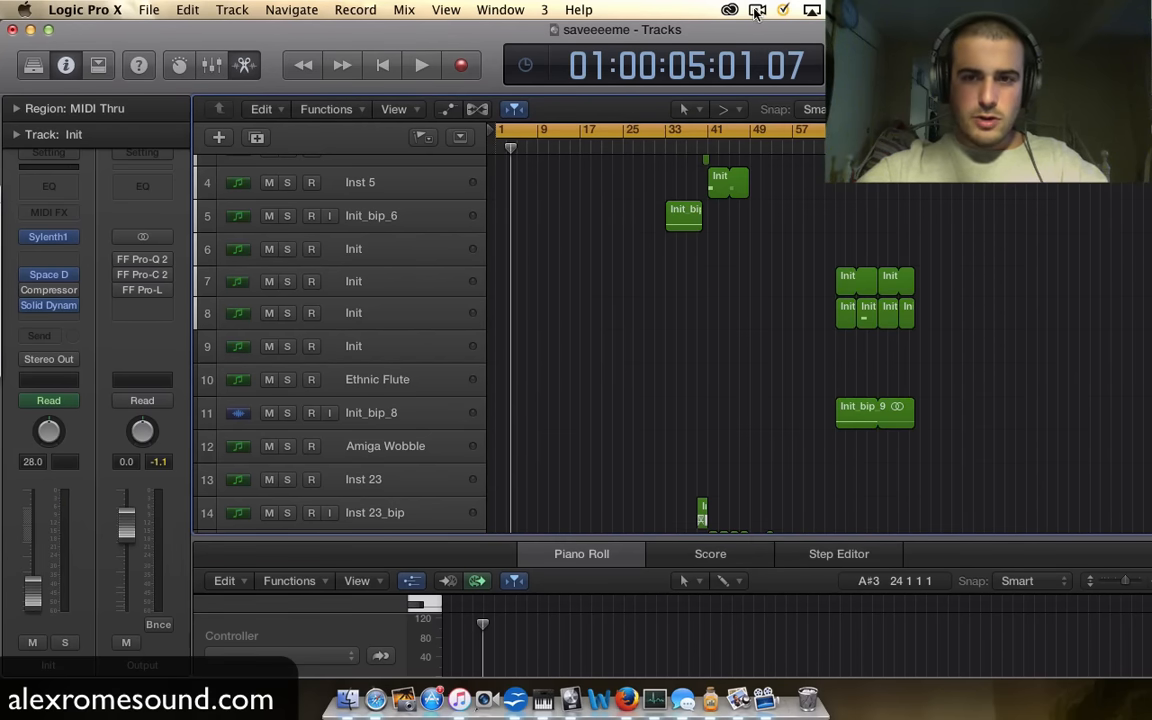
scroll(683, 297, down, 18)
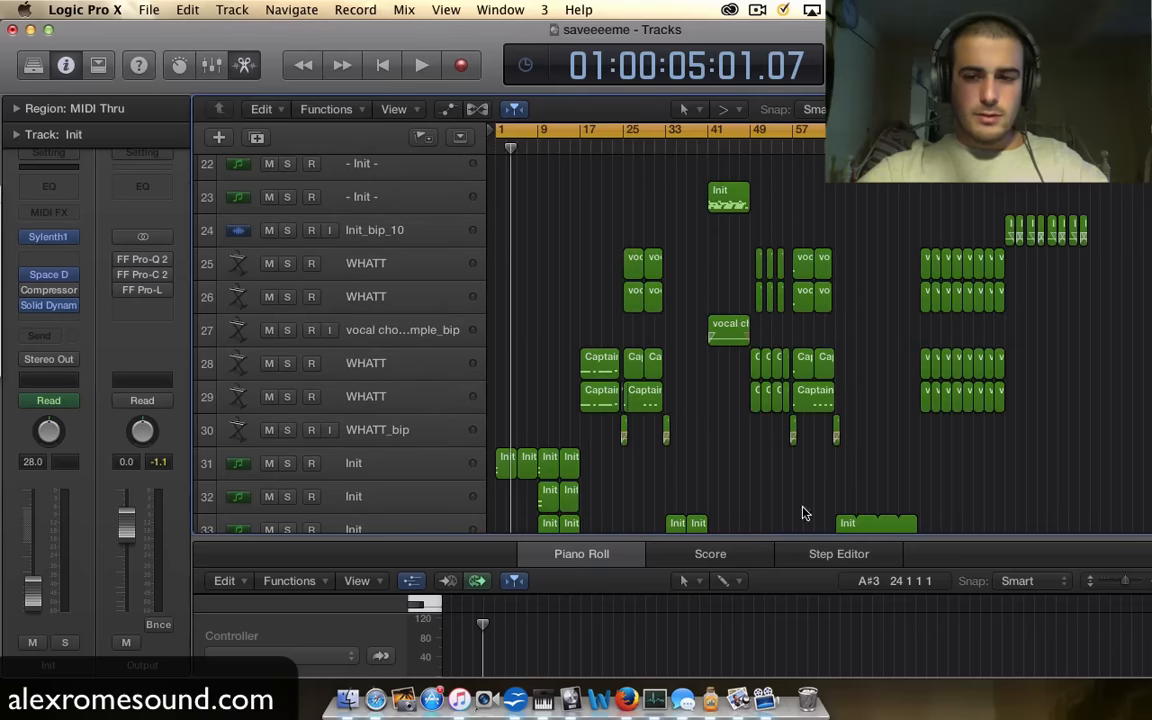
scroll(479, 303, up, 16)
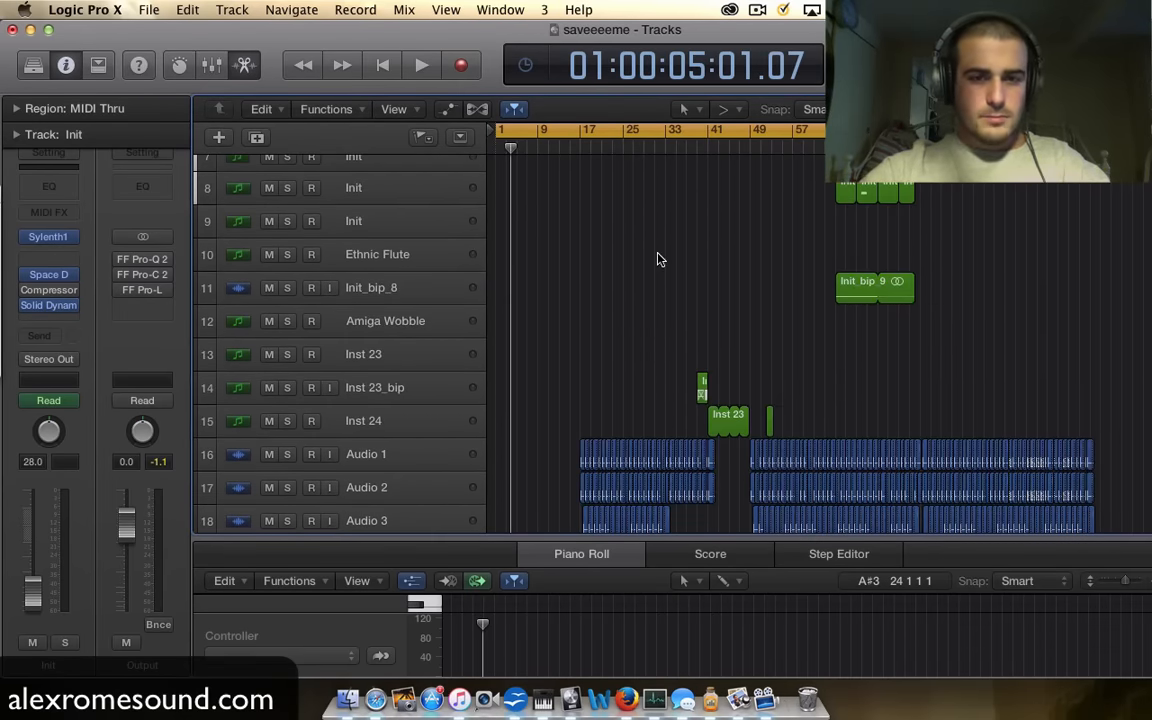
scroll(659, 257, up, 4)
scroll(659, 257, down, 2)
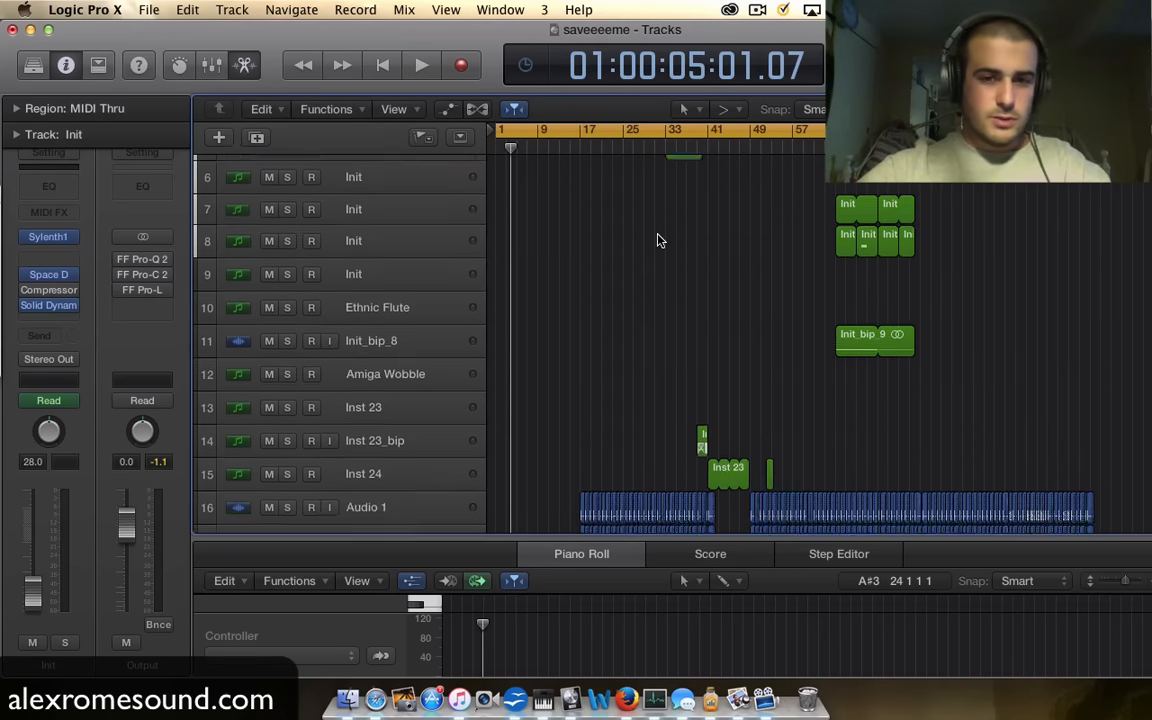
scroll(658, 240, down, 8)
scroll(653, 334, down, 8)
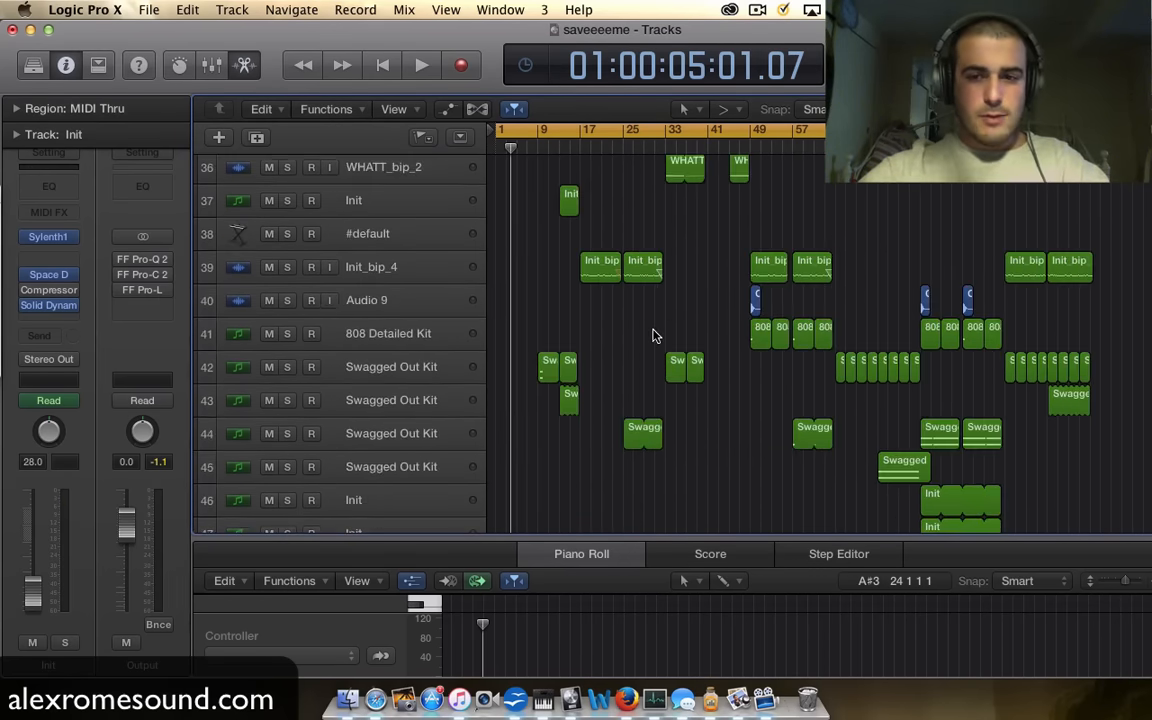
scroll(652, 336, down, 3)
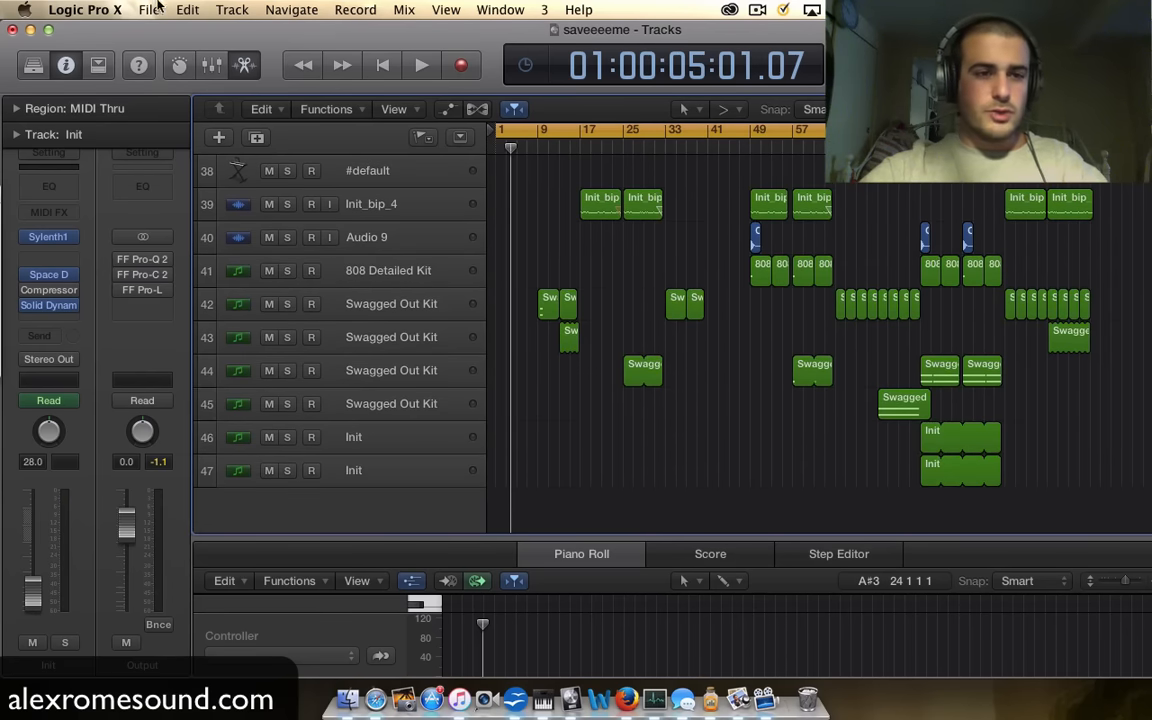
click(147, 10)
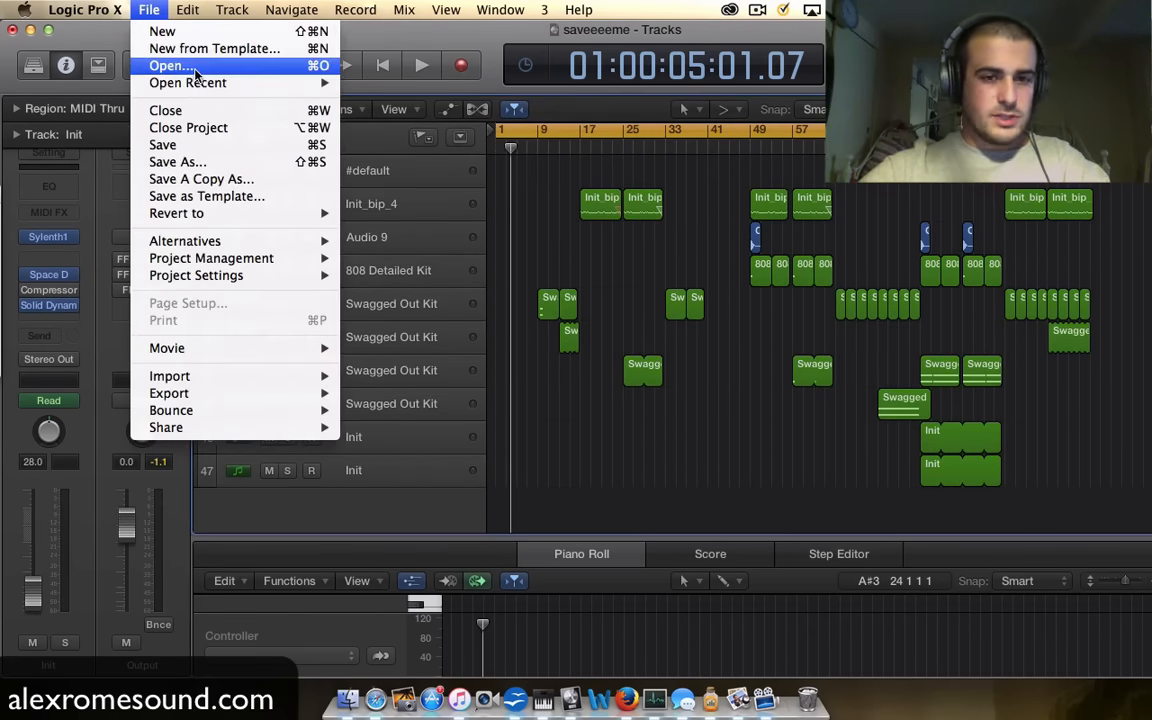
mouse_move(197, 88)
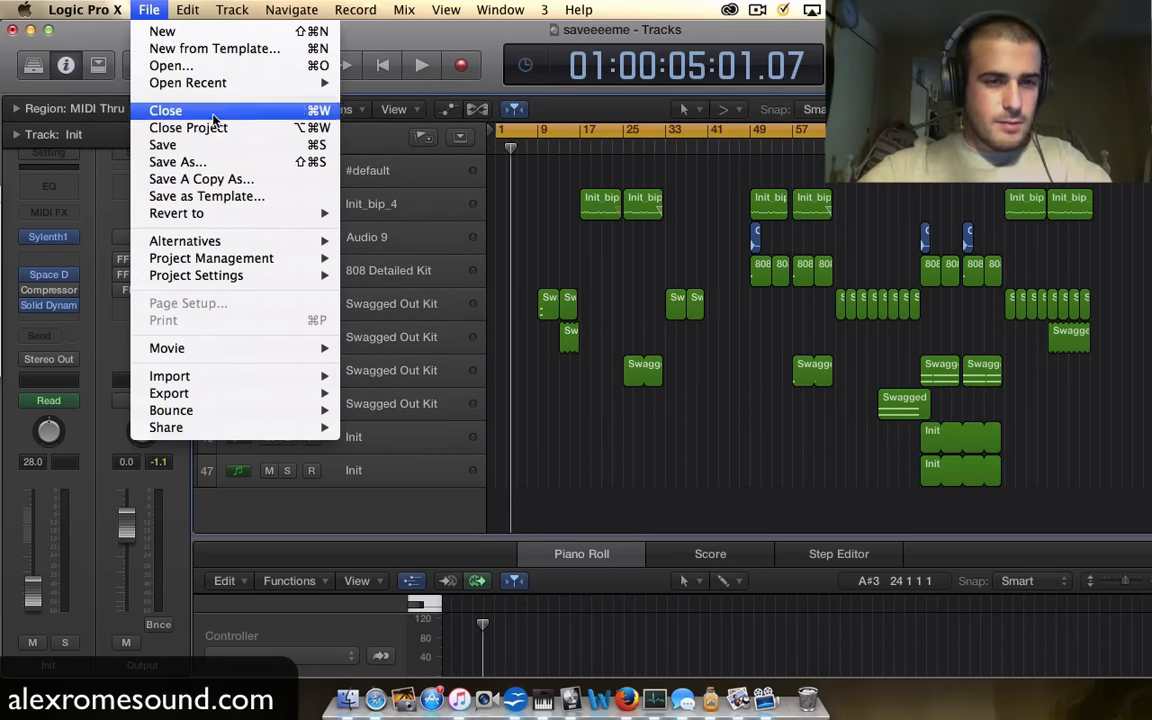
mouse_move(184, 348)
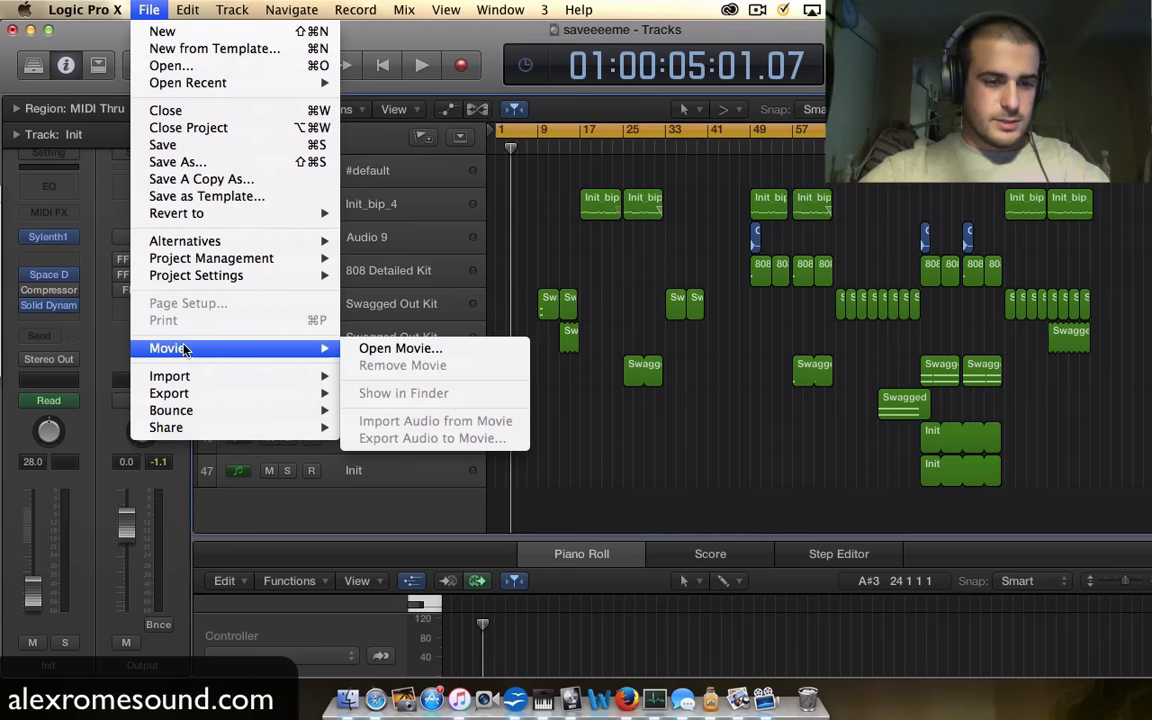
mouse_move(182, 411)
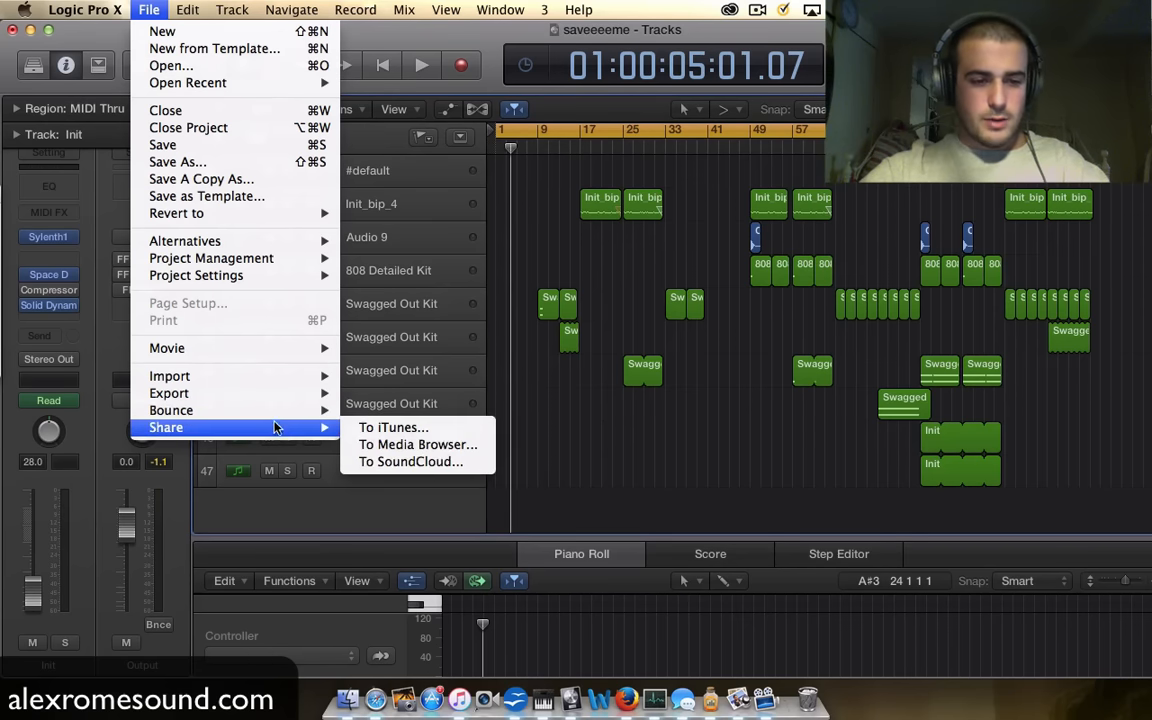
click(418, 474)
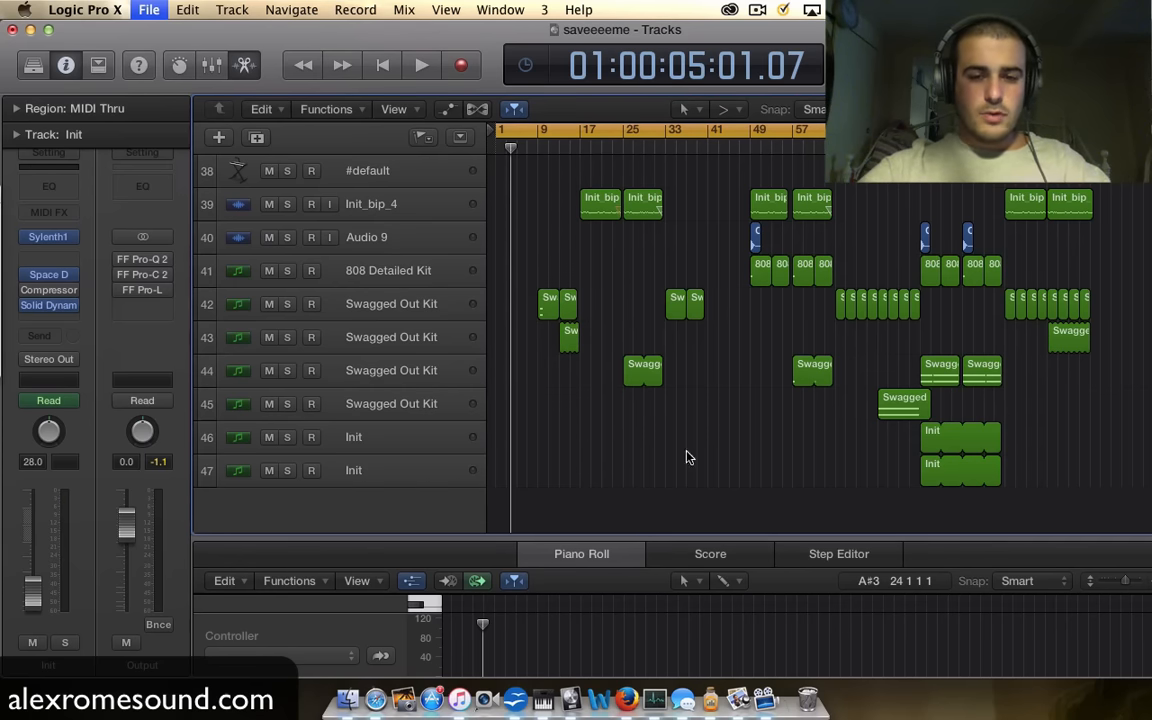
Step: Open the bounce settings for Output 1-2, look at the MP3 options, and set PCM as the only destination
key(super+b)
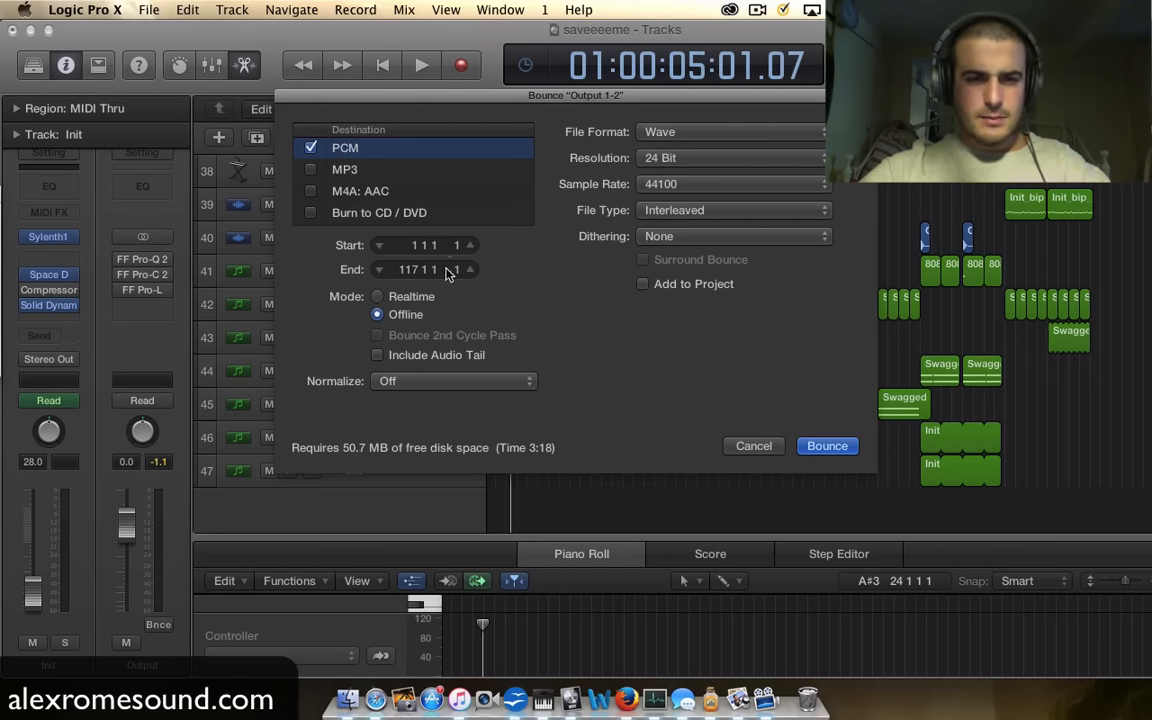
click(310, 171)
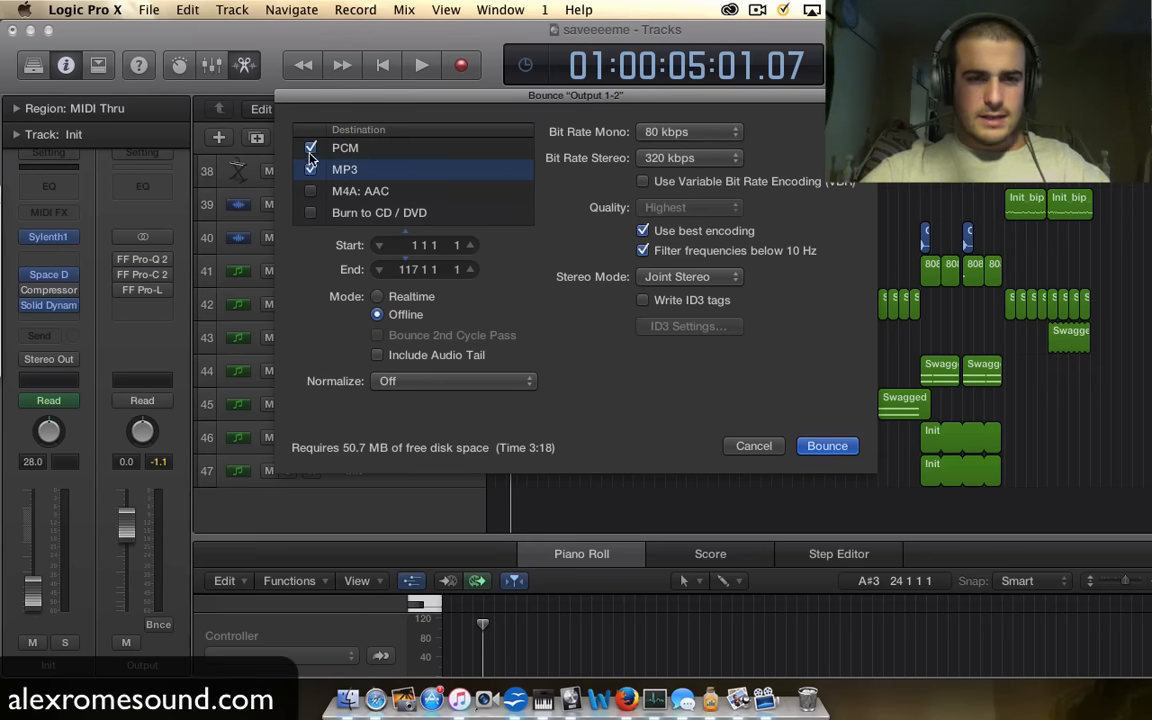
click(310, 147)
click(330, 170)
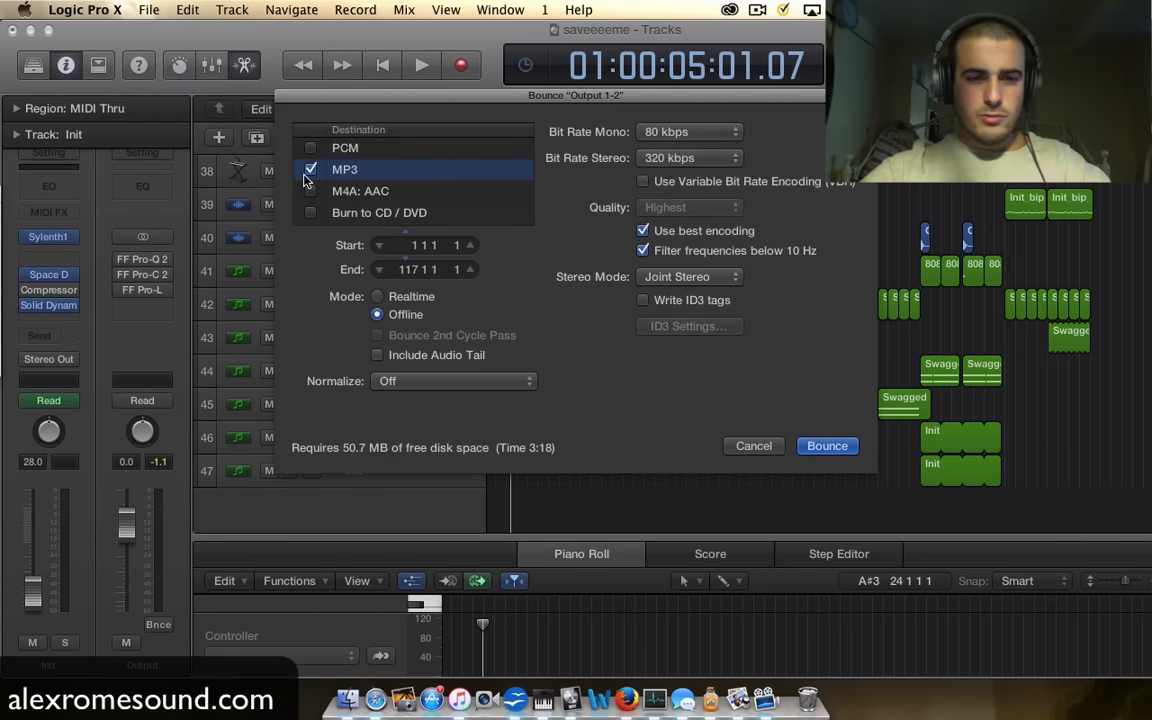
click(310, 170)
click(310, 147)
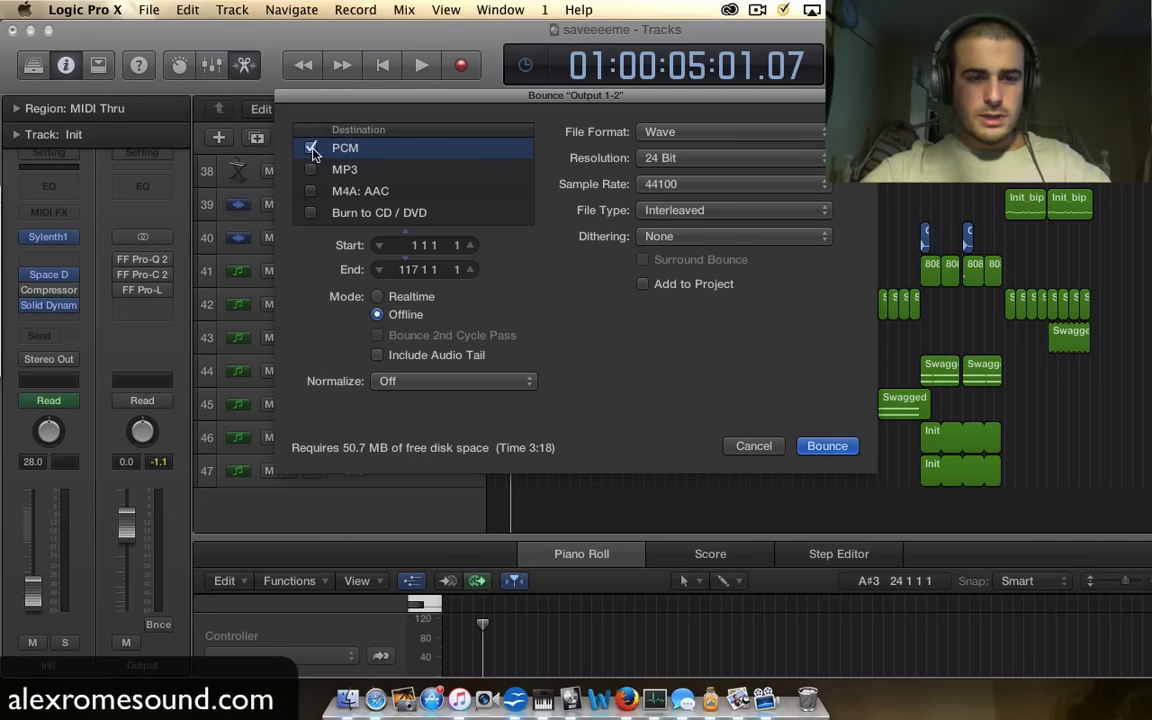
Step: Choose Wave as the file format and 44100 as the sample rate for the PCM bounce
click(680, 131)
click(677, 136)
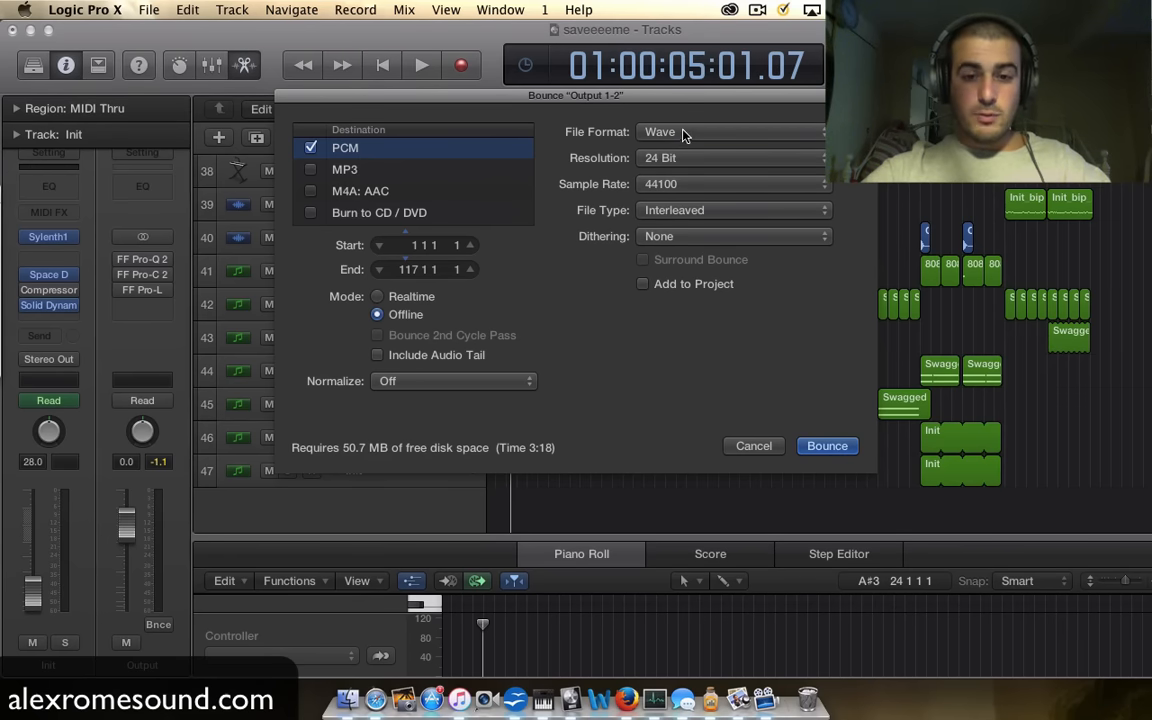
click(690, 189)
click(688, 187)
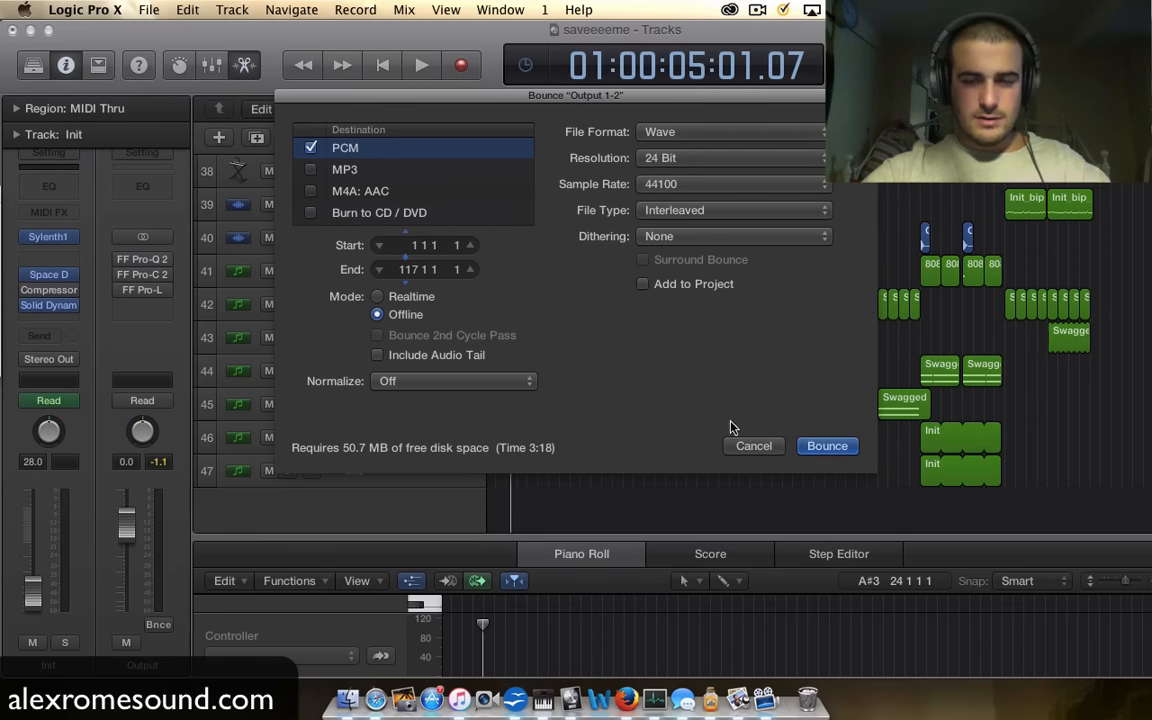
Step: Bounce the project to the Desktop under the name What unmastered
click(838, 450)
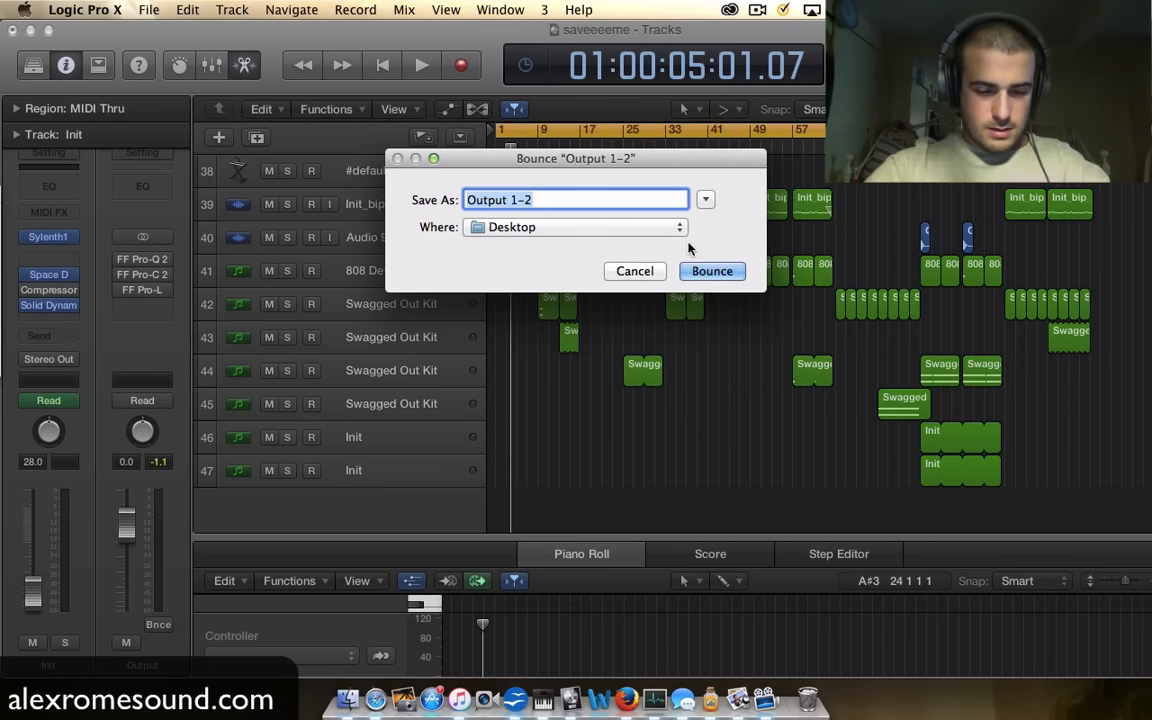
text(What)
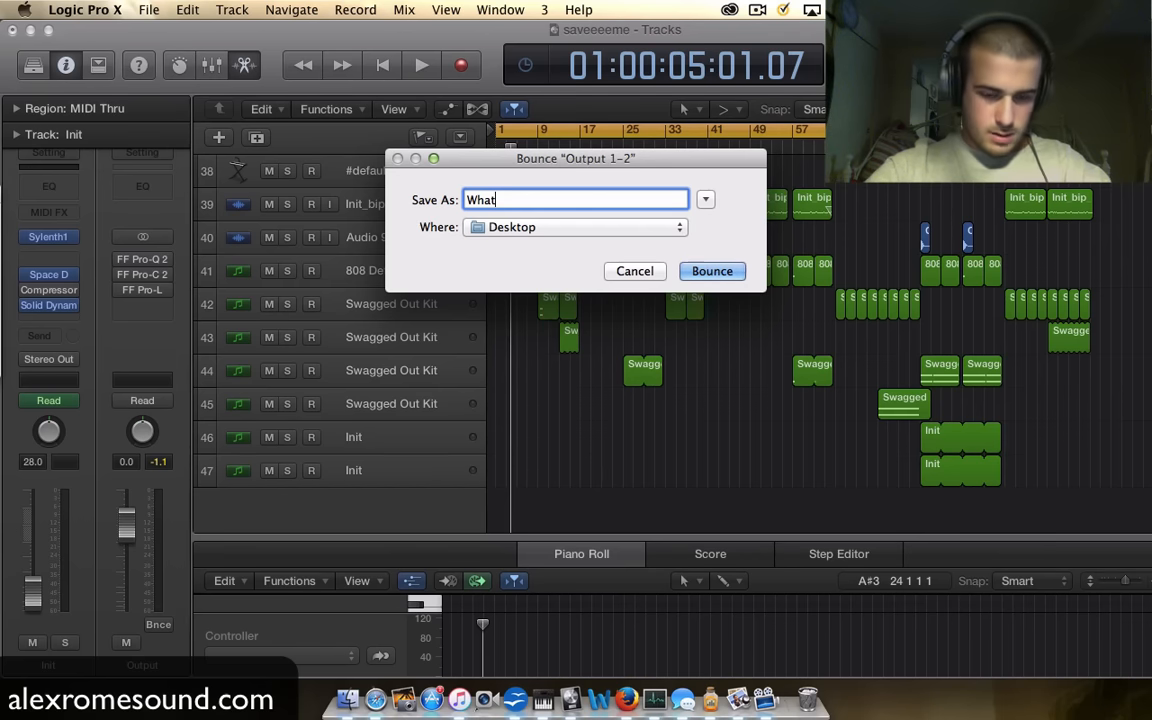
text( unmastered)
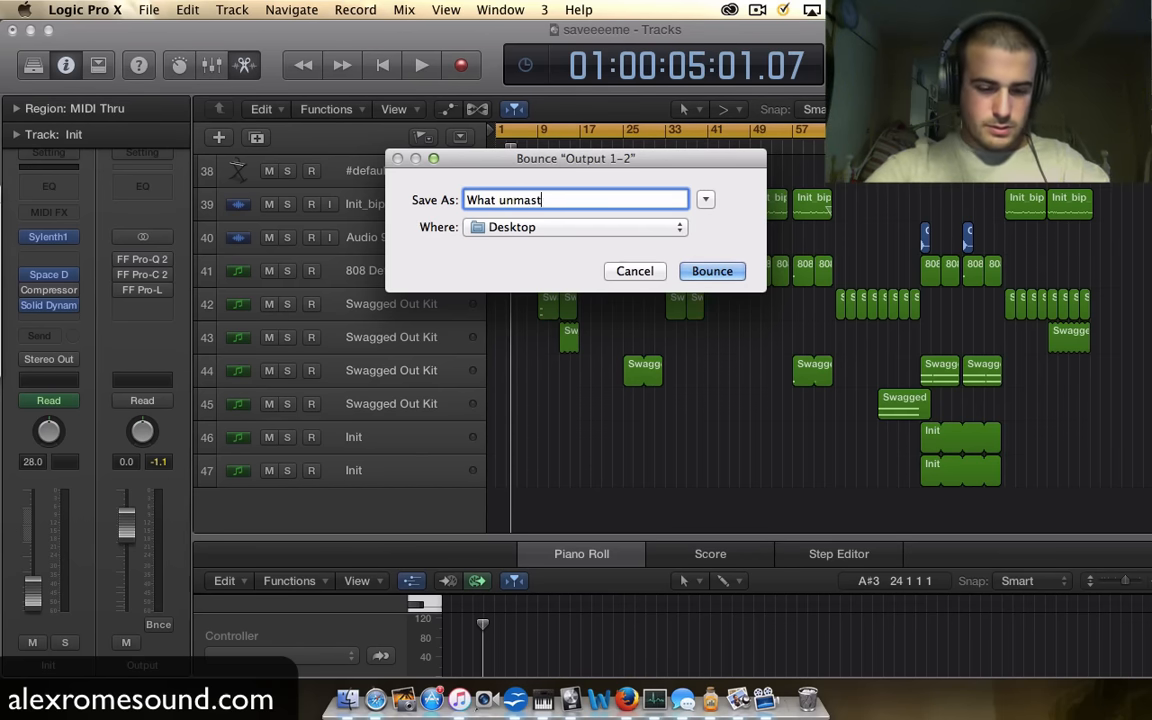
click(707, 275)
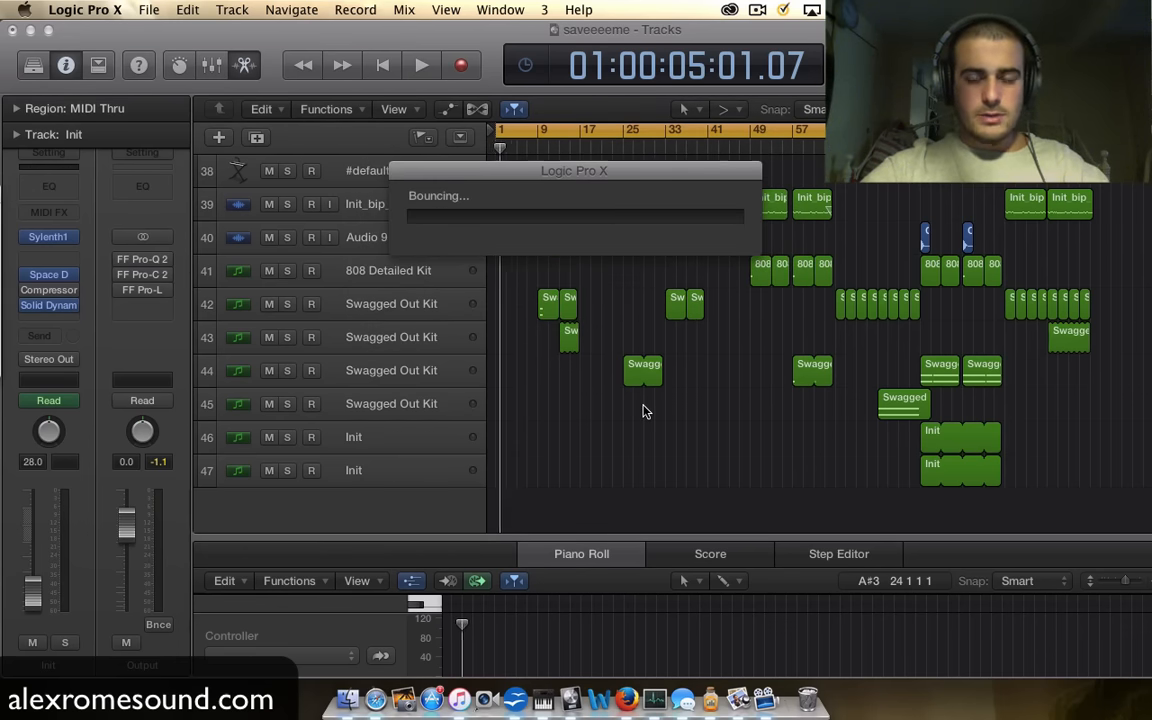
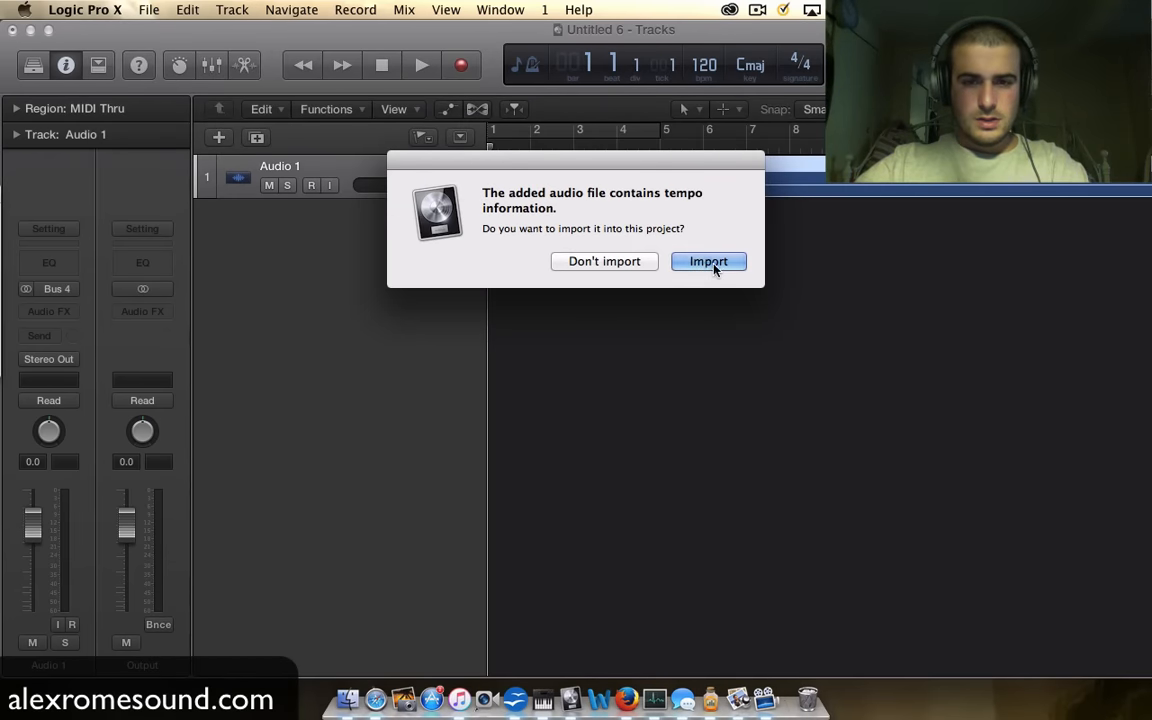
Step: Import the bounced file's tempo information into the project and enlarge the What unmastered track until its stereo waveform is clearly readable
click(711, 262)
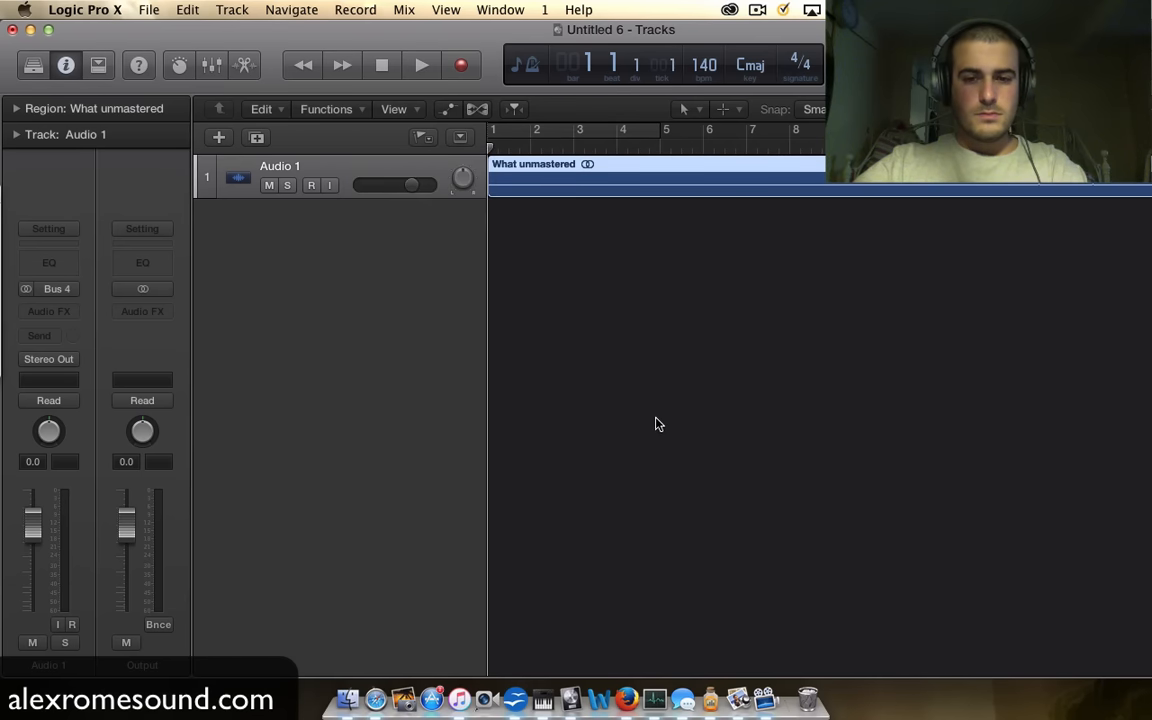
key(z)
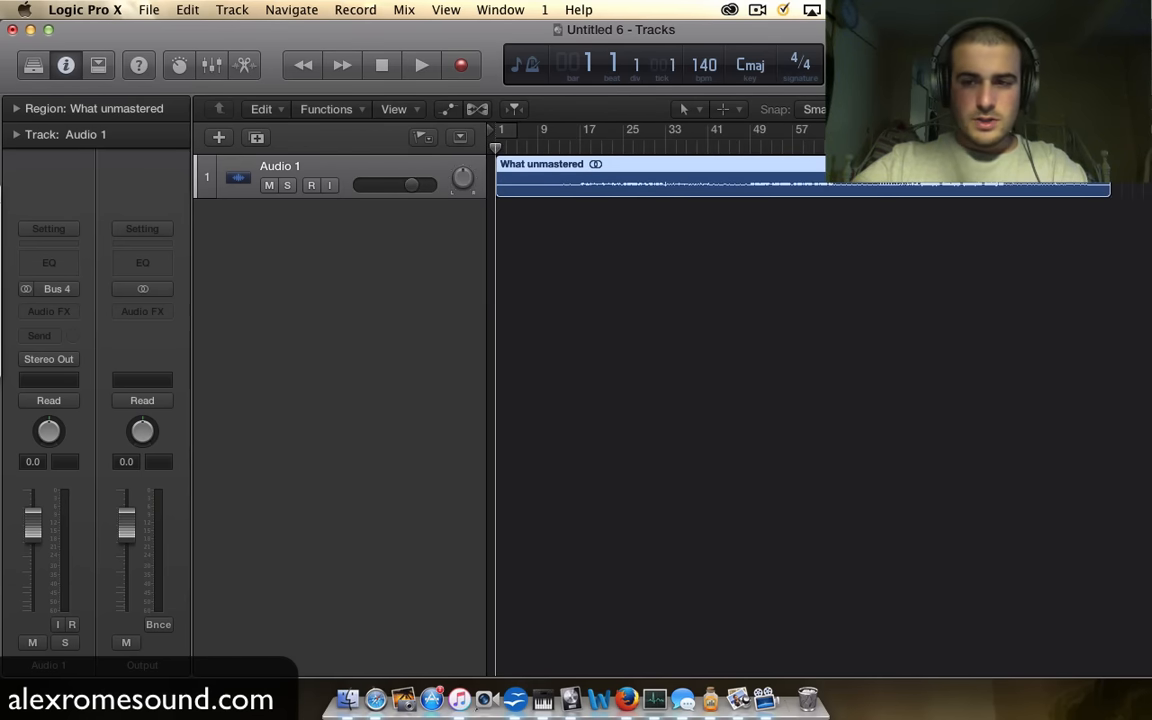
key(super+Down)
key(super+Down)
key(super+Down)
key(super+Down)
key(super+Down)
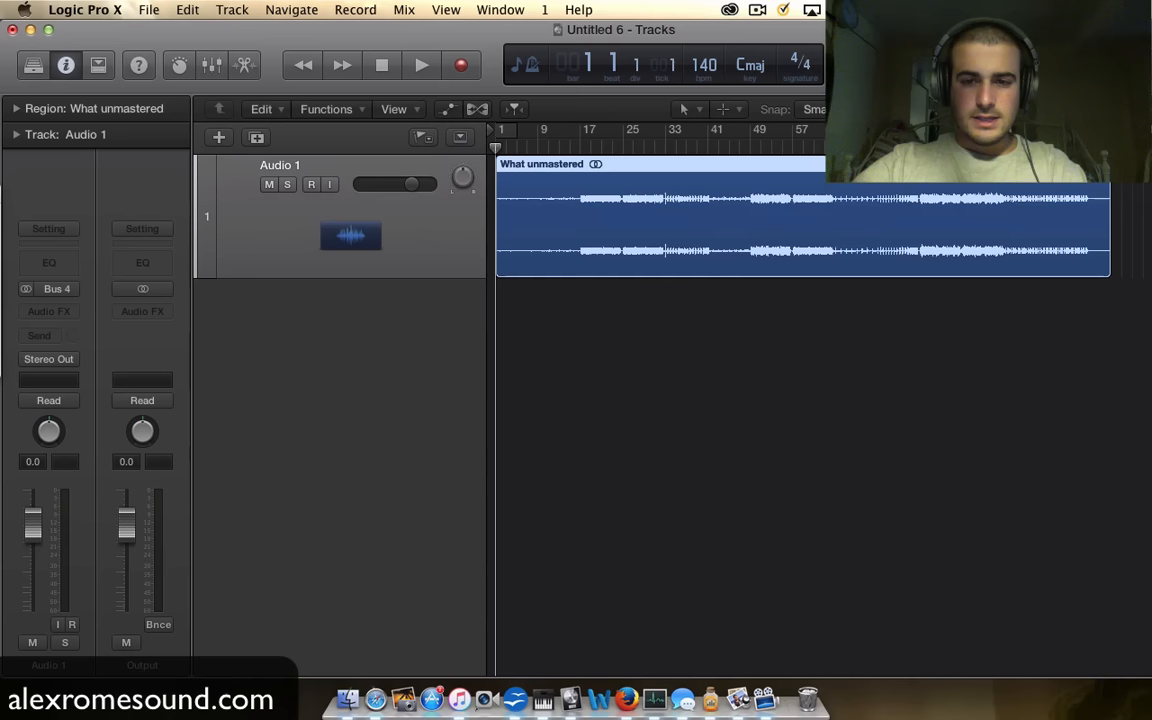
key(super+Down)
key(super+Down)
key(super+Down)
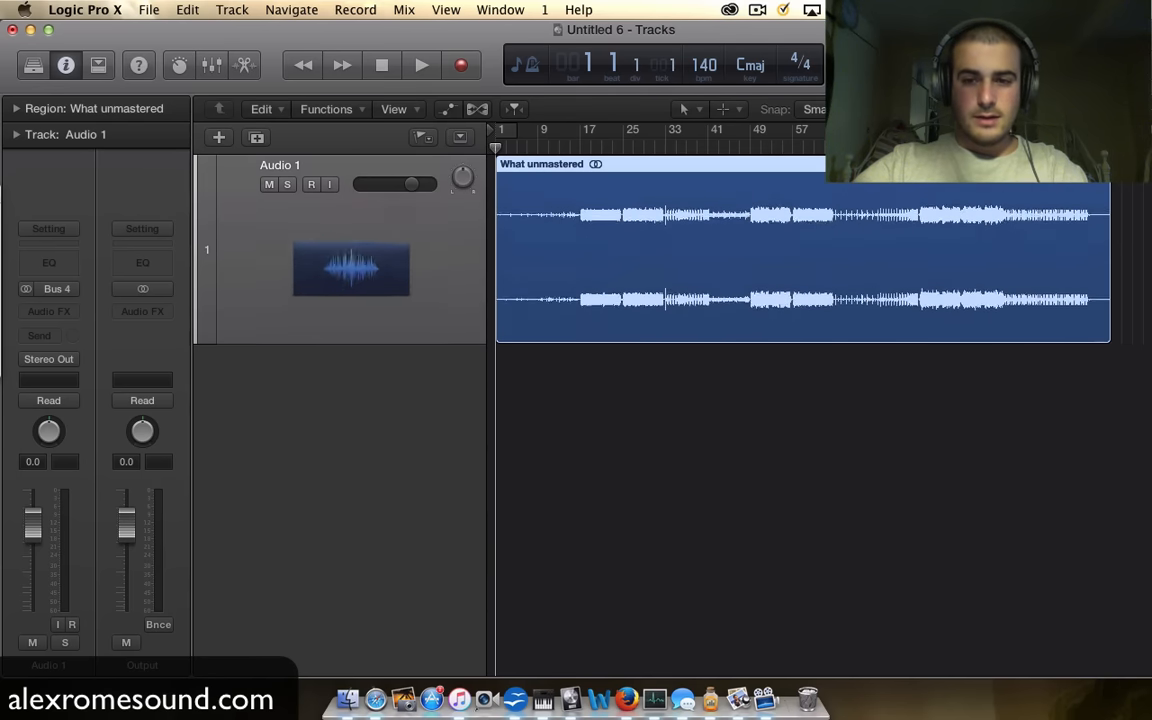
Step: Look over the What unmastered waveform from its beginning through to its end
key(super+Right)
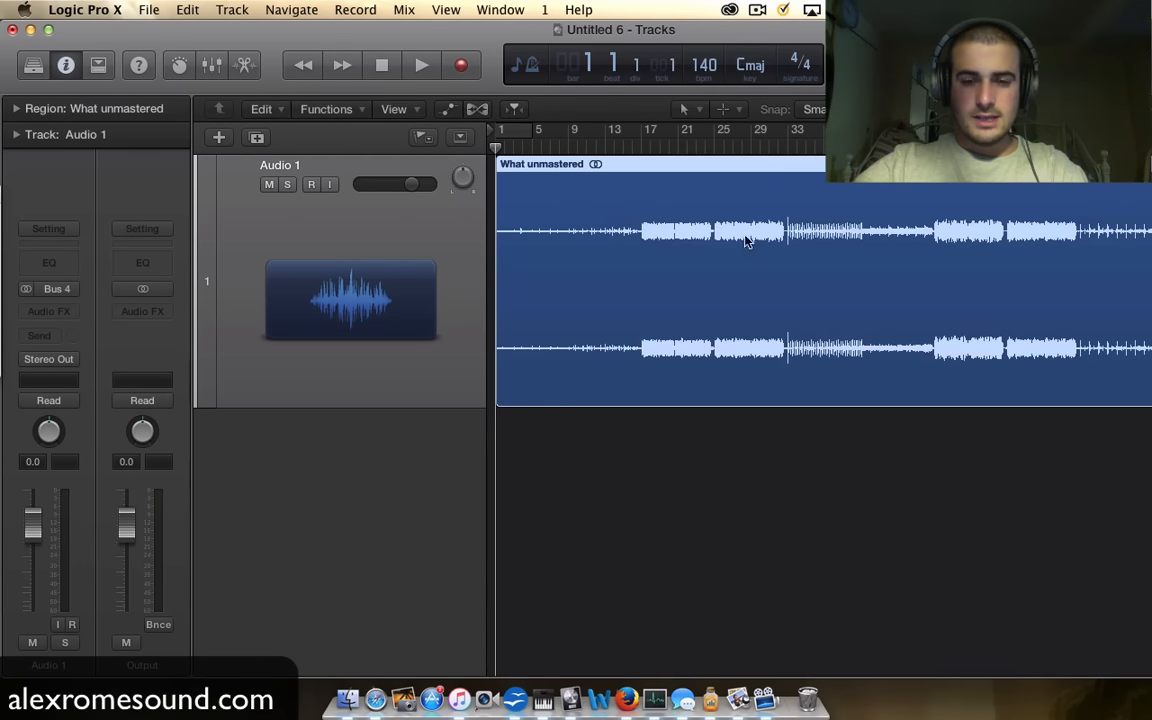
key(super+Right)
scroll(743, 272, right, 15)
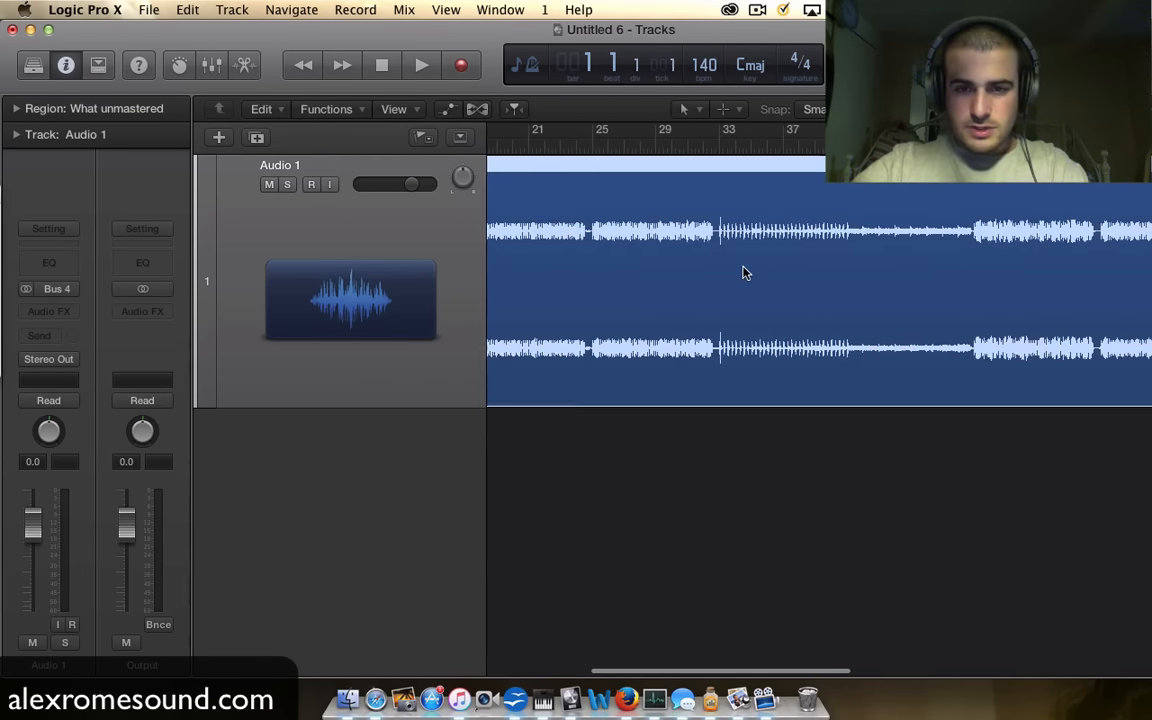
scroll(743, 272, right, 15)
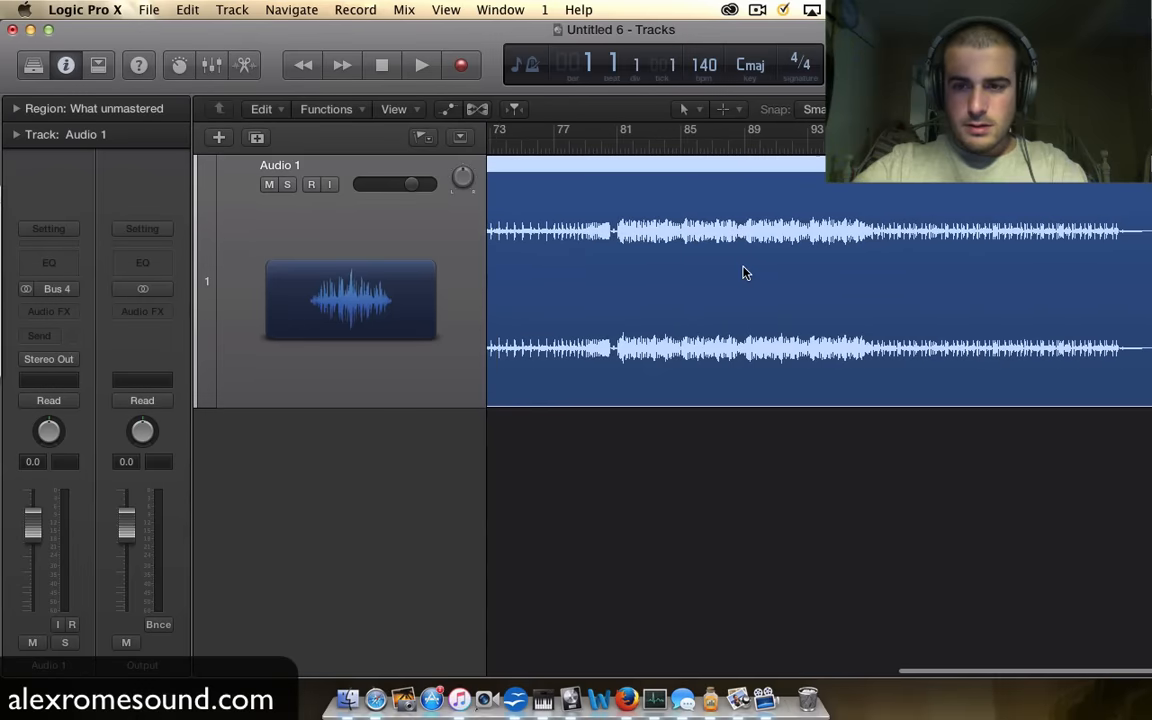
key(z)
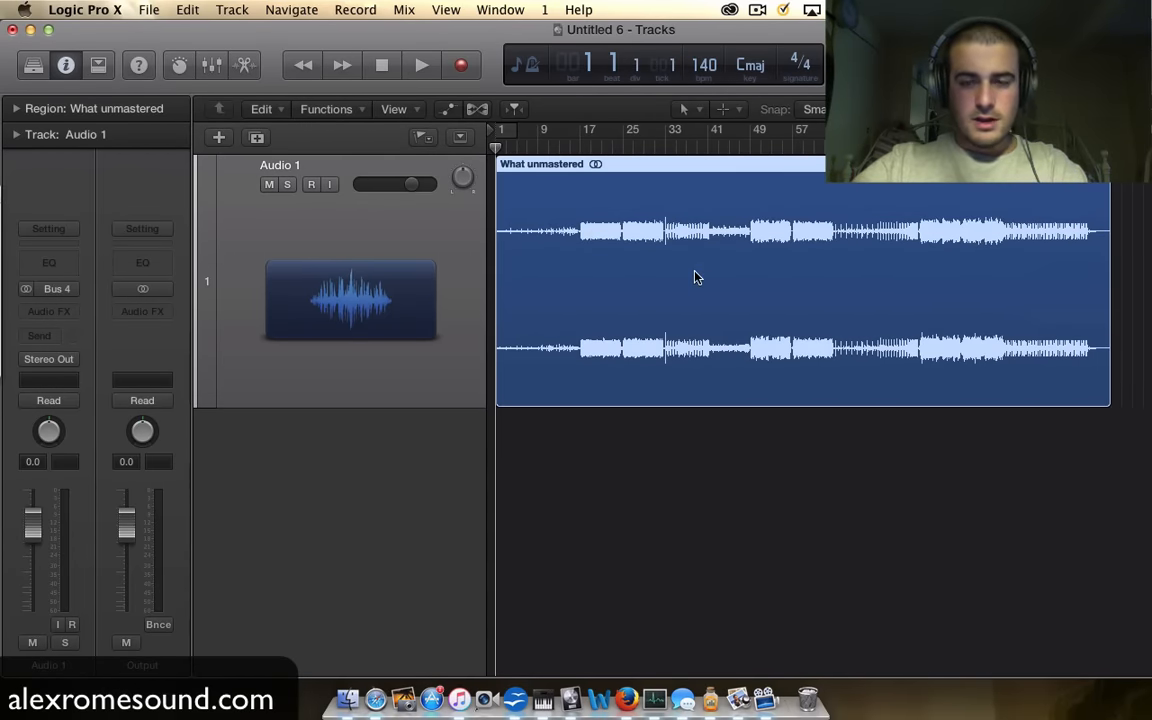
Step: Examine the What unmastered waveform at larger scale, from the intro to the loud section around bars 19 to 24
key(super+Right)
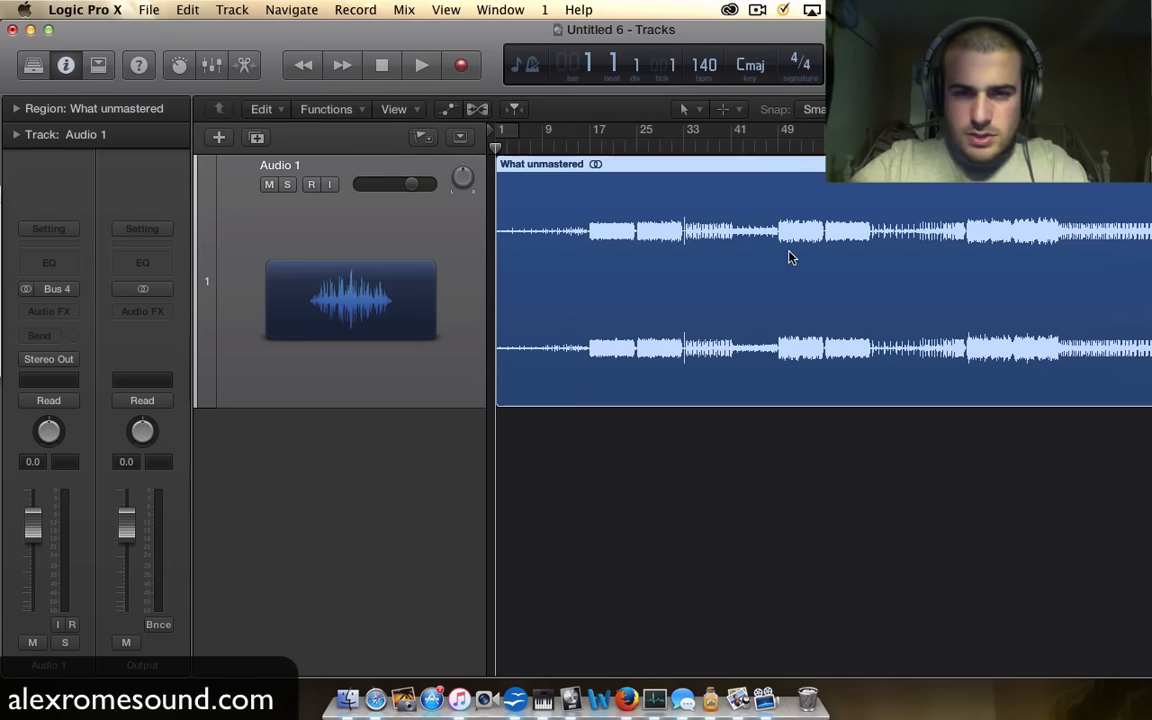
key(super+Right)
key(super+Right)
key(super+Right)
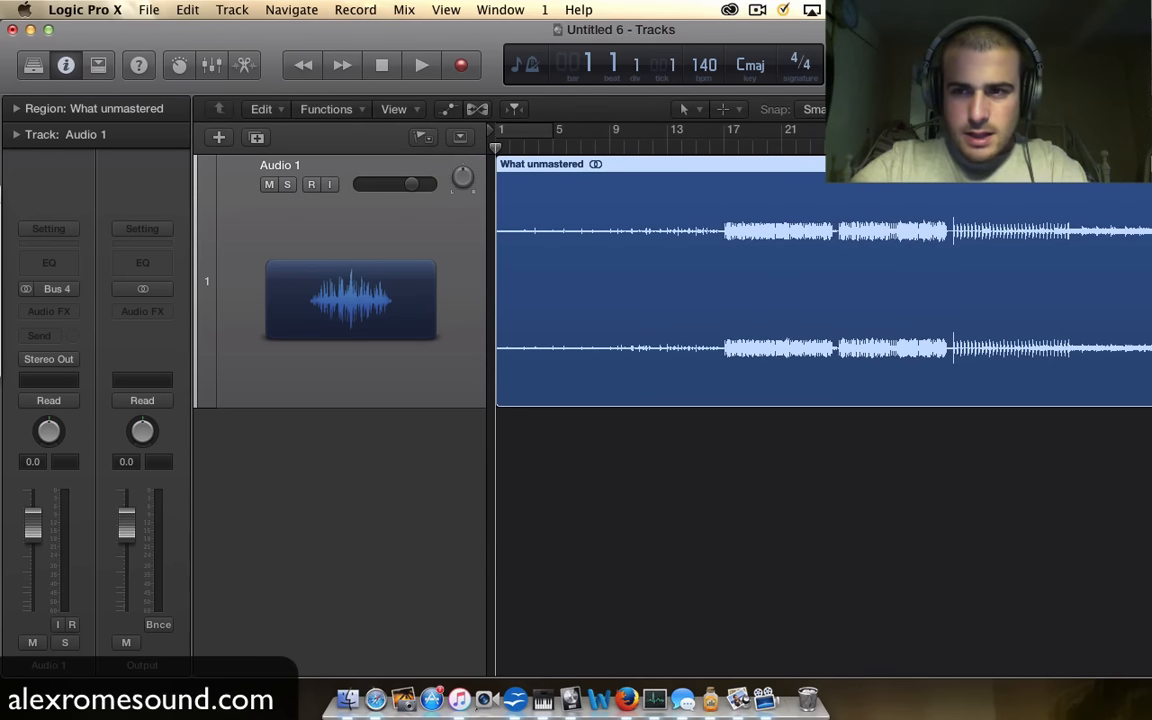
key(super+Down)
key(super+Down)
key(super+Right)
key(super+Right)
key(super+Right)
key(super+Right)
key(super+Right)
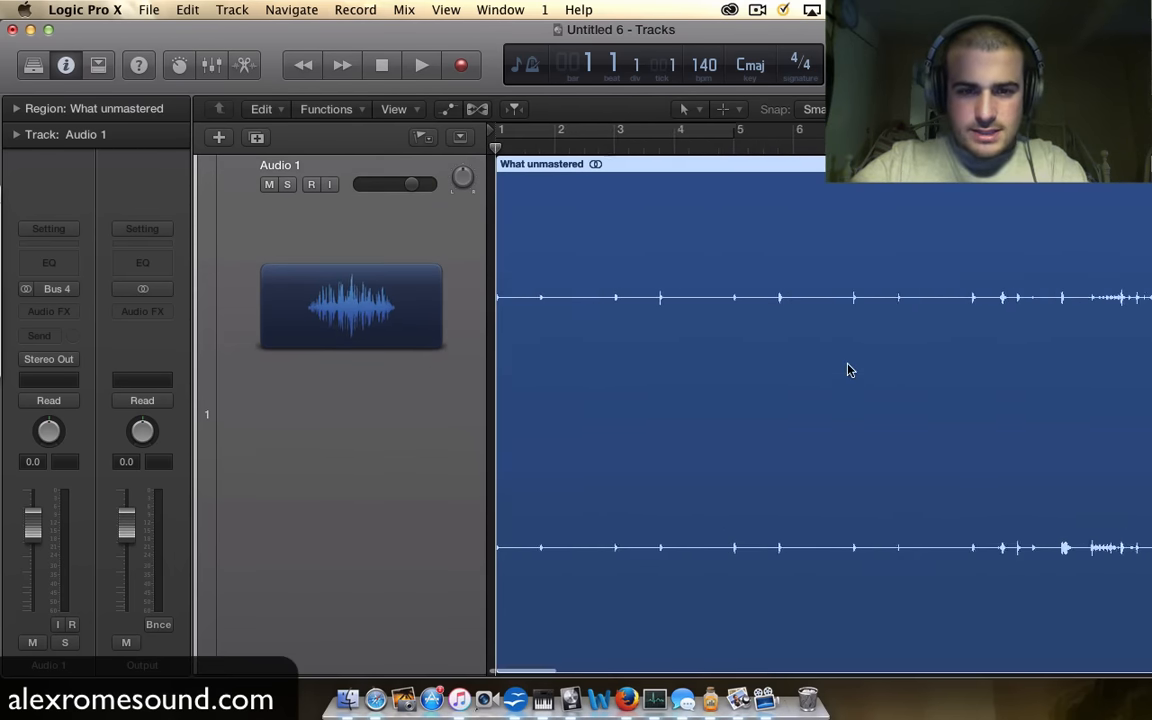
scroll(850, 370, right, 8)
scroll(850, 370, right, 4)
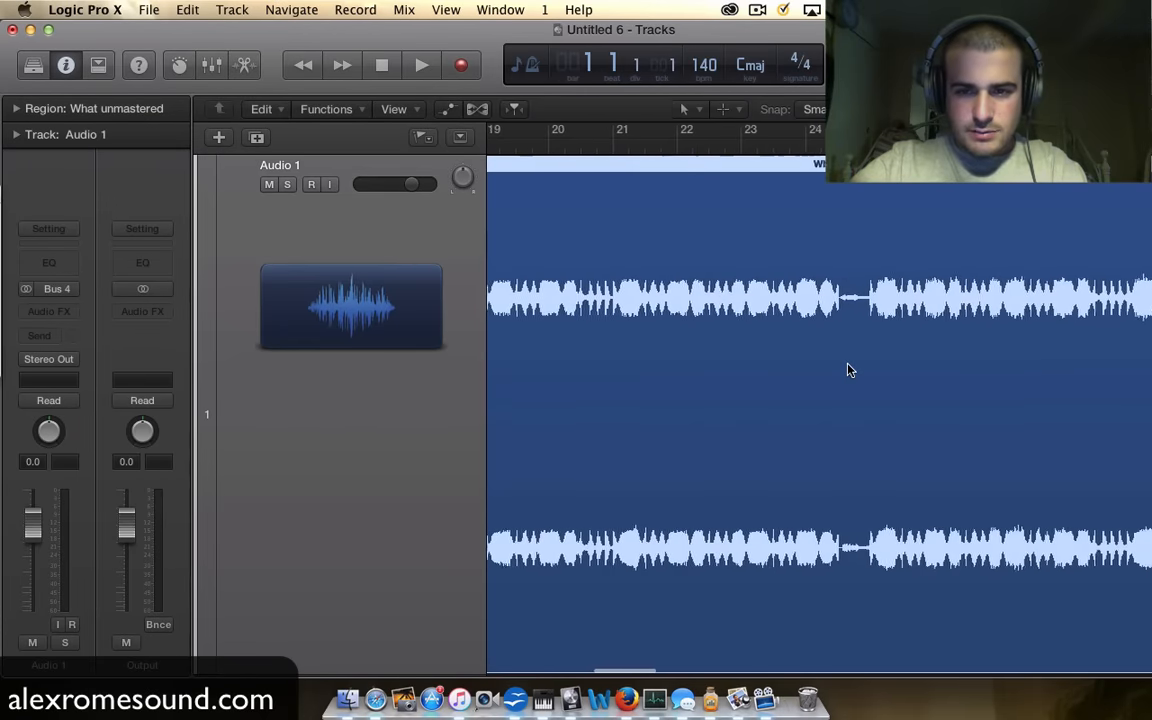
Step: Examine closely how the peaks of the What unmastered waveform start at bar 17
key(super+Left)
key(super+Left)
scroll(850, 370, left, 3)
key(super+Right)
key(super+Right)
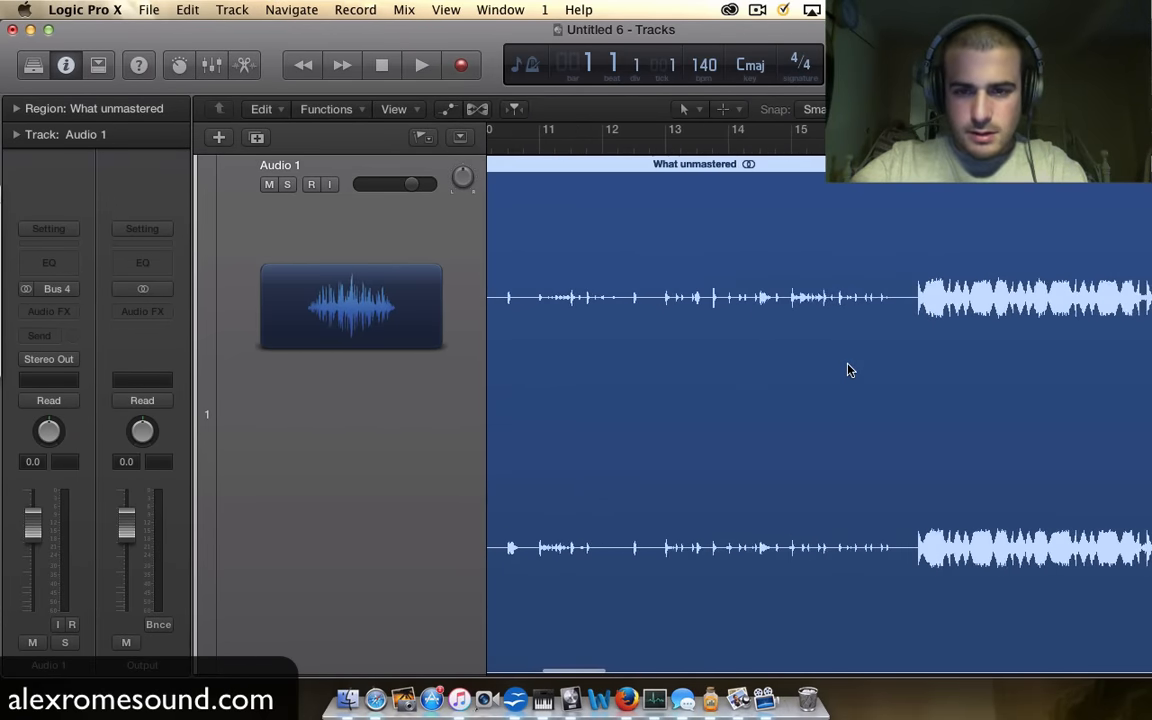
scroll(850, 370, right, 5)
key(super+Right)
key(super+Right)
key(super+Right)
key(super+Right)
key(super+Right)
scroll(848, 370, left, 3)
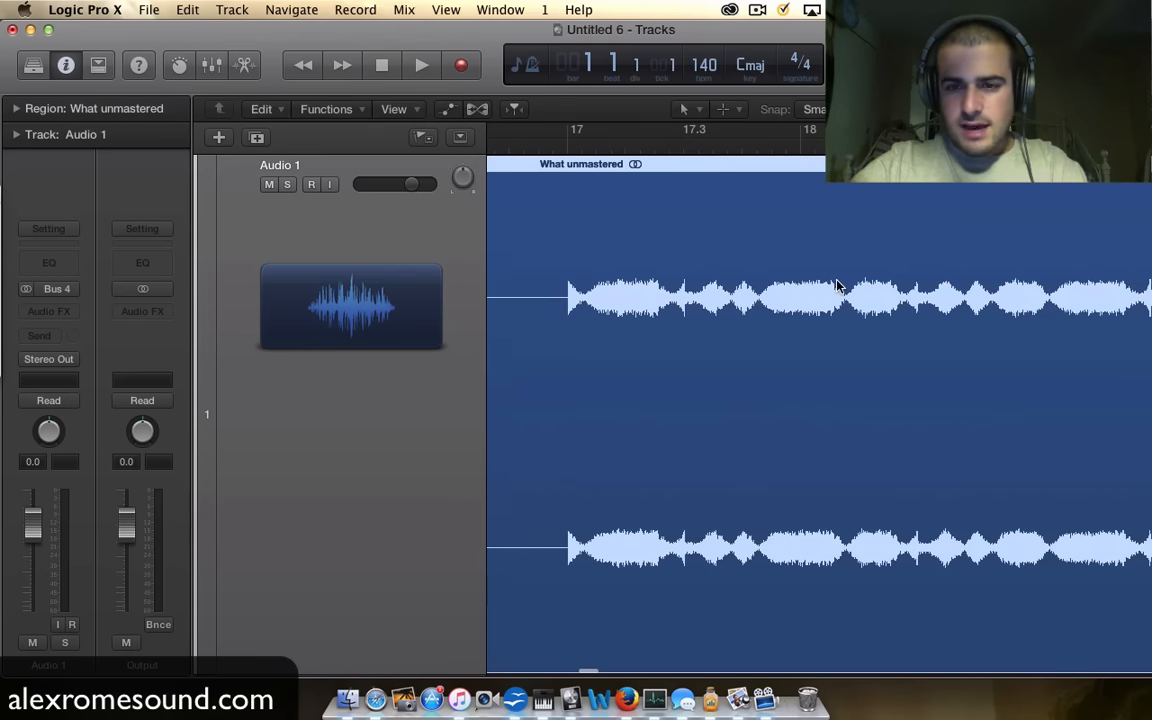
key(super+Right)
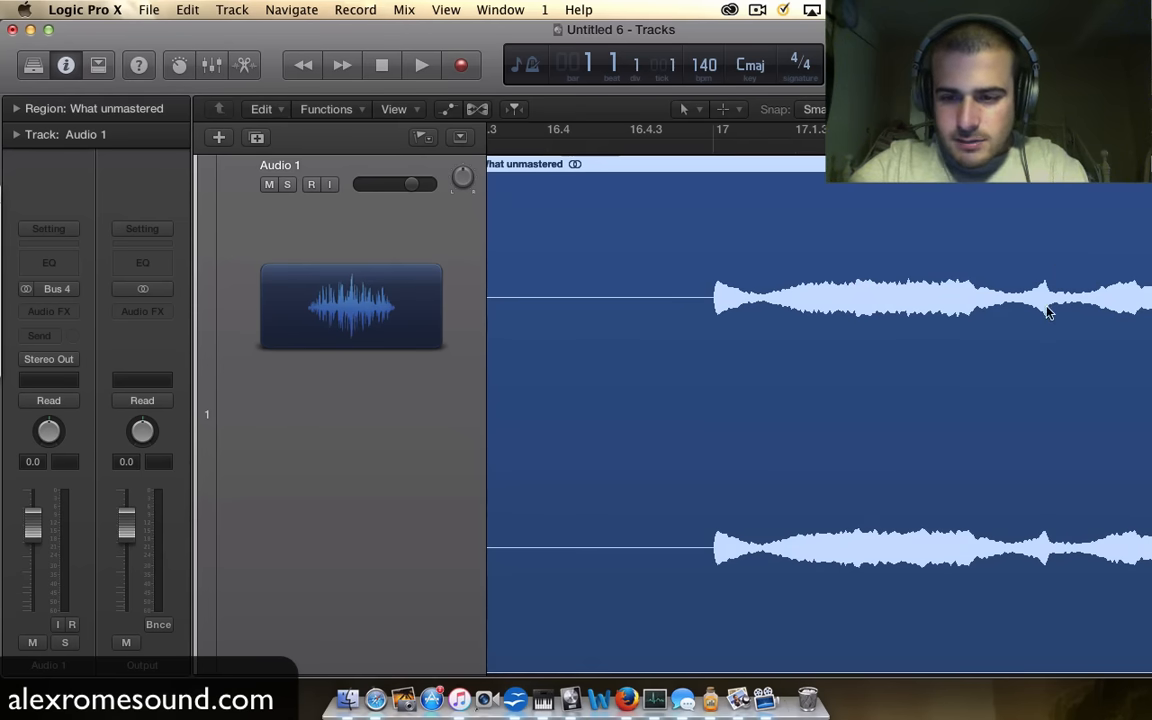
Step: Follow the waveform's peaks from bar 17 through the breakdowns to the last loud section, and return to bar 1
scroll(941, 274, right, 5)
scroll(914, 282, right, 1)
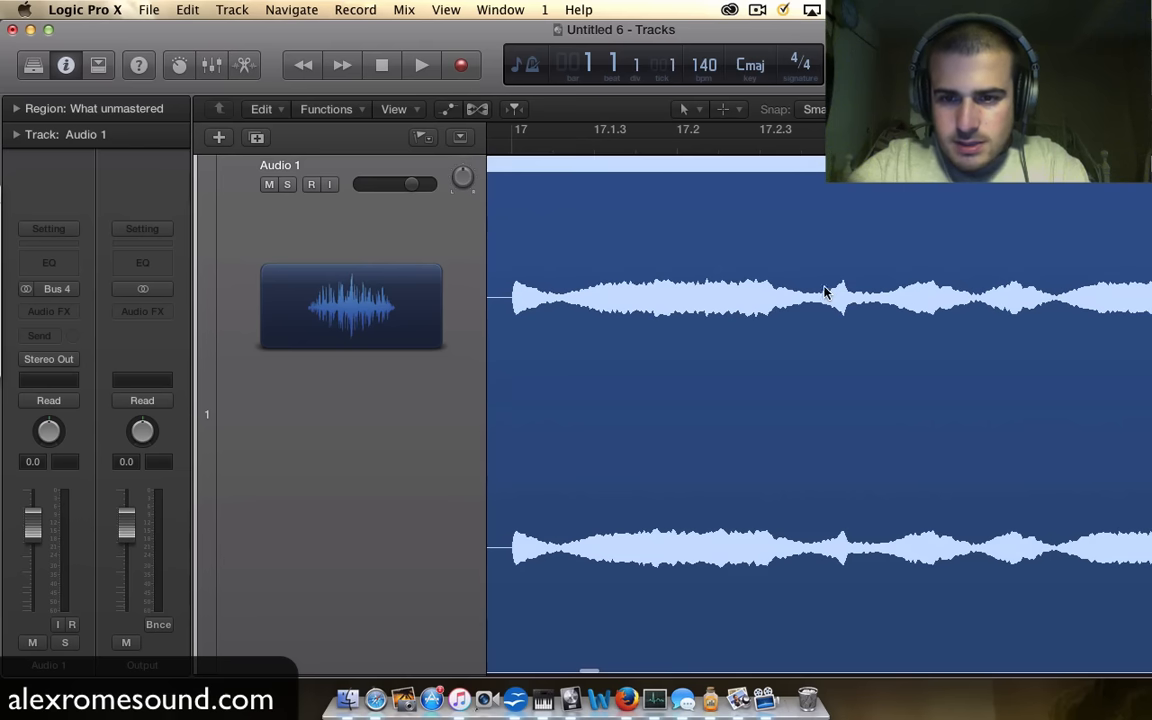
scroll(840, 287, right, 12)
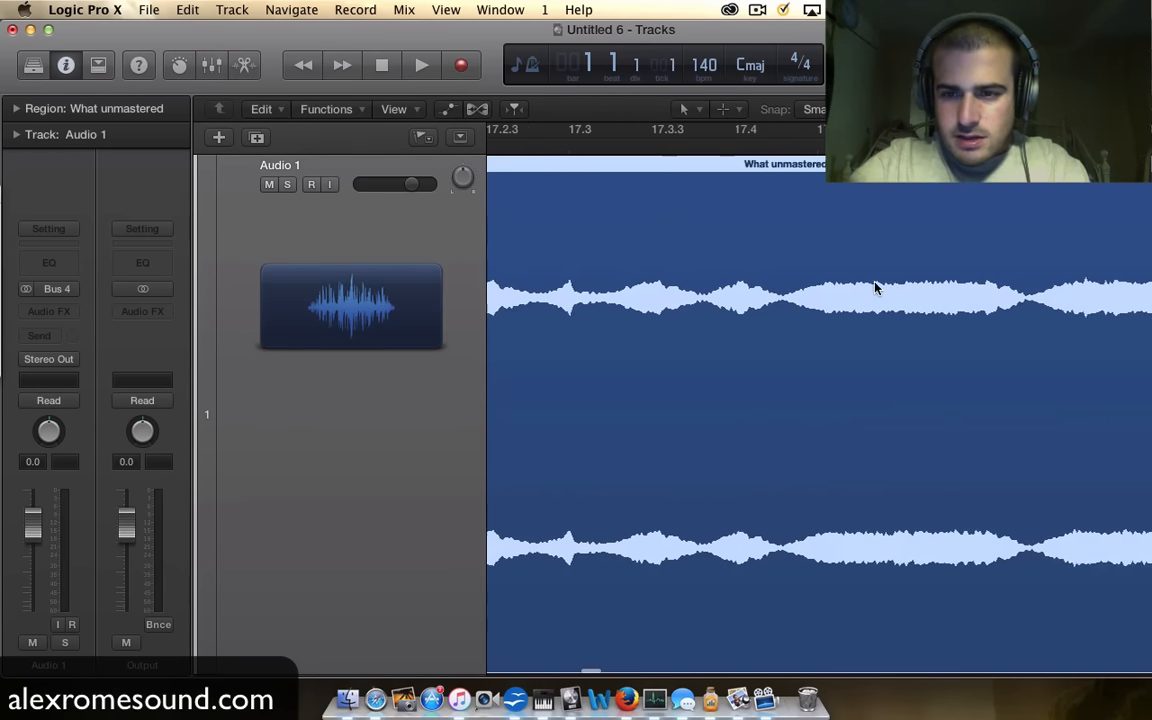
scroll(875, 288, down, 8)
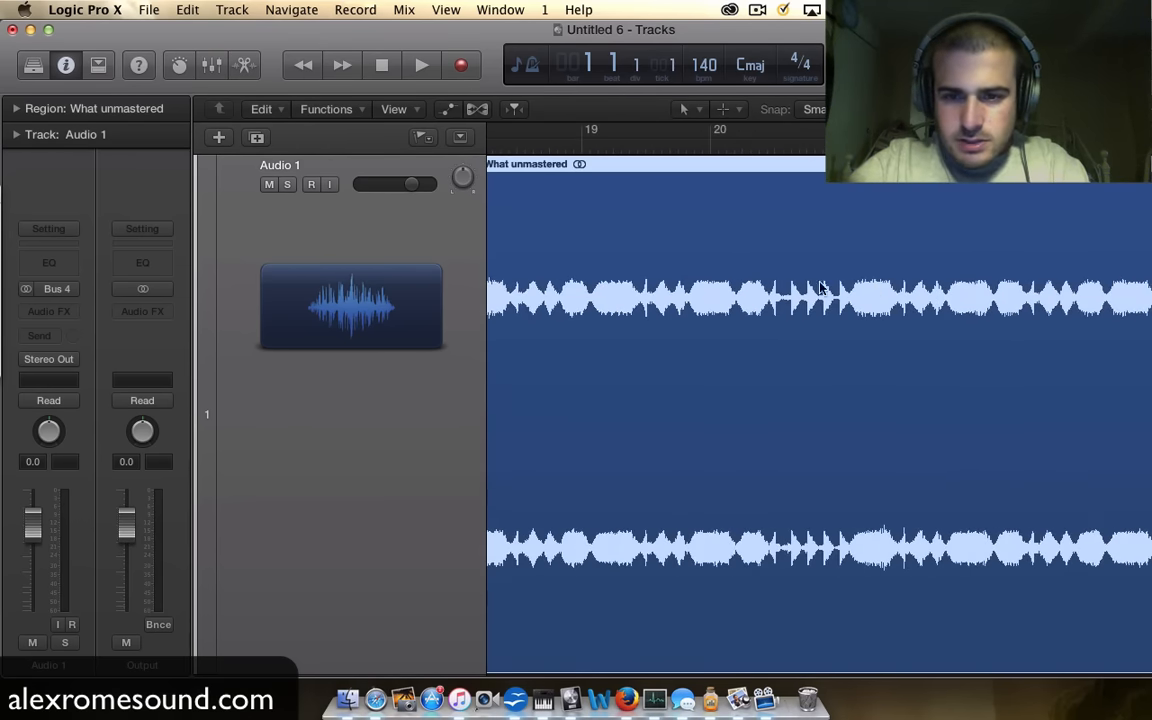
scroll(798, 293, right, 2)
scroll(900, 300, down, 5)
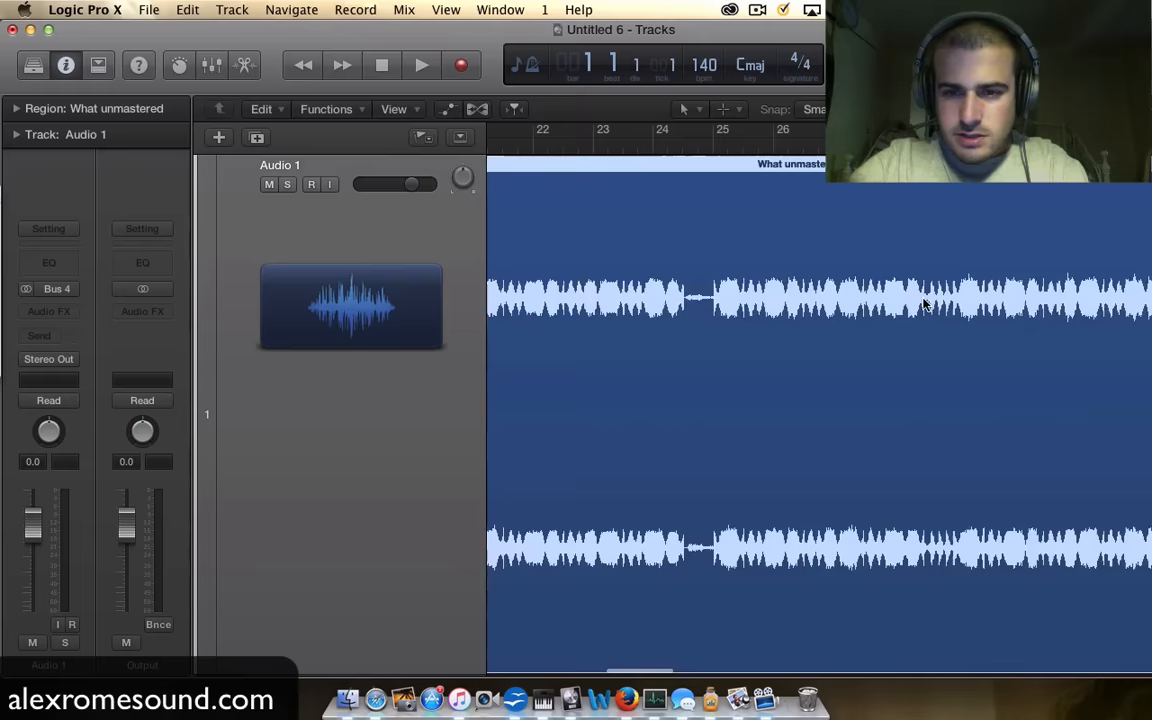
scroll(900, 298, left, 2)
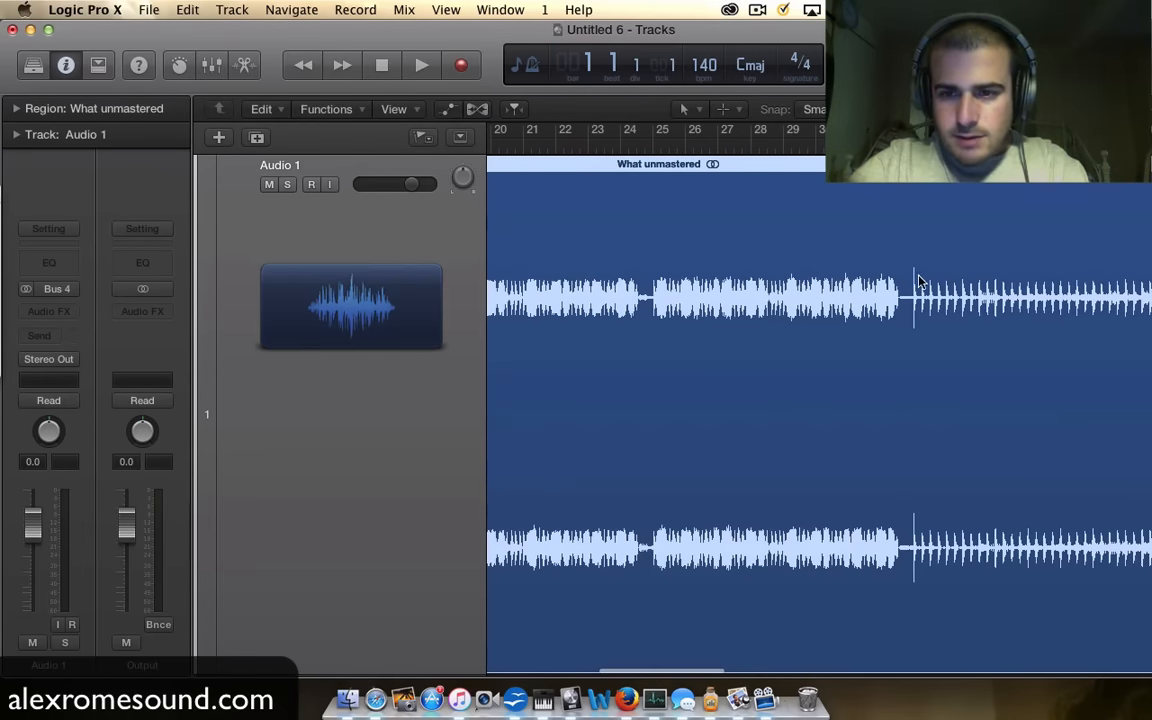
scroll(918, 280, right, 10)
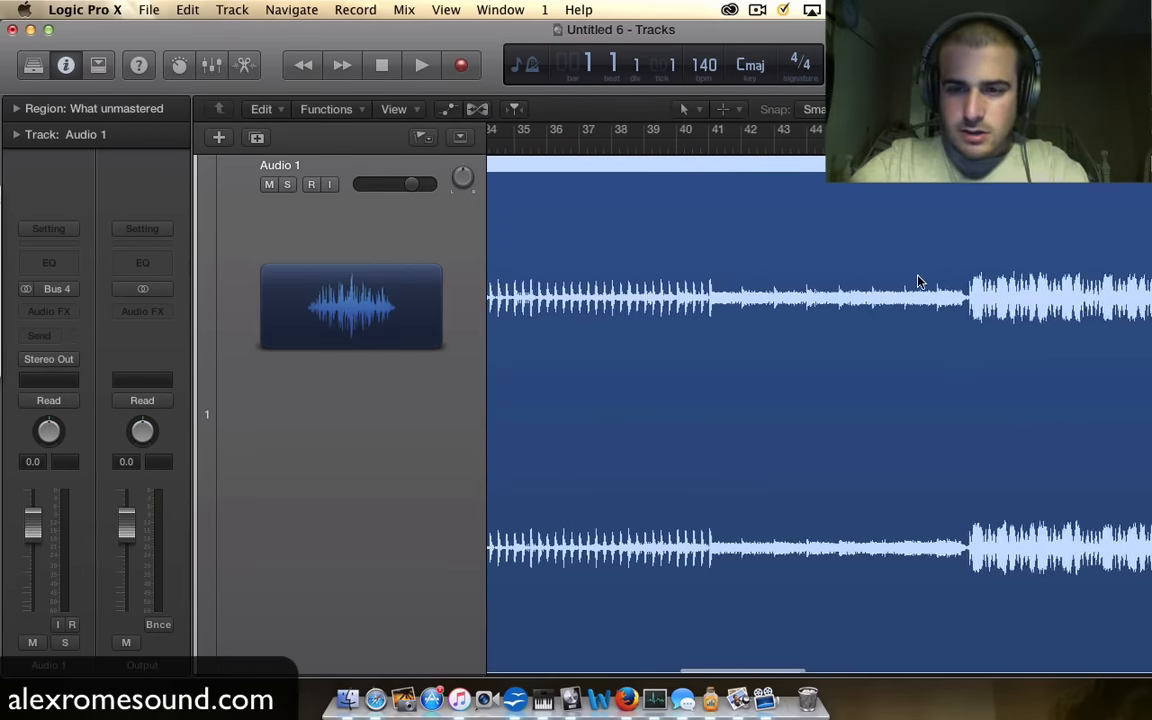
scroll(918, 280, right, 7)
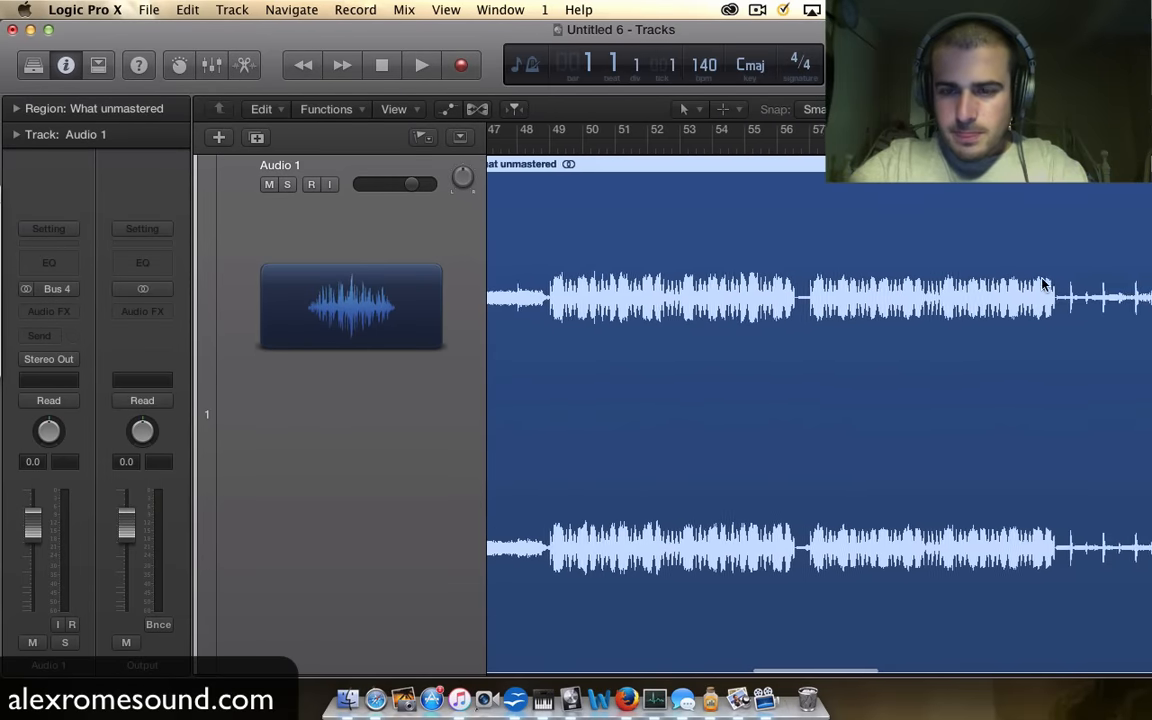
scroll(1043, 285, left, 16)
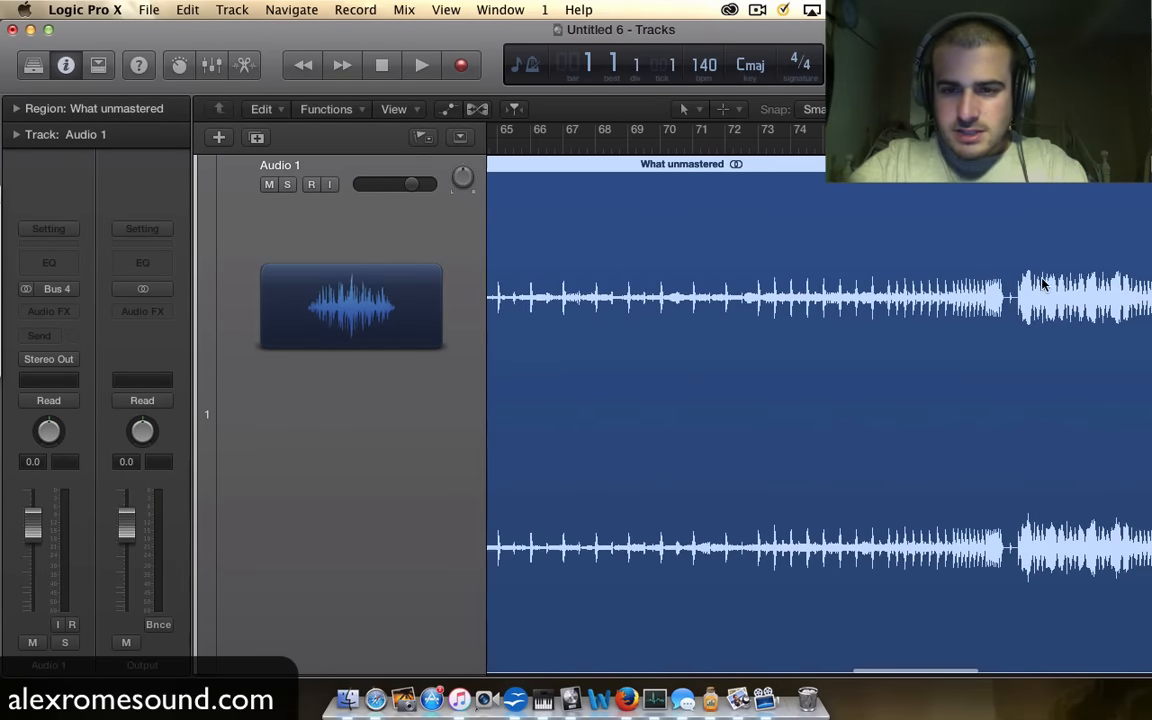
scroll(879, 312, left, 10)
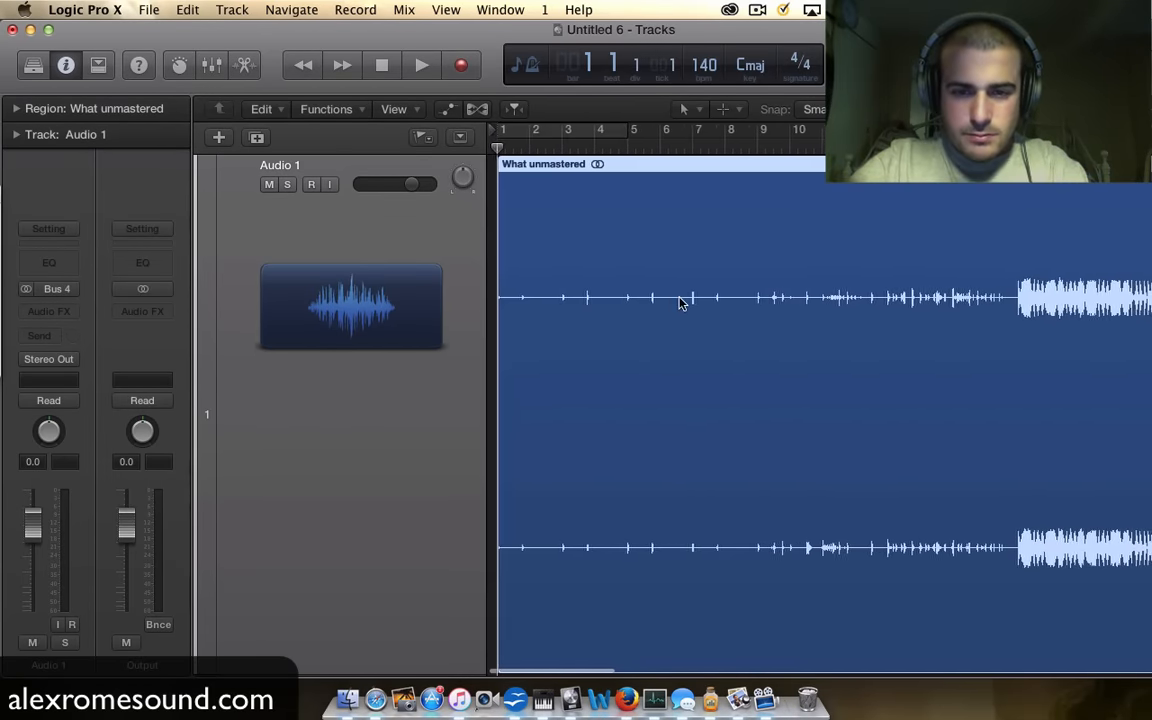
Step: Fit the whole What unmastered region in view and set a cycle range from bar 17 to about bar 53
key(super+Left)
key(super+Left)
key(super+Left)
key(super+Left)
key(super+Left)
key(super+Left)
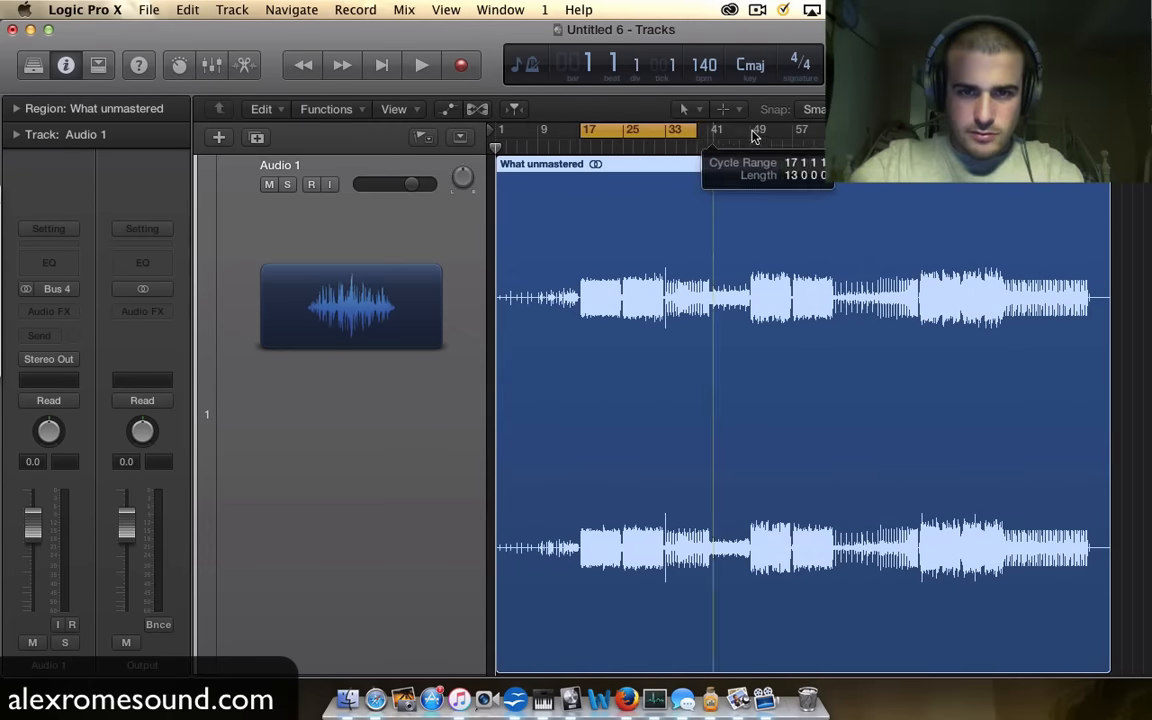
Step: Examine the peaks inside the cycle range in detail from bar 17 to bar 19, and return to the full waveform
key(super+Right)
key(super+Right)
key(super+Right)
key(super+Right)
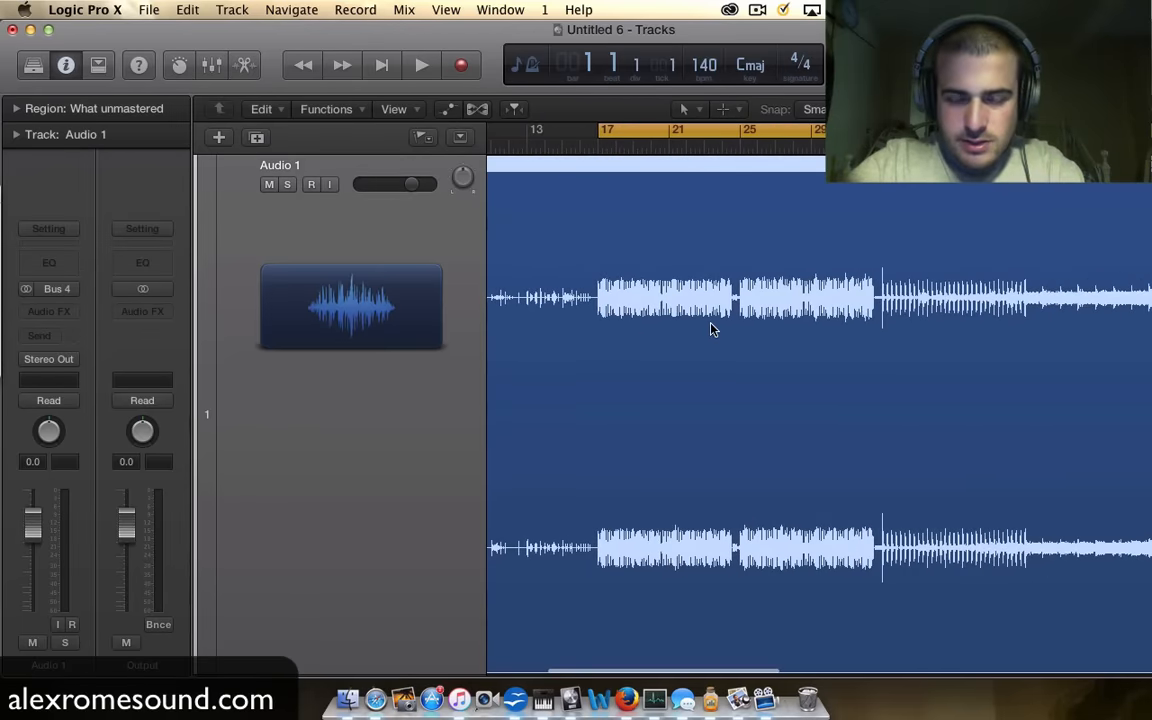
key(super+Right)
key(super+Right)
key(super+Right)
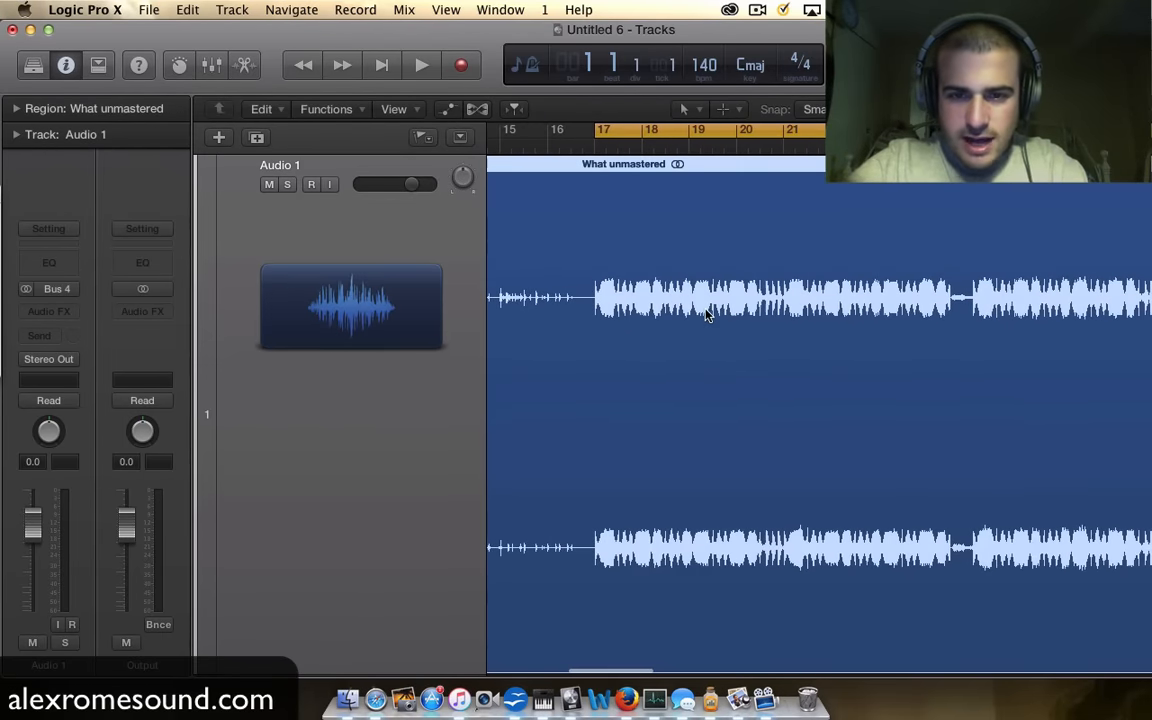
key(super+Right)
key(super+Right)
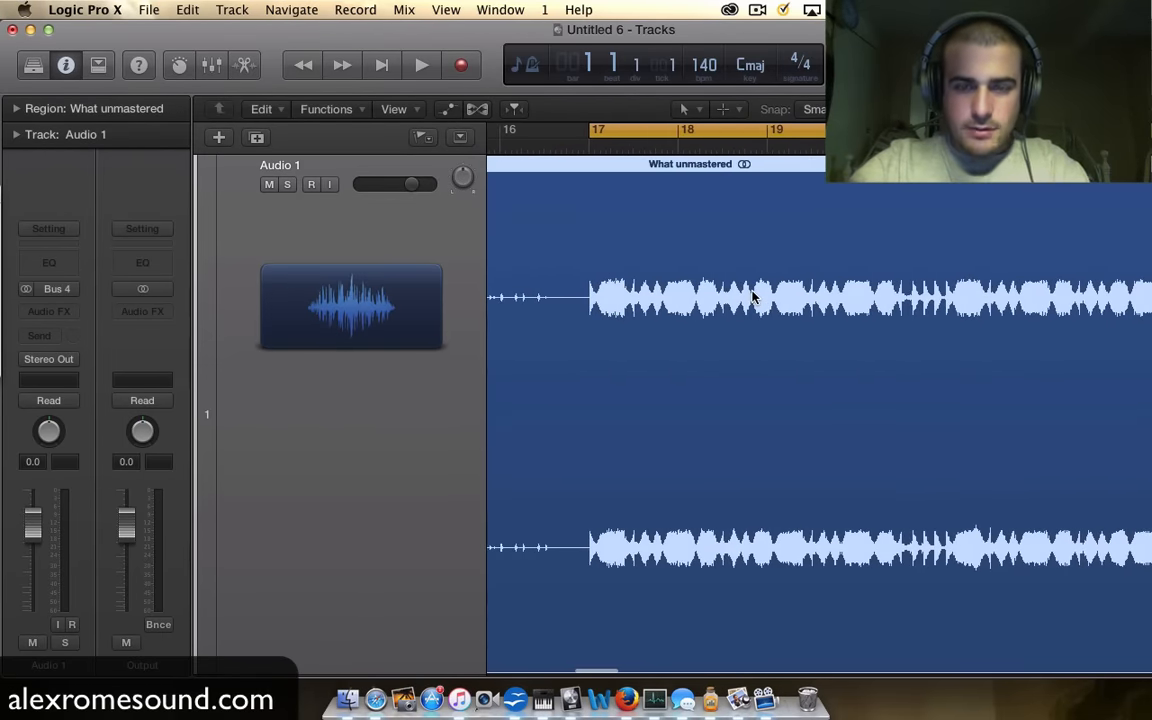
scroll(753, 296, right, 3)
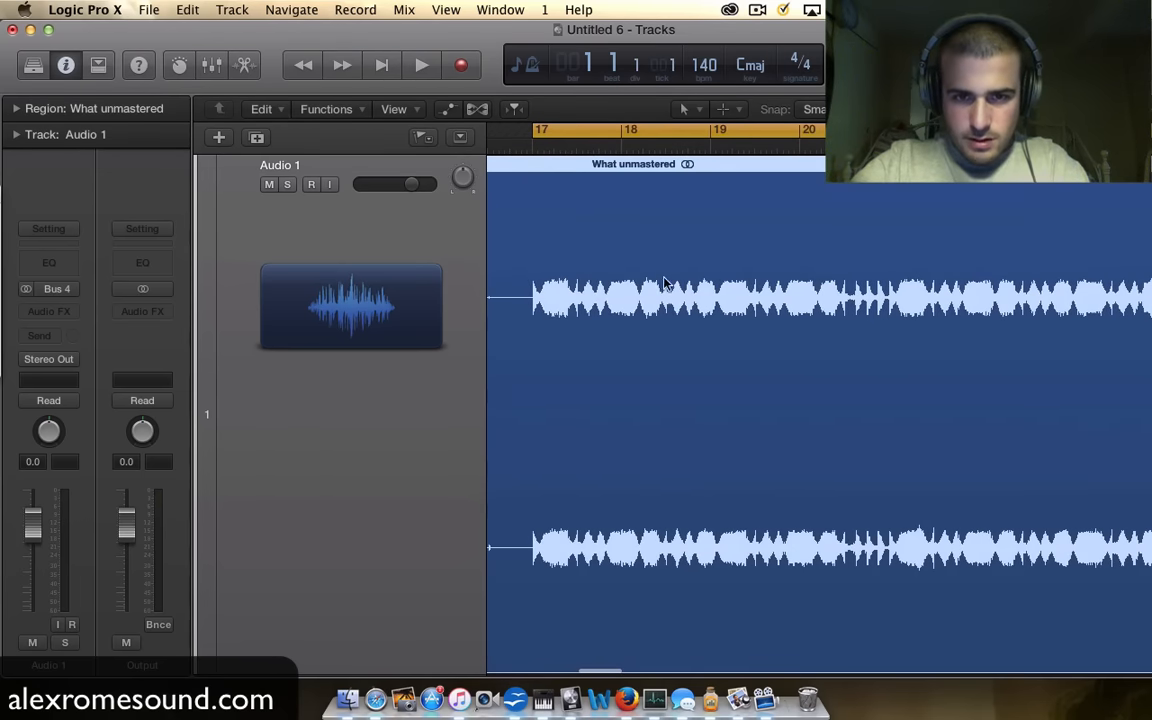
key(super+Right)
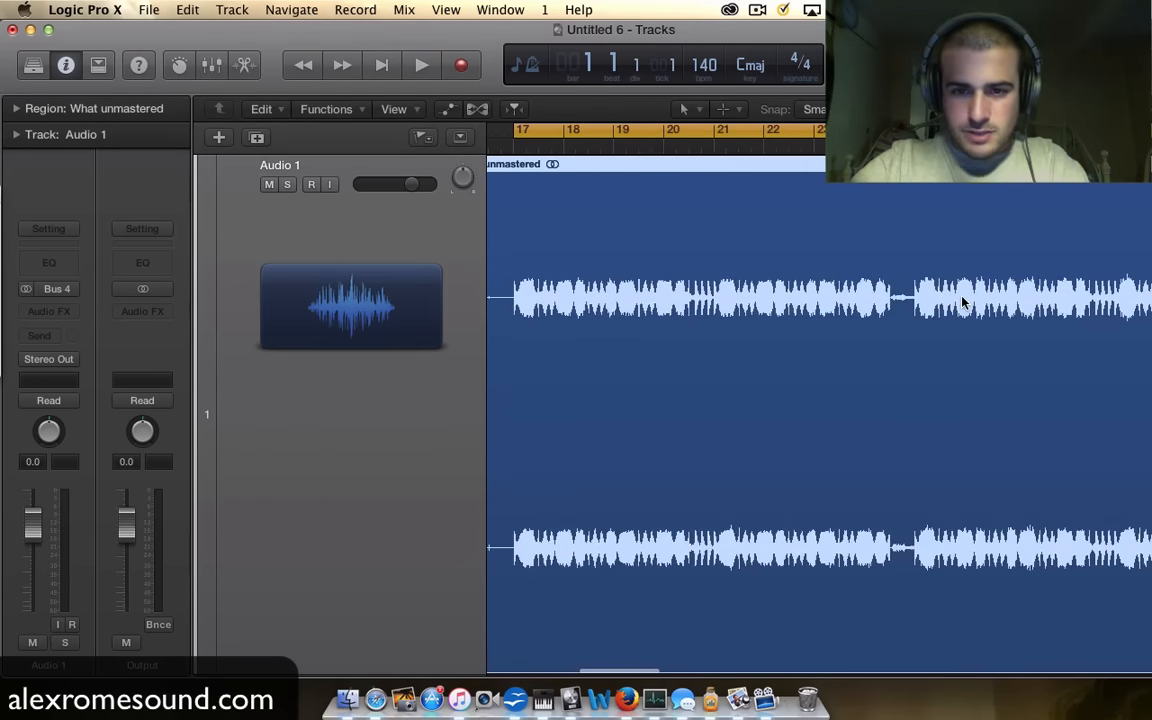
key(super+Right)
key(super+Right)
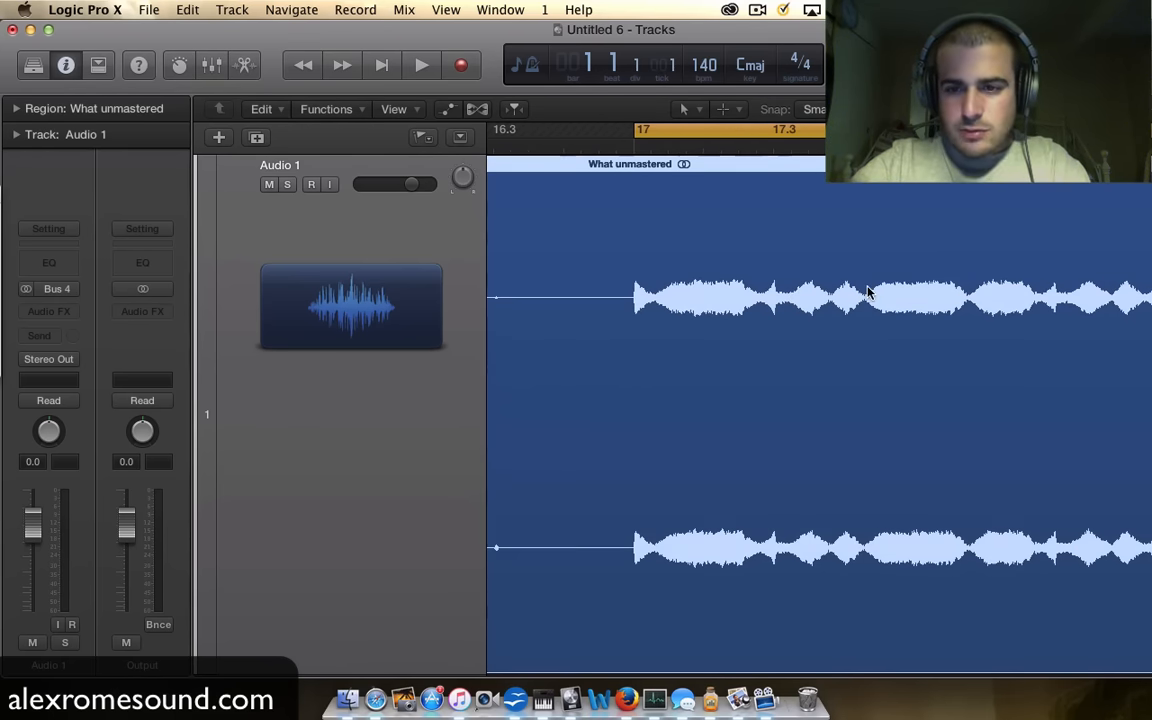
scroll(867, 292, right, 3)
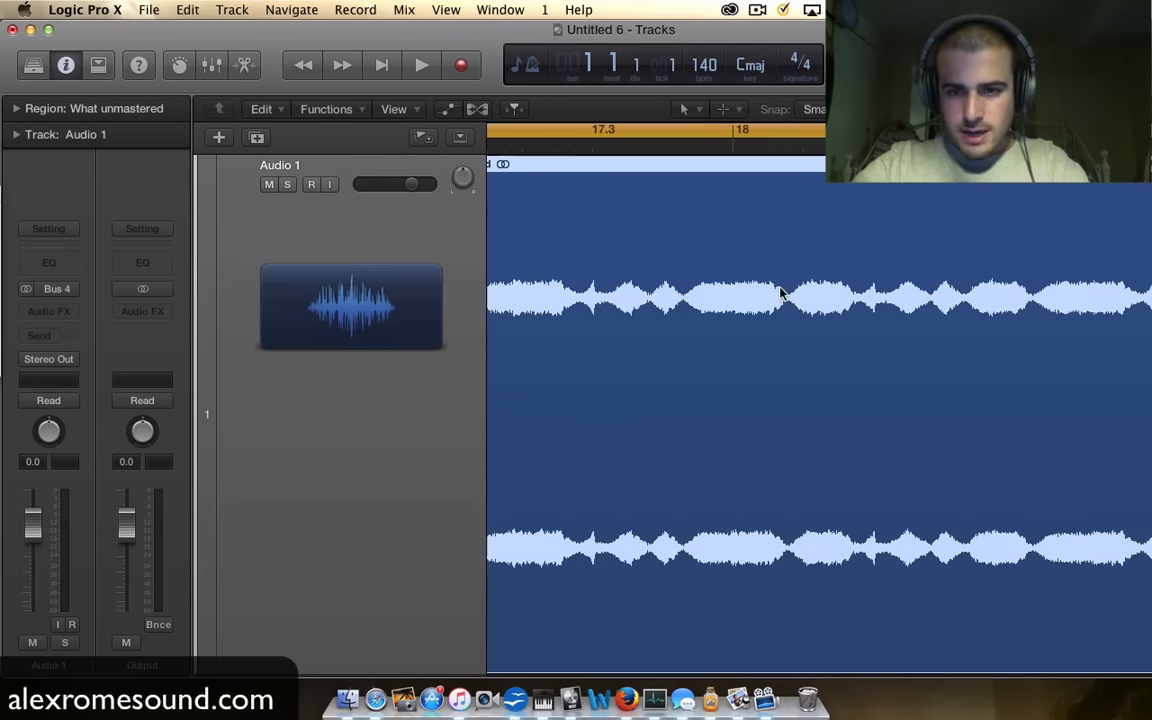
scroll(783, 295, right, 8)
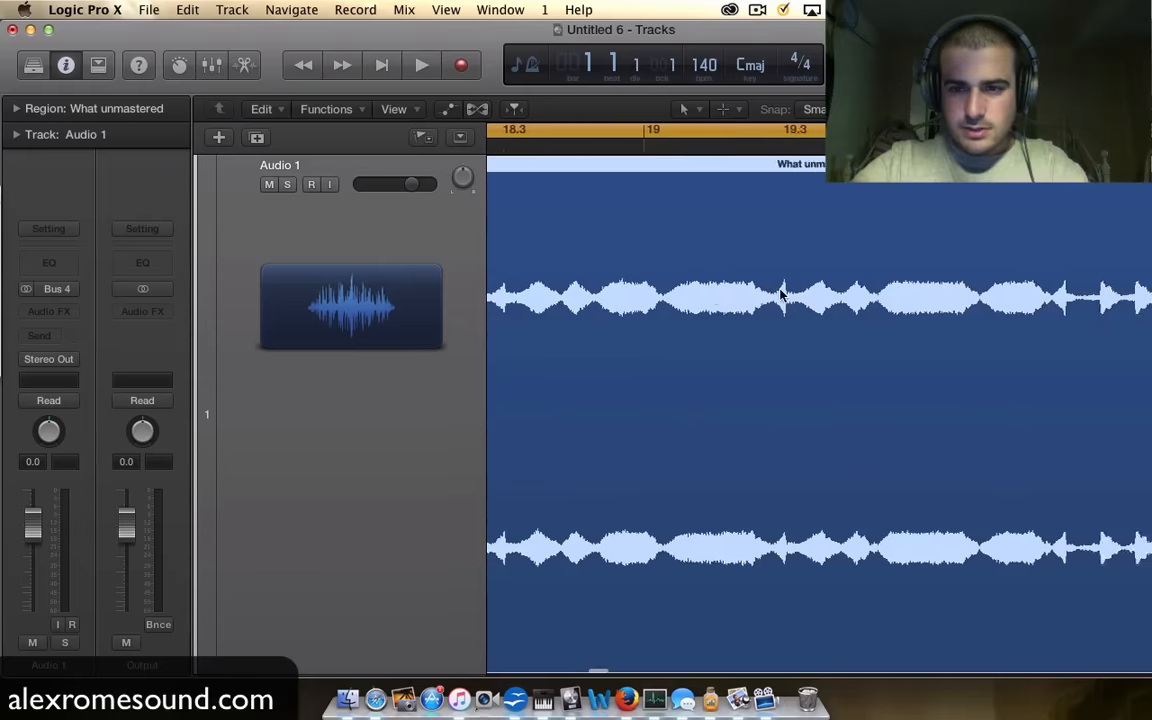
scroll(783, 295, down, 8)
scroll(783, 295, down, 6)
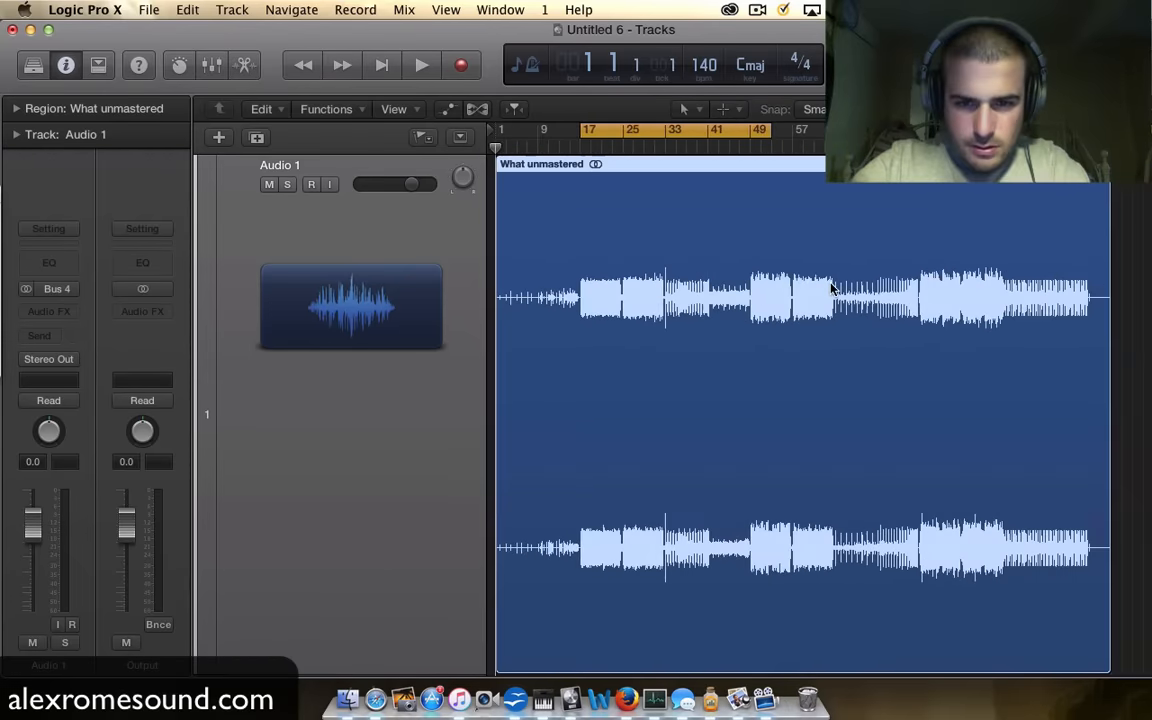
Step: Set a cycle range starting at bar 89 over the end of the last loud section
scroll(790, 270, up, 10)
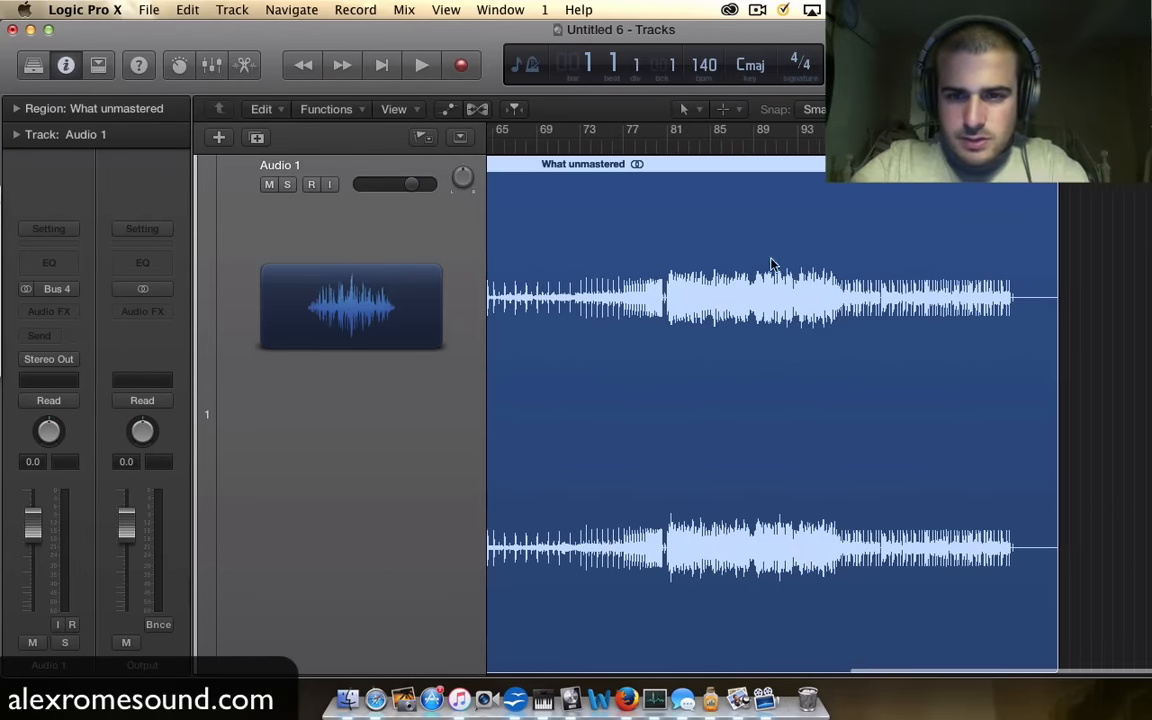
drag(763, 134, 860, 134)
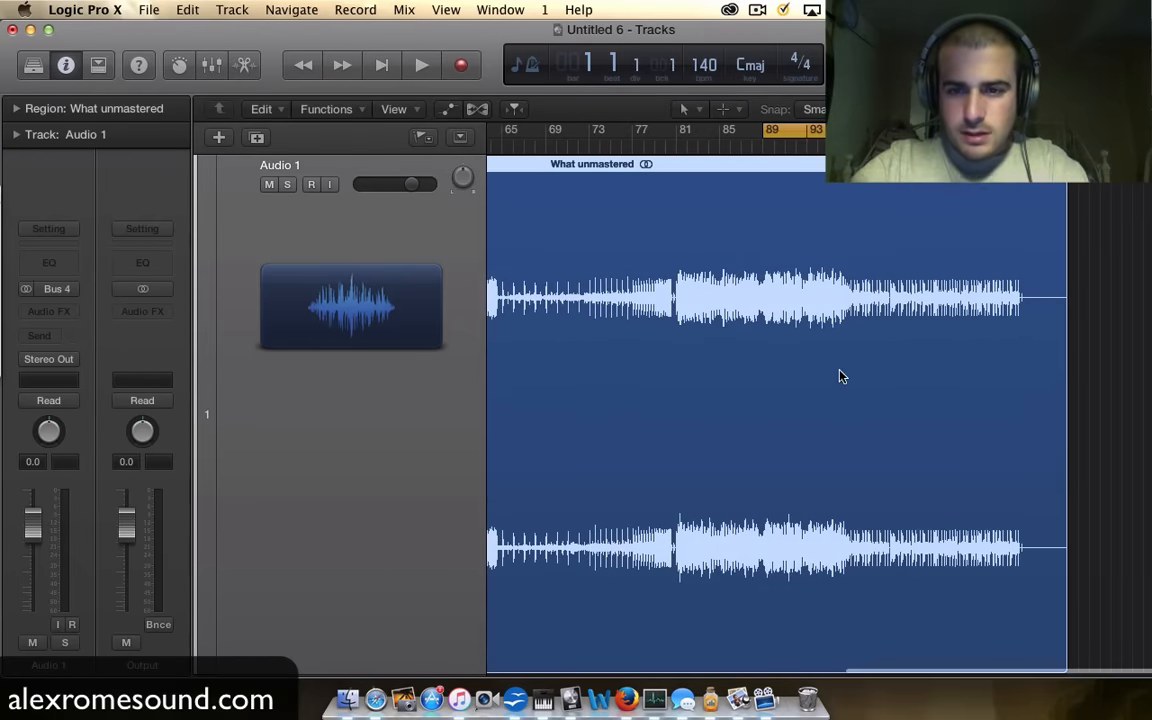
Step: Examine the peaks inside the cycle range from bar 89 to the start of the quieter outro
scroll(841, 376, up, 8)
scroll(841, 376, right, 10)
scroll(841, 376, up, 5)
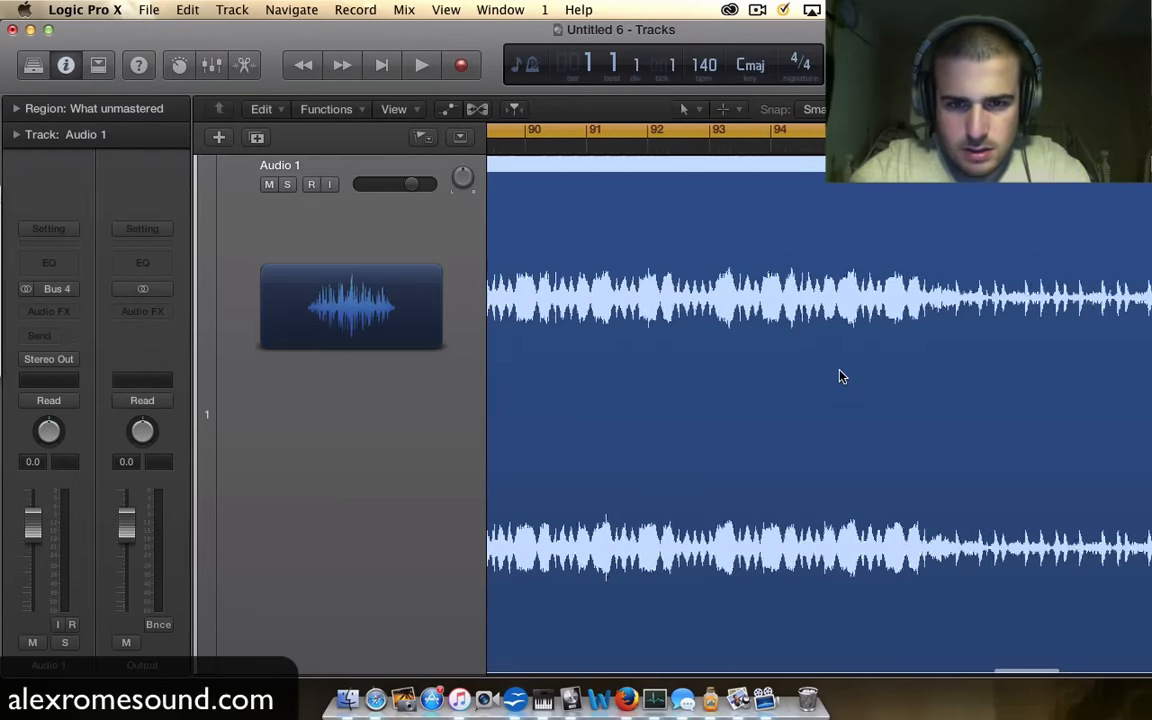
scroll(876, 288, left, 5)
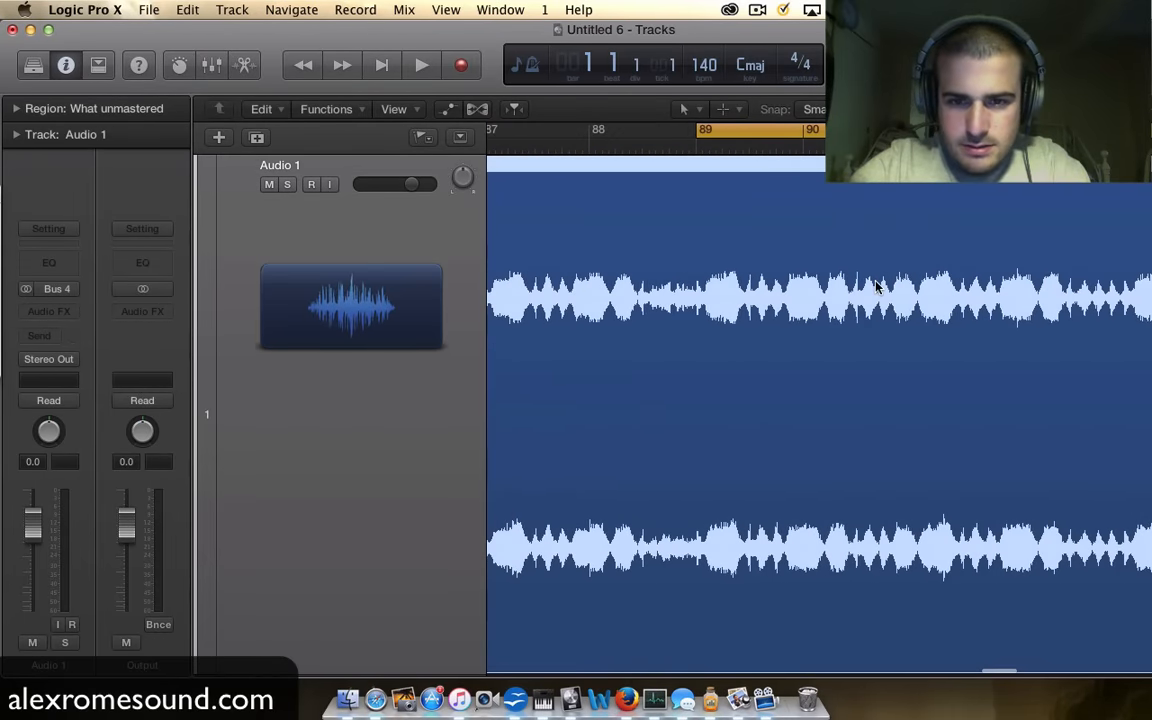
scroll(876, 288, right, 8)
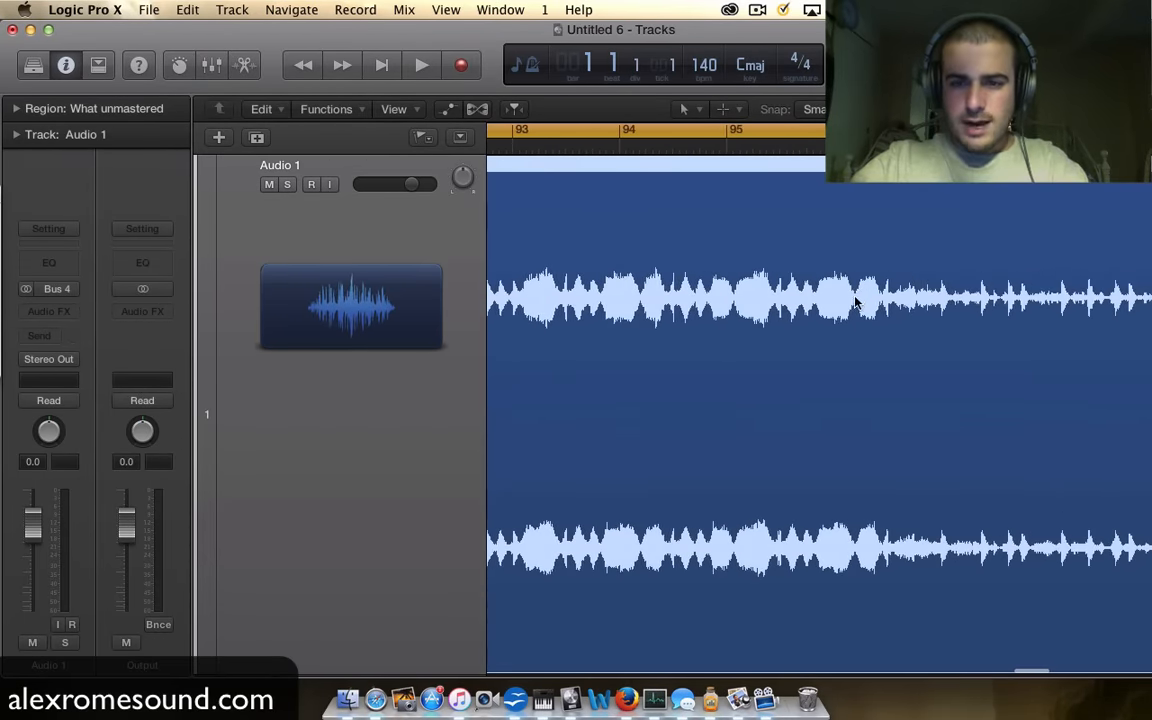
scroll(855, 302, down, 5)
scroll(855, 302, left, 5)
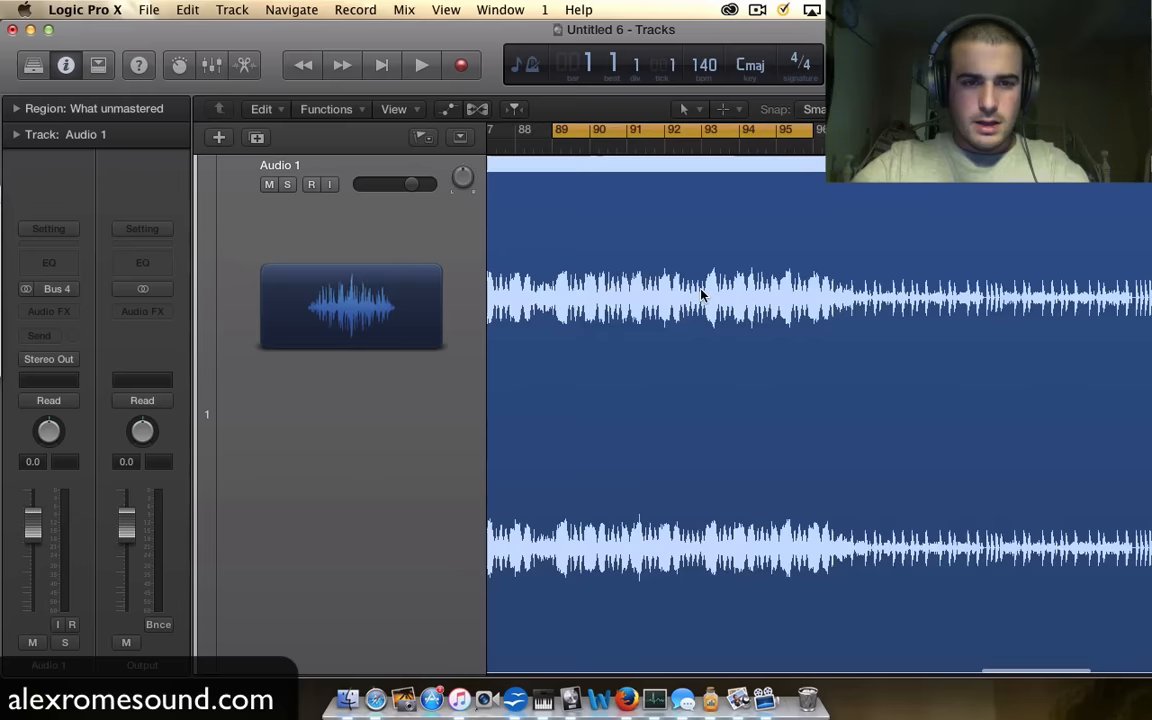
scroll(630, 259, up, 3)
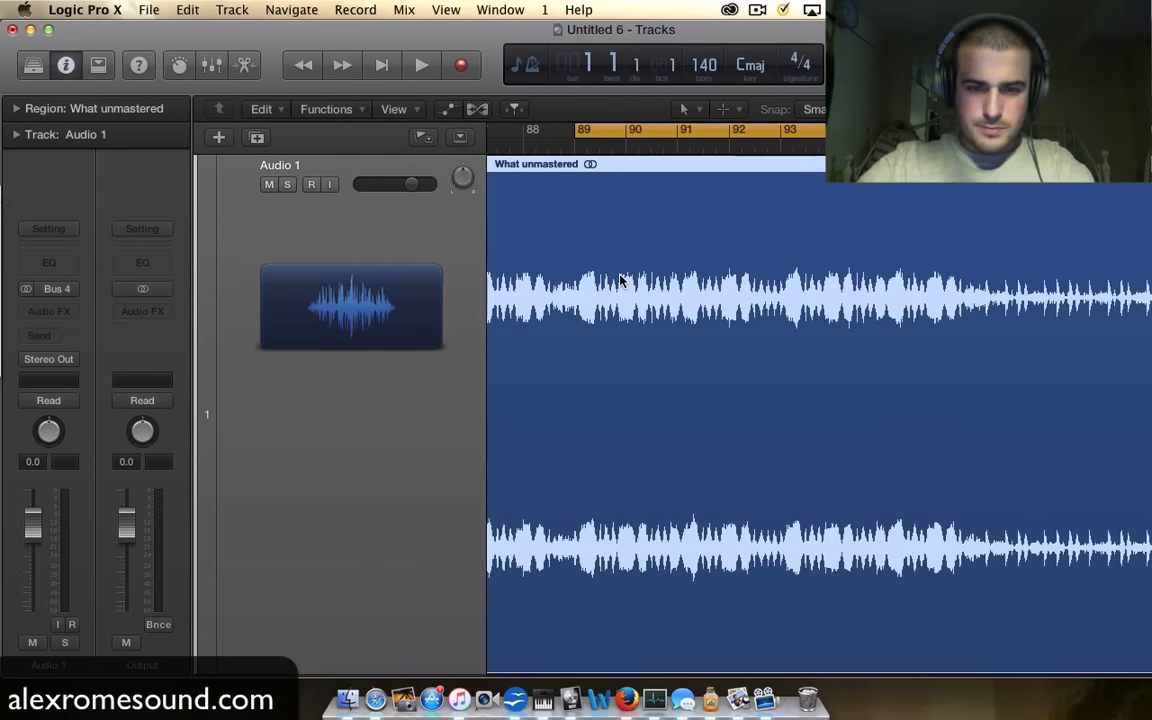
Step: Play the cycle range from bar 89 while raising the system volume, and stop playback in bar 95
key(XF86AudioMute)
key(space)
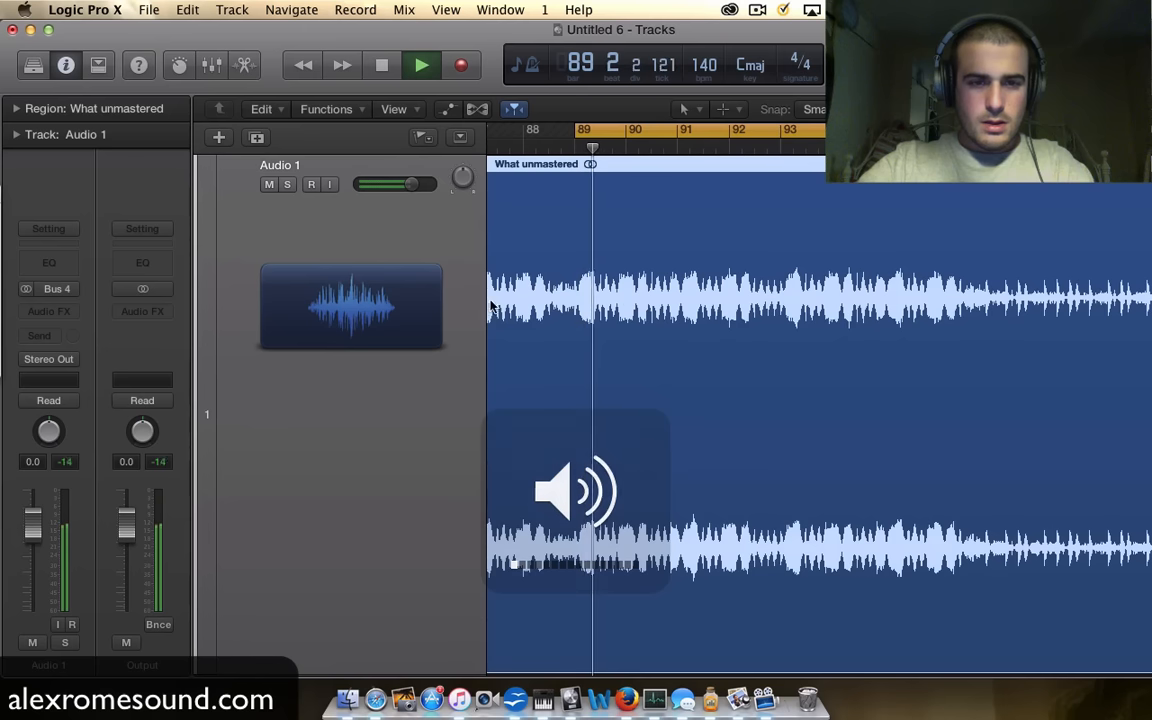
key(XF86AudioRaiseVolume)
key(XF86AudioRaiseVolume)
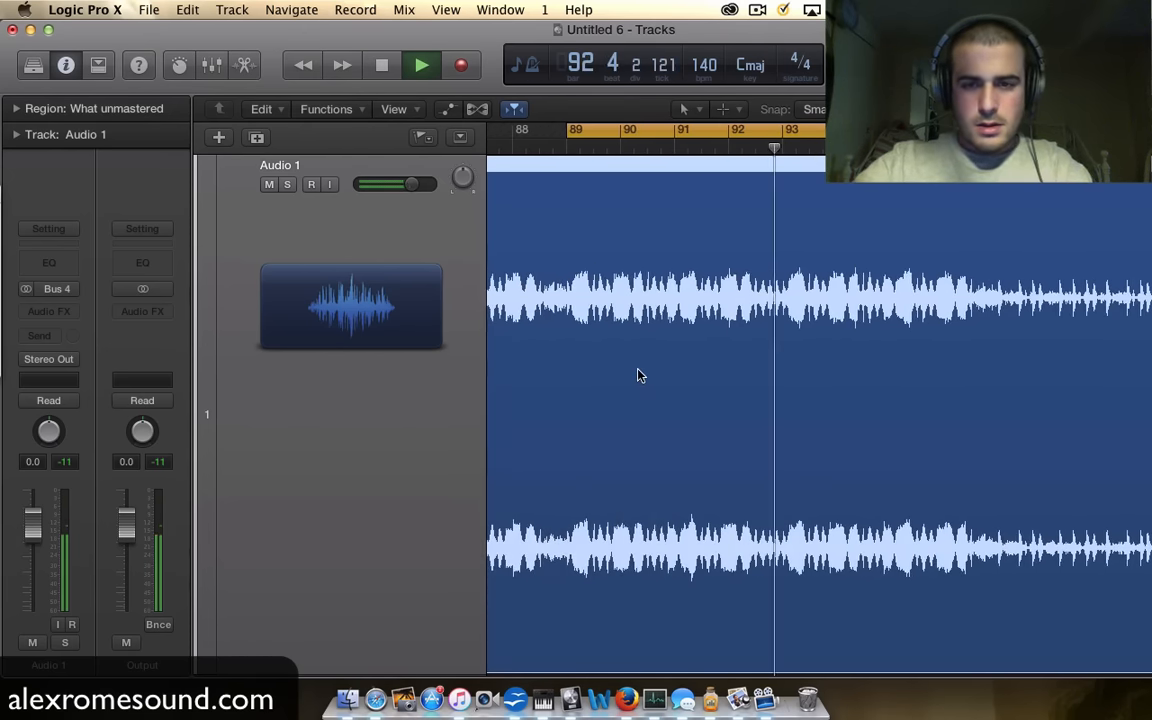
key(XF86AudioRaiseVolume)
key(XF86AudioRaiseVolume)
key(XF86AudioRaiseVolume)
key(XF86AudioRaiseVolume)
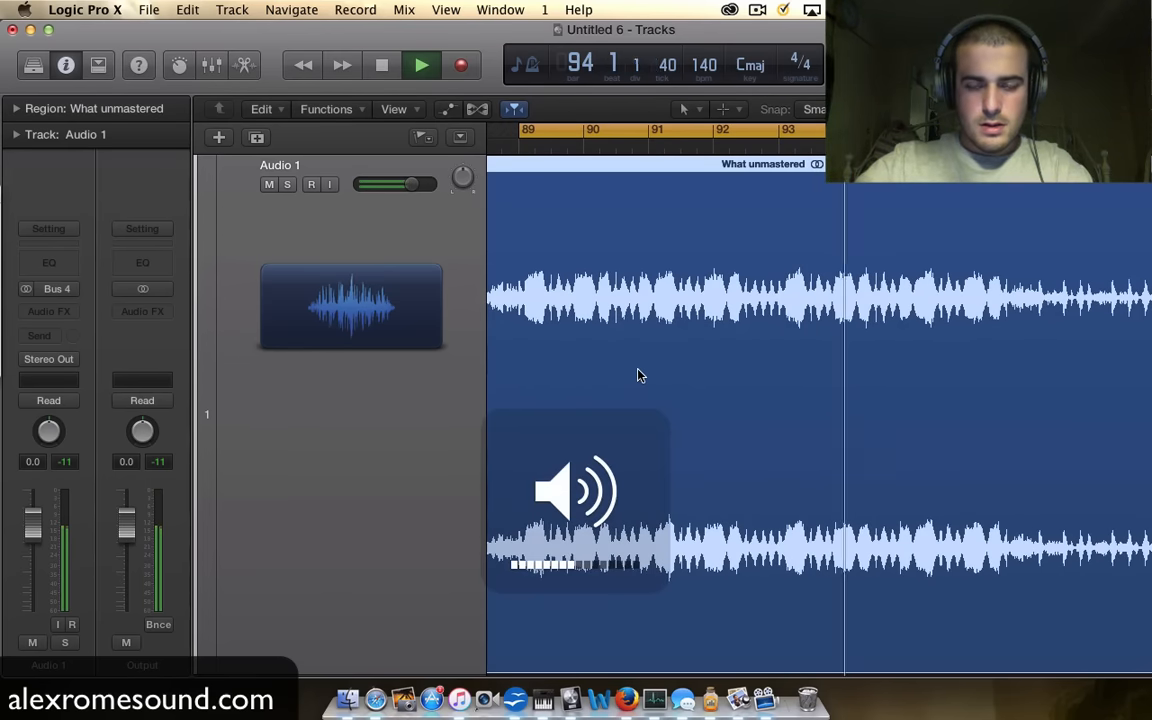
scroll(661, 392, left, 3)
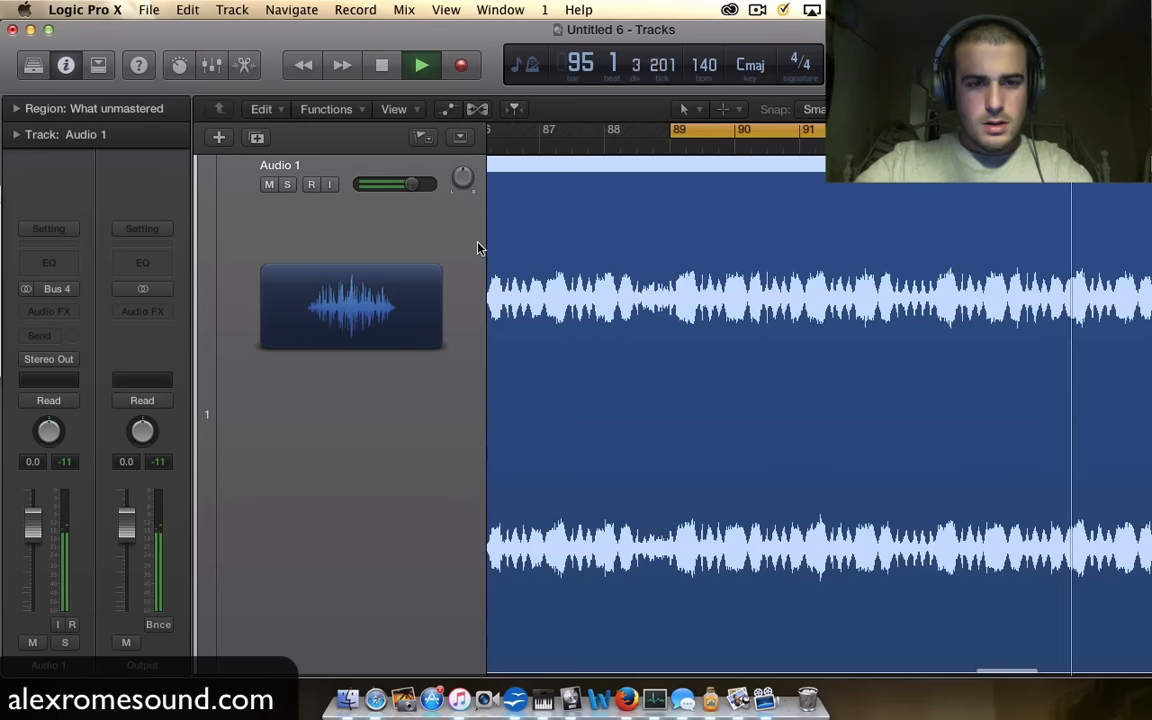
key(space)
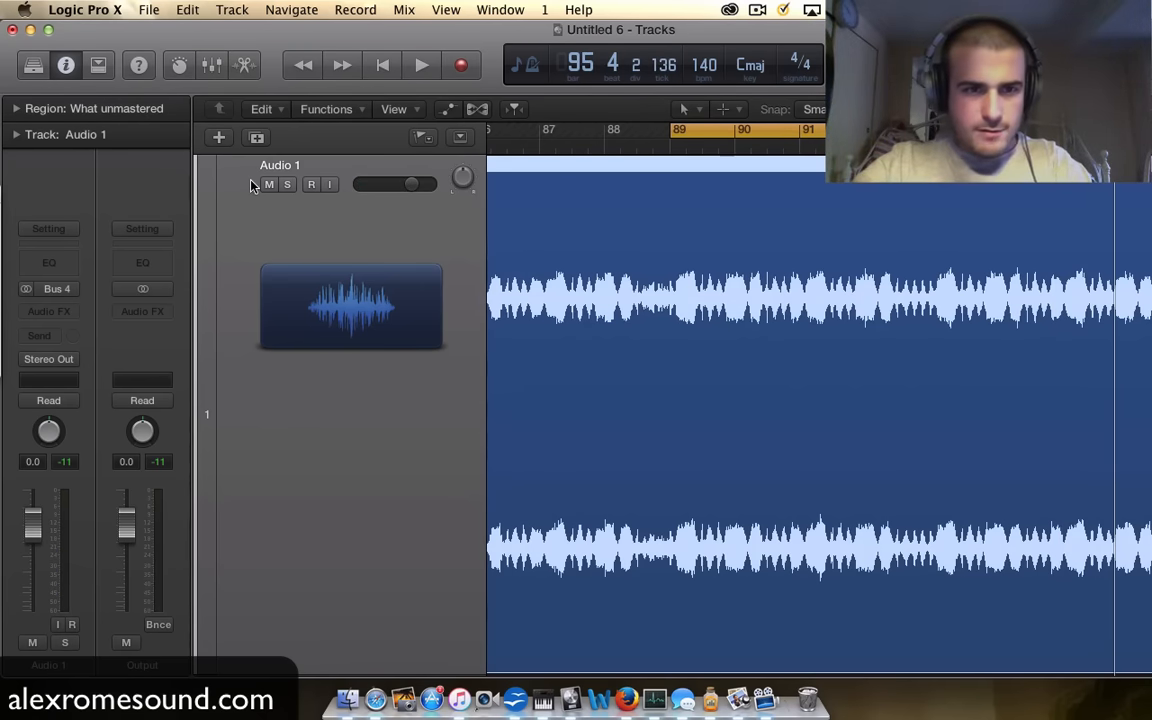
Step: Replay the cycle range from bar 89 with the system volume one notch louder, and stop in bar 92
scroll(761, 355, right, 3)
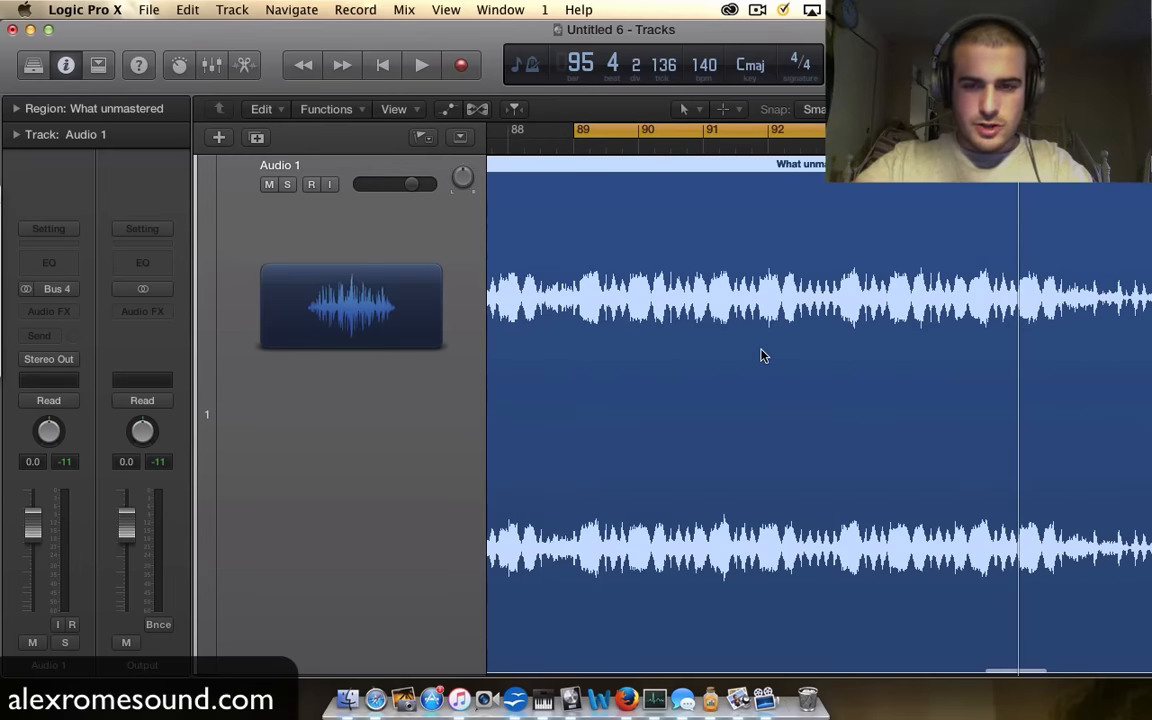
key(XF86AudioRaiseVolume)
key(space)
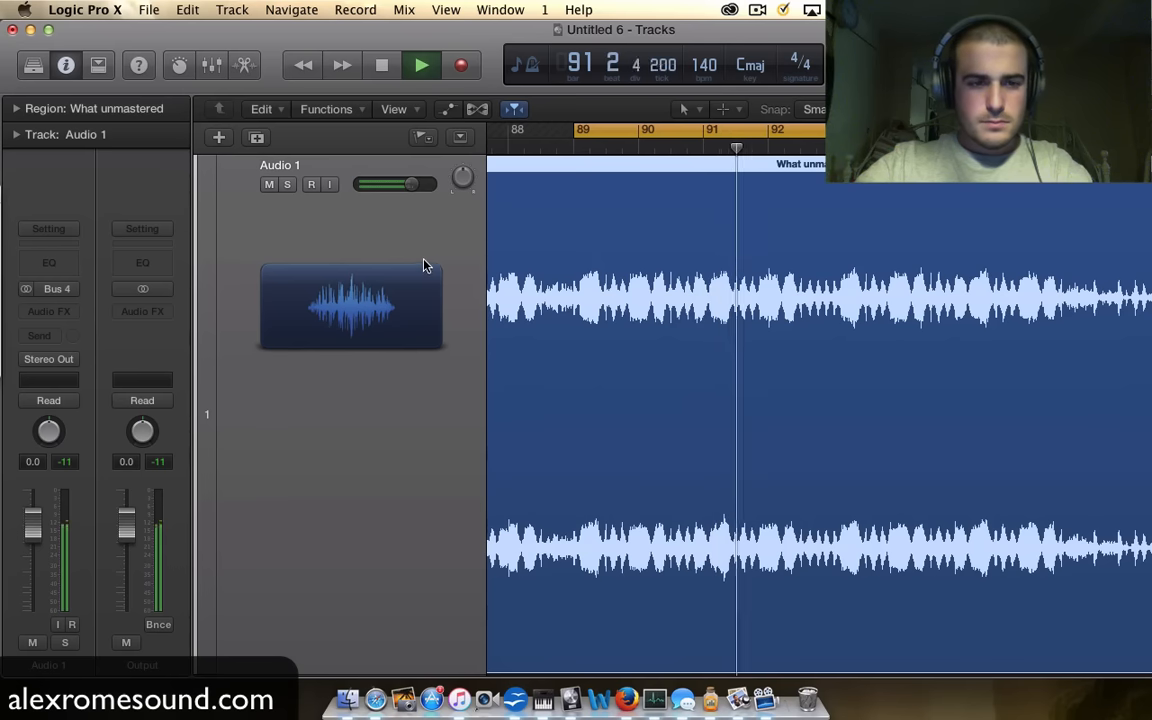
key(space)
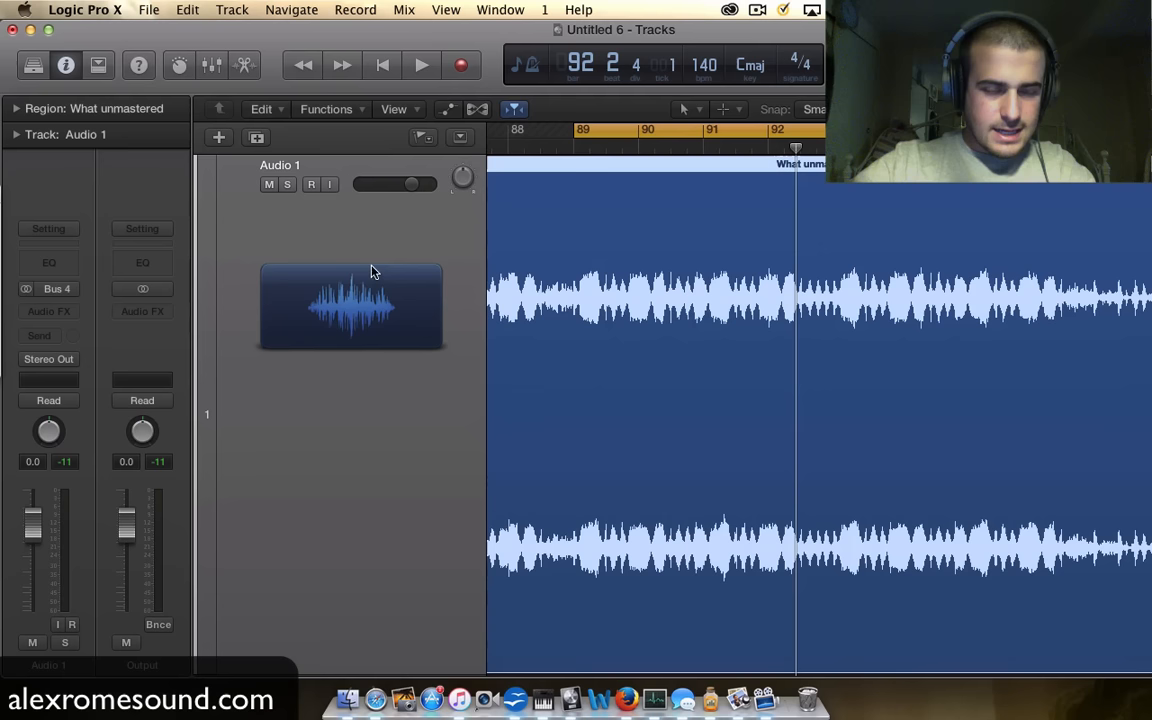
Step: Insert a stereo Compressor on the Output channel and close its window
click(156, 313)
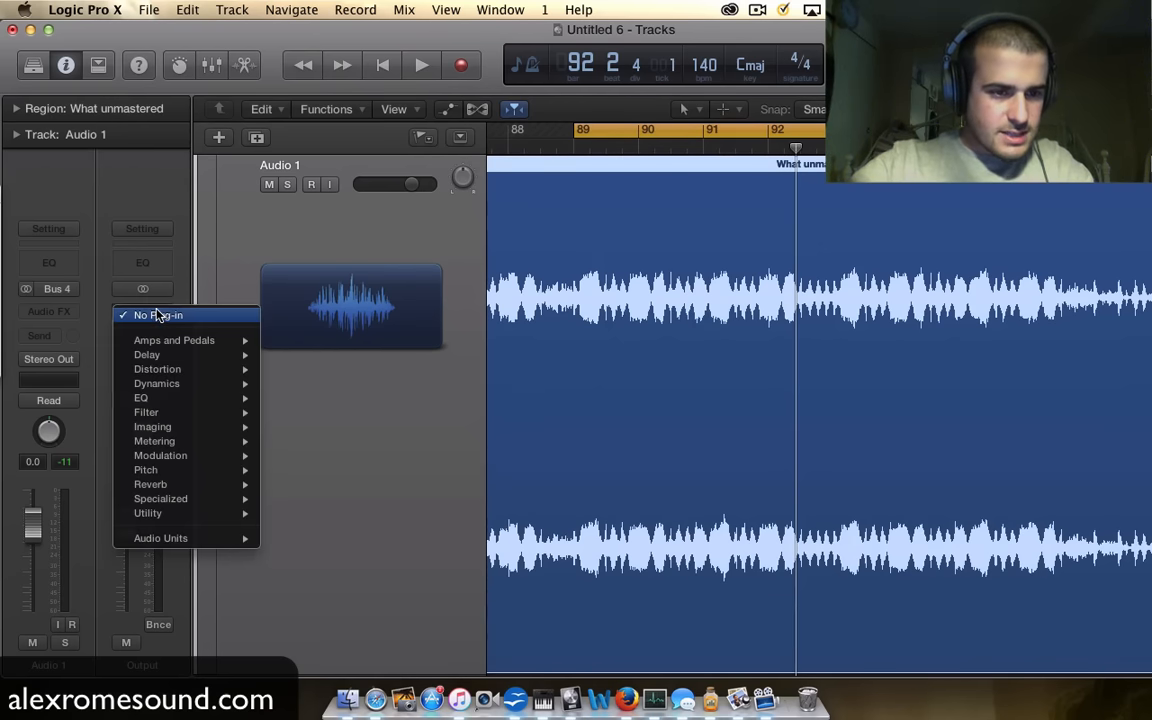
mouse_move(160, 384)
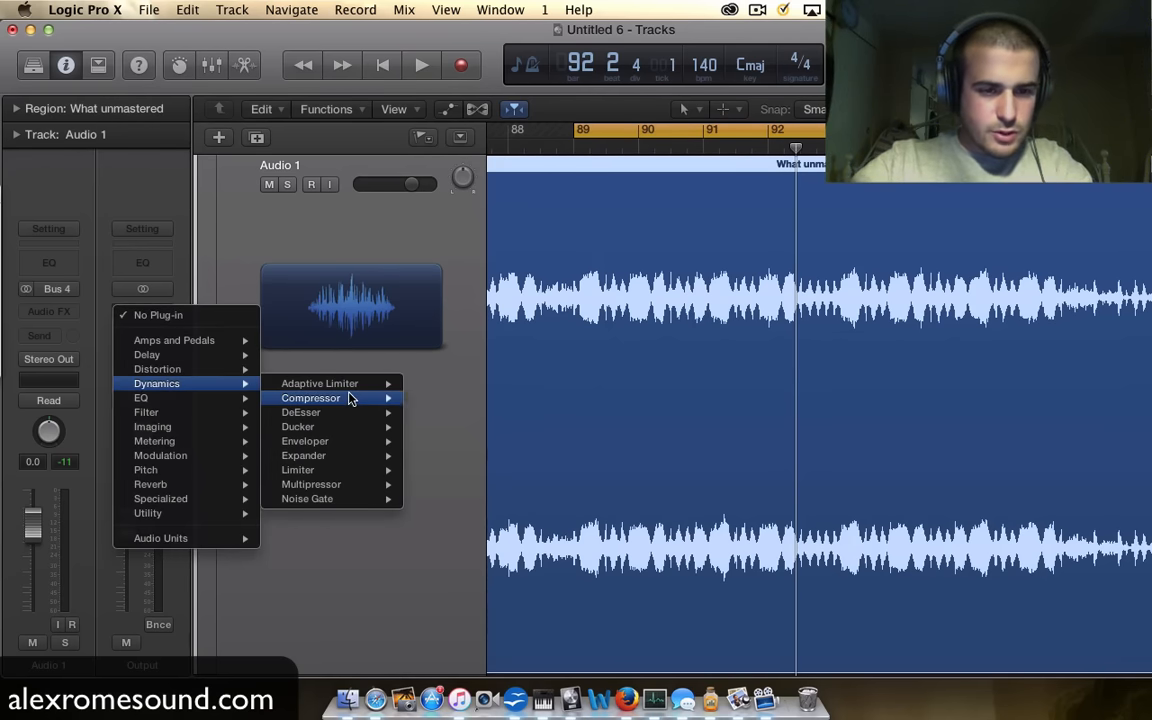
mouse_move(352, 397)
click(421, 398)
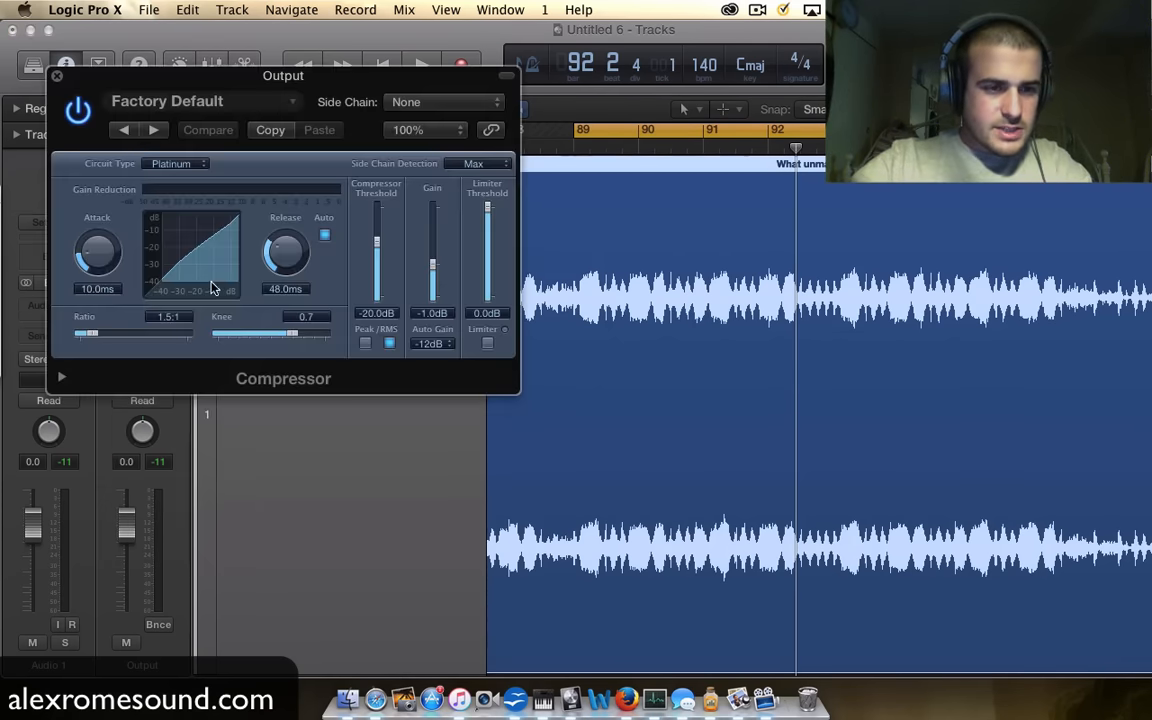
click(57, 77)
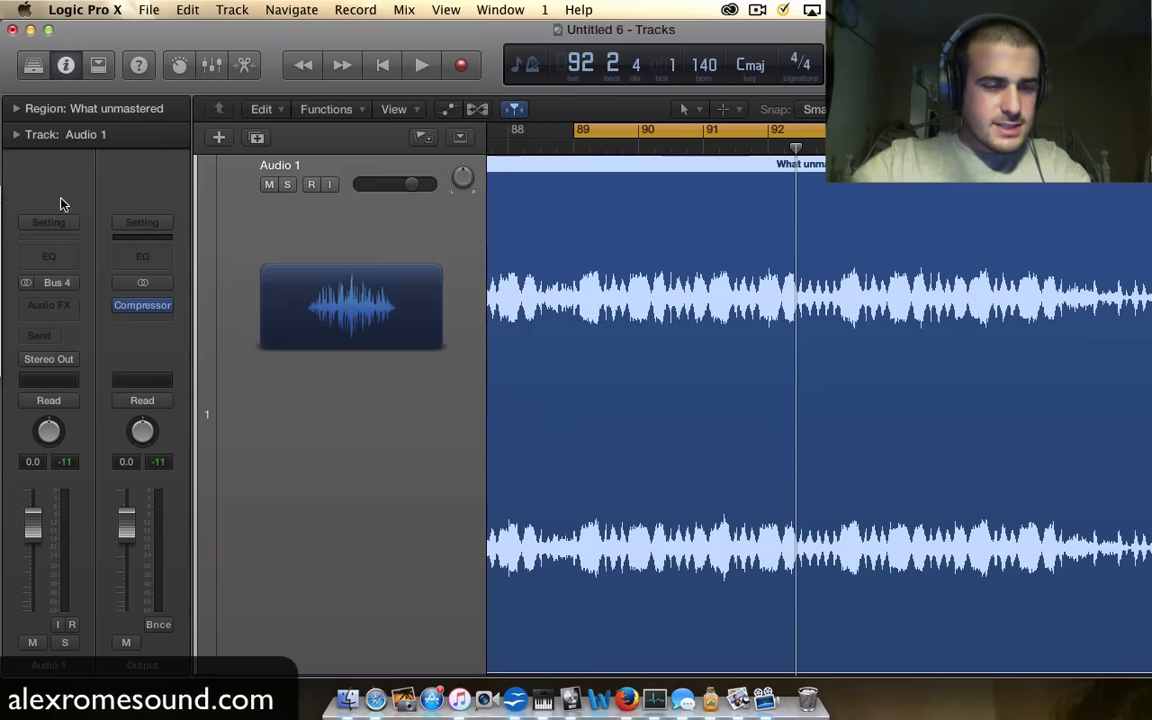
click(154, 318)
click(157, 317)
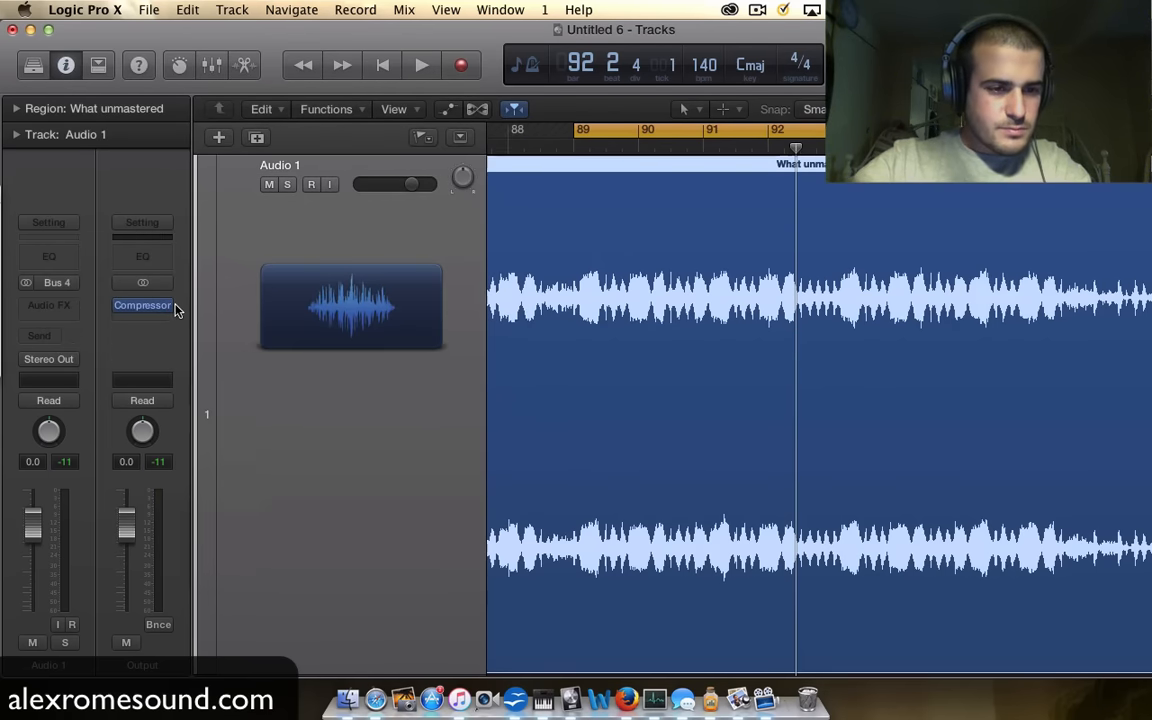
click(165, 306)
mouse_move(166, 407)
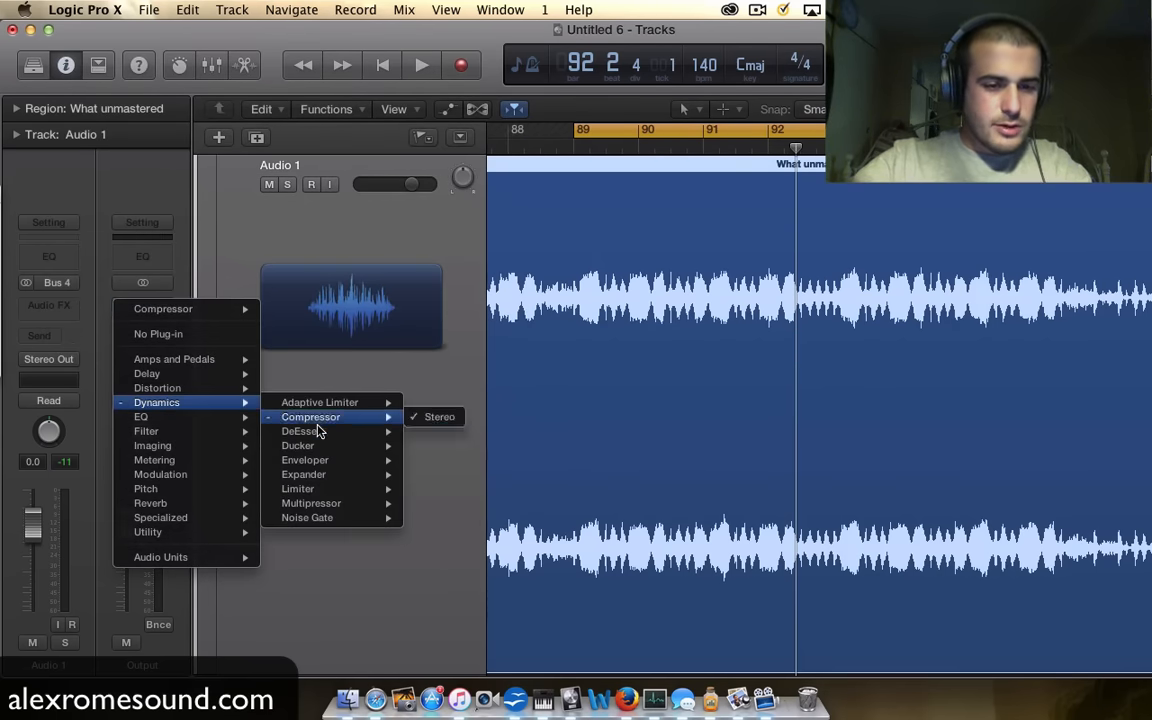
click(183, 278)
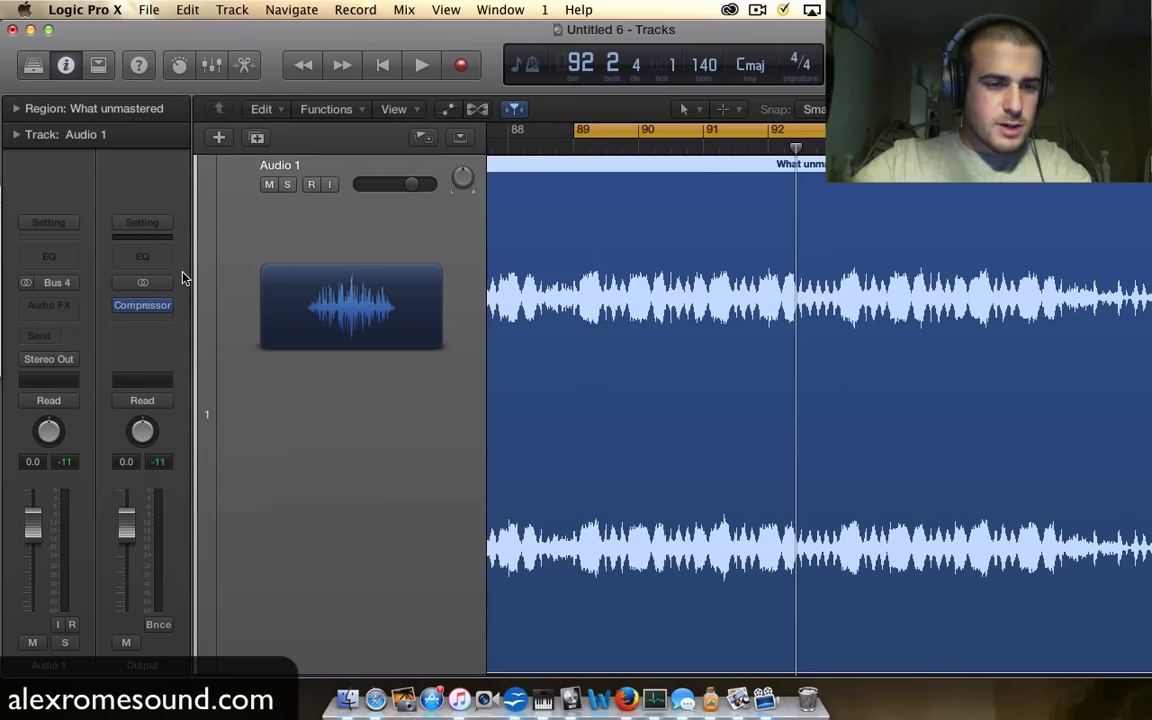
Step: Insert a stereo Adaptive Limiter below the Compressor on the Output channel and close the plug-in window
click(156, 316)
mouse_move(165, 465)
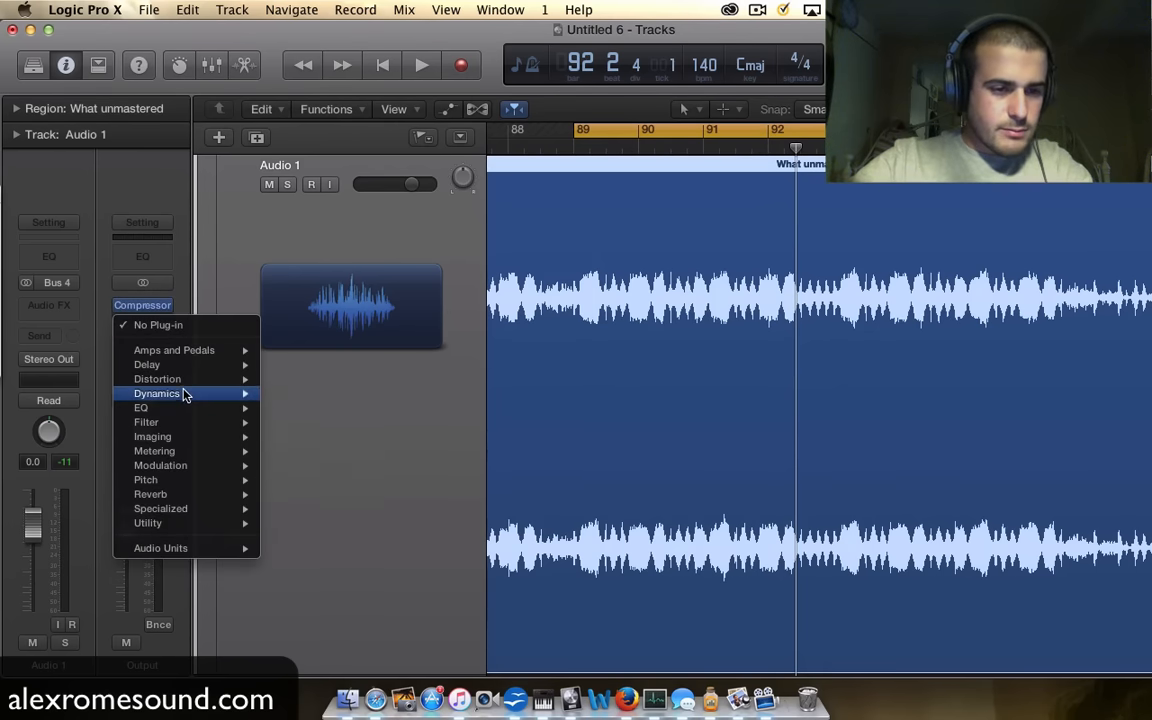
mouse_move(166, 428)
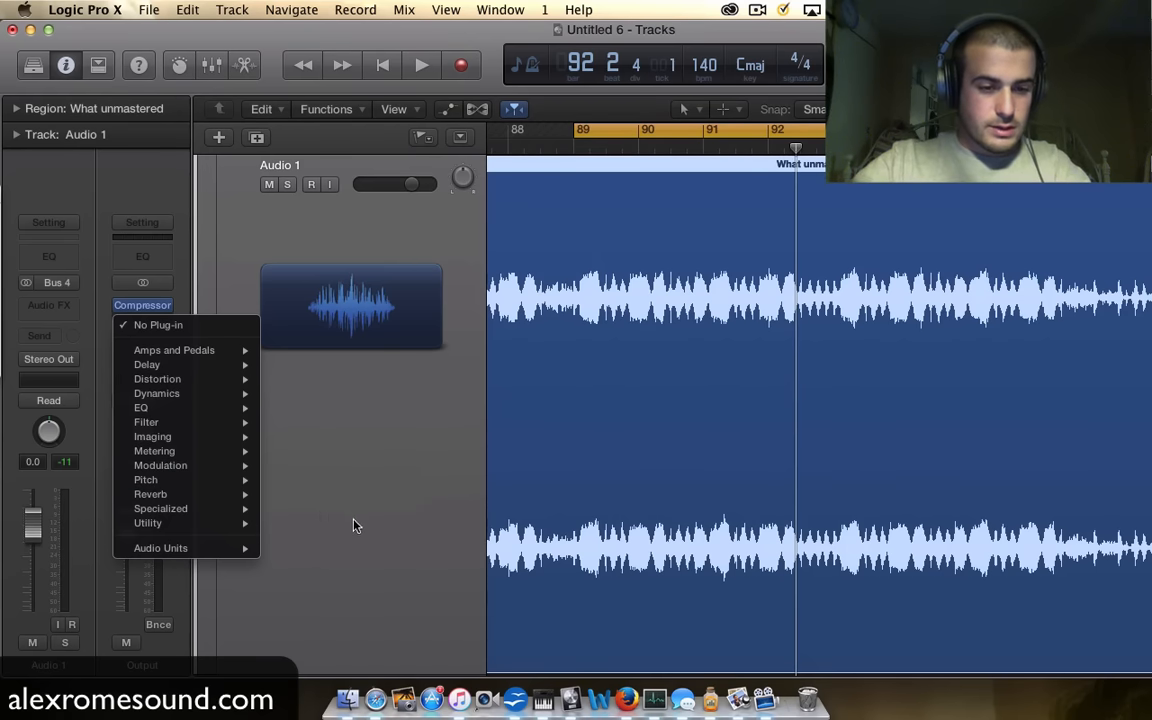
mouse_move(227, 498)
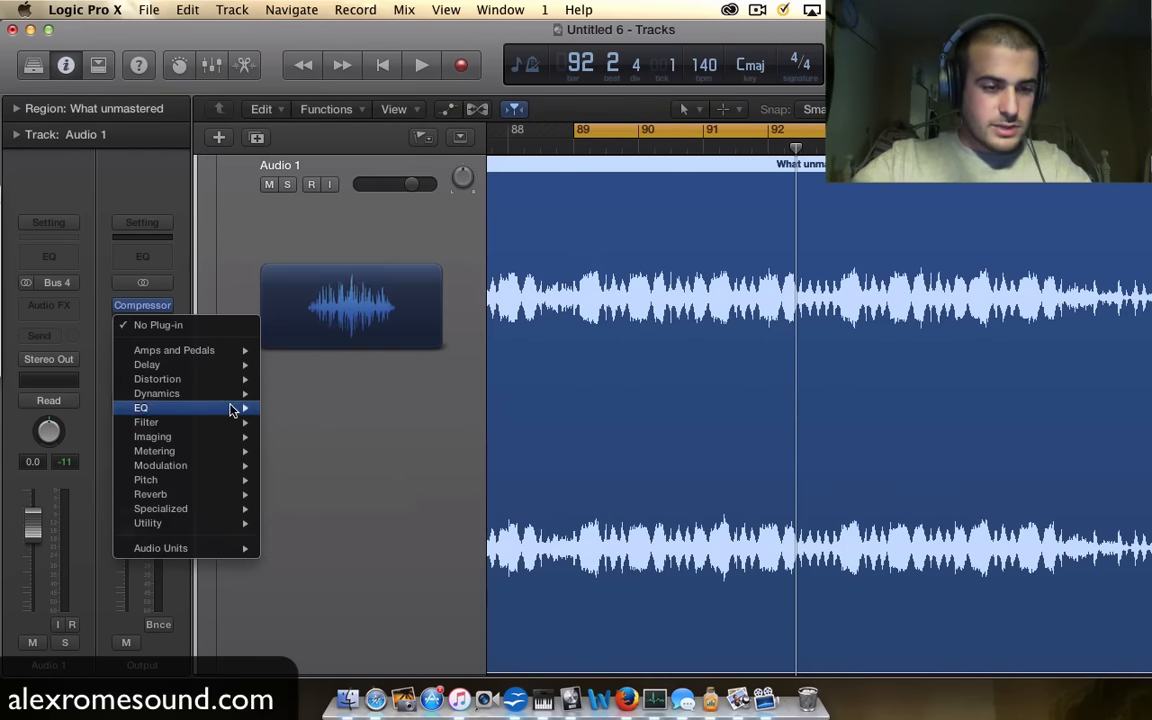
mouse_move(230, 400)
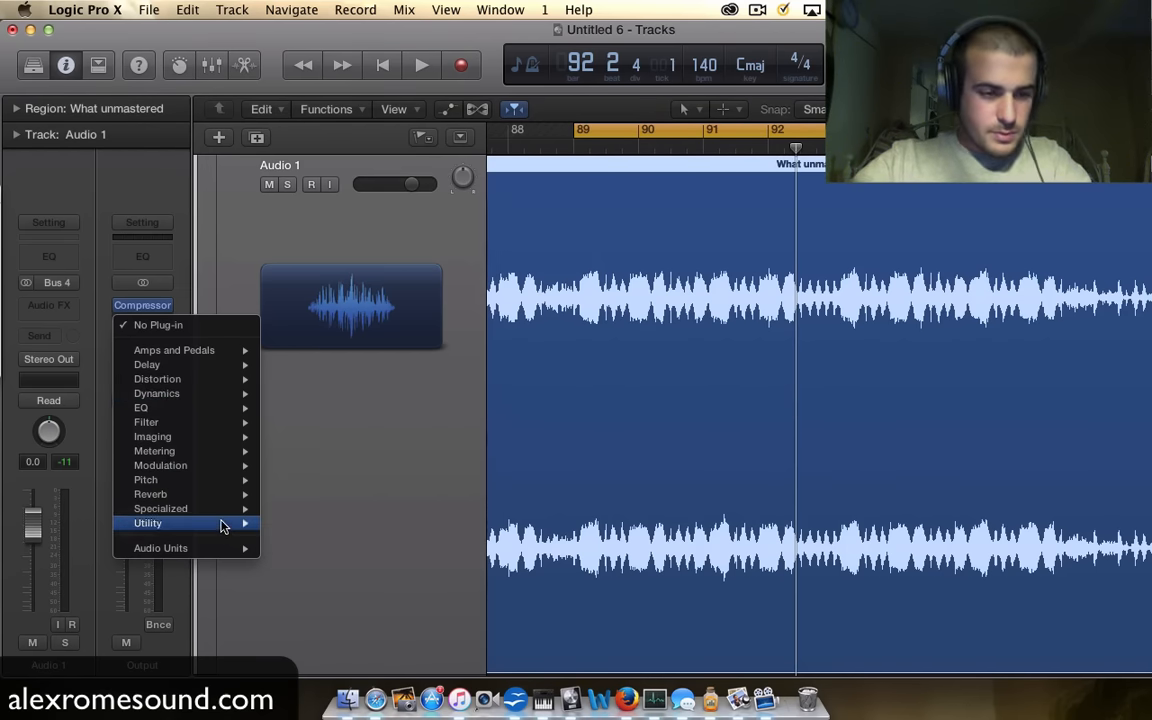
mouse_move(226, 548)
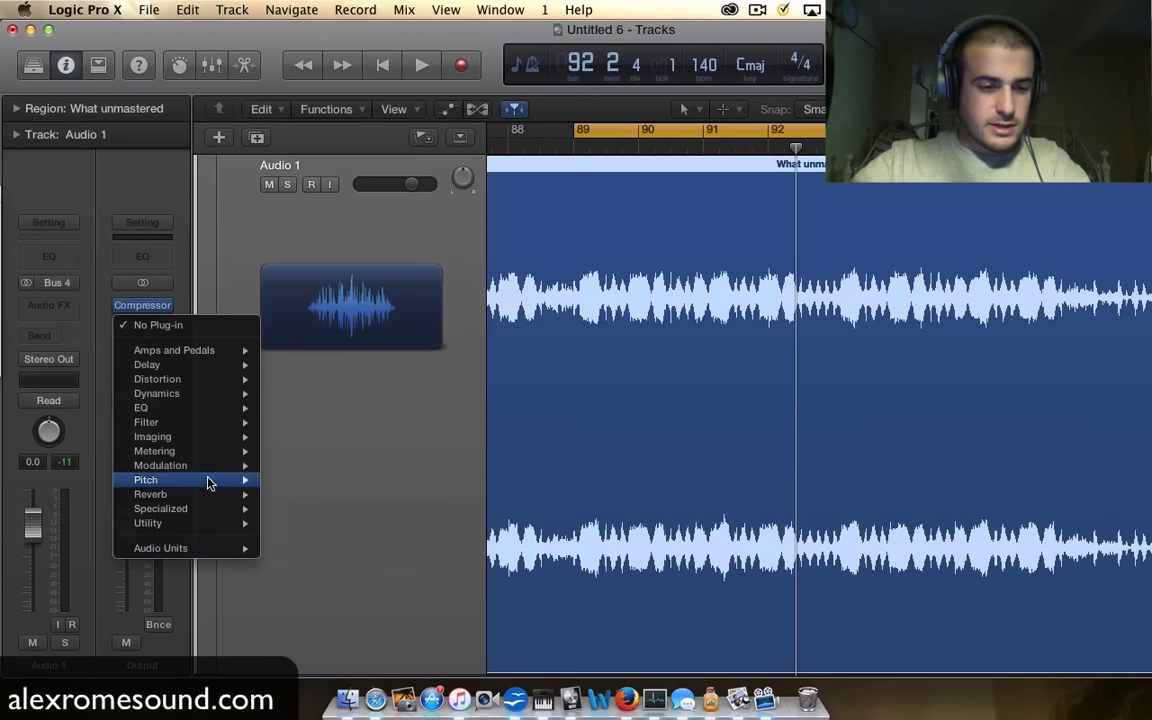
mouse_move(195, 396)
mouse_move(298, 411)
mouse_move(320, 394)
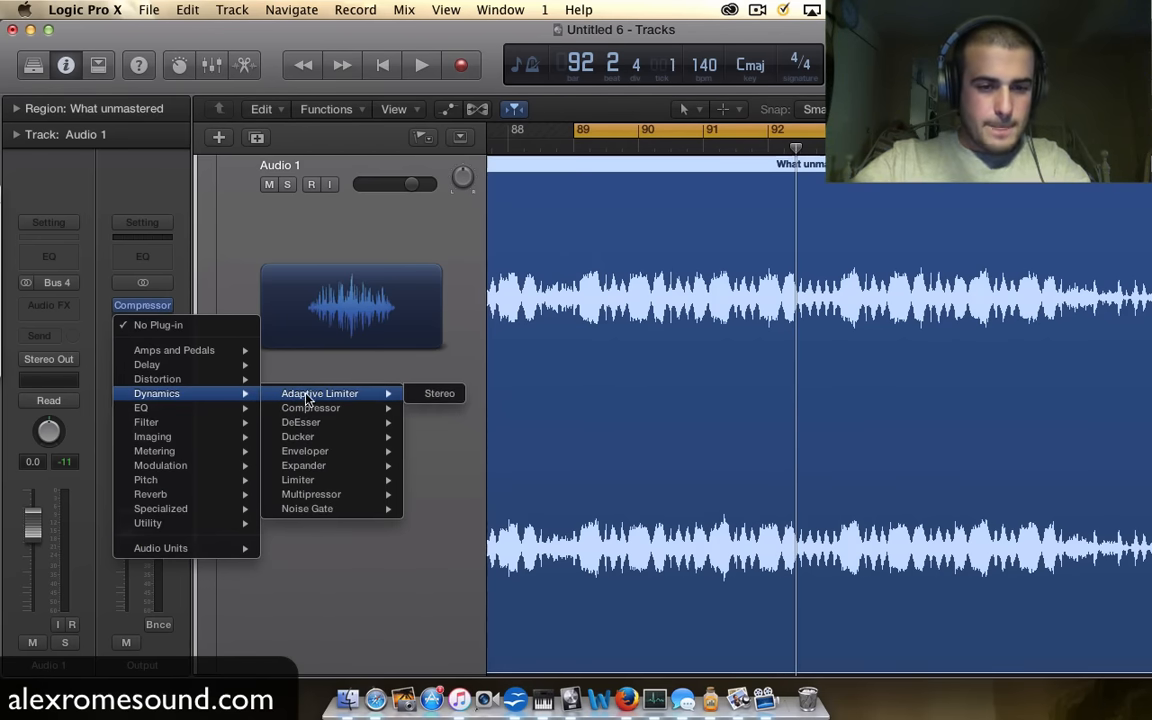
click(437, 393)
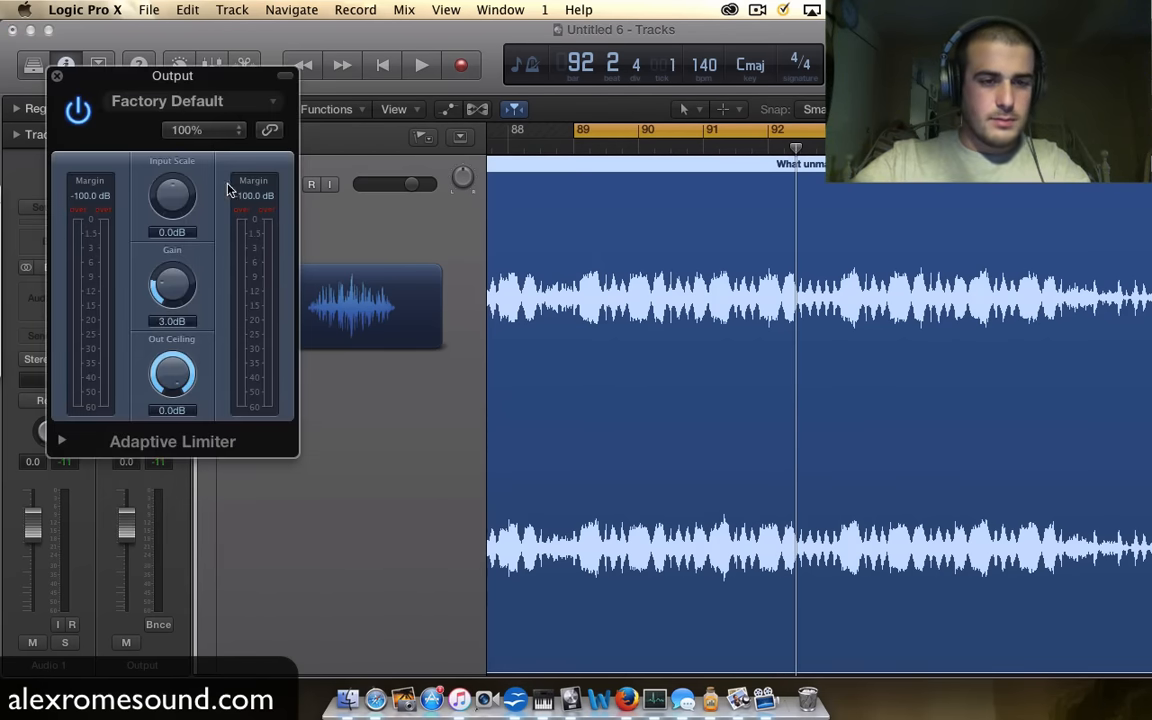
click(57, 75)
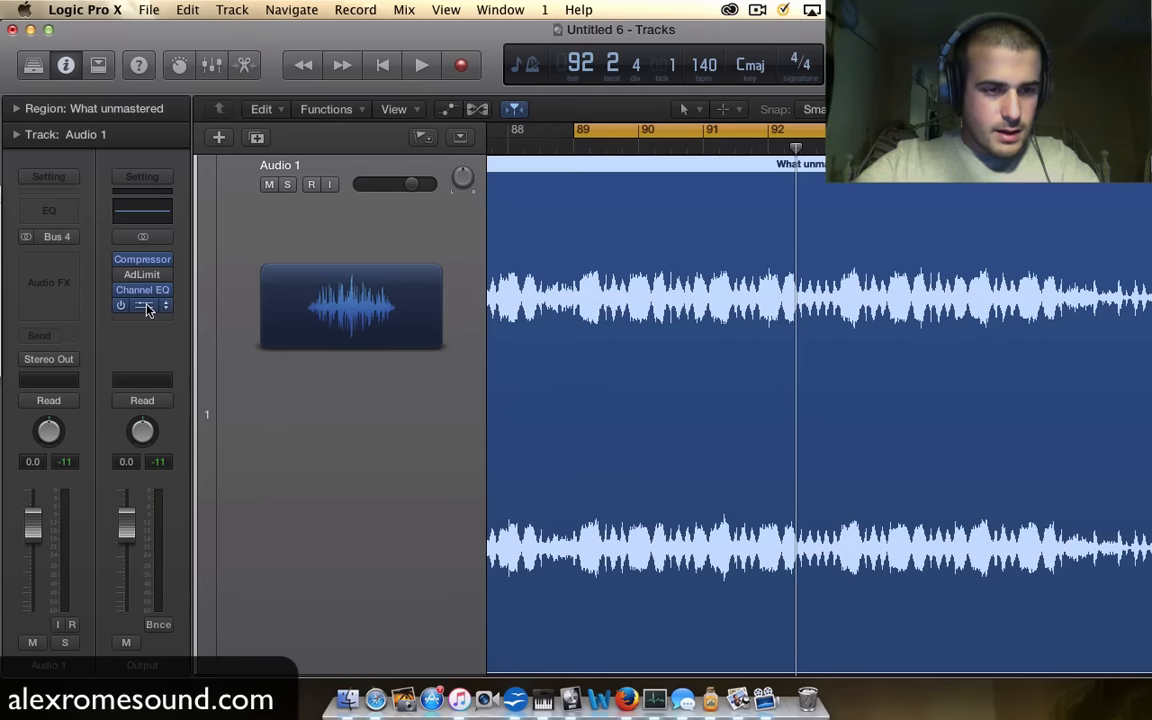
Step: Switch the Analyzer of the last Channel EQ on the Output channel on and off again, and close the EQ
click(146, 307)
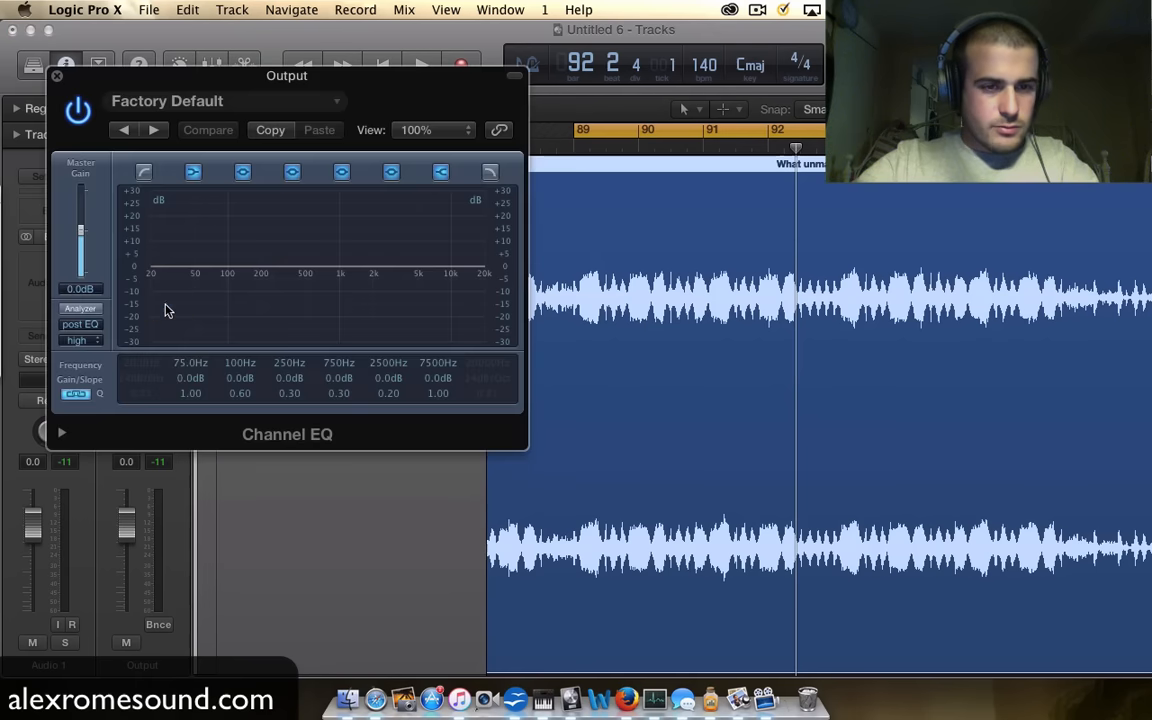
click(84, 310)
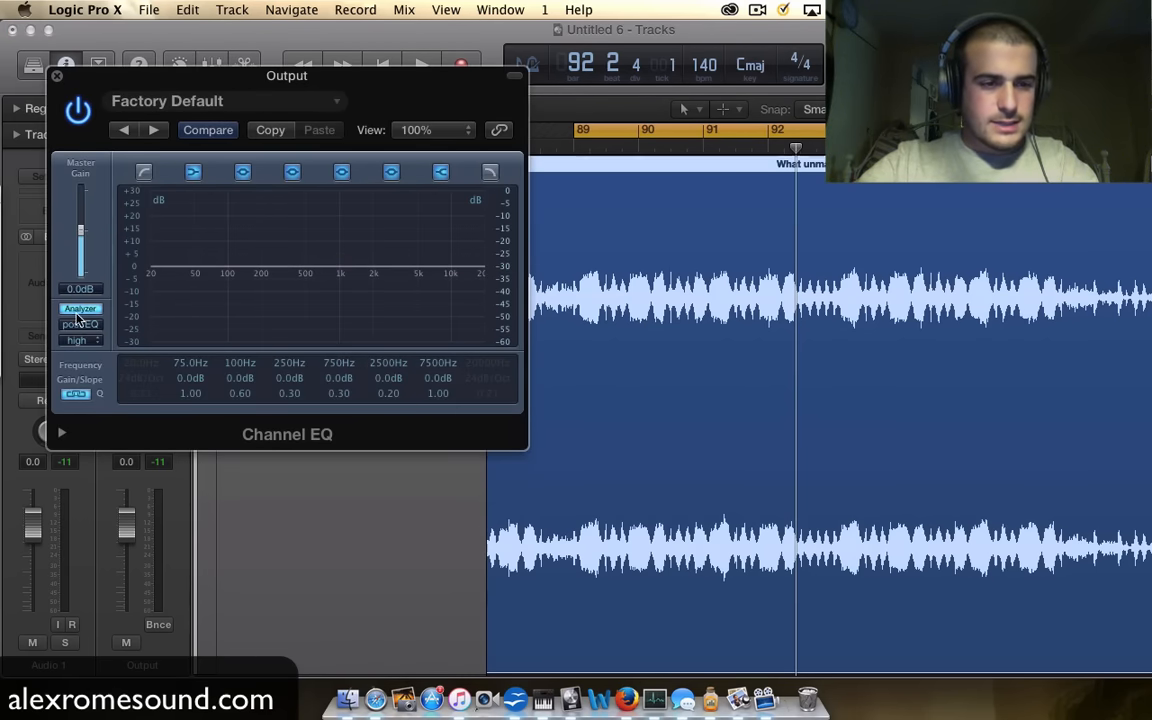
click(80, 309)
click(56, 77)
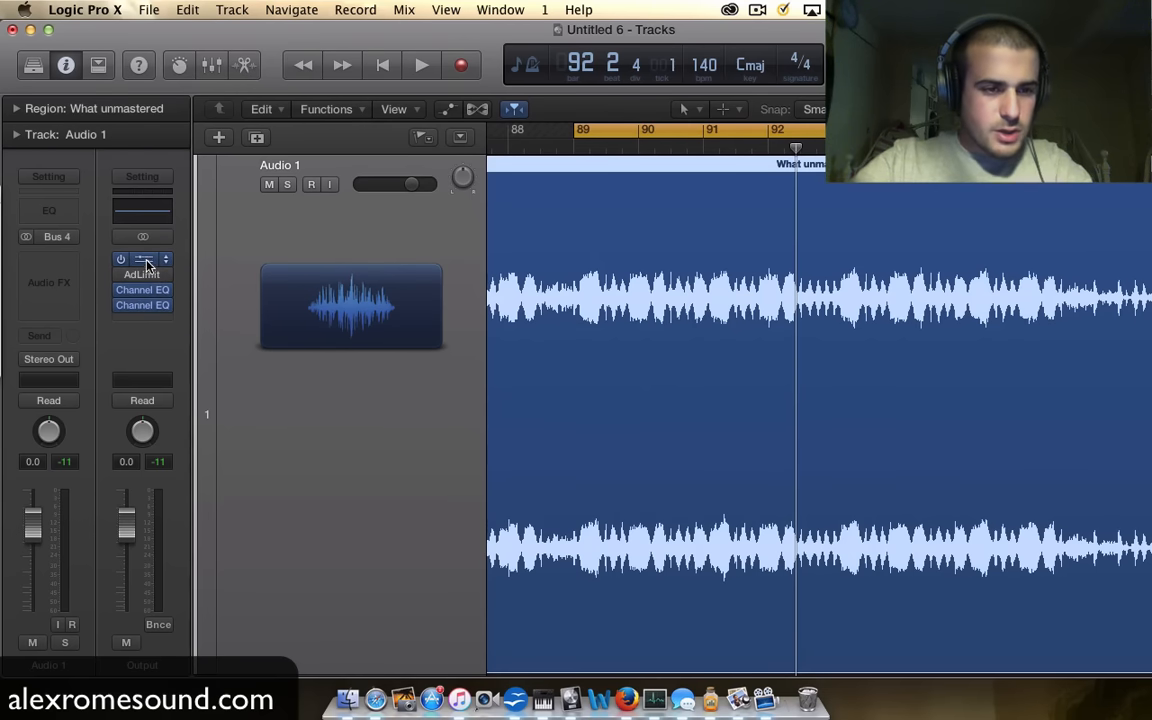
Step: Open the Compressor on the Output channel and zoom out until the later sections of the What unmastered region are in view
click(138, 262)
key(super+Left)
key(super+Left)
key(super+Left)
key(super+Left)
key(super+Left)
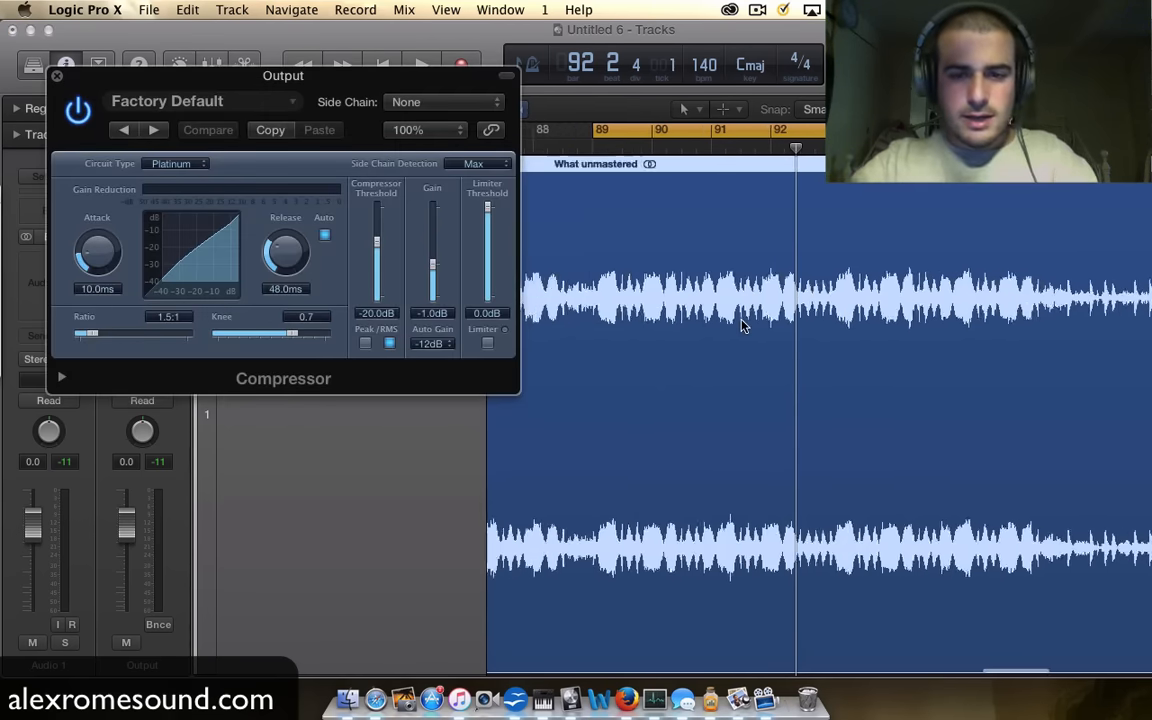
key(super+Left)
key(super+Left)
key(super+Left)
key(super+Left)
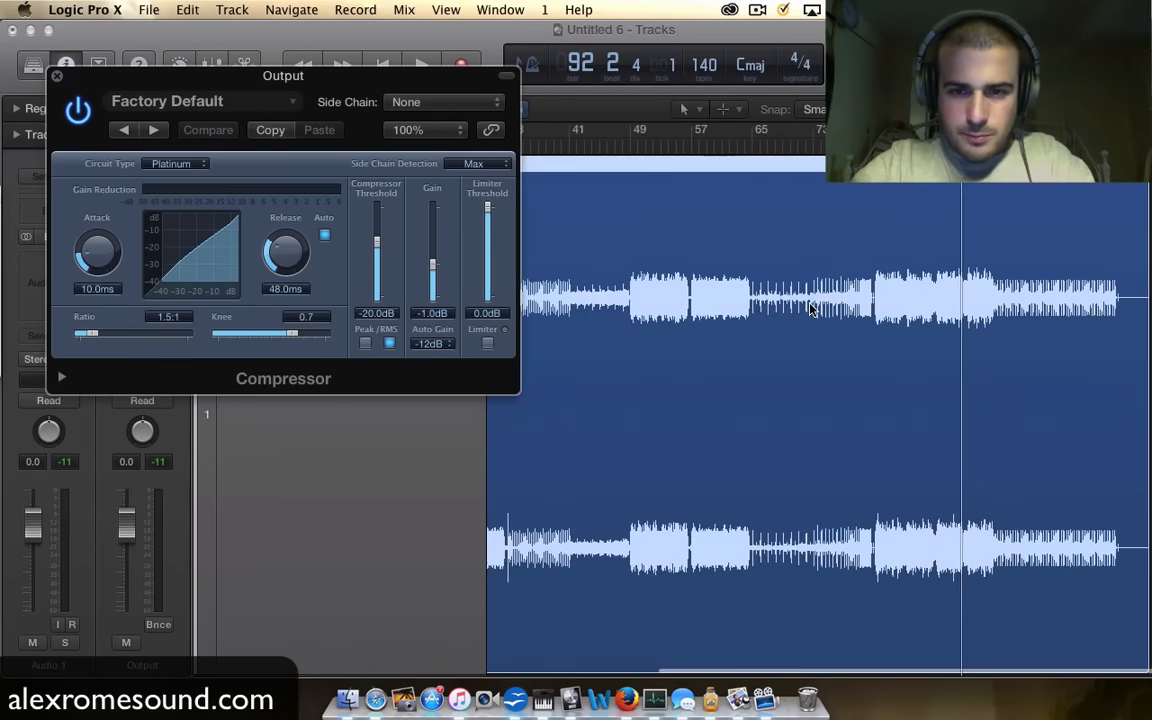
Step: Set the cycle range over the loud section starting at bar 81, and move the Compressor window clear of the Output channel's plug-in slots
key(super+Left)
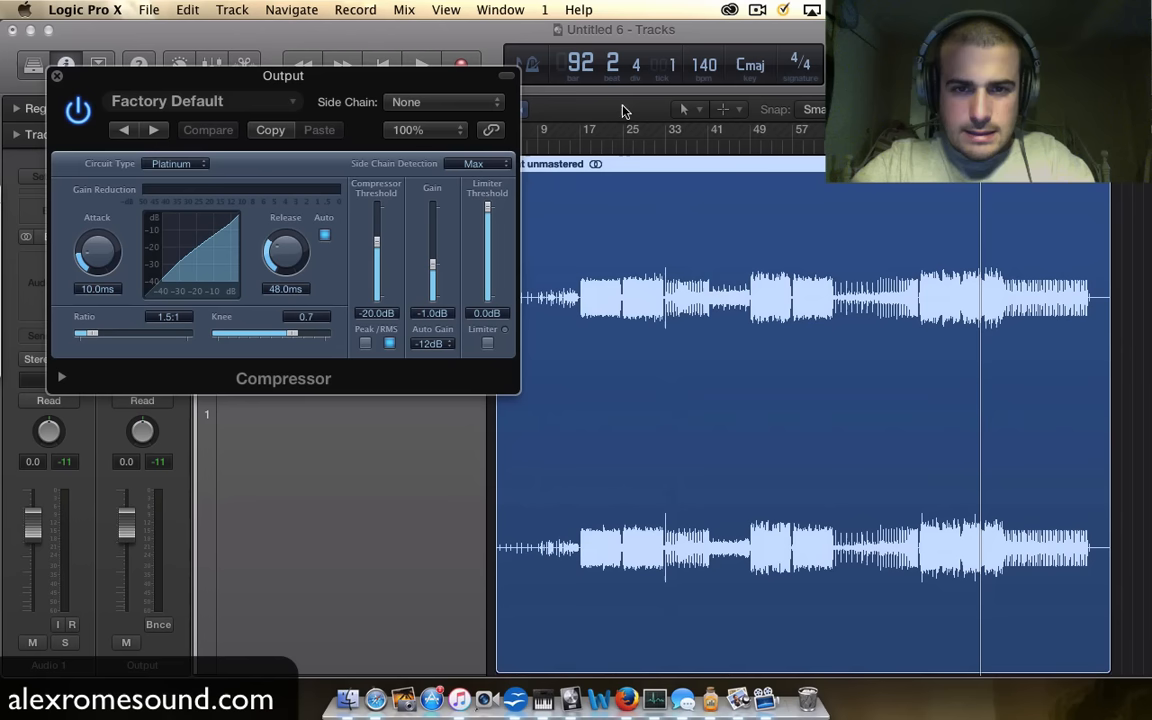
drag(583, 132, 826, 132)
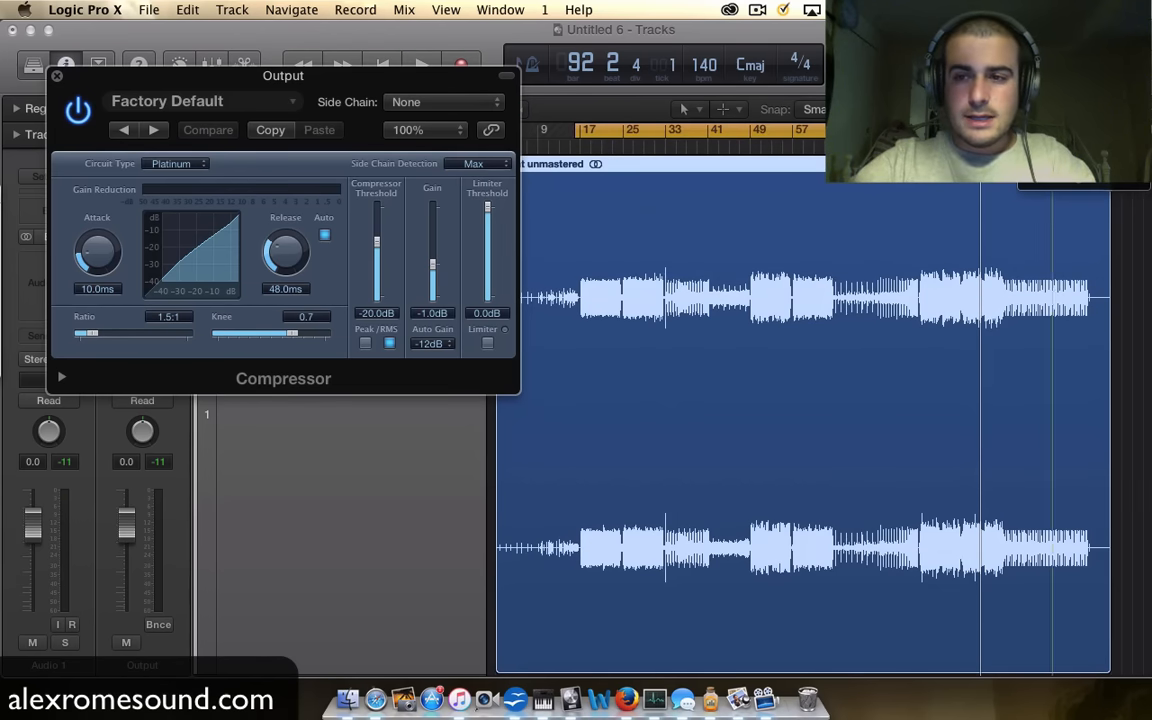
drag(581, 131, 581, 131)
drag(1074, 131, 1005, 131)
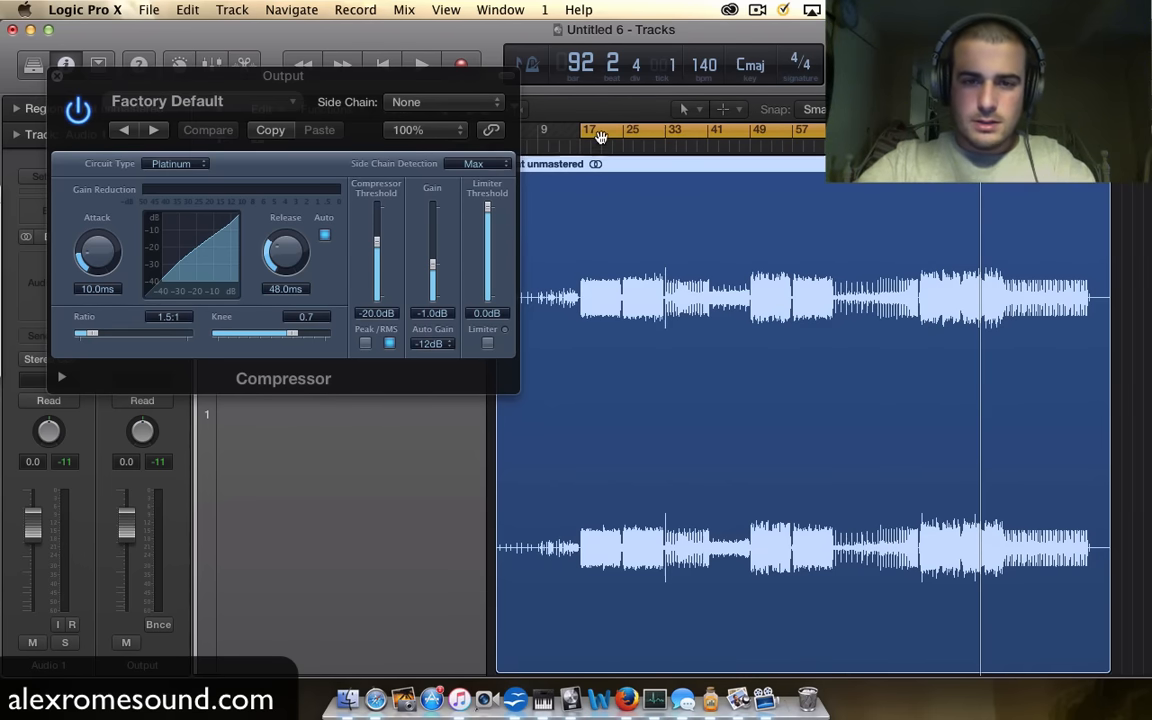
drag(580, 131, 920, 131)
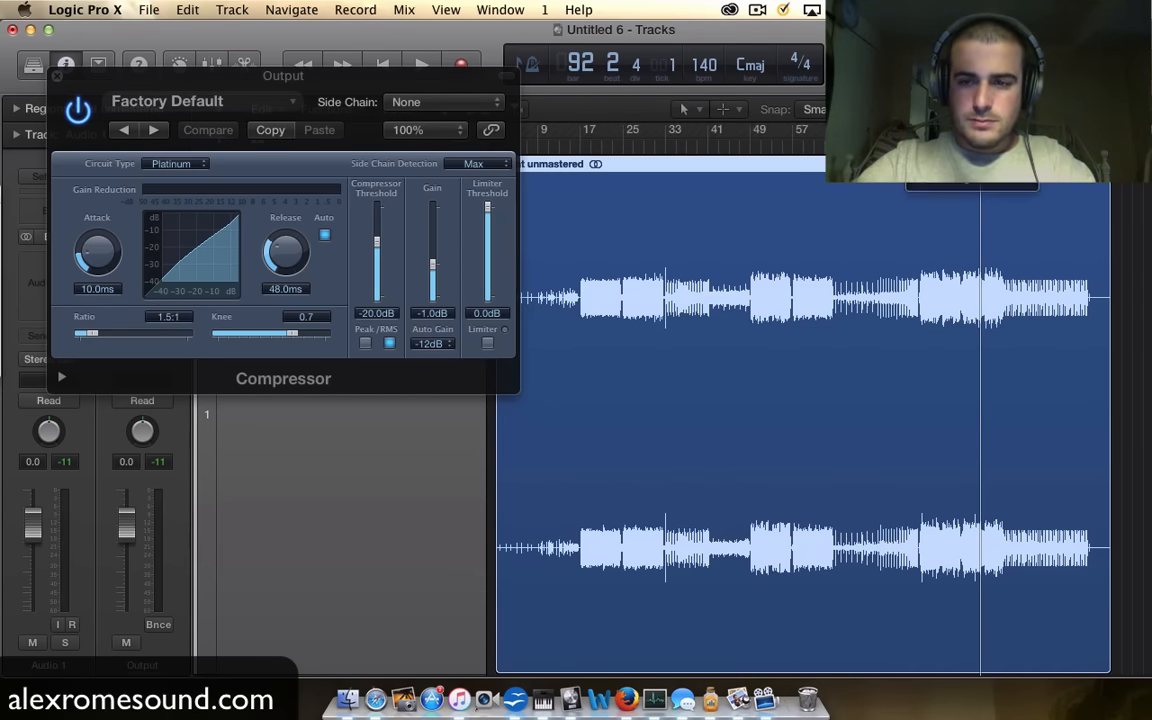
drag(118, 83, 373, 120)
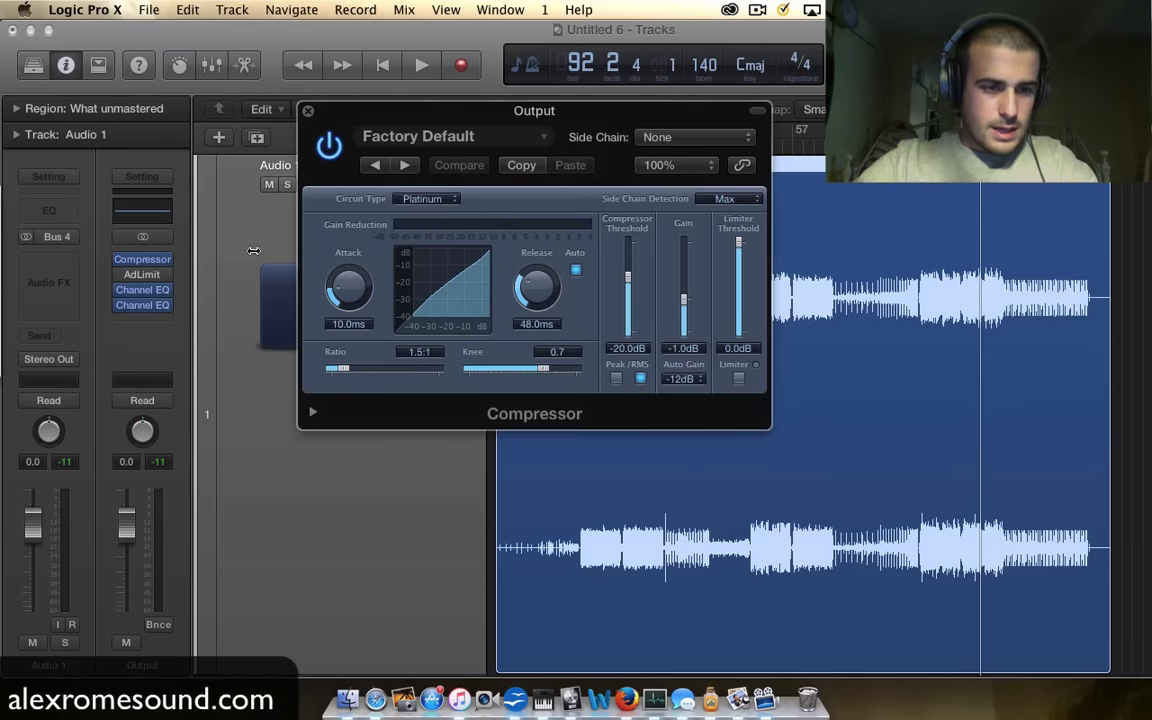
Step: Set the Compressor's threshold to 0 dB and ratio to 1.0:1, and raise its gain to 13.5 dB while playing the loop
key(XF86AudioRaiseVolume)
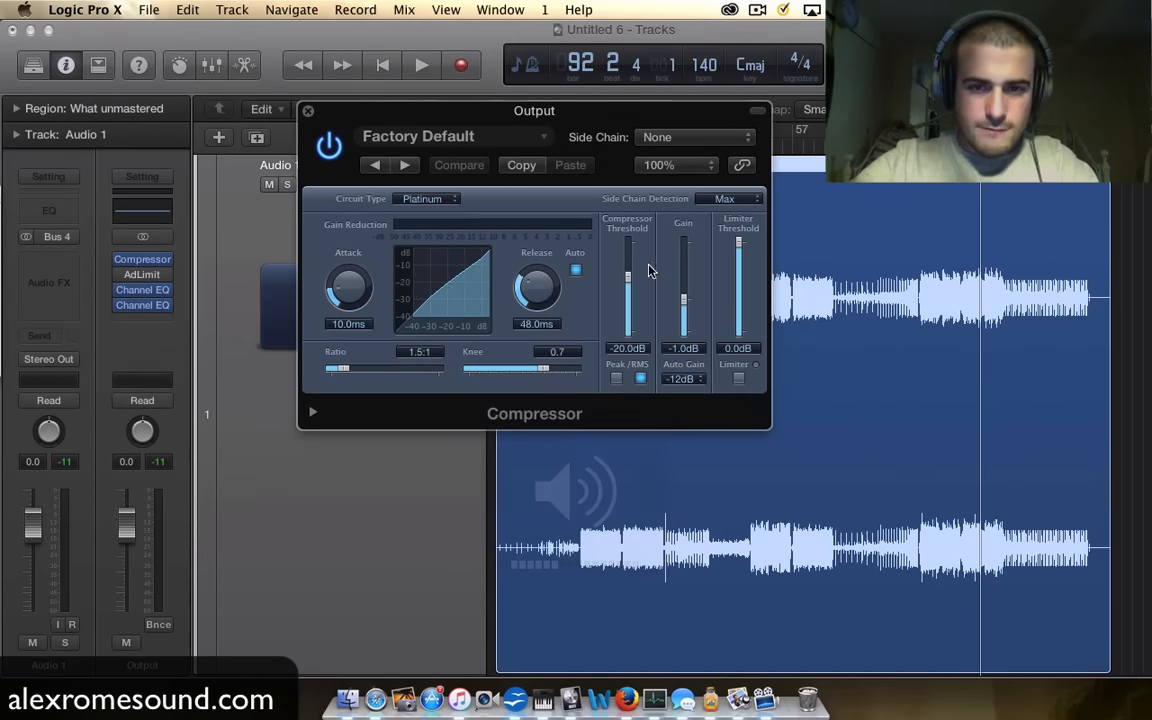
drag(628, 276, 628, 150)
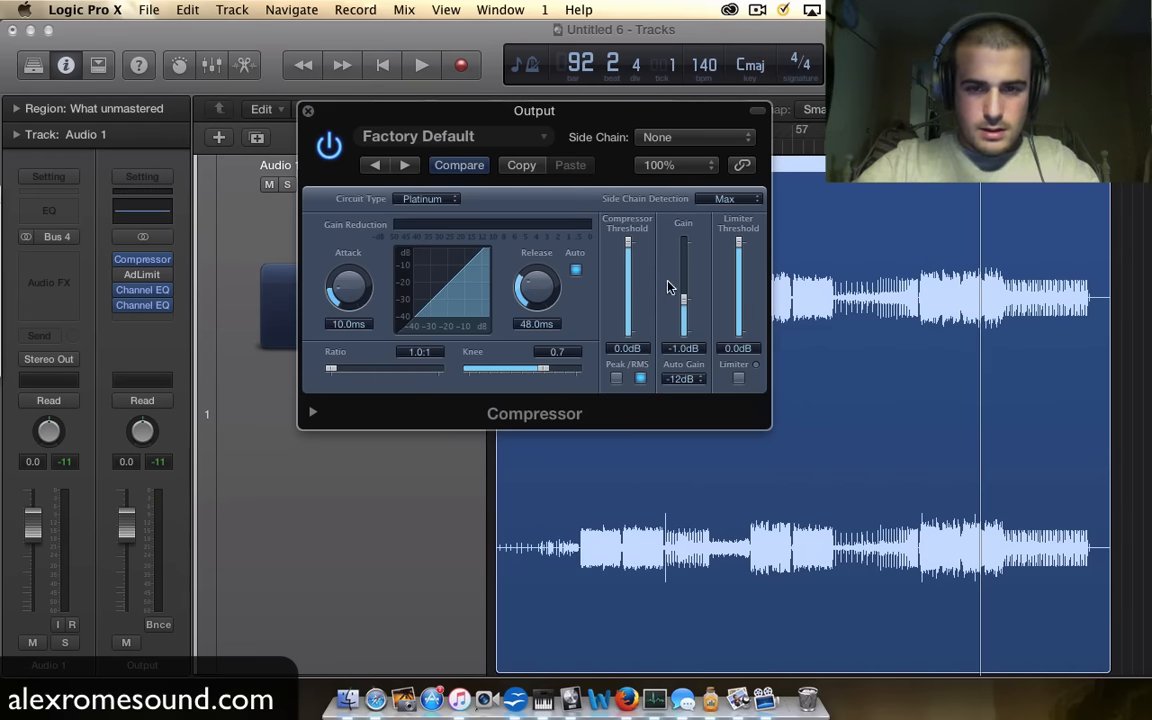
key(space)
drag(684, 303, 684, 281)
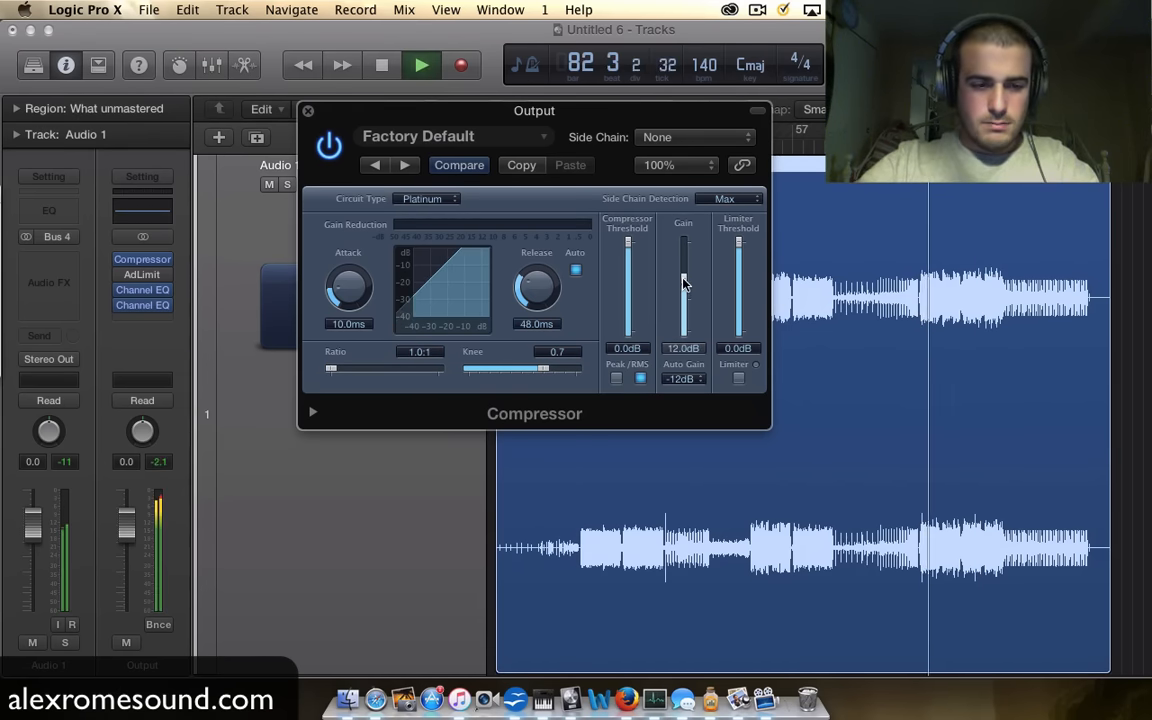
key(space)
key(XF86AudioLowerVolume)
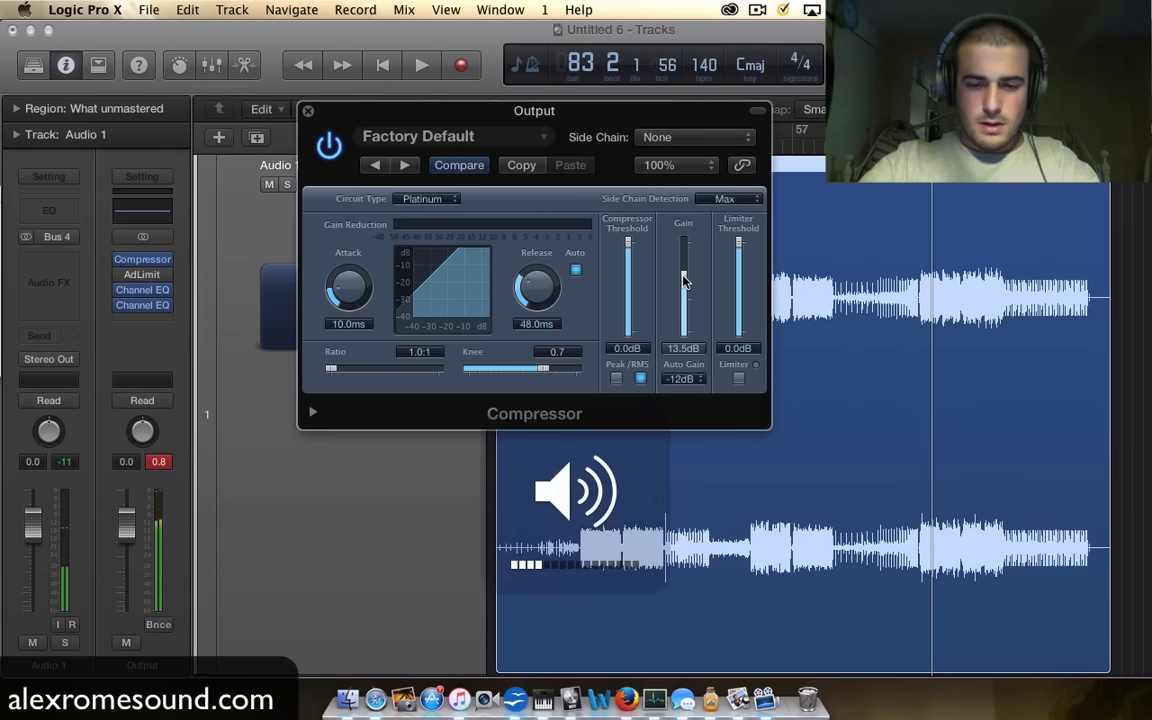
Step: Replay the loop and lower the Compressor's gain to 9.0 dB
key(space)
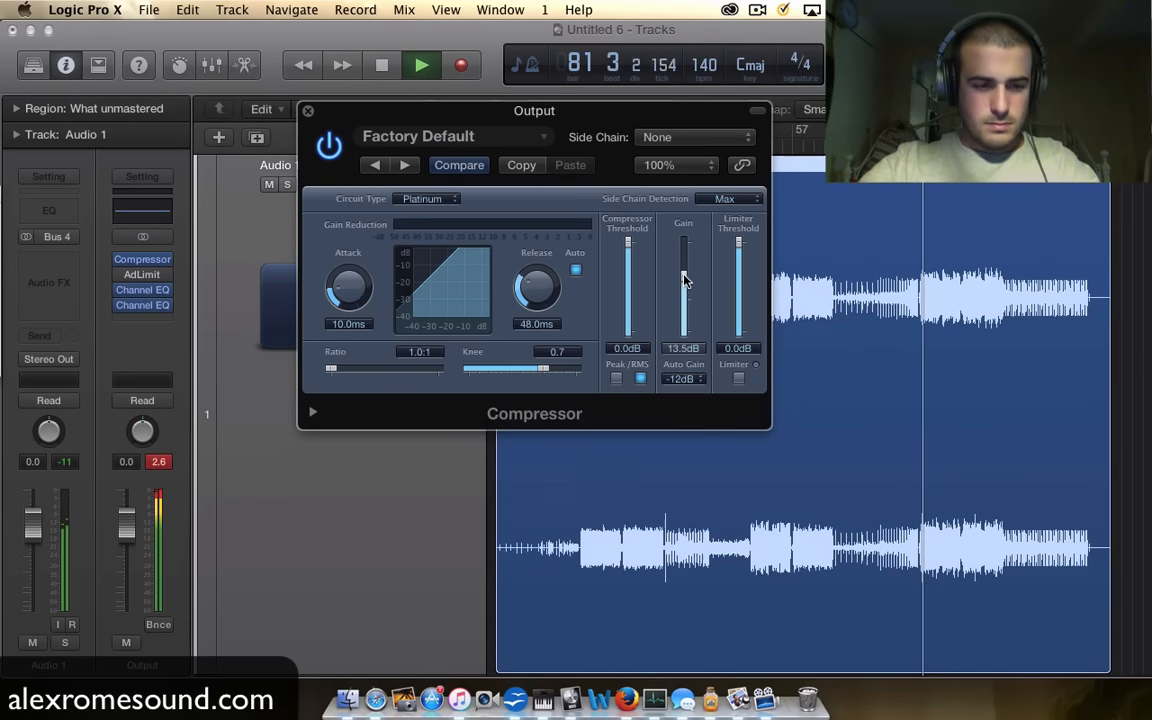
key(space)
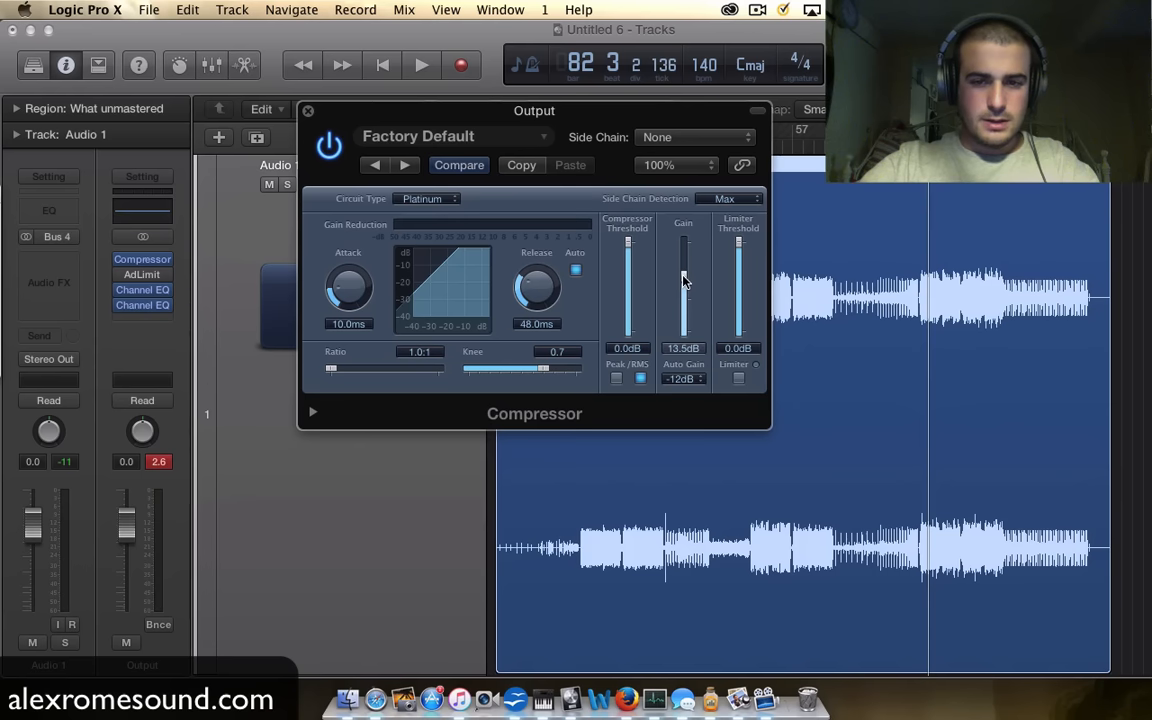
drag(684, 279, 684, 284)
key(space)
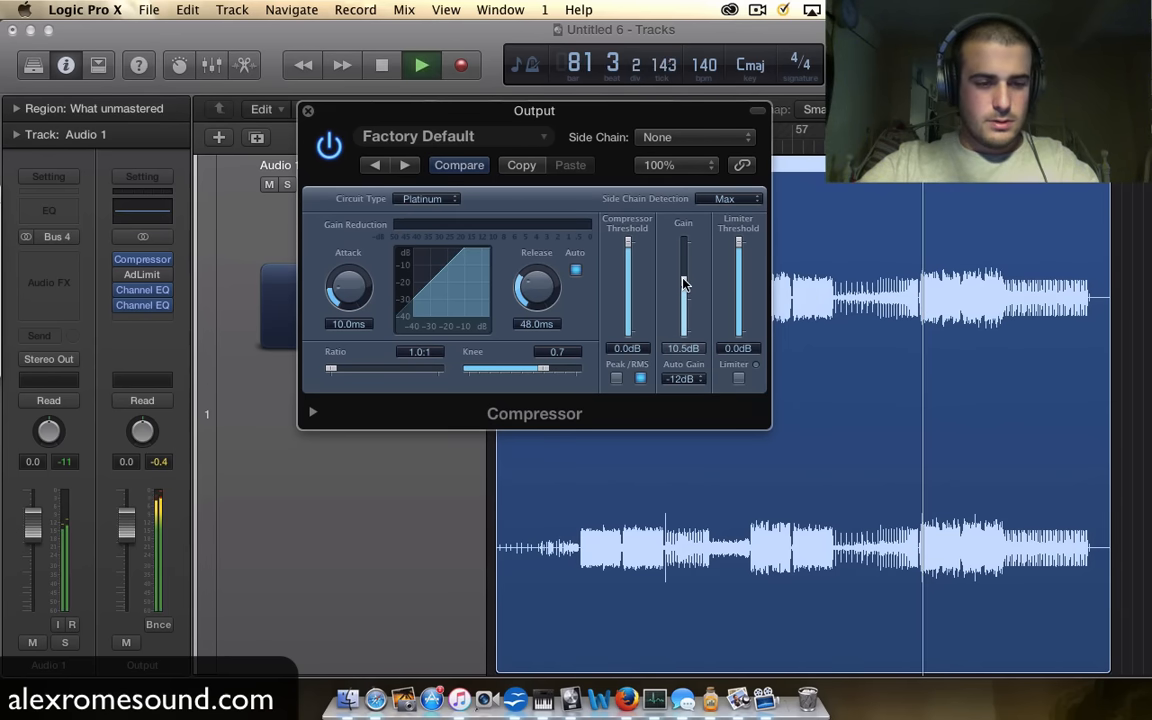
drag(684, 284, 684, 287)
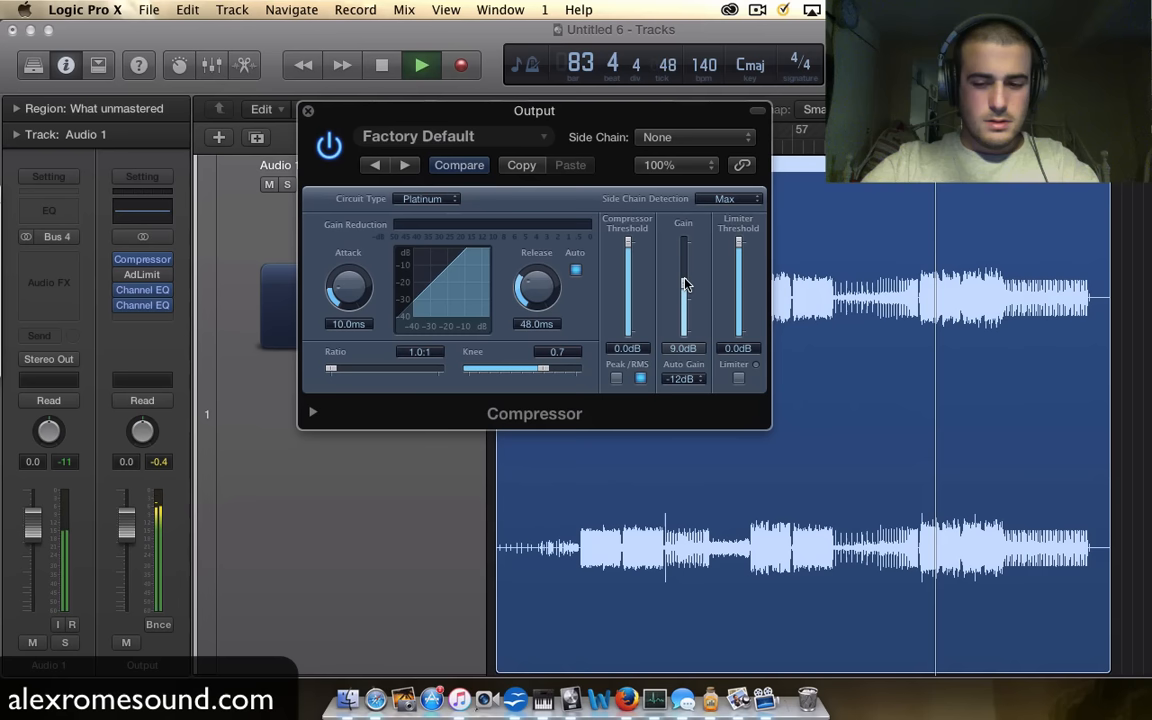
key(XF86AudioLowerVolume)
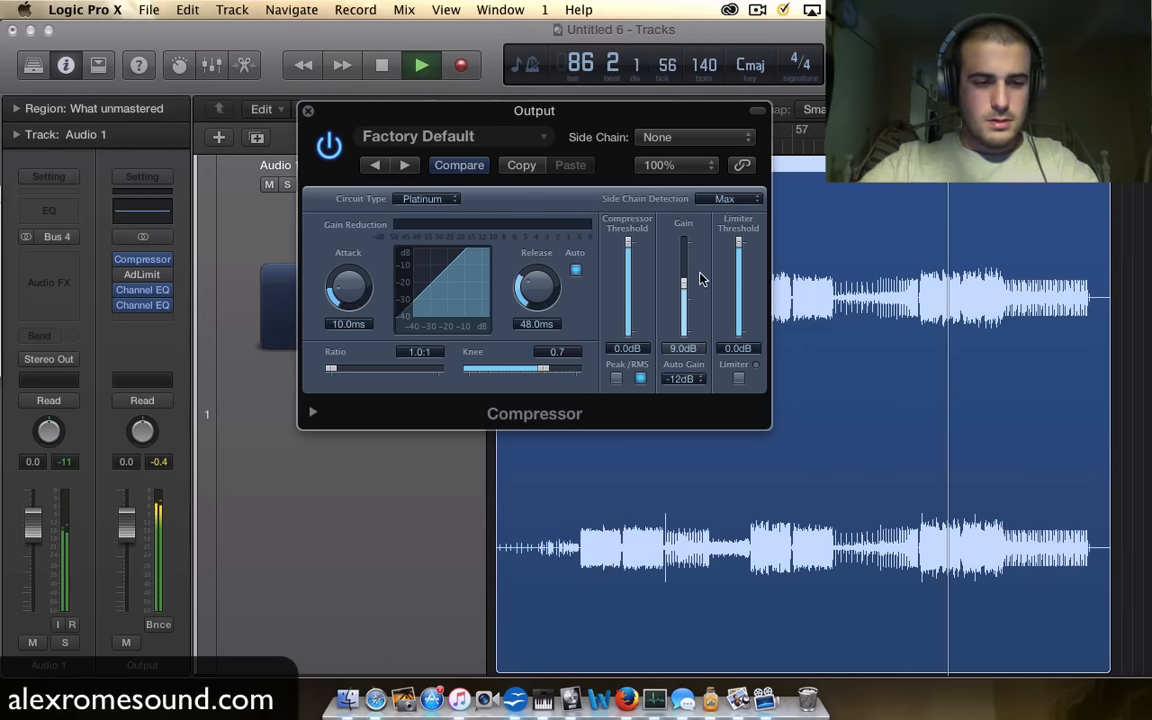
key(space)
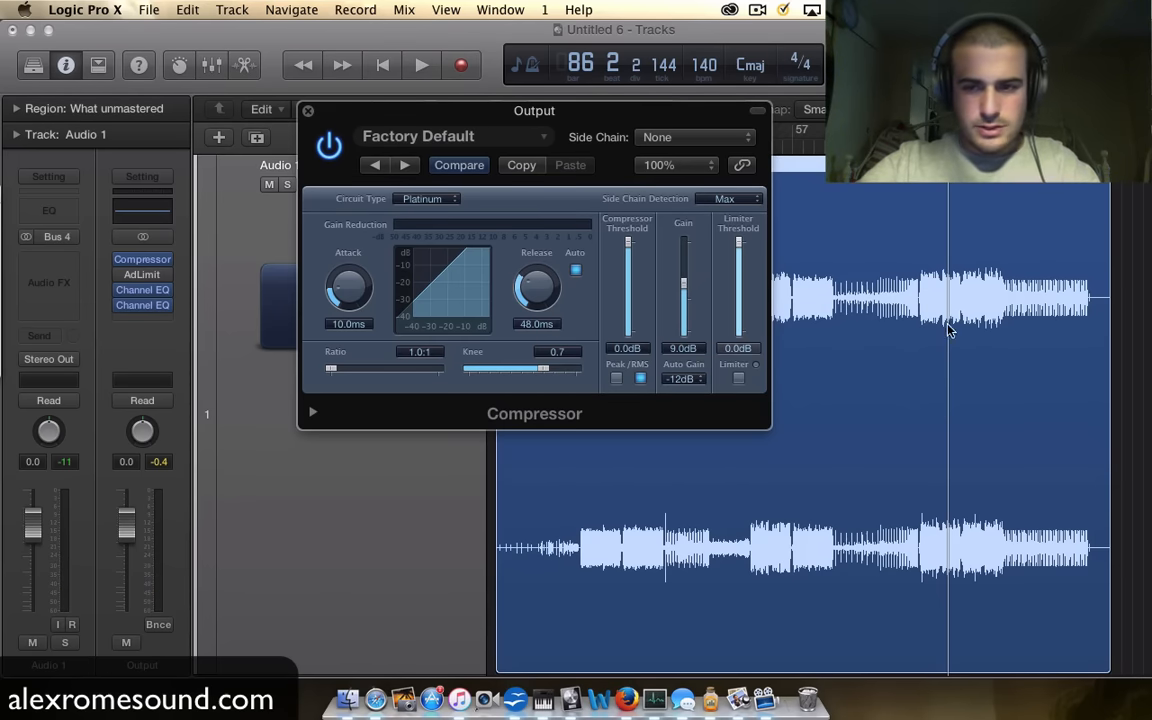
Step: Set the Compressor's ratio to 2.9:1 and its threshold to -27.5 dB while the loop plays
scroll(947, 322, up, 5)
scroll(947, 310, down, 5)
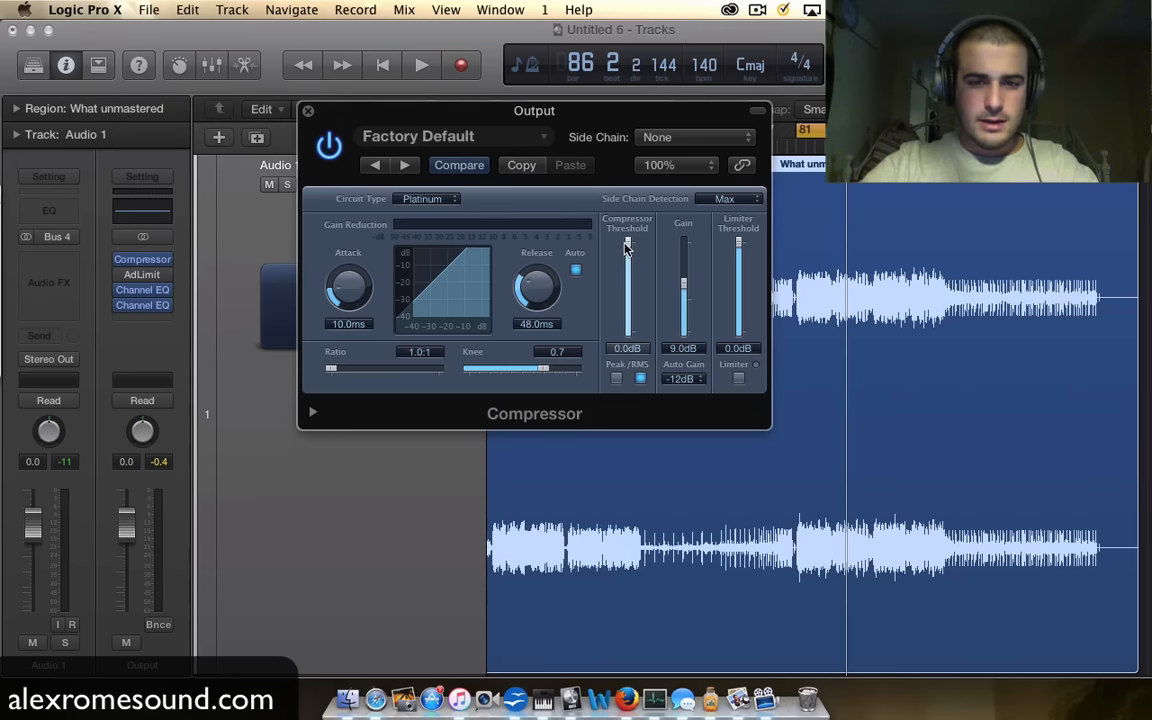
key(space)
drag(628, 245, 628, 276)
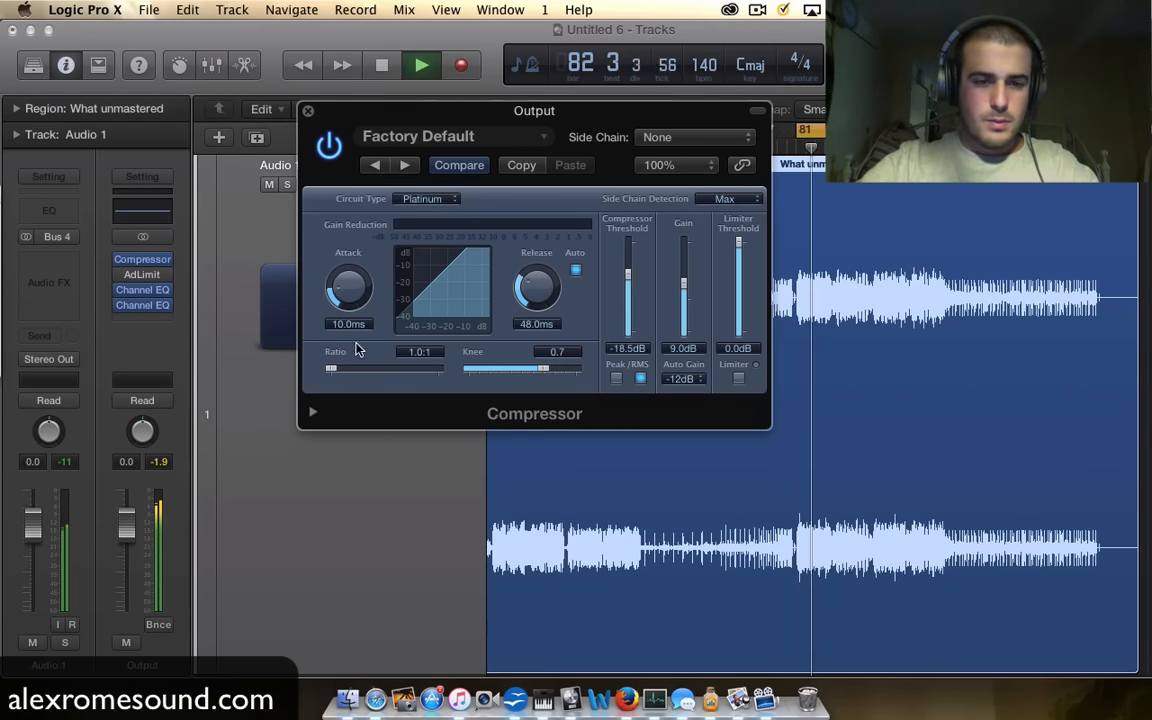
drag(330, 369, 363, 372)
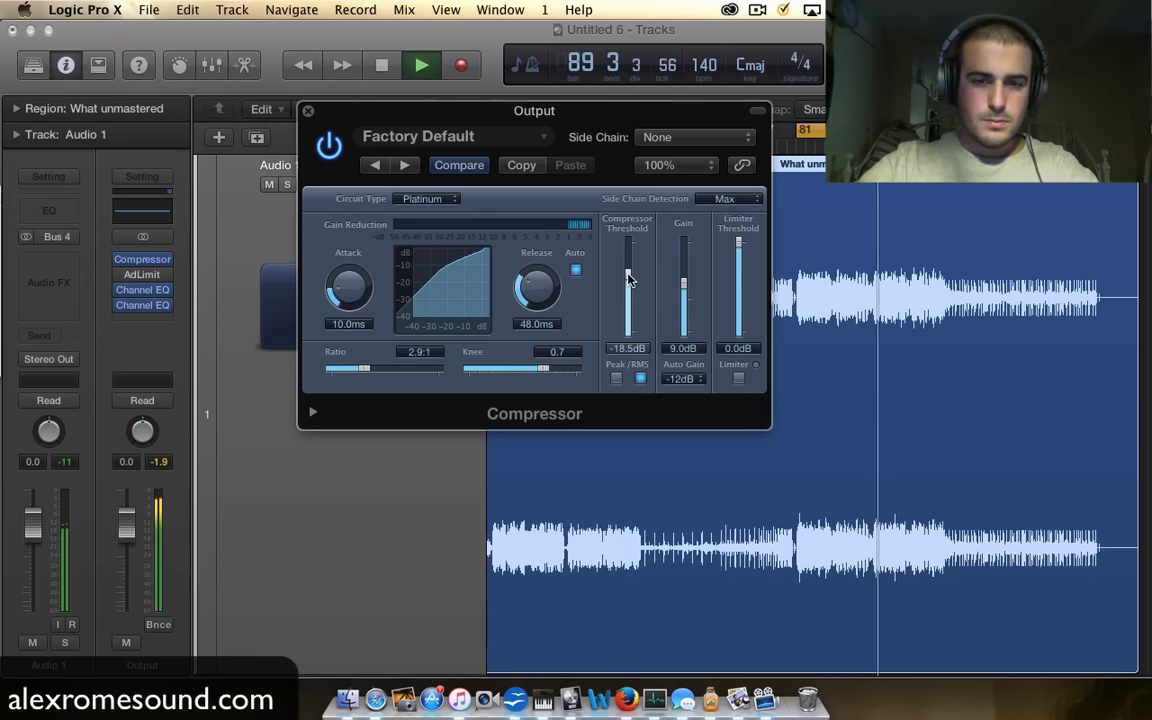
drag(628, 279, 628, 295)
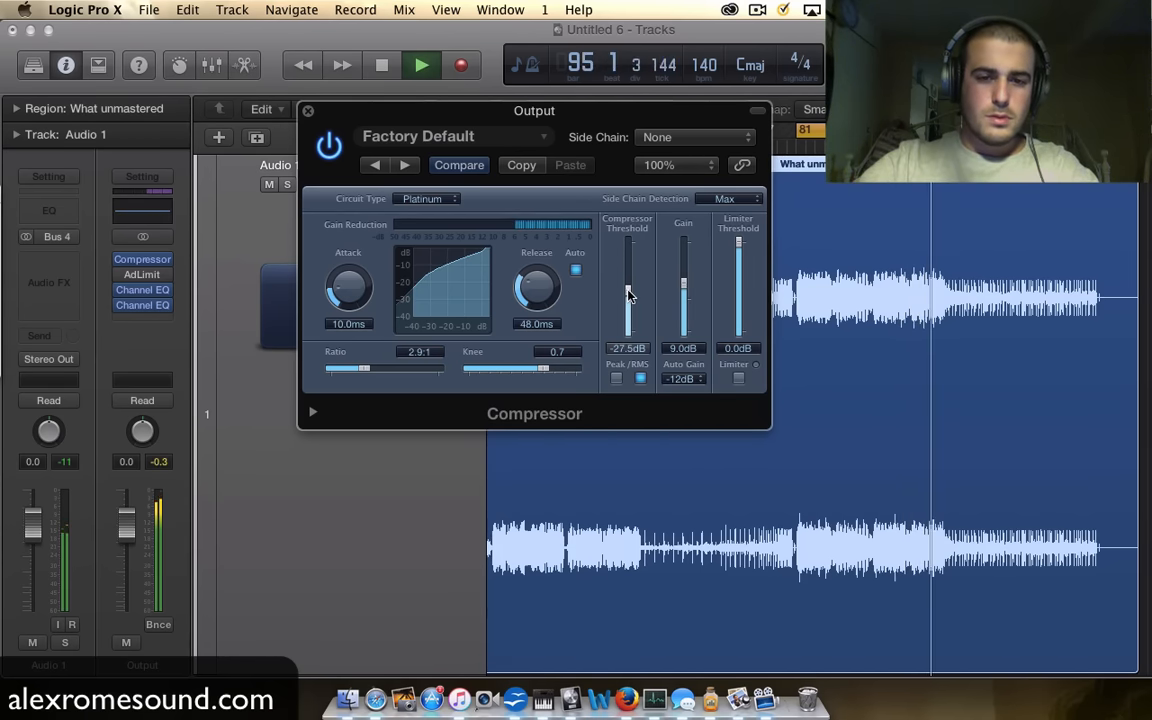
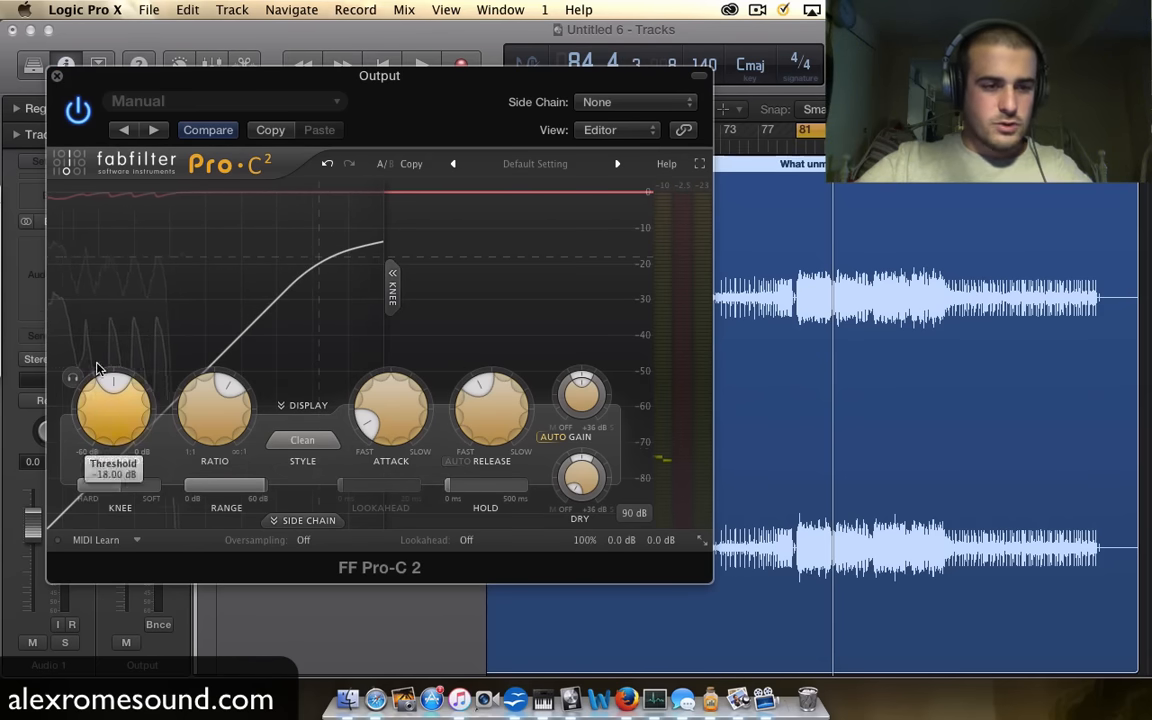
Step: Close the FF Pro-C 2 window and remove that plug-in from the Output channel
click(57, 77)
drag(142, 305, 142, 244)
click(168, 310)
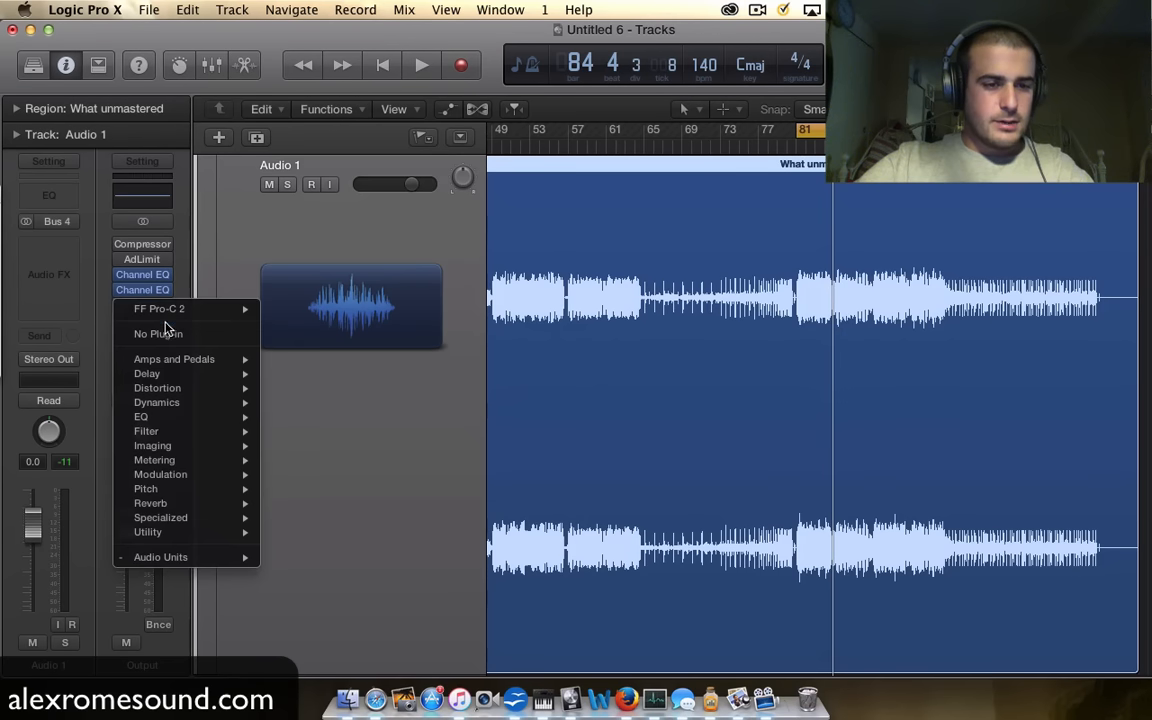
click(166, 333)
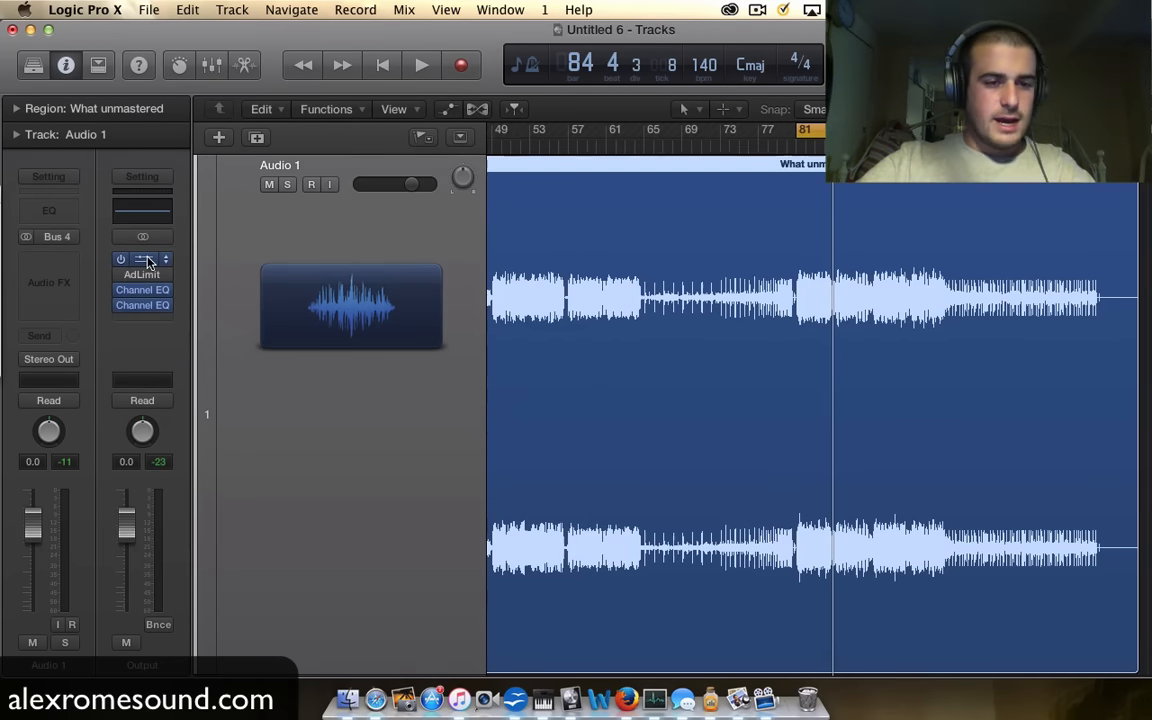
Step: Open the Output channel's Compressor and set its threshold to -24.5 dB while playing the loop
click(141, 260)
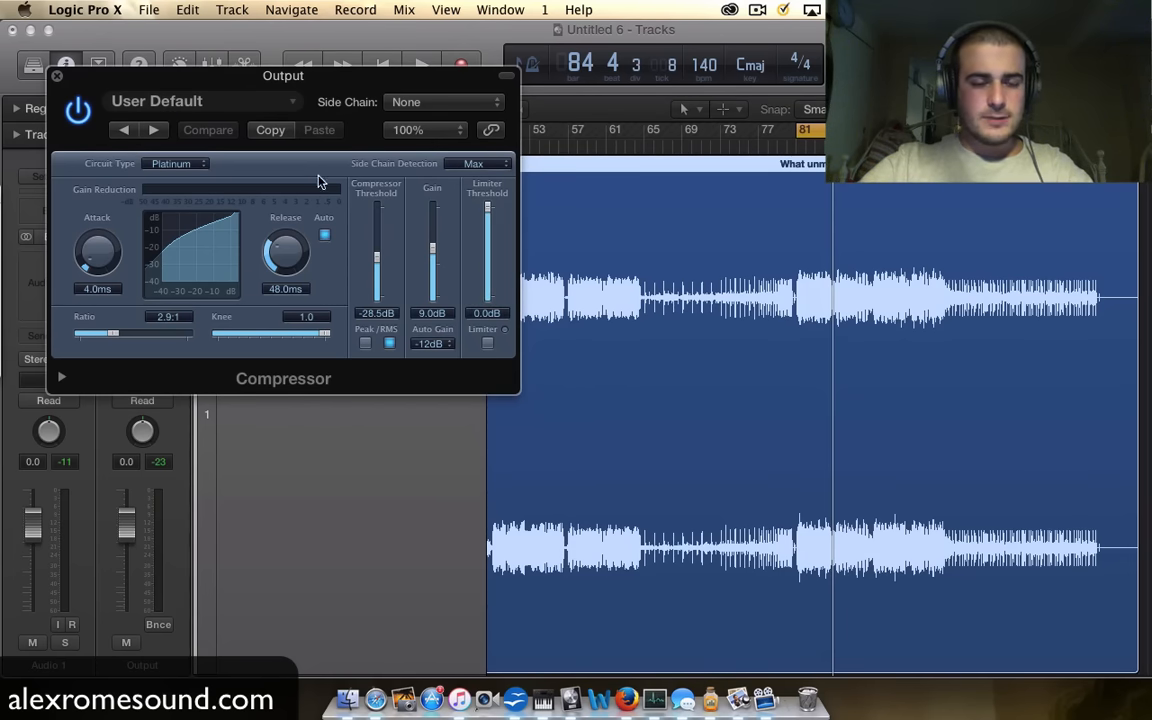
key(space)
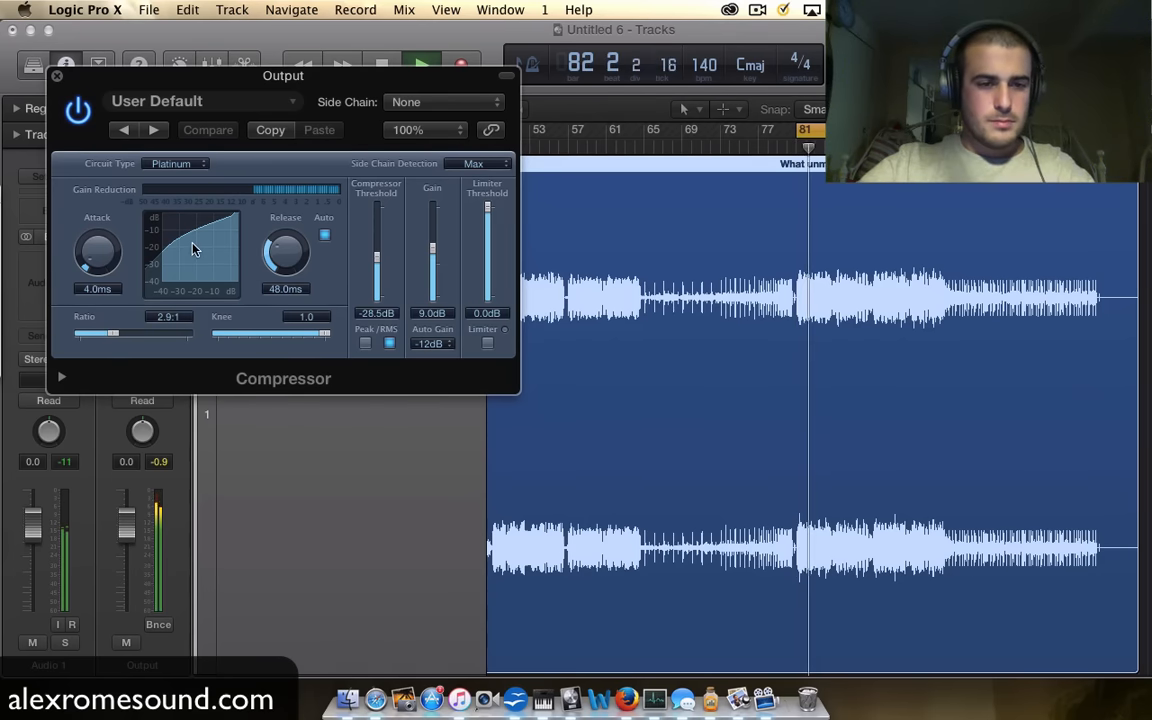
drag(378, 258, 378, 250)
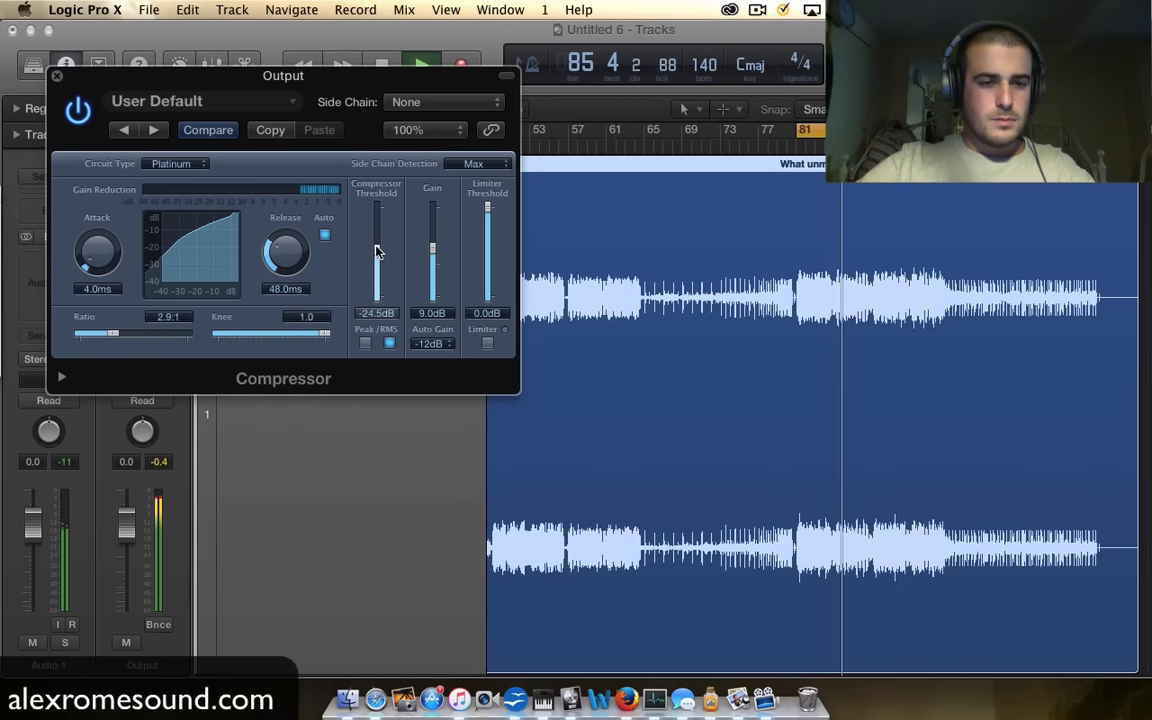
key(space)
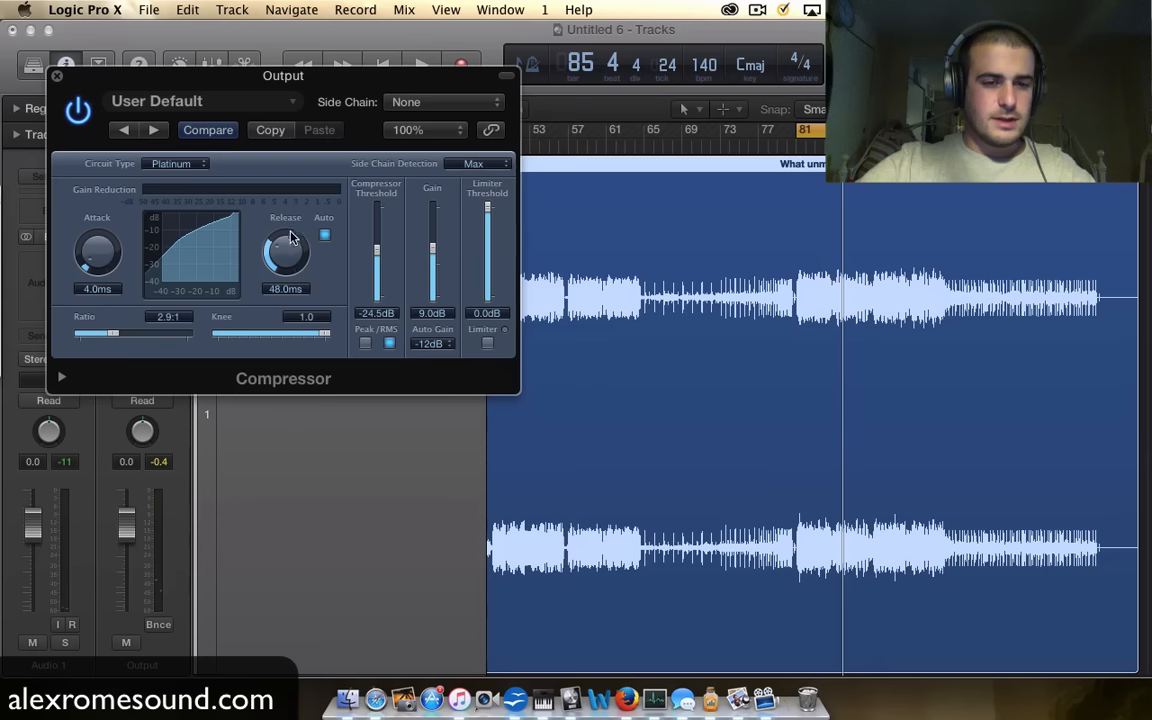
Step: Try different Compressor release times, ending at 8.9 ms, and audition the loop with that setting
drag(291, 237, 288, 226)
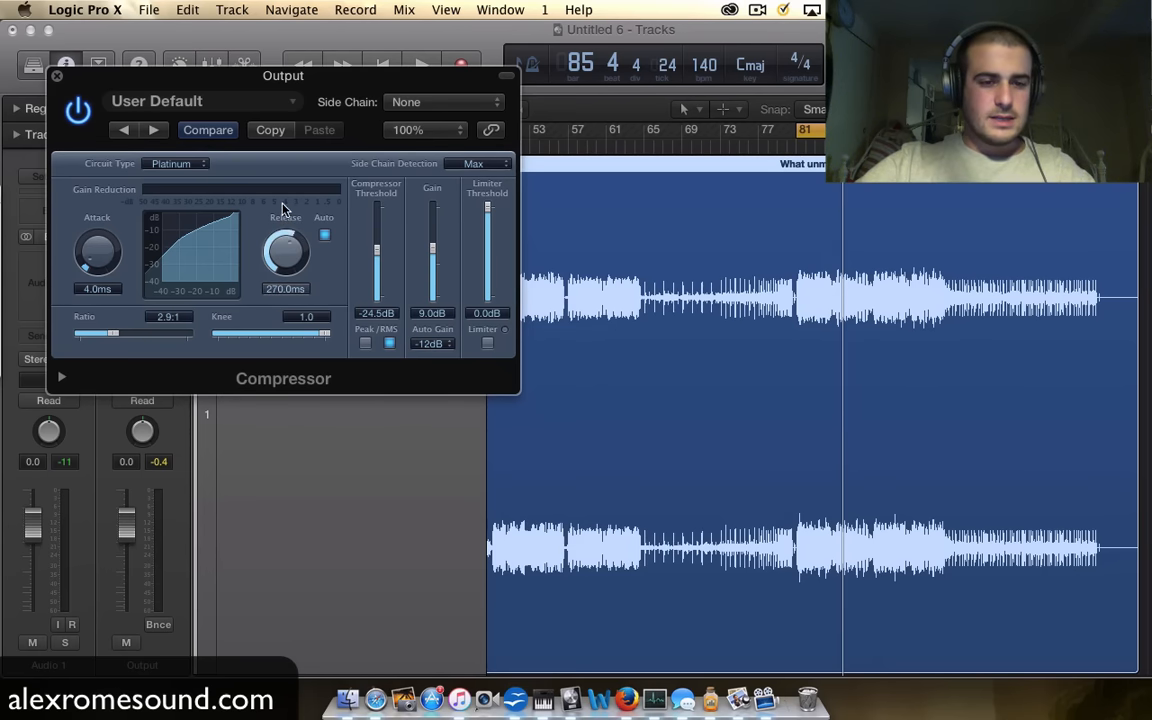
drag(280, 230, 281, 249)
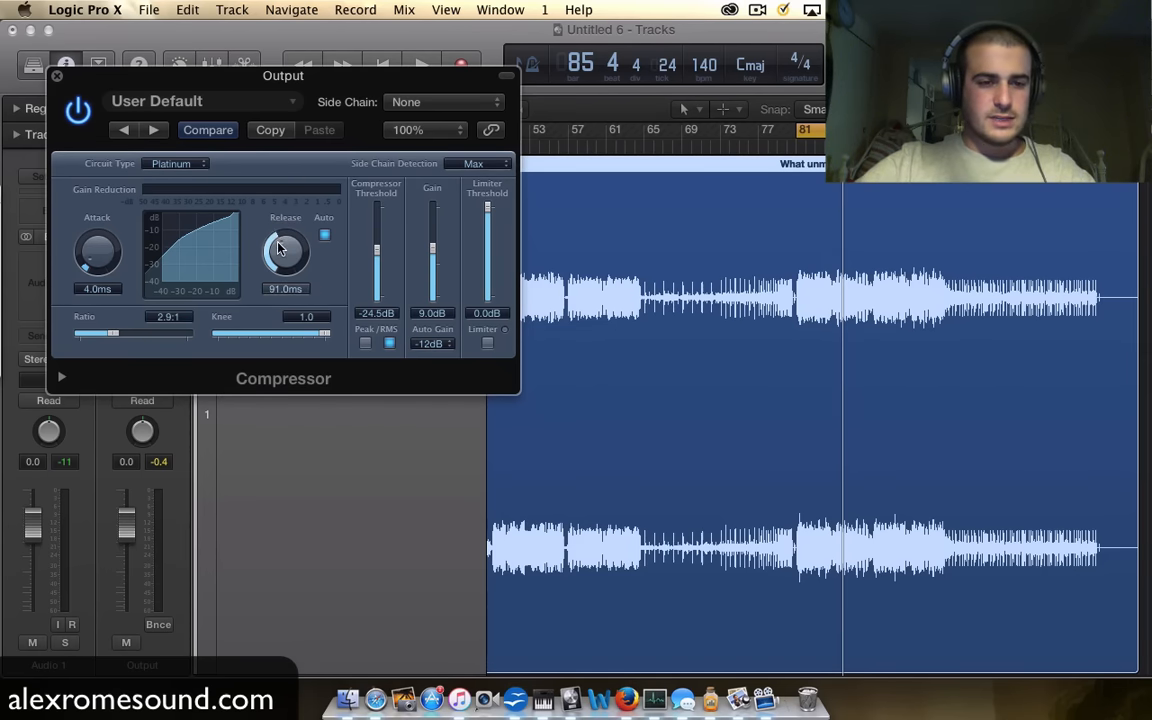
key(space)
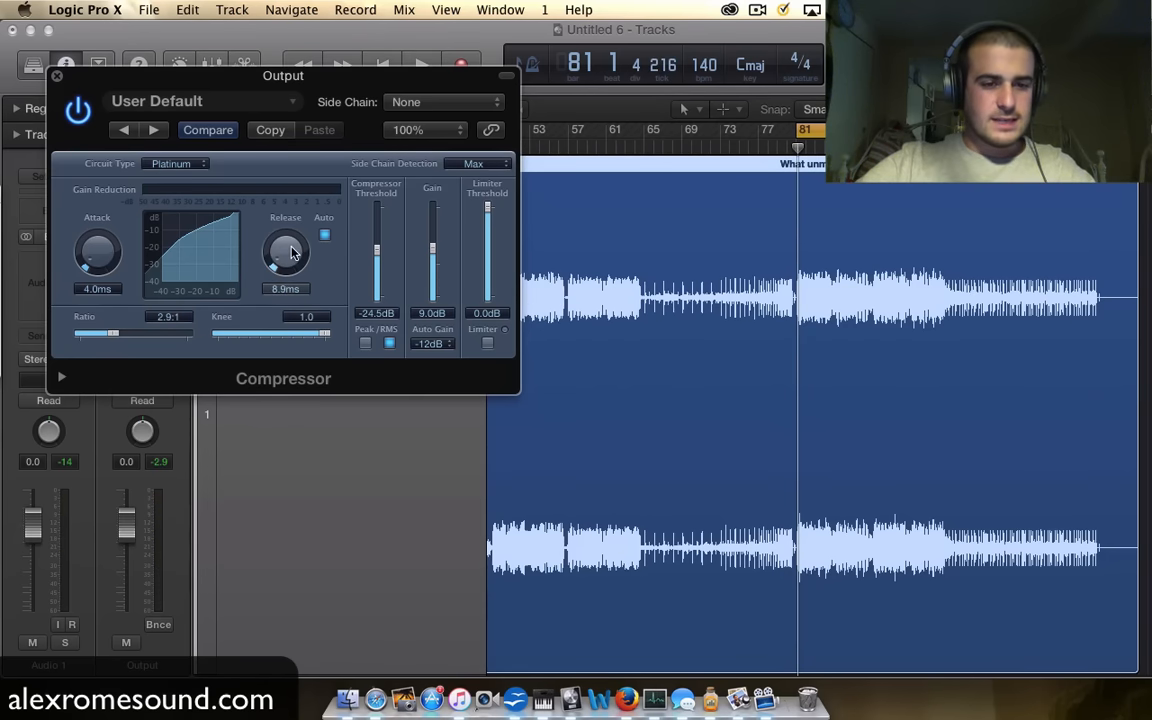
key(space)
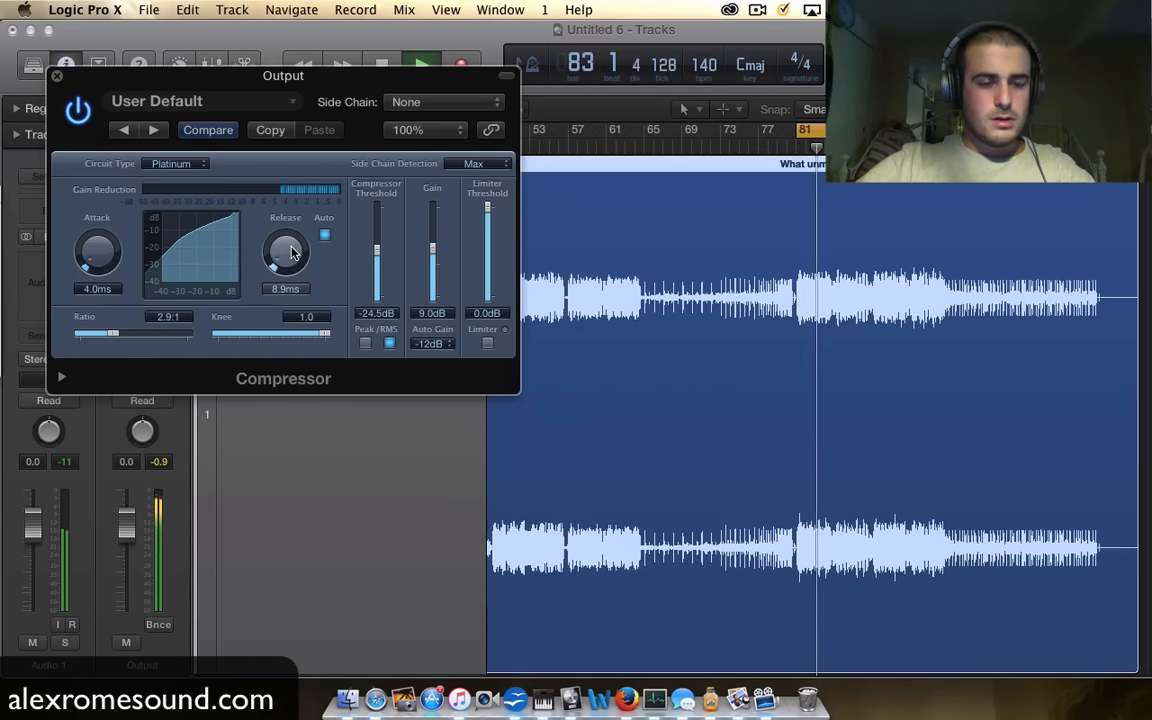
key(space)
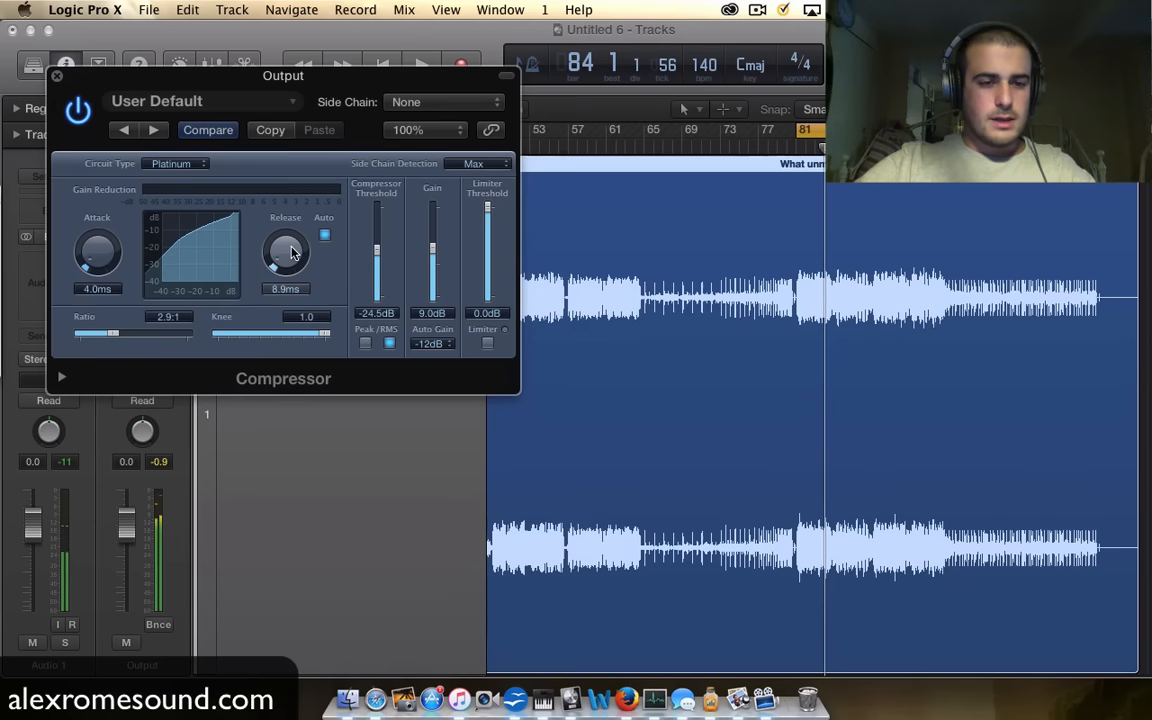
Step: Compare the loop with the Compressor's release at 4200 ms and 6.3 ms, and set the release to 740 ms
drag(291, 253, 294, 123)
key(space)
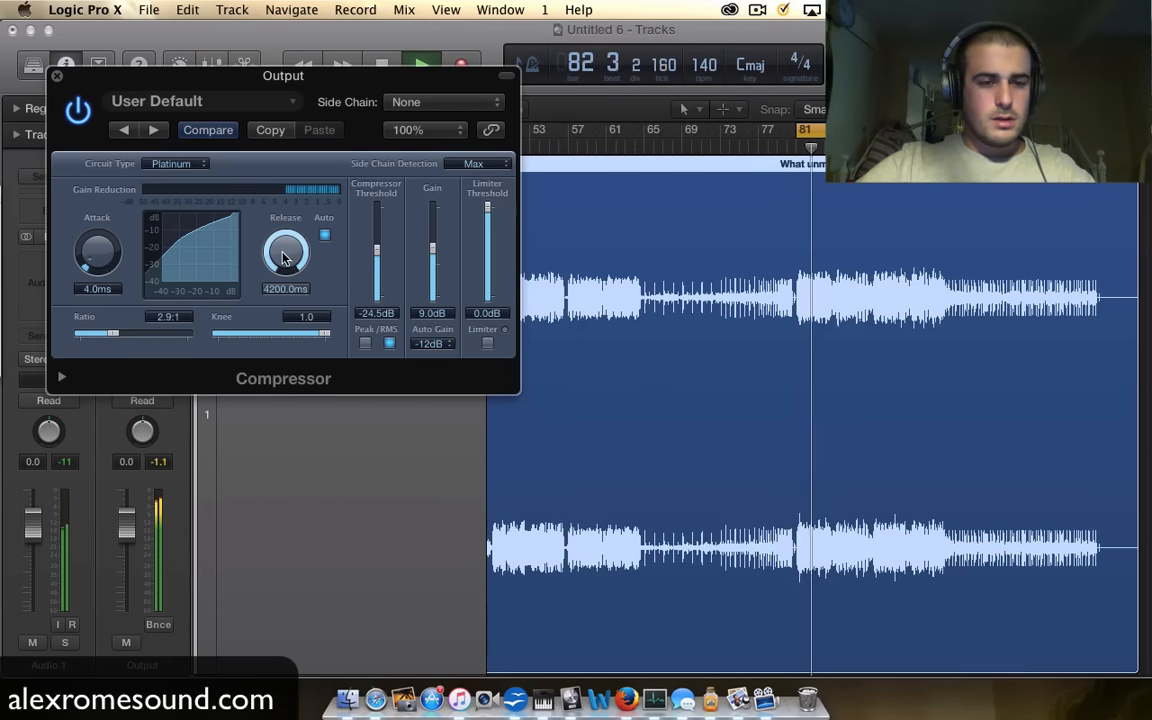
drag(284, 258, 284, 334)
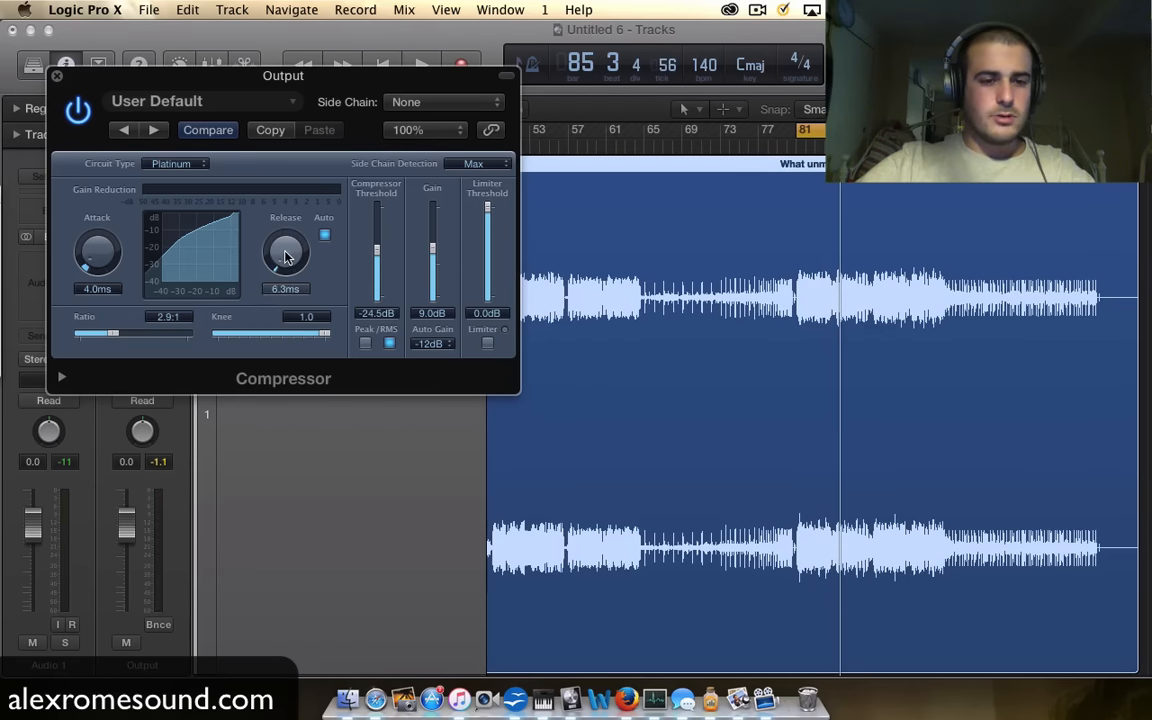
key(space)
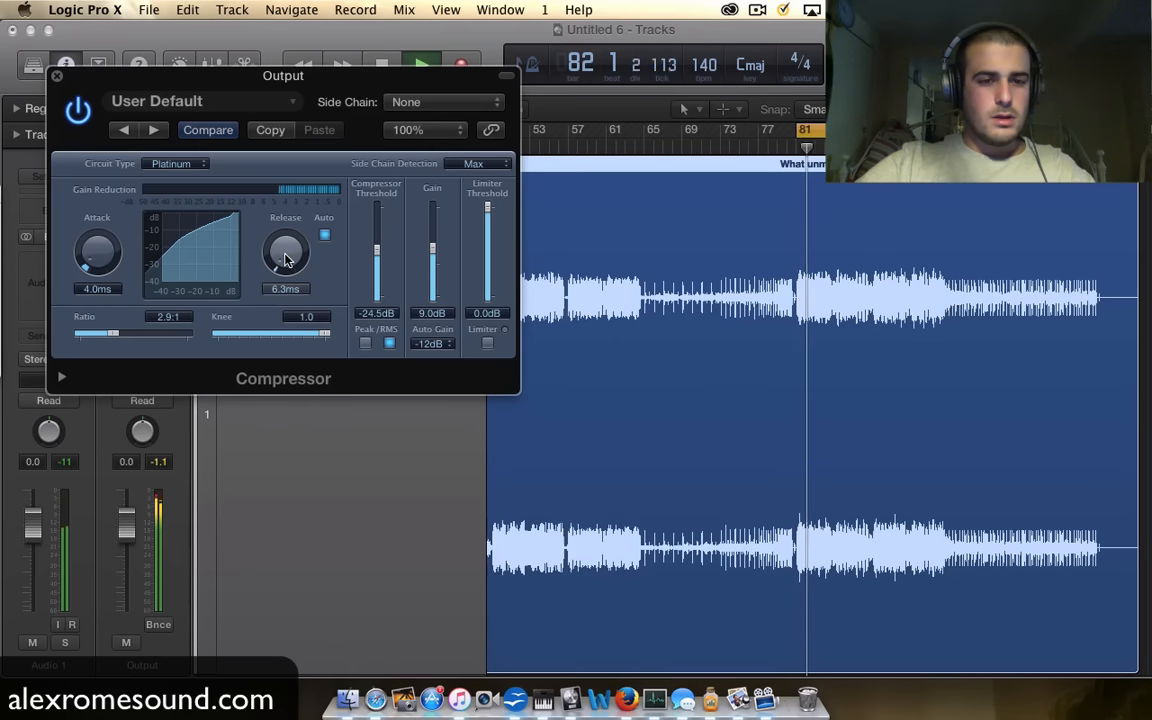
key(space)
drag(285, 257, 299, 161)
key(space)
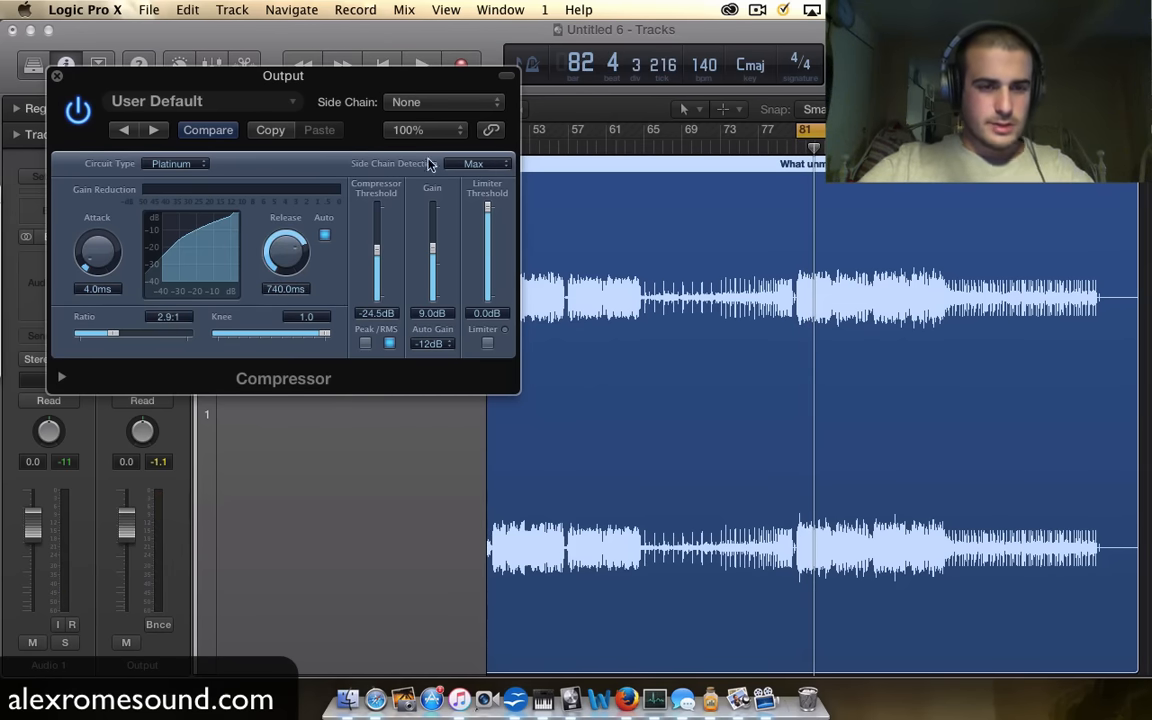
Step: Turn off the Compressor's automatic release, set the release to 5000 ms and audition the loop
click(57, 76)
click(125, 250)
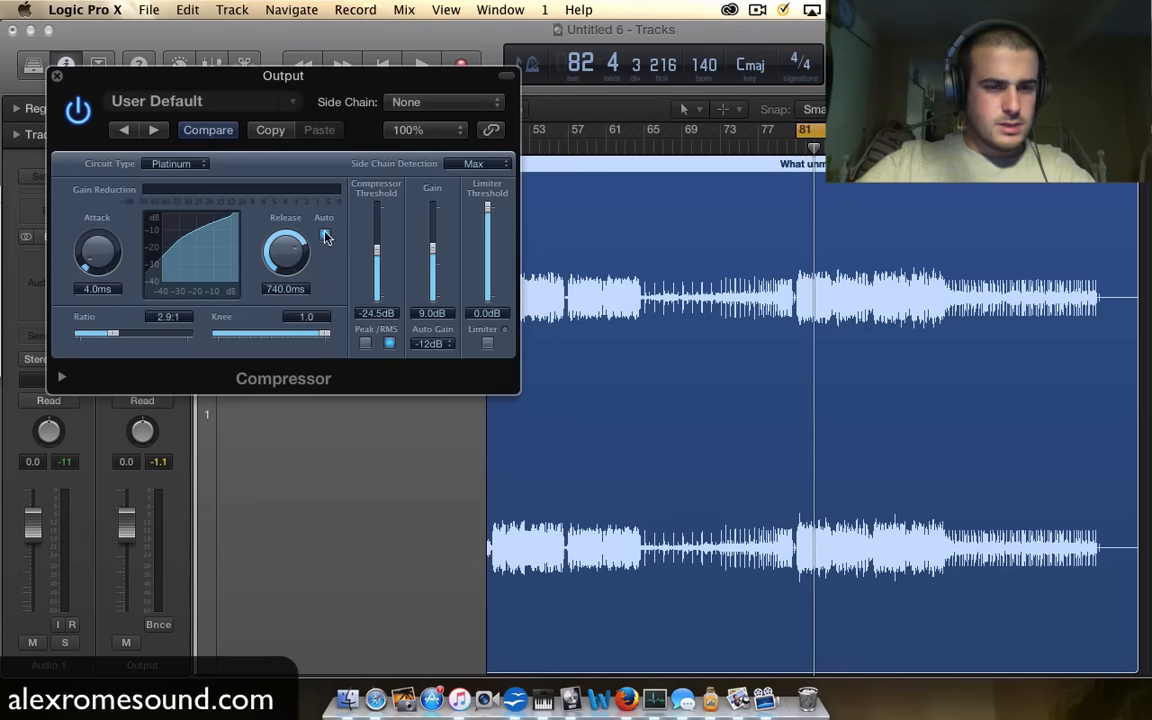
click(325, 236)
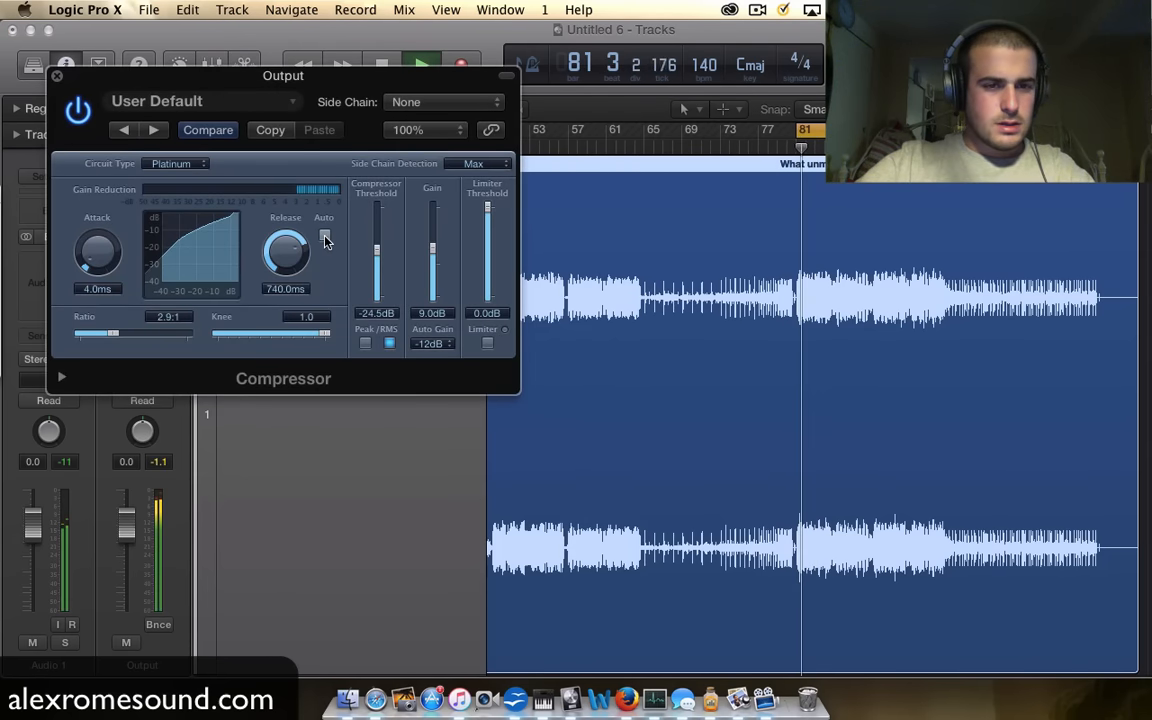
drag(295, 244, 290, 51)
key(space)
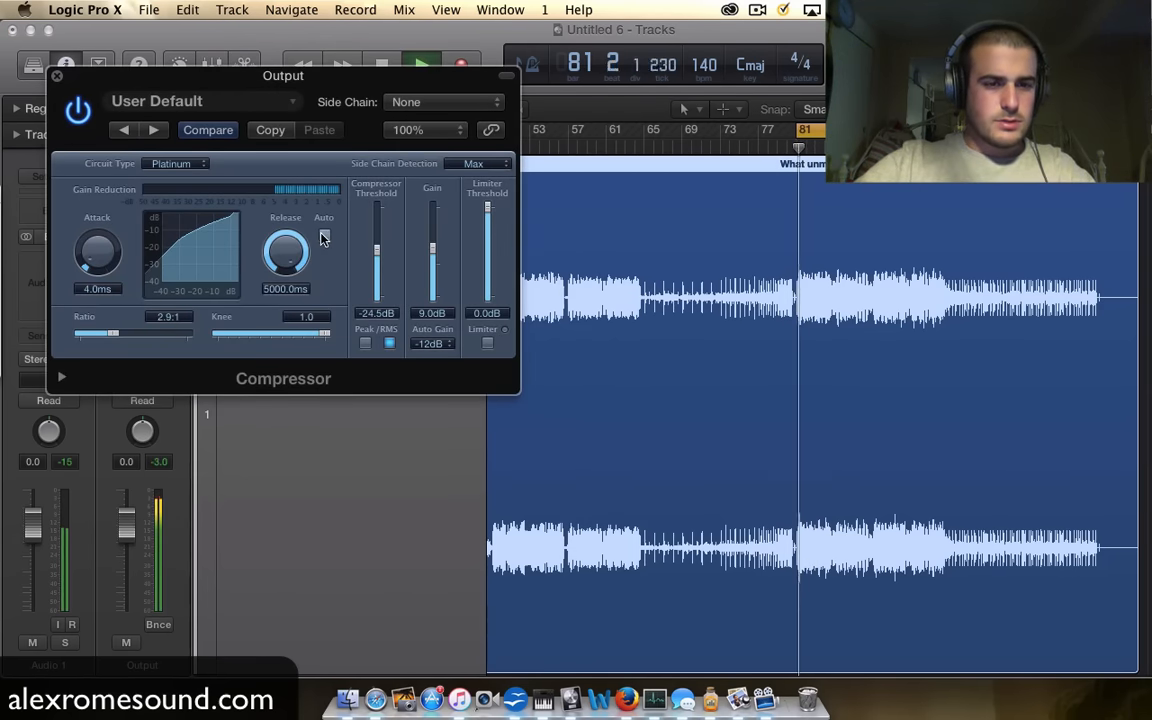
Step: Turn the Compressor's automatic release back on, compare the loop at 5 ms and 5000 ms release, and restore 740 ms
click(324, 236)
drag(286, 251, 282, 440)
key(space)
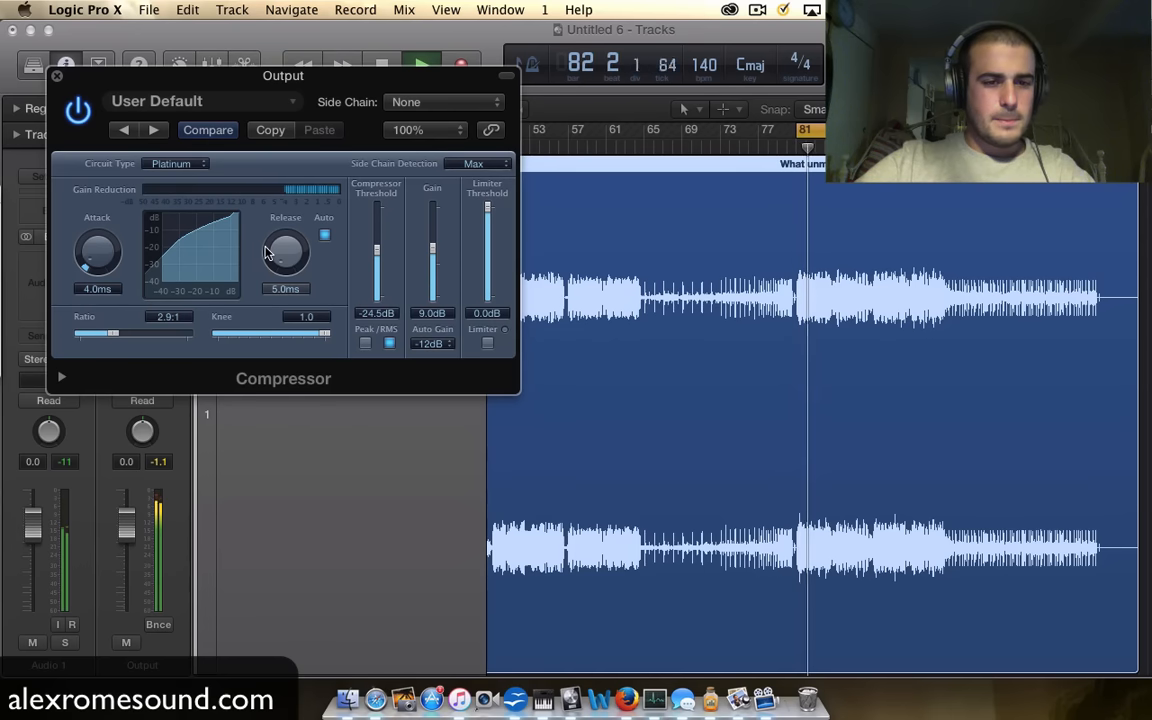
drag(266, 252, 279, 28)
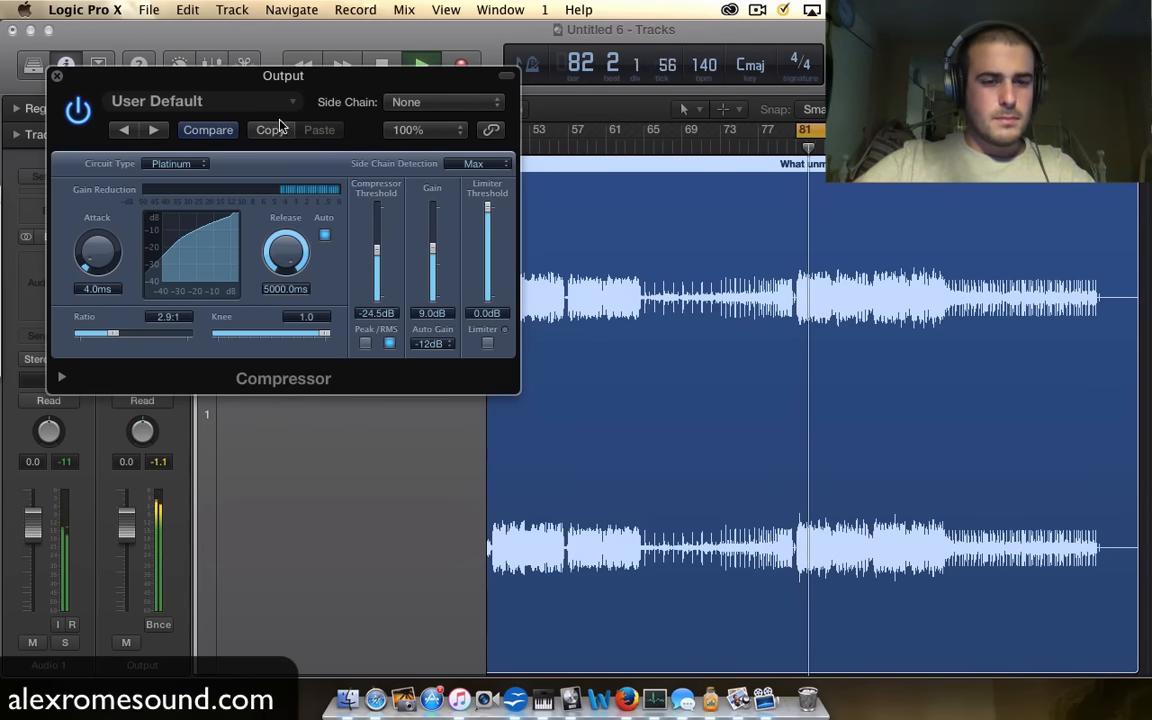
drag(287, 248, 289, 287)
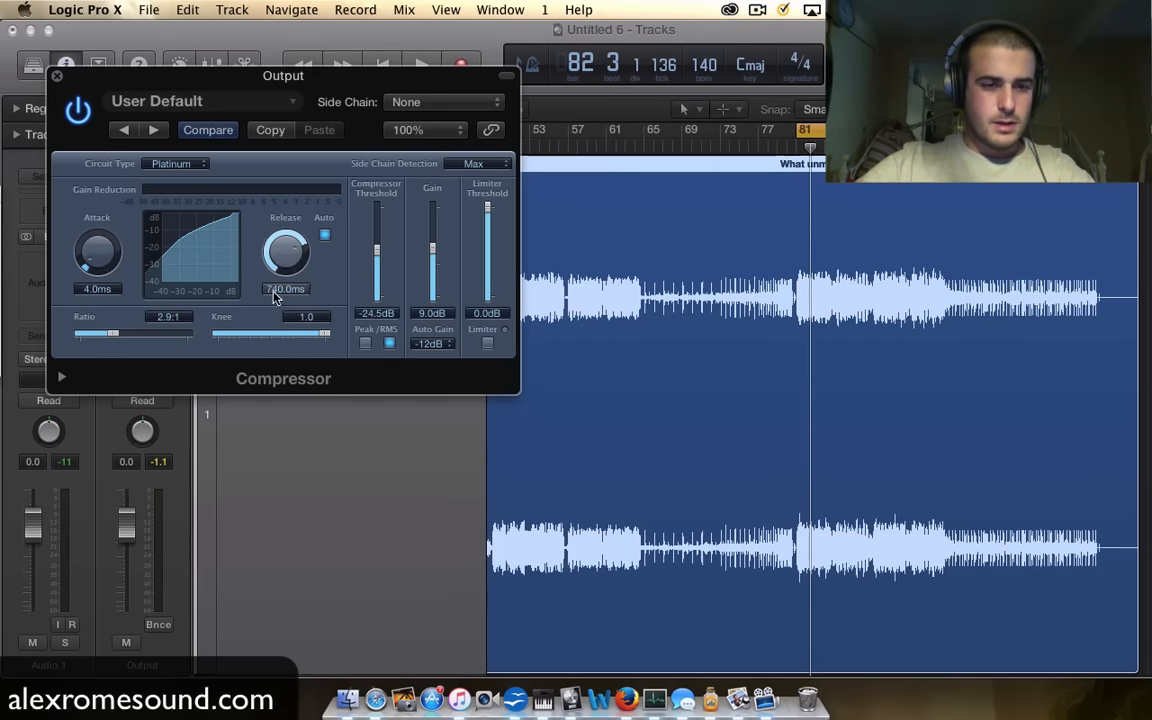
Step: Close the Compressor window and add a stereo Limiter to the Output channel's second slot, swapping it with AdLimit
click(57, 76)
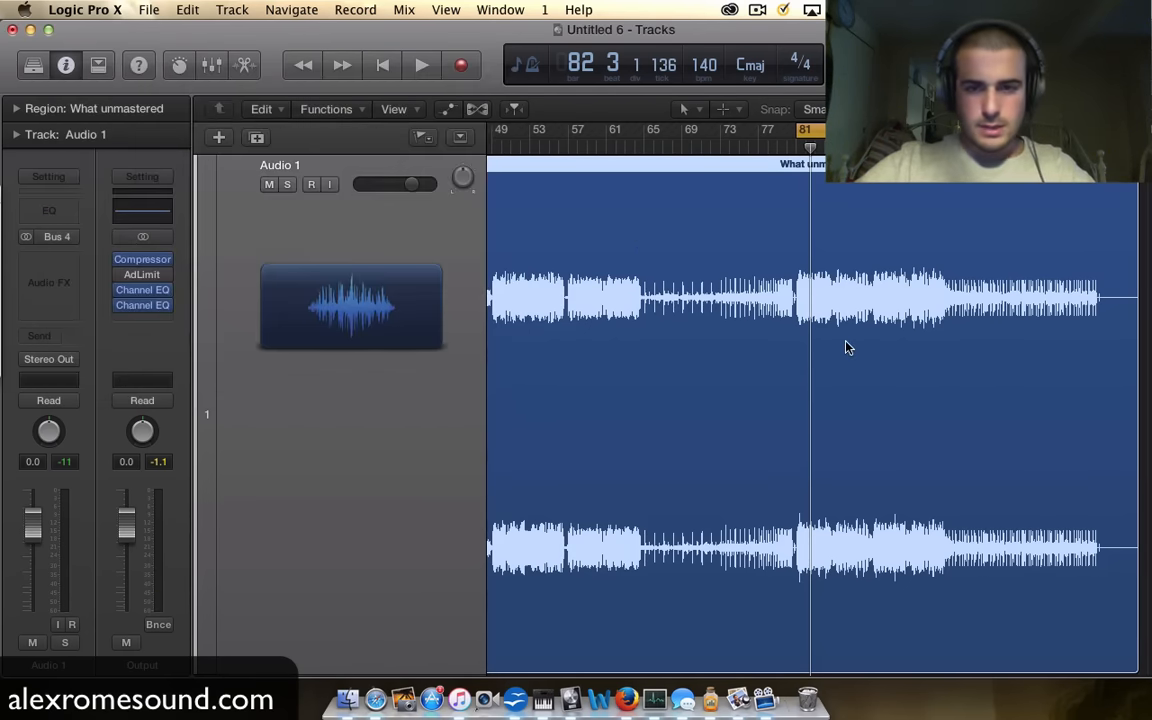
key(super+Right)
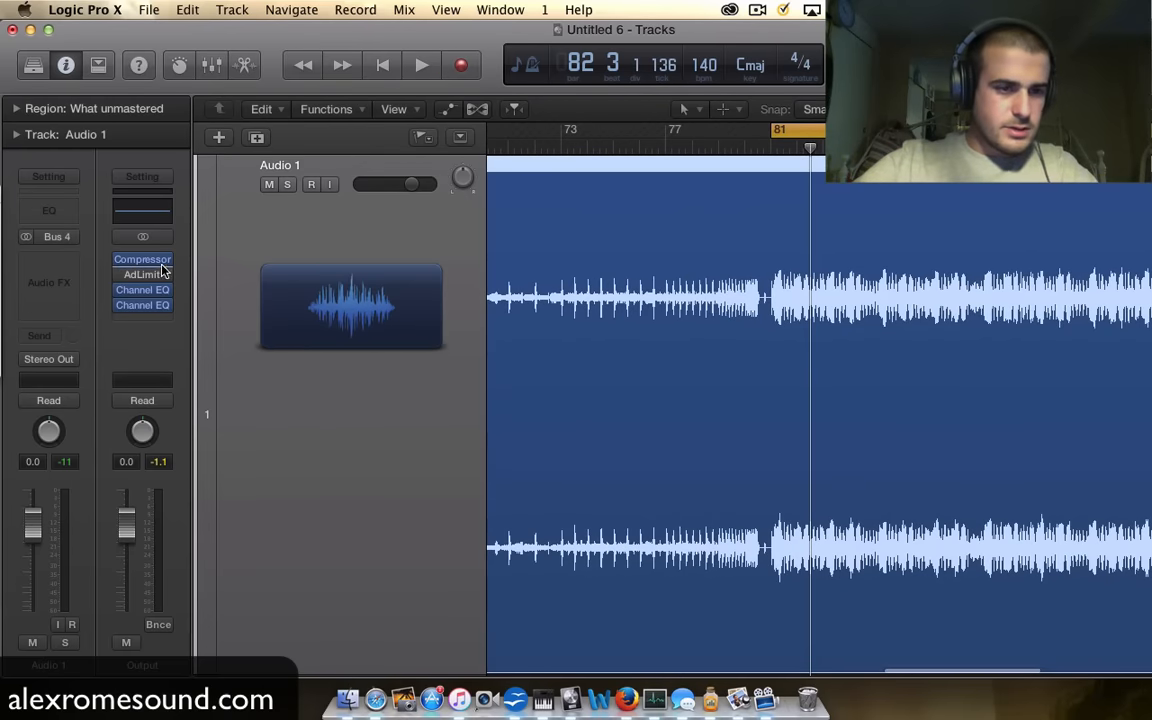
click(140, 322)
mouse_move(156, 395)
mouse_move(350, 410)
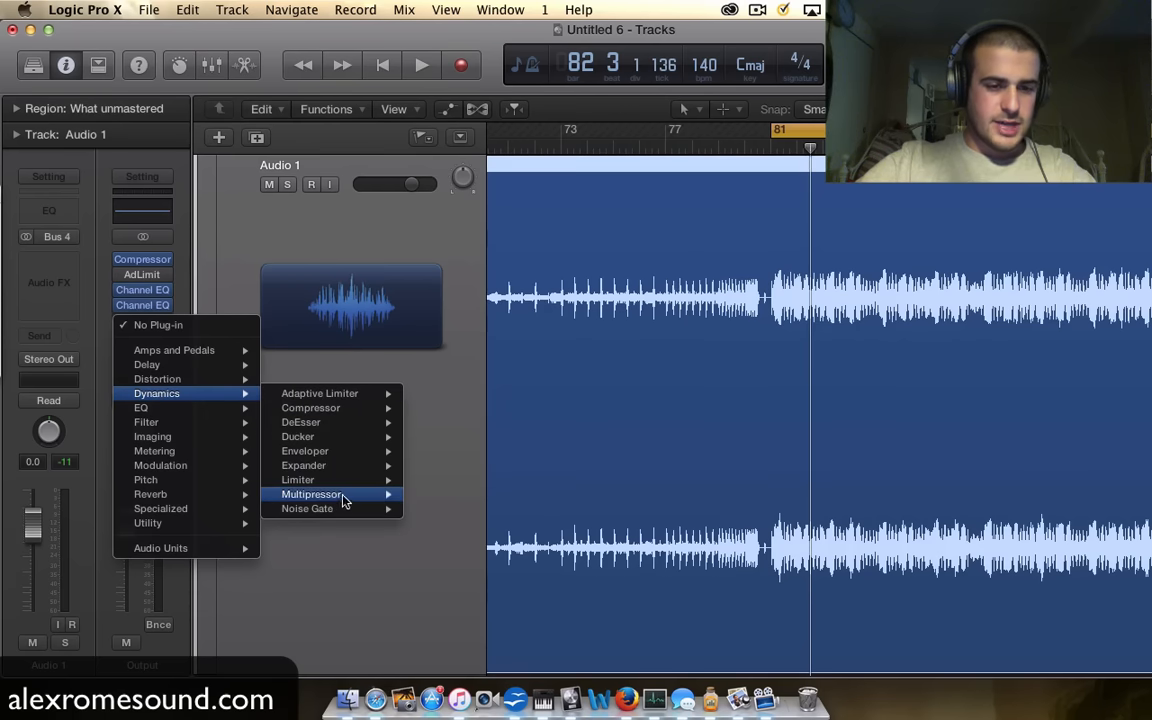
mouse_move(360, 485)
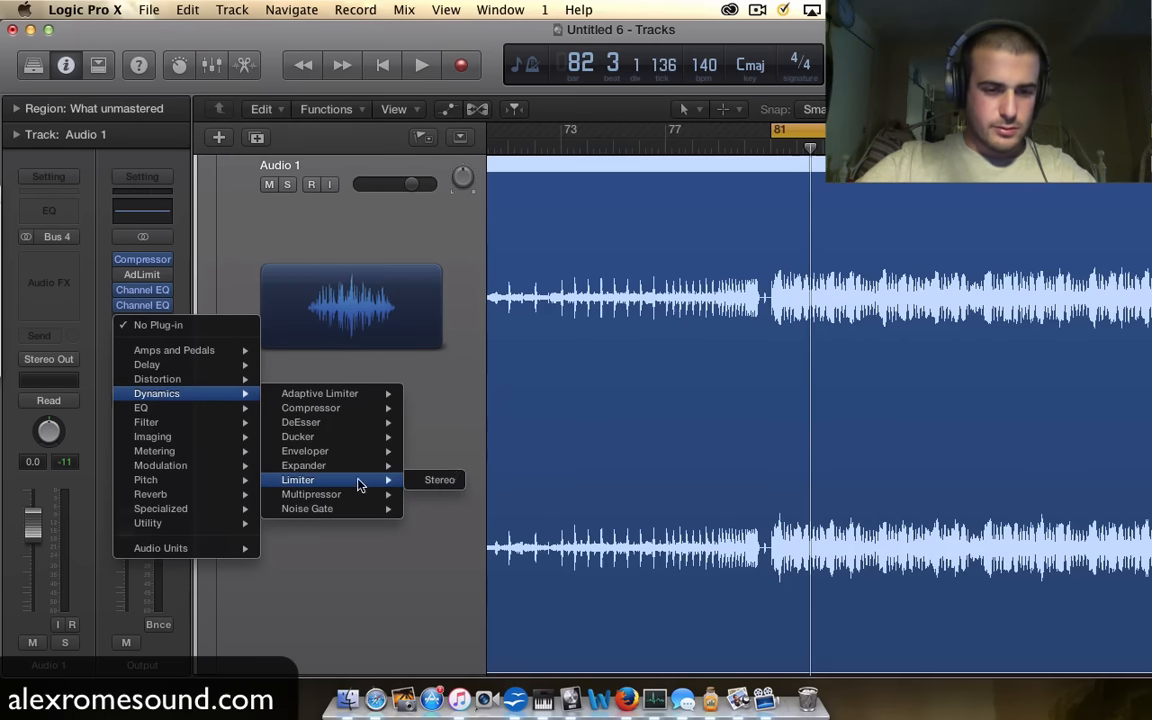
click(455, 481)
click(51, 65)
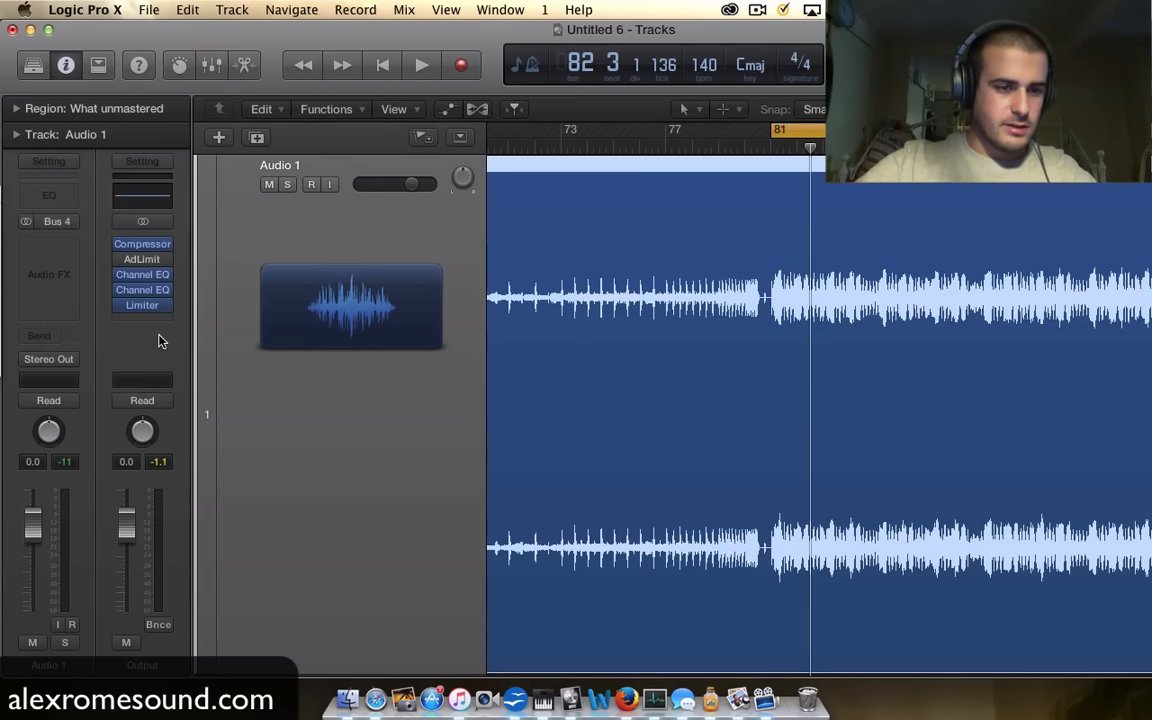
drag(147, 308, 147, 260)
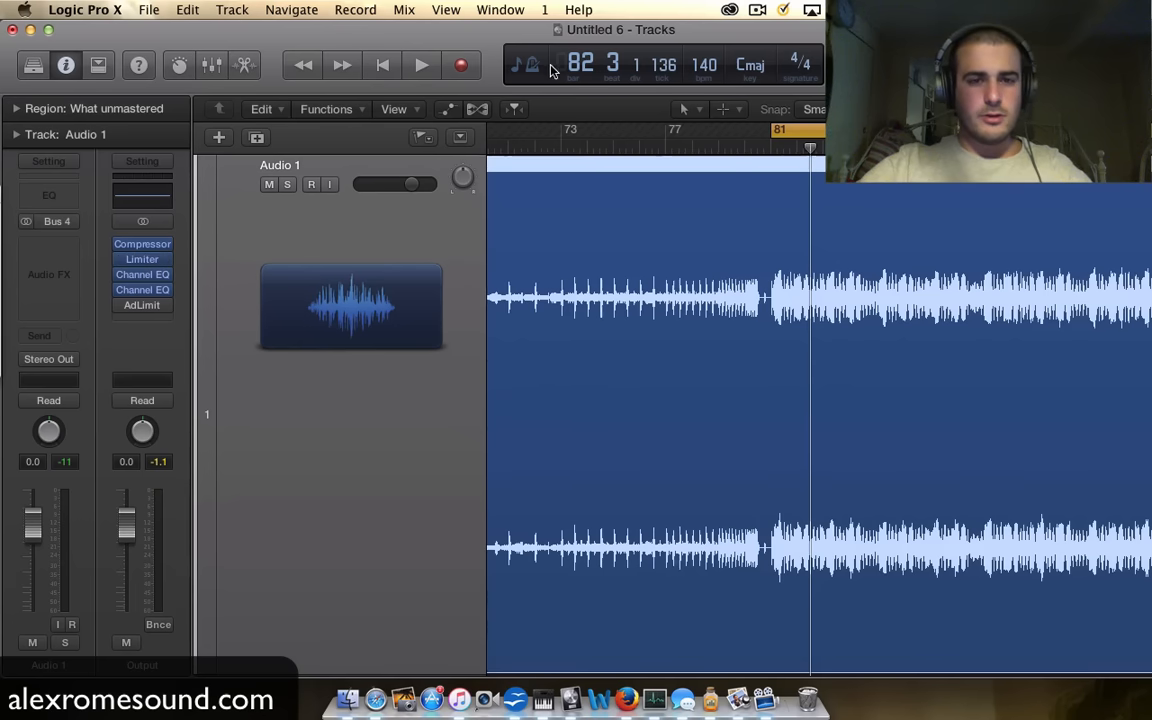
click(758, 9)
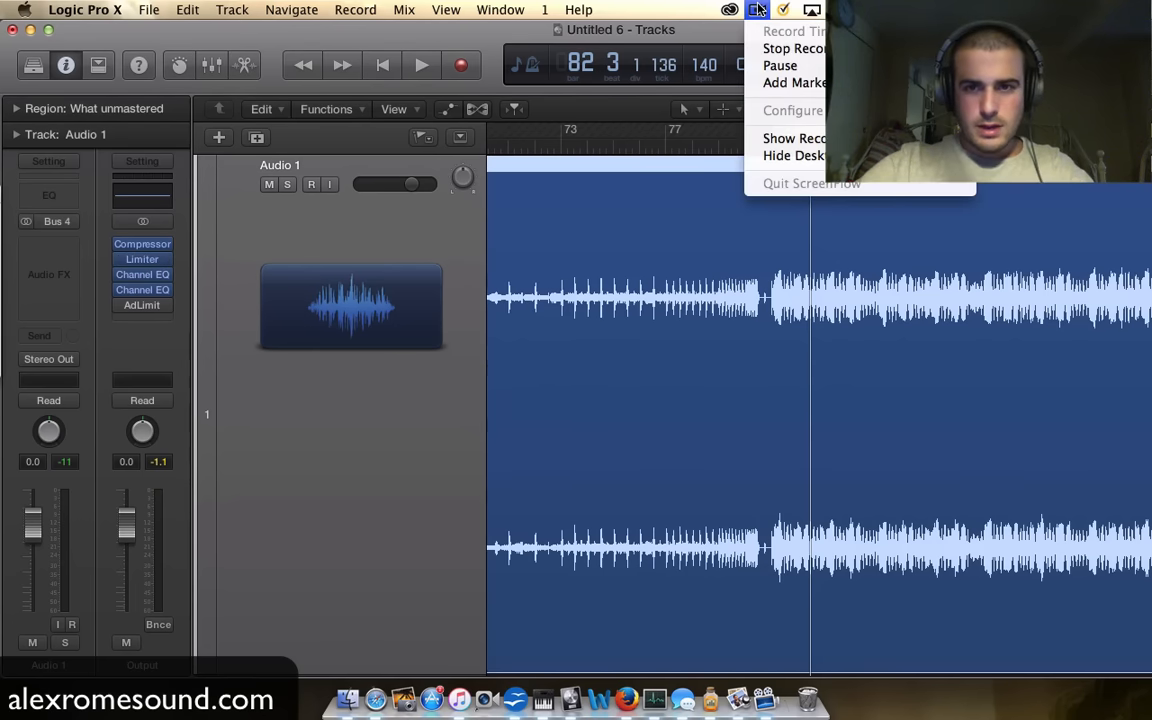
click(377, 472)
Step: Open the Output channel's Limiter, set its output level to -0.1 dB and audition the track
click(141, 259)
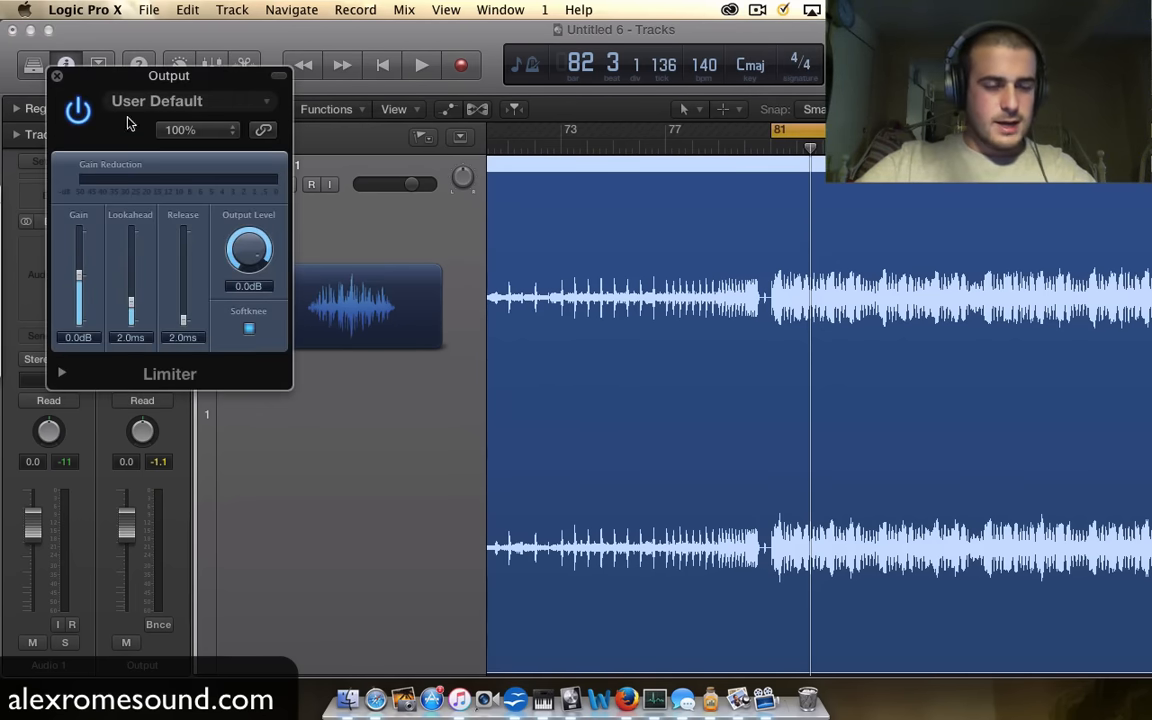
drag(150, 80, 375, 80)
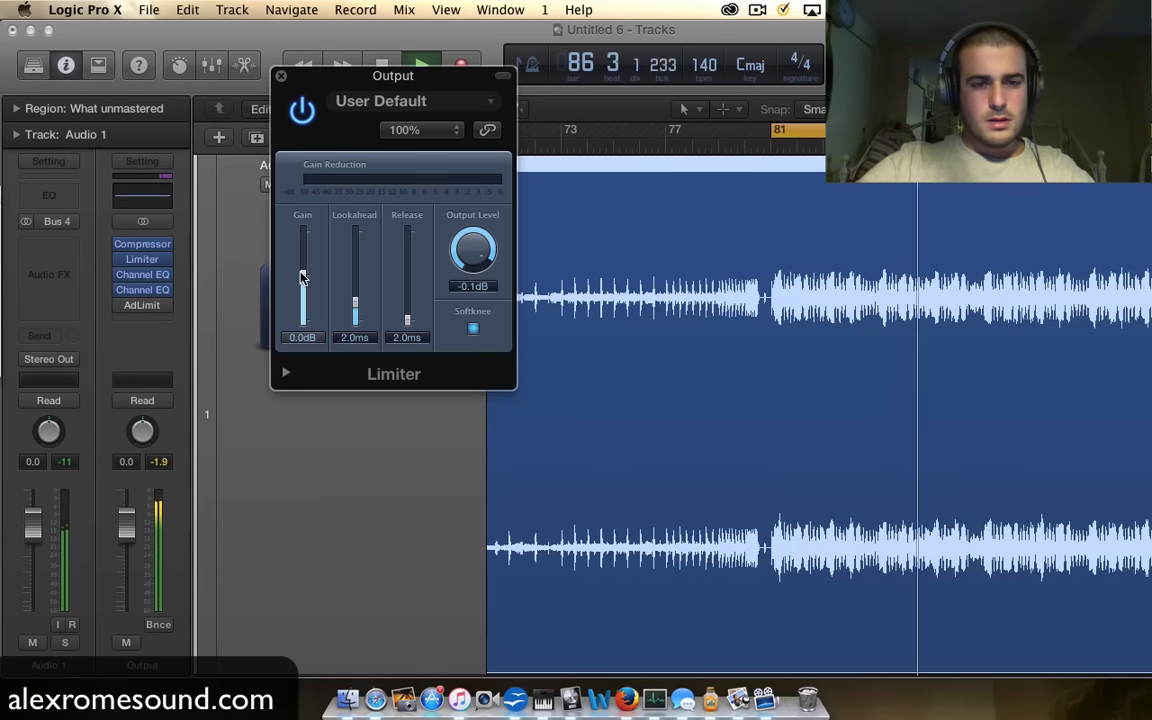
key(space)
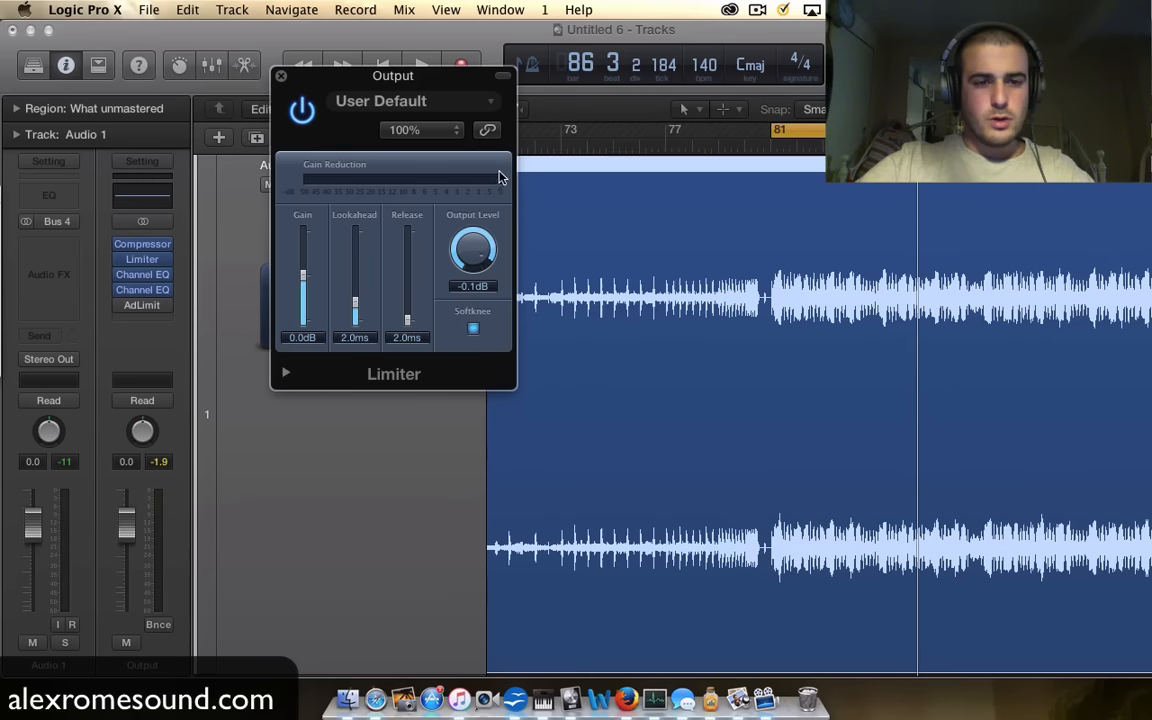
Step: Raise the Limiter's gain to +4.0 dB, audition the result and close the plug-in window
drag(303, 276, 306, 264)
key(space)
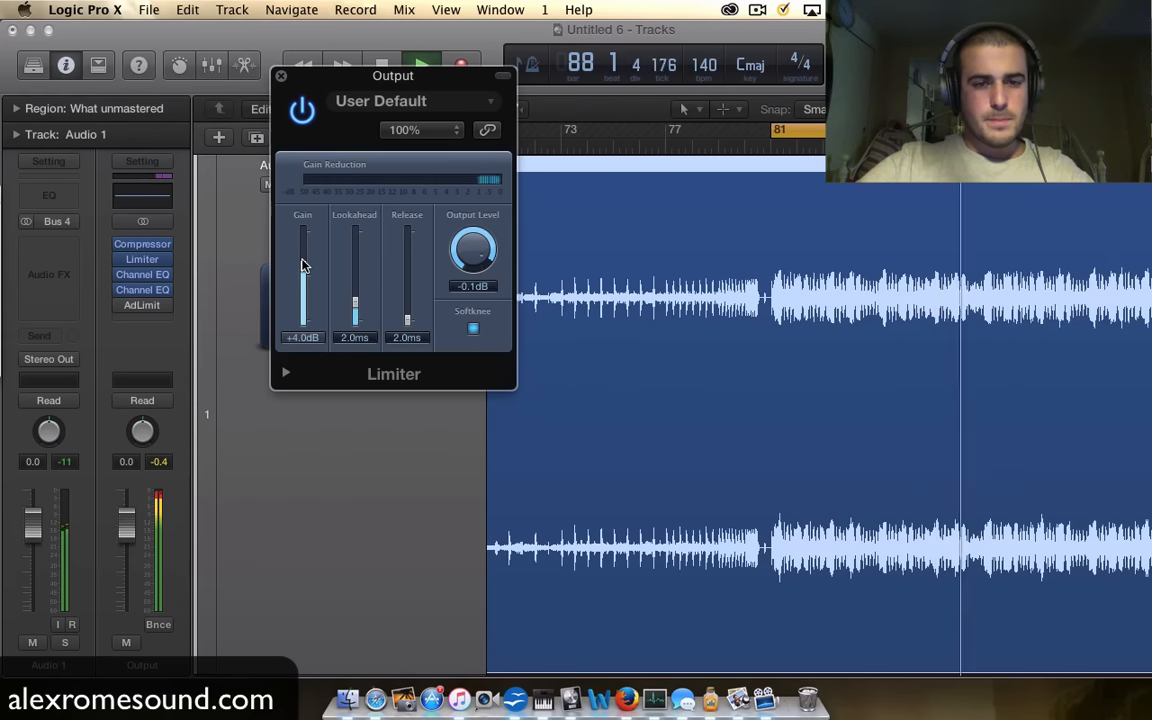
key(space)
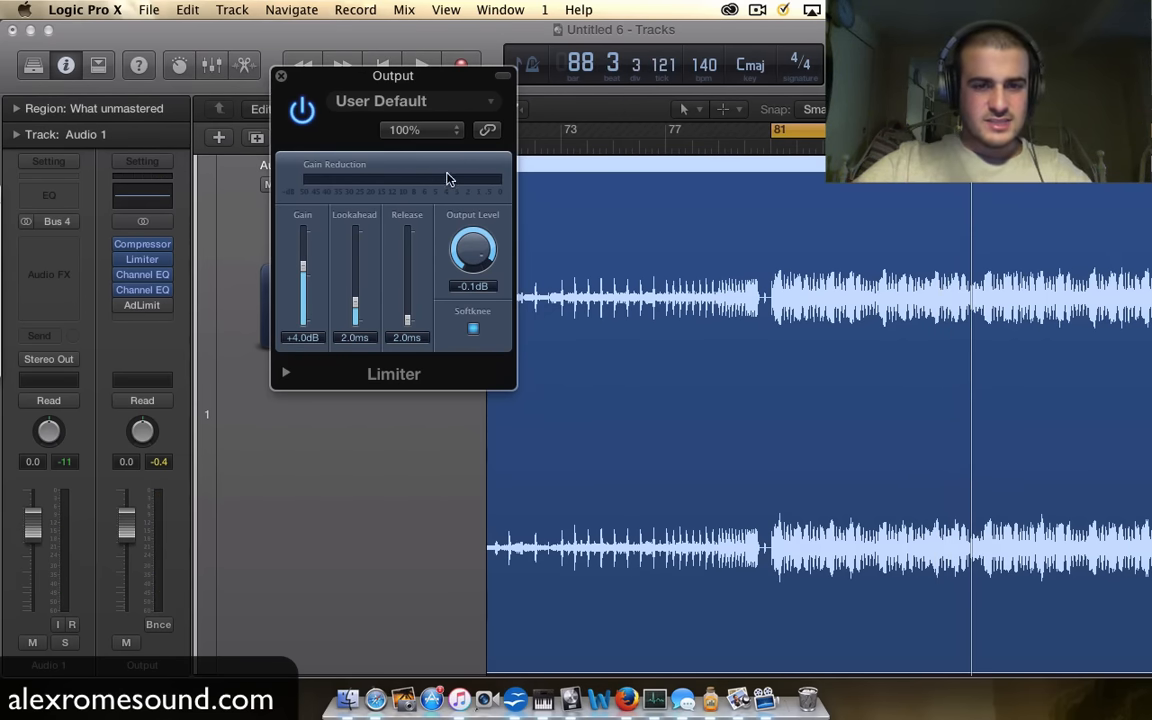
click(282, 77)
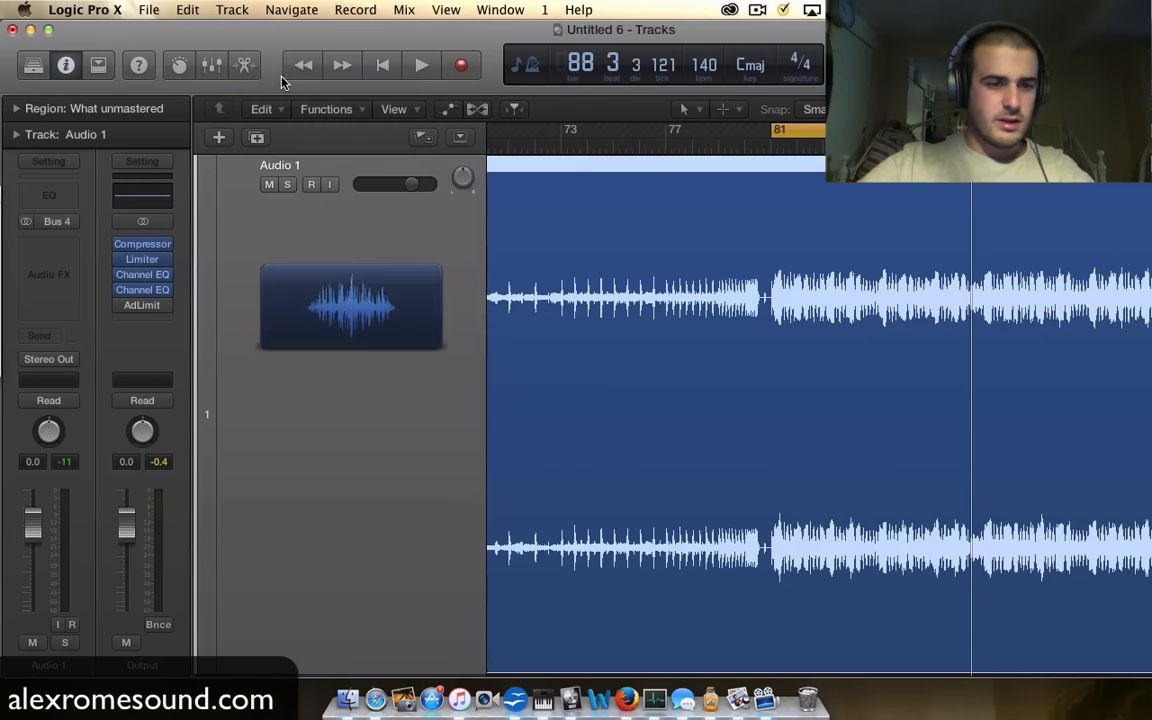
click(166, 310)
click(150, 311)
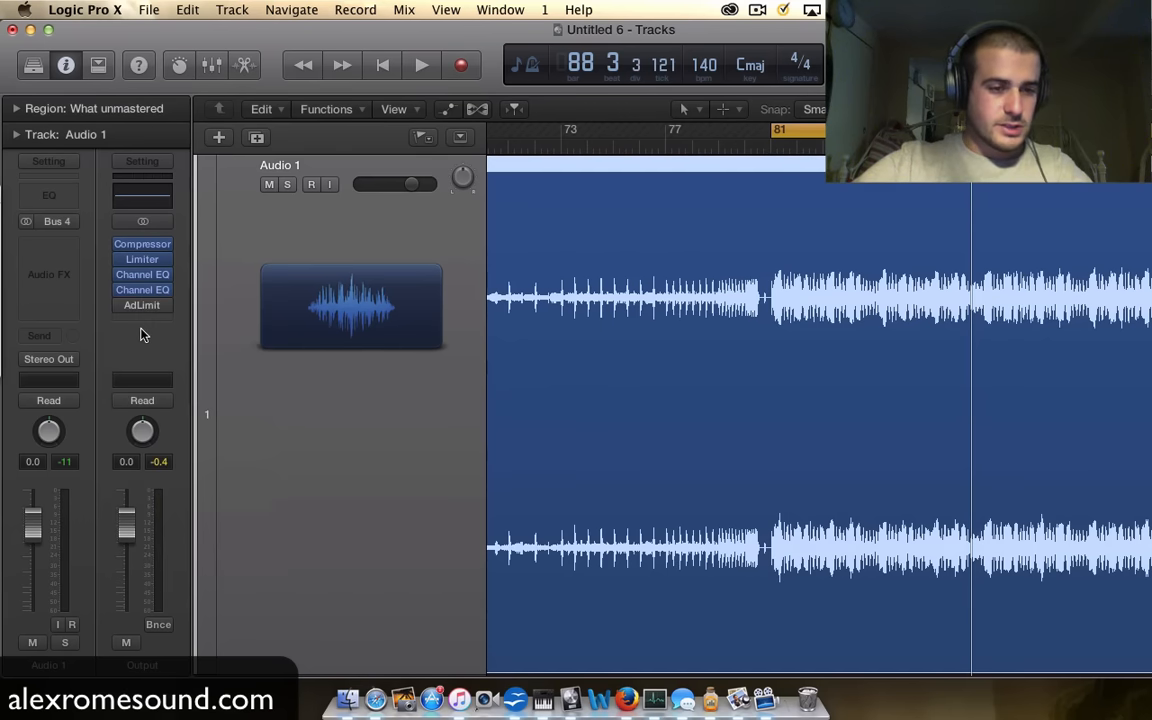
Step: Move the Adaptive Limiter to the second Output insert slot, swapping it with the Limiter, and open its settings clear of the channel strips
drag(142, 305, 145, 281)
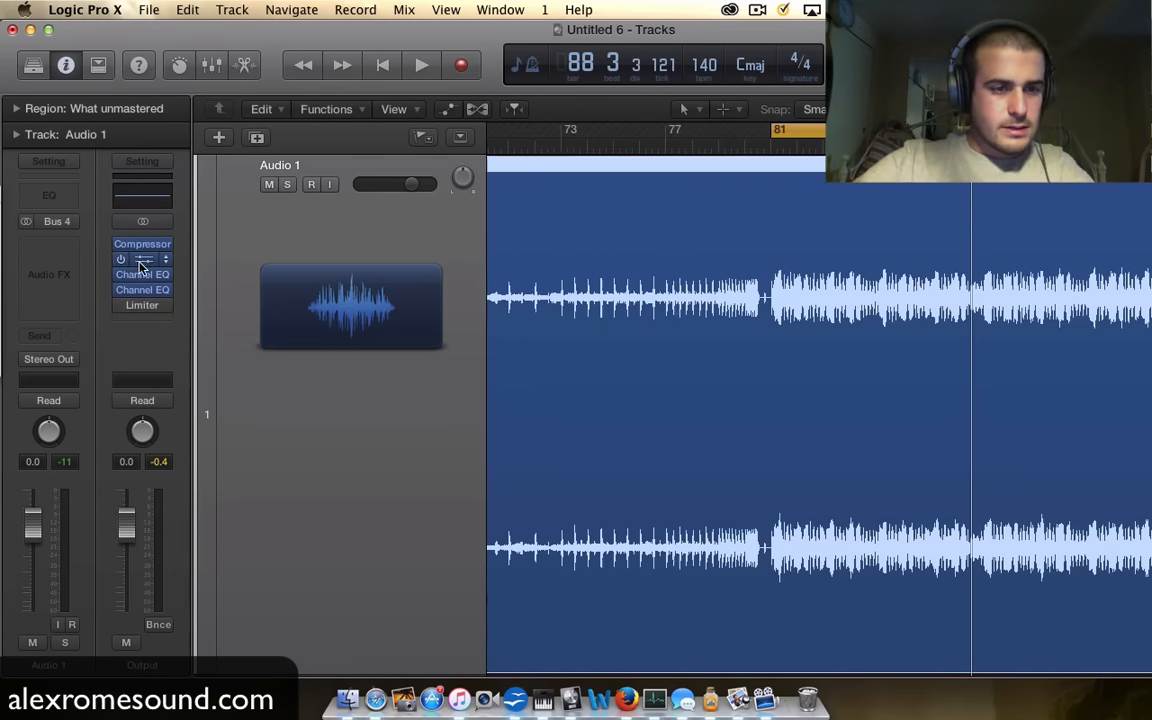
click(142, 262)
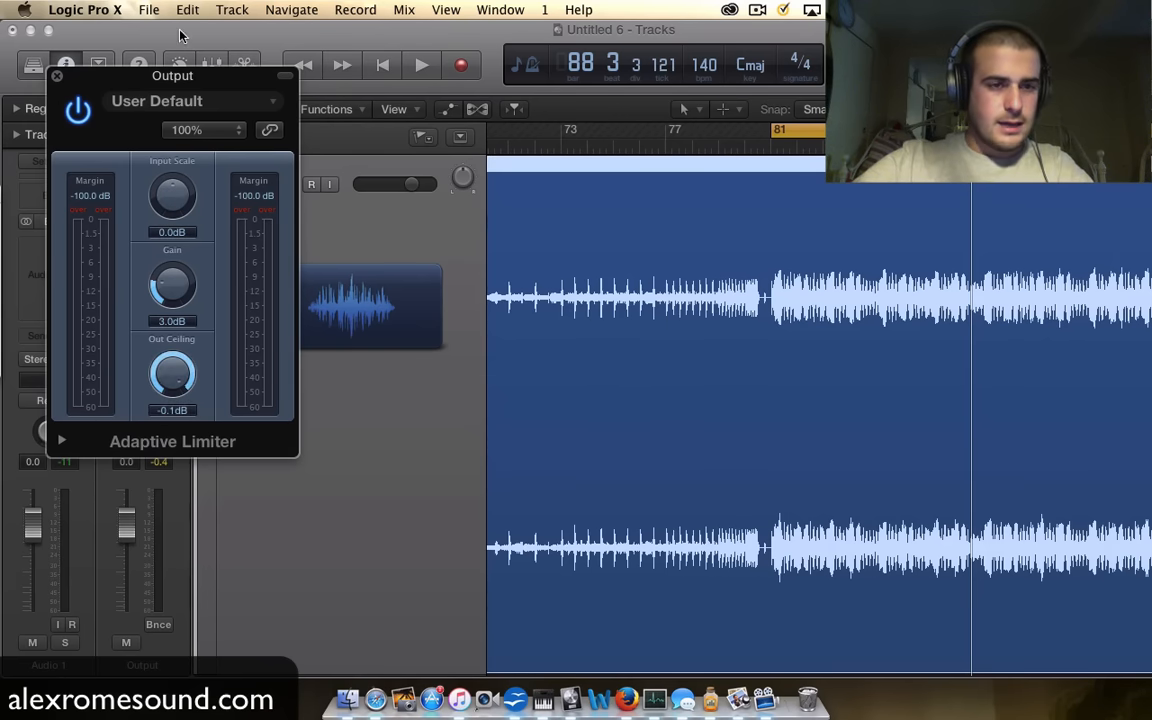
drag(172, 76, 513, 77)
Step: Set the Adaptive Limiter's gain to 5.8 dB during playback, lower the system volume, and close the plug-in
key(space)
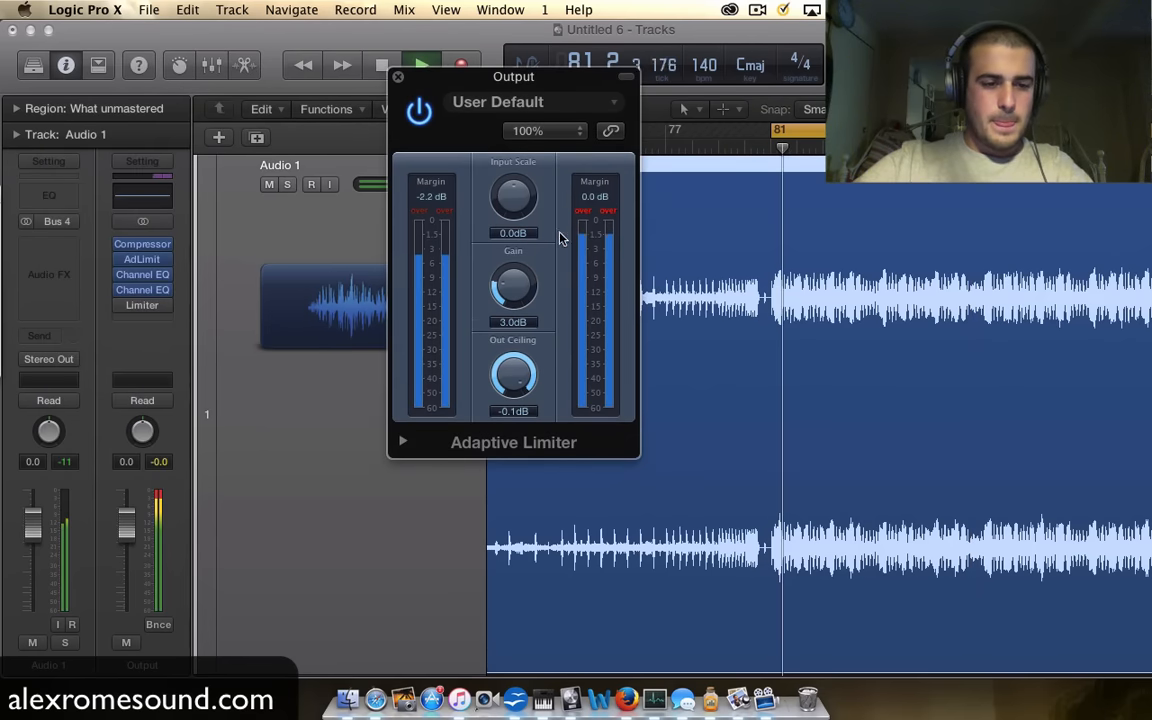
mouse_move(527, 281)
mouse_down()
mouse_move(515, 239)
mouse_move(505, 285)
mouse_up()
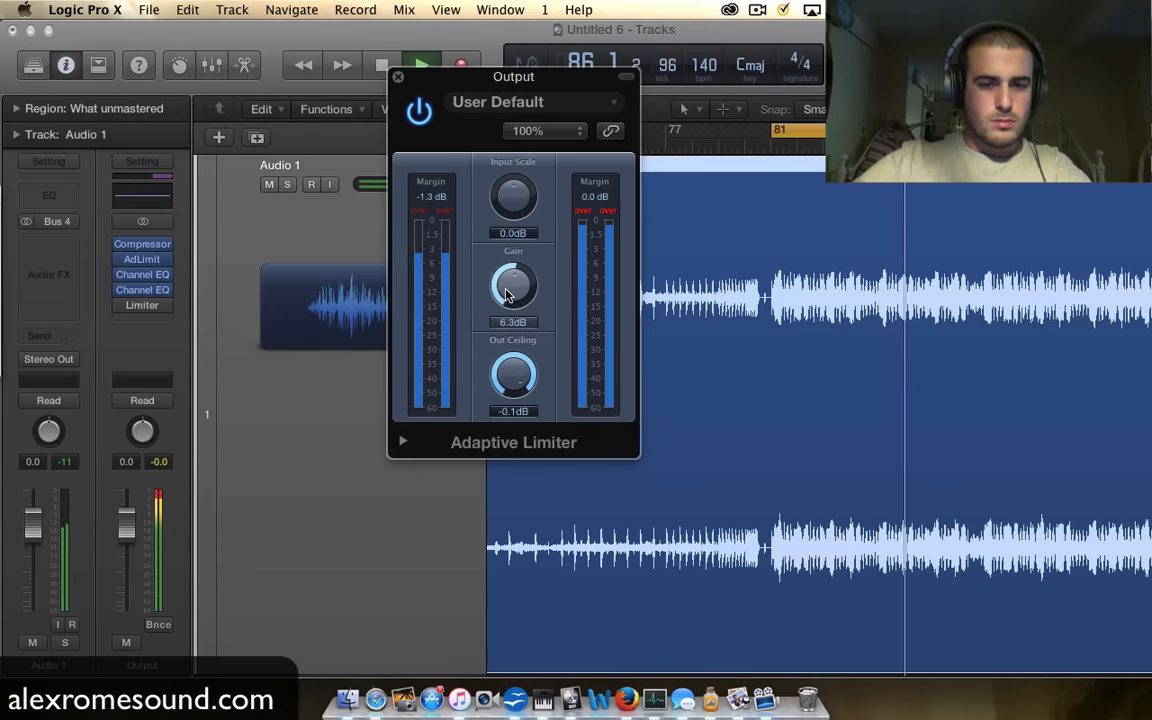
key(XF86AudioLowerVolume)
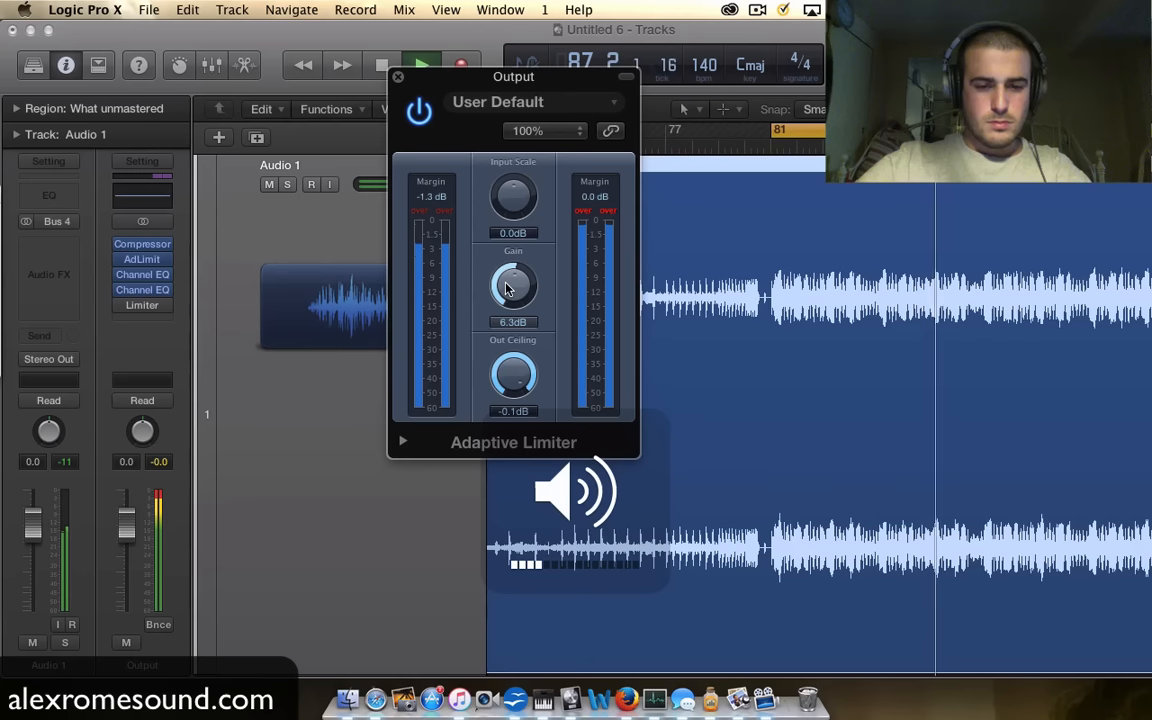
drag(505, 284, 505, 293)
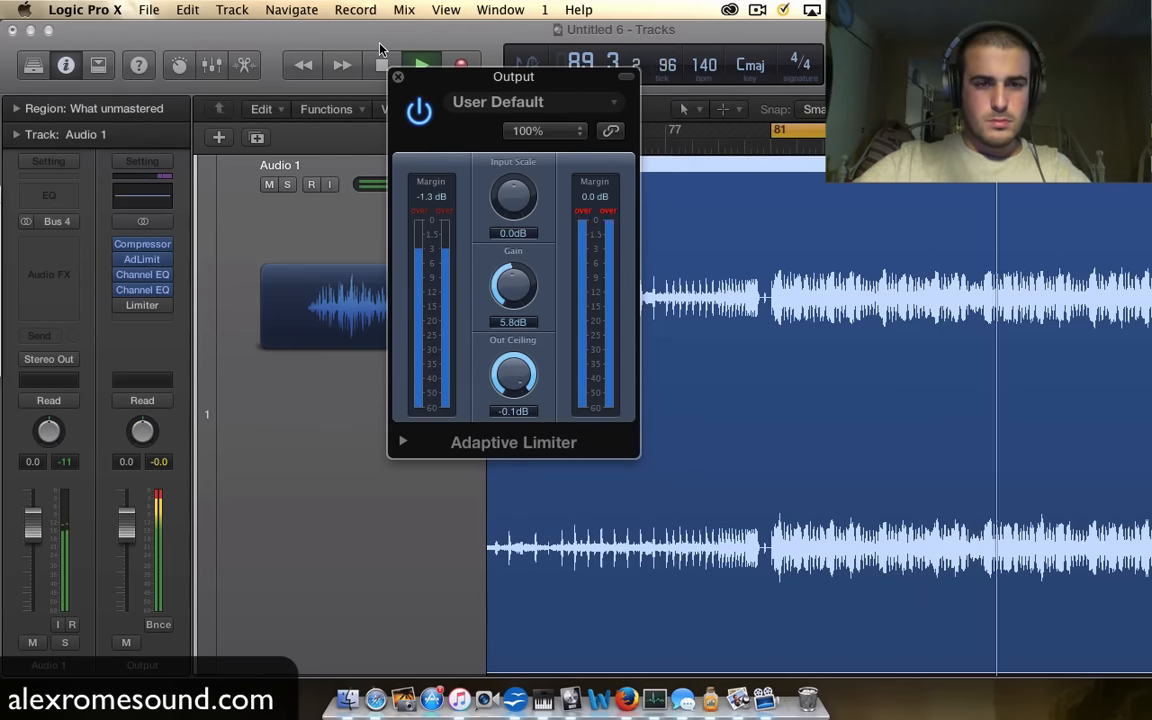
click(397, 78)
key(space)
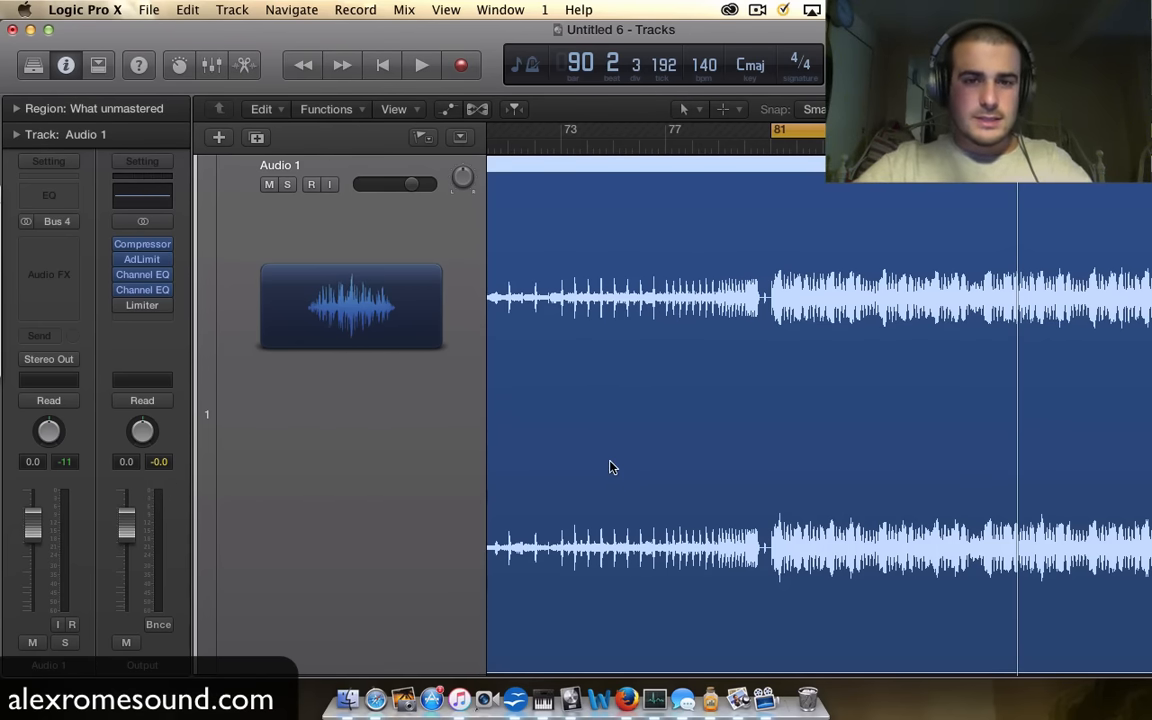
Step: Briefly play the cycled section from bar 81 to check the Output level meter
key(z)
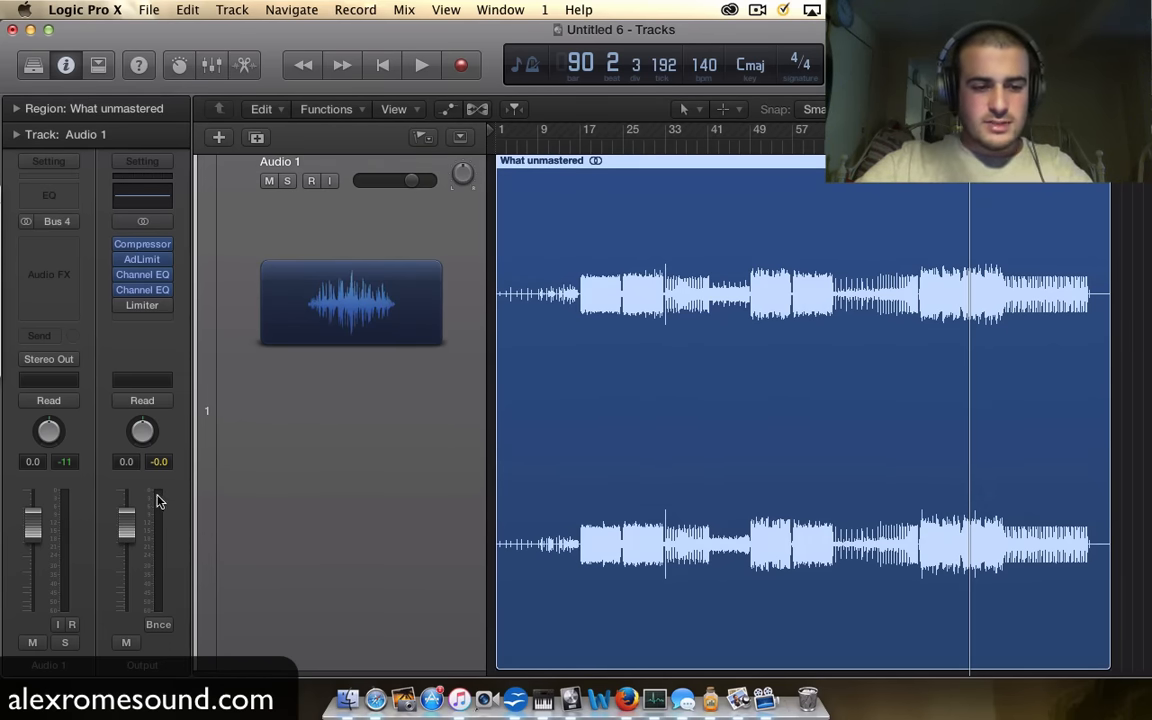
key(space)
key(space)
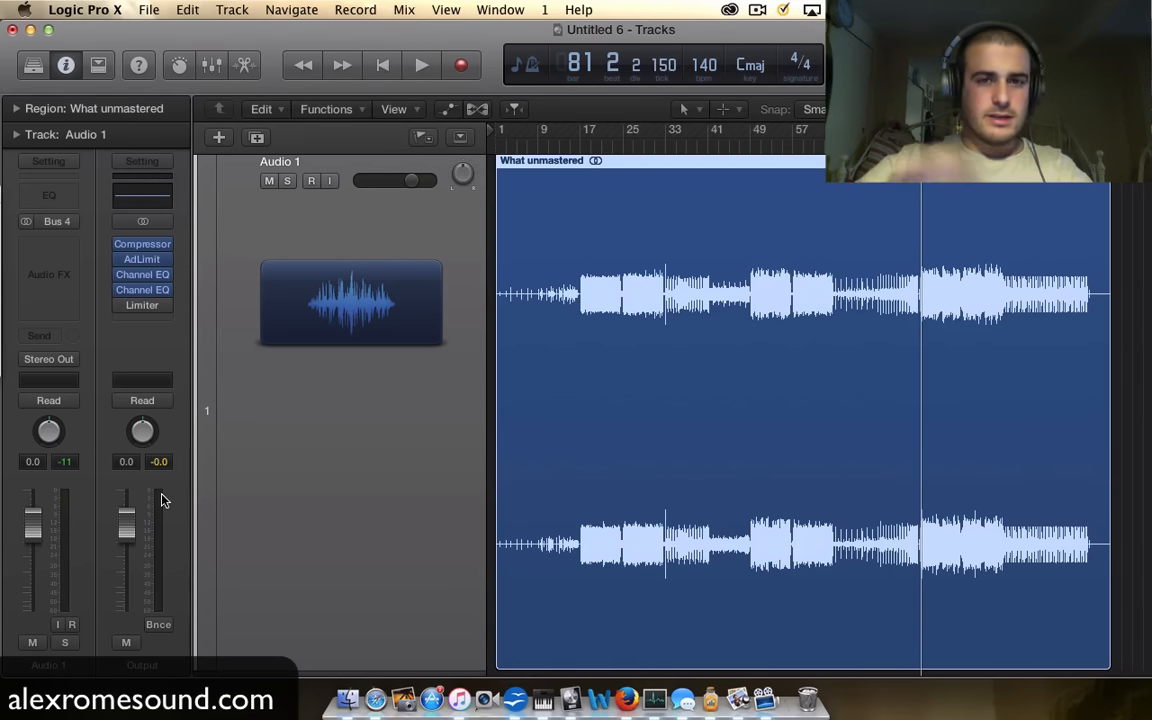
Step: Reopen the Adaptive Limiter, examine its input and output margin meters and the Output meter during playback, and close it
scroll(932, 519, up, 5)
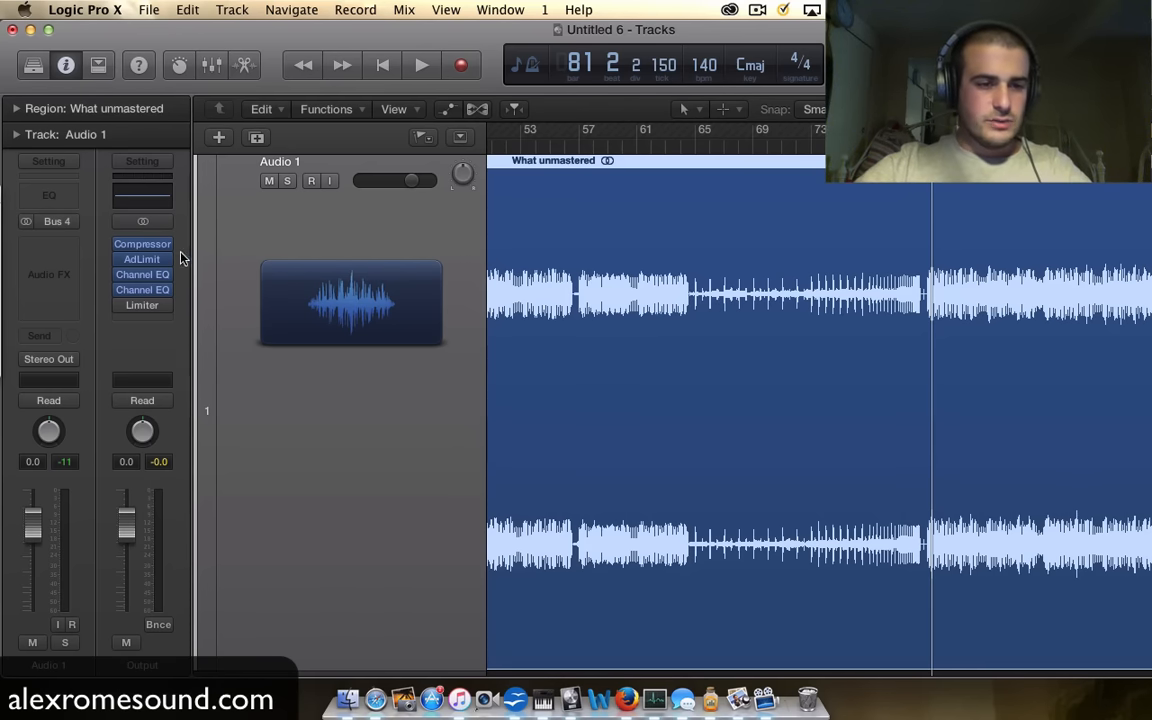
click(141, 259)
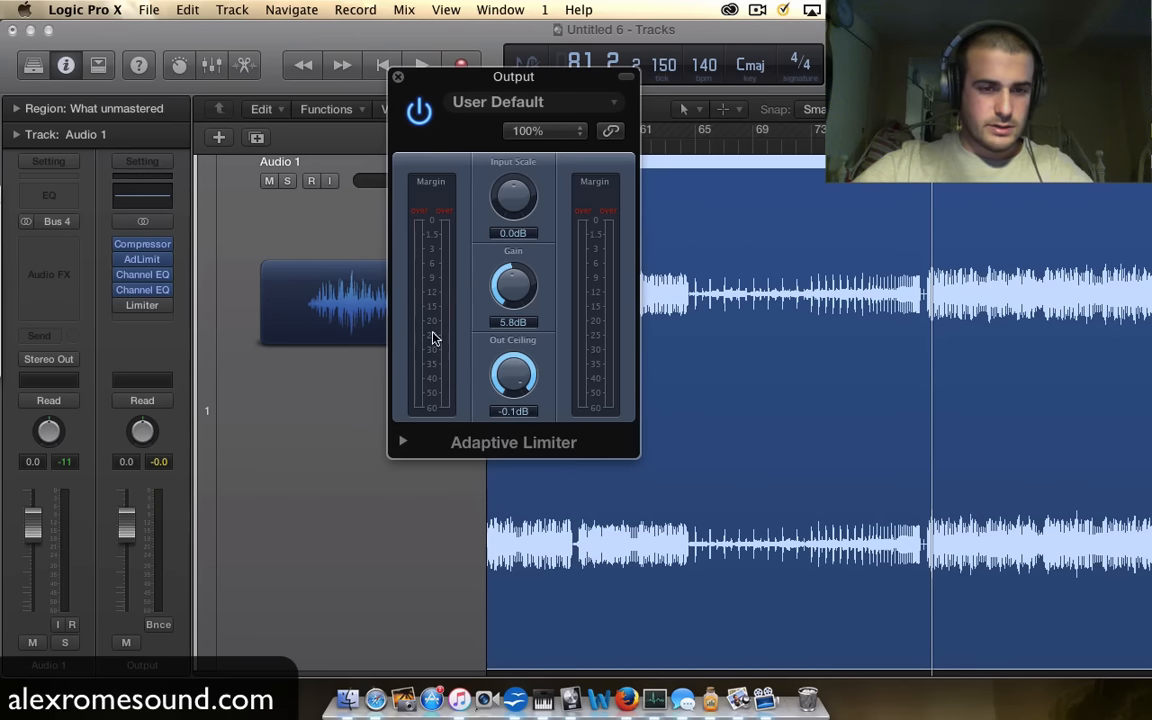
drag(581, 77, 733, 93)
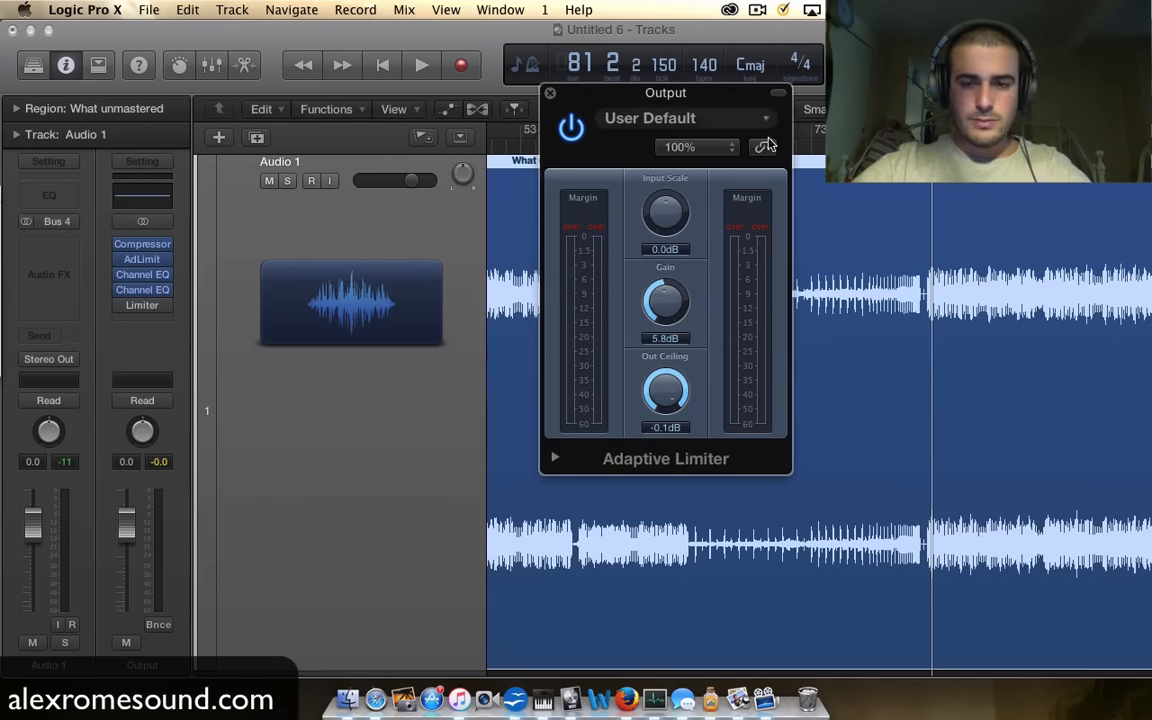
scroll(980, 308, right, 2)
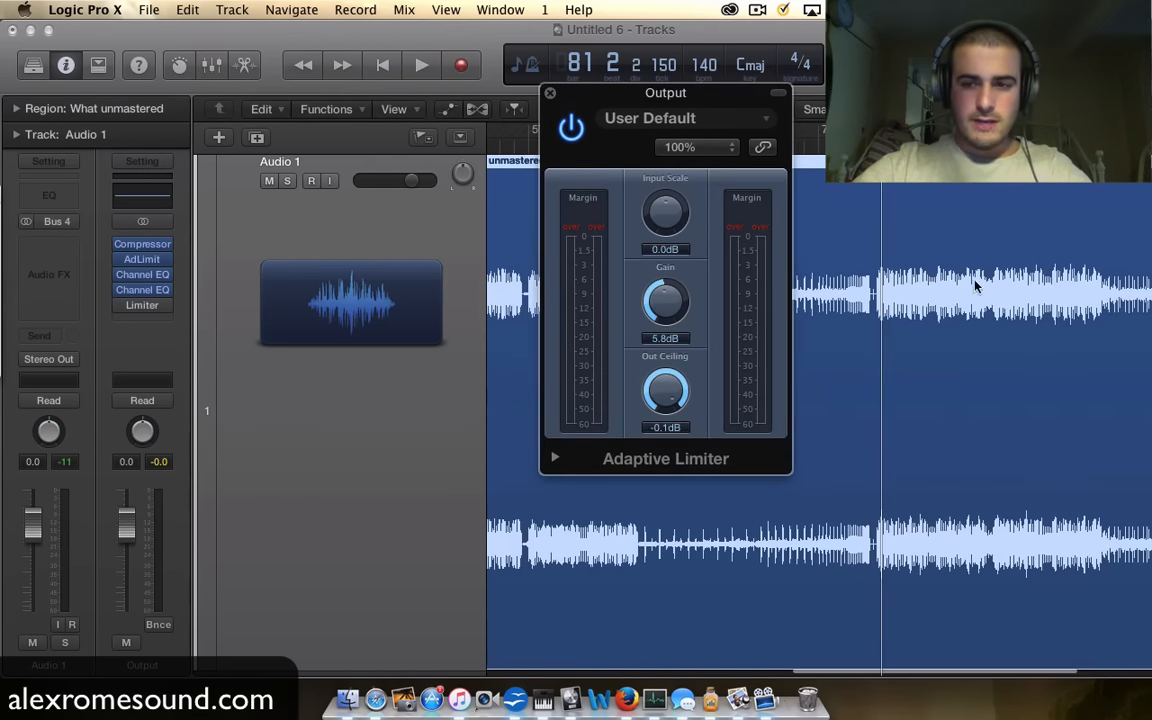
key(space)
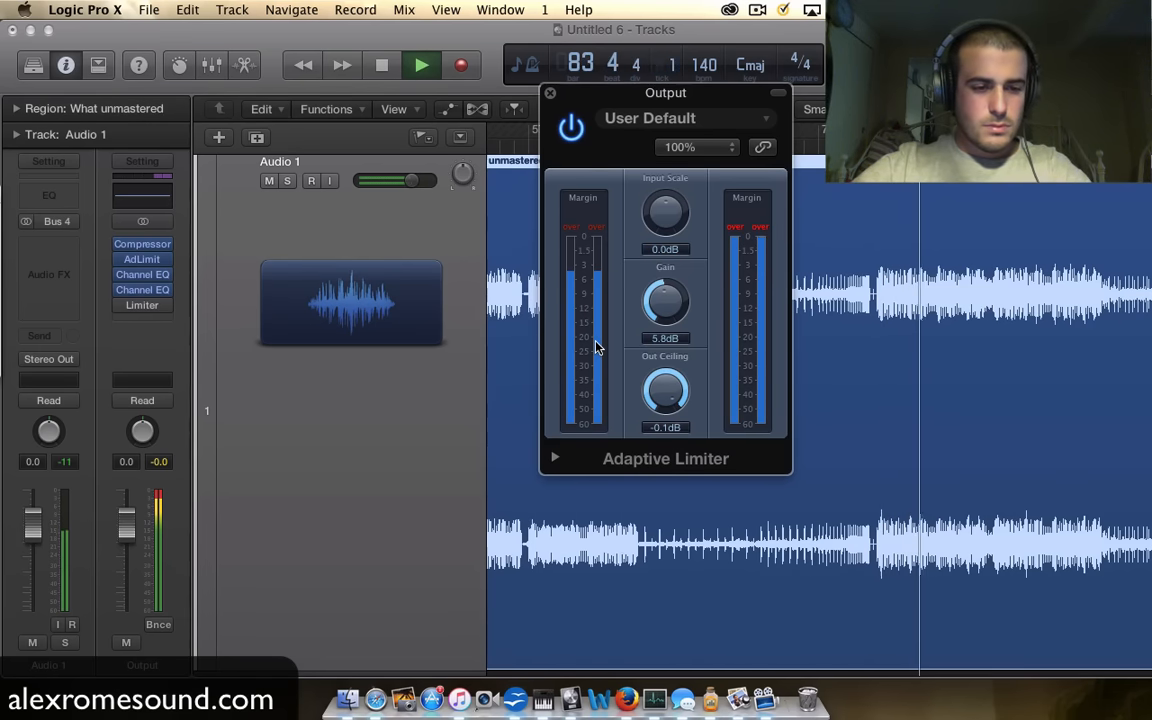
key(space)
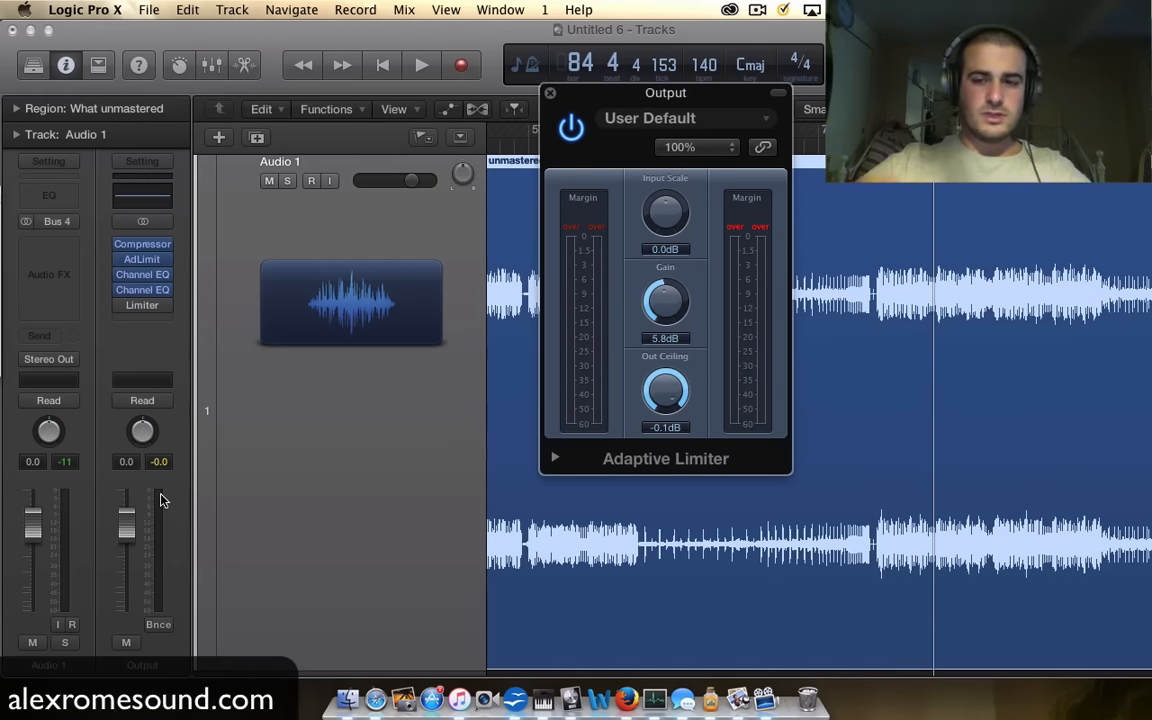
key(space)
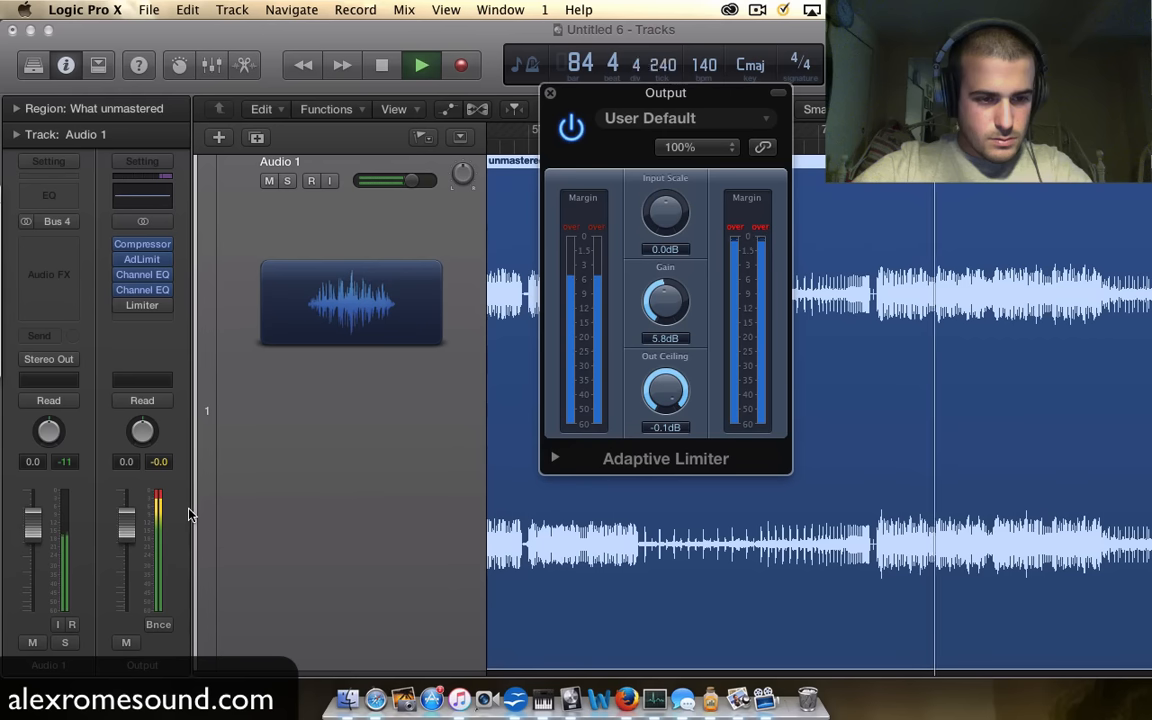
key(space)
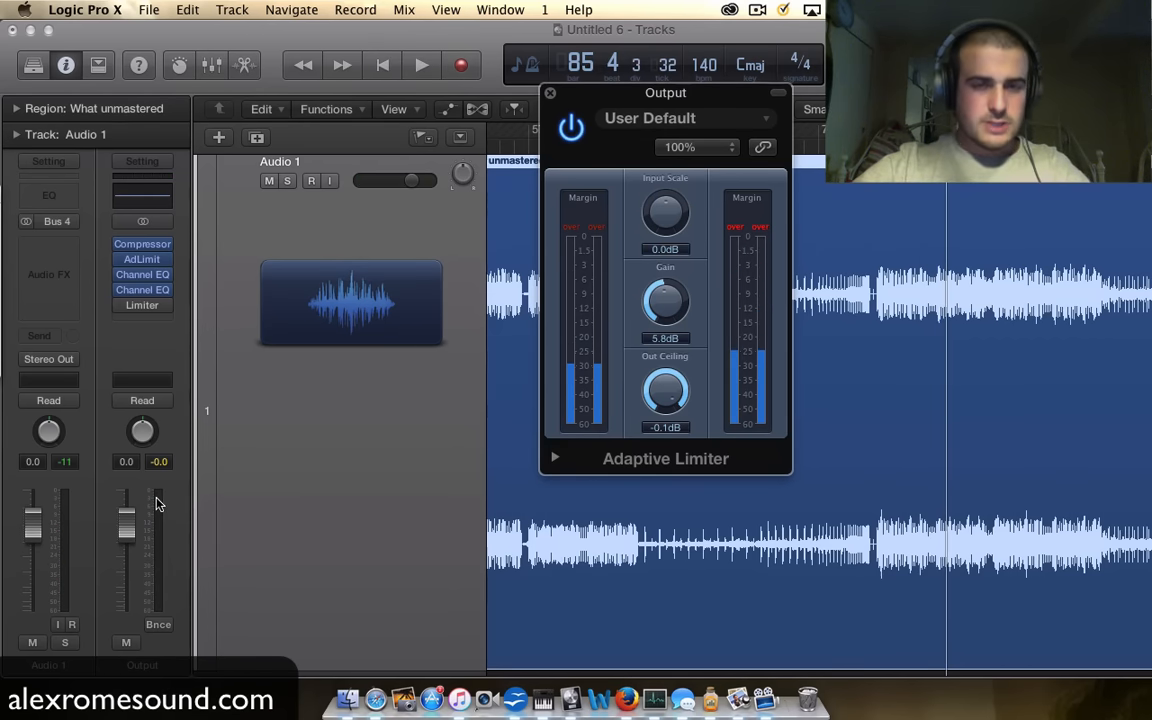
click(548, 92)
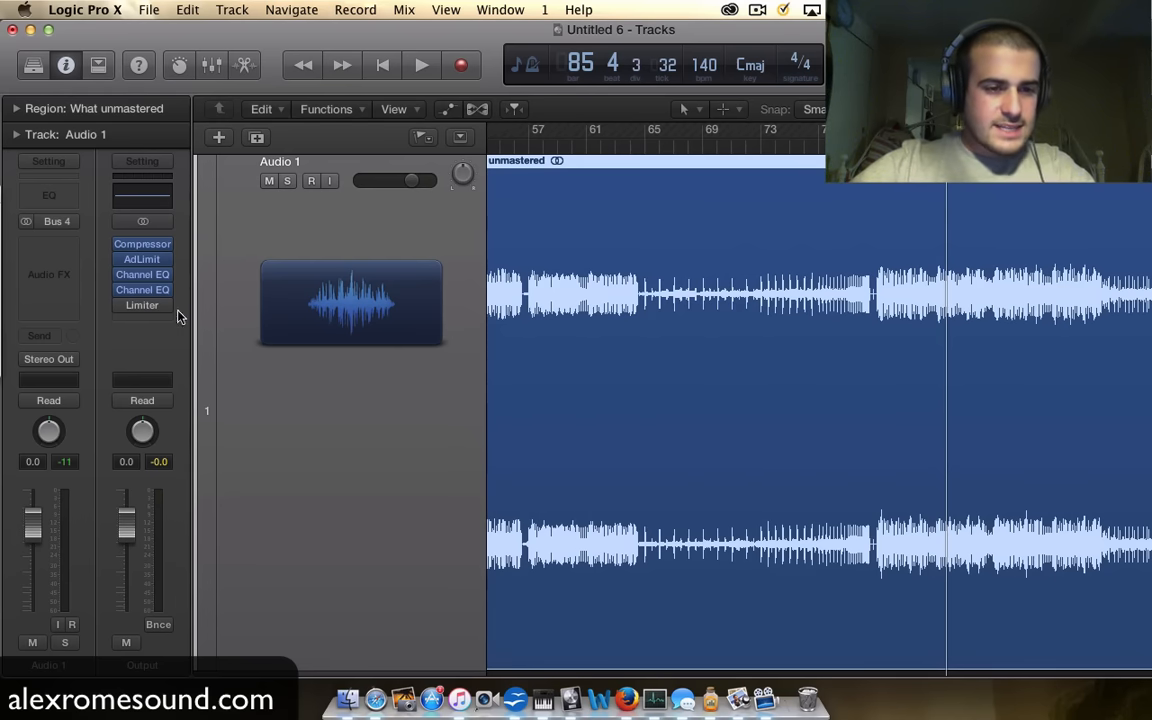
Step: Open the Channel EQ directly above the Limiter in the Output inserts and turn on its Analyzer
click(147, 288)
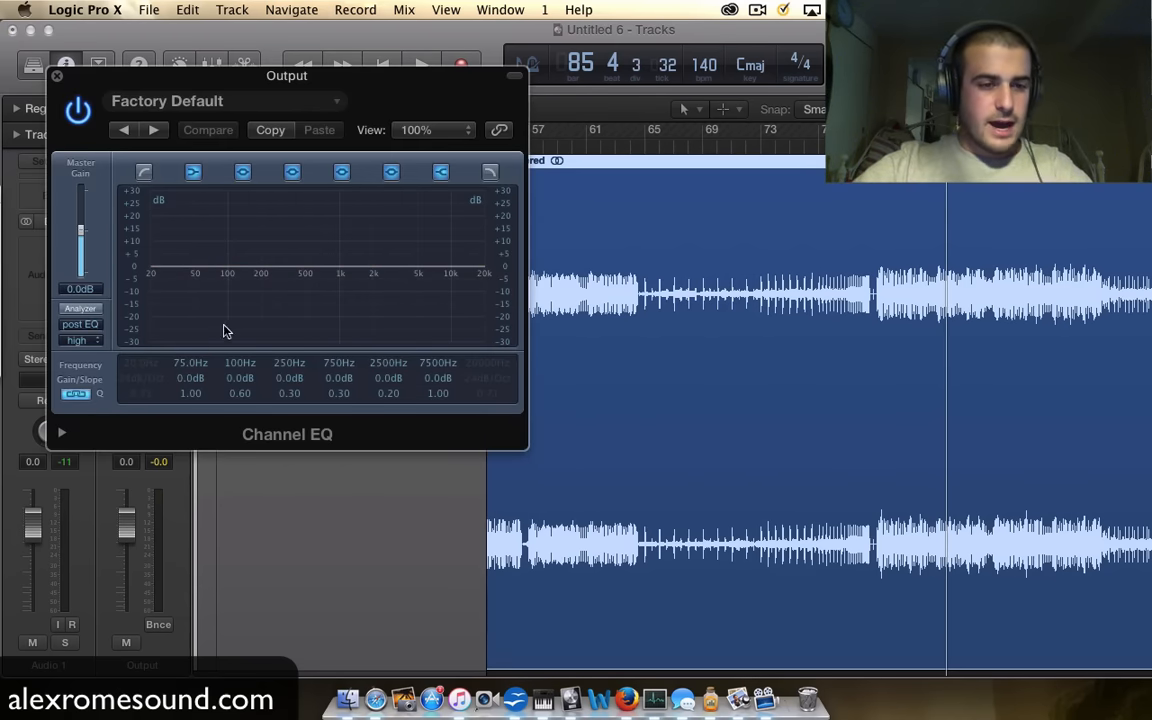
click(80, 308)
drag(224, 90, 482, 90)
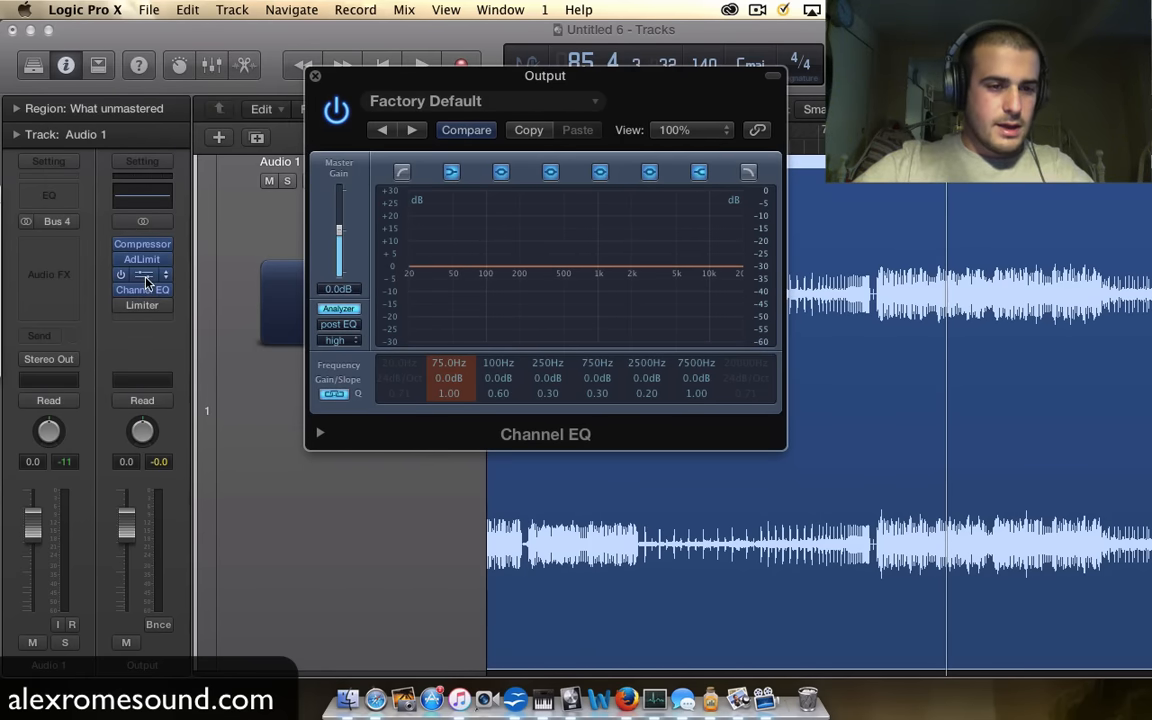
Step: Move the upper Channel EQ to the first Output insert slot and play the section while viewing its analyzer
mouse_move(145, 277)
mouse_down()
mouse_move(145, 245)
mouse_move(140, 260)
mouse_up()
click(143, 247)
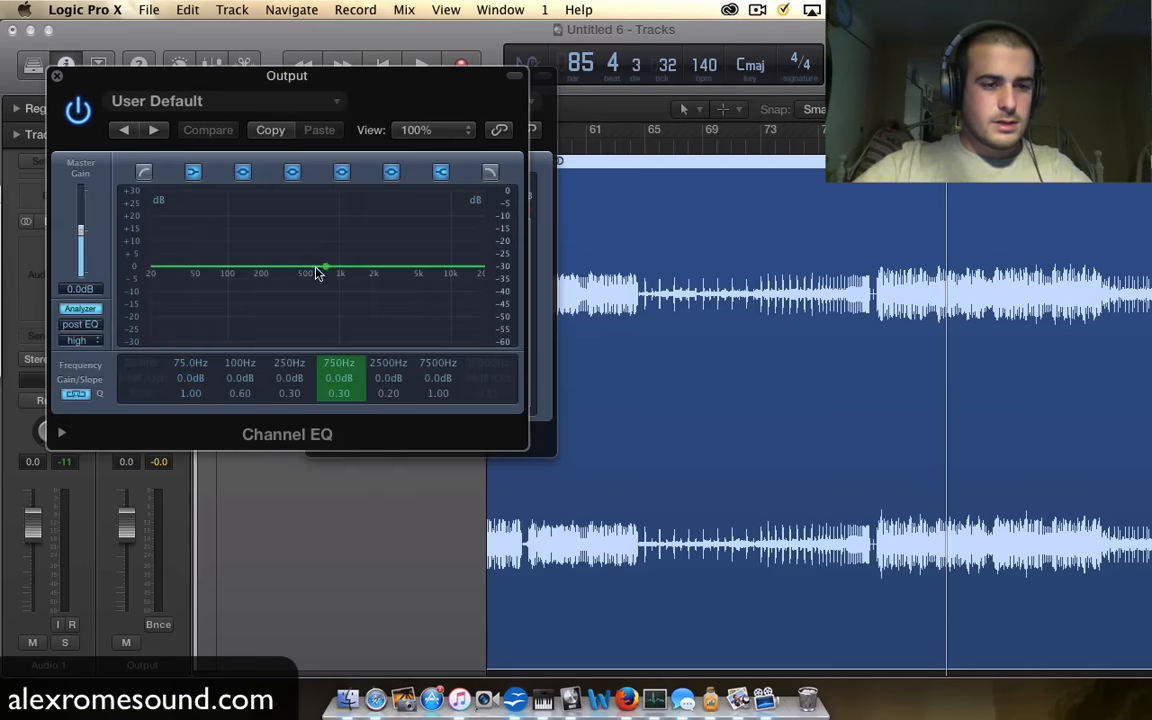
drag(368, 85, 689, 122)
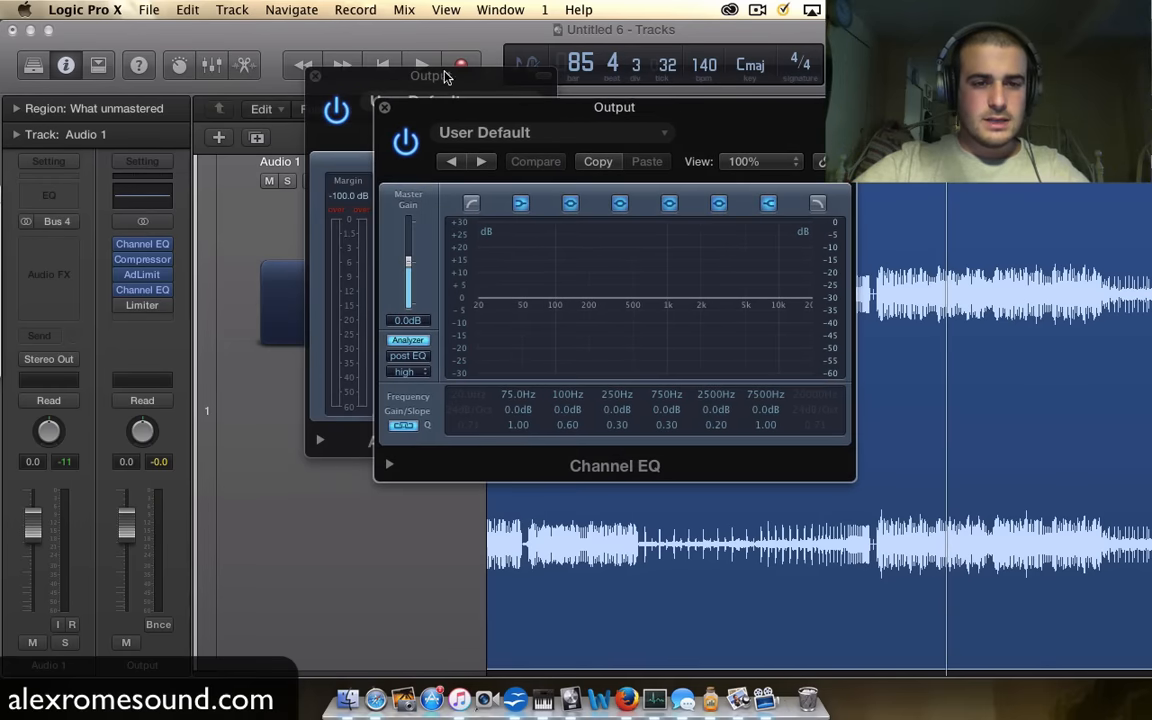
click(315, 78)
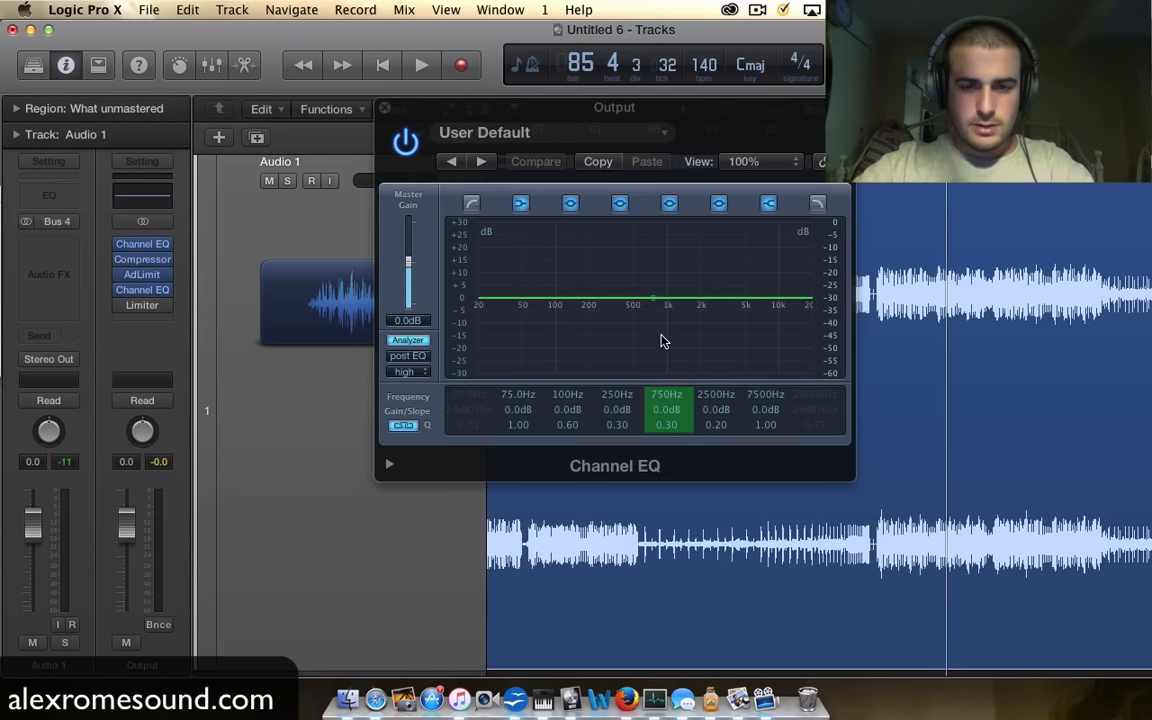
key(space)
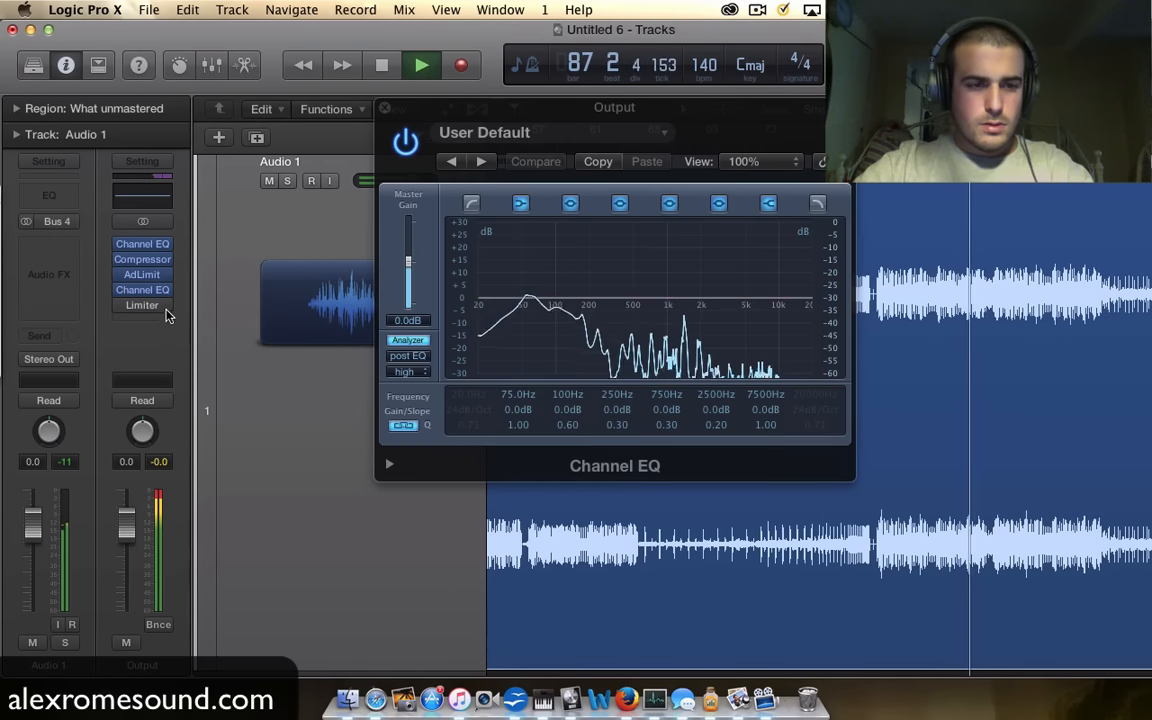
key(space)
Step: Move the Compressor back above the Channel EQ in the Output inserts and close the plug-in window
mouse_move(142, 260)
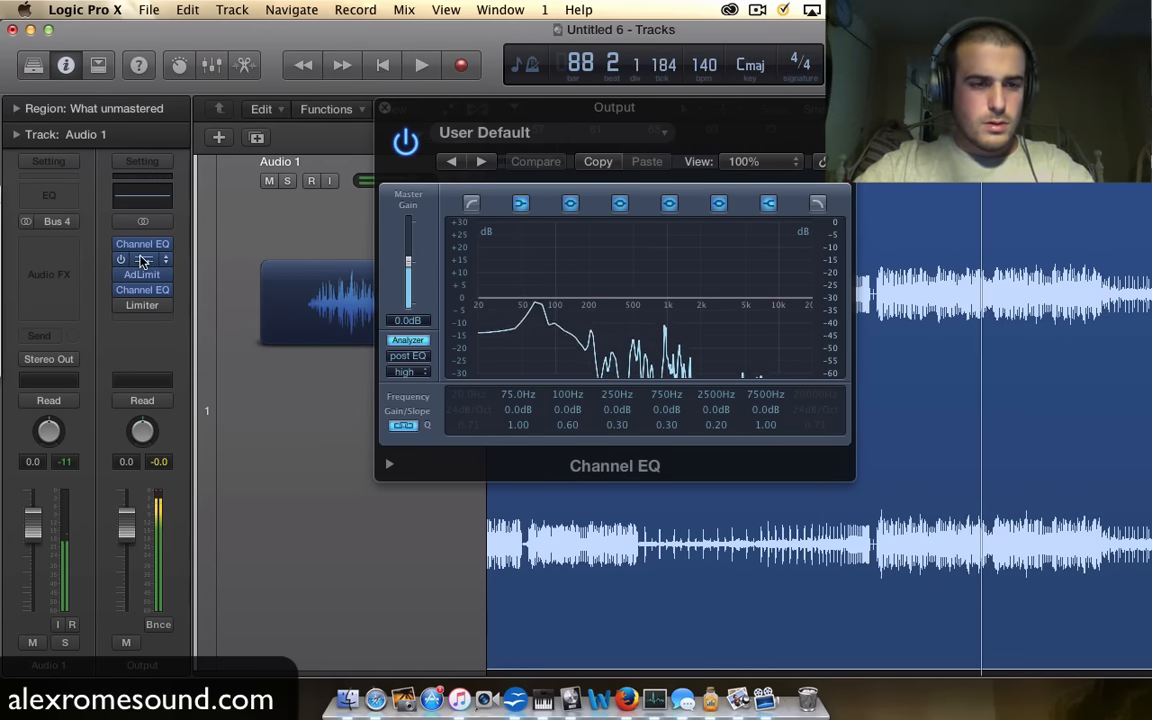
drag(142, 260, 141, 240)
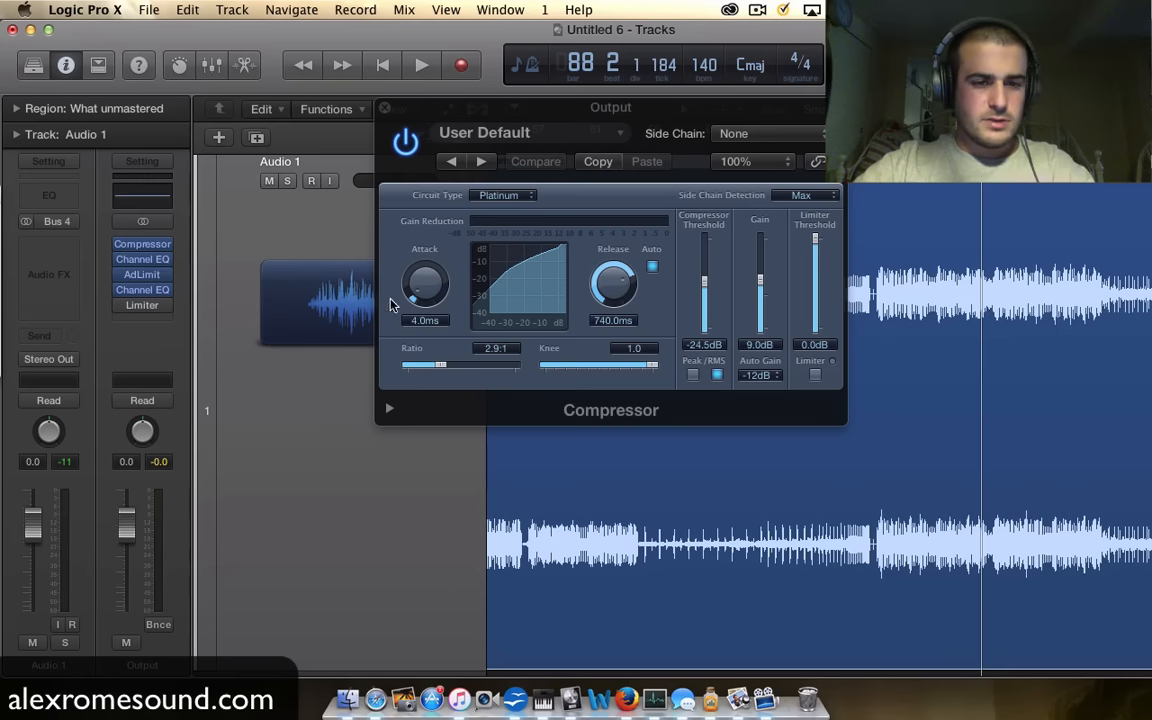
click(384, 110)
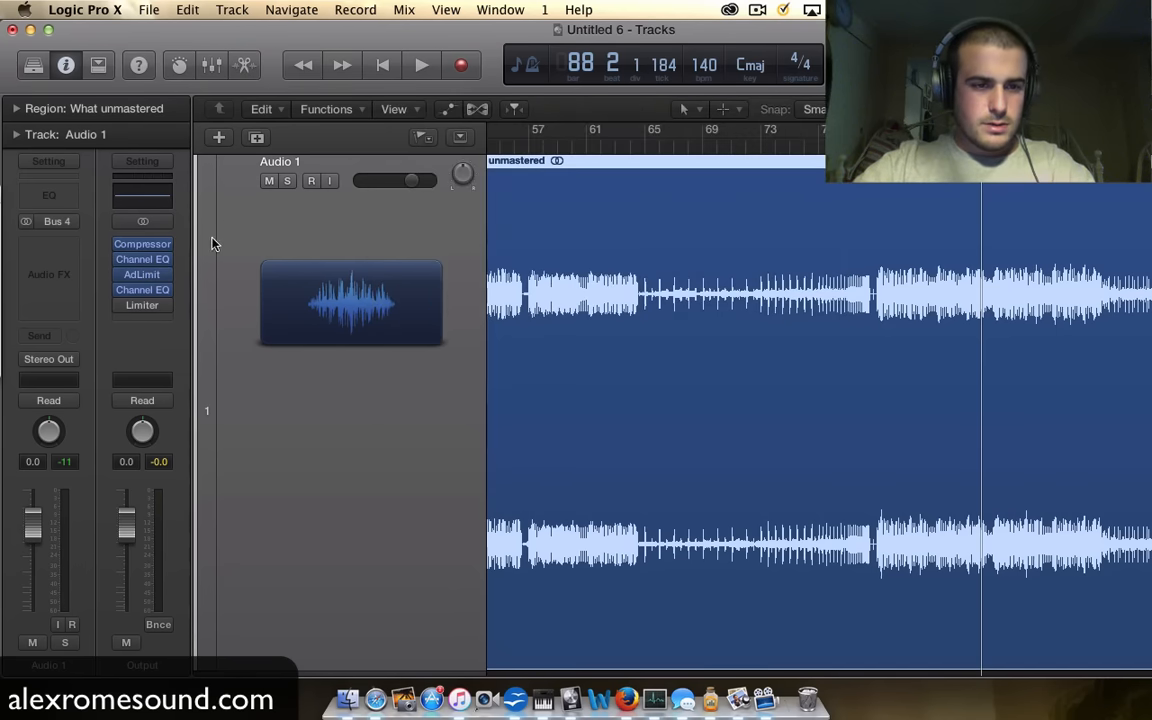
Step: Open the Channel EQ after the Adaptive Limiter and examine its frequency spectrum while replaying the section from bar 81
click(142, 289)
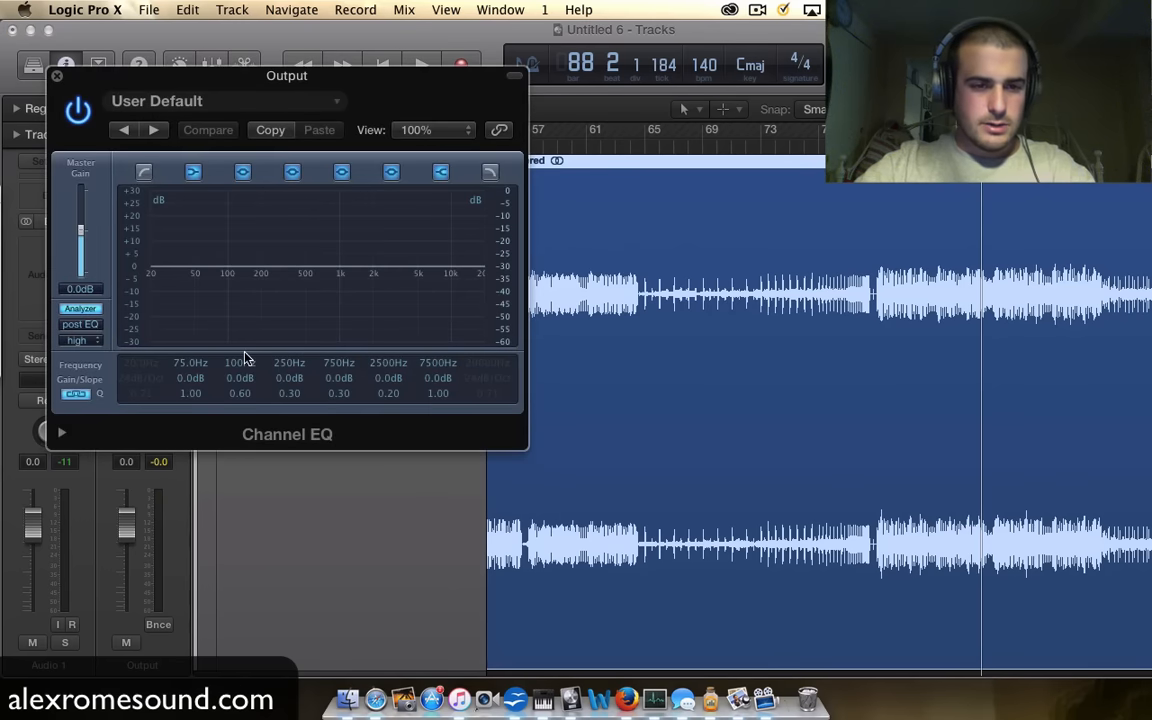
key(space)
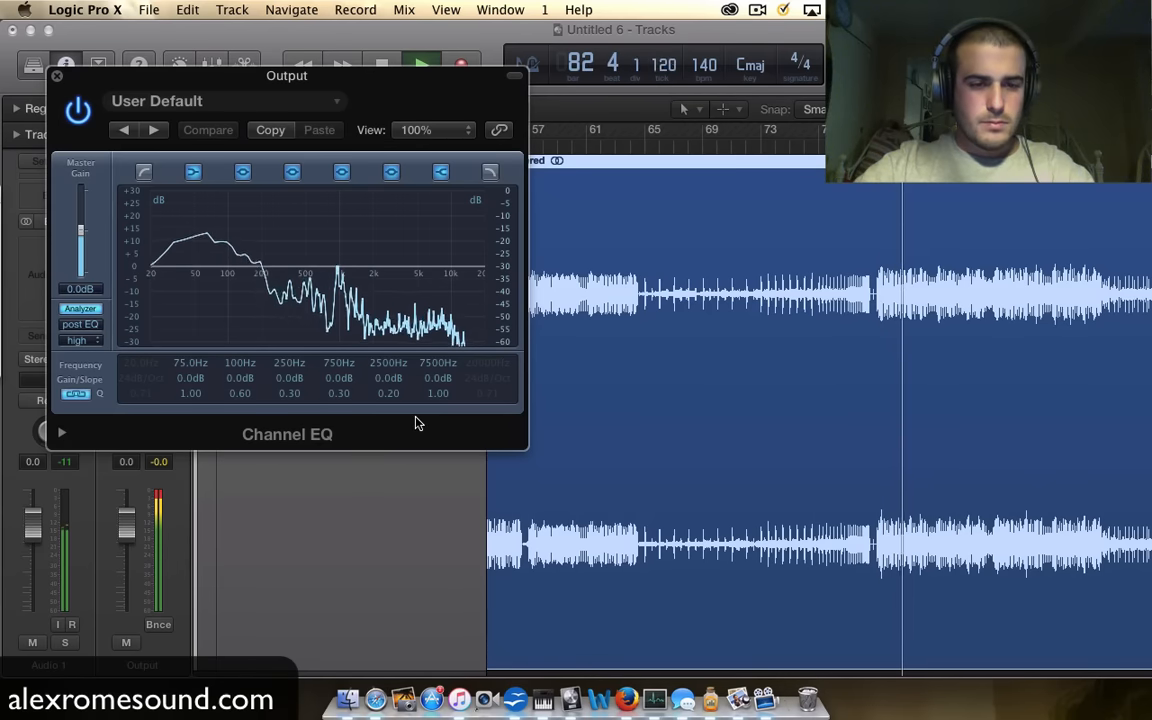
key(space)
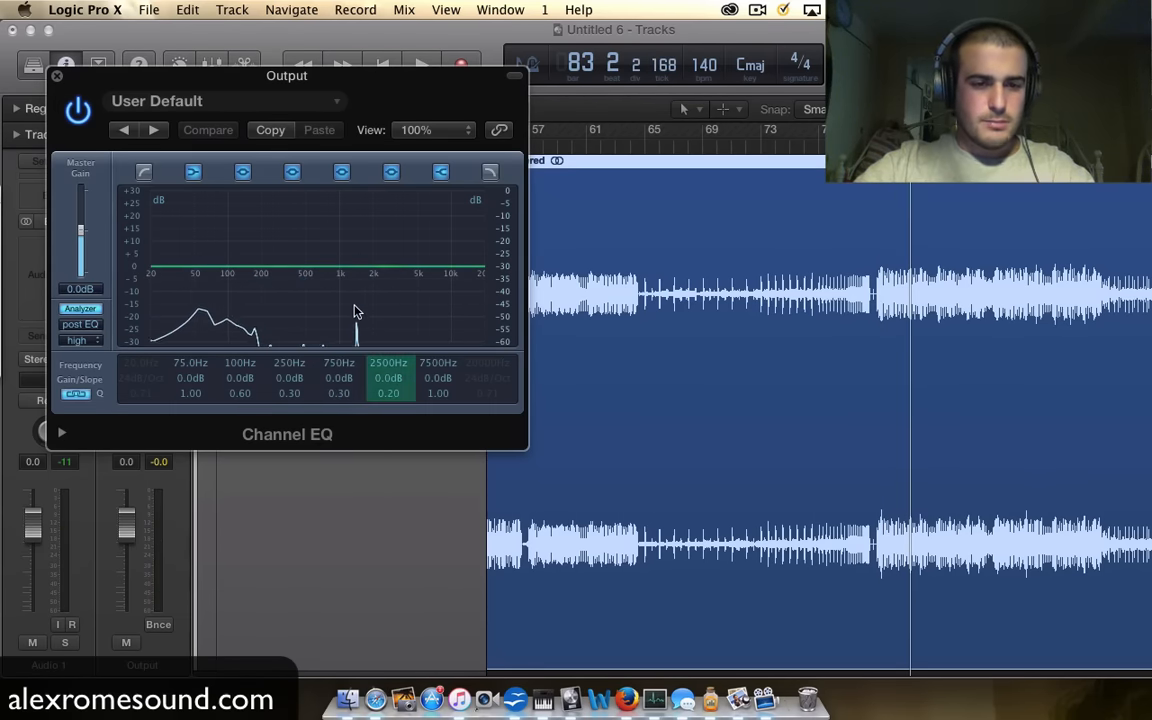
key(space)
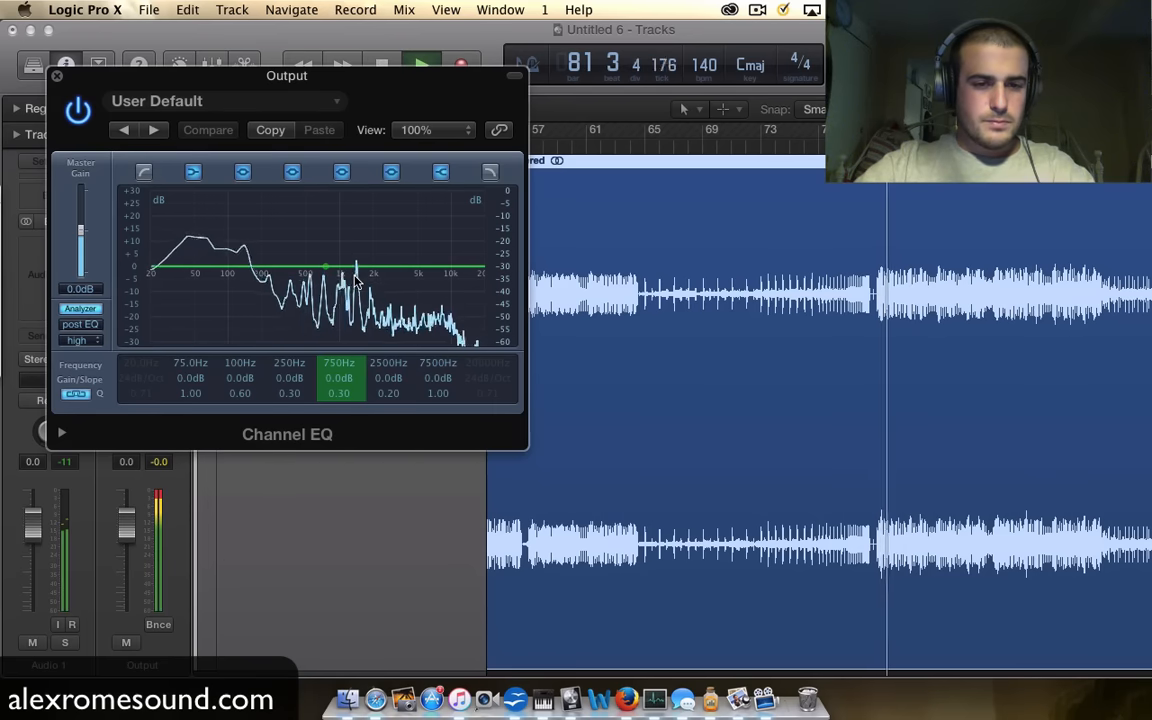
key(space)
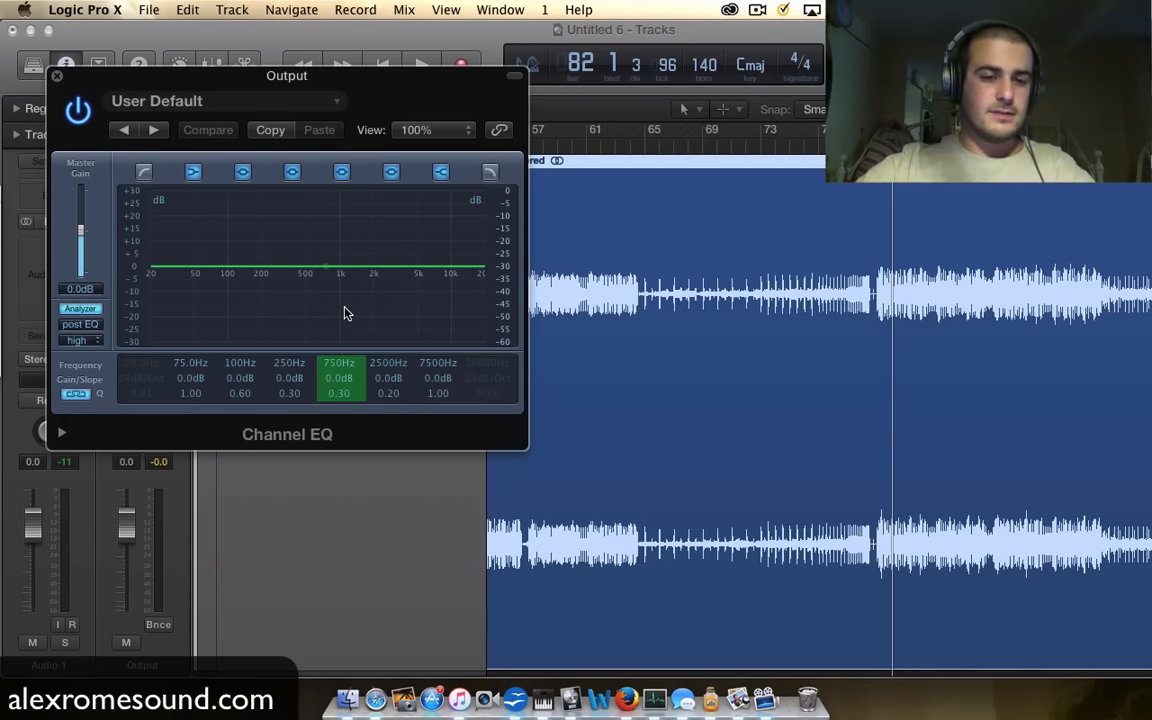
key(space)
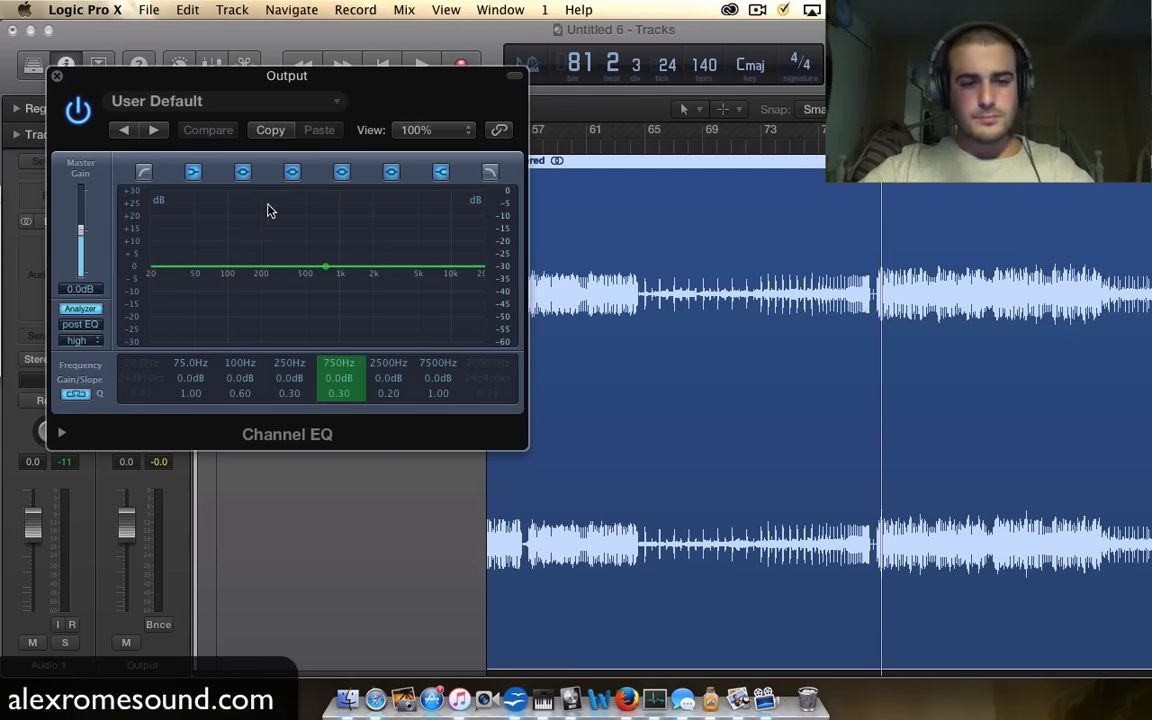
Step: Set the cycle range over the earlier loud section starting at bar 49
scroll(833, 329, left, 3)
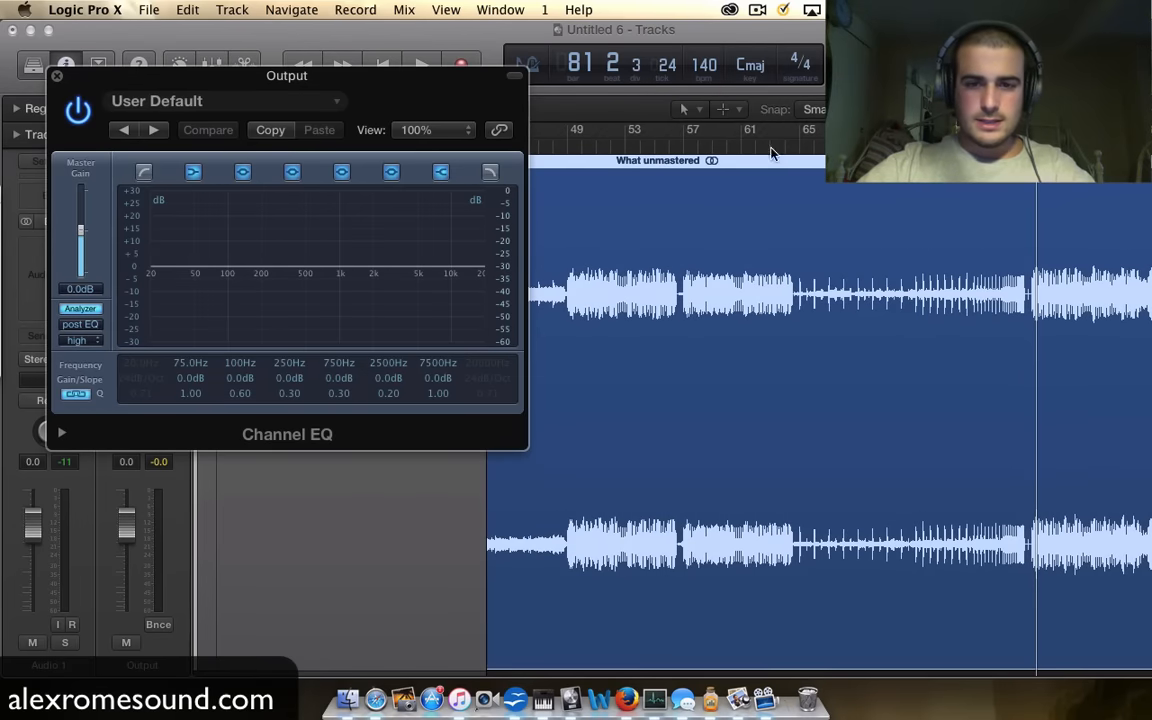
mouse_move(788, 133)
mouse_down()
mouse_move(588, 171)
mouse_move(599, 172)
mouse_up()
scroll(689, 301, left, 1)
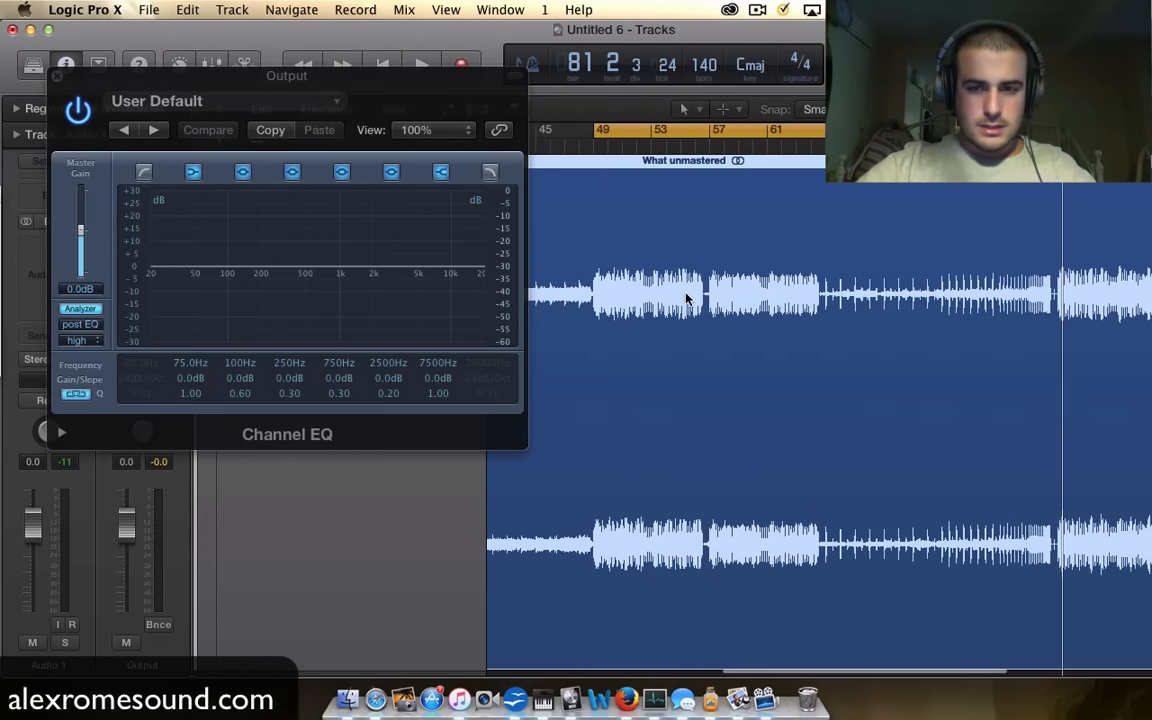
Step: Play the section from bar 49 and cut the Channel EQ's 750 Hz band to -5.5 dB at 690 Hz with Q 1.30
key(space)
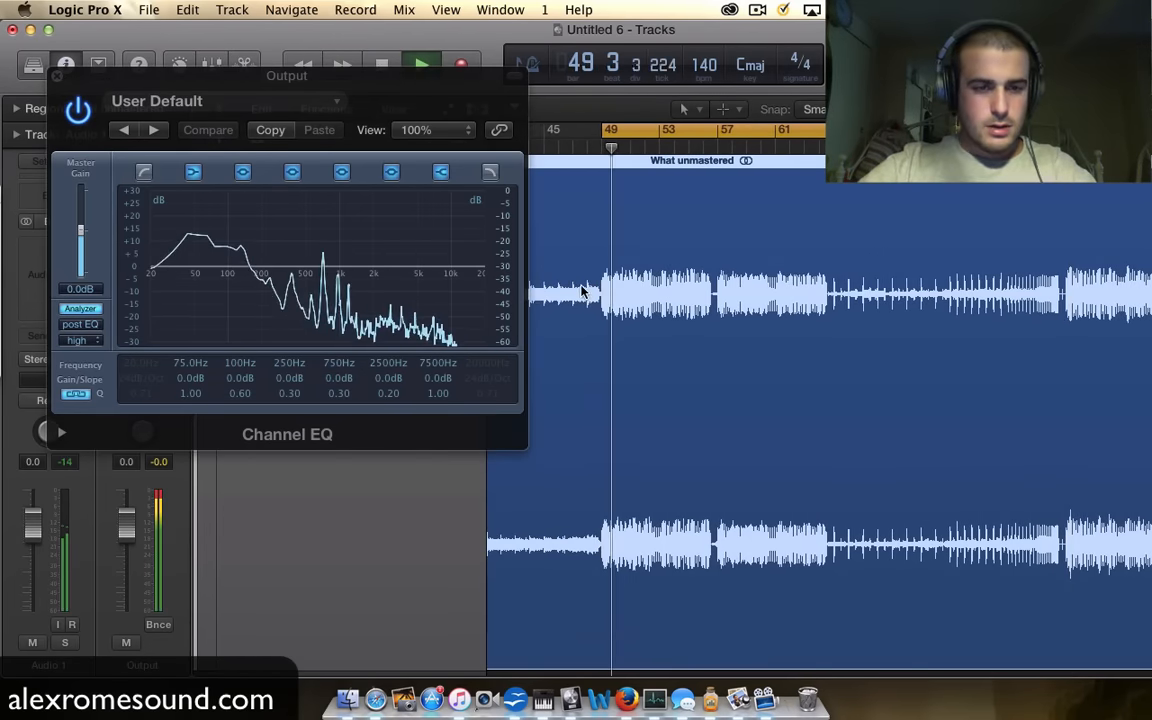
key(space)
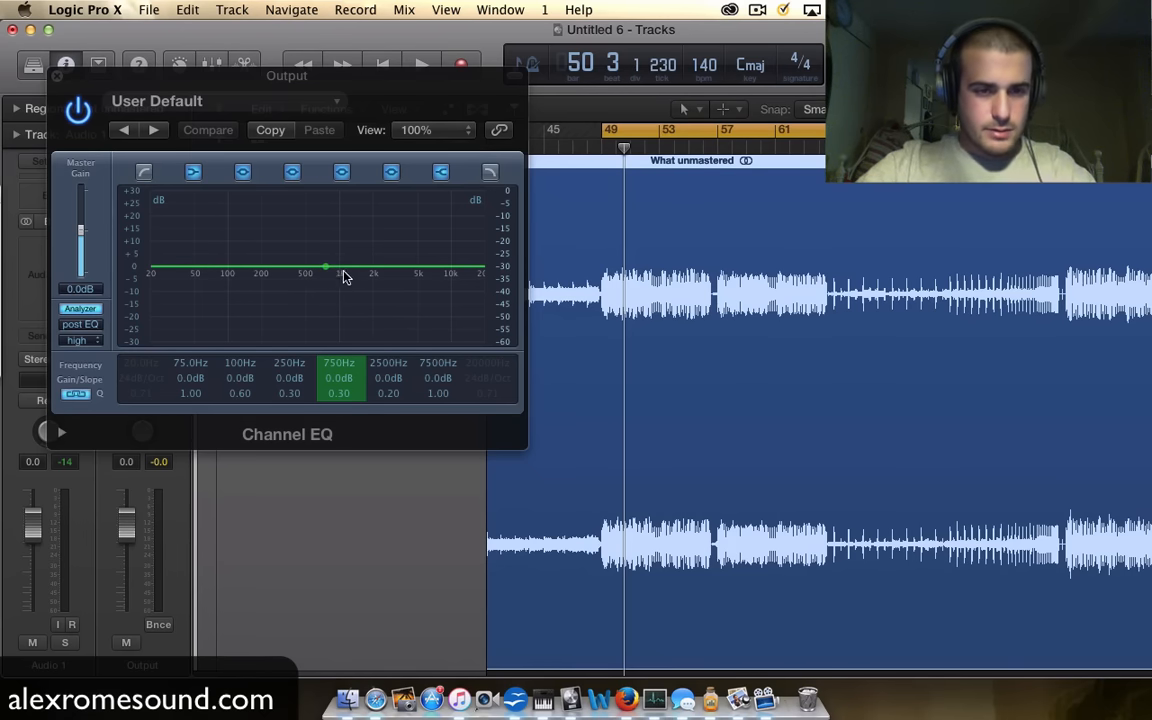
drag(332, 275, 336, 290)
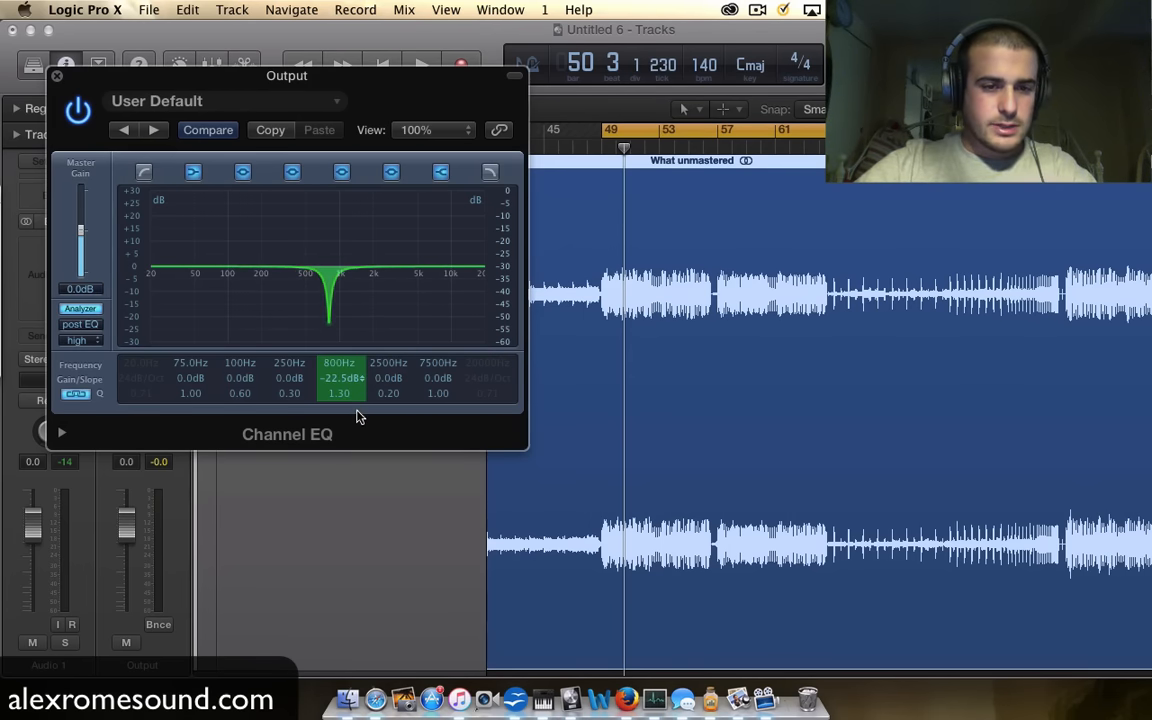
key(space)
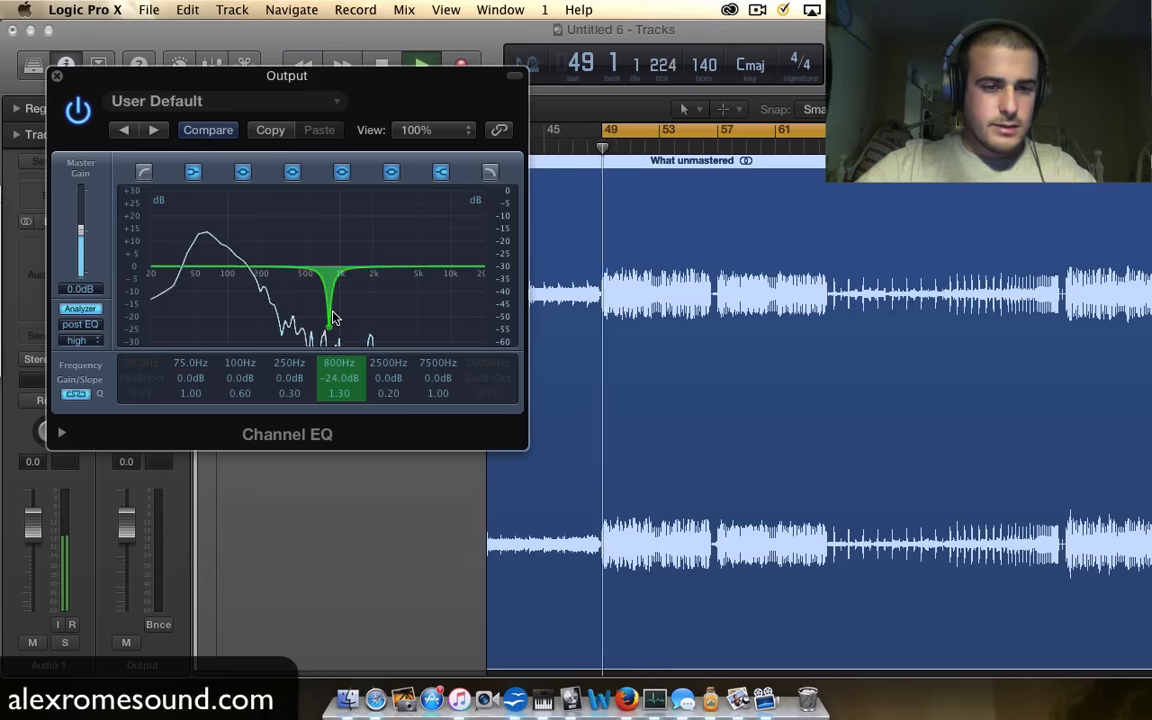
drag(356, 372, 356, 336)
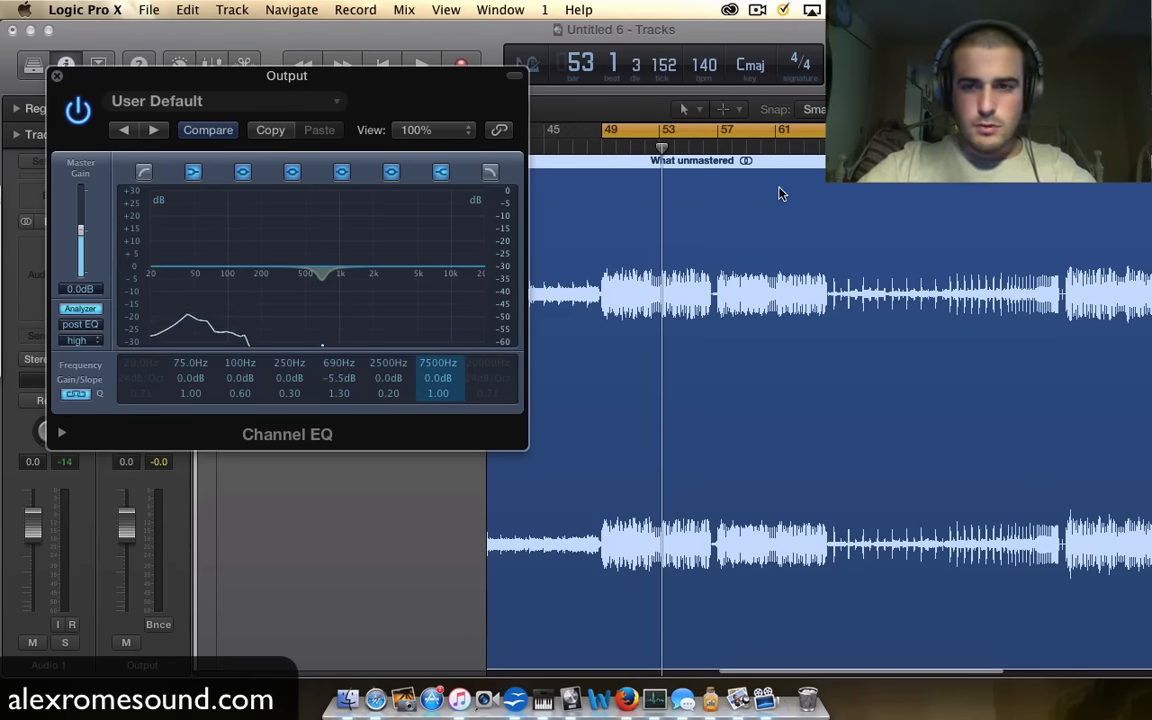
Step: Move the 16-bar cycle range to the later loud section, audition the EQ cut there and close the Channel EQ window
key(super+Left)
key(super+Left)
drag(707, 132, 935, 132)
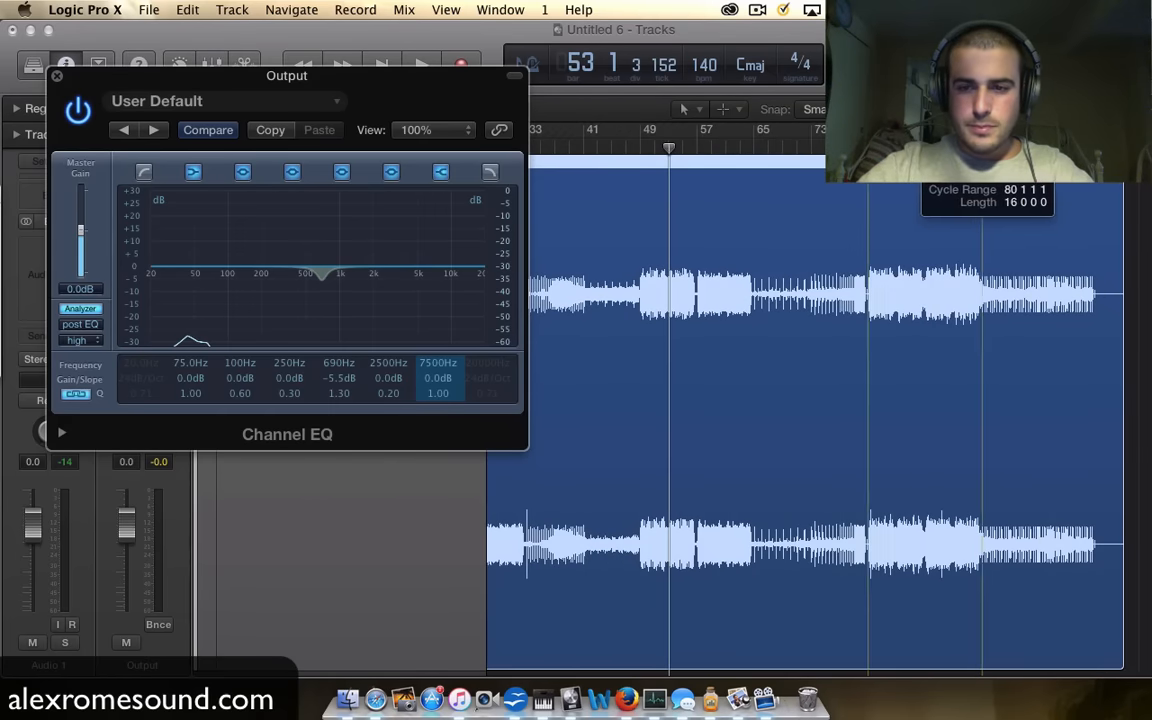
key(space)
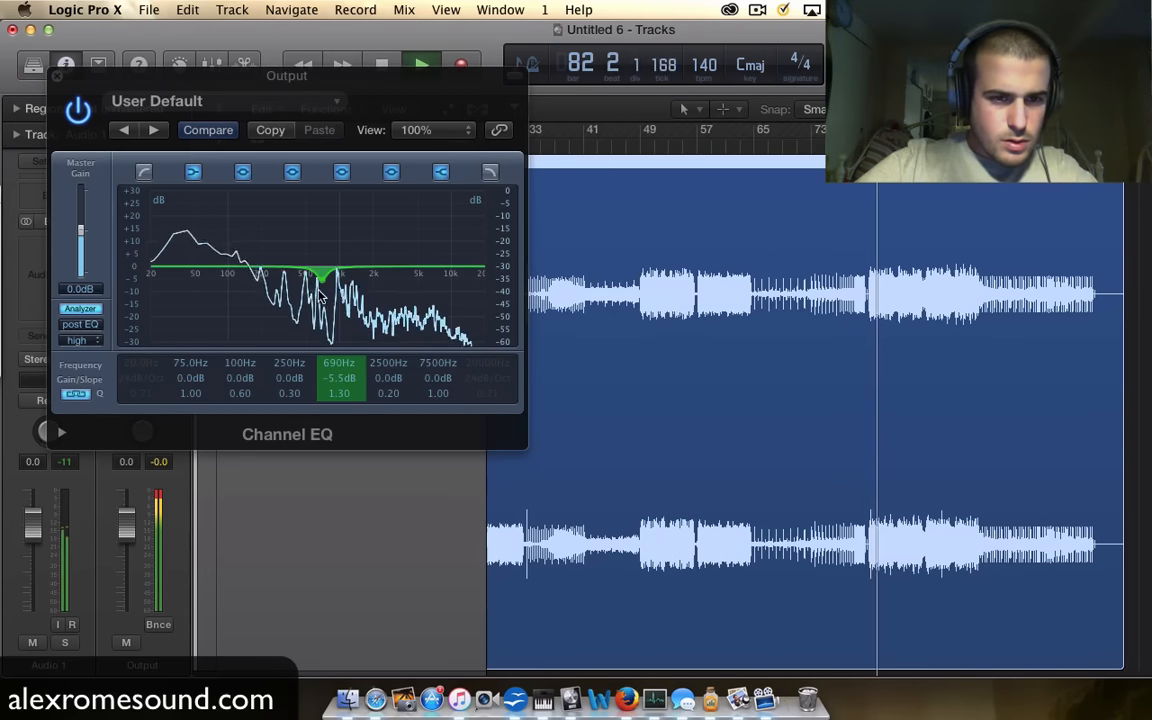
key(space)
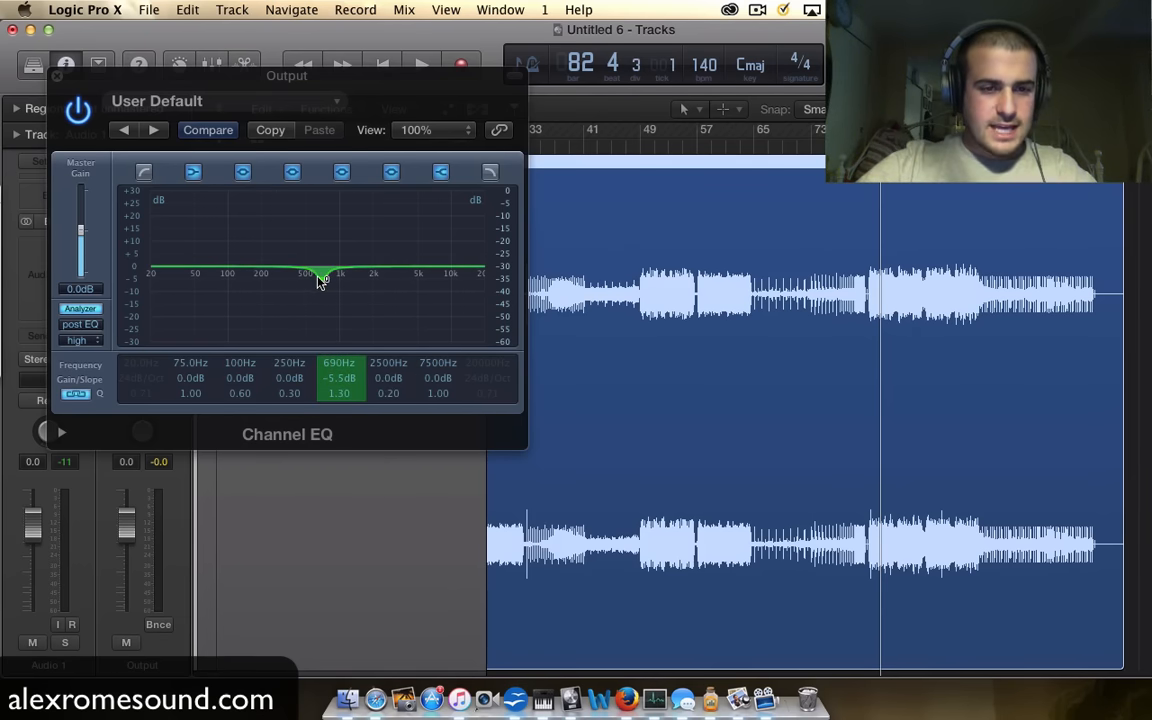
click(57, 75)
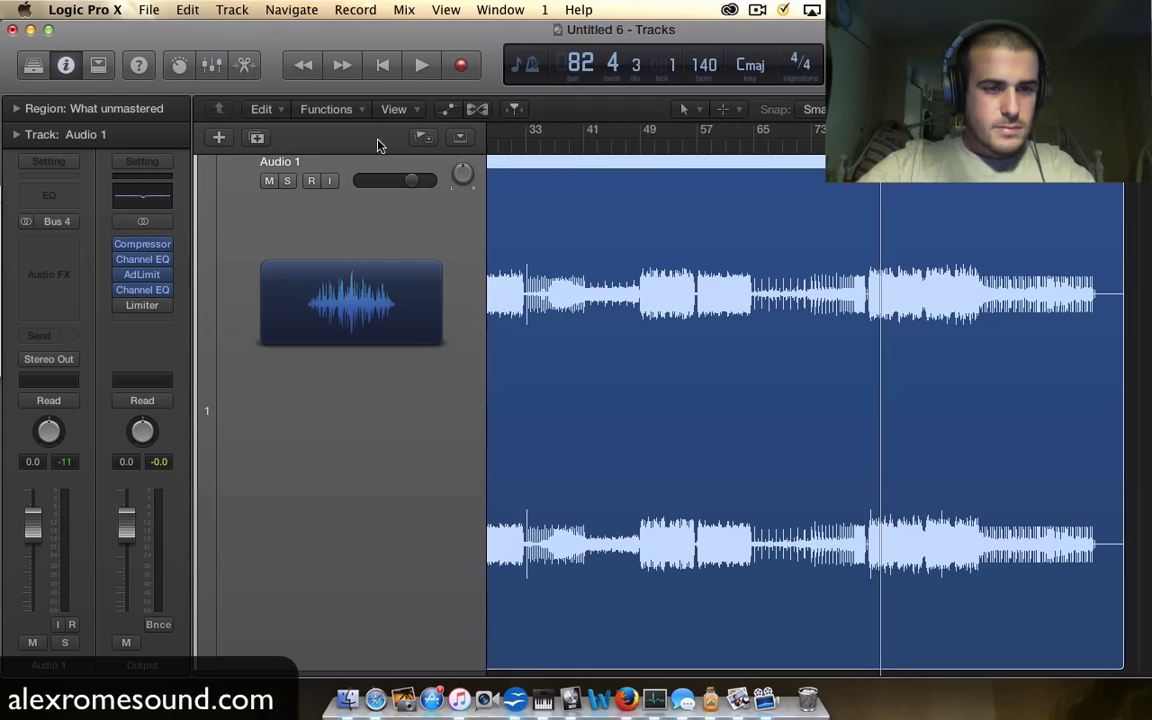
Step: Create a track for the Output channel strip below Audio 1
right_click(141, 355)
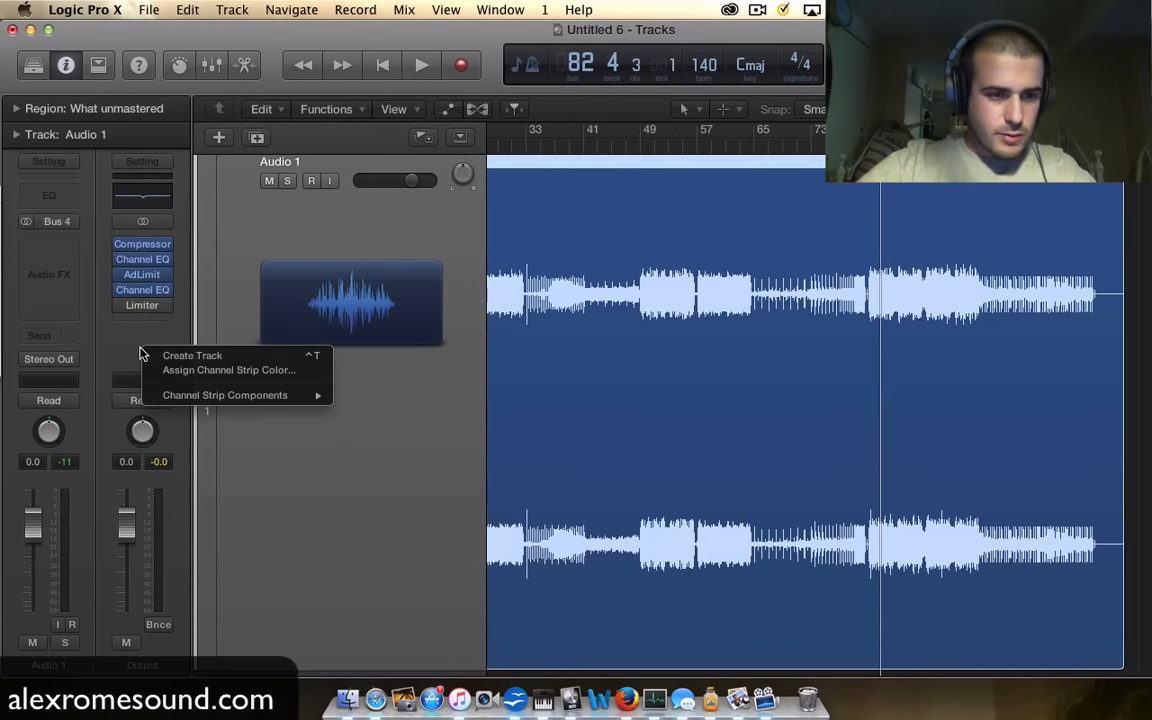
click(188, 357)
click(368, 431)
scroll(352, 438, down, 3)
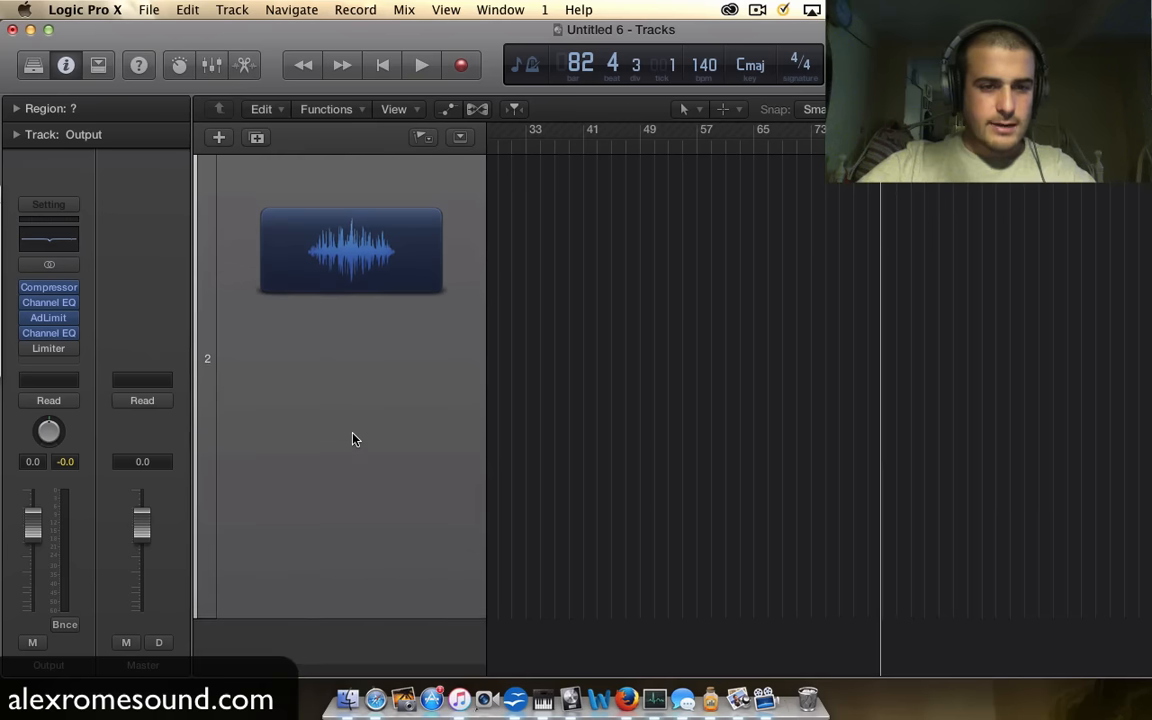
scroll(352, 438, up, 10)
key(super+Right)
key(super+Right)
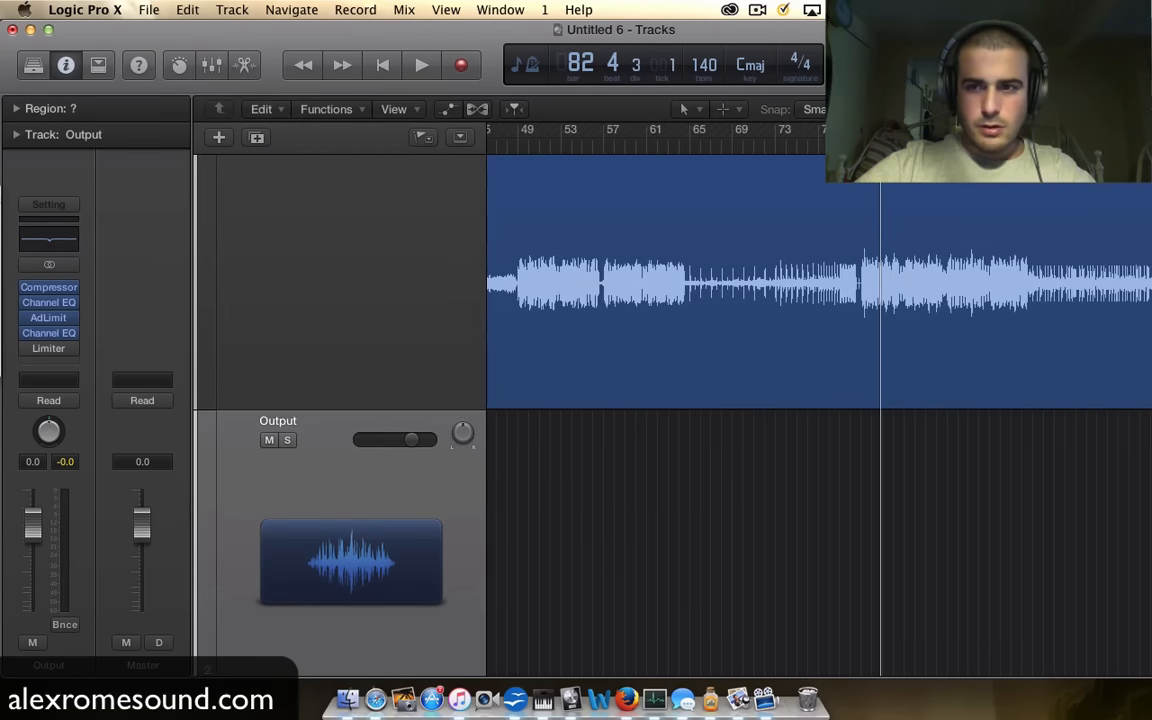
key(super+Up)
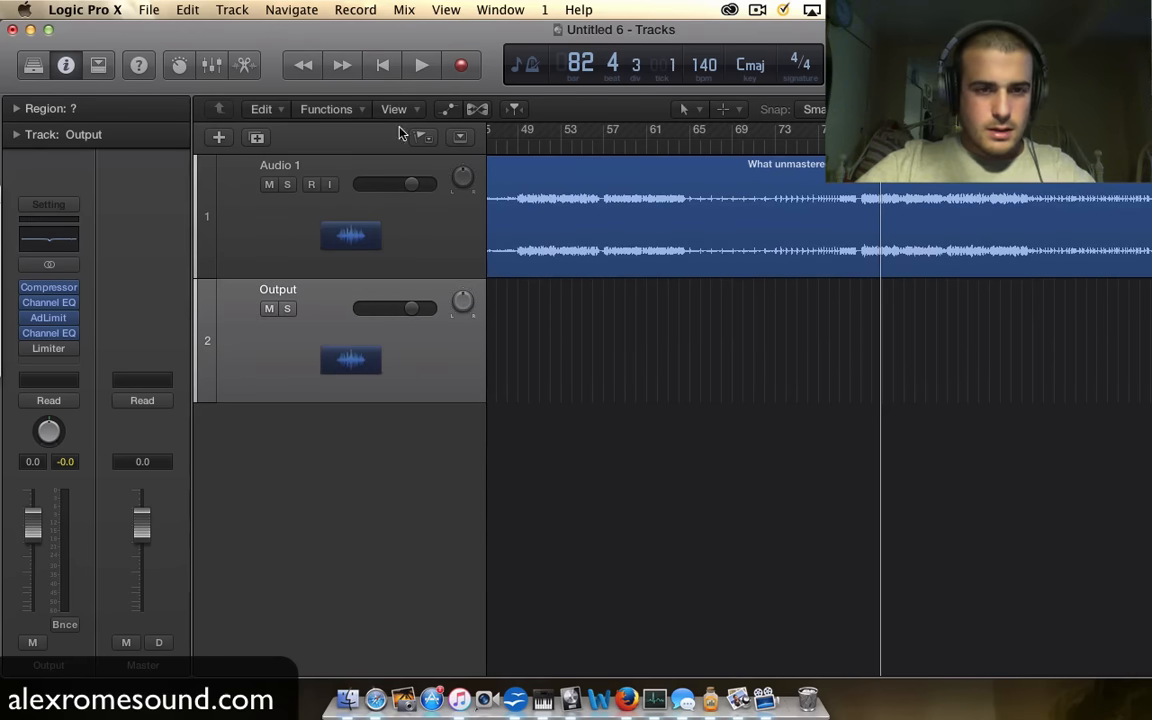
Step: Show track automation and look through the Output track's automatable parameters for the Channel EQ in the second insert slot
click(447, 109)
click(392, 338)
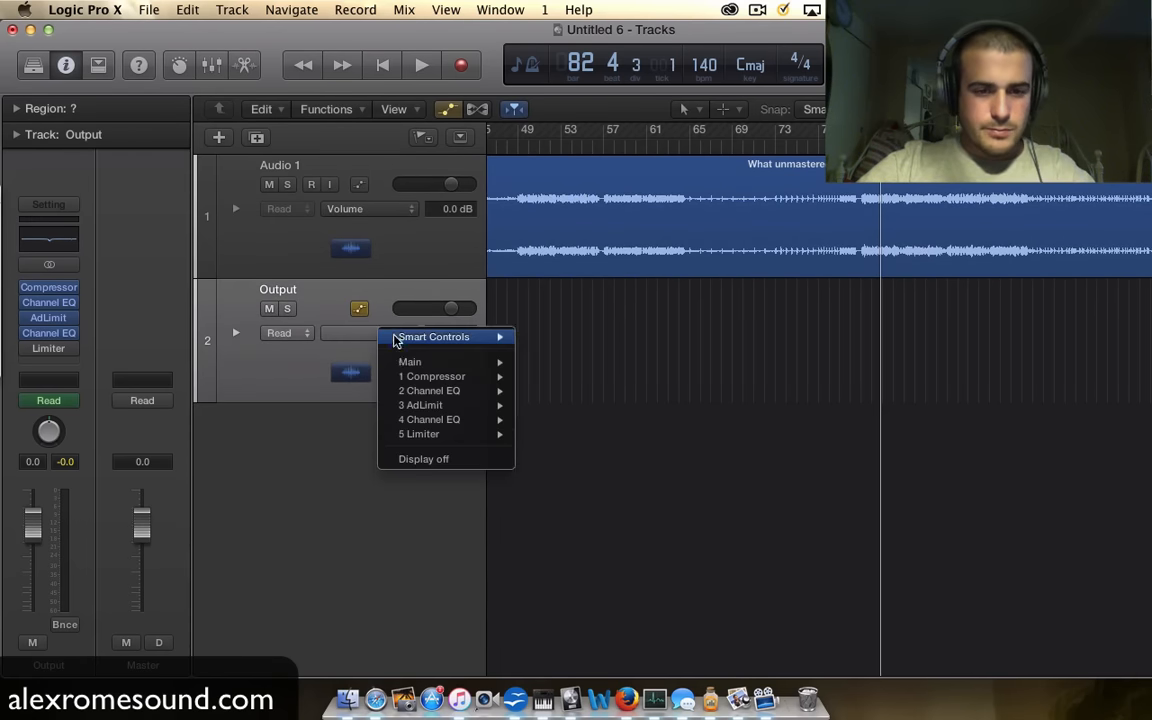
mouse_move(430, 391)
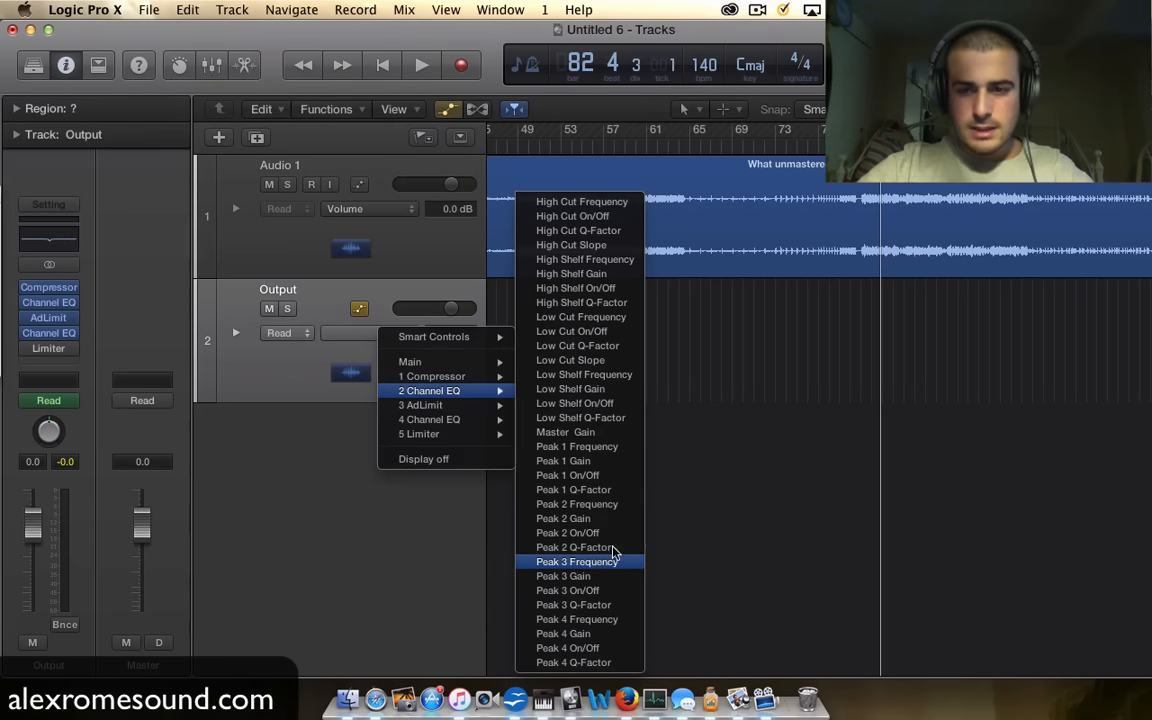
click(884, 321)
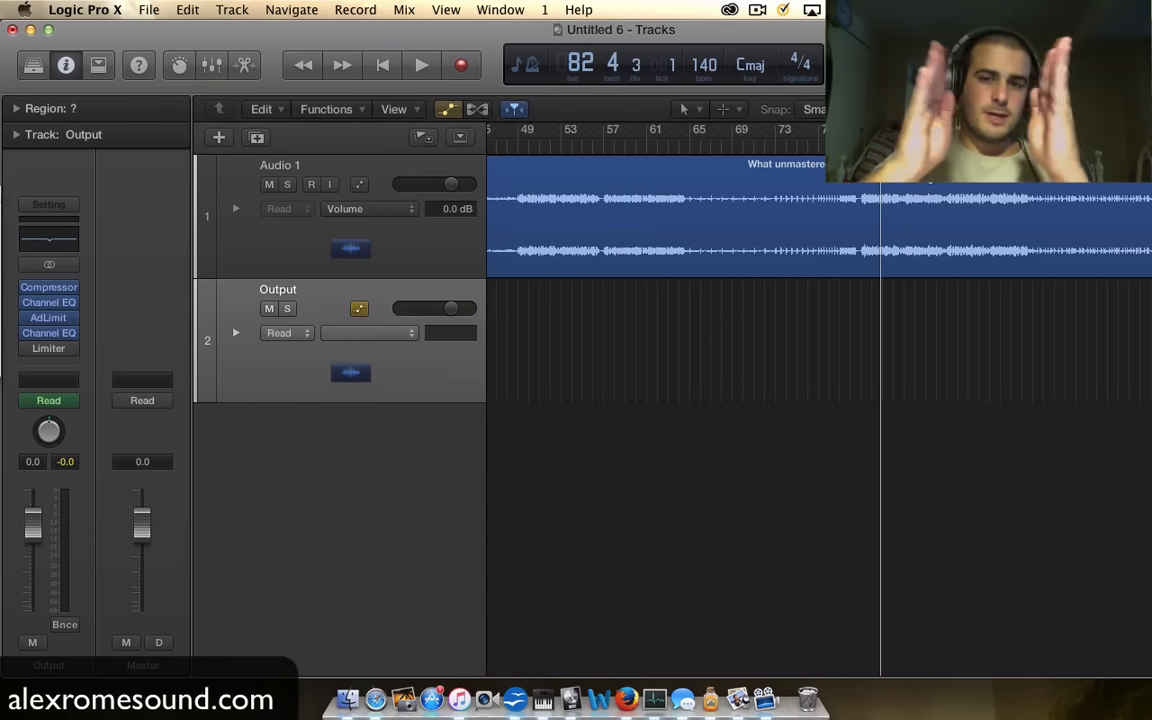
key(super+Up)
key(super+Up)
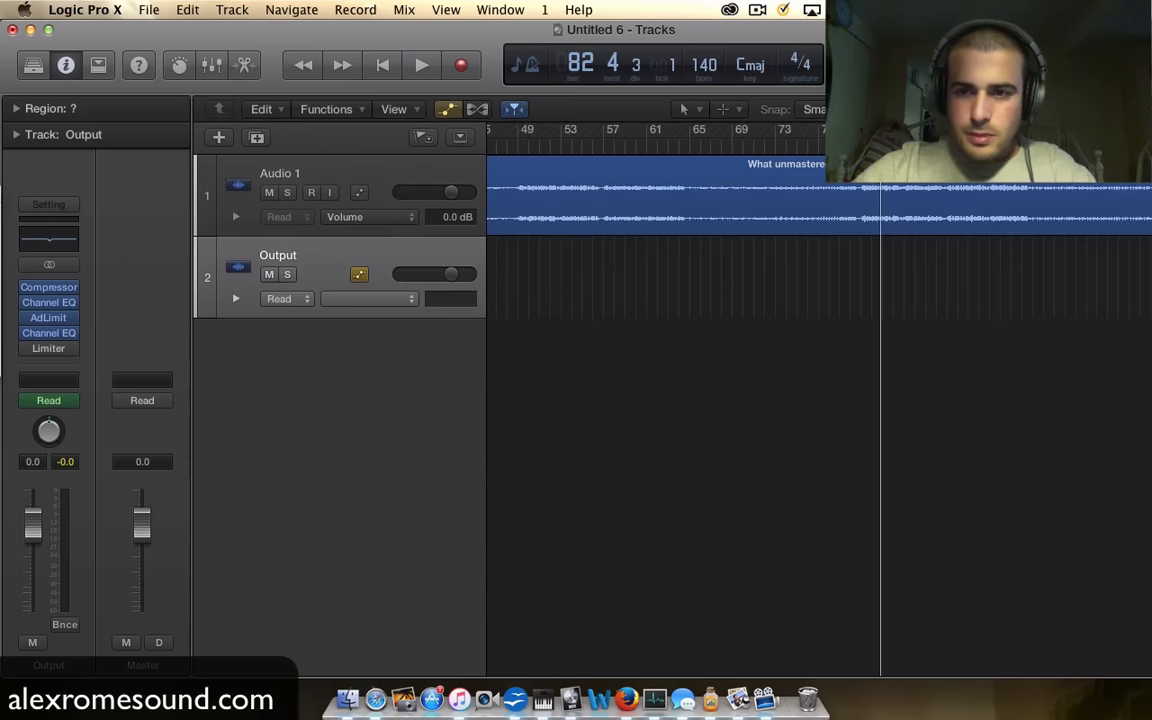
key(super+Down)
key(super+Down)
key(super+Down)
key(super+Down)
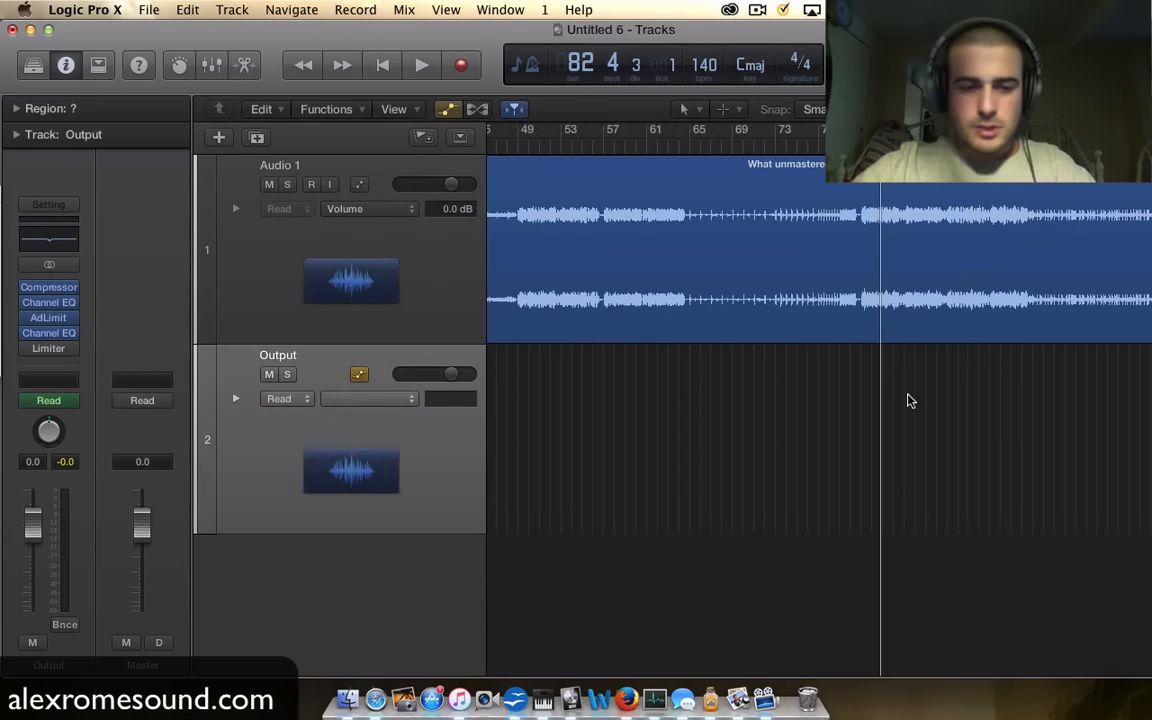
Step: Select the Audio 1 track, open the Output's second-slot Channel EQ with its analyzer and set the low shelf to 200 Hz at -6.0 dB
click(377, 289)
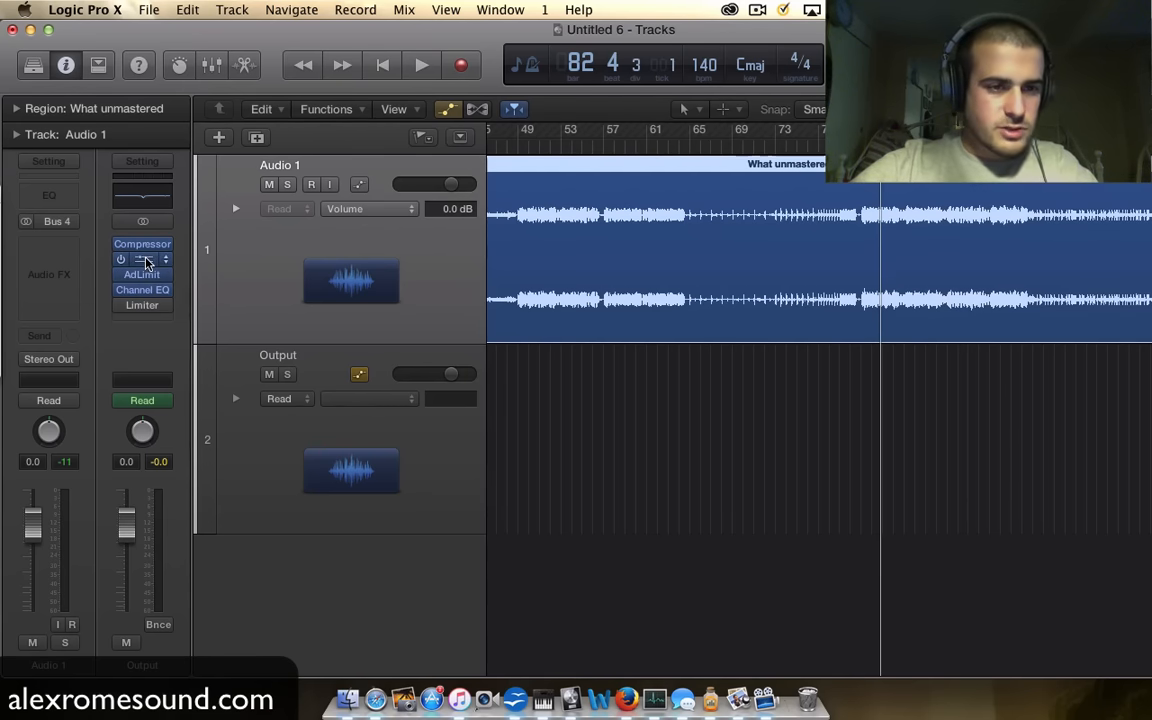
click(146, 258)
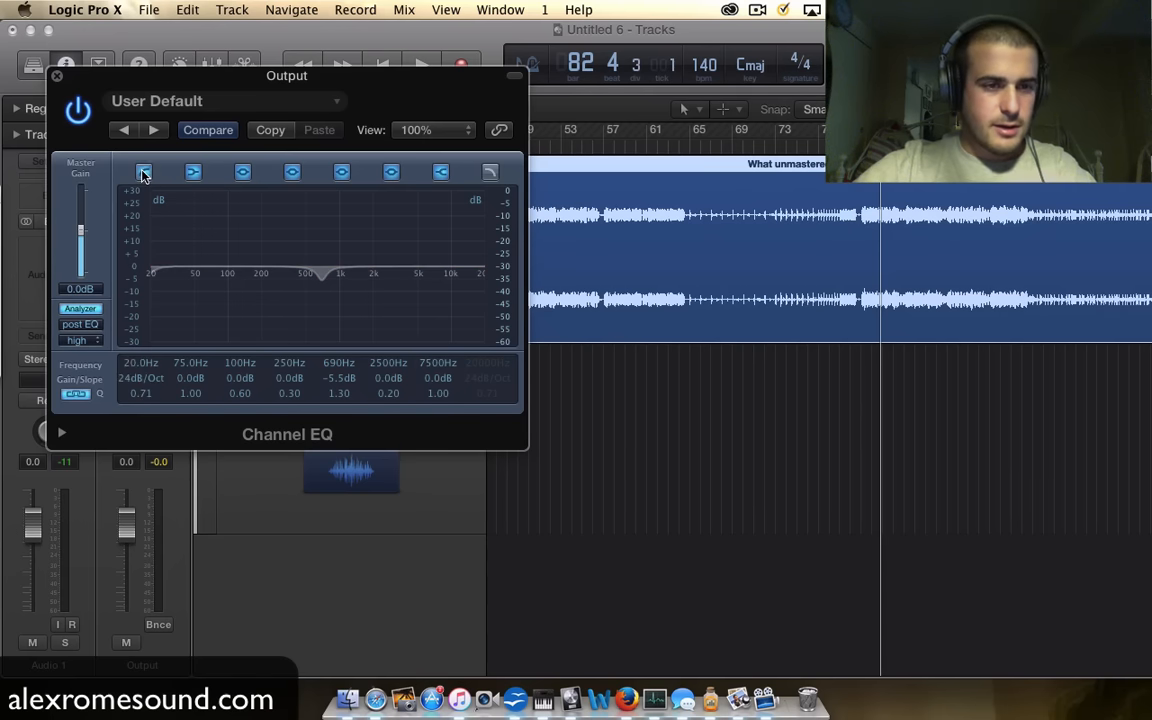
click(91, 311)
key(space)
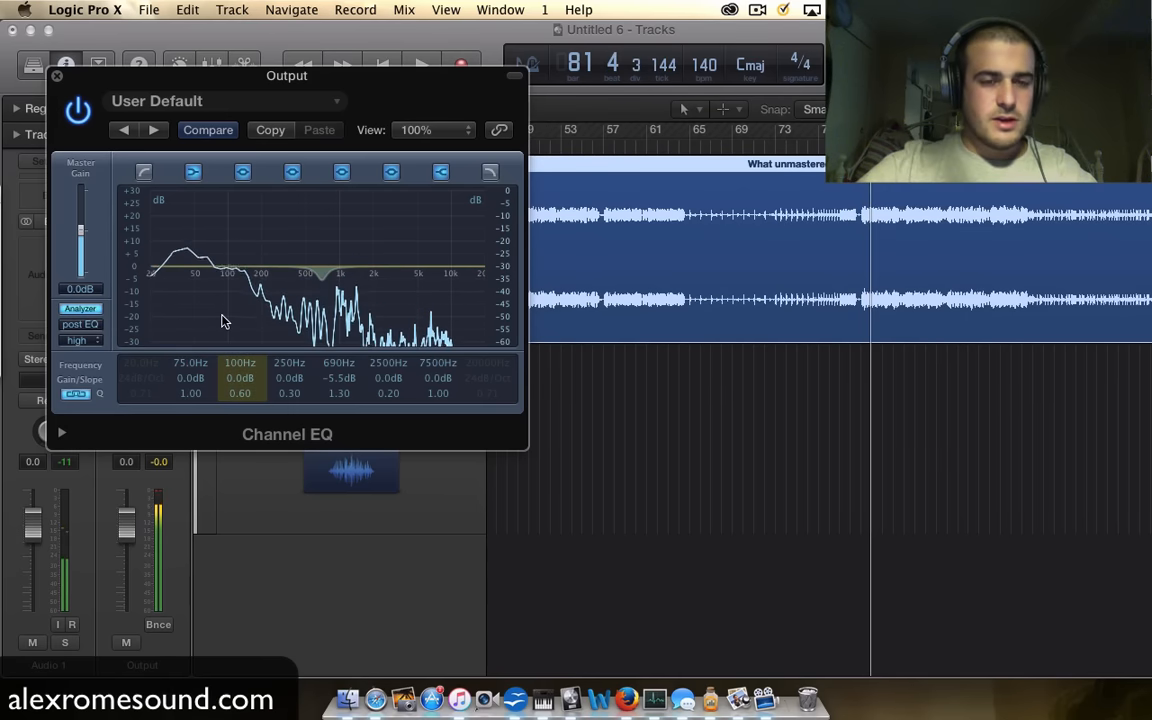
drag(193, 279, 238, 296)
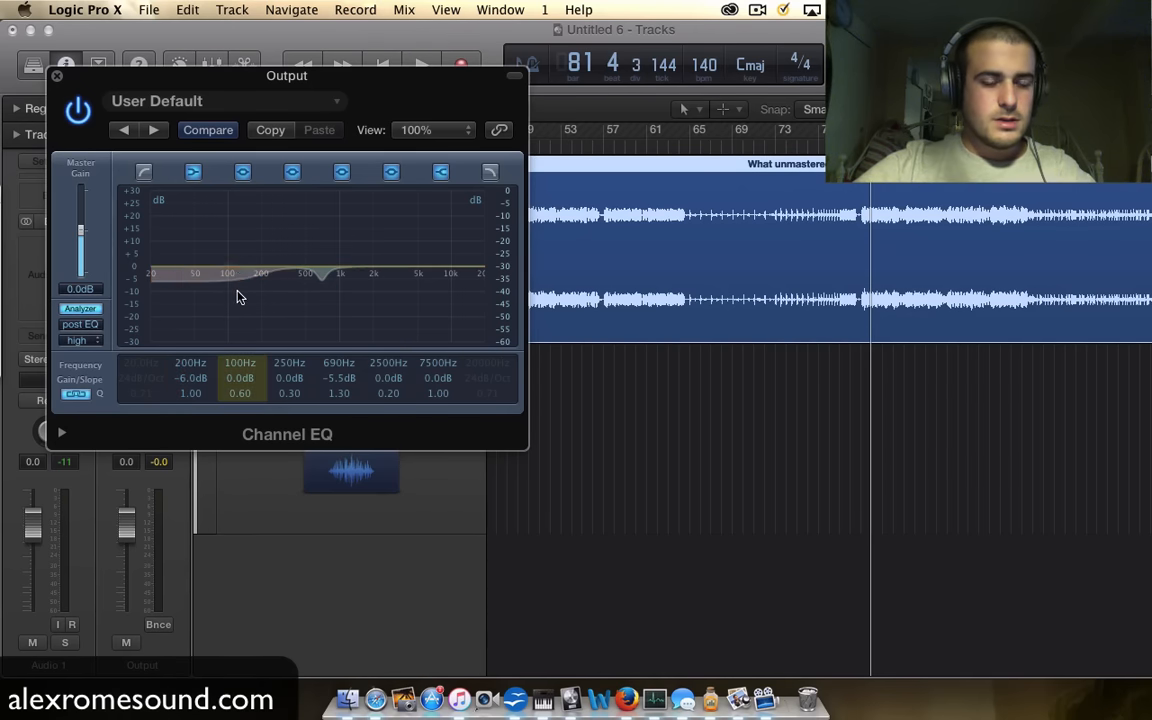
key(space)
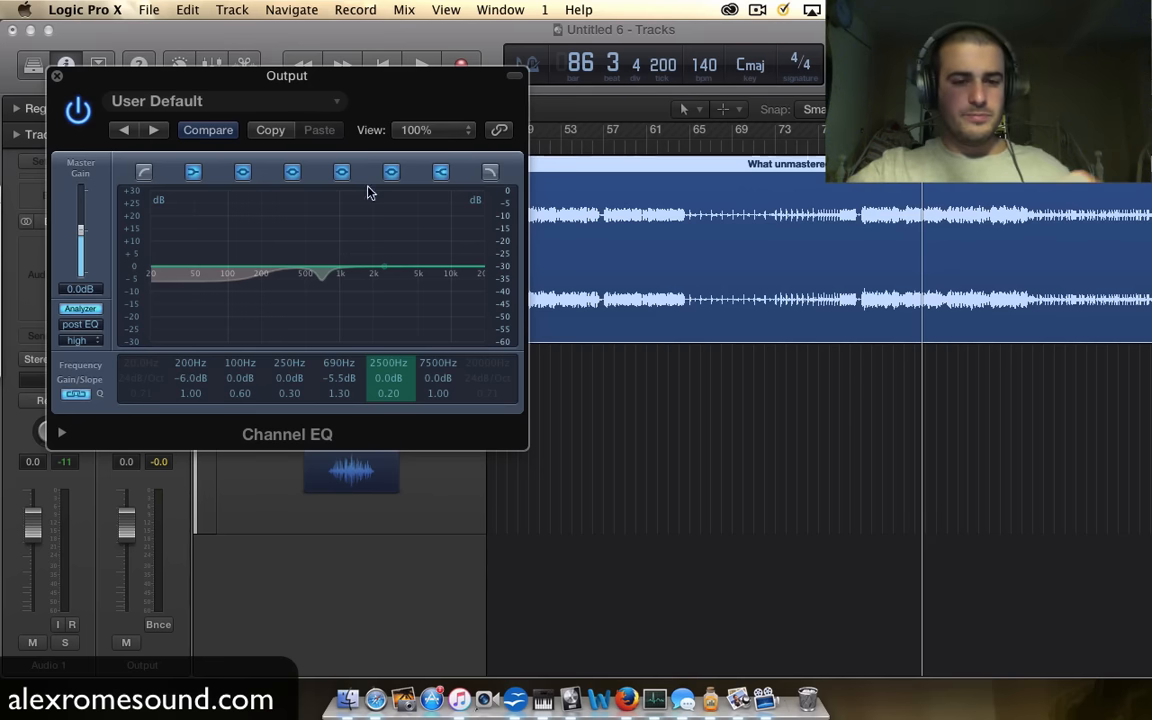
Step: Replay the section and enable the Channel EQ's low cut at 30 Hz with a 48 dB/Oct slope
key(space)
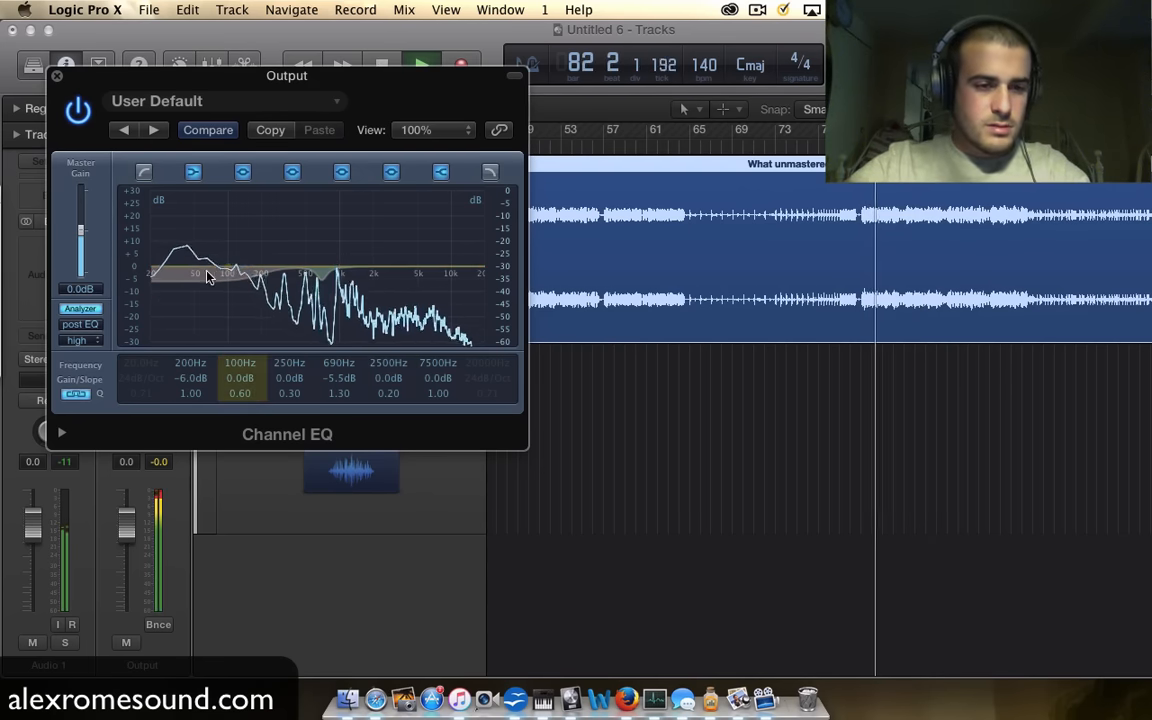
key(space)
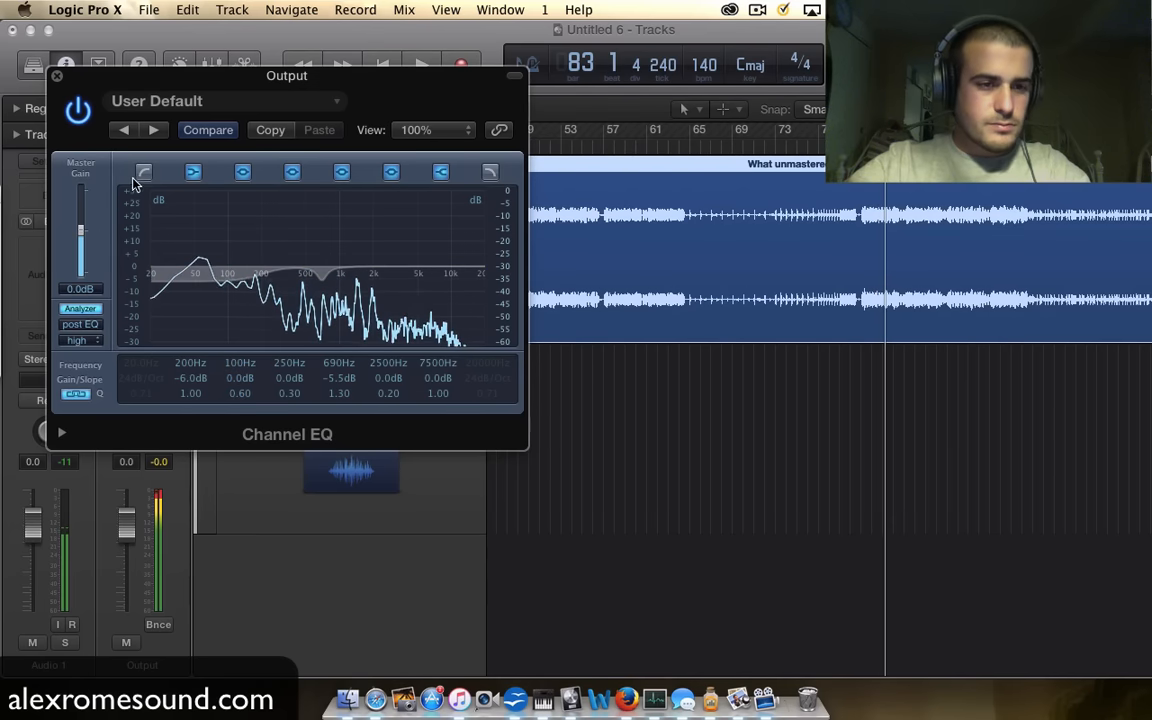
click(143, 172)
drag(155, 352, 157, 346)
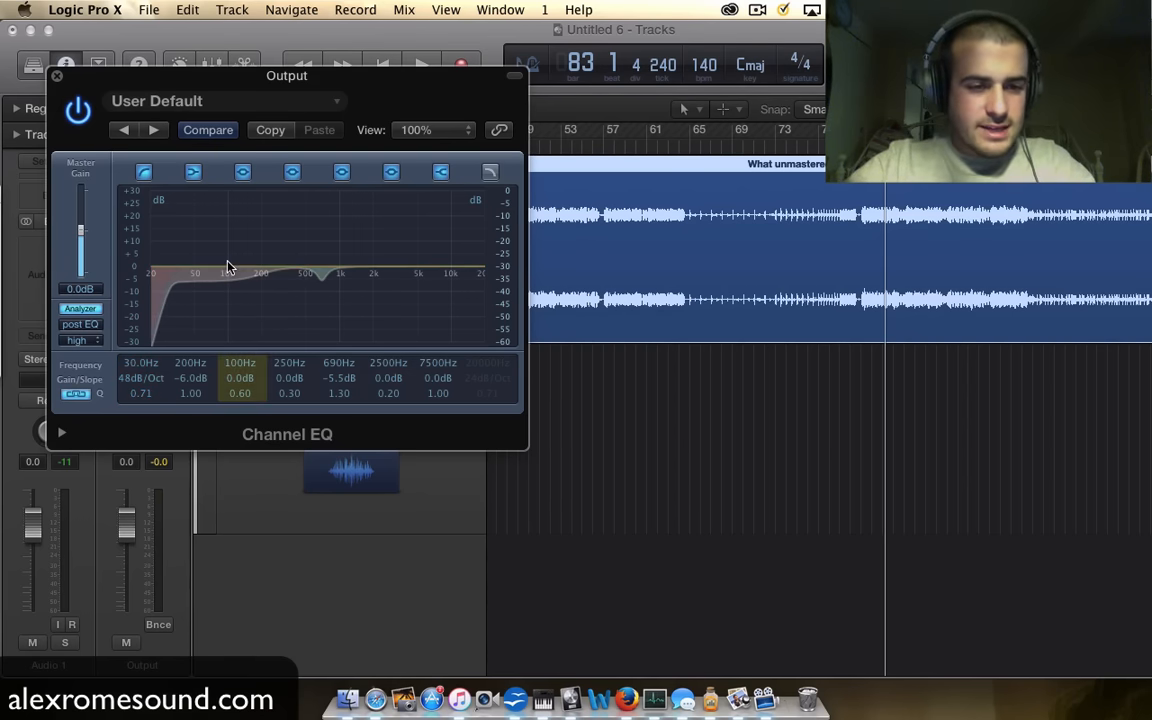
Step: Boost the 100 Hz band by +2.5 dB with Q 1.80 and audition the section before and after the change
key(space)
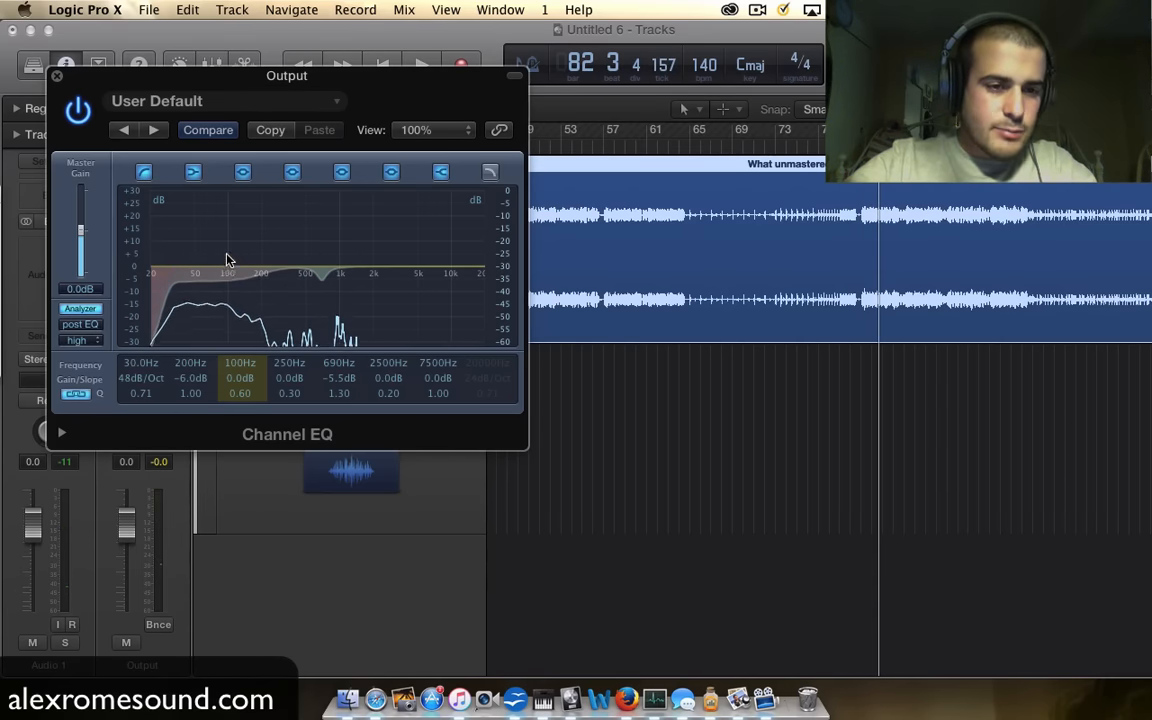
drag(251, 378, 252, 380)
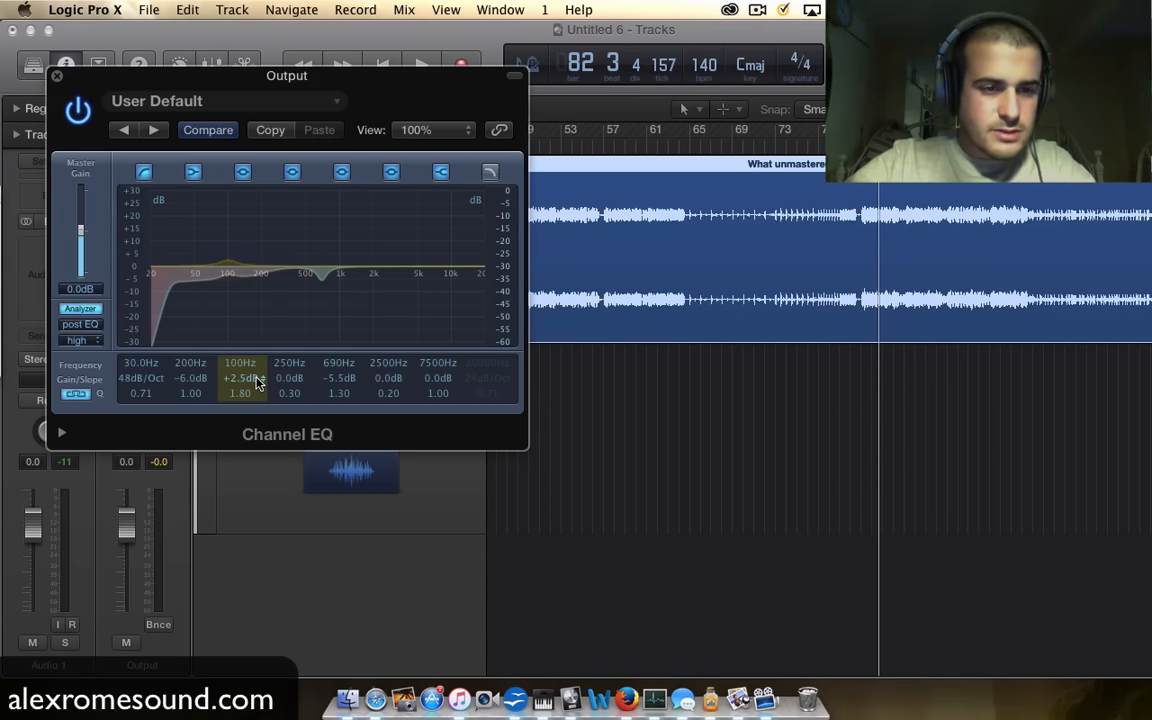
key(space)
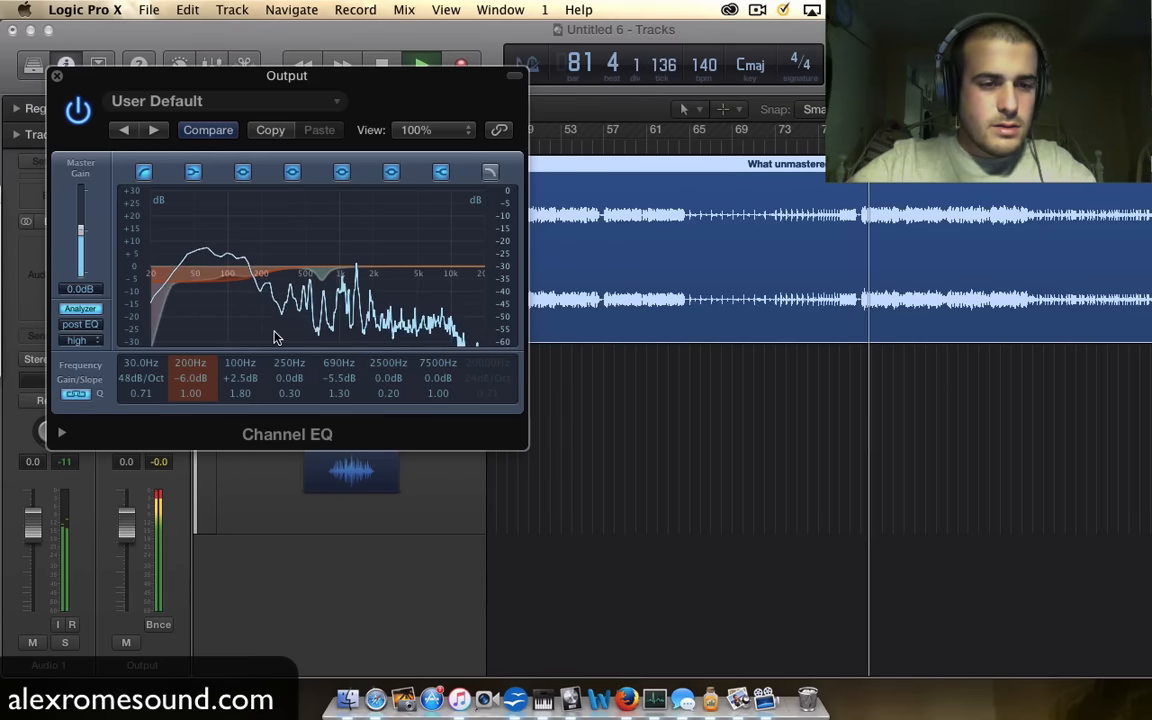
key(space)
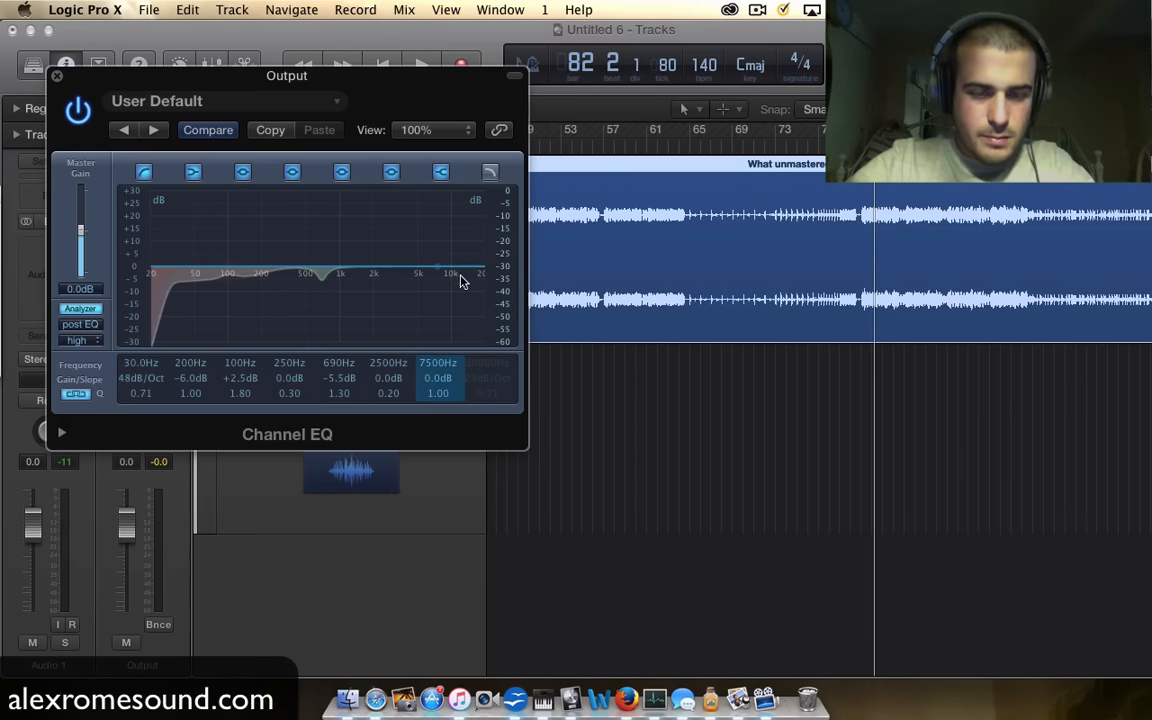
Step: Set the high shelf to 2050 Hz at +2.5 dB and play the section to hear it
drag(450, 277, 380, 266)
key(space)
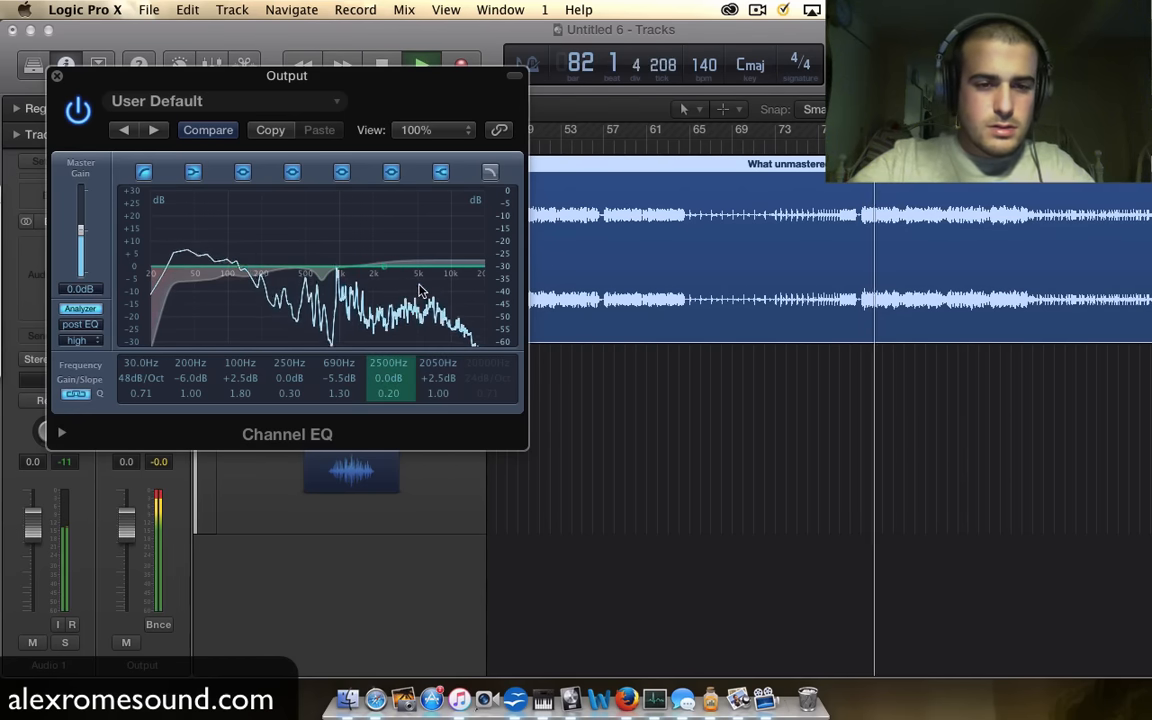
key(space)
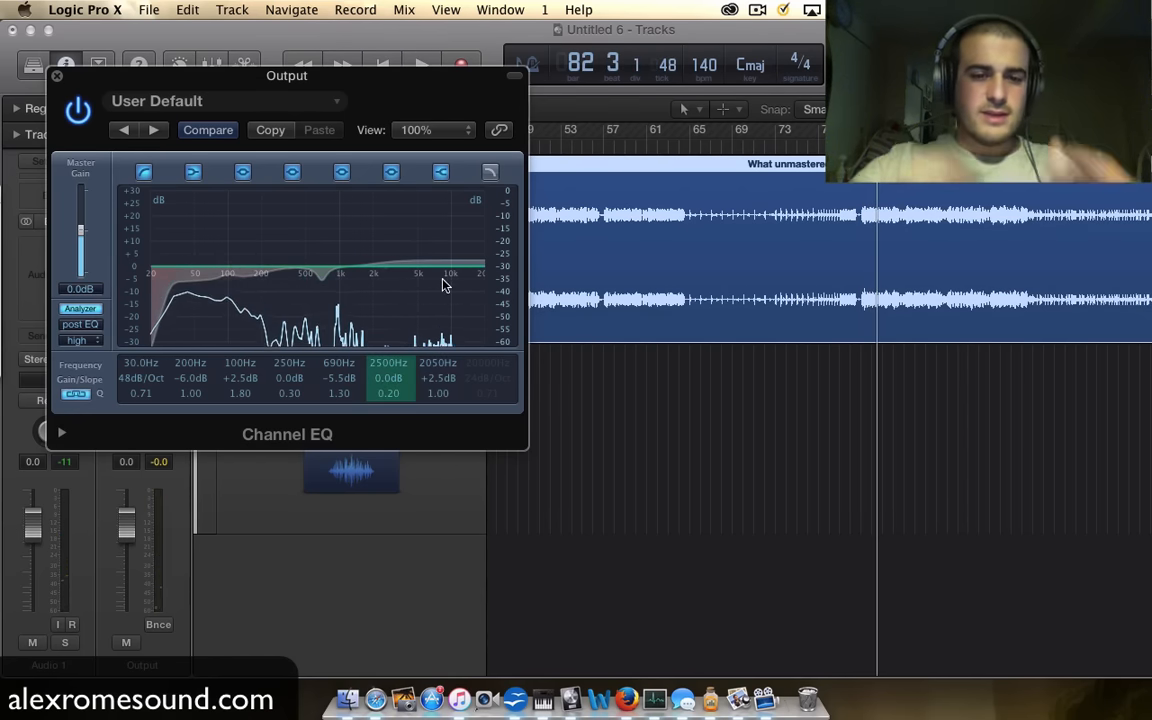
Step: Try the 250 Hz peak band at 2600 Hz, +2.0 dB and Q 2.50 while the section plays
key(space)
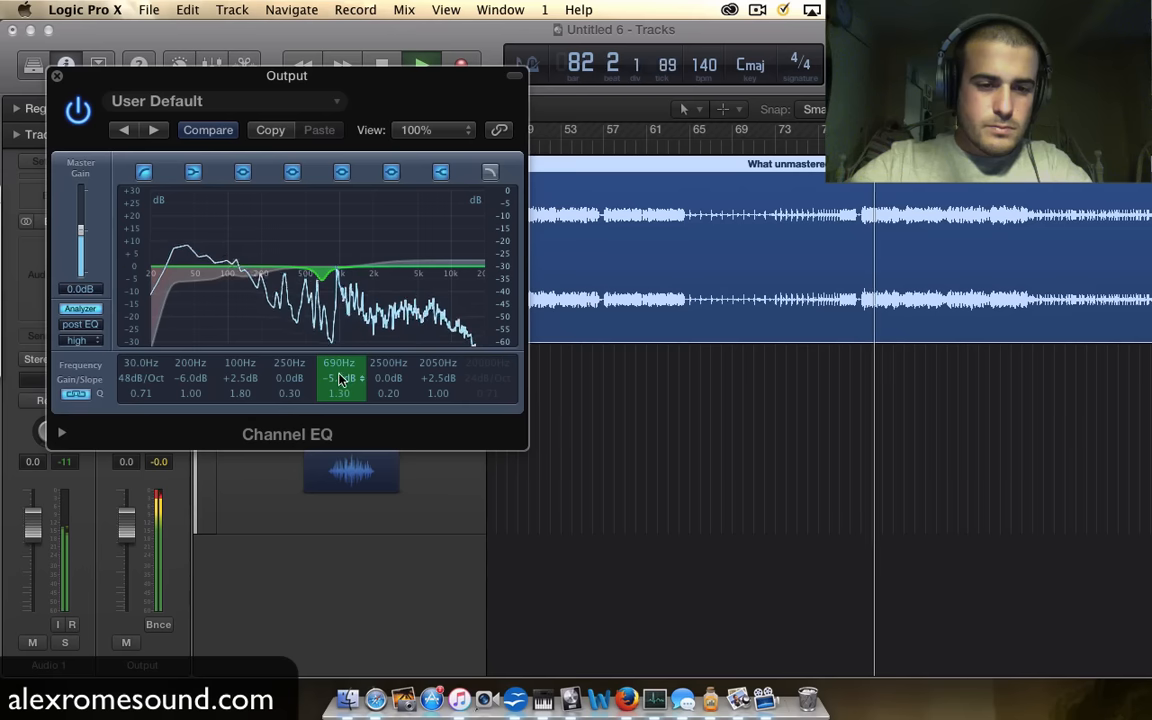
drag(339, 377, 353, 218)
key(space)
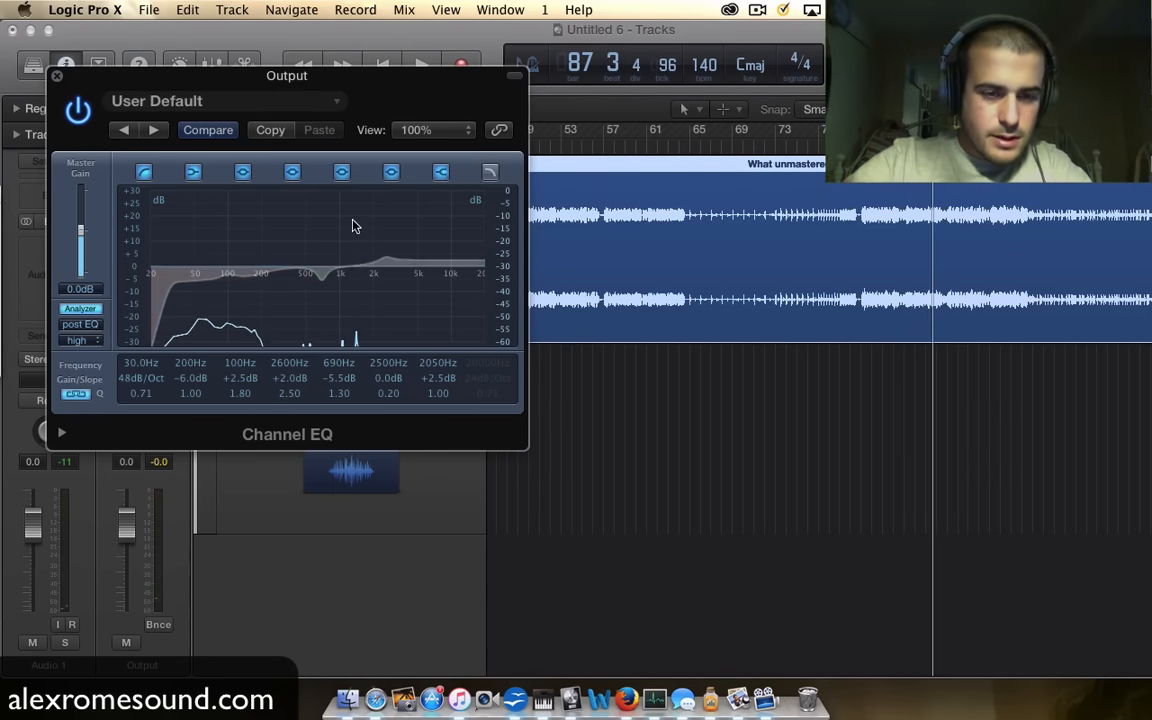
Step: Move the 2600 Hz peak band to 12000 Hz at +4.0 dB with Q 0.71 and replay the section
drag(305, 364, 342, 267)
drag(300, 379, 300, 412)
key(space)
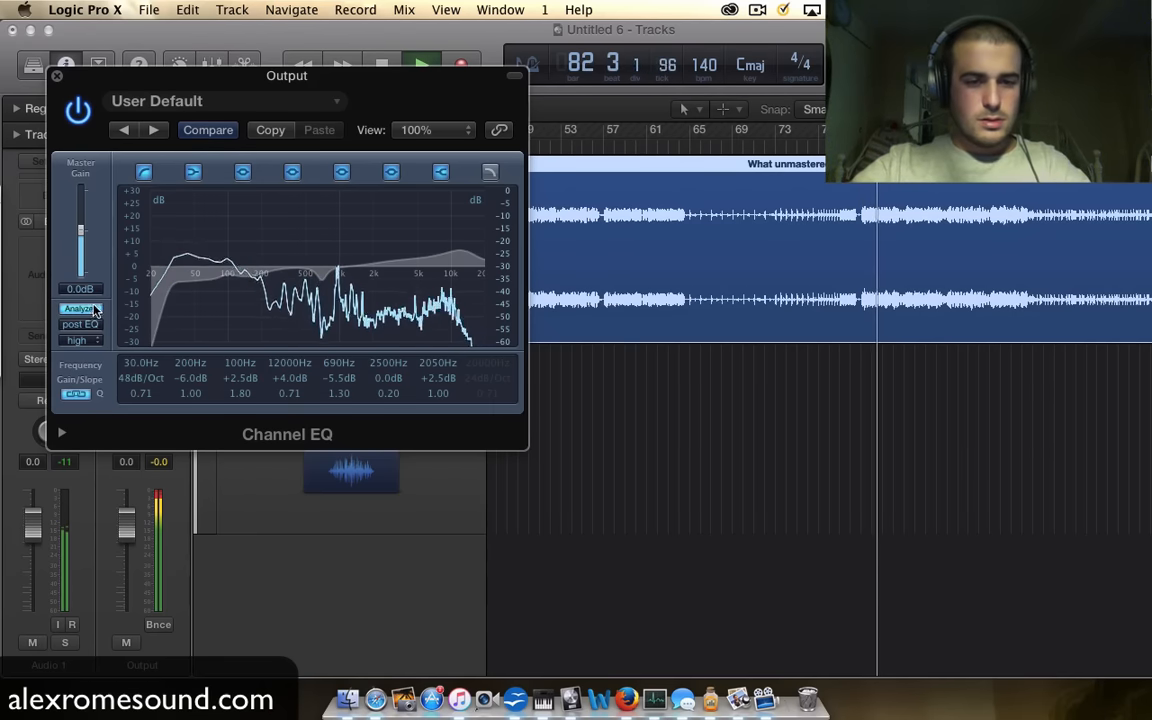
Step: Stop playback, turn off the Channel EQ analyzer, close the plug-in and deselect the audio region
key(space)
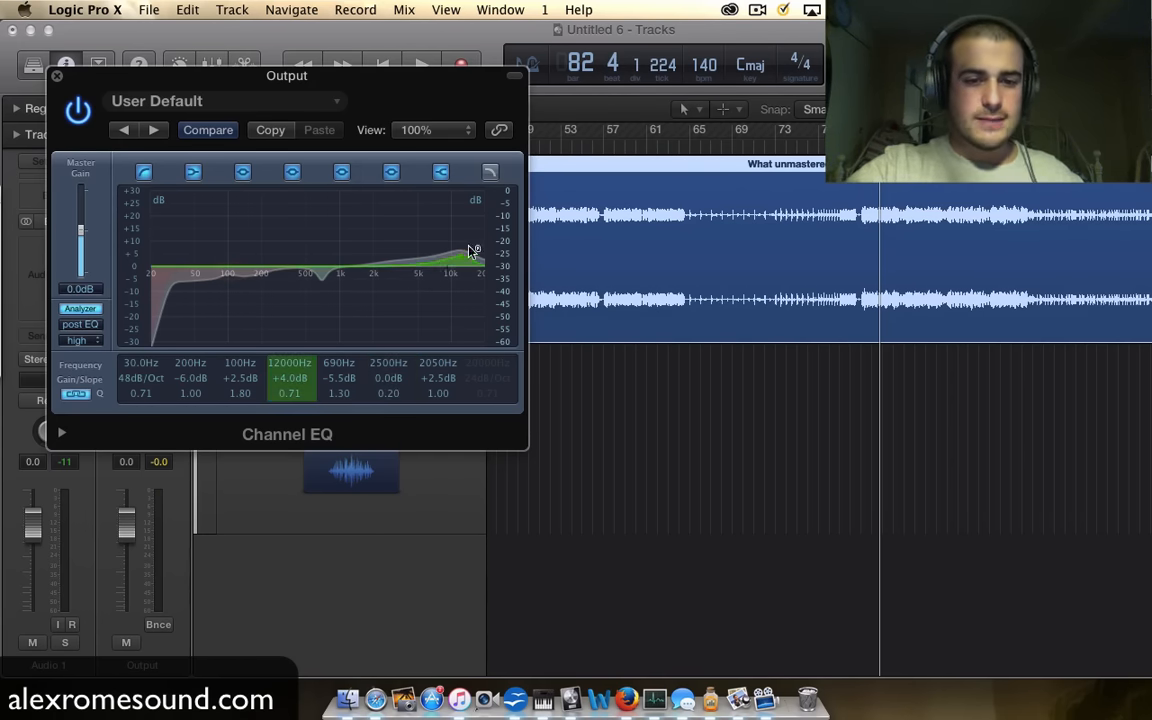
click(94, 313)
click(57, 77)
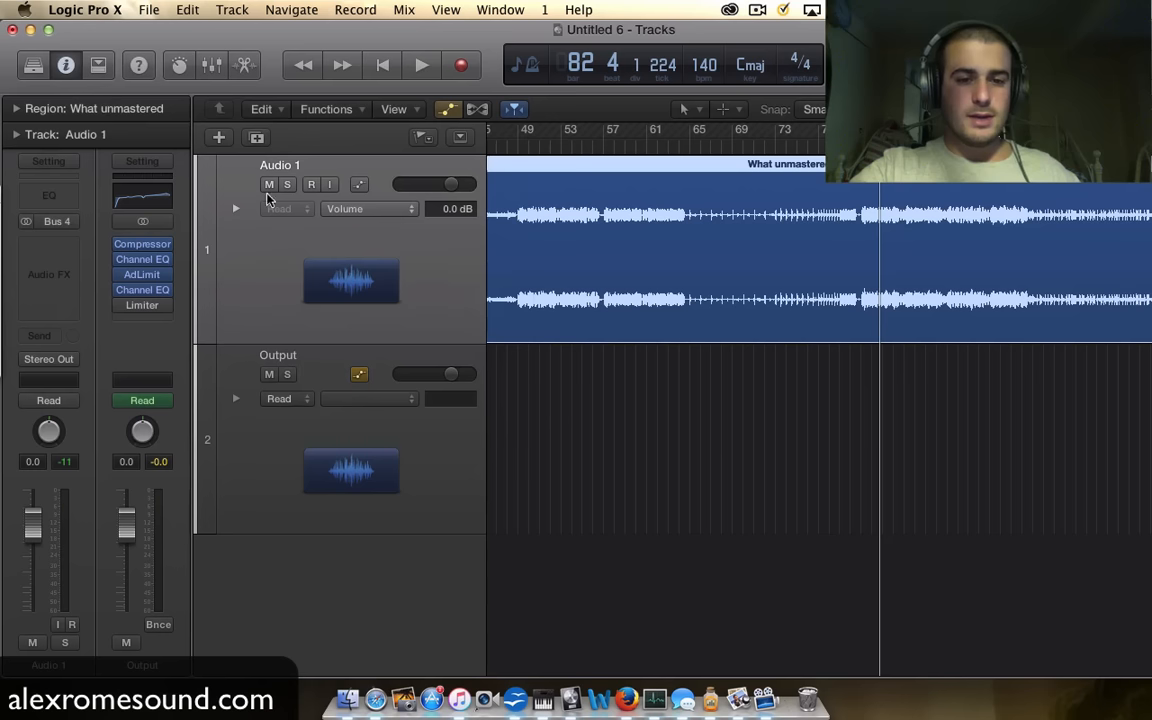
click(628, 427)
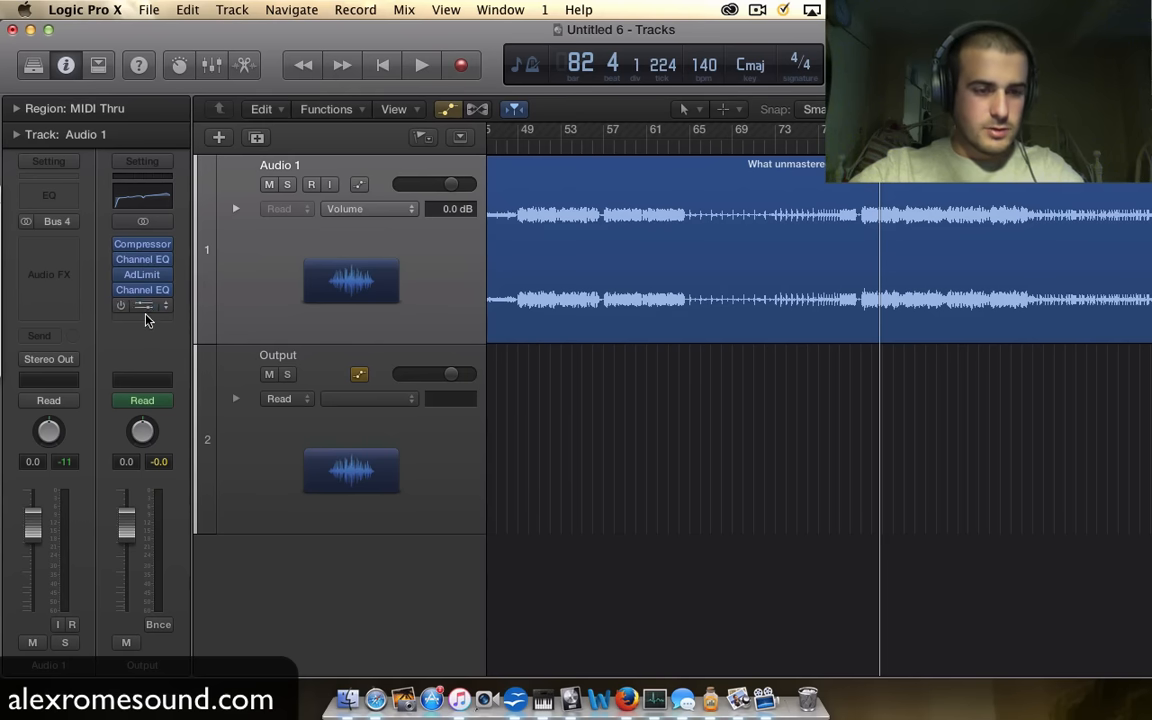
Step: Review the Channel EQ curve on the Output channel, close it and play the section briefly
click(144, 263)
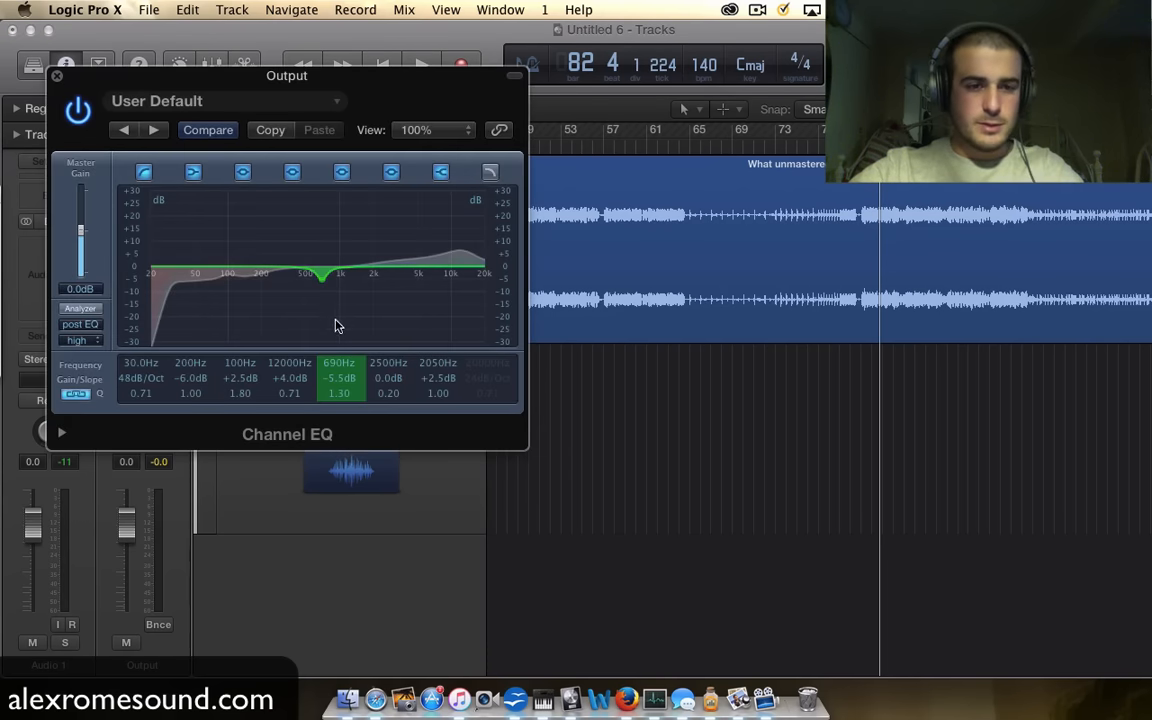
click(56, 77)
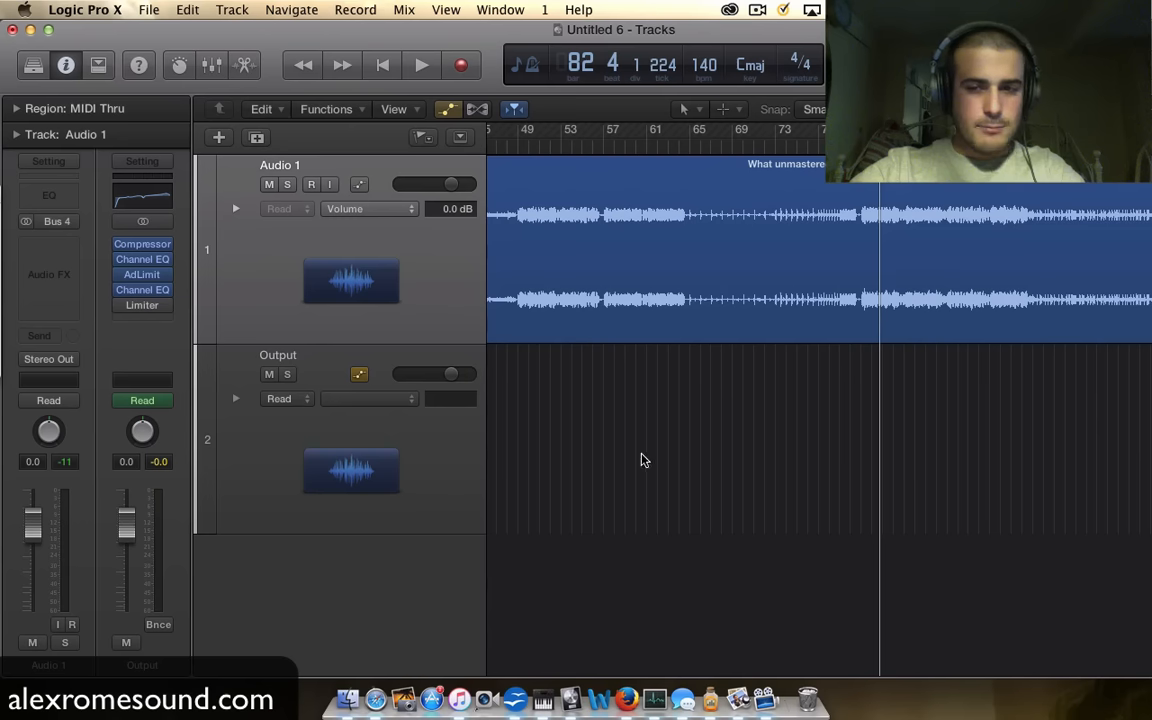
key(space)
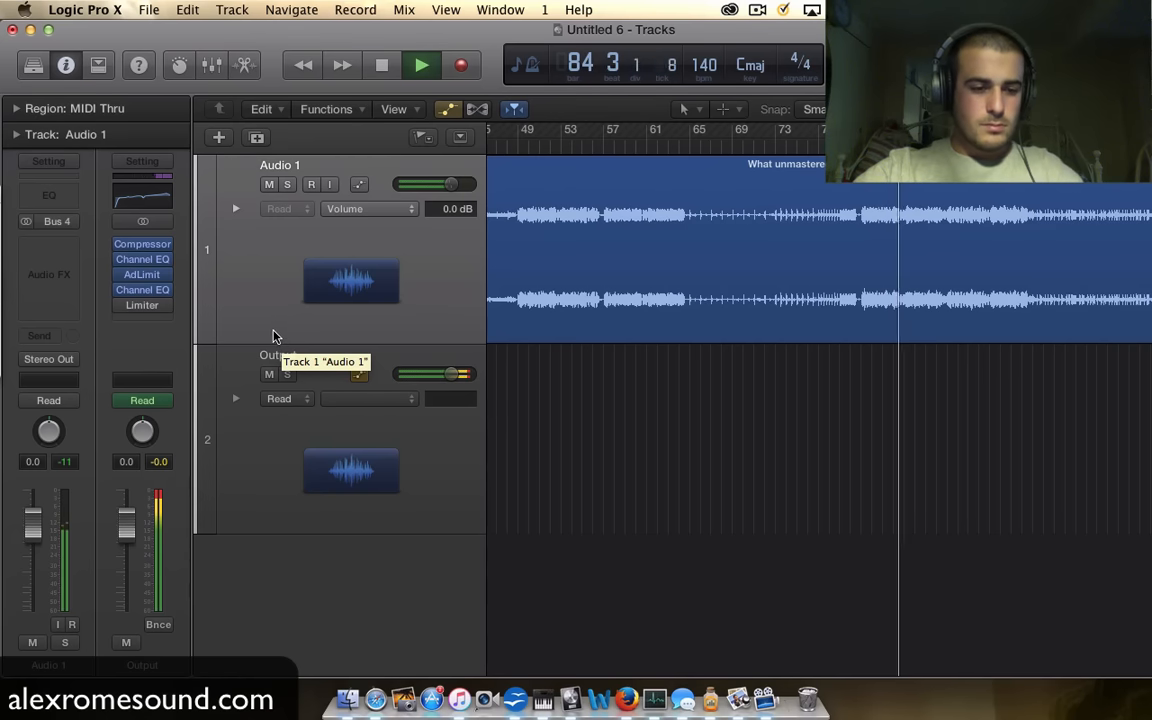
key(space)
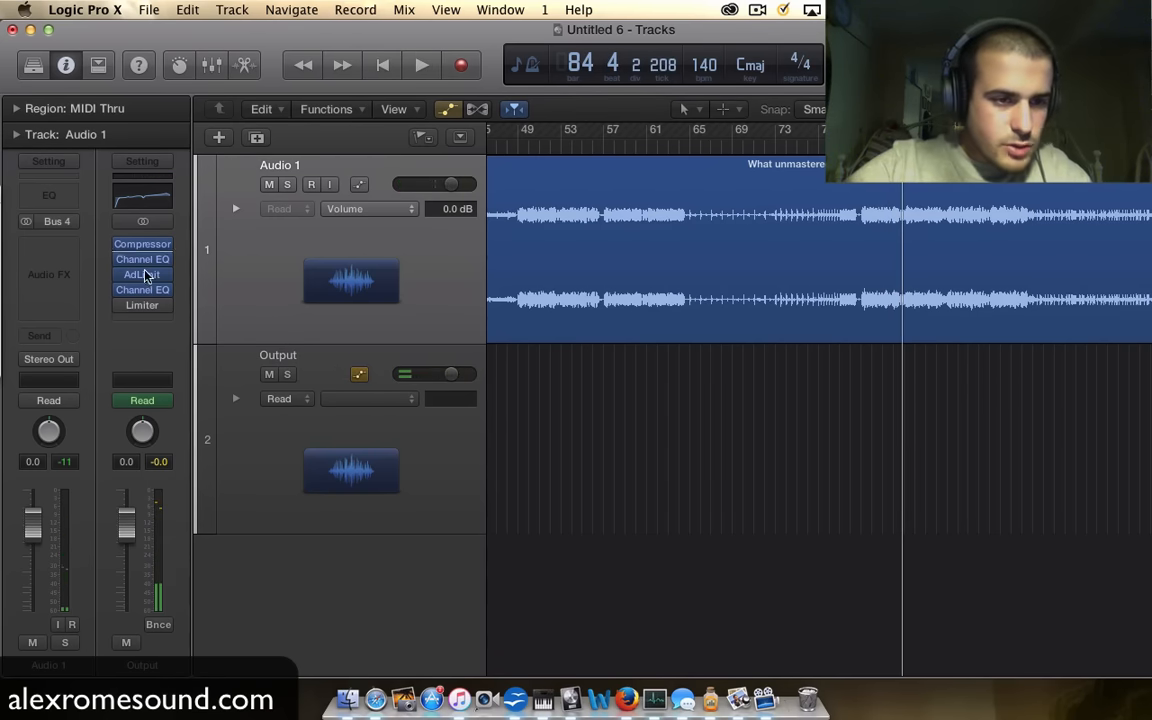
Step: Move the first Channel EQ ahead of the Compressor in the Output chain and check the settings of both plug-ins
mouse_move(145, 266)
drag(143, 262, 144, 251)
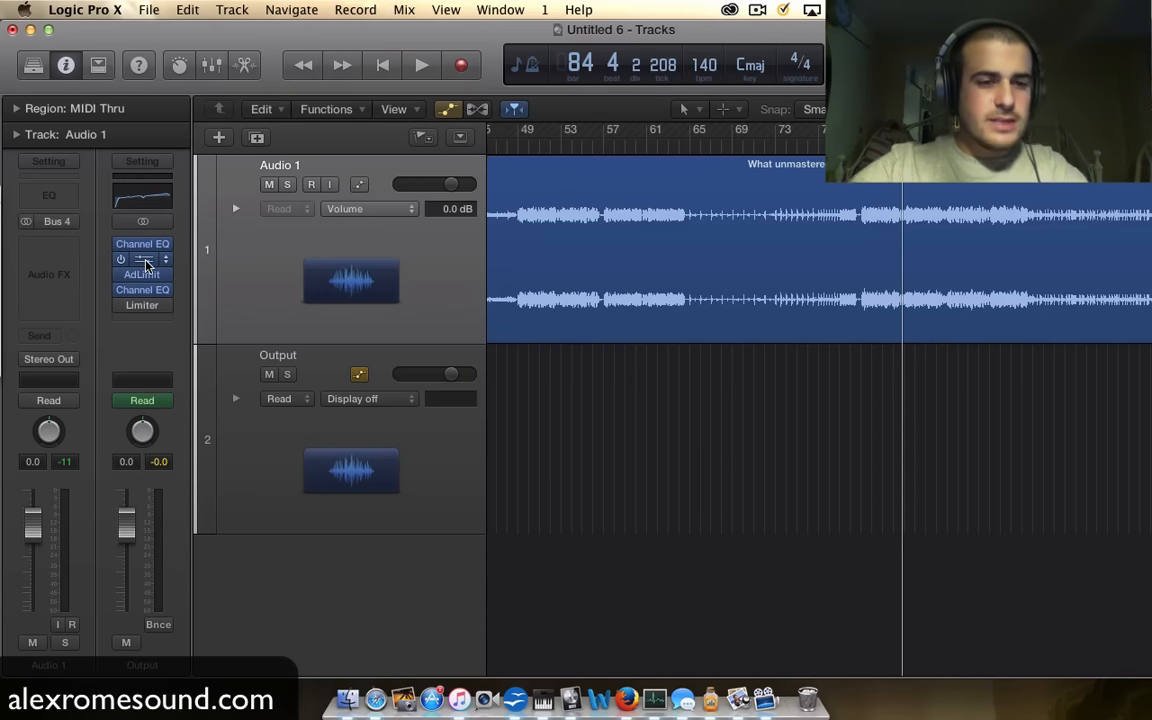
click(143, 259)
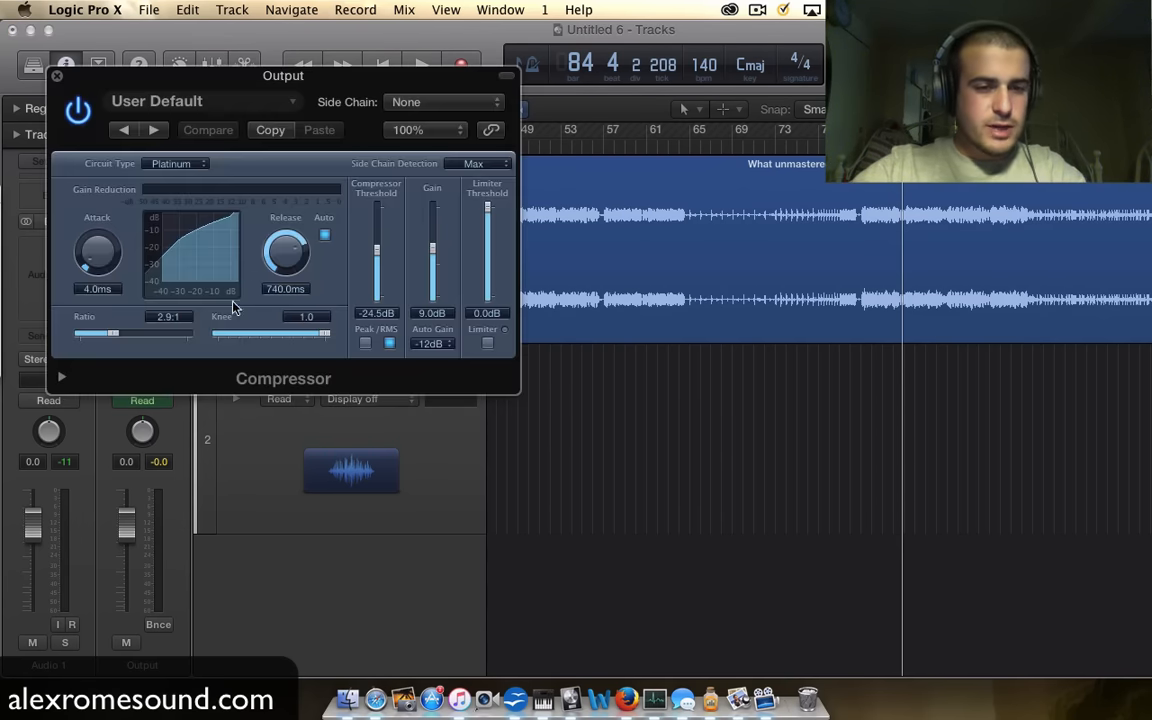
click(56, 76)
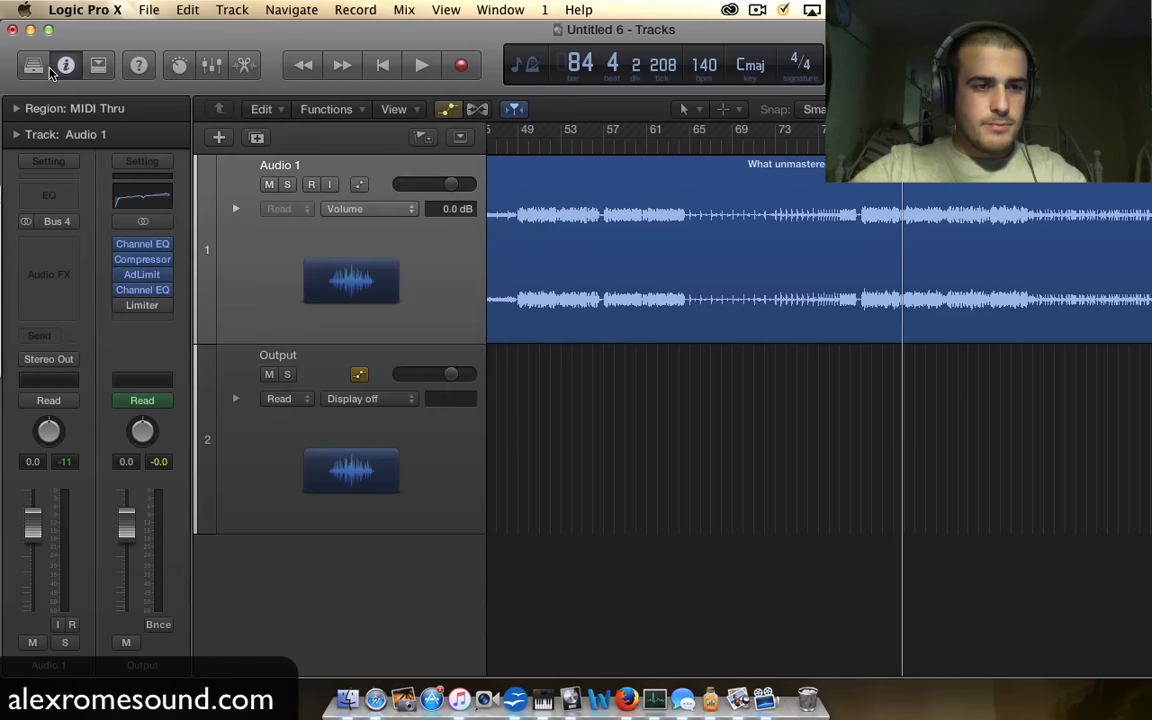
click(143, 246)
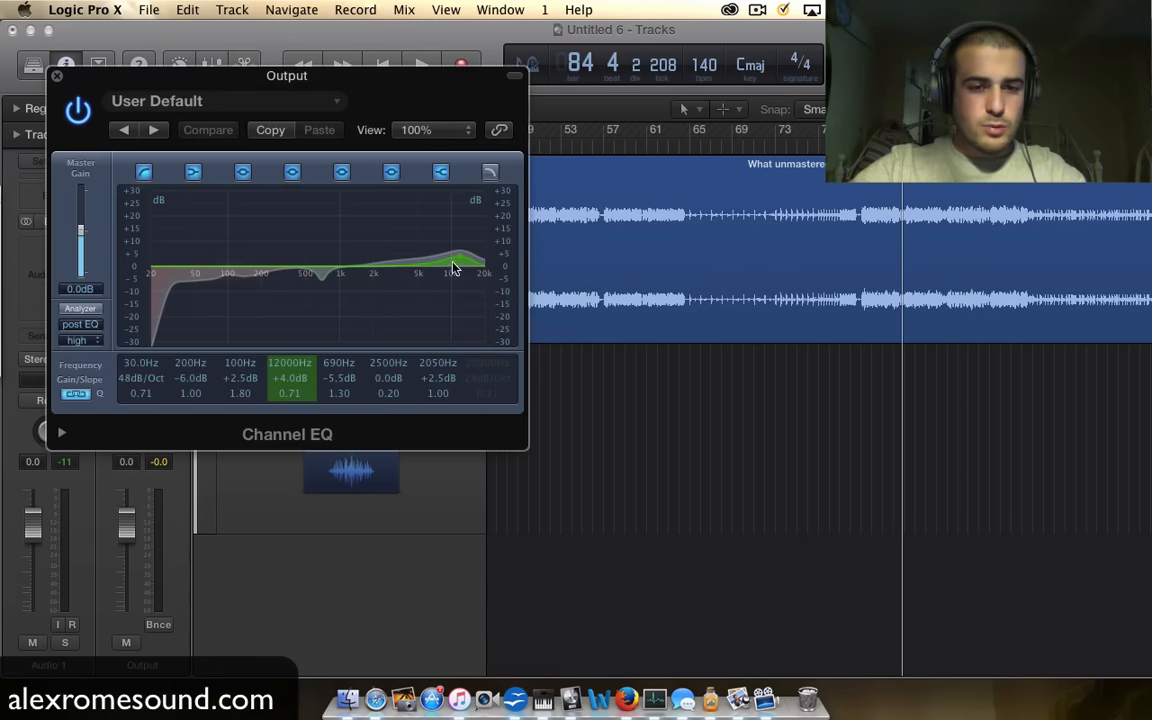
click(56, 76)
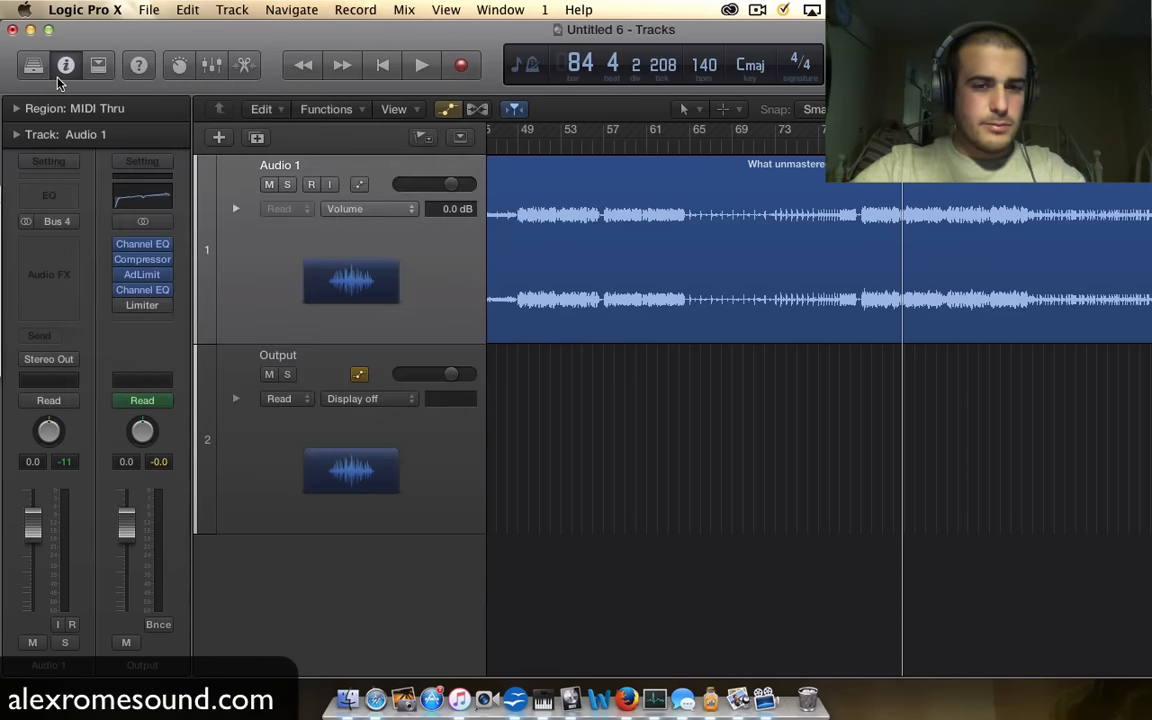
Step: Open the Output Compressor while the section plays to check its gain reduction
key(space)
click(147, 261)
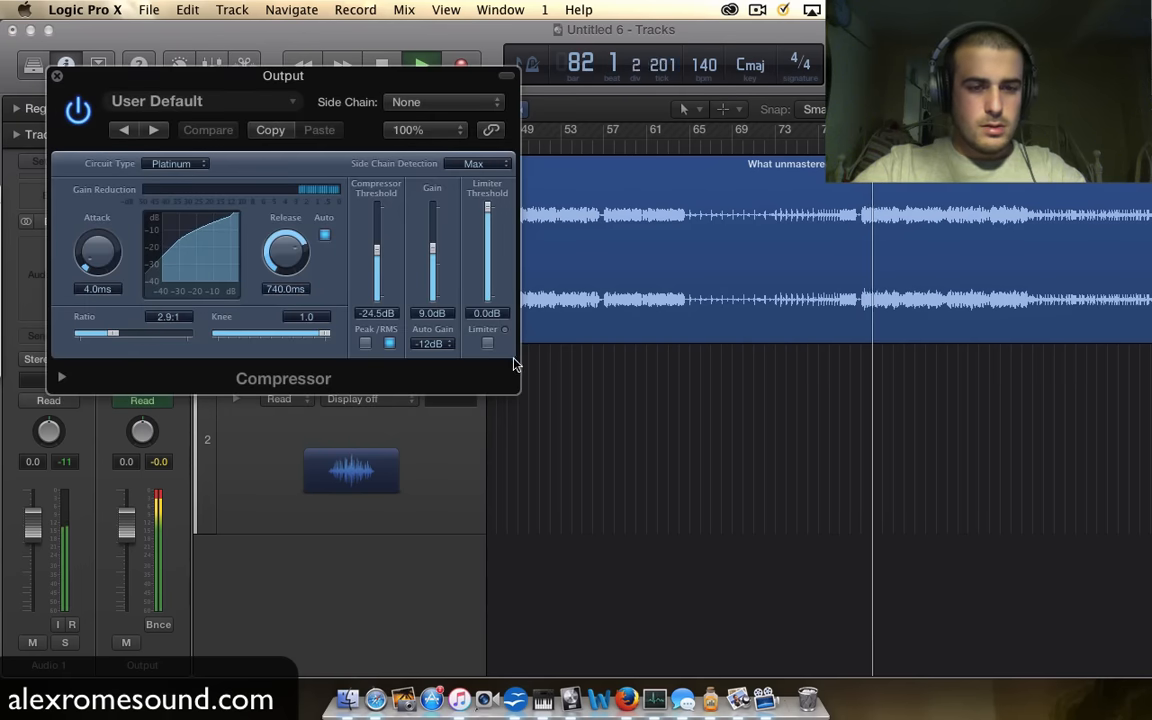
key(space)
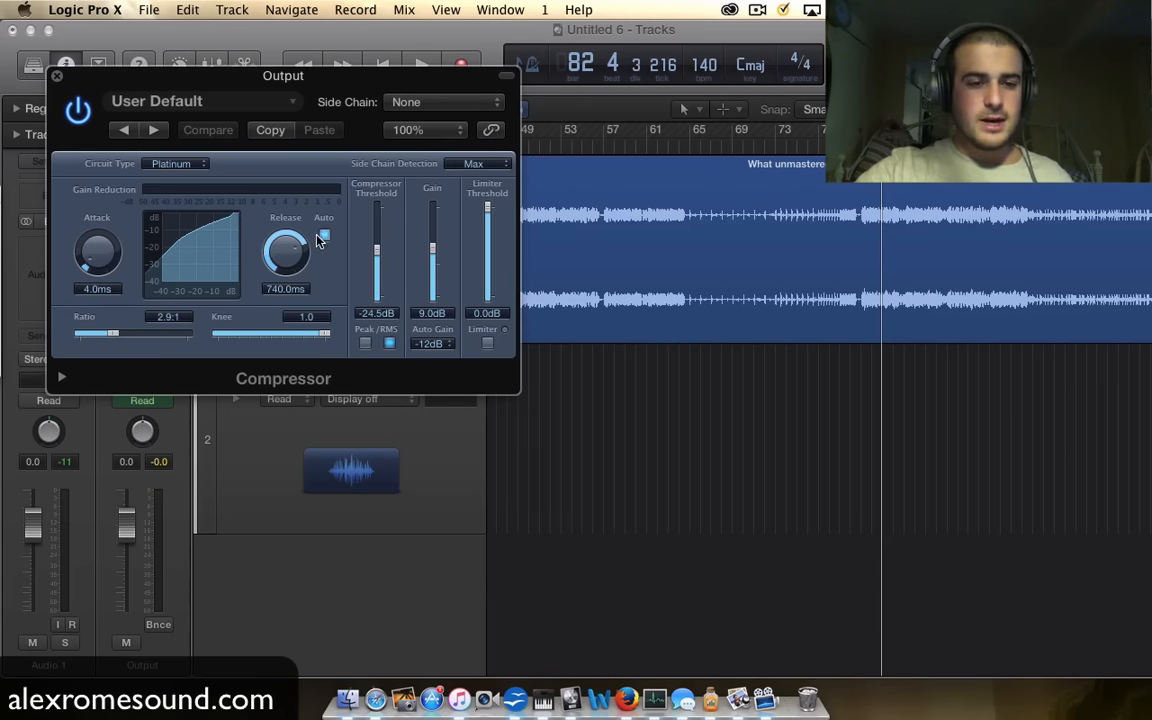
Step: Try a compressor threshold of -26.5 dB while the section plays, adjusting the listening volume
key(space)
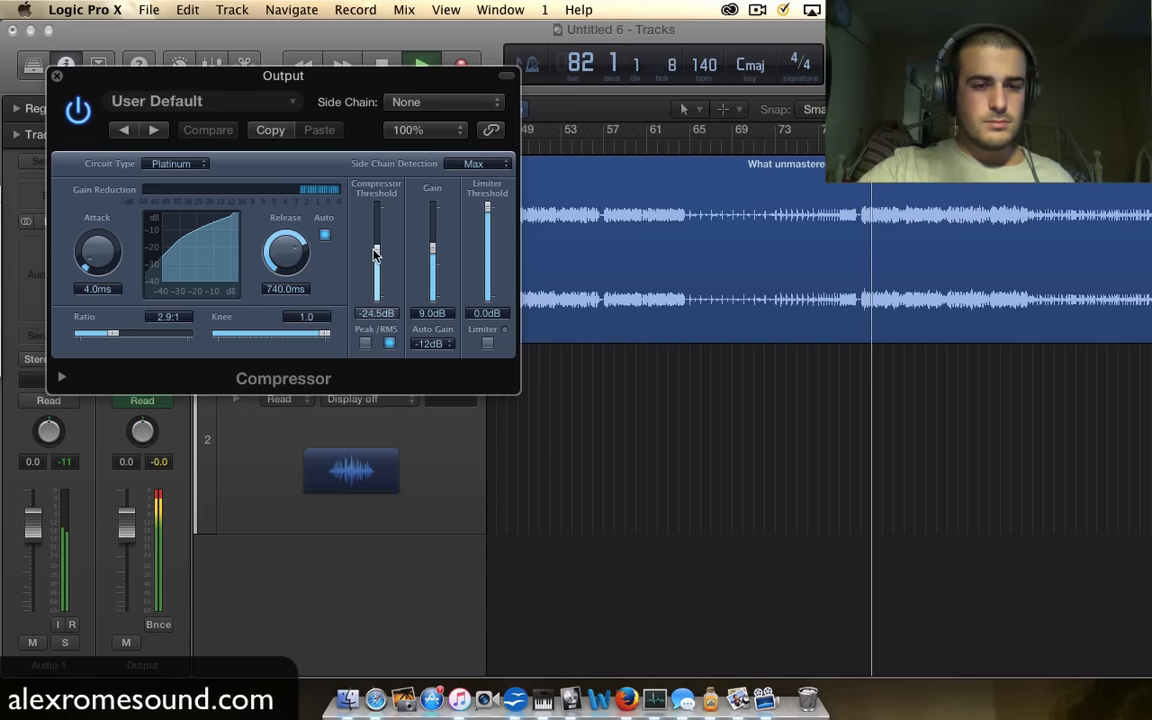
drag(375, 254, 375, 259)
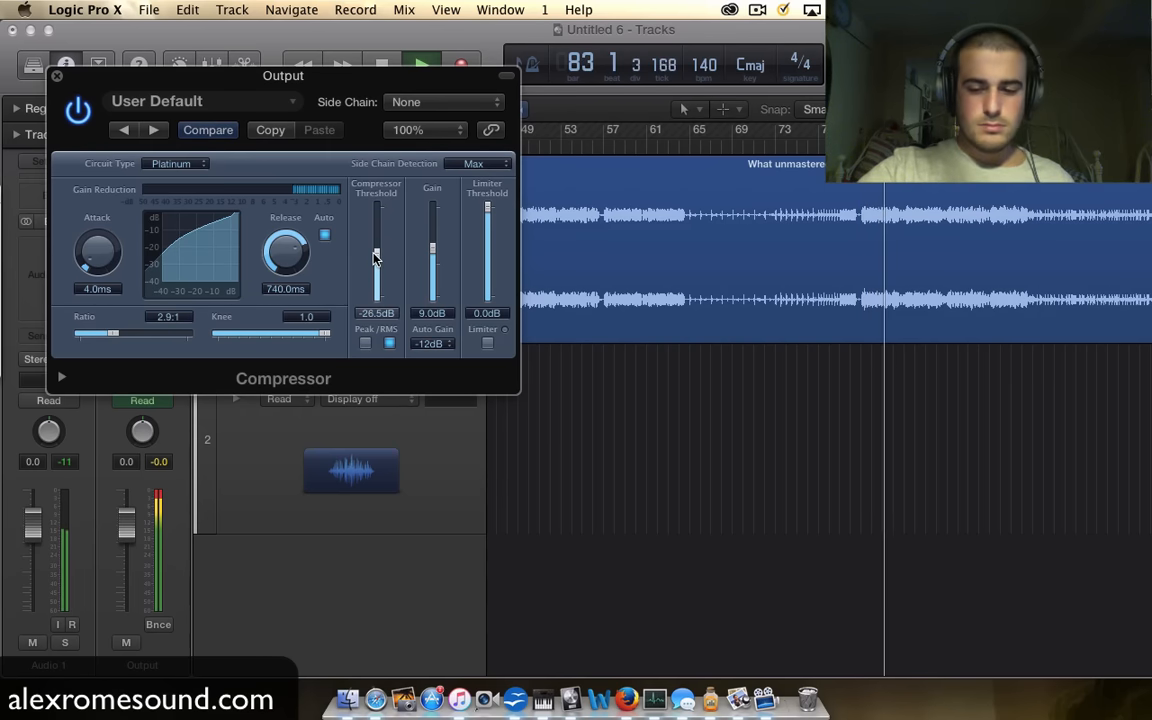
key(XF86AudioLowerVolume)
key(XF86AudioLowerVolume)
key(XF86AudioRaiseVolume)
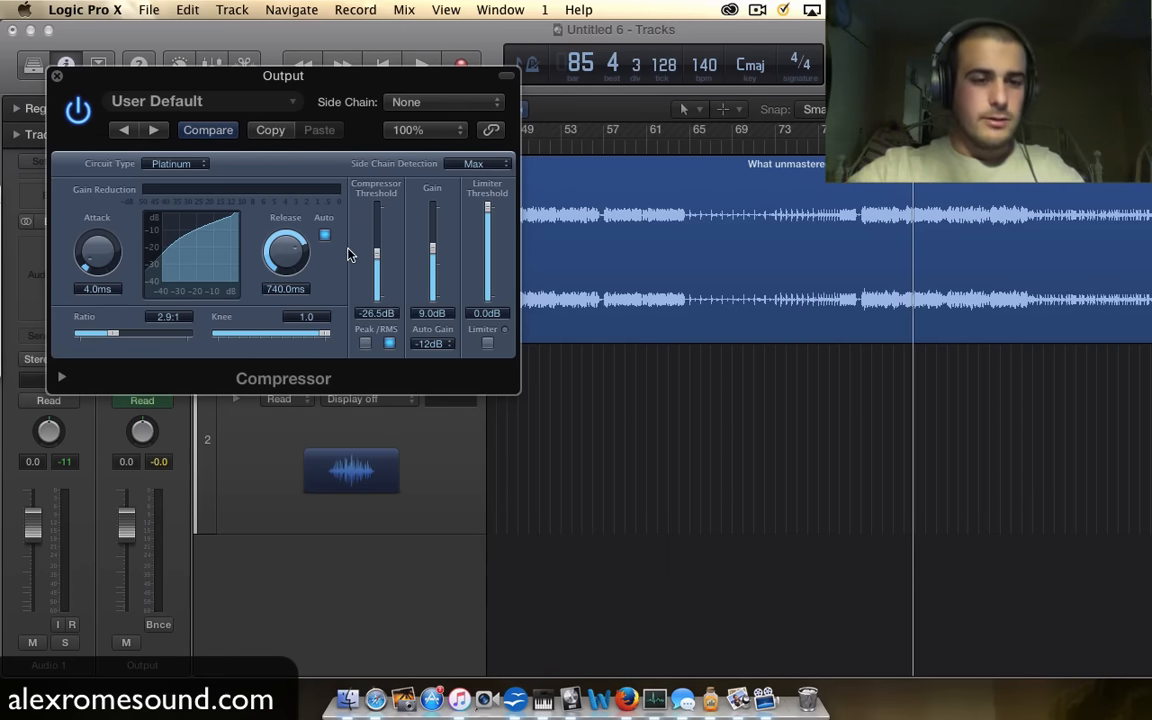
Step: Replay the section, set the compressor threshold to -30.5 dB and close the plug-in
key(space)
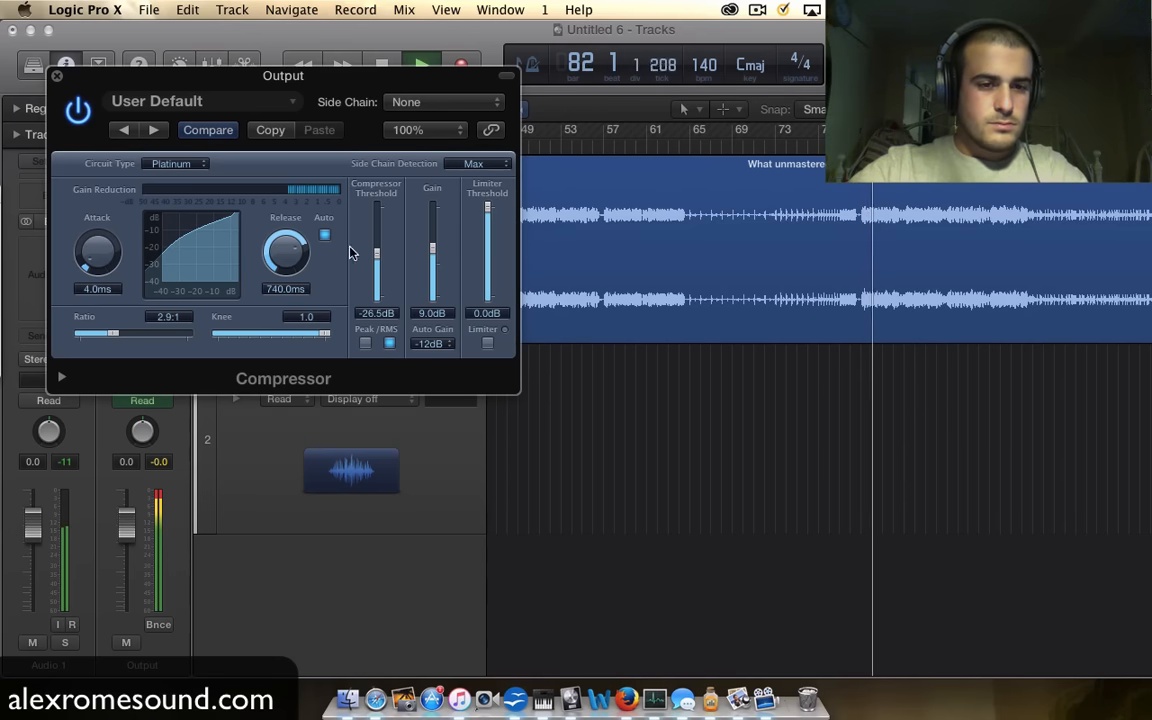
drag(377, 257, 376, 263)
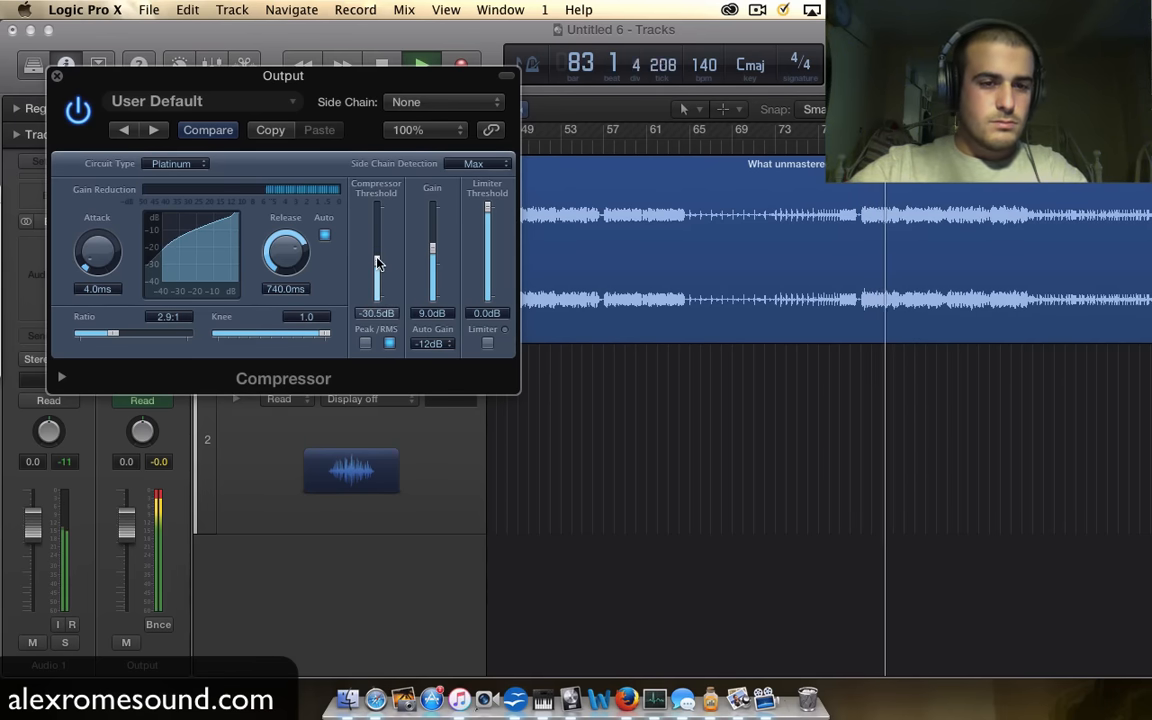
key(space)
click(57, 76)
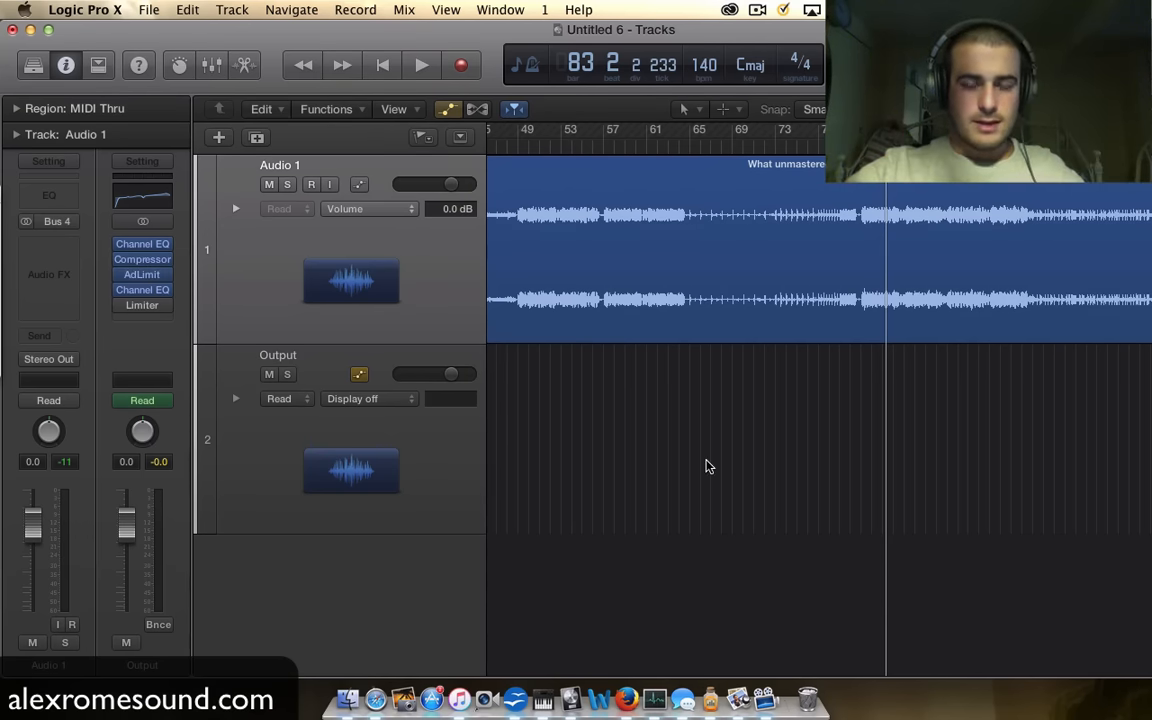
Step: Fit the whole track in view and extend the cycle range back to bar 1
key(z)
drag(1016, 130, 488, 132)
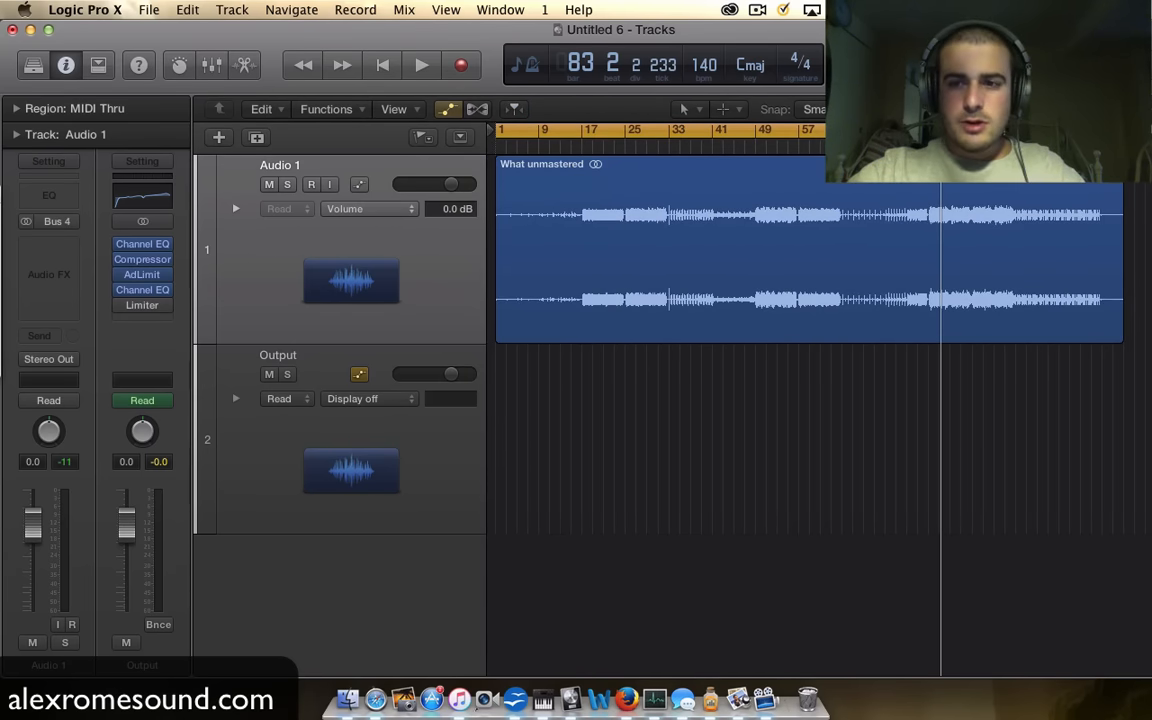
scroll(648, 336, up, 5)
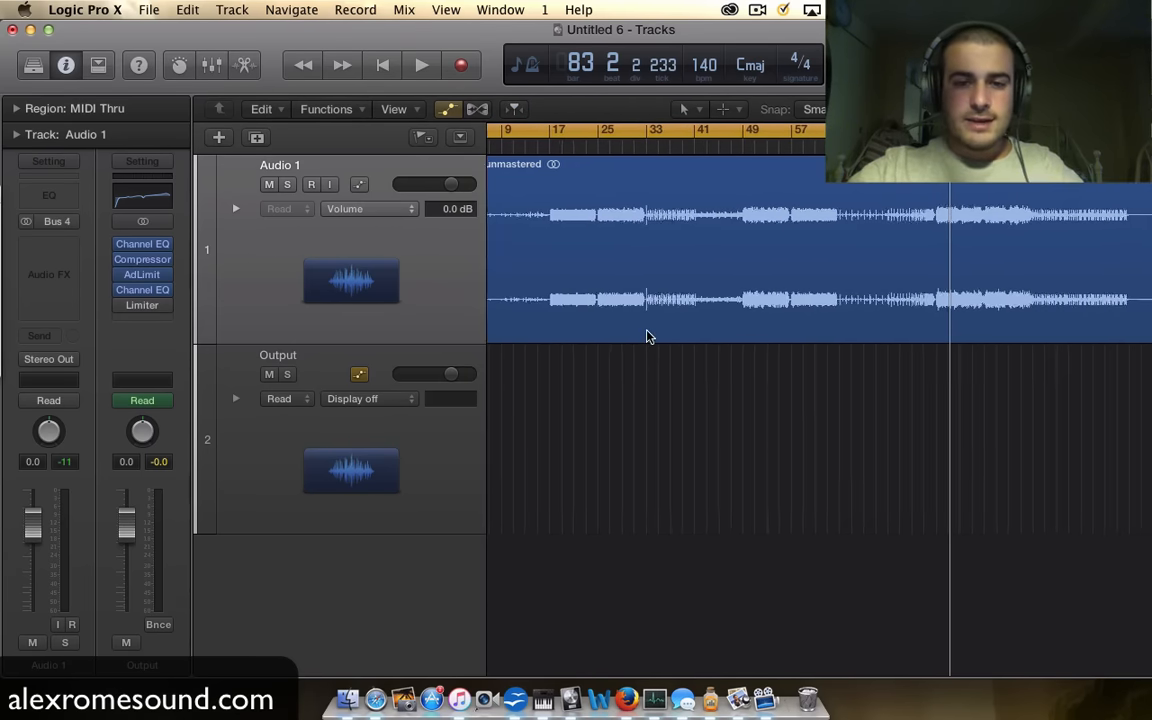
scroll(648, 336, left, 8)
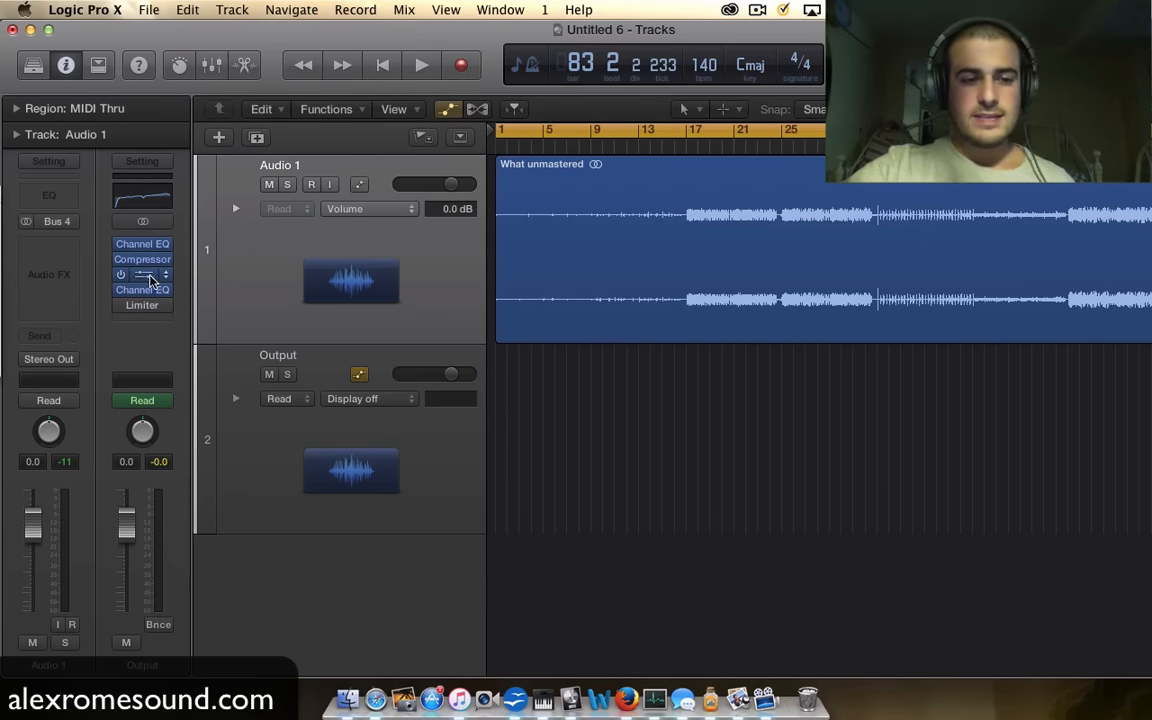
Step: Play the track from the beginning, skip to about bar 14 and listen through the entry at bar 17
key(Return)
key(space)
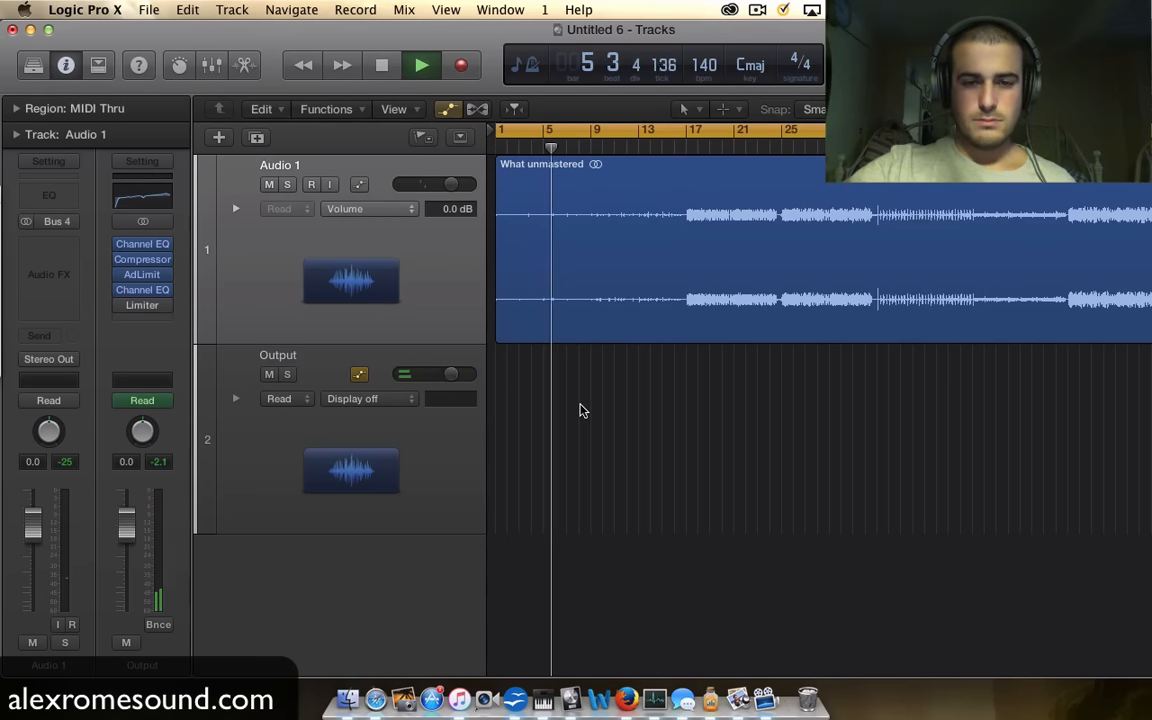
click(651, 148)
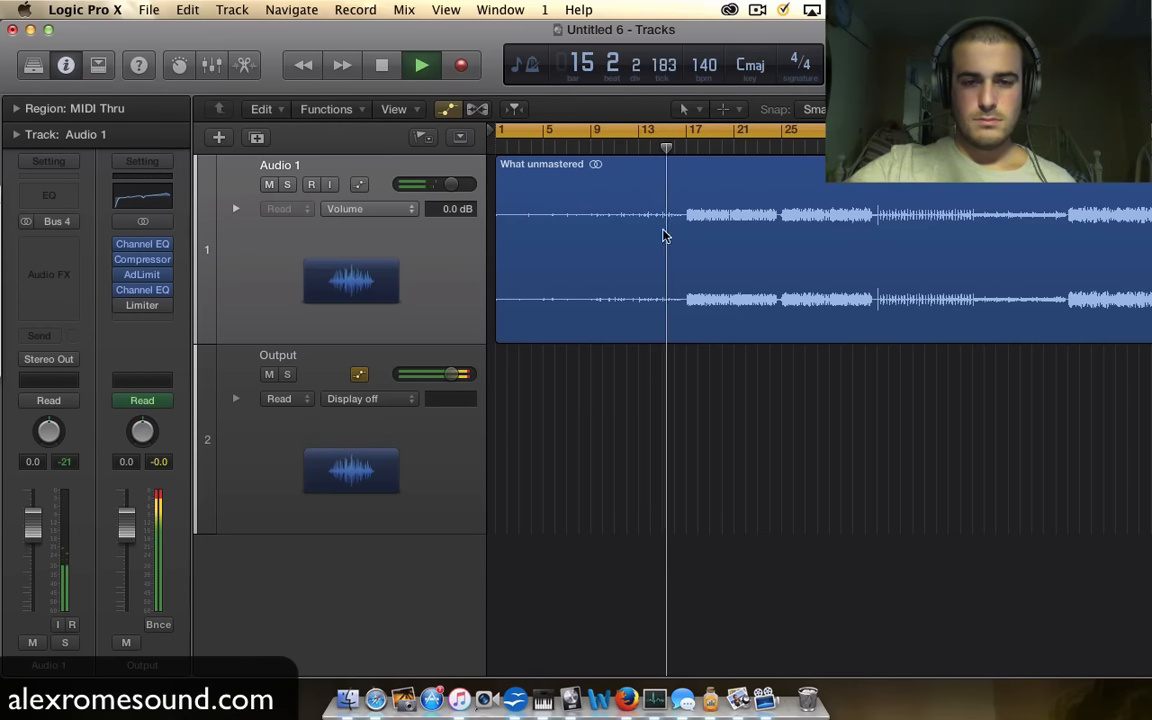
key(super+Right)
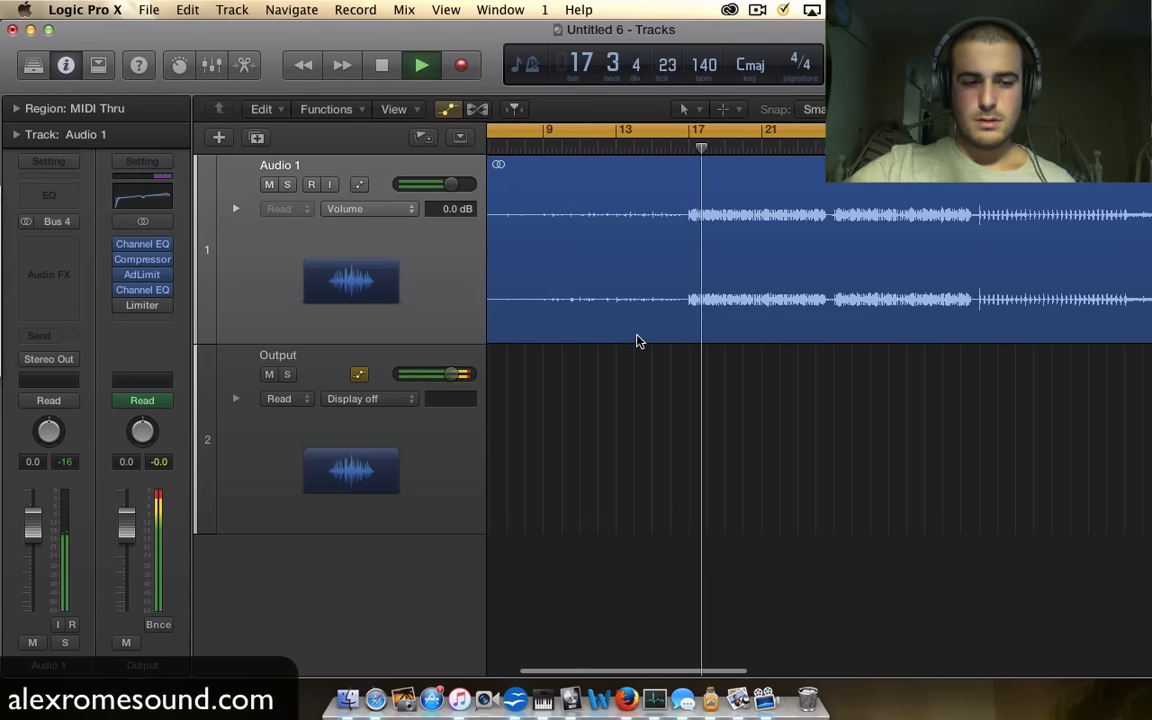
scroll(637, 341, right, 10)
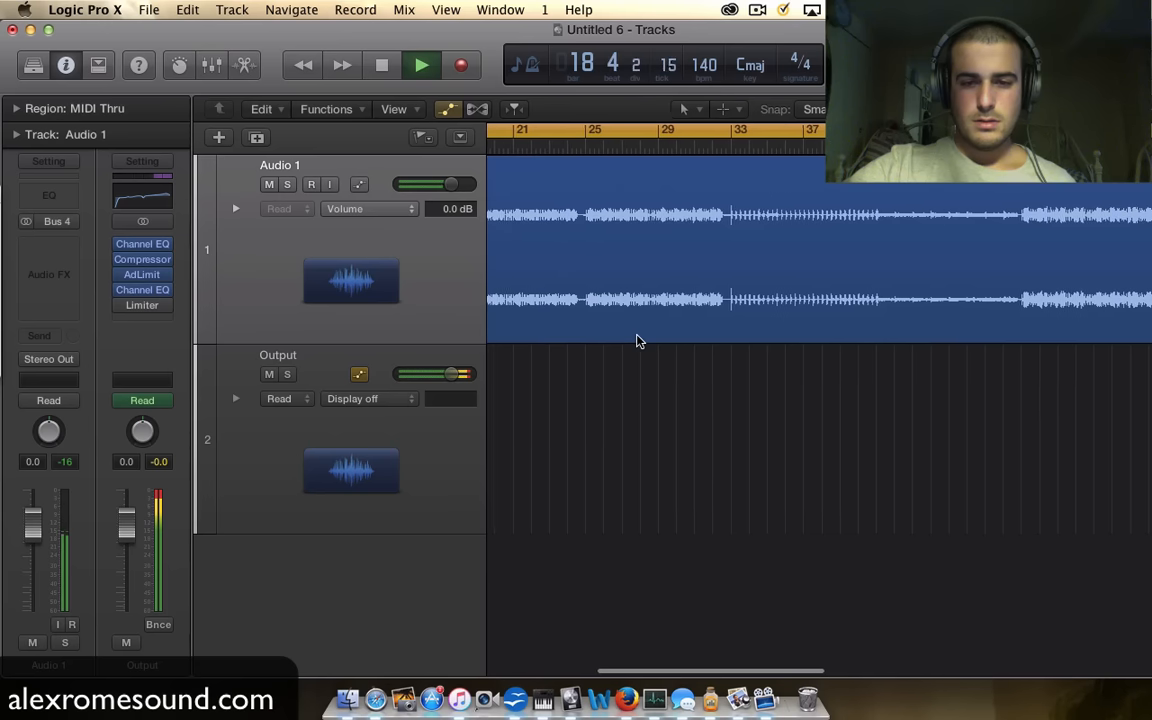
scroll(781, 271, right, 3)
scroll(815, 224, right, 3)
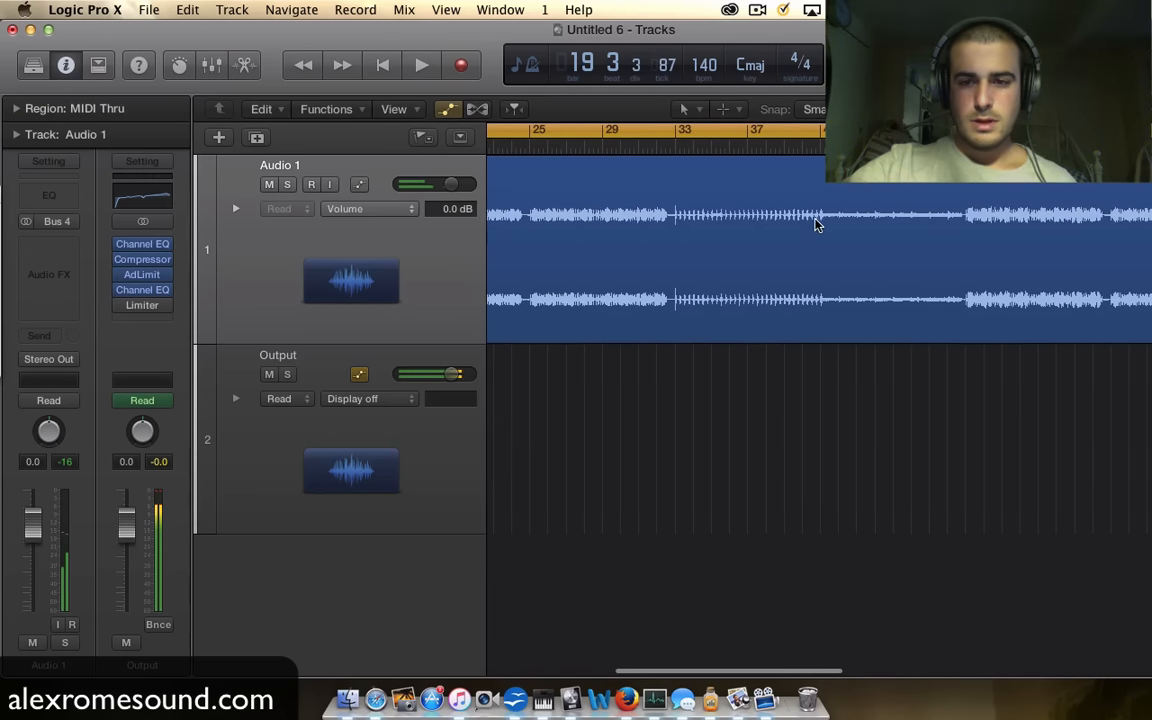
scroll(622, 263, left, 4)
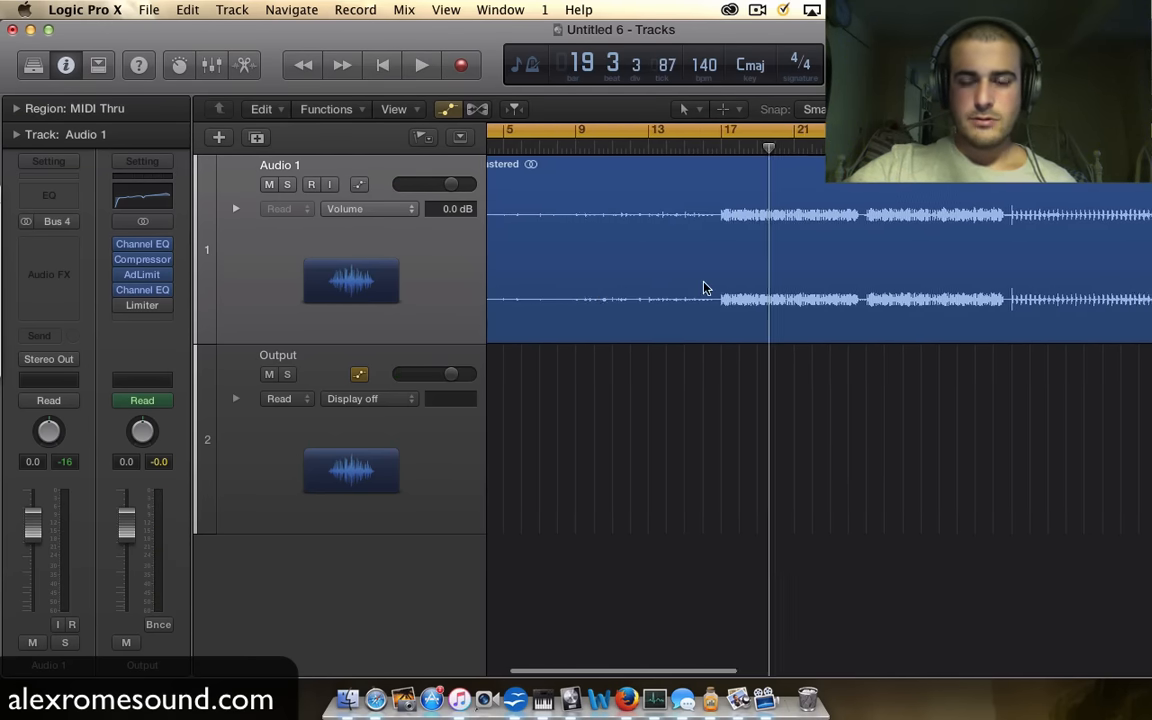
scroll(839, 298, left, 10)
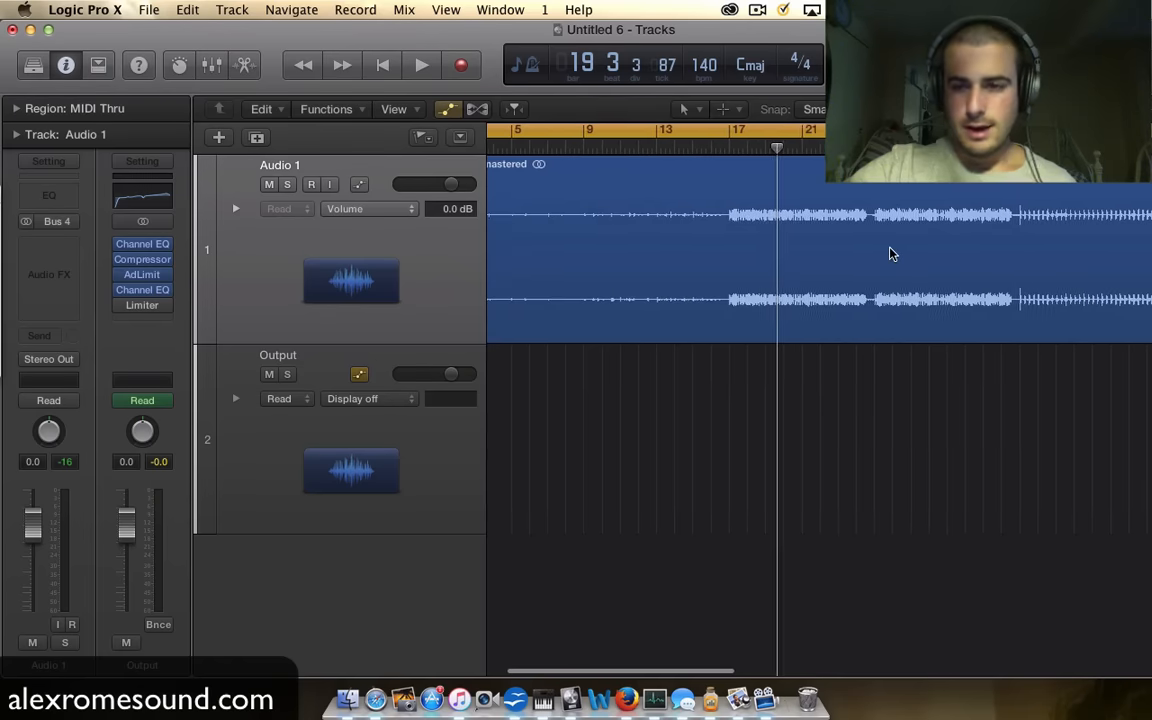
Step: Restart playback, skip to bar 33 and audition the breakdown section
scroll(890, 247, right, 8)
key(Return)
key(space)
scroll(893, 229, right, 2)
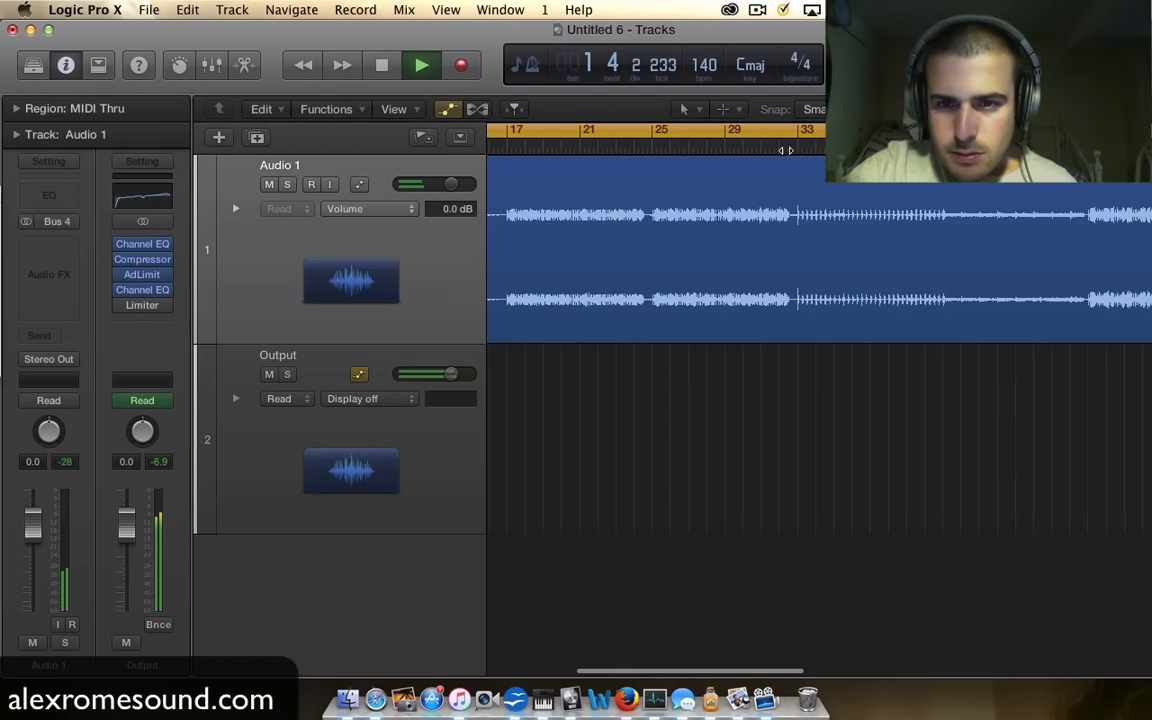
click(795, 145)
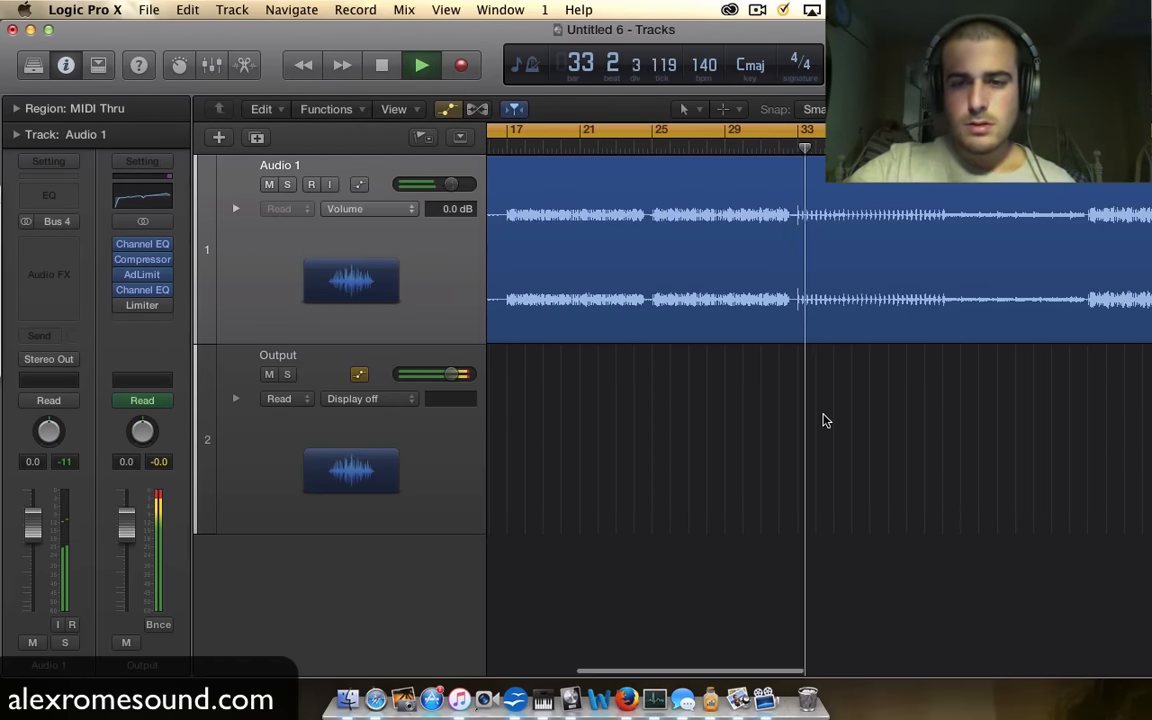
scroll(818, 345, right, 1)
scroll(818, 345, right, 2)
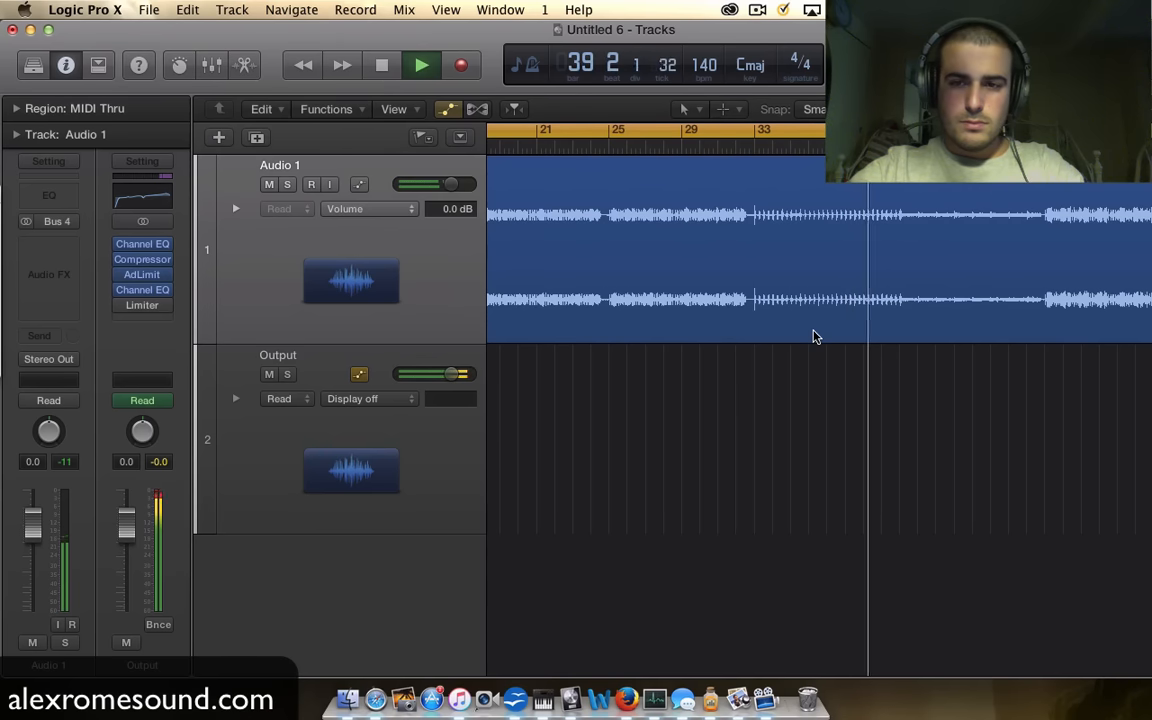
scroll(813, 337, down, 1)
key(space)
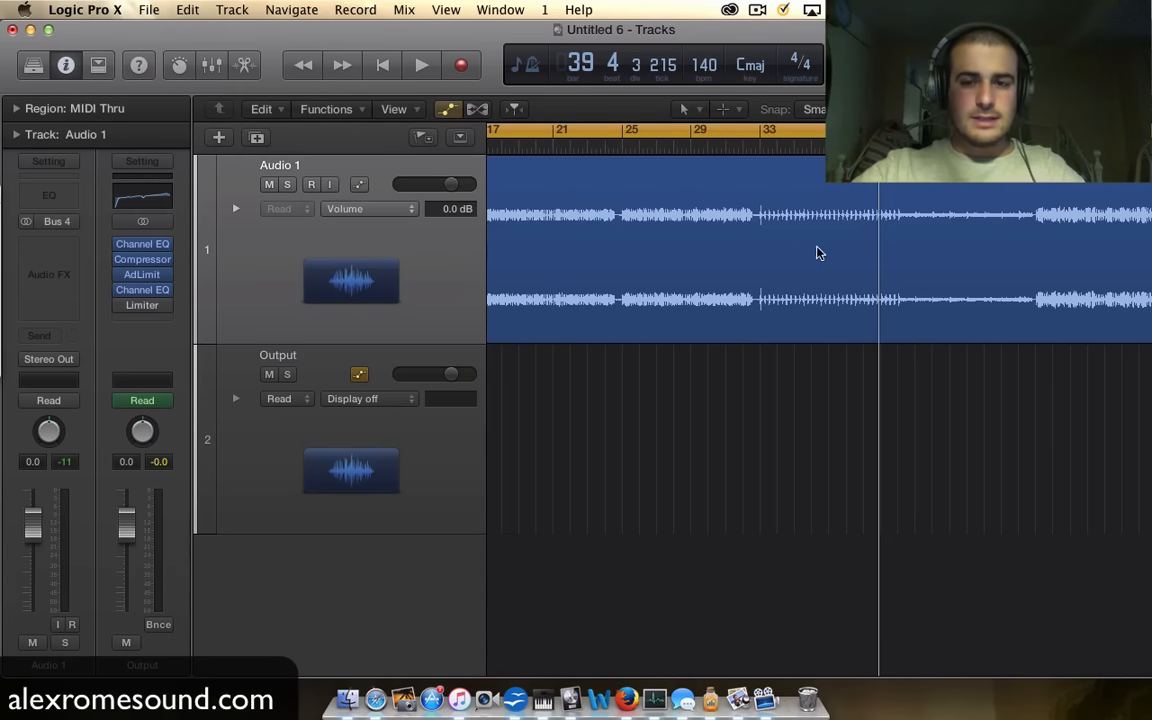
scroll(800, 247, left, 3)
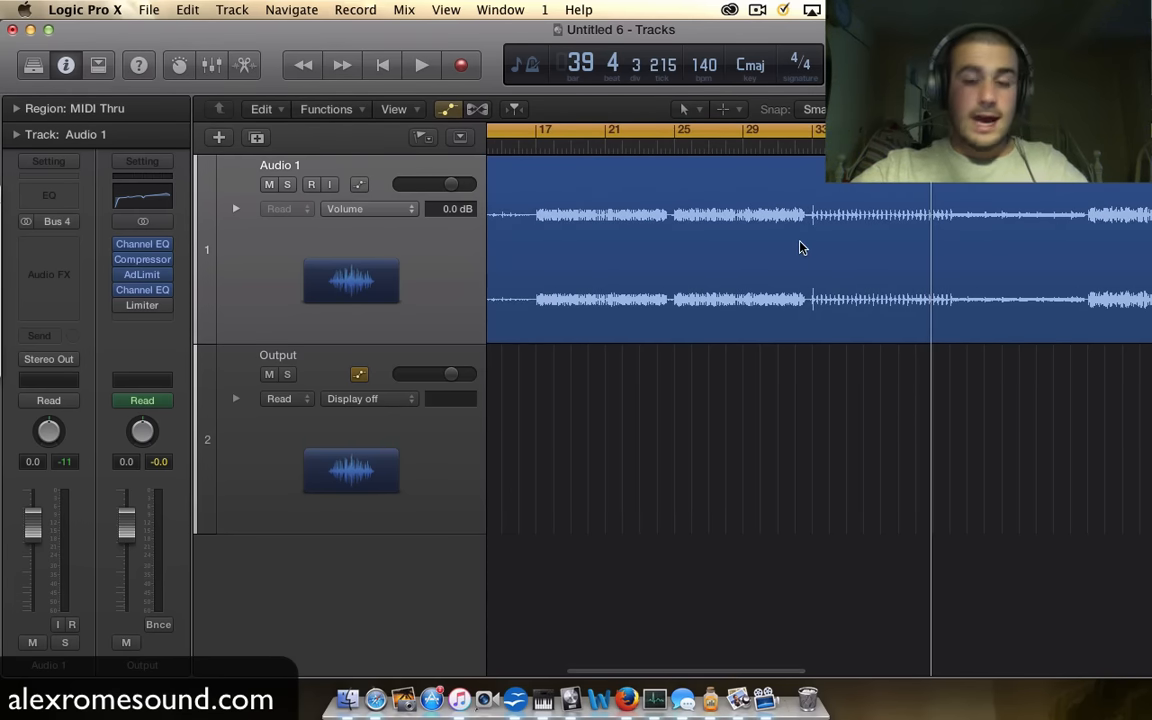
Step: Examine the waveform across the loud sections and the breakdown between bars 17 and 49 at different zoom levels
scroll(800, 247, left, 4)
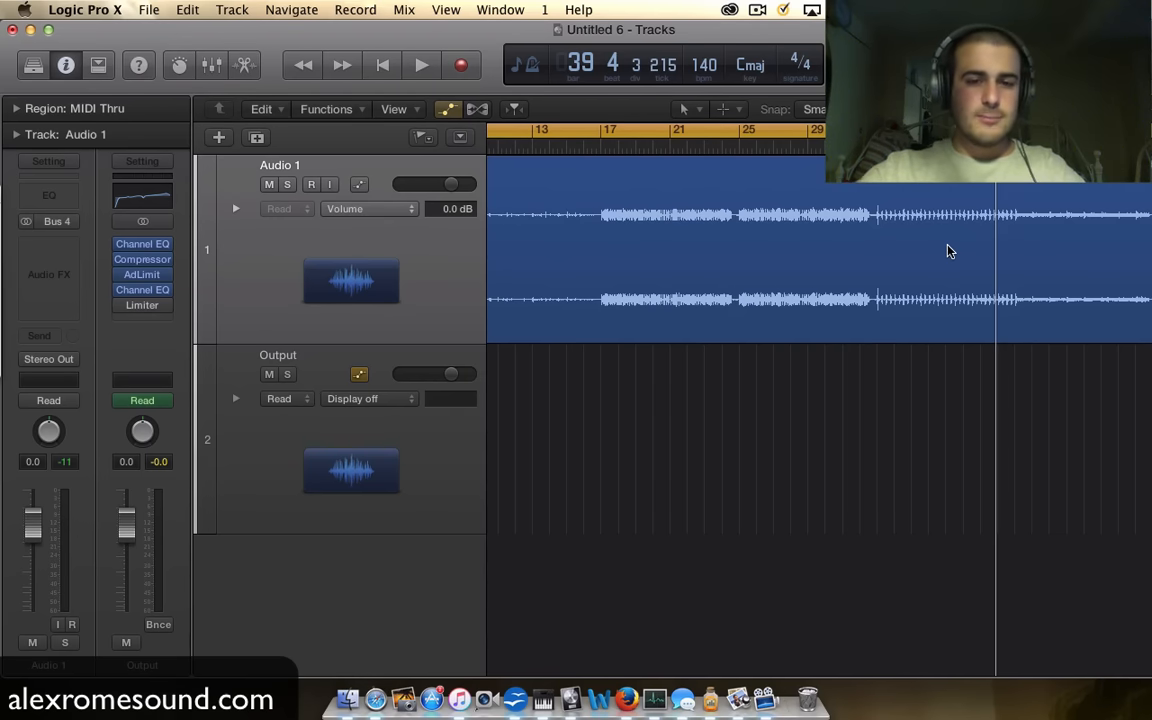
scroll(948, 245, right, 5)
key(super+Right)
key(super+Right)
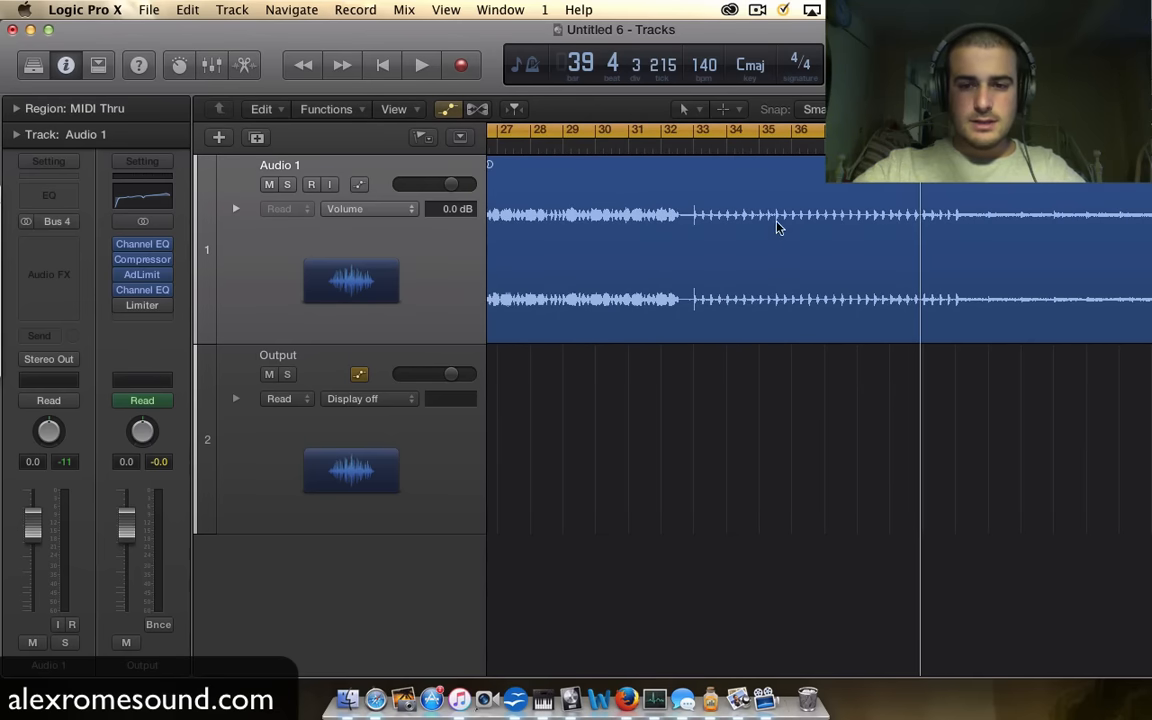
scroll(738, 280, left, 3)
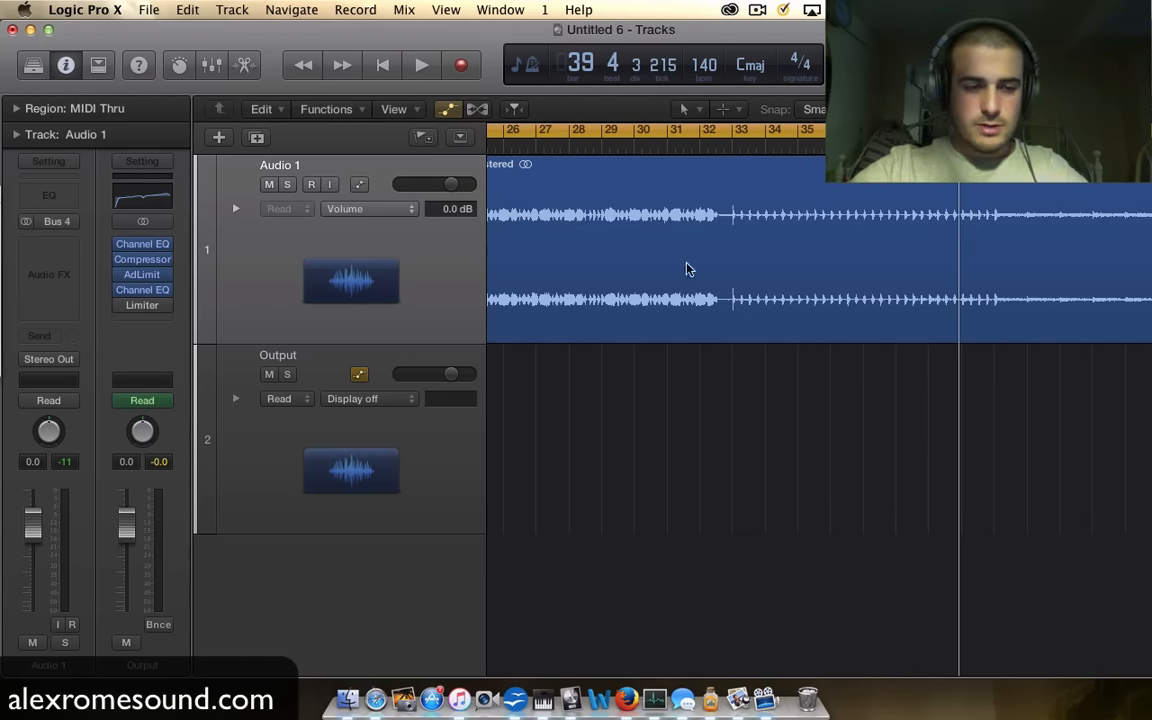
scroll(709, 313, down, 5)
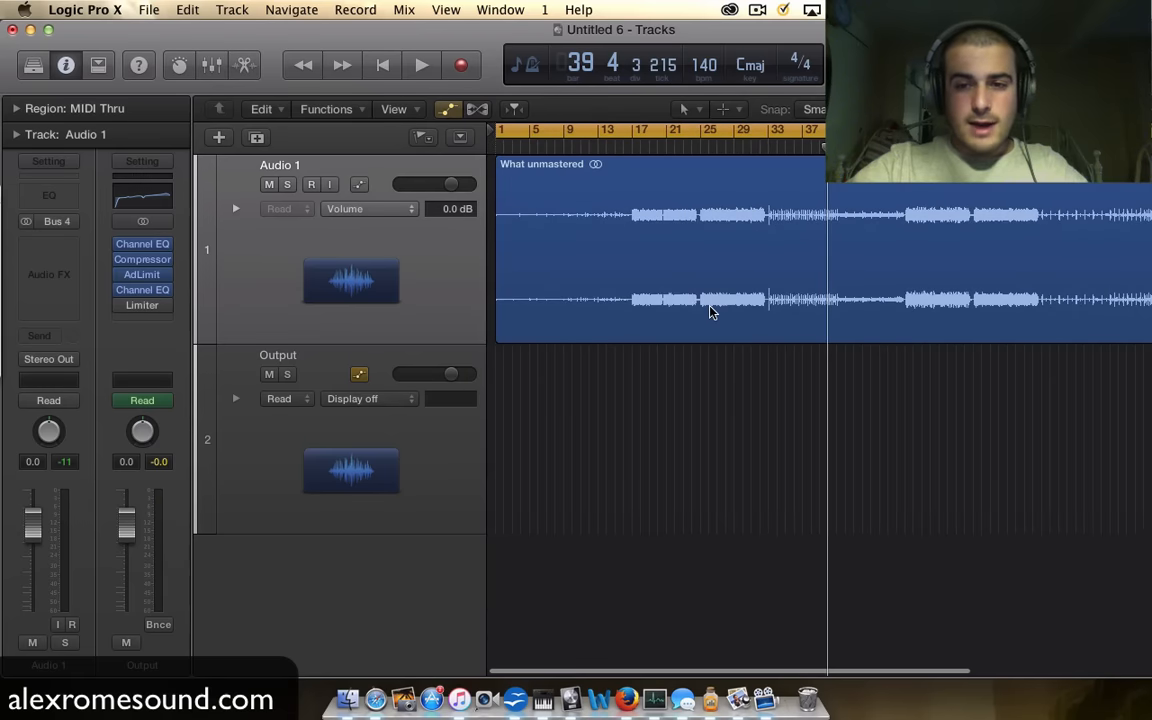
scroll(709, 313, up, 3)
scroll(712, 308, down, 3)
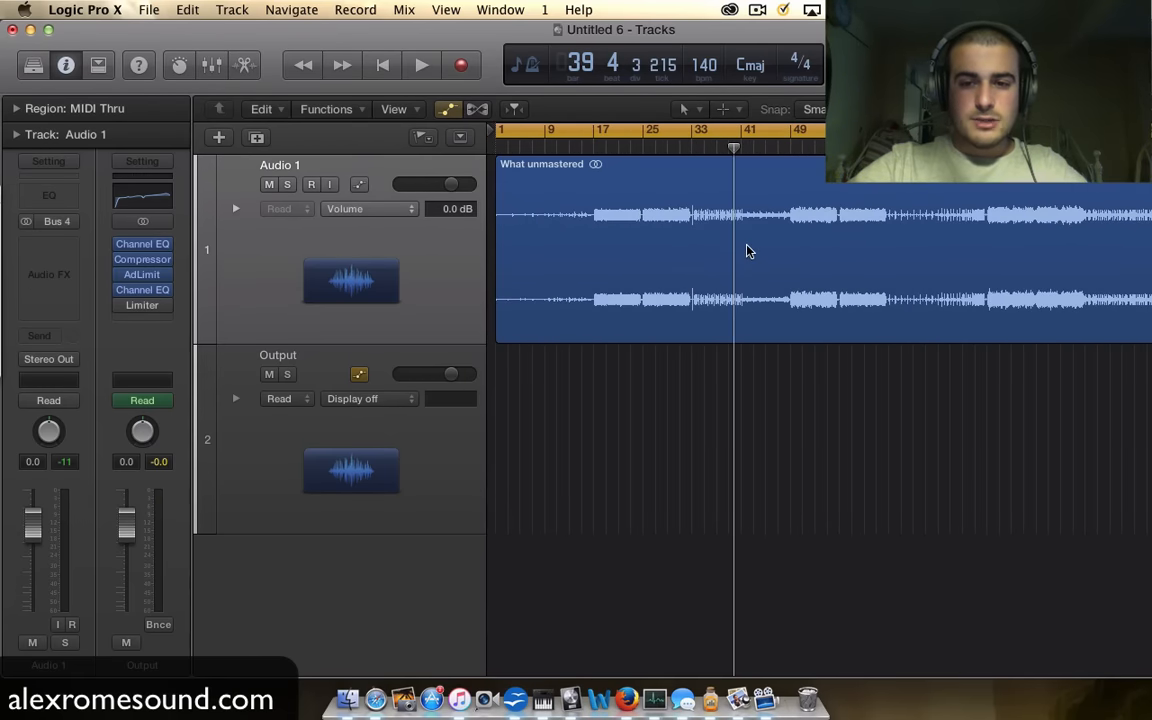
scroll(746, 251, up, 2)
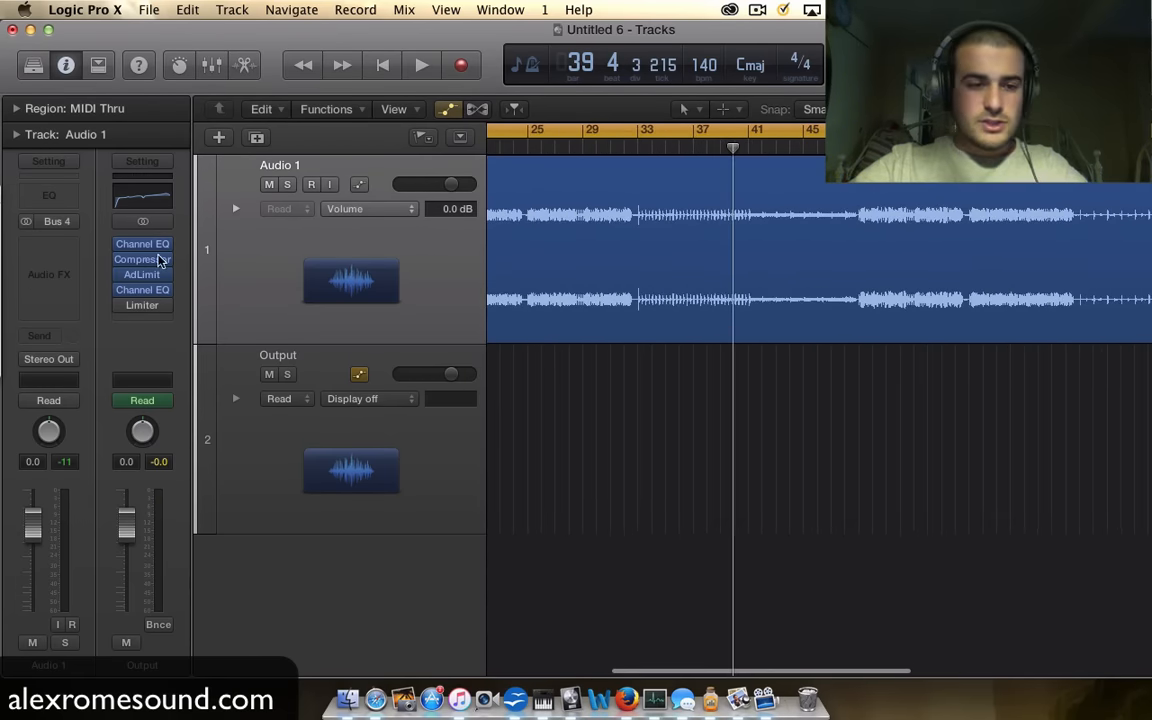
scroll(698, 272, left, 2)
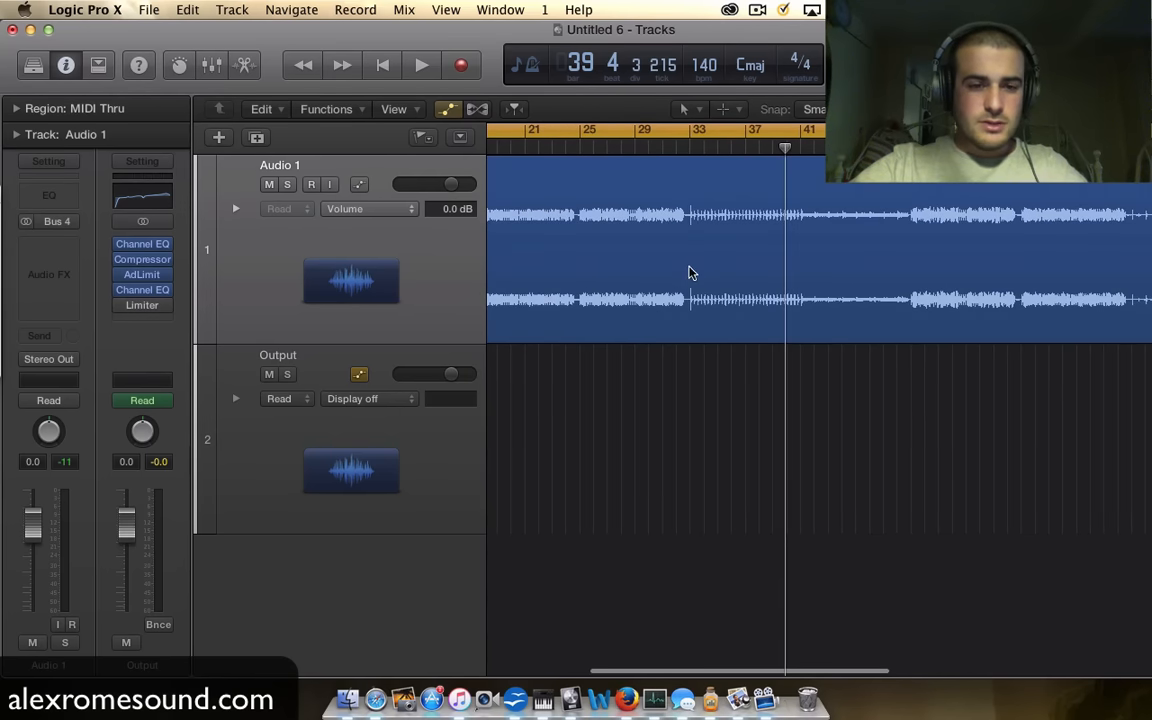
scroll(540, 300, left, 6)
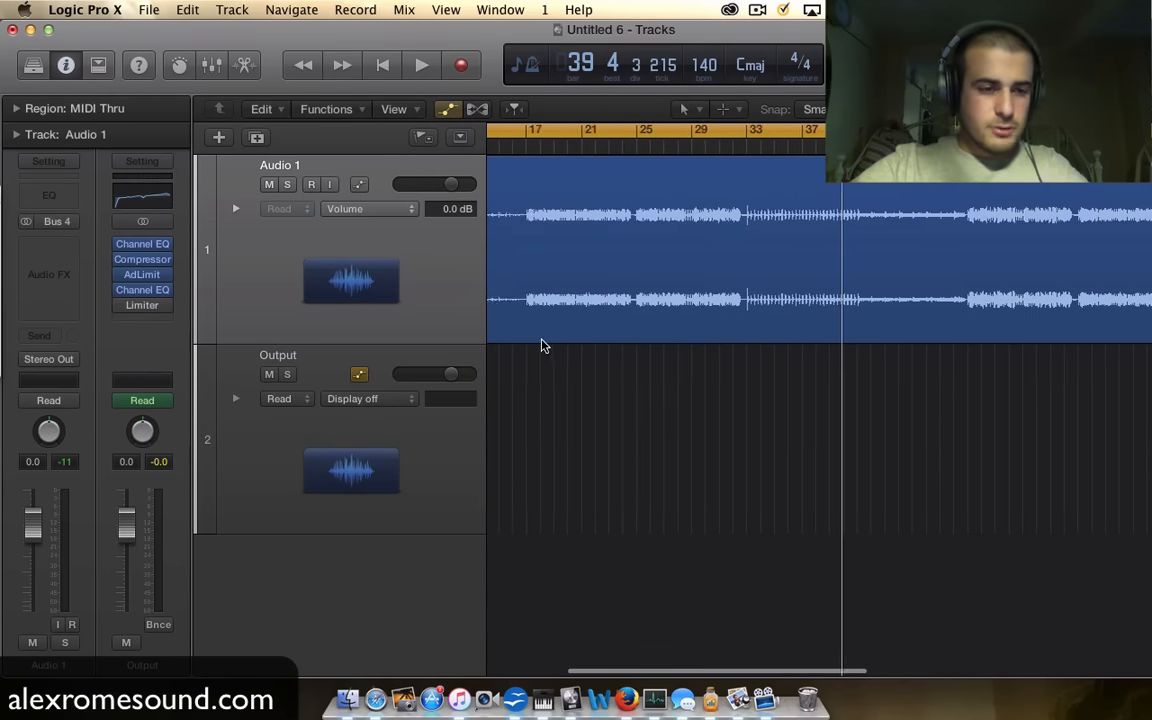
Step: Open the Output channel's Adaptive Limiter, play the track from the beginning and set the limiter gain to 4.0 dB
click(146, 276)
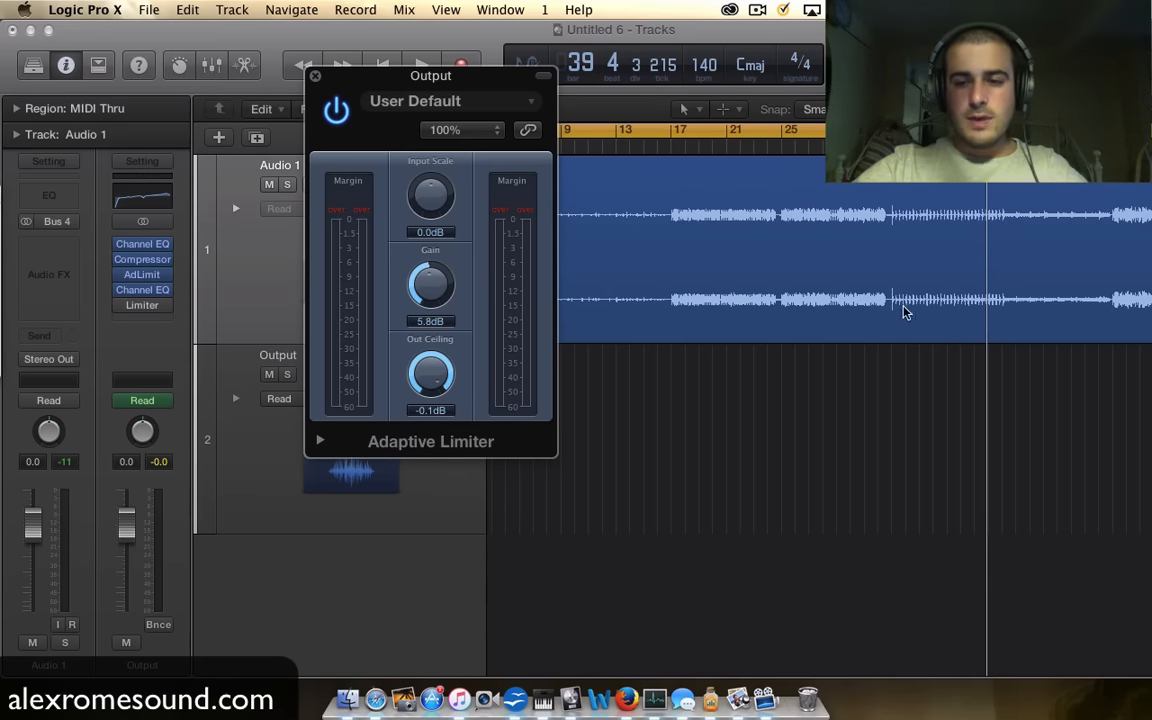
scroll(980, 311, right, 5)
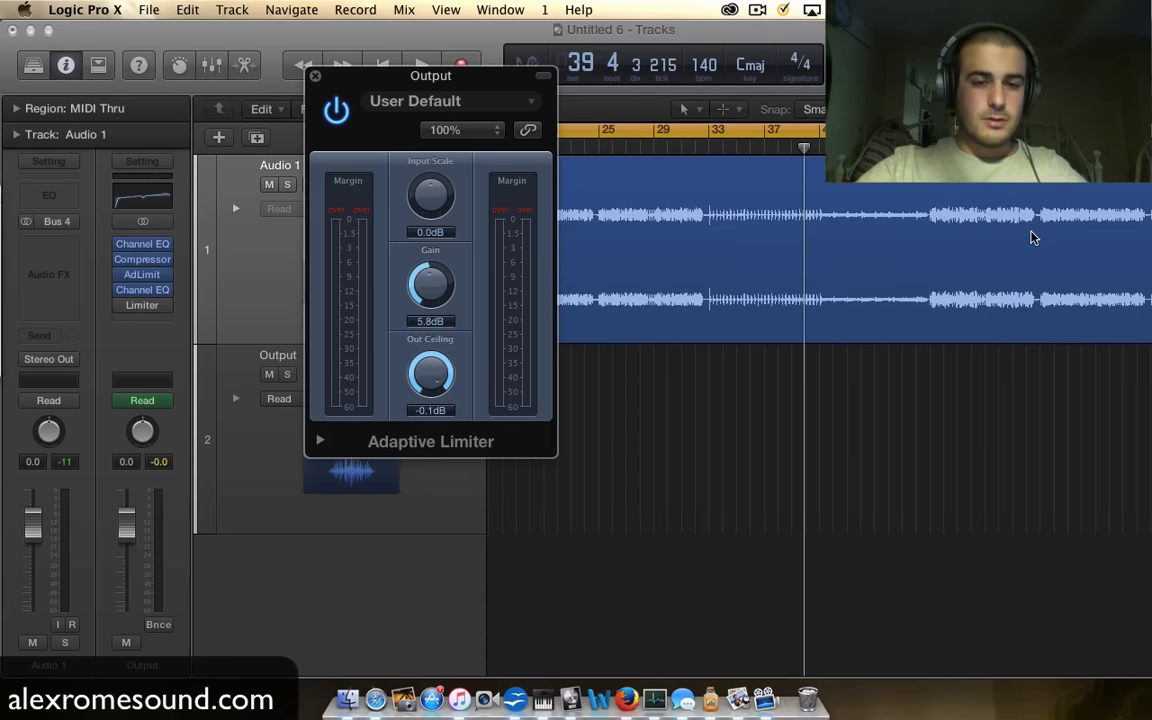
scroll(1033, 237, left, 3)
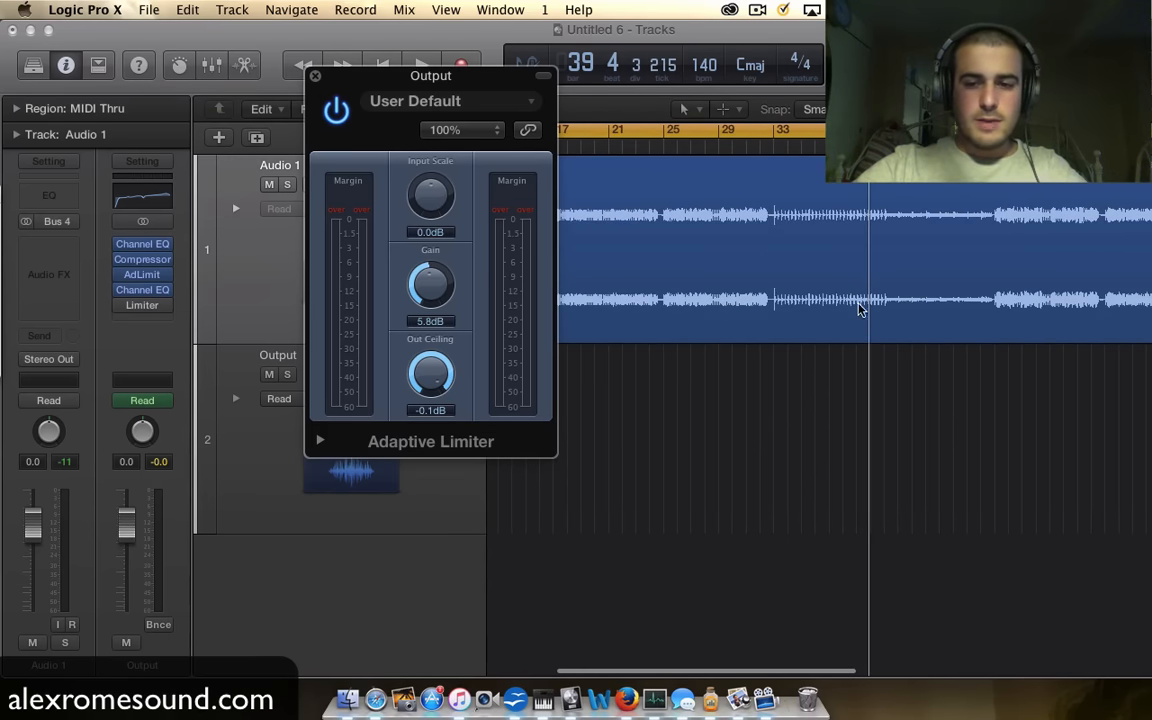
scroll(890, 306, right, 3)
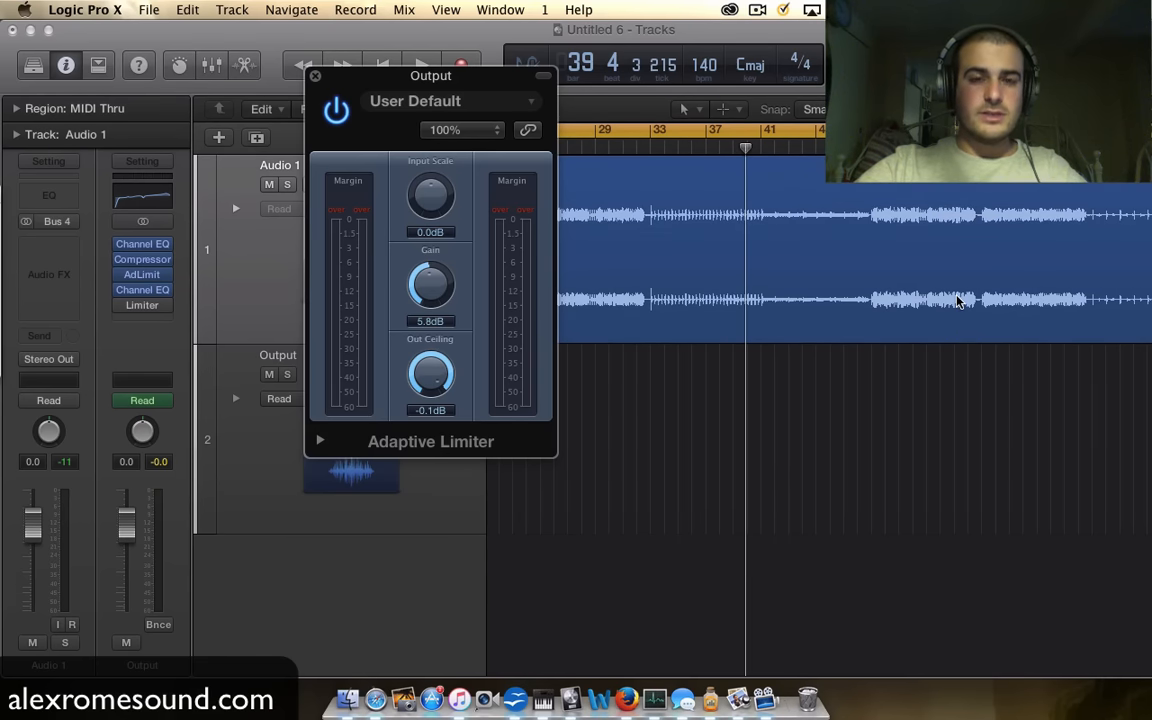
scroll(957, 302, down, 5)
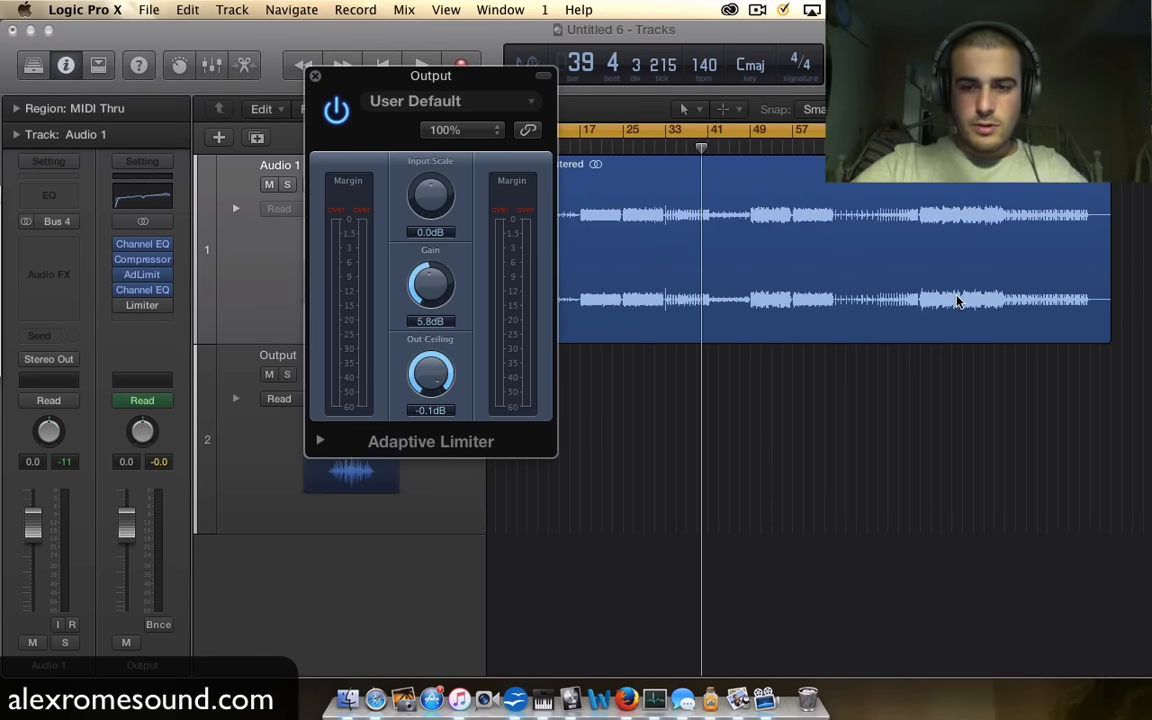
scroll(957, 302, up, 1)
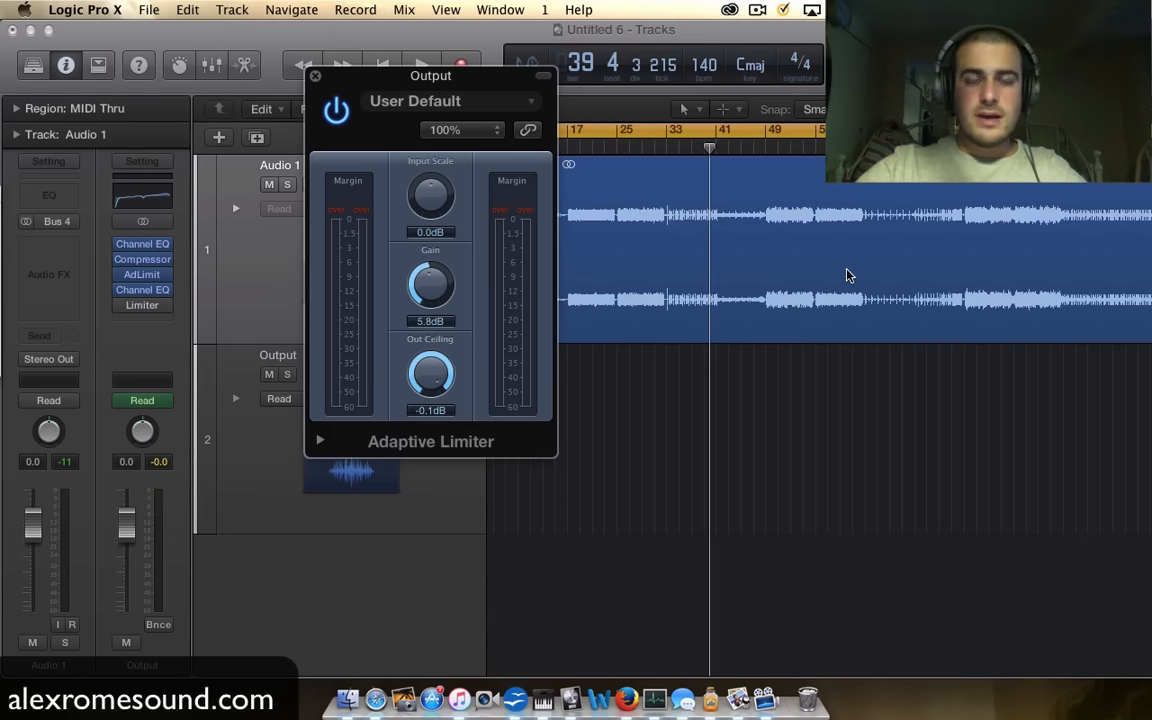
scroll(847, 275, up, 2)
scroll(847, 275, up, 3)
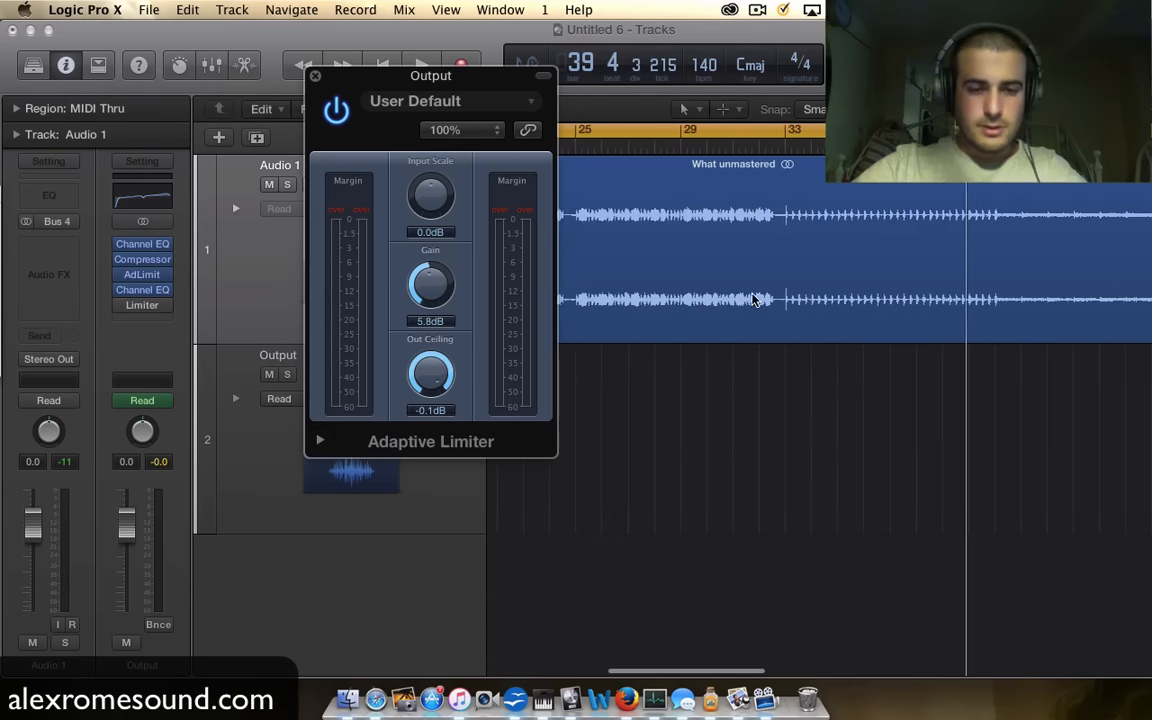
key(Return)
key(space)
drag(440, 285, 429, 310)
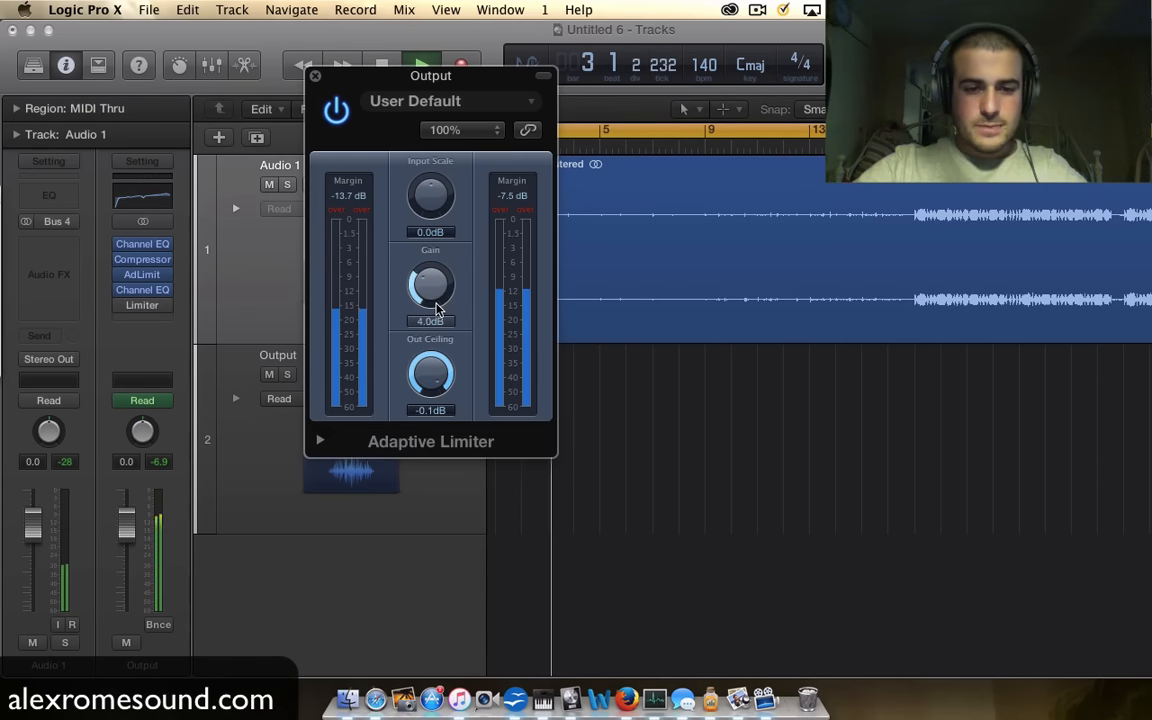
scroll(754, 258, right, 5)
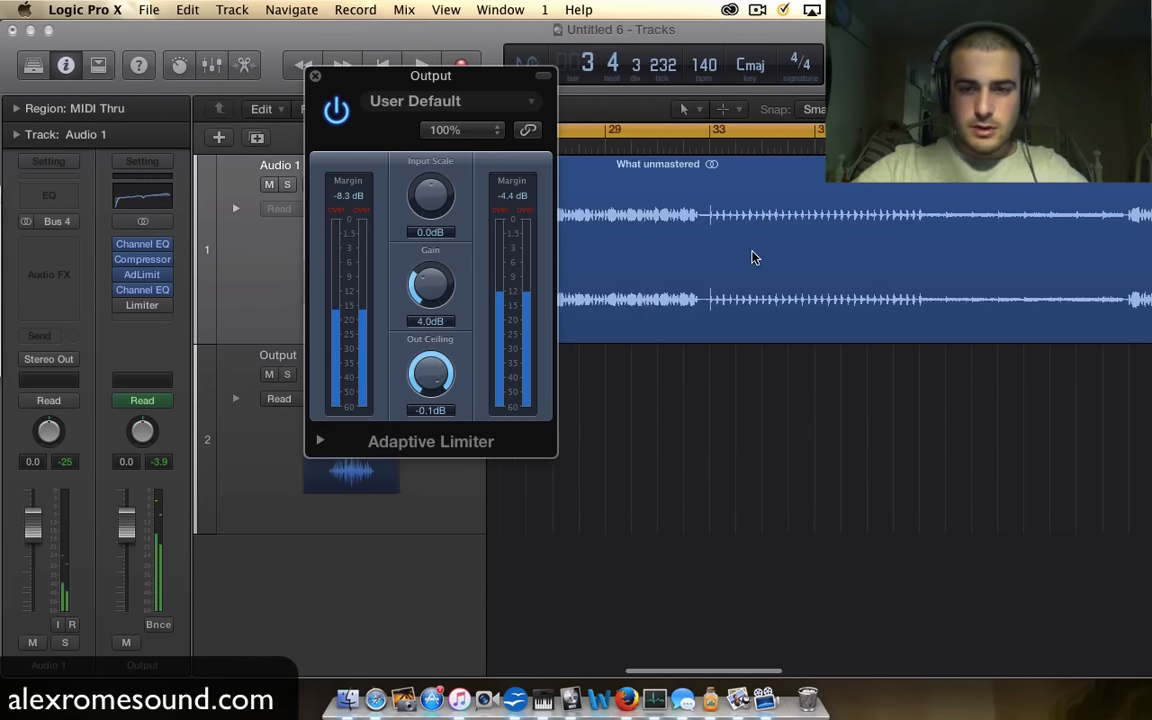
Step: Restart playback, skip to bar 33 and listen through the breakdown into the section at bar 49, adjusting the system volume
scroll(754, 258, left, 3)
key(Return)
key(space)
scroll(812, 200, right, 5)
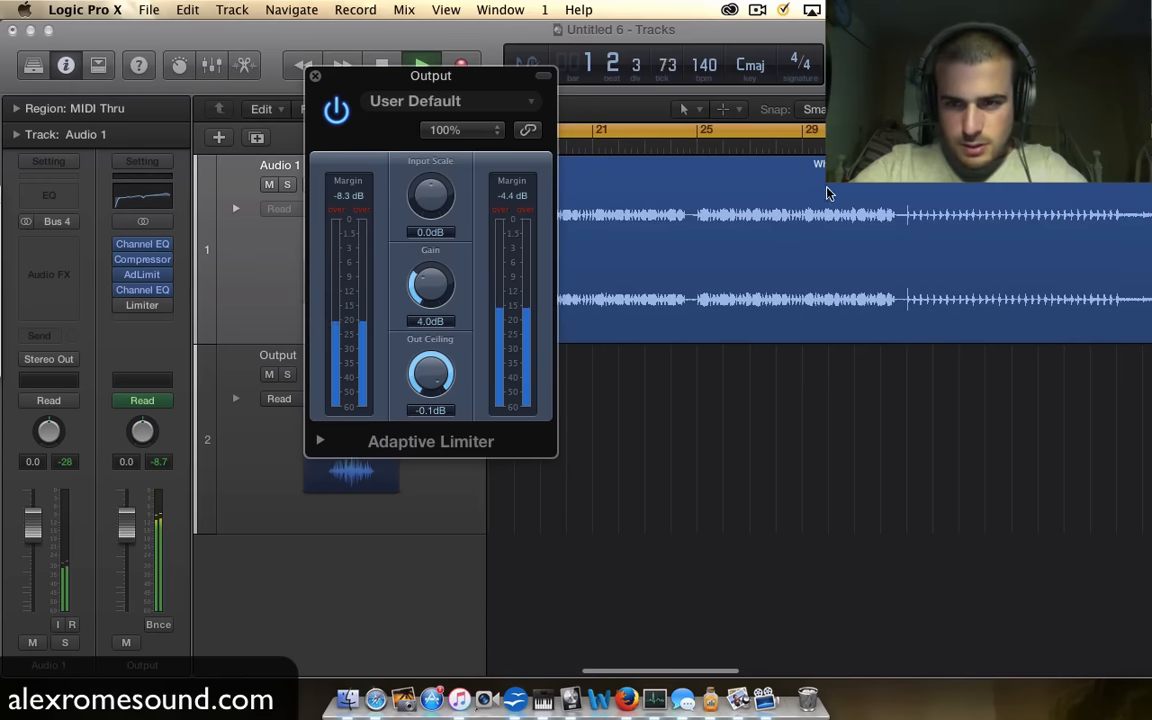
scroll(878, 184, right, 2)
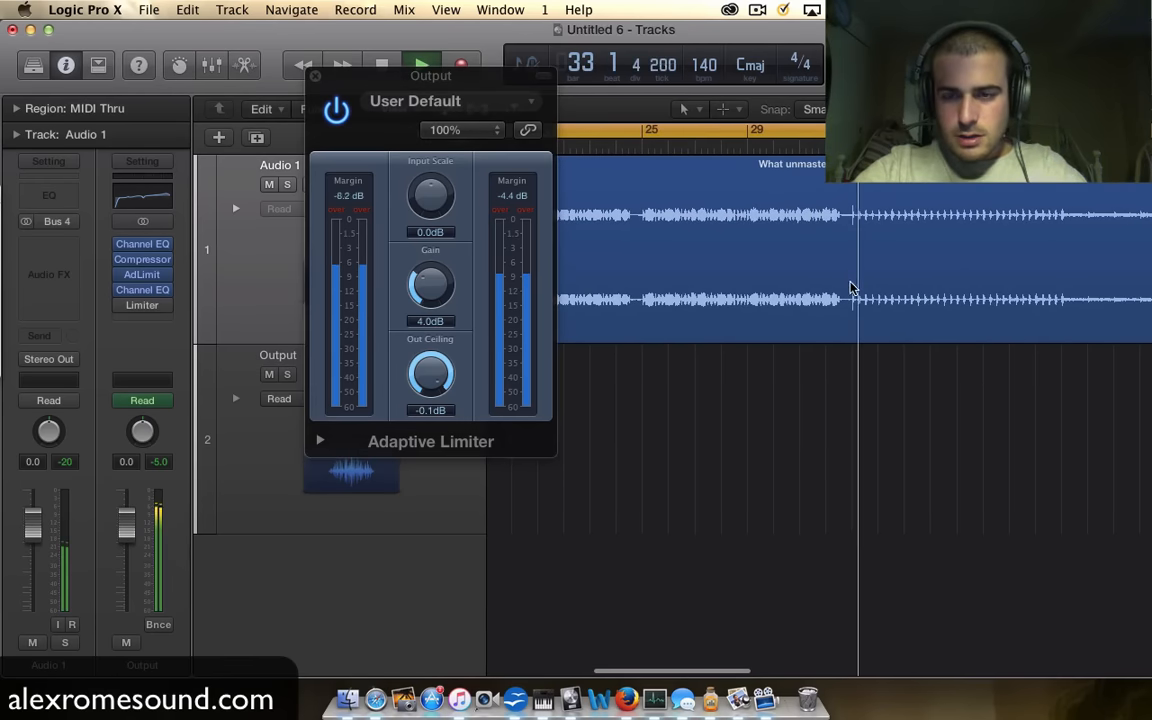
scroll(836, 312, right, 3)
key(XF86AudioLowerVolume)
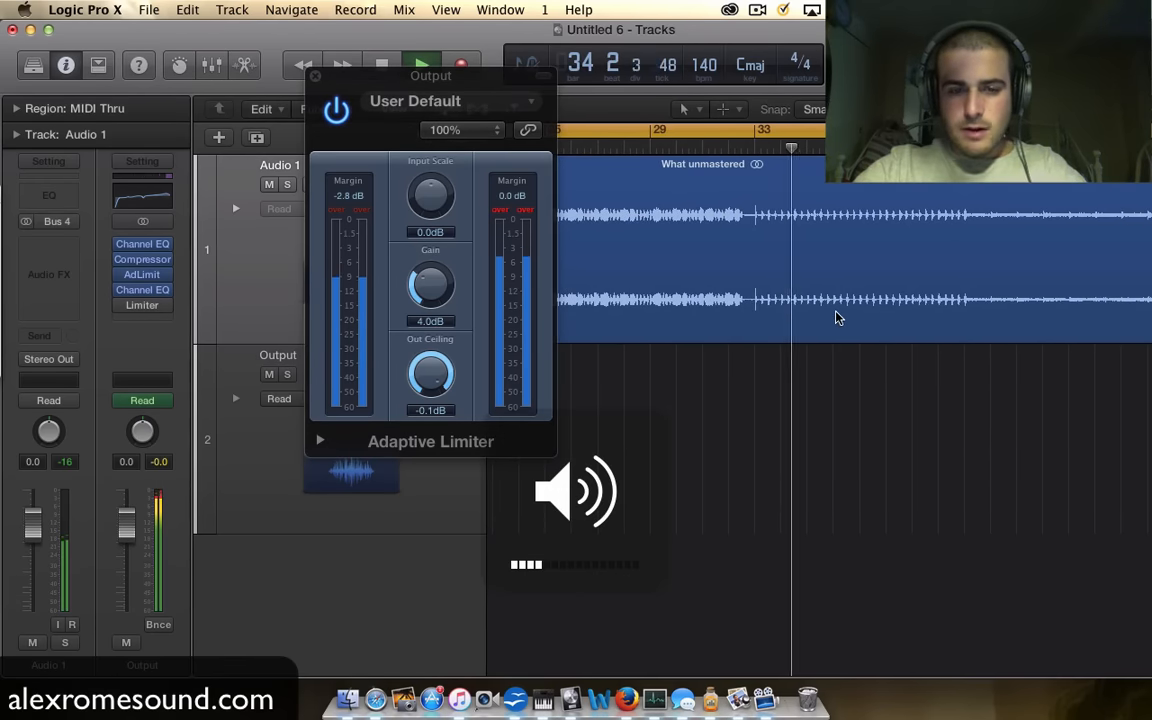
key(XF86AudioRaiseVolume)
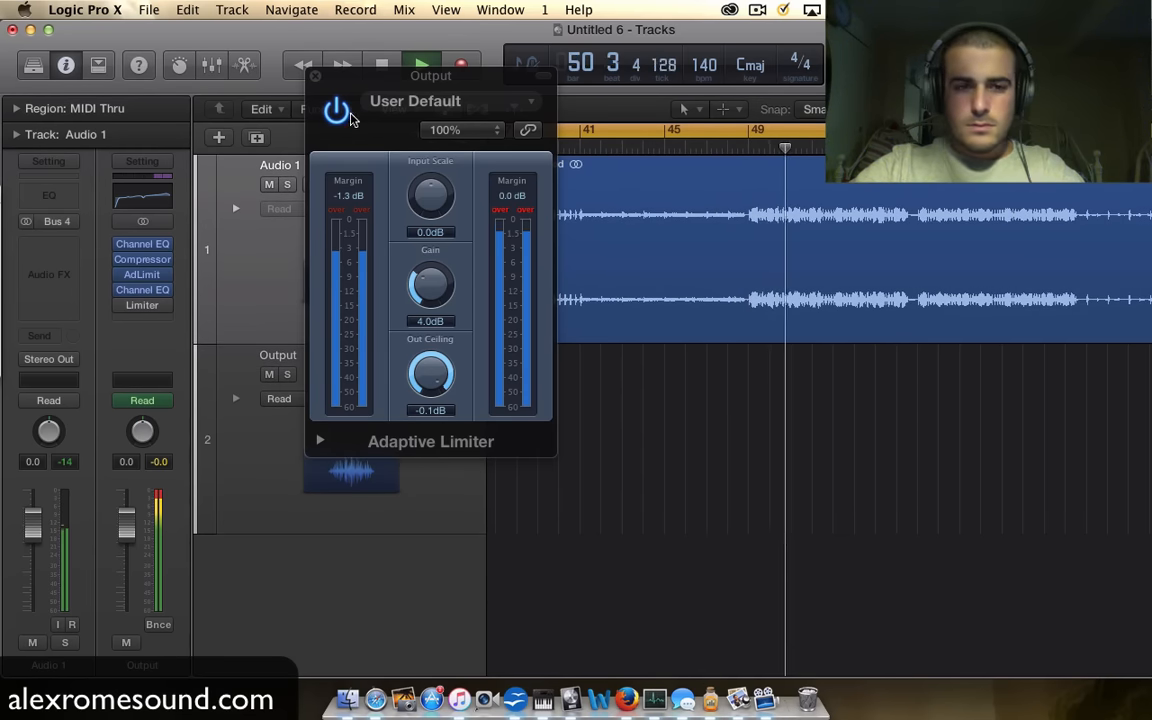
Step: Close the Adaptive Limiter, stop playback and select the What unmastered region with the whole track in view
click(315, 75)
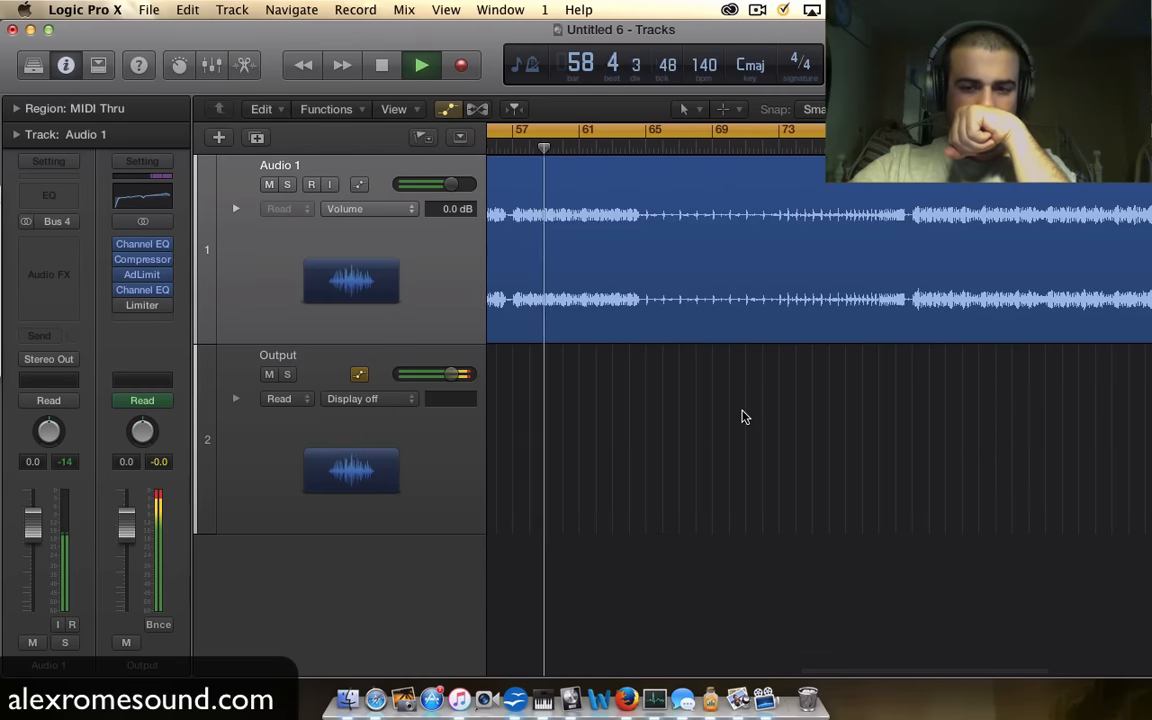
key(space)
key(z)
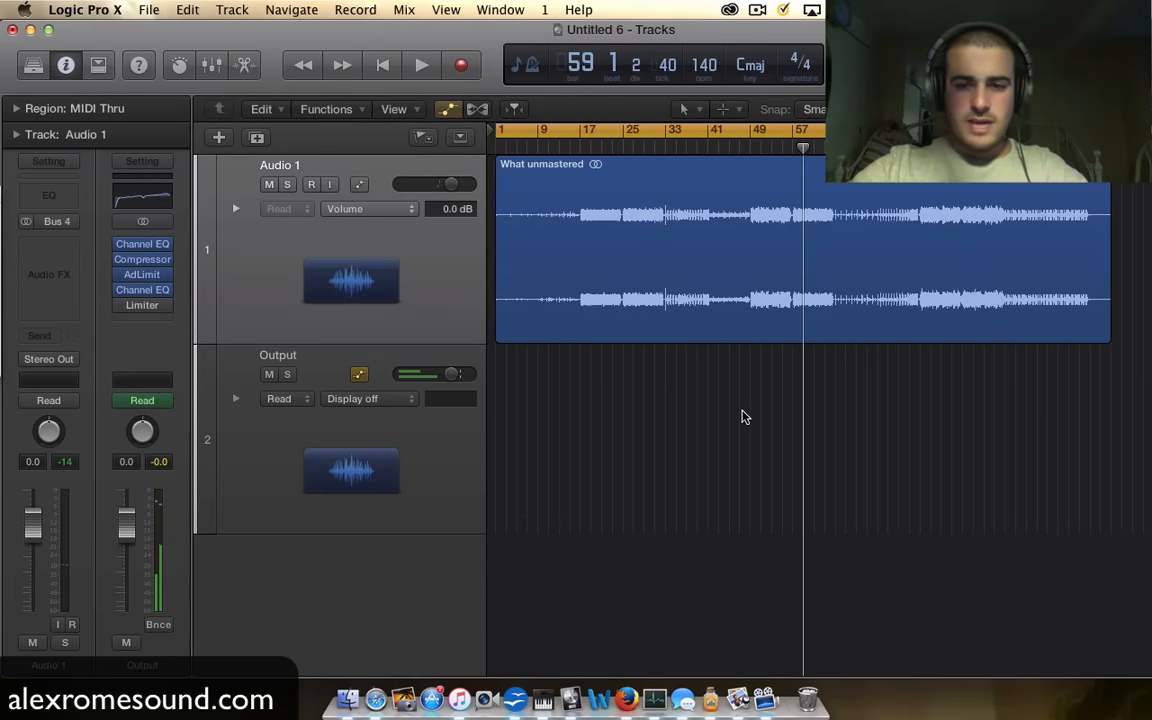
click(703, 187)
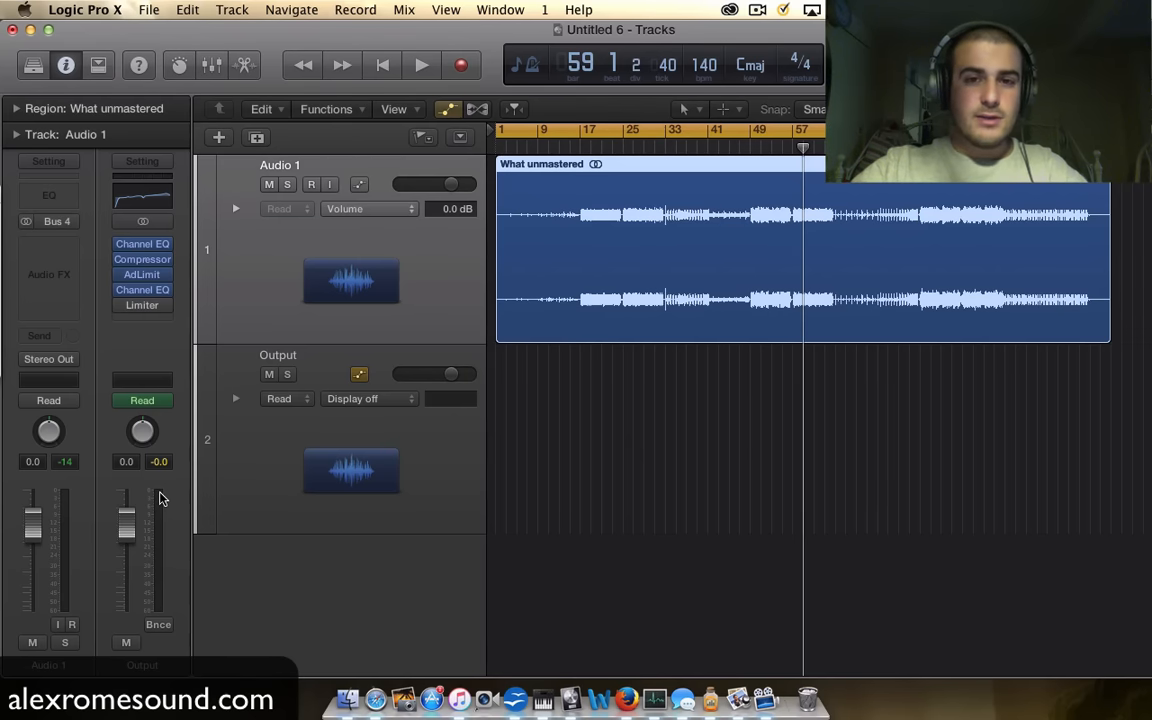
scroll(567, 502, up, 3)
scroll(567, 502, left, 3)
scroll(566, 425, down, 3)
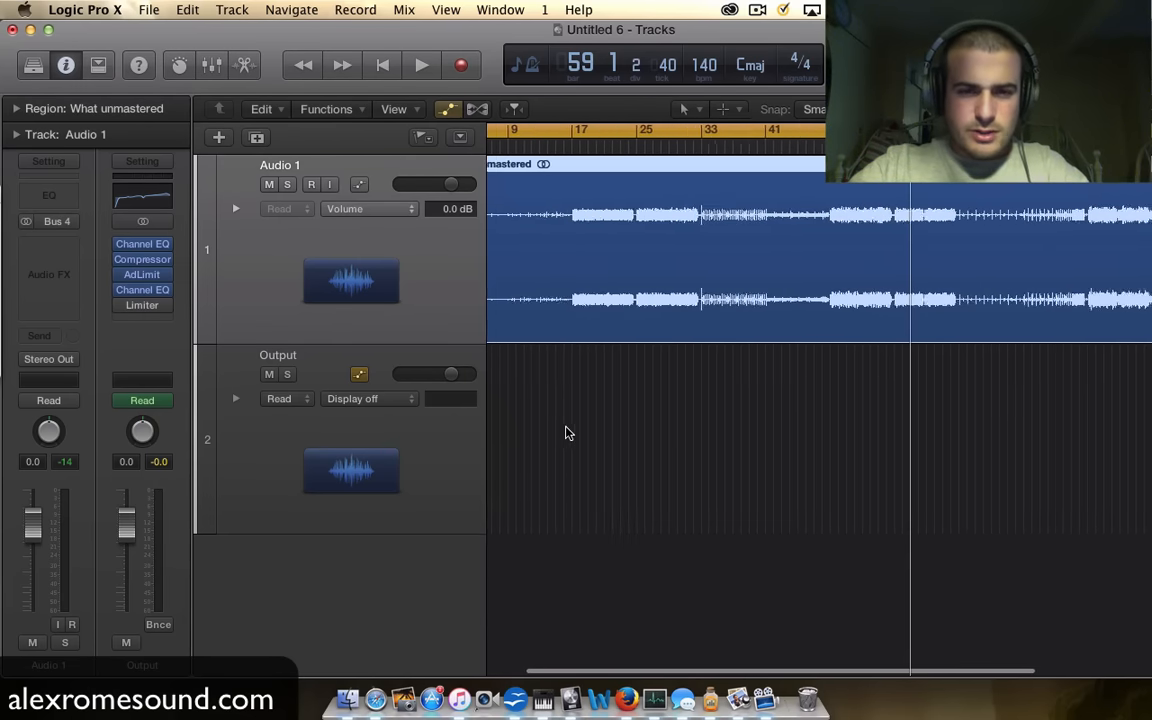
Step: Start an offline Project or Section bounce to PCM as an interleaved 24 Bit, 44100 Wave file
click(152, 9)
mouse_move(240, 9)
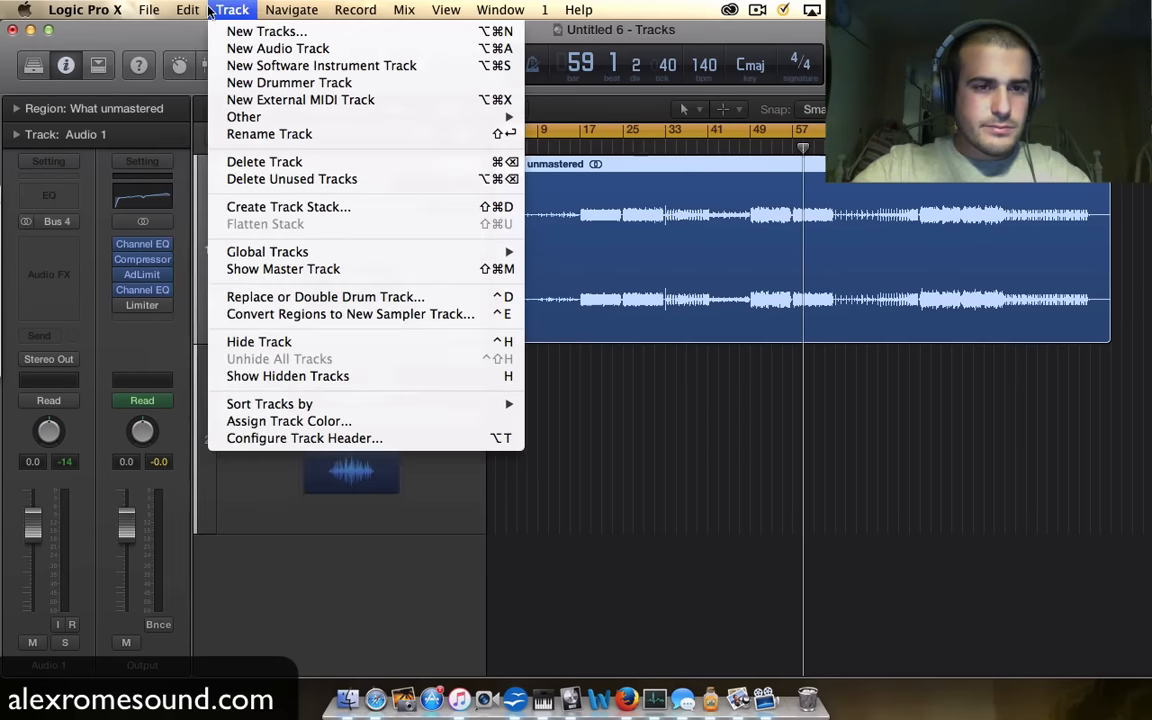
mouse_move(148, 9)
mouse_move(188, 408)
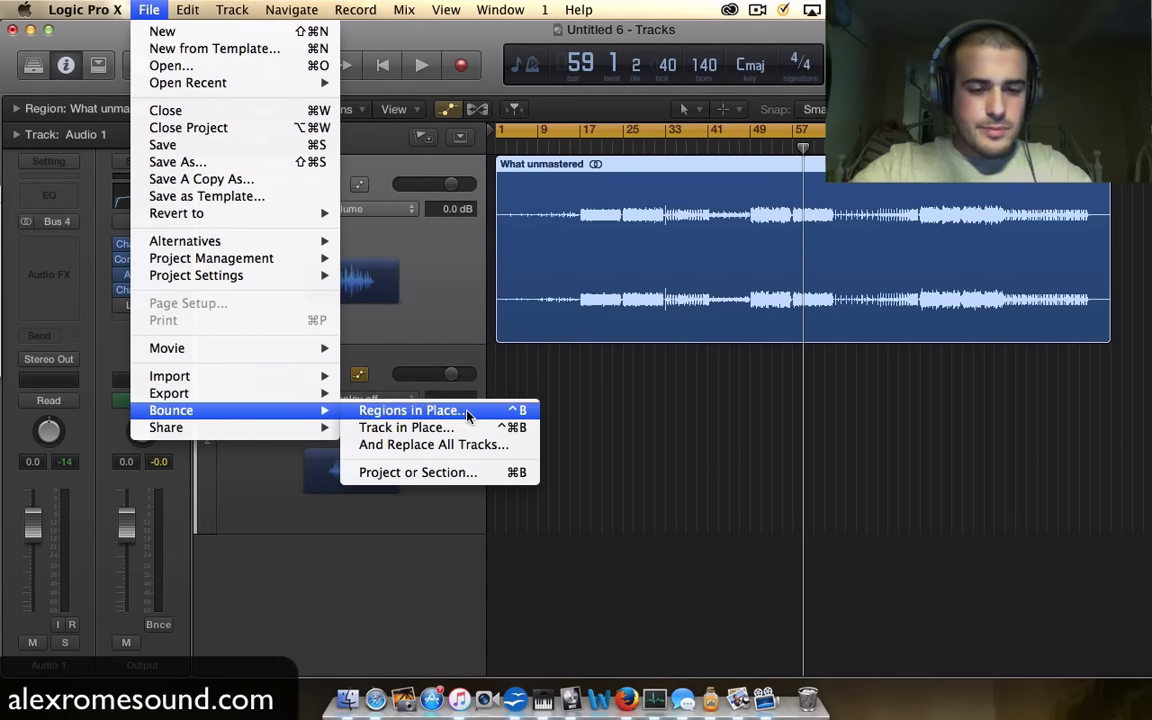
click(453, 476)
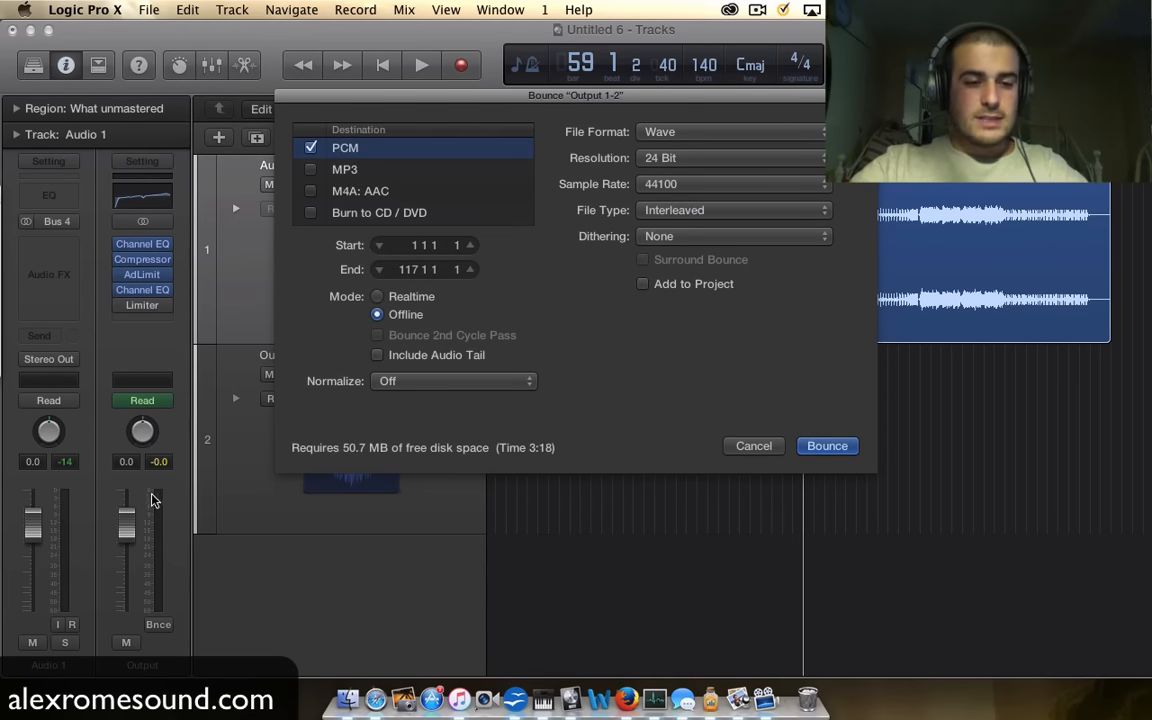
click(827, 446)
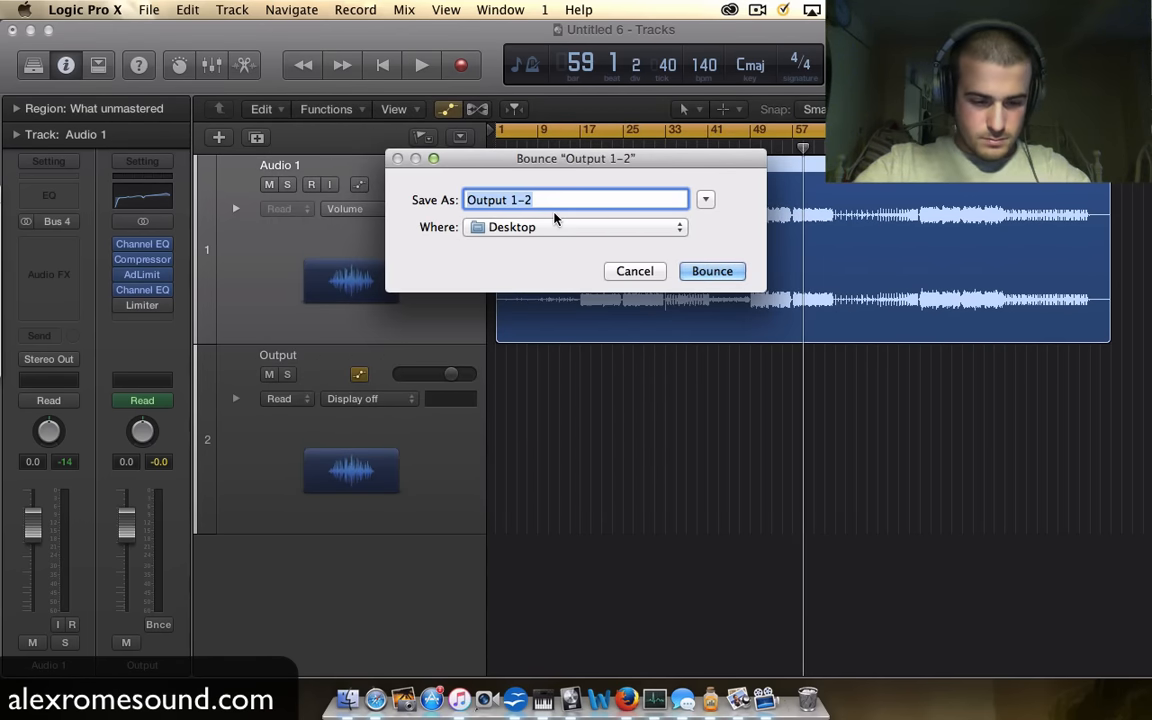
Step: Name the bounce "mastered WHAT version 1" and bounce it to the Desktop
text(mastered W)
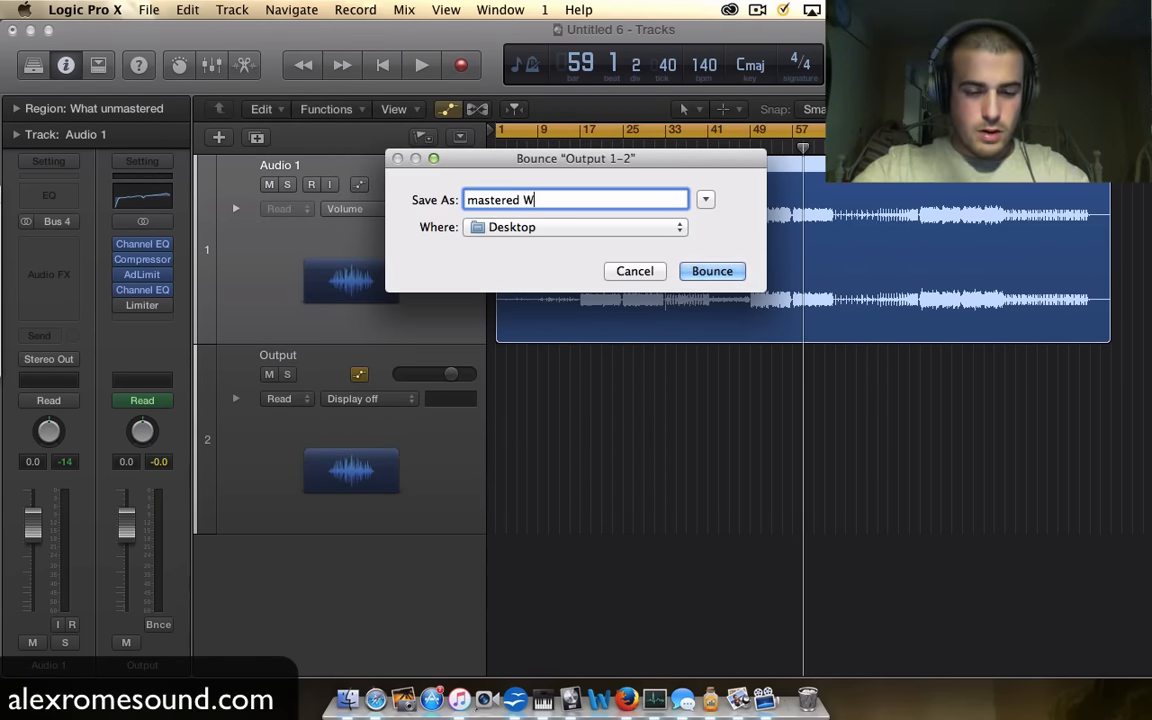
text(HAT ve)
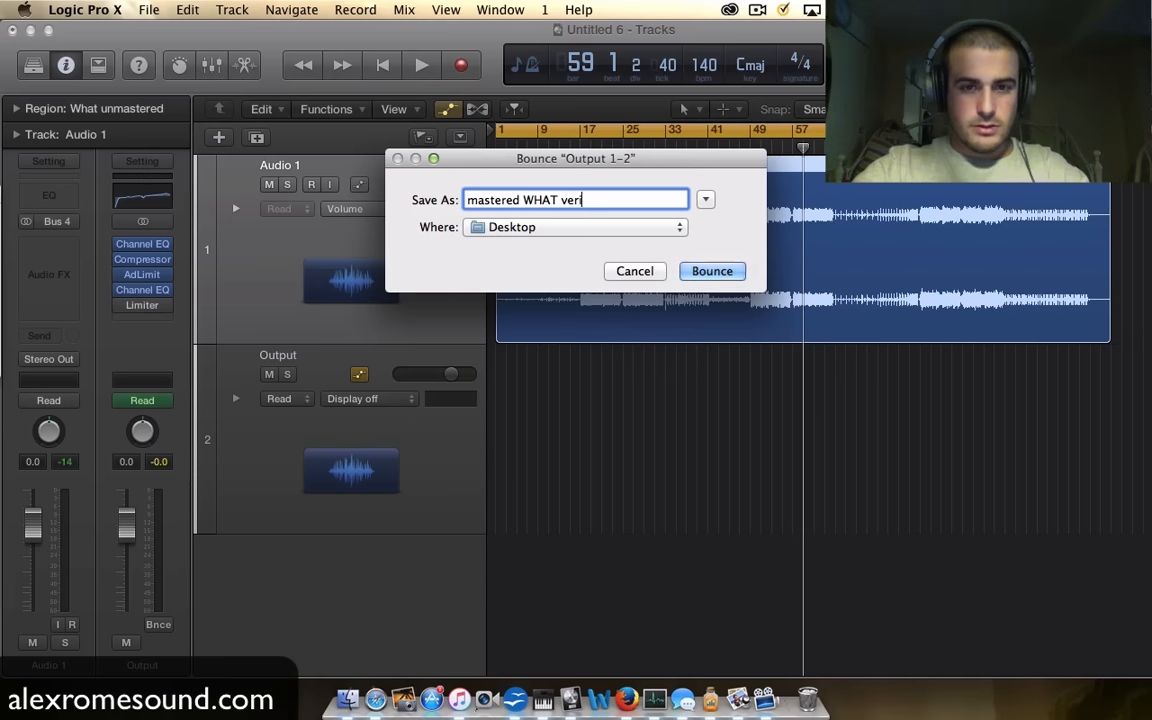
text(rsion 1)
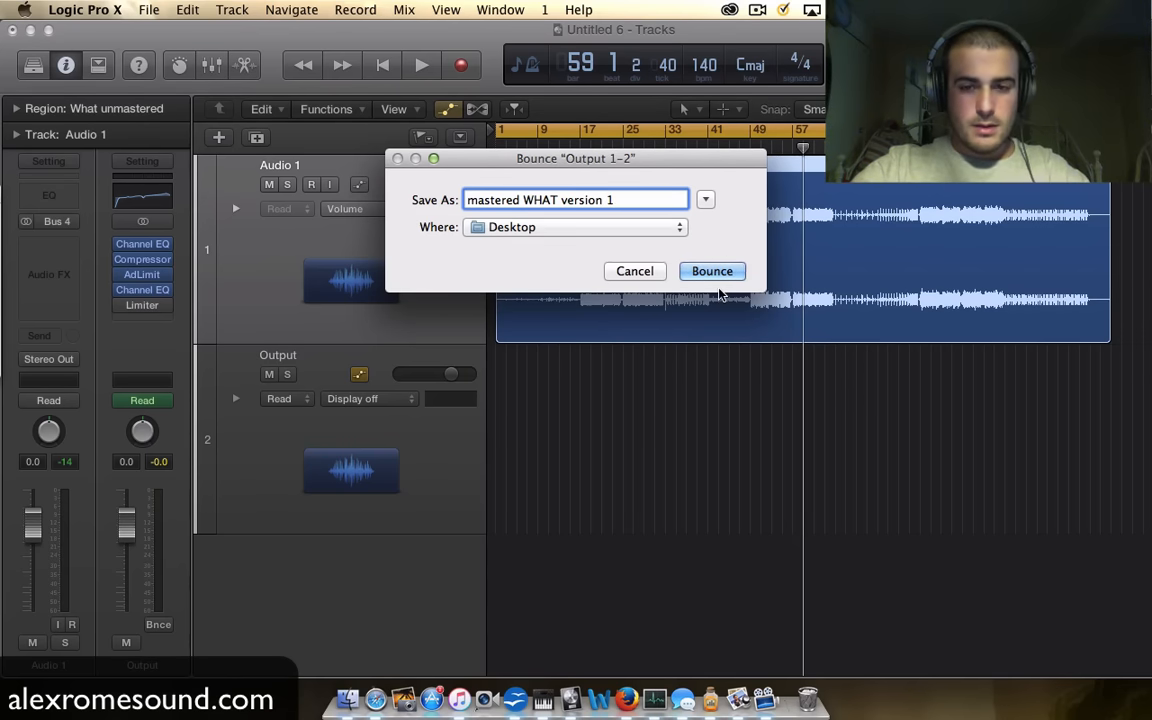
click(716, 278)
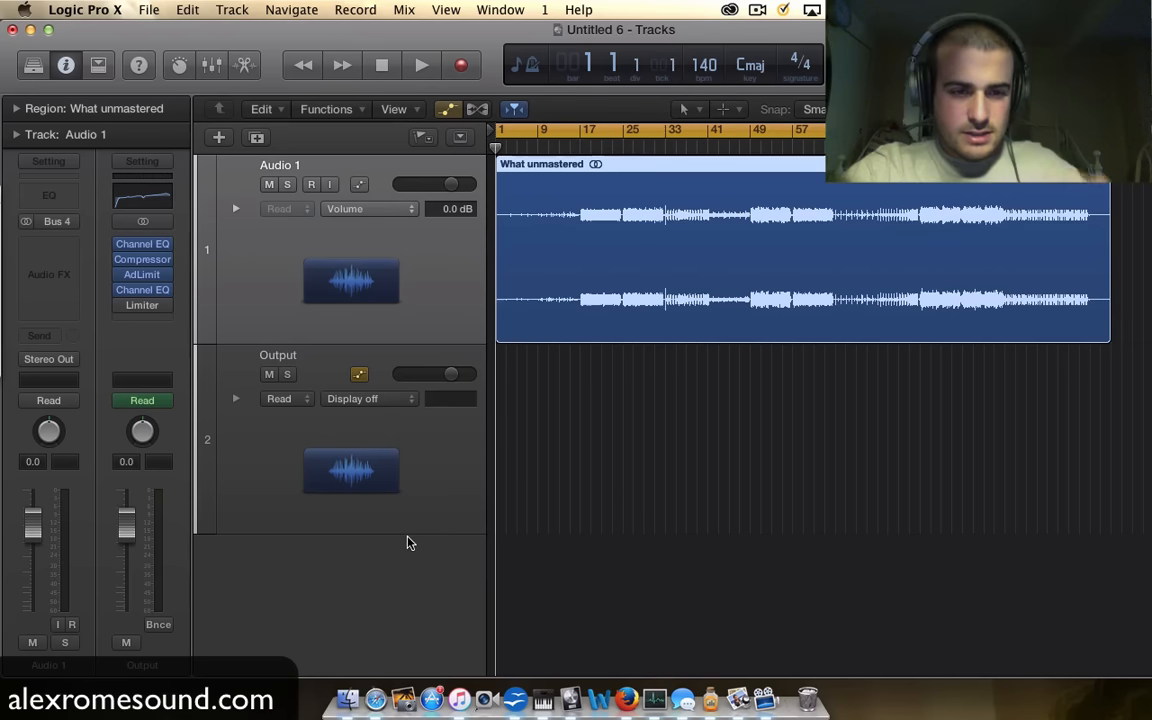
Step: Add a third track below the existing Output track and select it
click(406, 480)
double_click(386, 596)
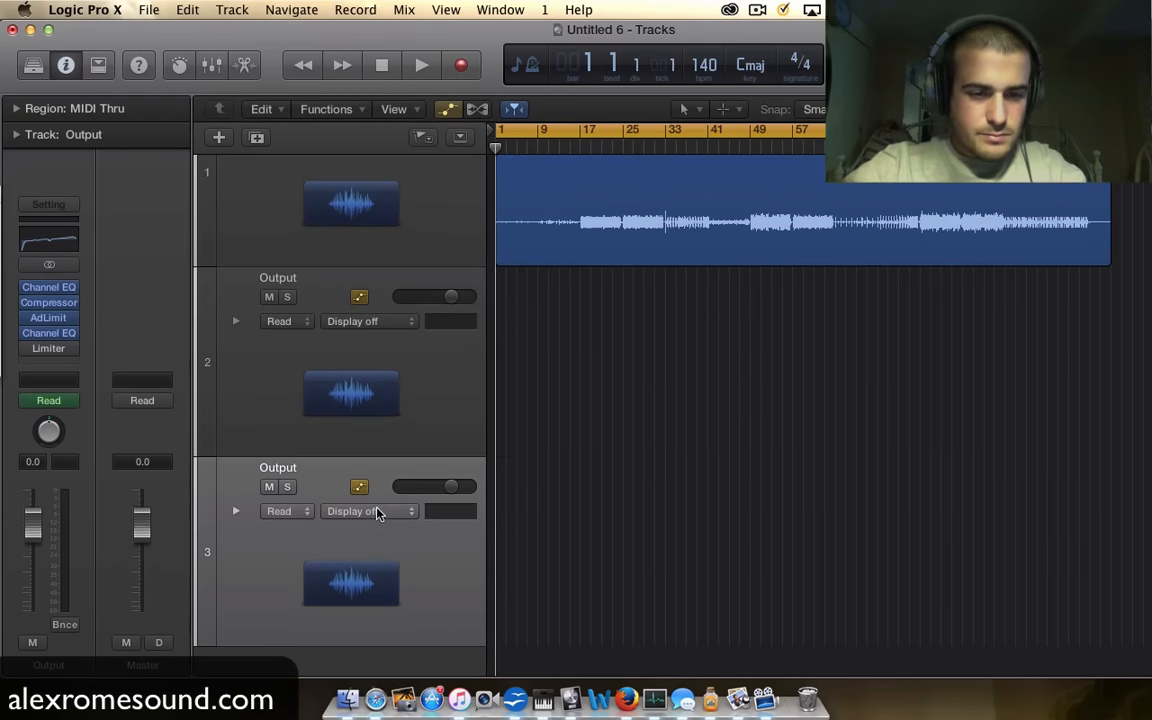
scroll(382, 465, down, 1)
click(397, 393)
click(389, 537)
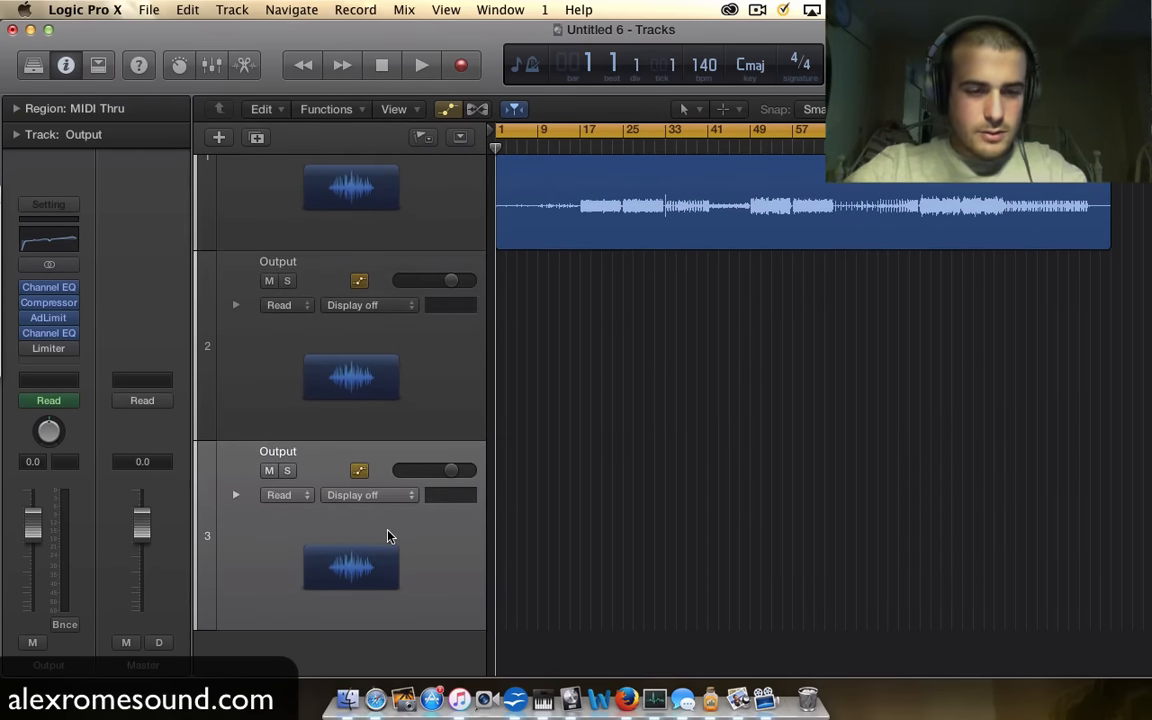
Step: Delete both Output tracks and create a new audio track below Audio 1
key(super+BackSpace)
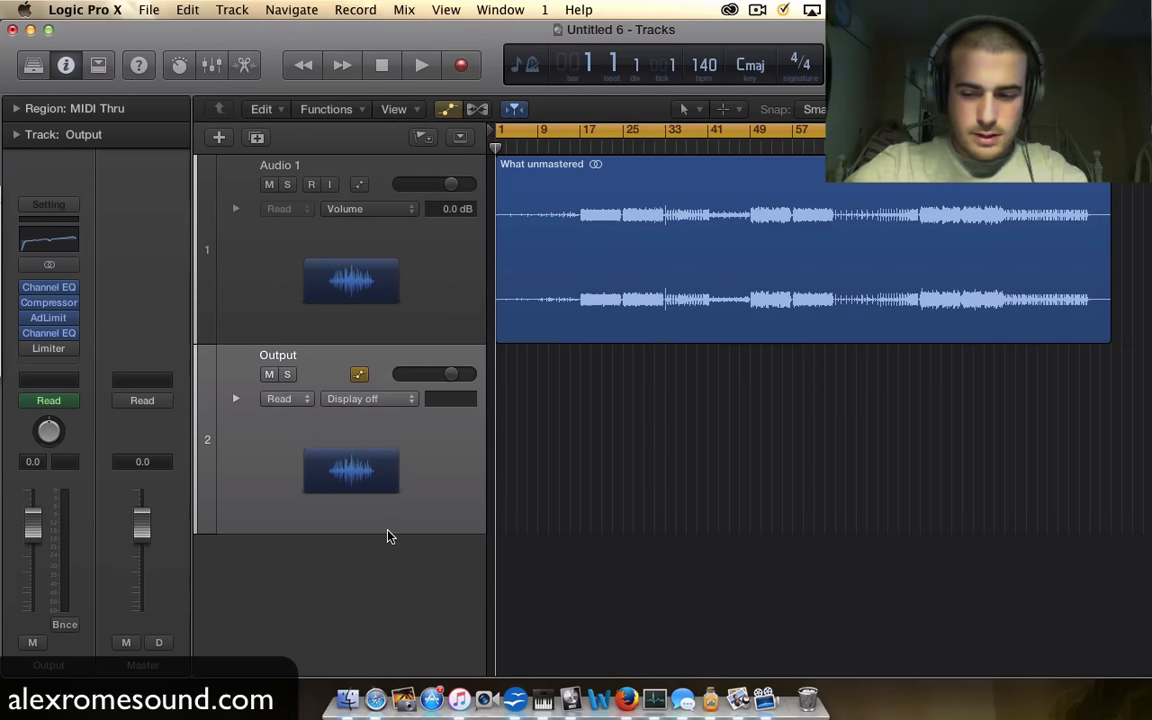
key(super+BackSpace)
double_click(406, 416)
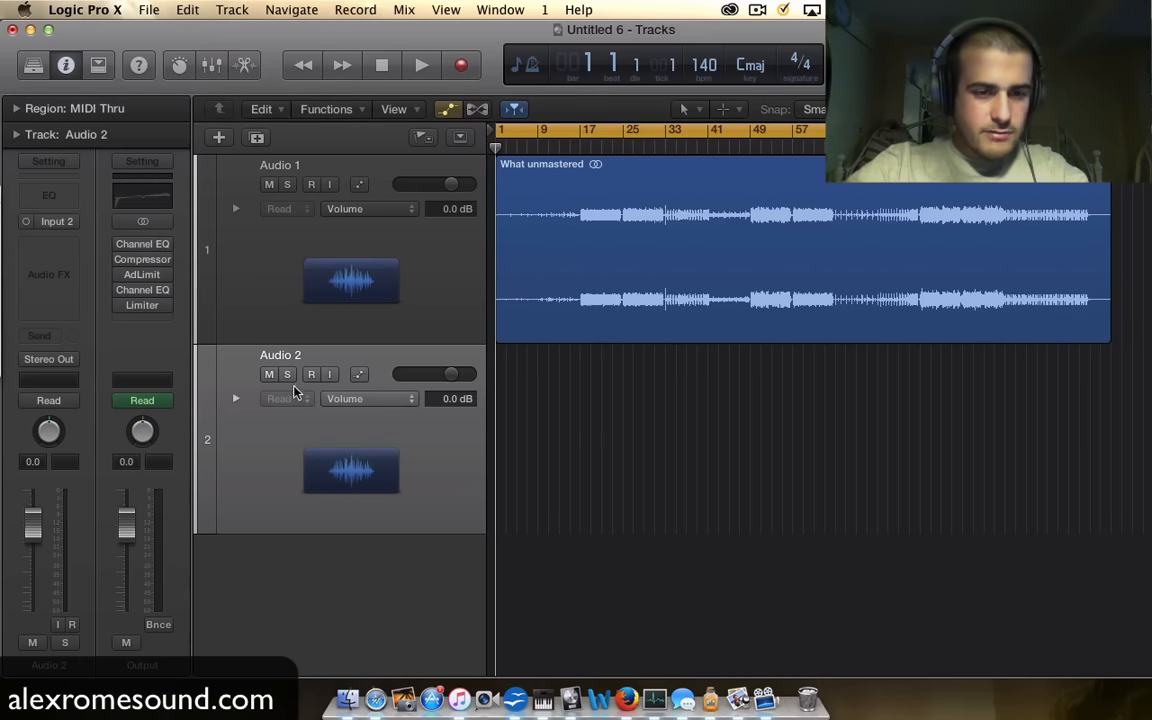
Step: Import the audio file "mastered WHAT version 1.wav" from the Desktop onto the new Audio 2 track
click(145, 9)
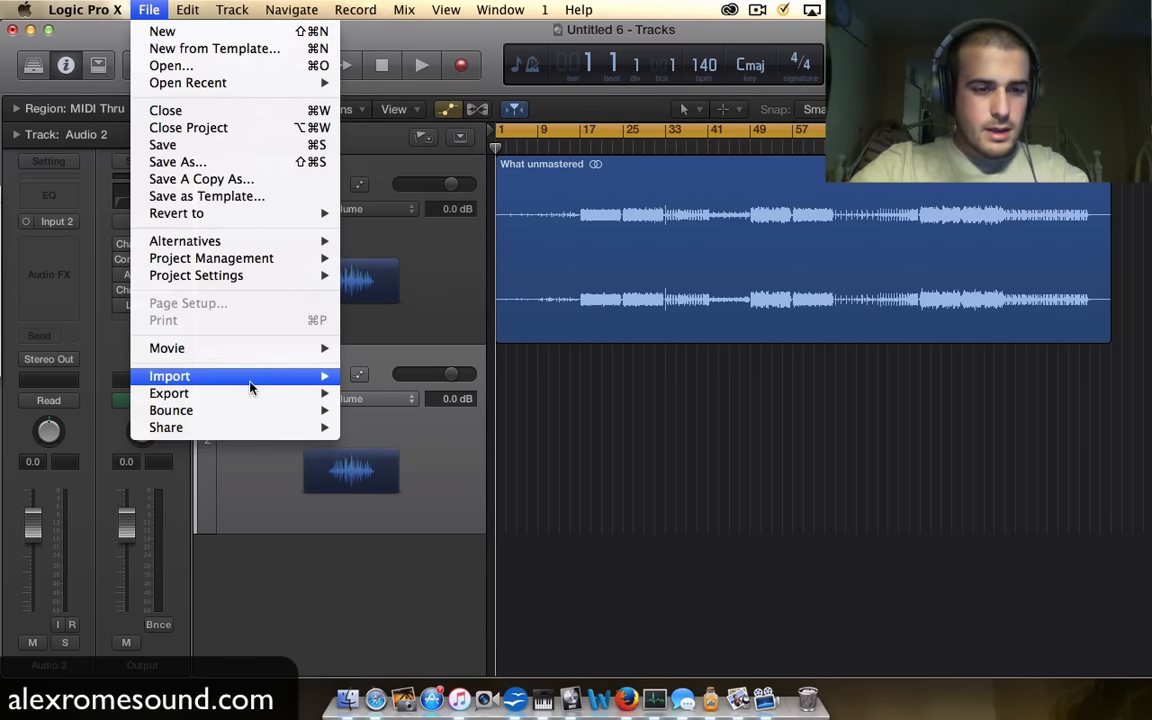
mouse_move(249, 376)
click(415, 391)
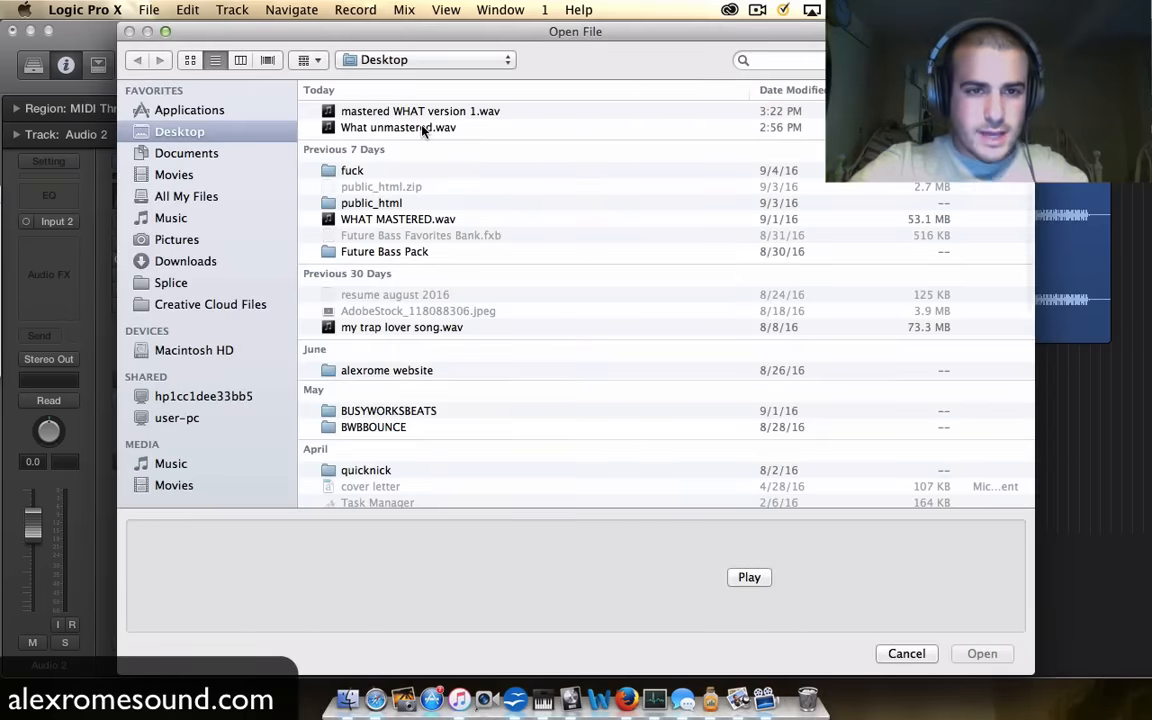
double_click(430, 113)
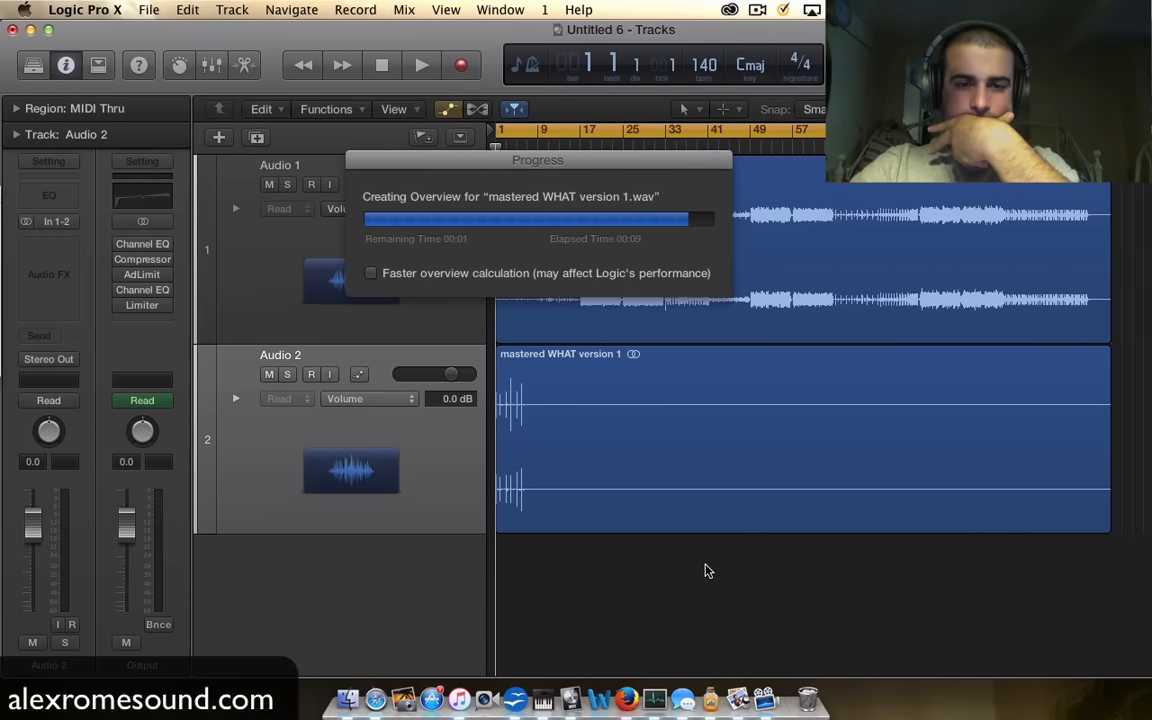
Step: Solo the Audio 2 track holding the mastered version, with both waveforms magnified
key(super+Right)
key(super+Right)
key(super+Right)
key(super+Right)
key(super+Right)
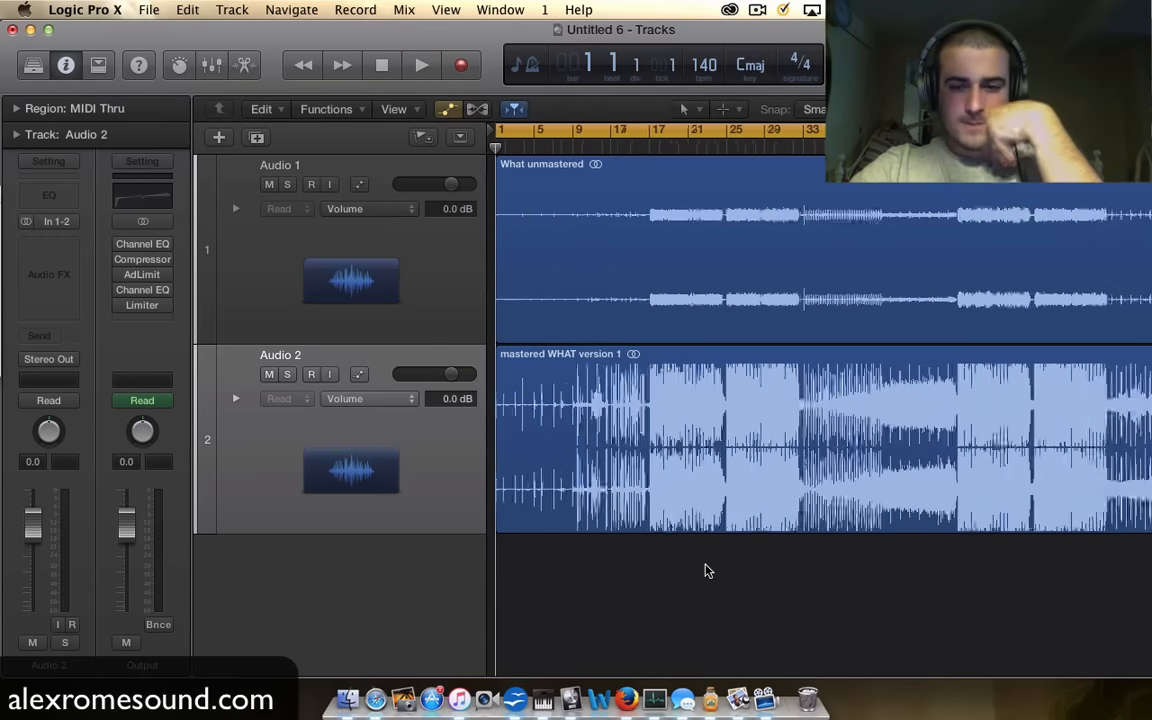
click(287, 375)
Step: Set a cycle range from bar 17 over the first loud section and examine the mastered waveform there up close
scroll(719, 488, right, 8)
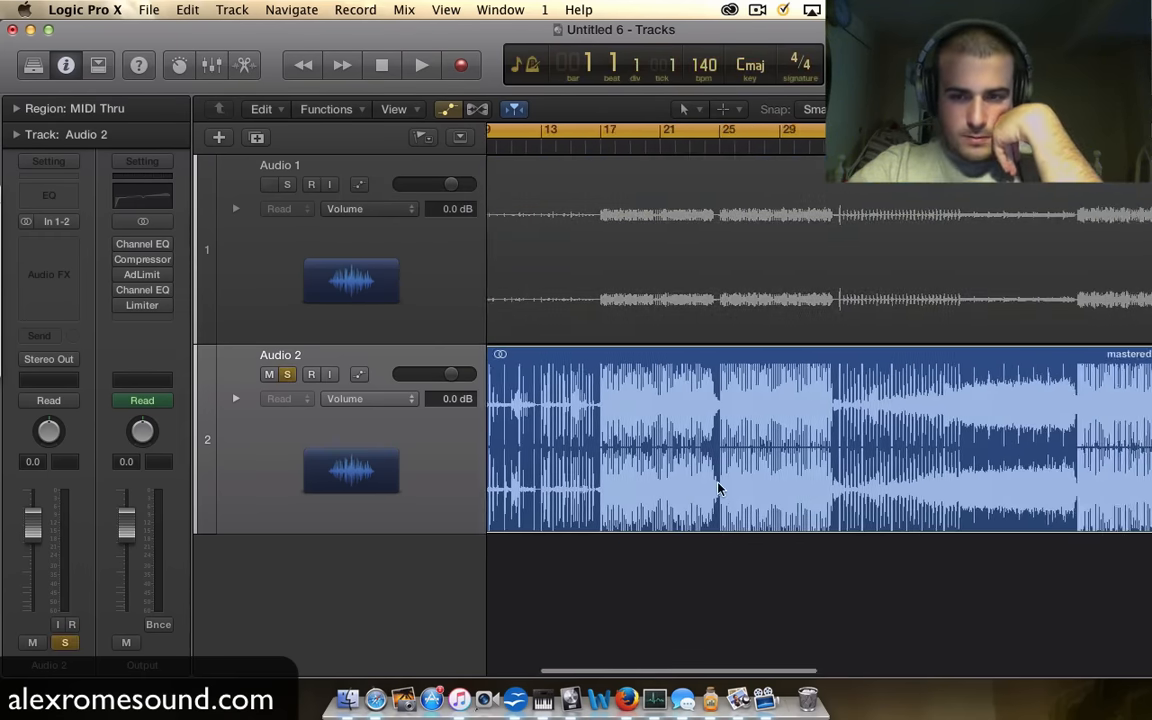
key(super+Right)
key(super+Right)
key(super+Right)
key(super+Right)
key(super+Right)
key(super+Right)
key(super+Right)
scroll(622, 413, left, 10)
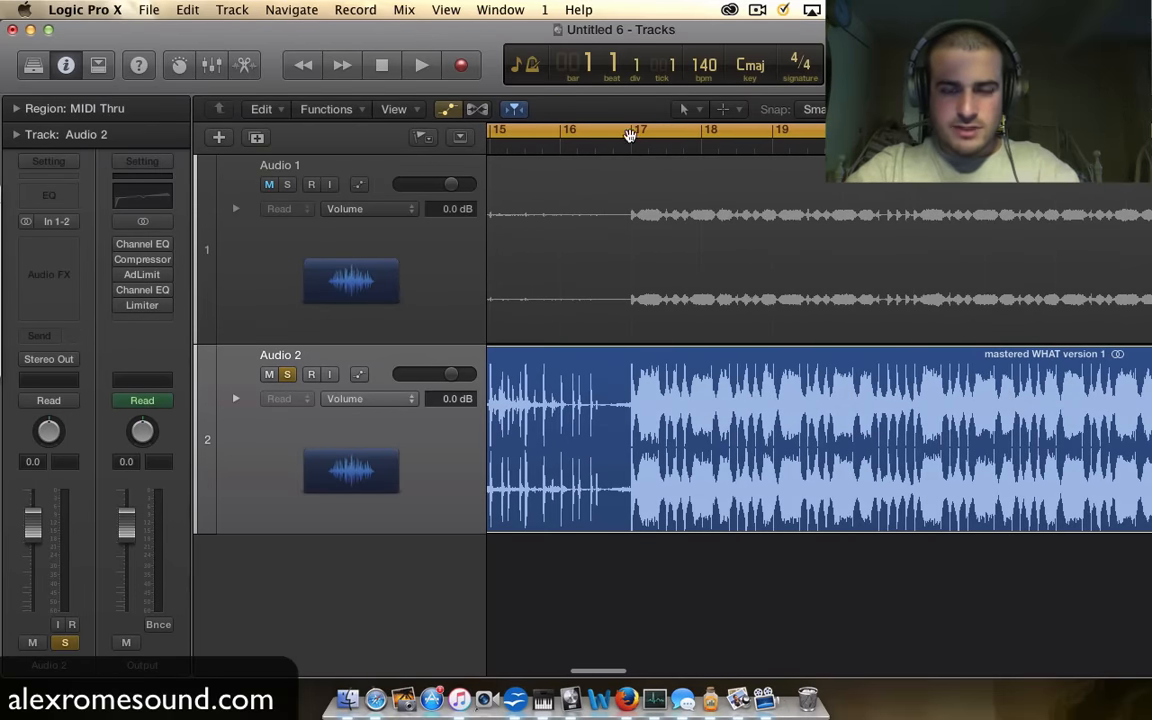
click(630, 132)
drag(631, 134, 1138, 138)
key(super+Right)
key(super+Right)
key(super+Right)
scroll(965, 396, right, 3)
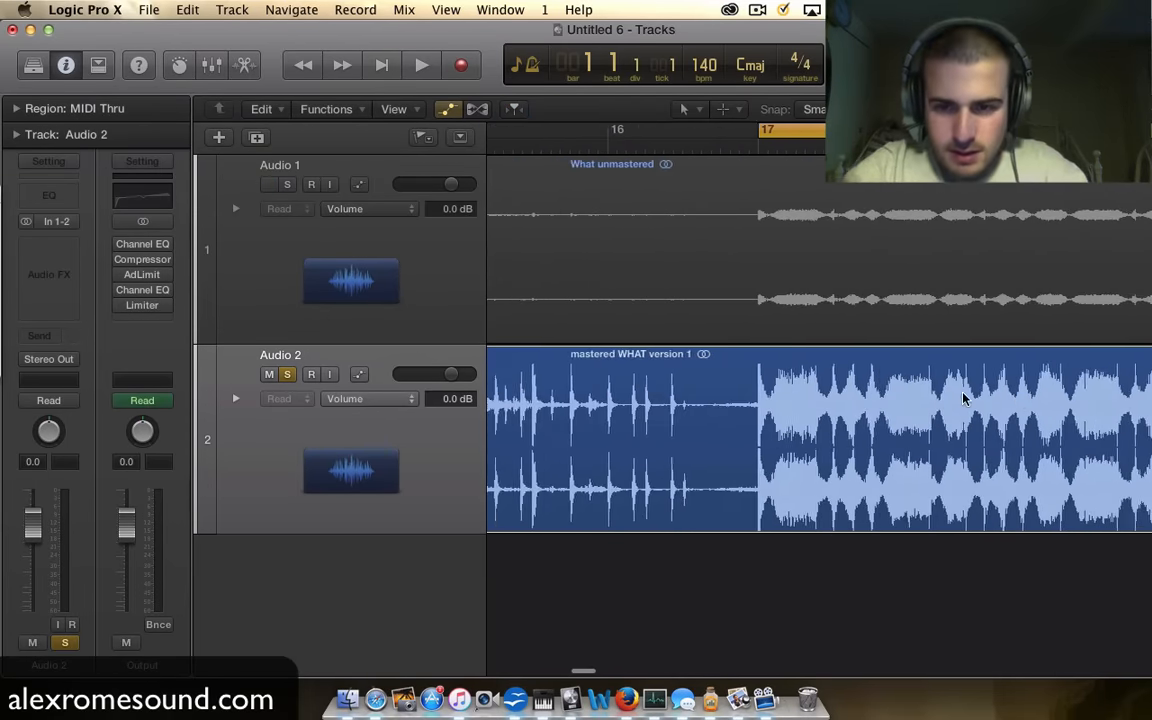
scroll(1021, 403, right, 10)
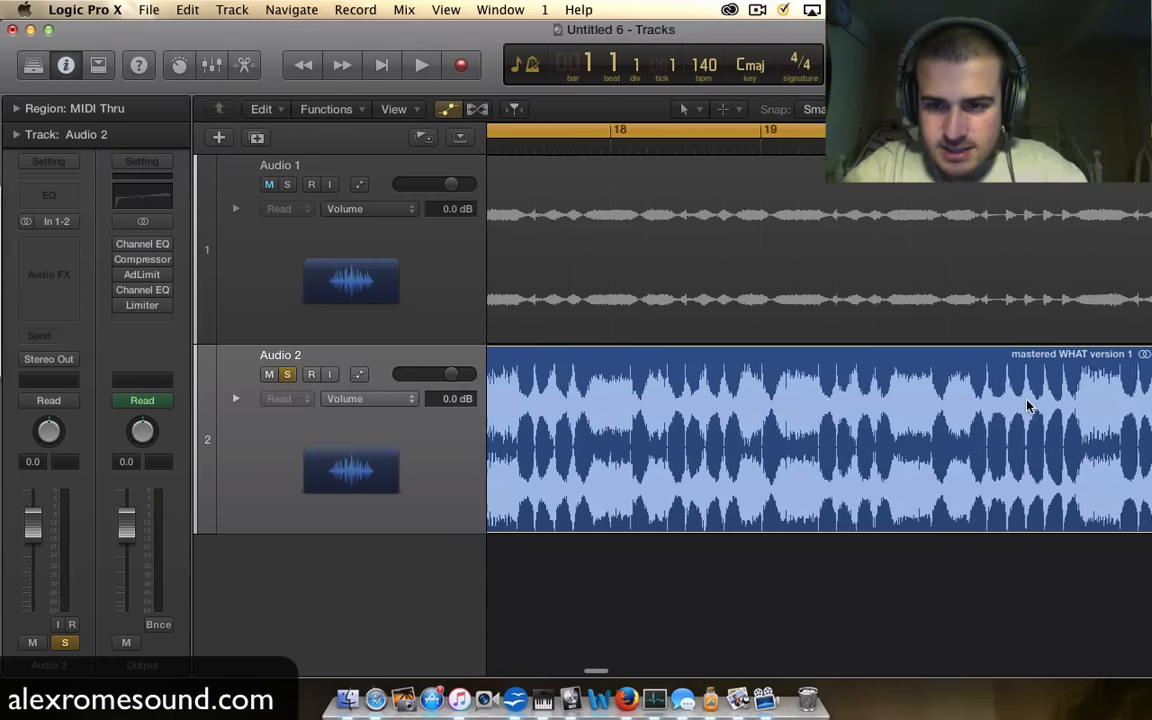
Step: Move the cycle range to start at bar 24 with a length of 12 bars
key(super+Left)
key(super+Left)
key(super+Left)
key(super+Left)
key(super+Left)
key(super+Left)
scroll(1028, 406, right, 2)
scroll(1028, 406, right, 3)
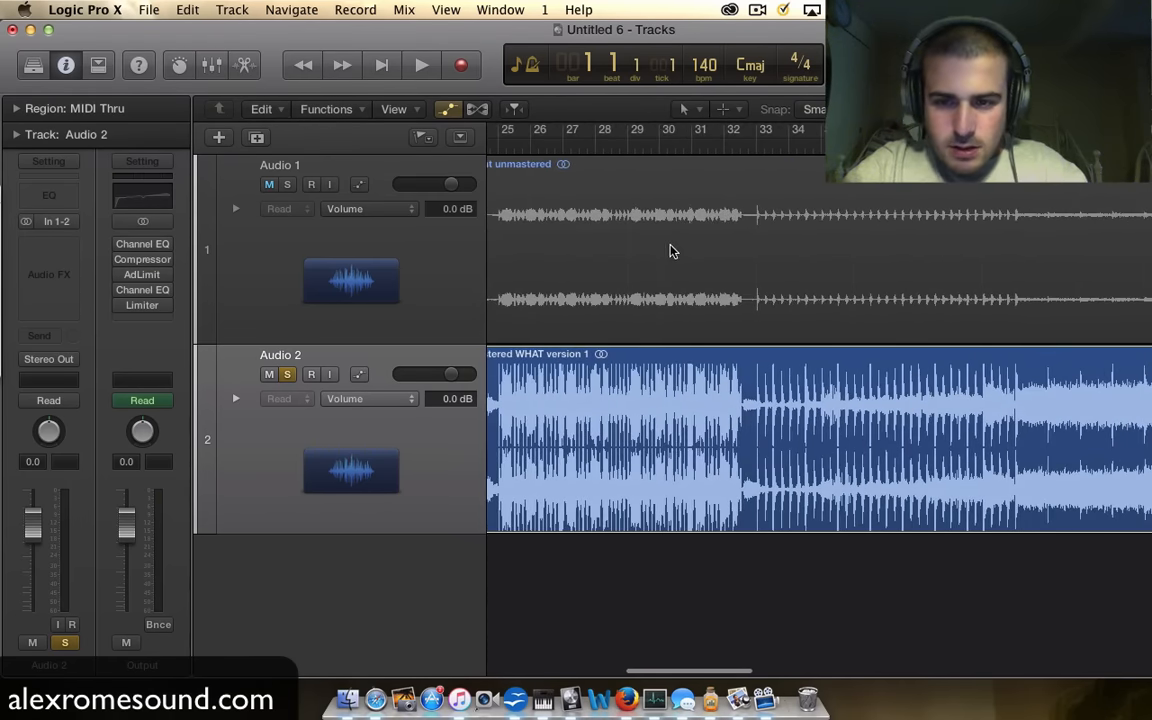
scroll(670, 248, left, 4)
drag(629, 133, 1017, 131)
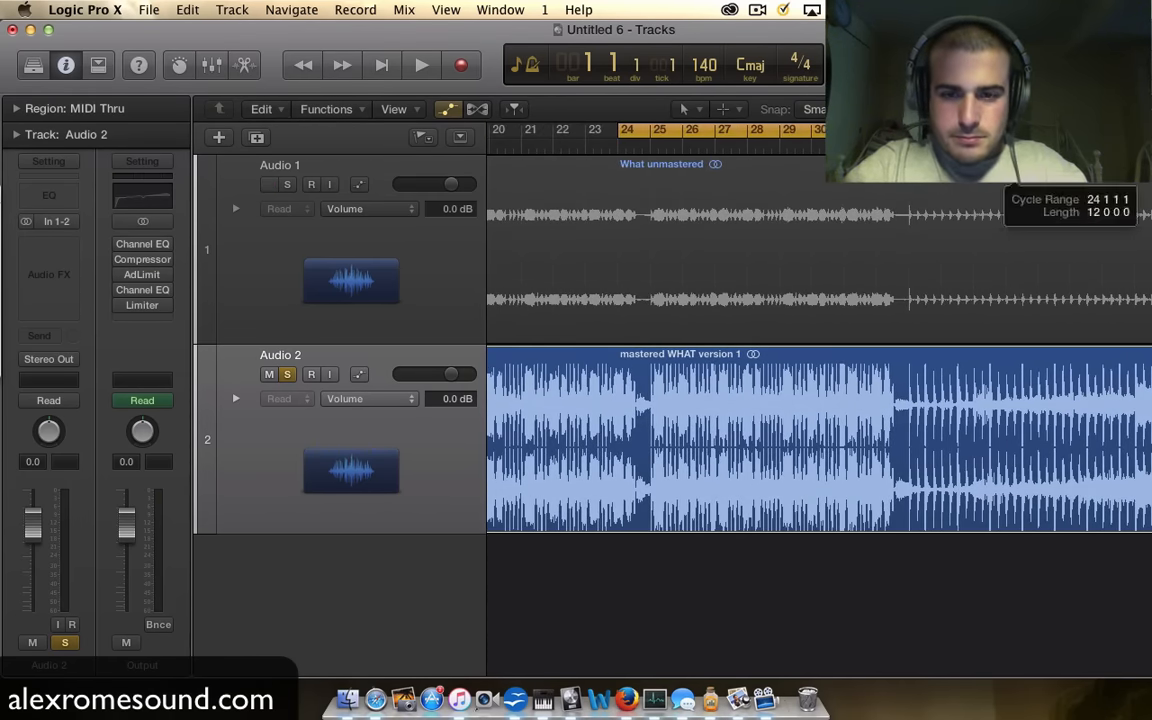
Step: Examine the mastered waveform's peaks around bar 25 up close against the unmastered one, ending on the whole-track overview
key(super+Right)
key(super+Right)
key(super+Right)
scroll(921, 461, right, 5)
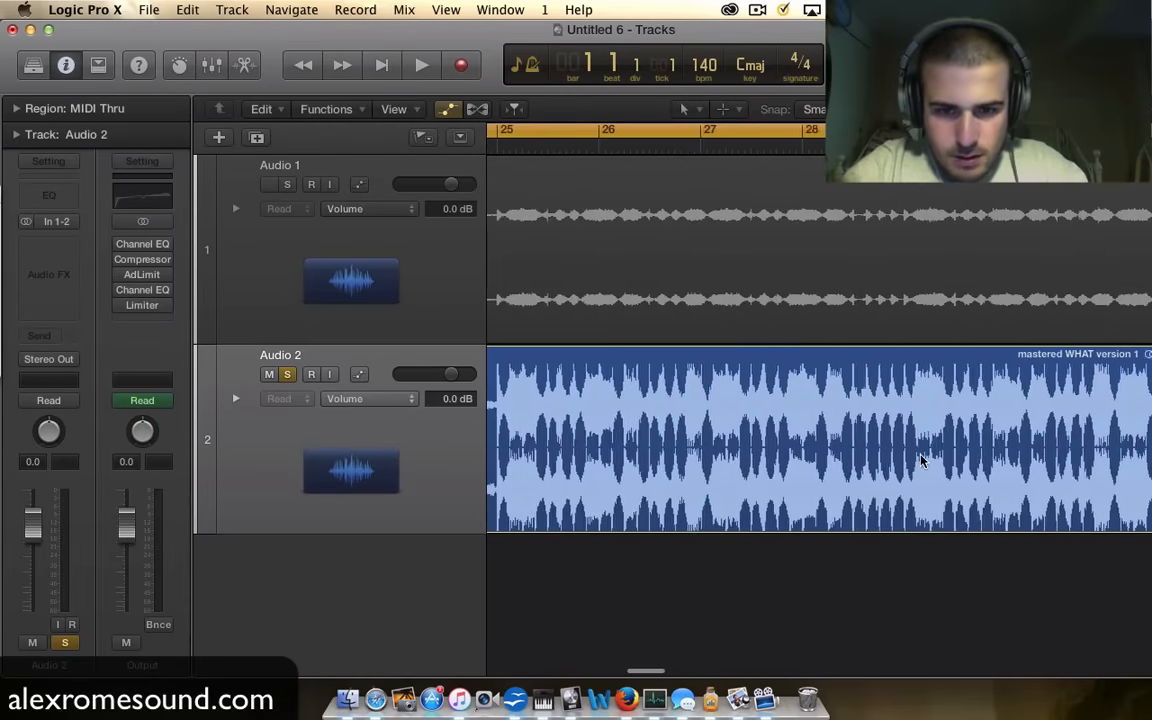
key(super+Right)
key(super+Right)
key(super+Right)
key(super+Right)
key(super+Right)
key(super+Right)
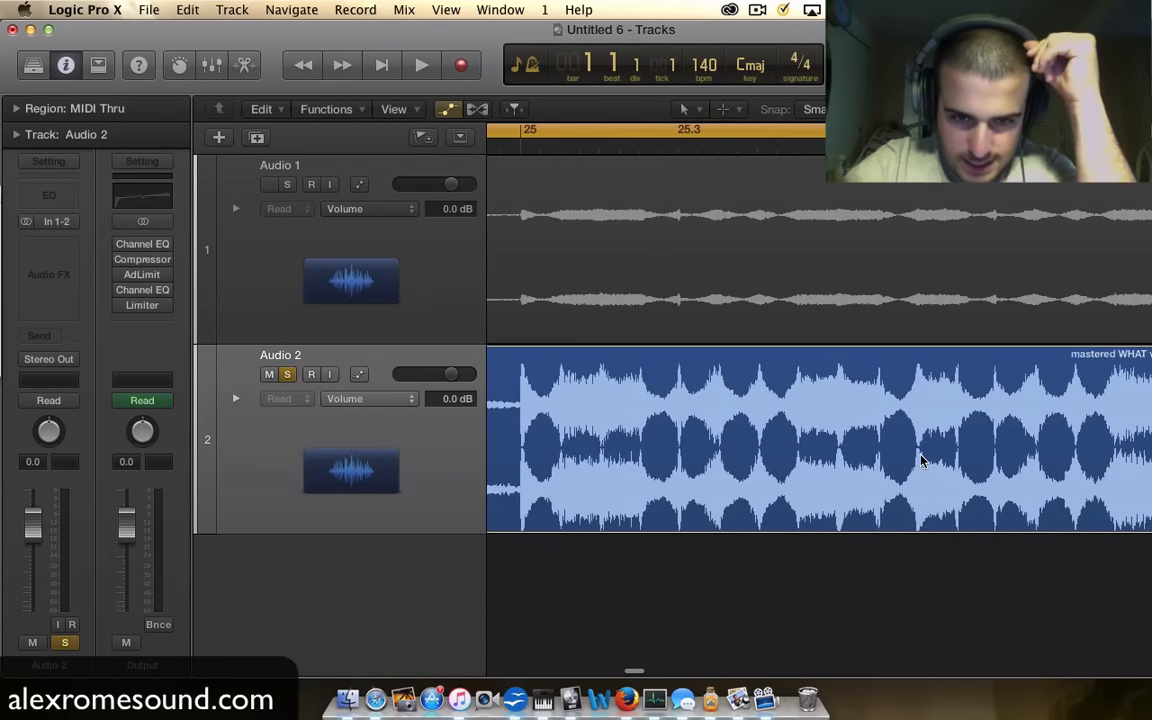
key(super+Right)
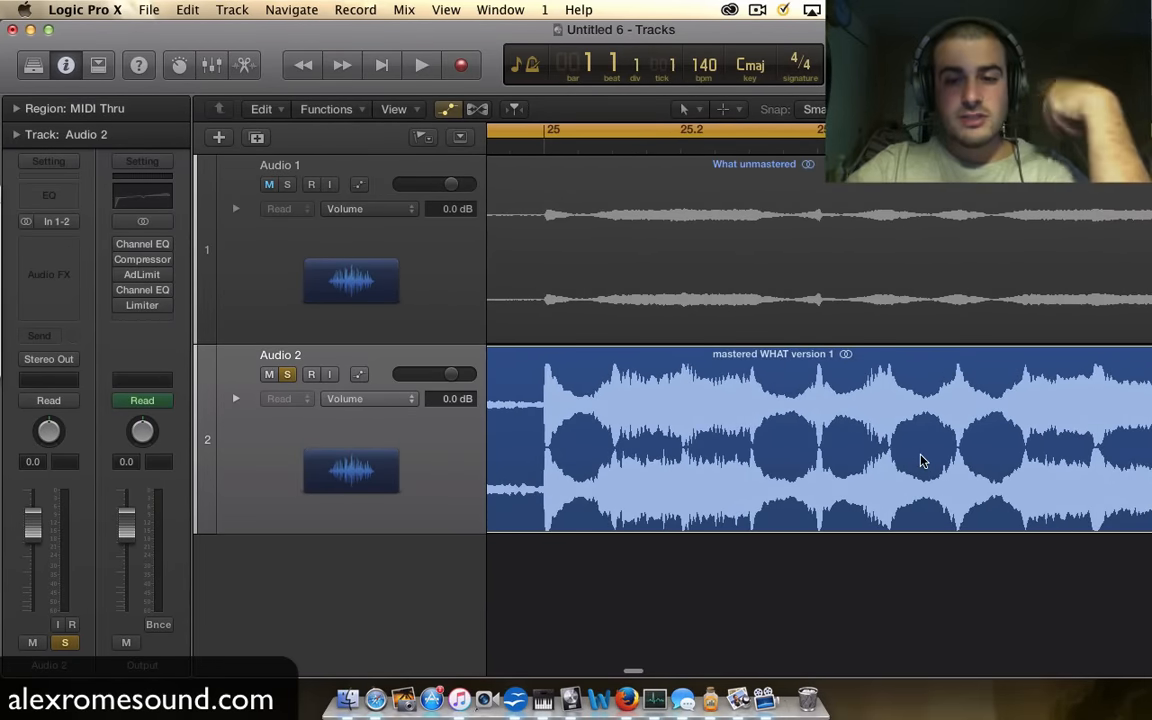
key(super+Left)
key(super+Left)
key(super+Left)
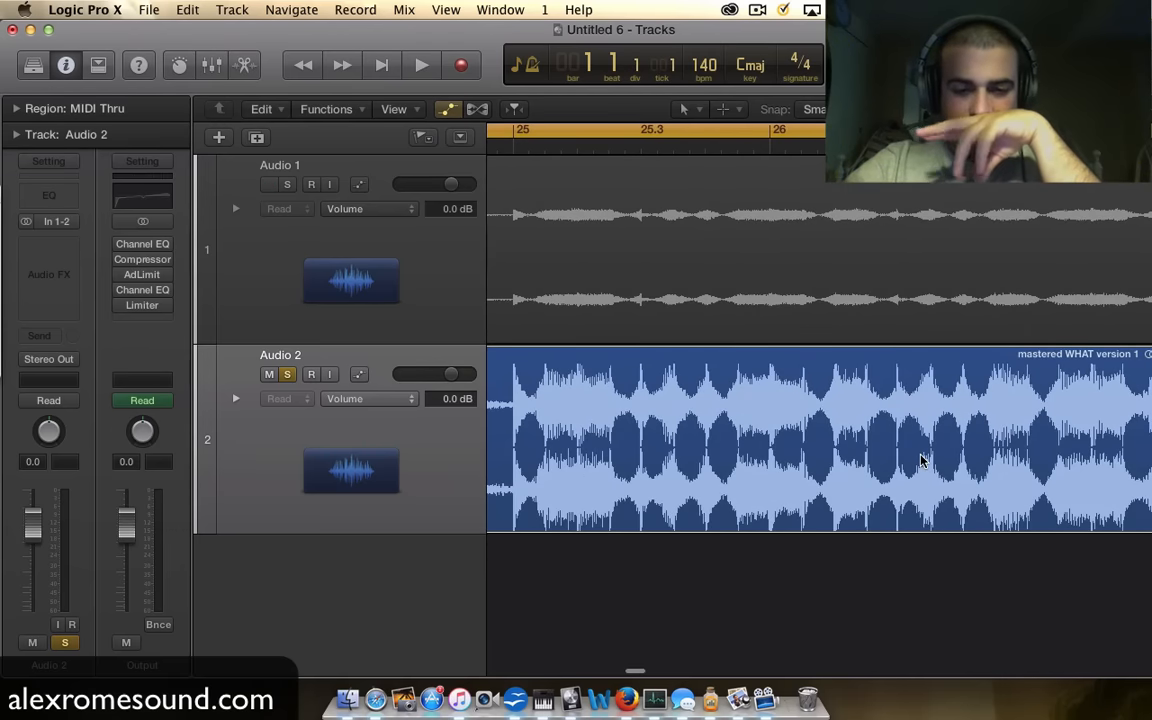
key(super+Left)
key(super+Left)
key(super+Left)
key(super+Left)
key(super+Left)
key(super+Left)
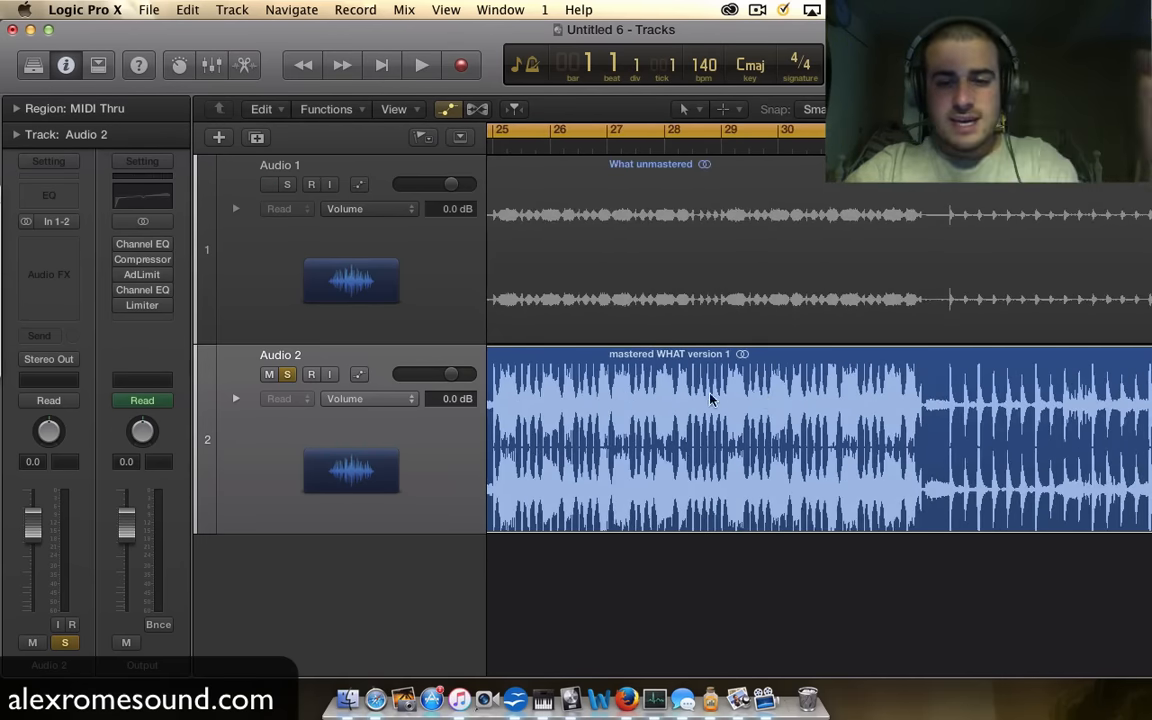
key(super+Left)
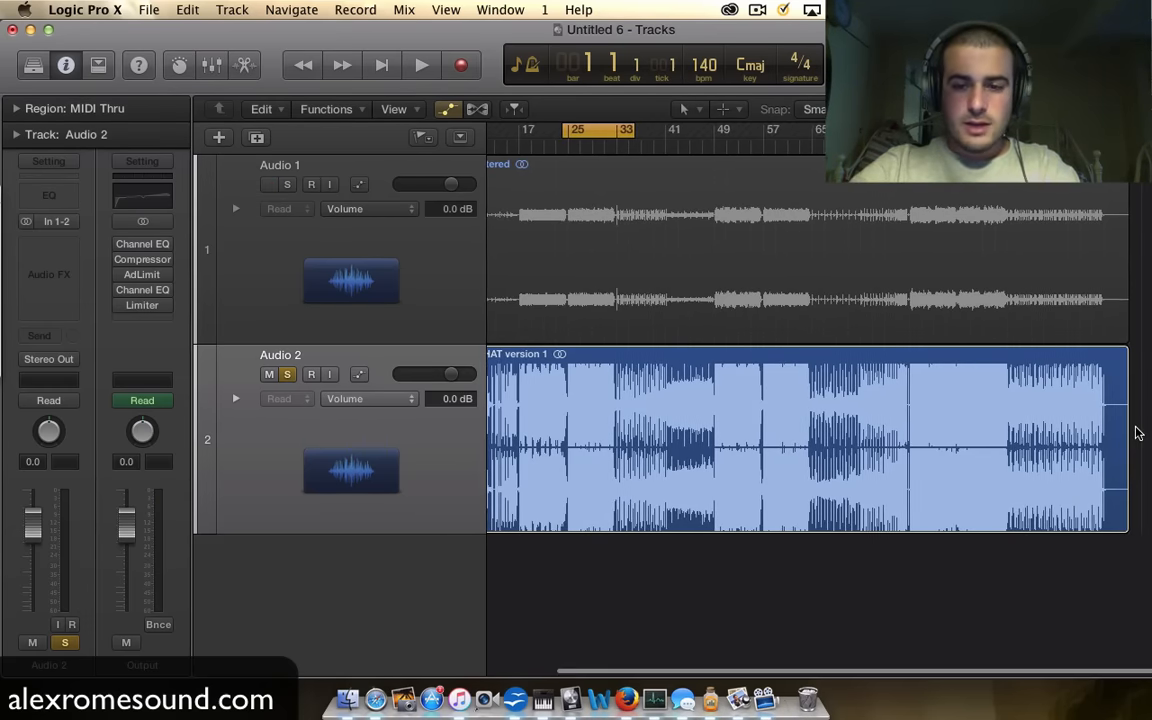
Step: Set the cycle range from bar 25 to bar 31, over the loud section after the short break
key(super+Right)
key(super+Right)
key(super+Right)
key(super+Right)
key(super+Right)
key(super+Right)
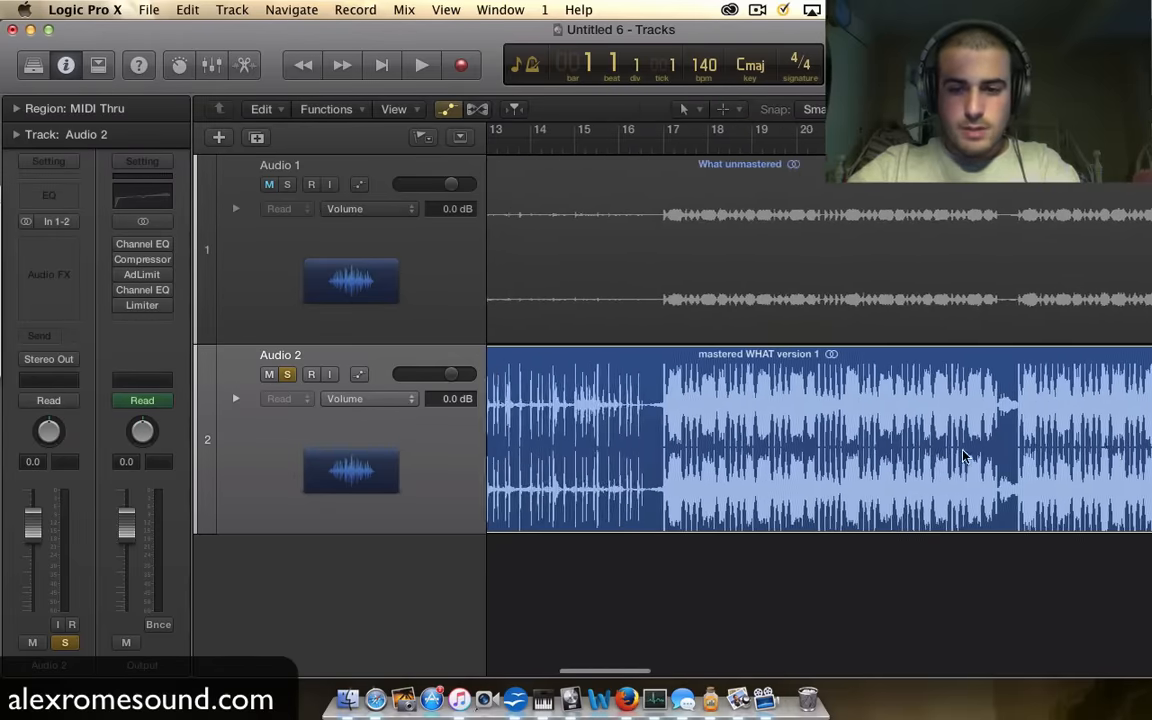
scroll(964, 455, right, 5)
key(super+Right)
key(super+Right)
scroll(964, 455, left, 1)
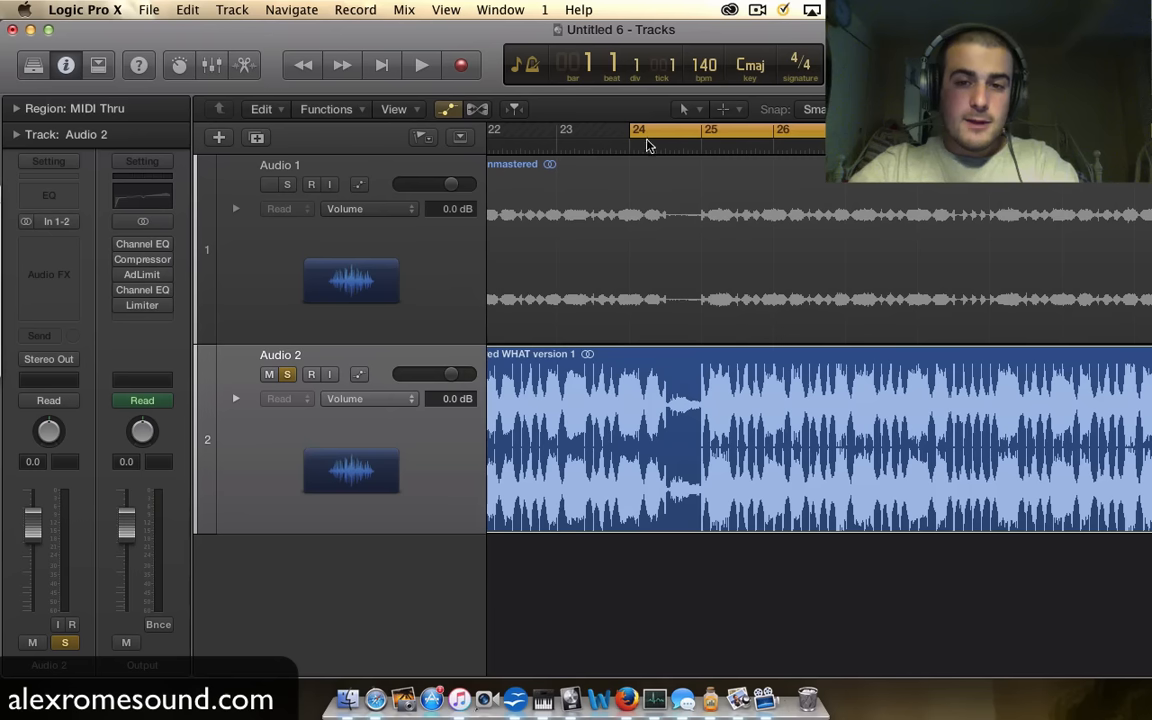
click(700, 135)
drag(700, 135, 1136, 138)
Step: Set the cycle range over the loud section starting at bar 49
scroll(1034, 222, right, 5)
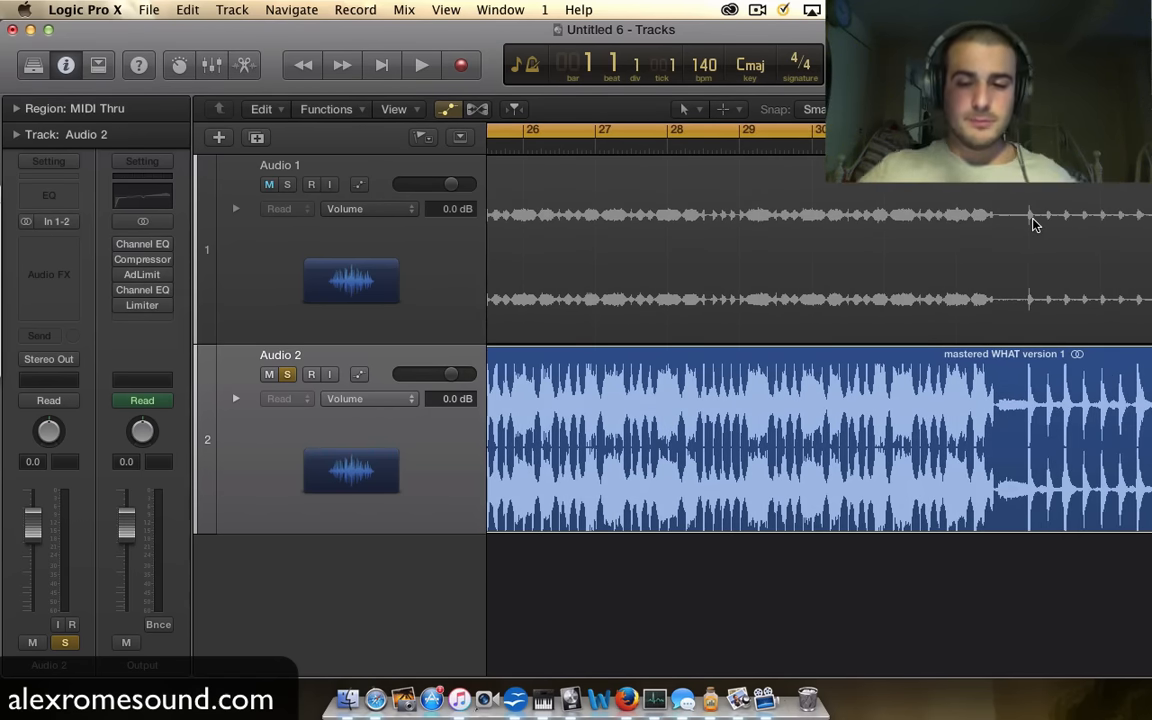
scroll(795, 435, right, 10)
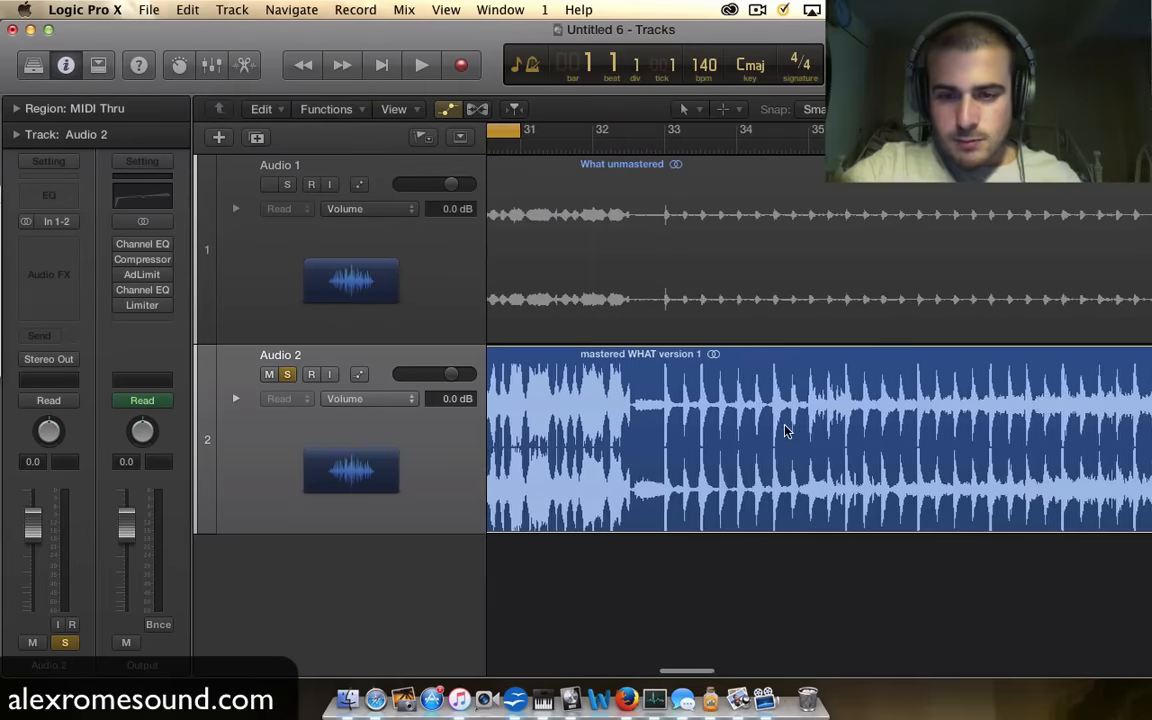
scroll(785, 430, right, 8)
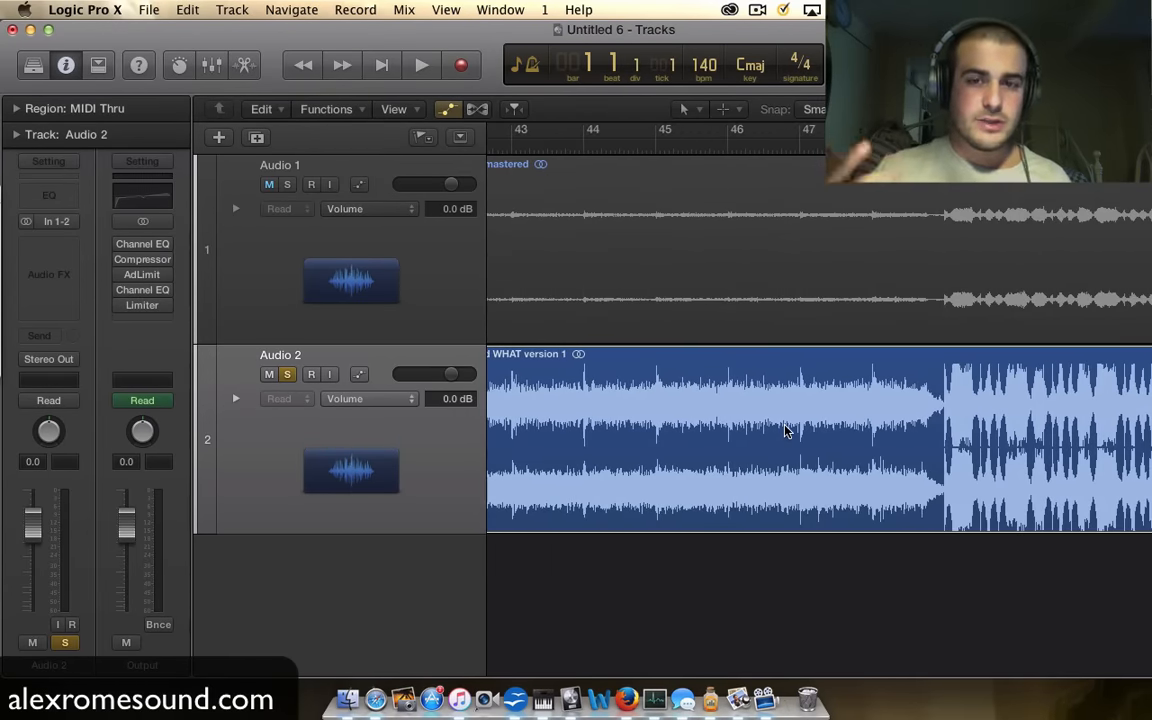
scroll(785, 430, right, 8)
scroll(677, 273, left, 3)
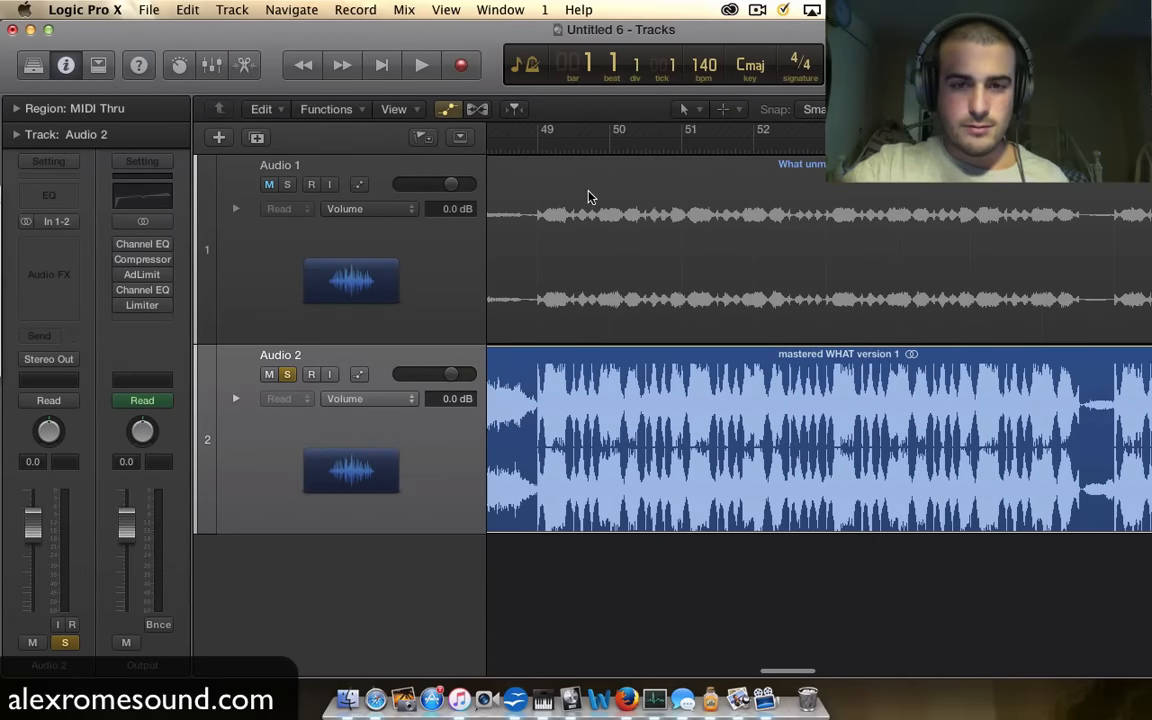
drag(538, 131, 1100, 132)
Step: Move the cycle range to the following loud section, starting at bar 57
scroll(982, 365, right, 1)
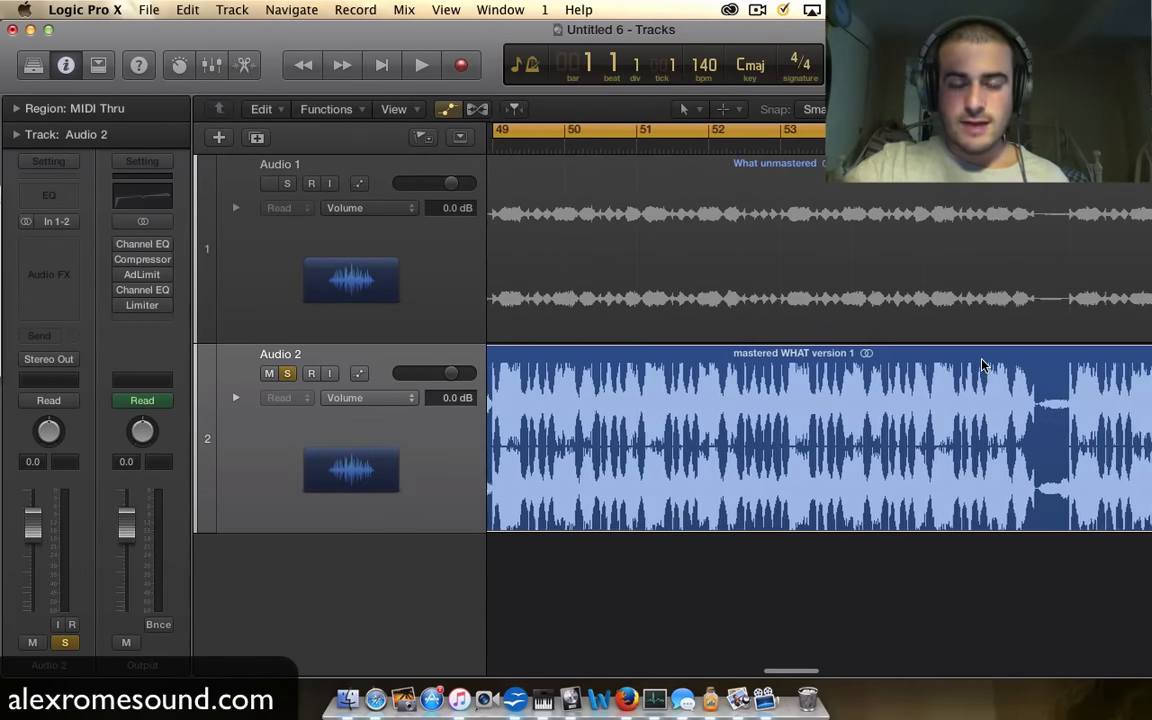
scroll(982, 365, right, 8)
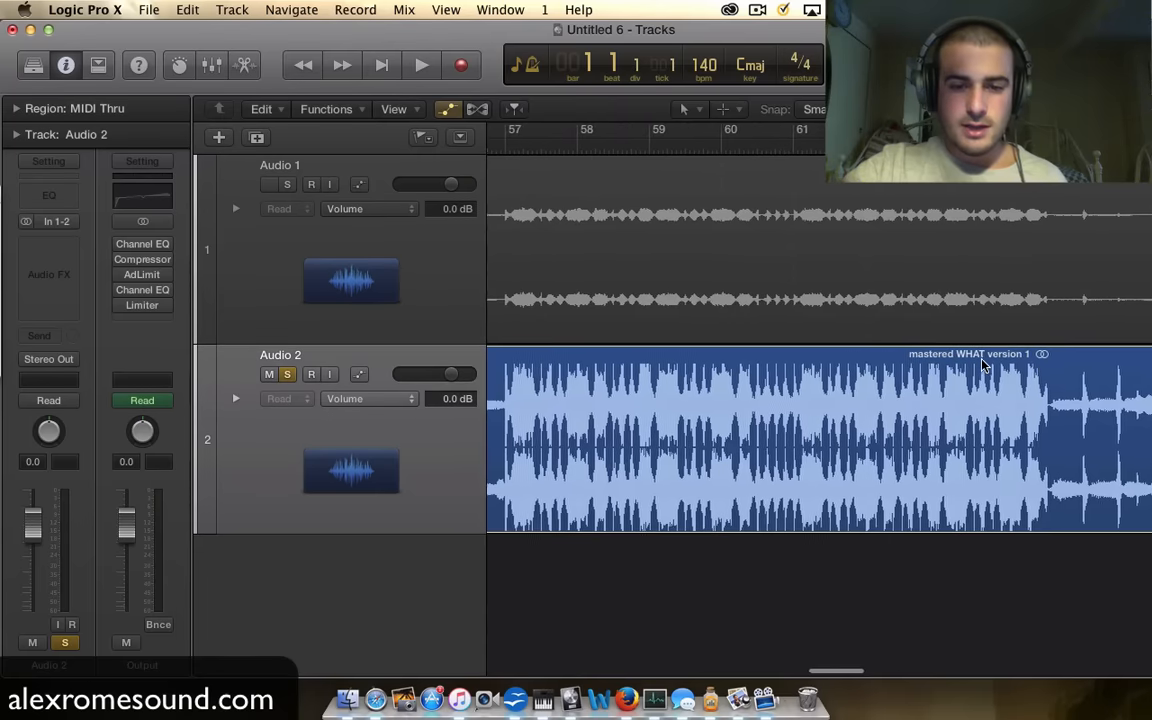
scroll(703, 168, left, 2)
drag(590, 130, 1127, 137)
Step: Examine the transients and dips of the mastered waveform at the start of bar 57 up close
key(super+Right)
key(super+Right)
key(super+Right)
scroll(945, 434, right, 3)
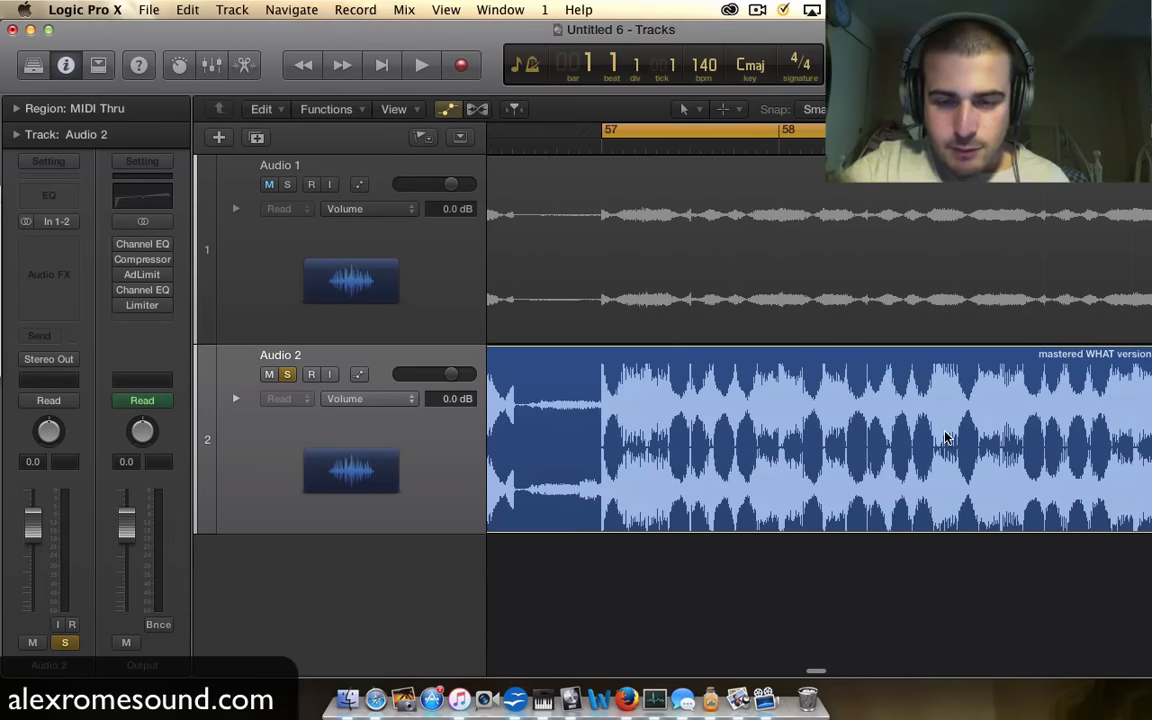
key(super+Right)
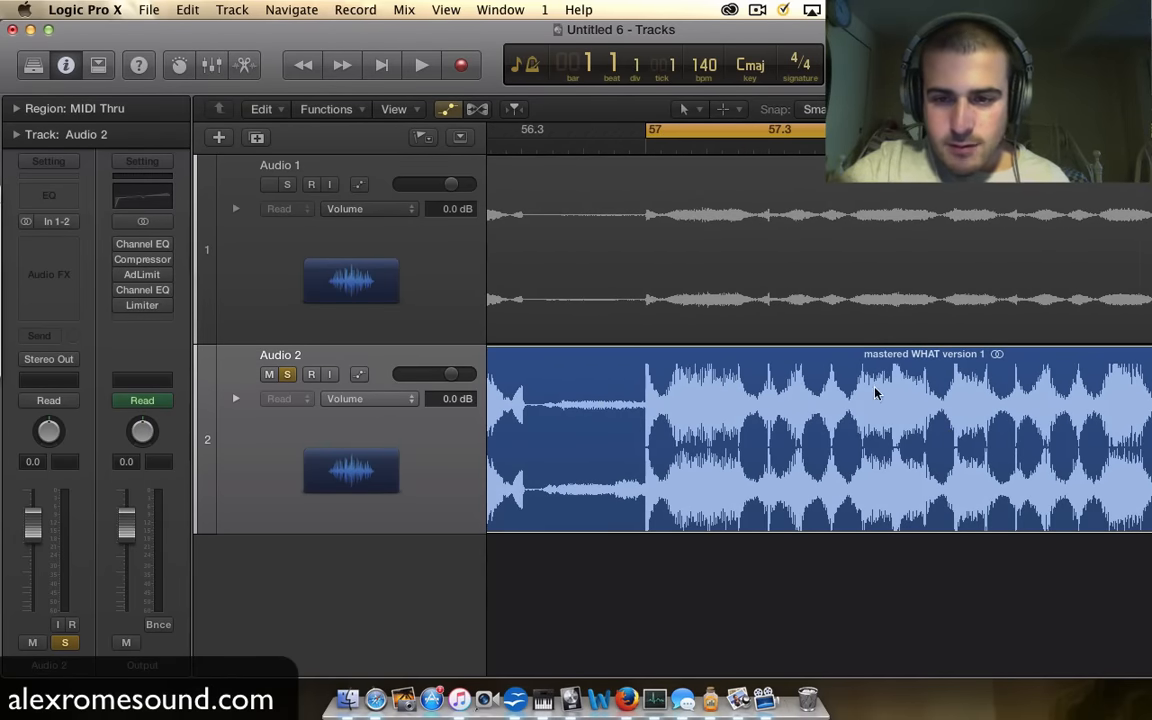
key(super+Right)
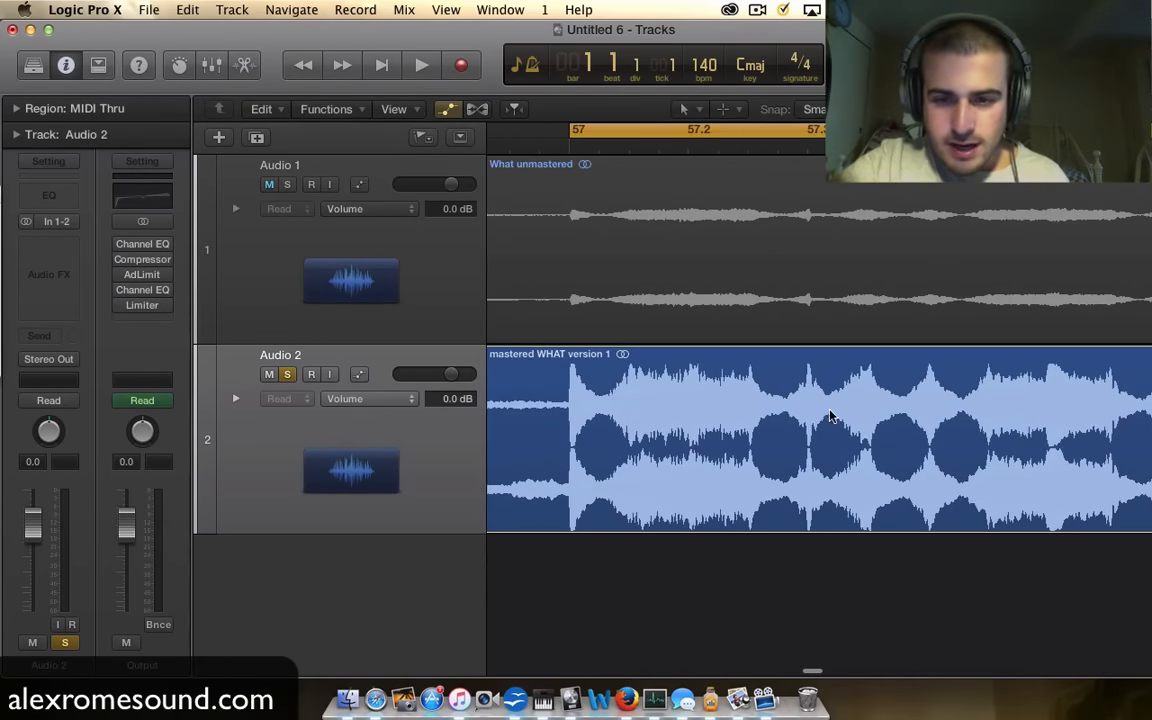
key(super+Right)
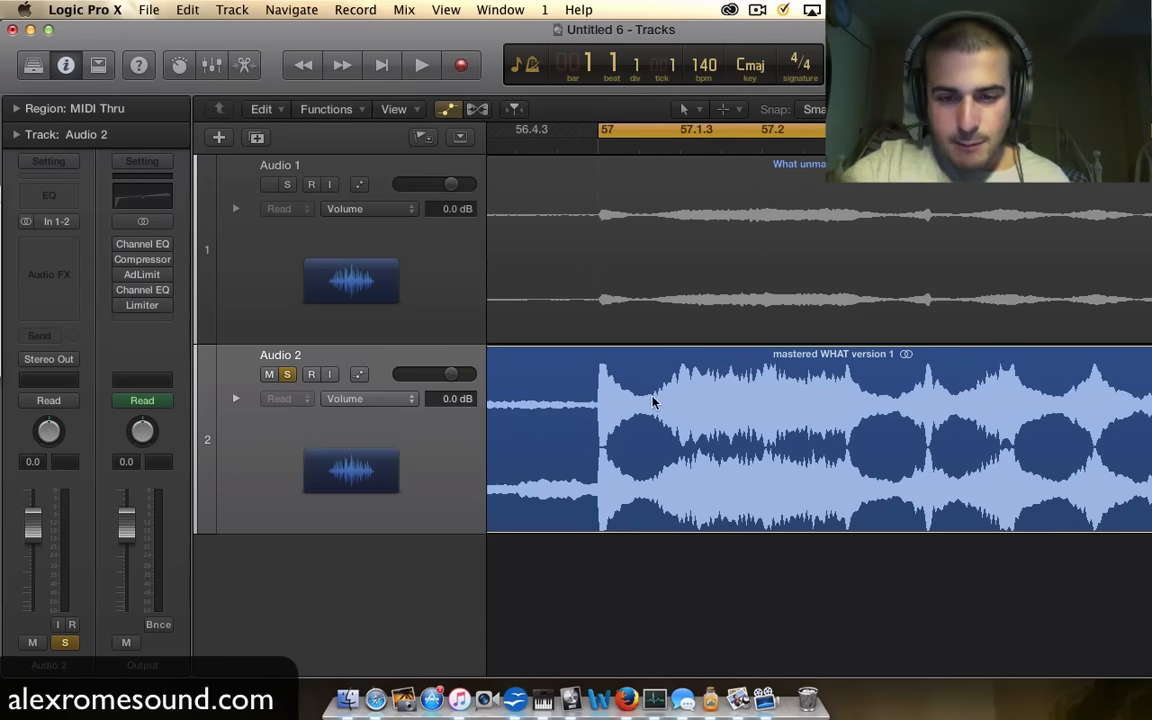
Step: Set the cycle range over the final loud section from bar 81 and magnify the mastered waveform at its start
scroll(637, 396, down, 5)
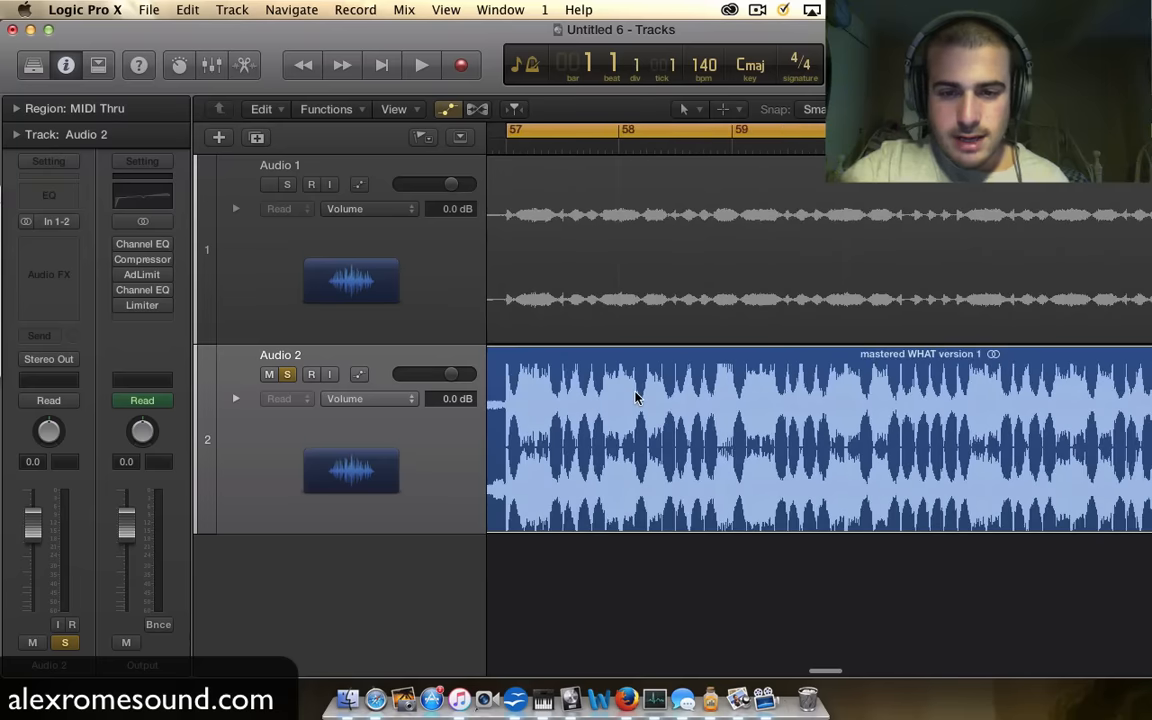
scroll(752, 400, down, 5)
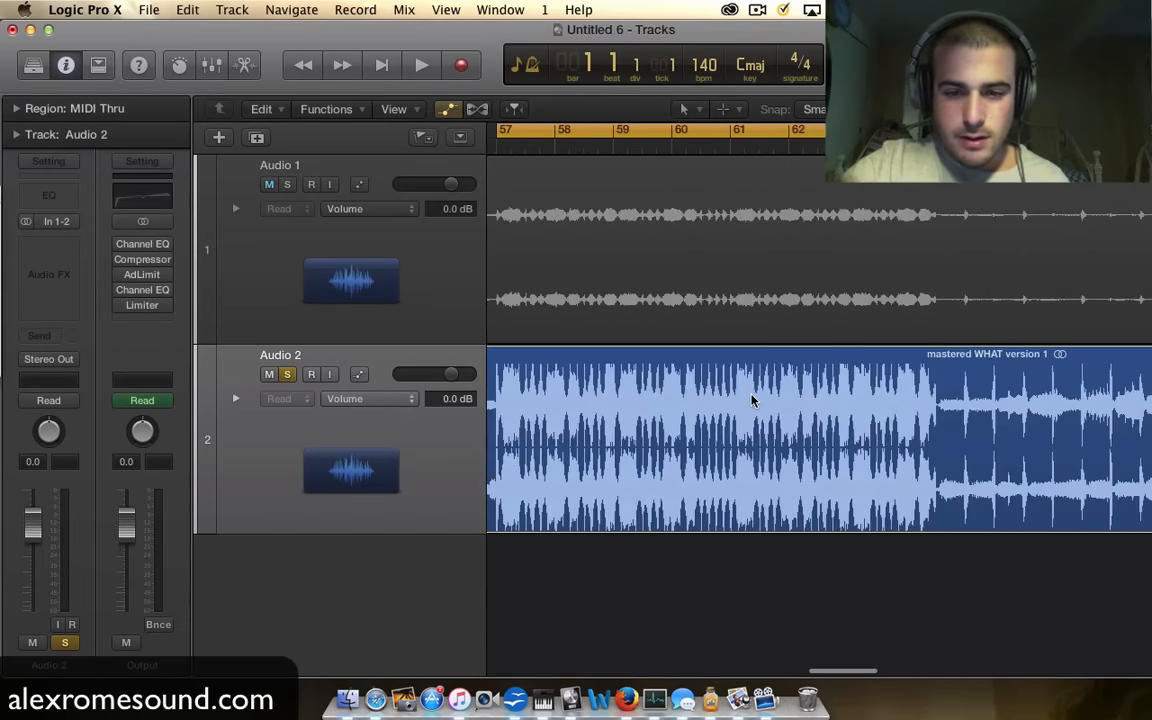
scroll(710, 388, down, 5)
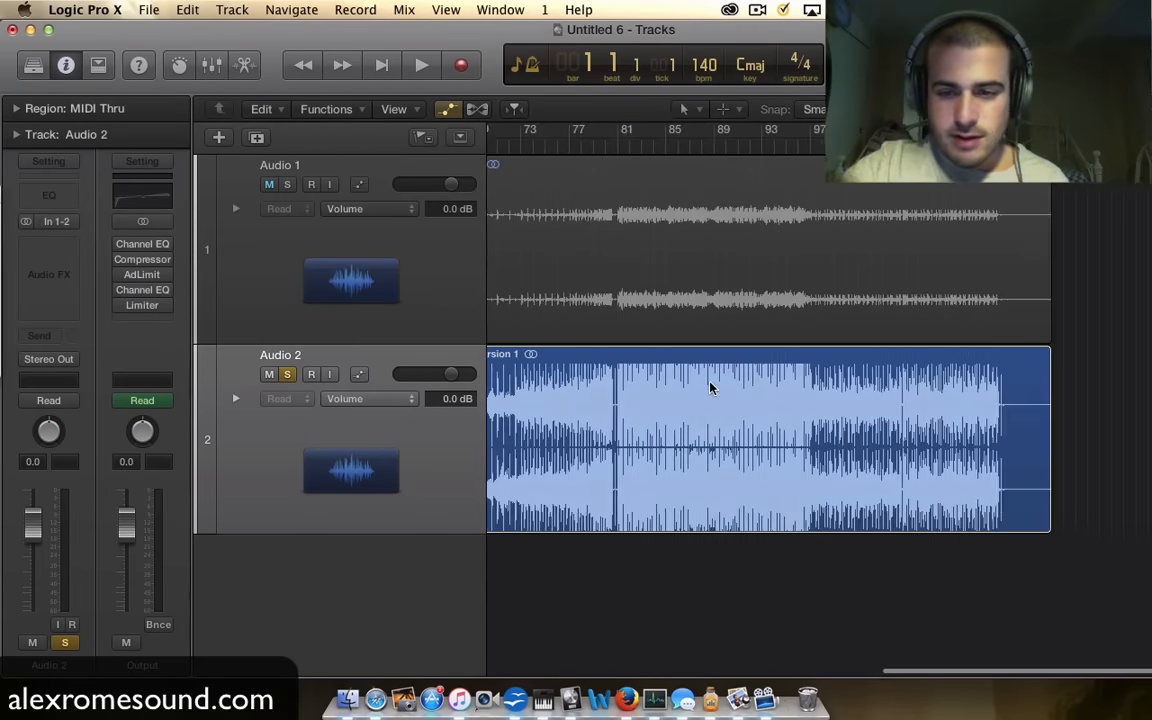
drag(616, 124, 832, 128)
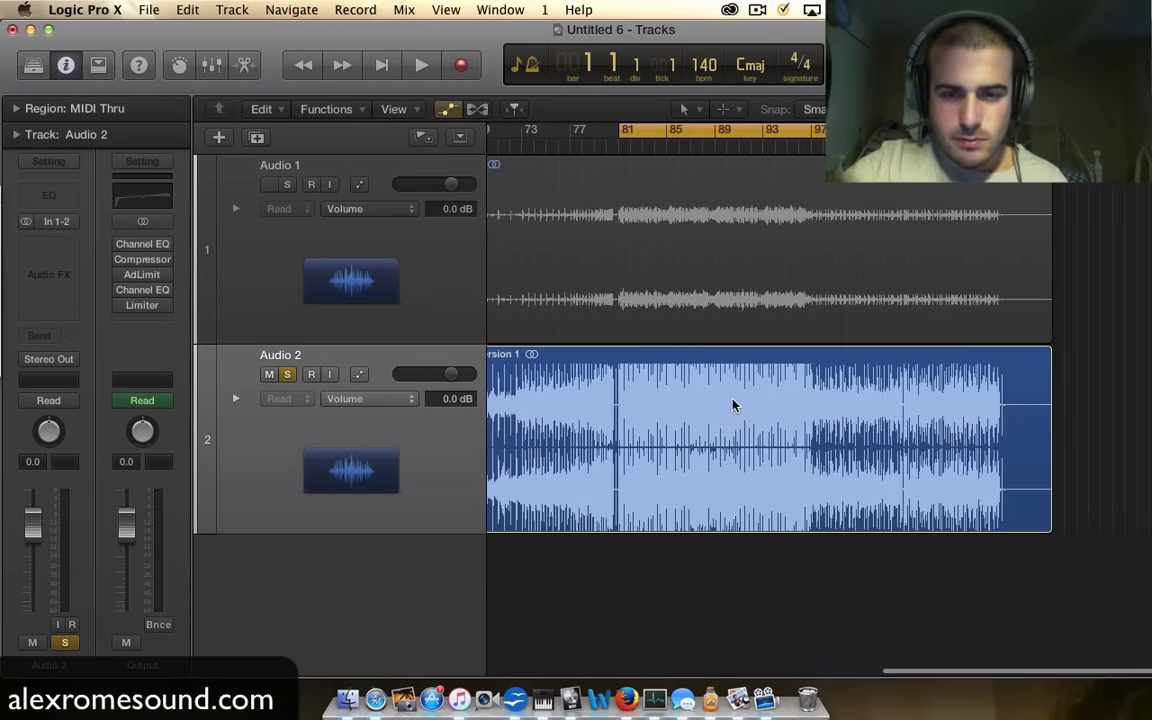
scroll(733, 404, up, 5)
scroll(733, 404, up, 5)
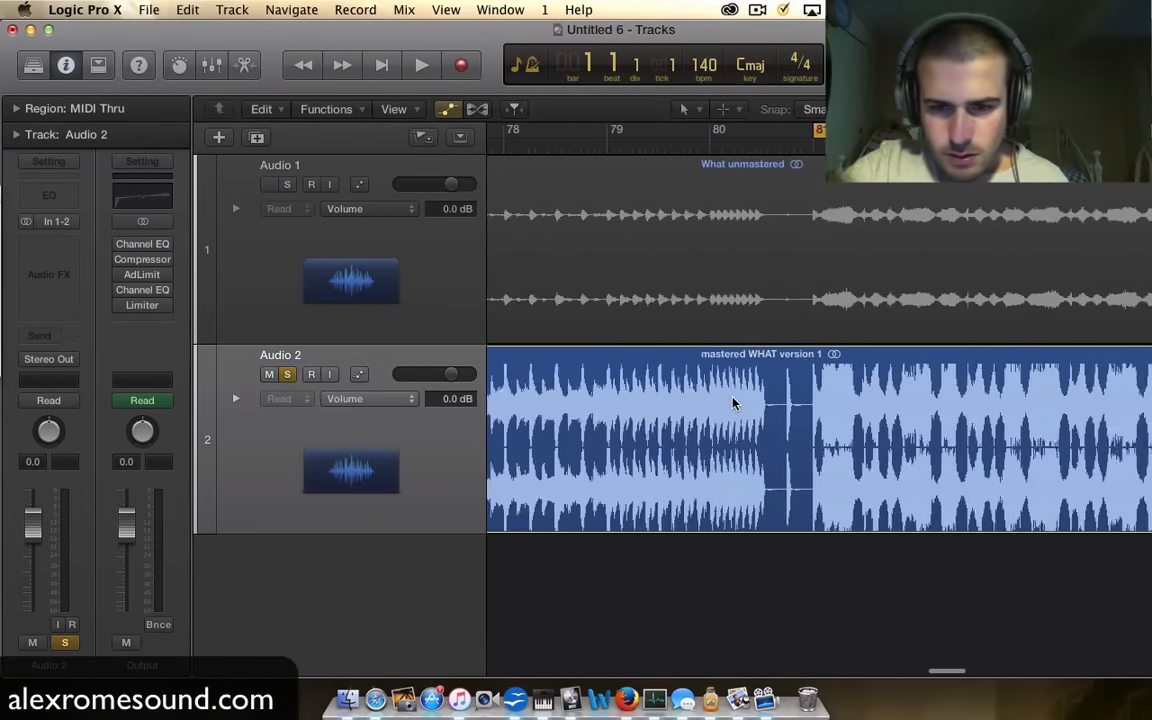
Step: Set the cycle range over the first loud section, from bar 17 to bar 33
scroll(733, 404, down, 8)
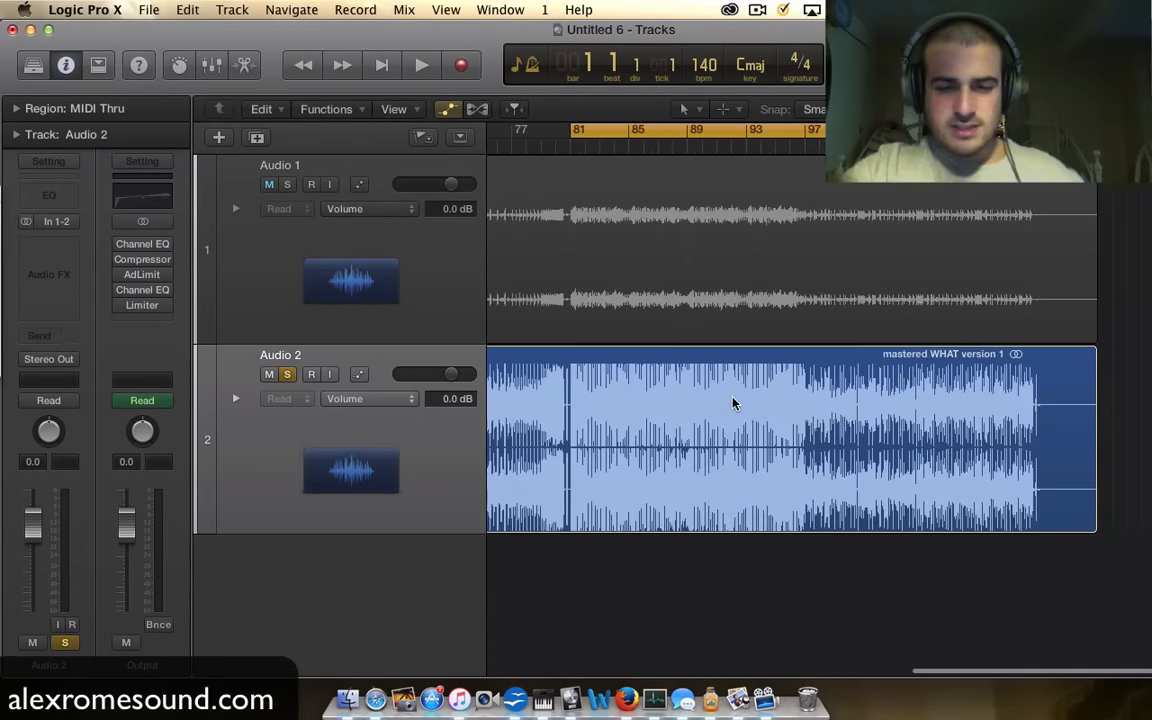
scroll(849, 418, down, 10)
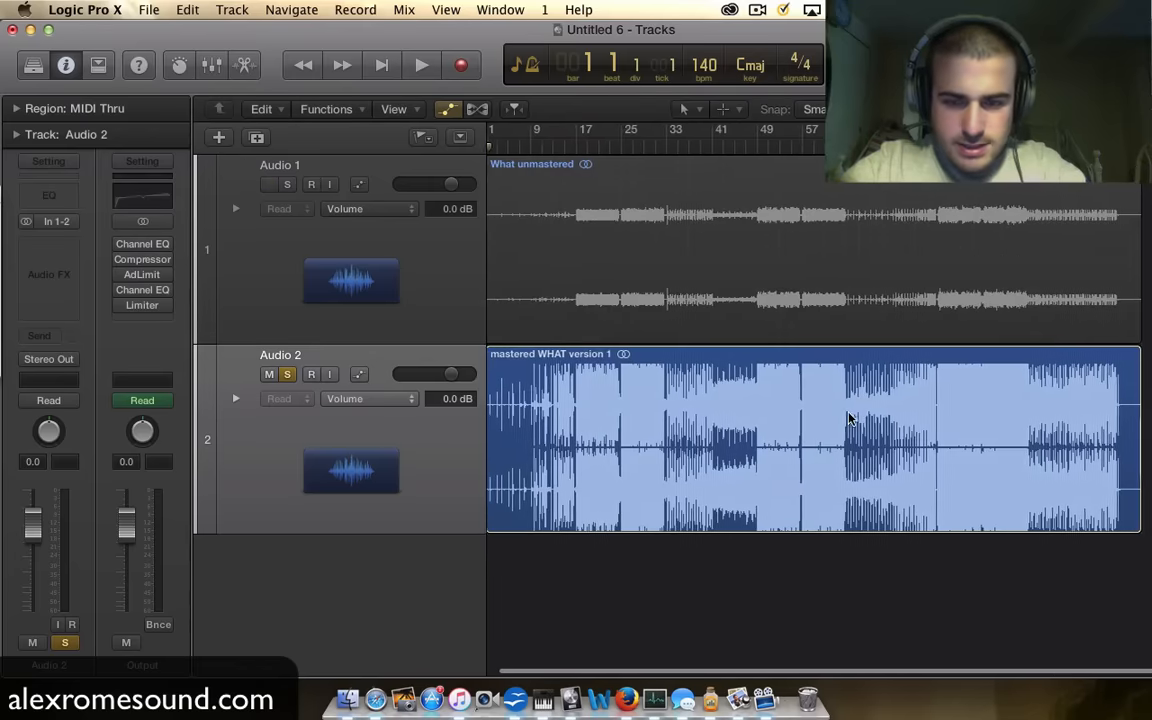
drag(583, 135, 660, 133)
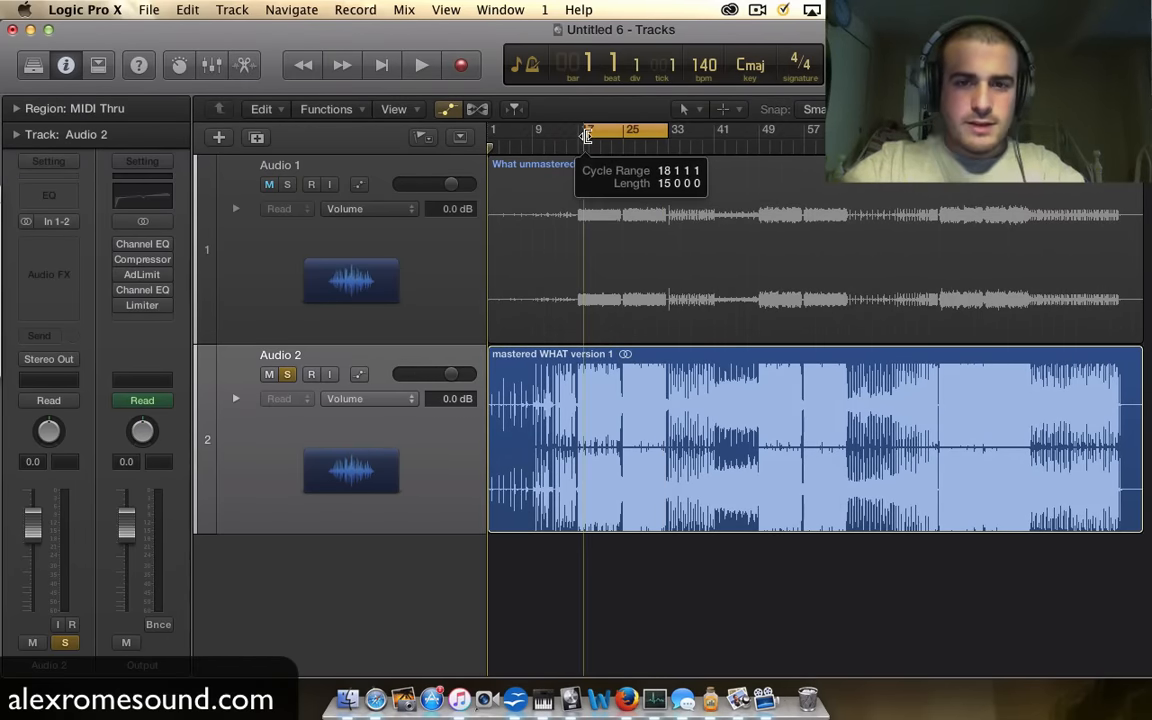
Step: Examine the peaks and dips of the Audio 2 waveform around the start of bar 17 up close
scroll(612, 358, up, 8)
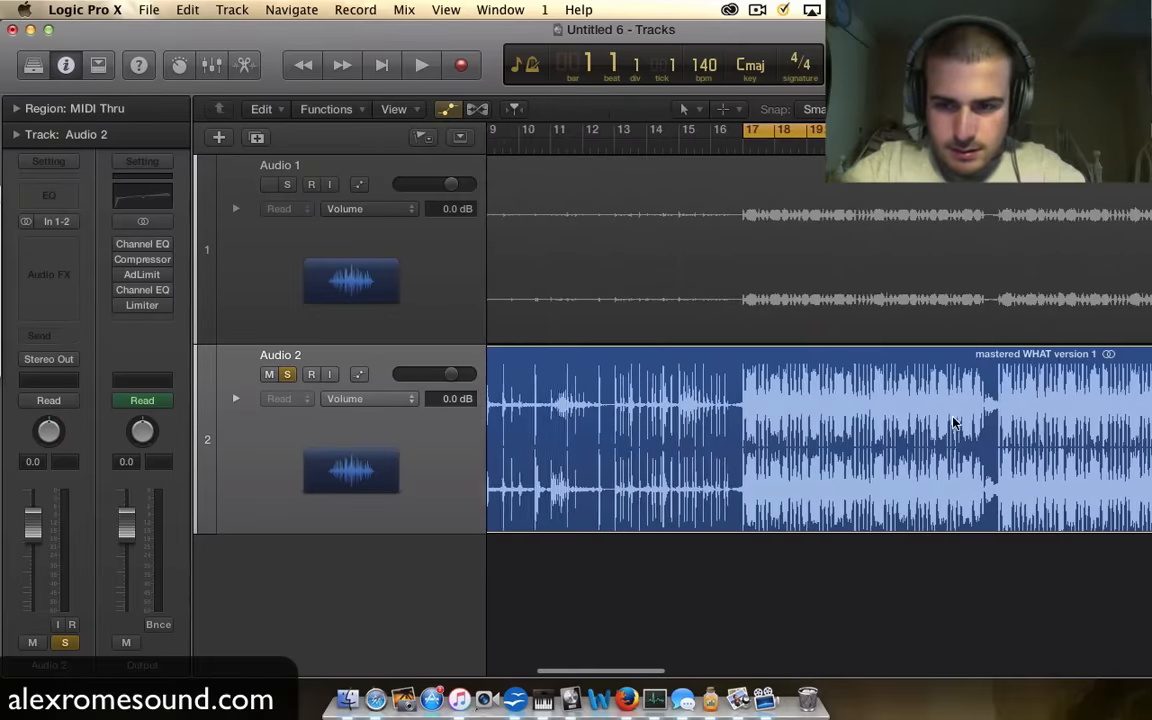
scroll(955, 422, up, 3)
scroll(673, 432, up, 4)
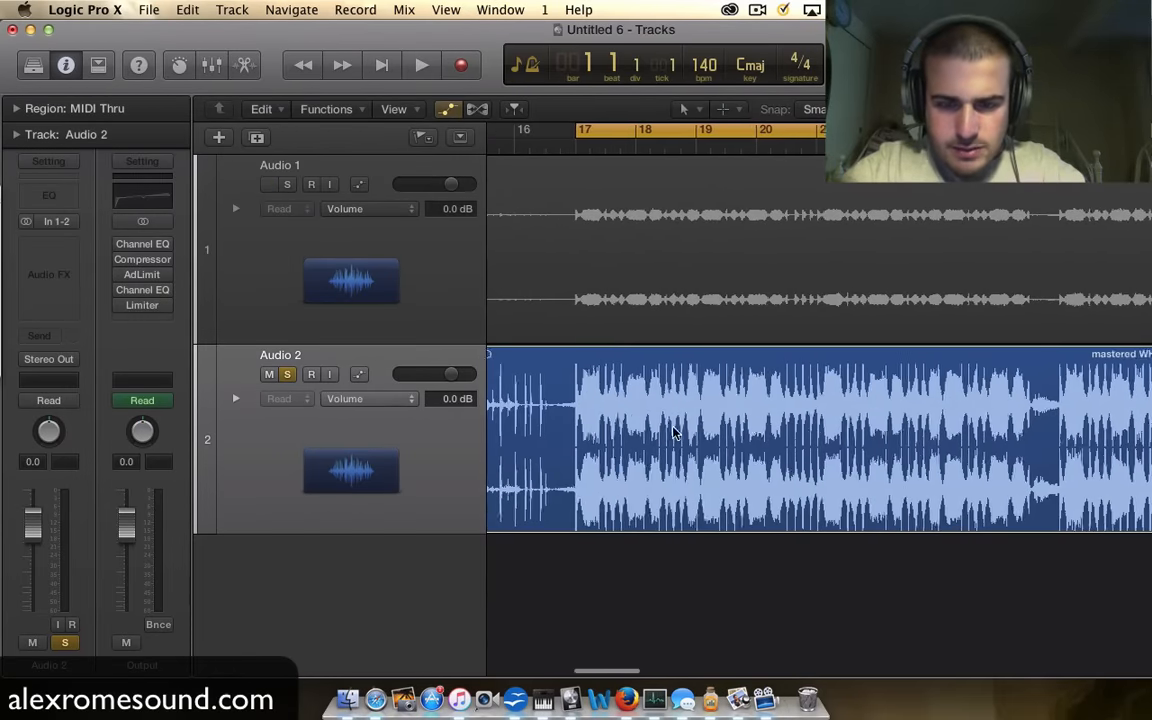
scroll(673, 432, right, 4)
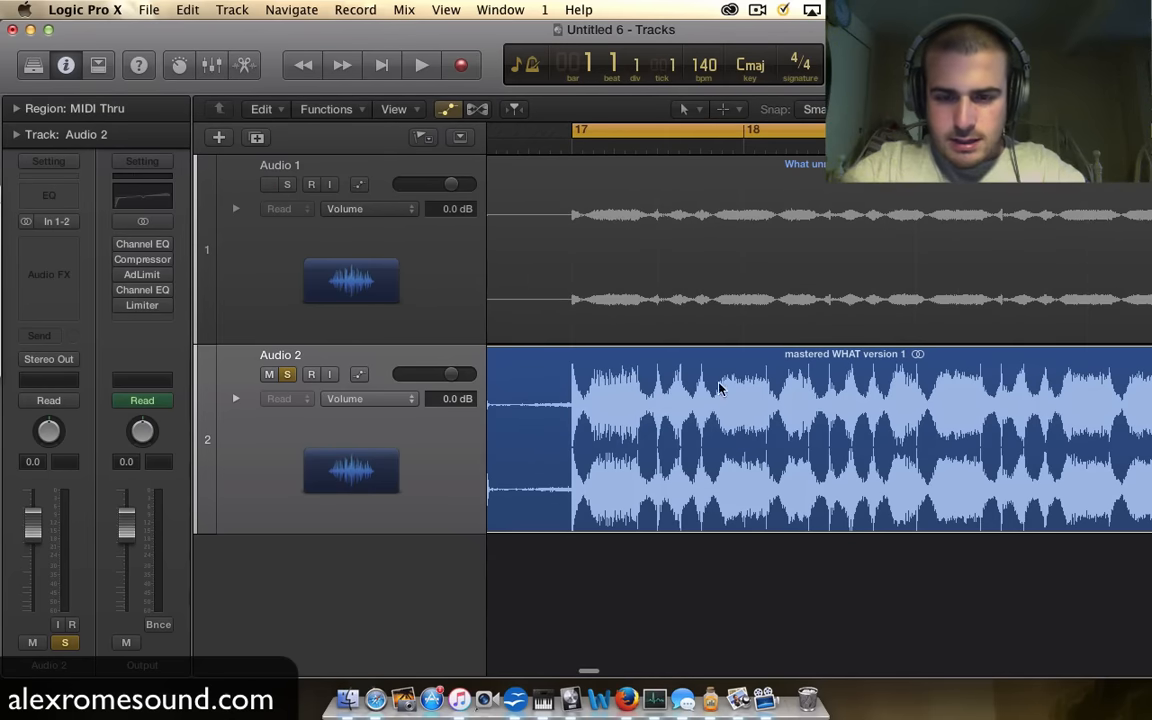
scroll(635, 428, up, 2)
scroll(635, 428, down, 6)
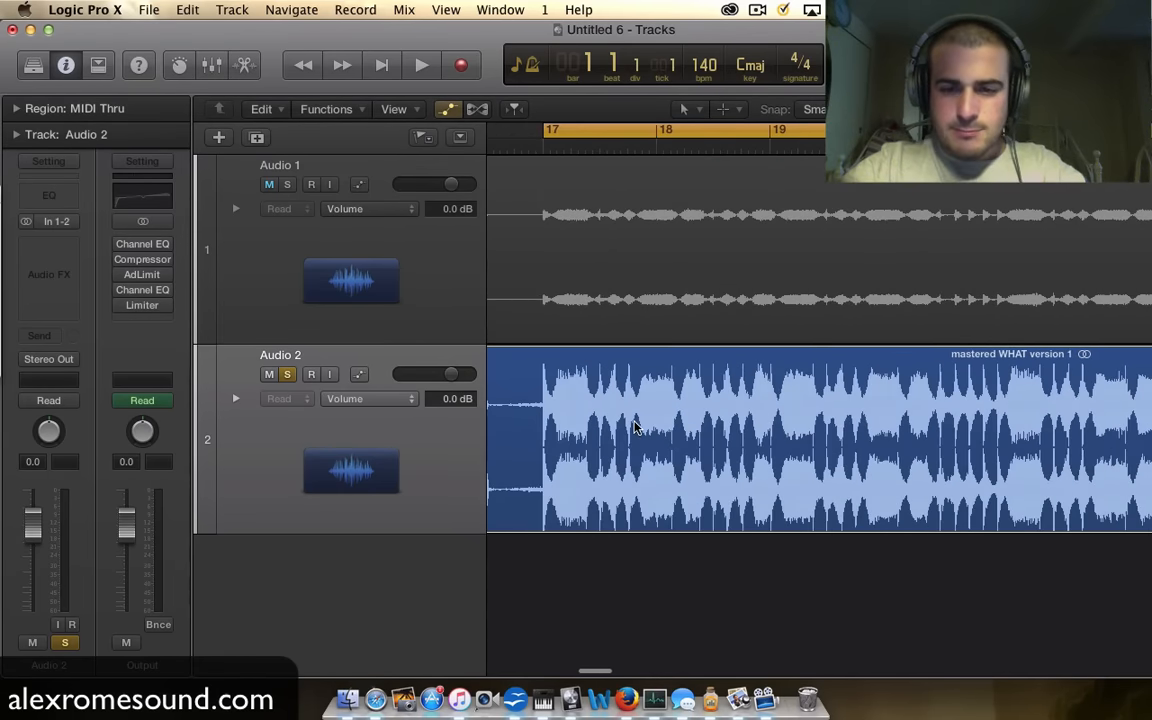
scroll(635, 428, down, 6)
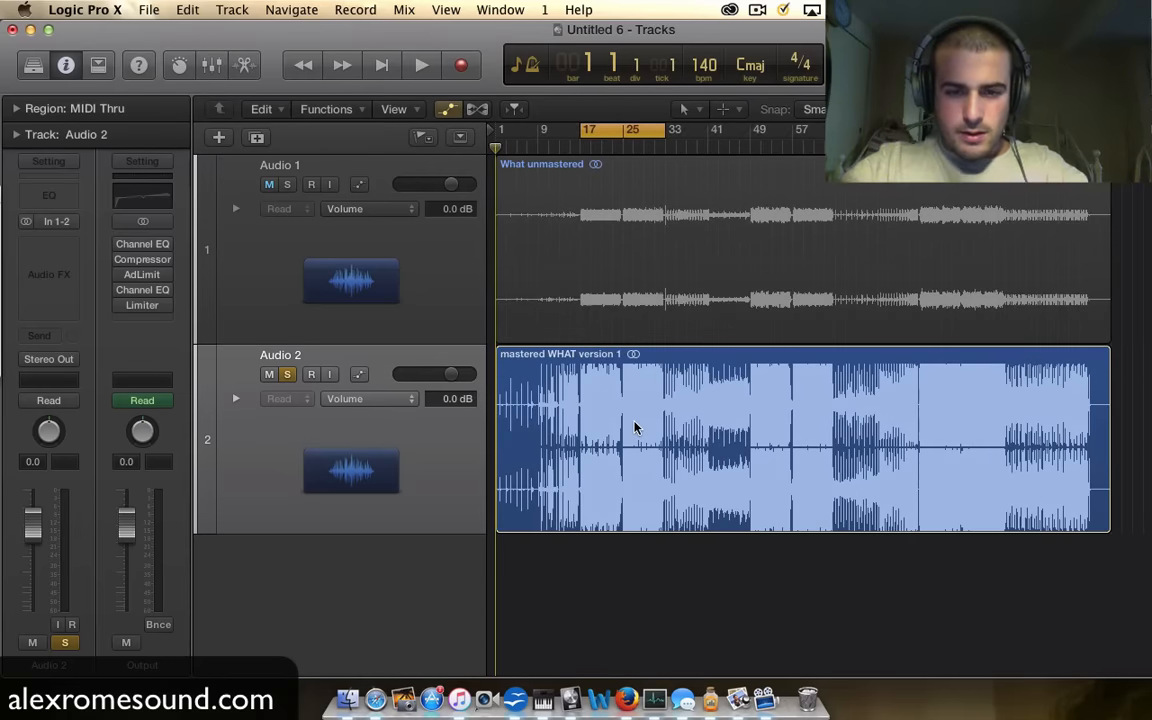
scroll(766, 402, up, 8)
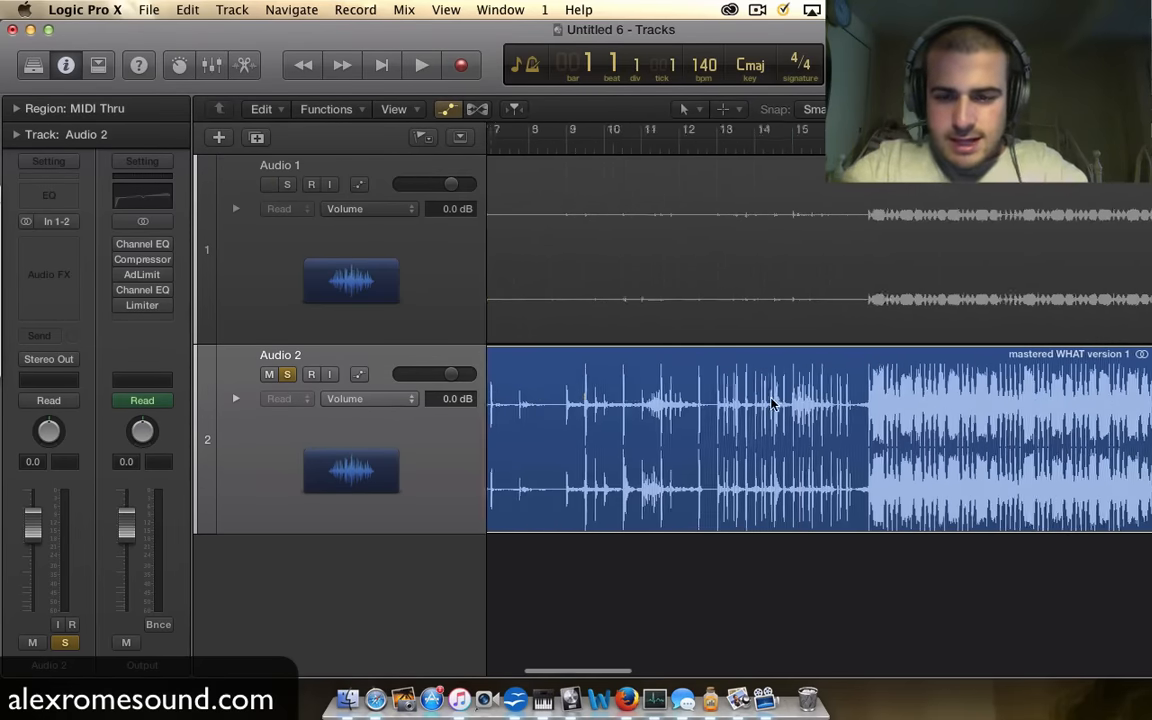
scroll(771, 403, up, 5)
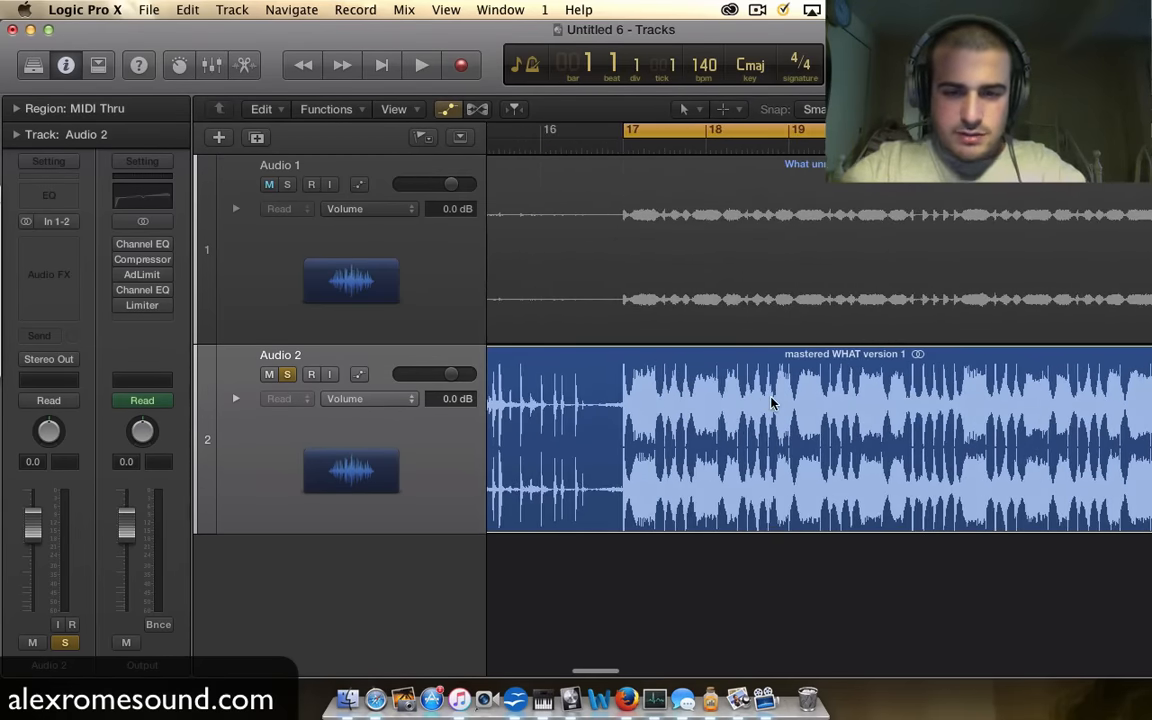
Step: Add a third audio track below Audio 2, solo it and take Audio 2 off solo
click(771, 400)
double_click(372, 567)
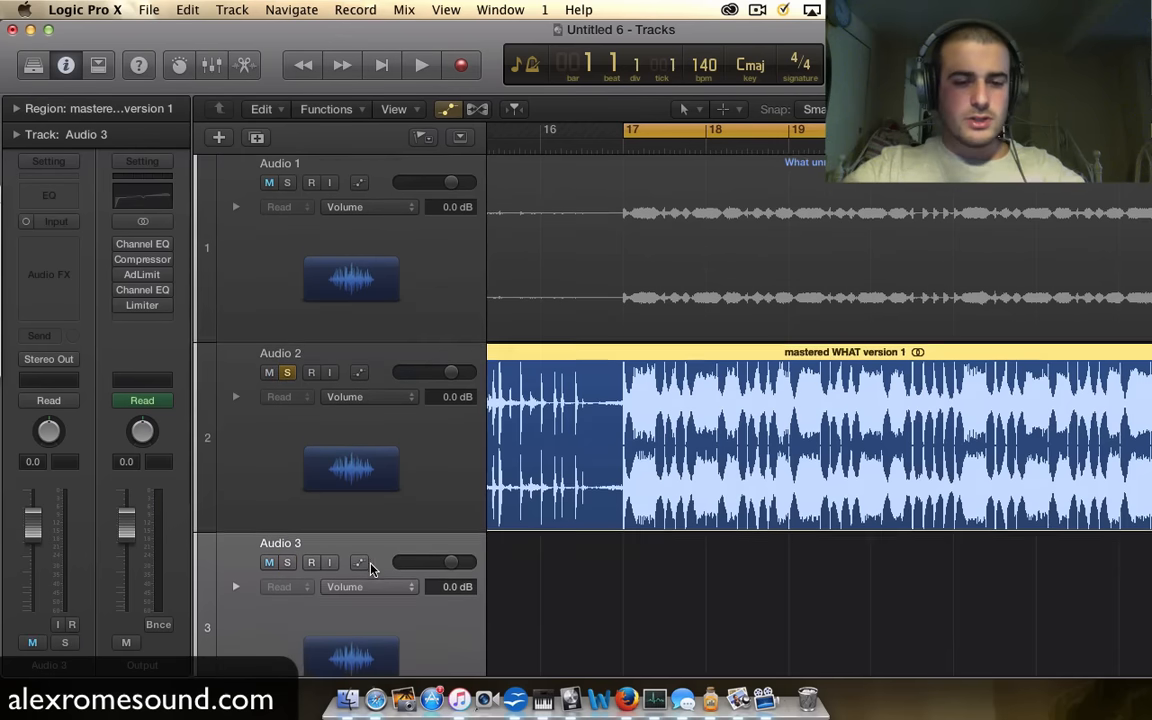
scroll(370, 568, down, 3)
click(287, 471)
click(286, 281)
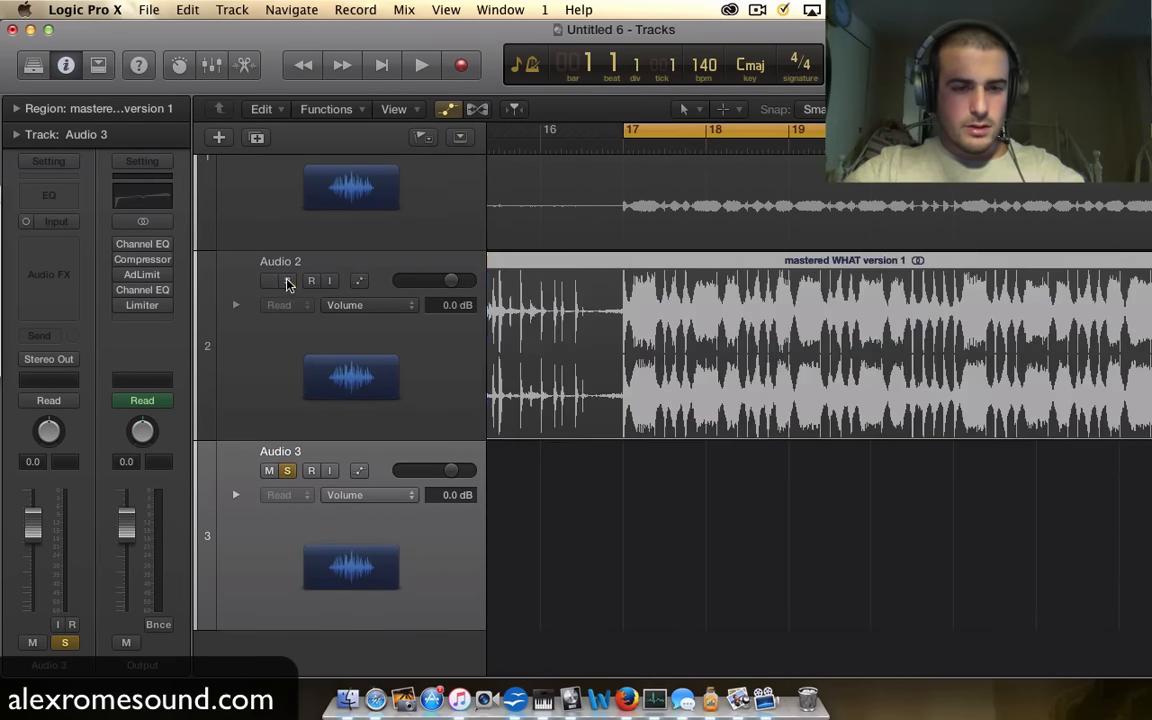
click(312, 421)
click(330, 497)
click(302, 583)
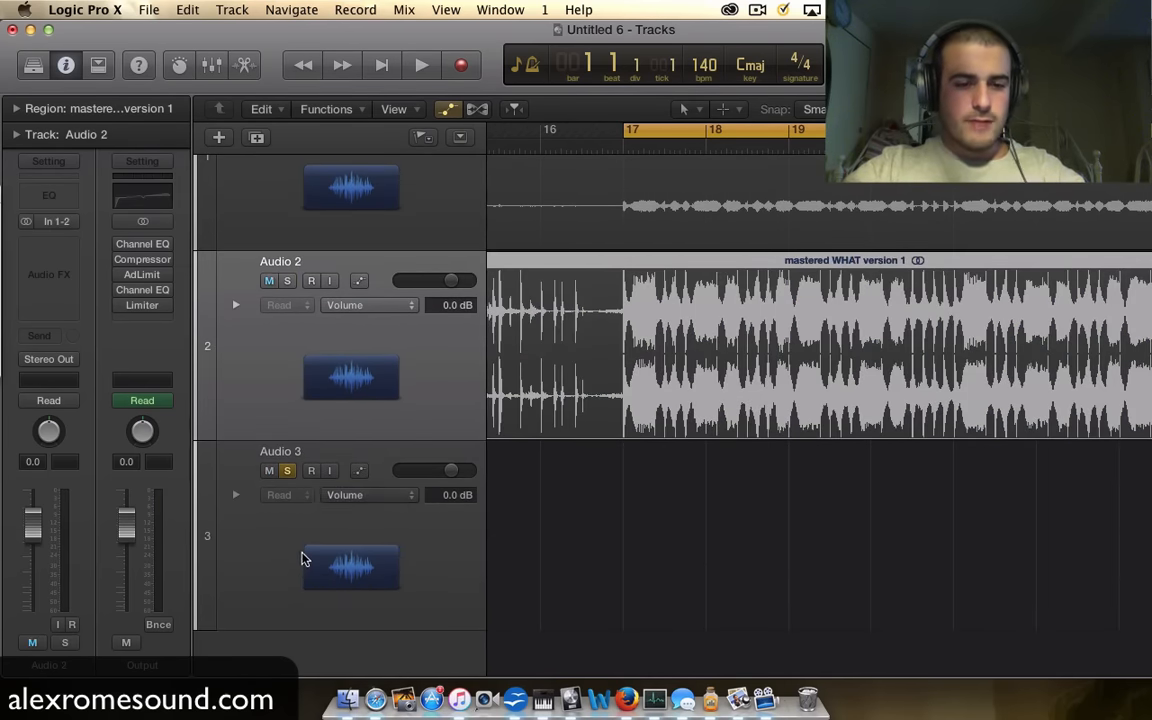
Step: Import the audio file WHAT MASTERED.wav from the Desktop onto the Audio 3 track
click(305, 560)
click(148, 9)
mouse_move(222, 378)
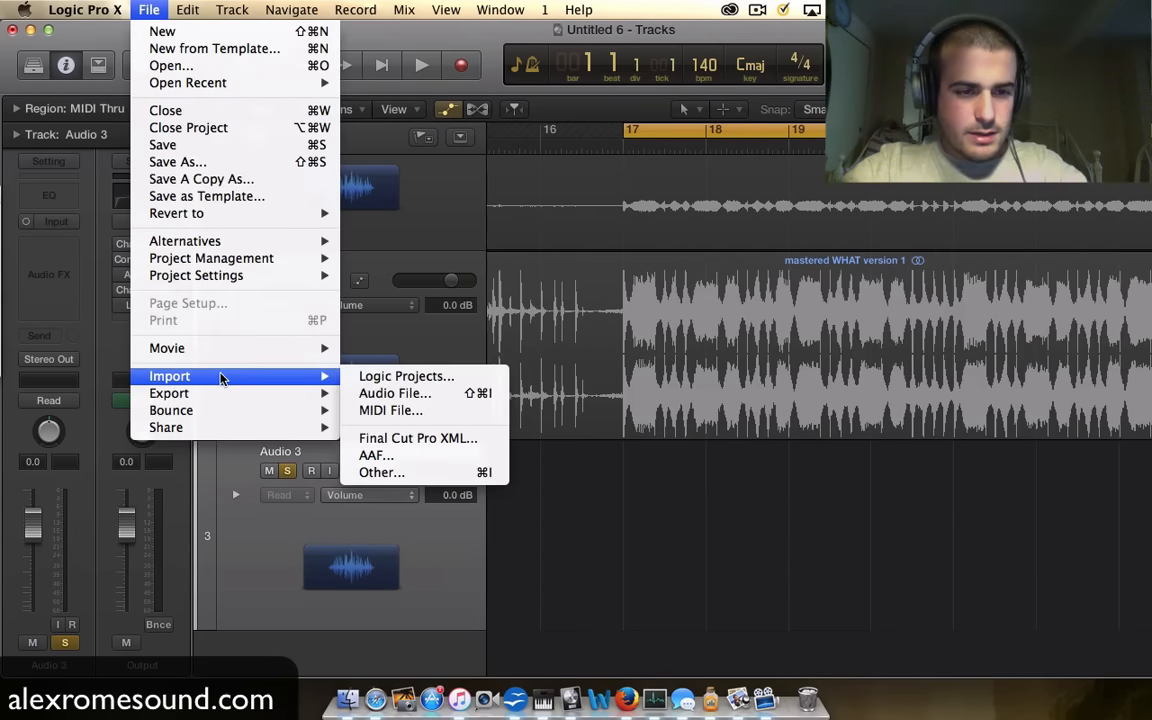
click(388, 393)
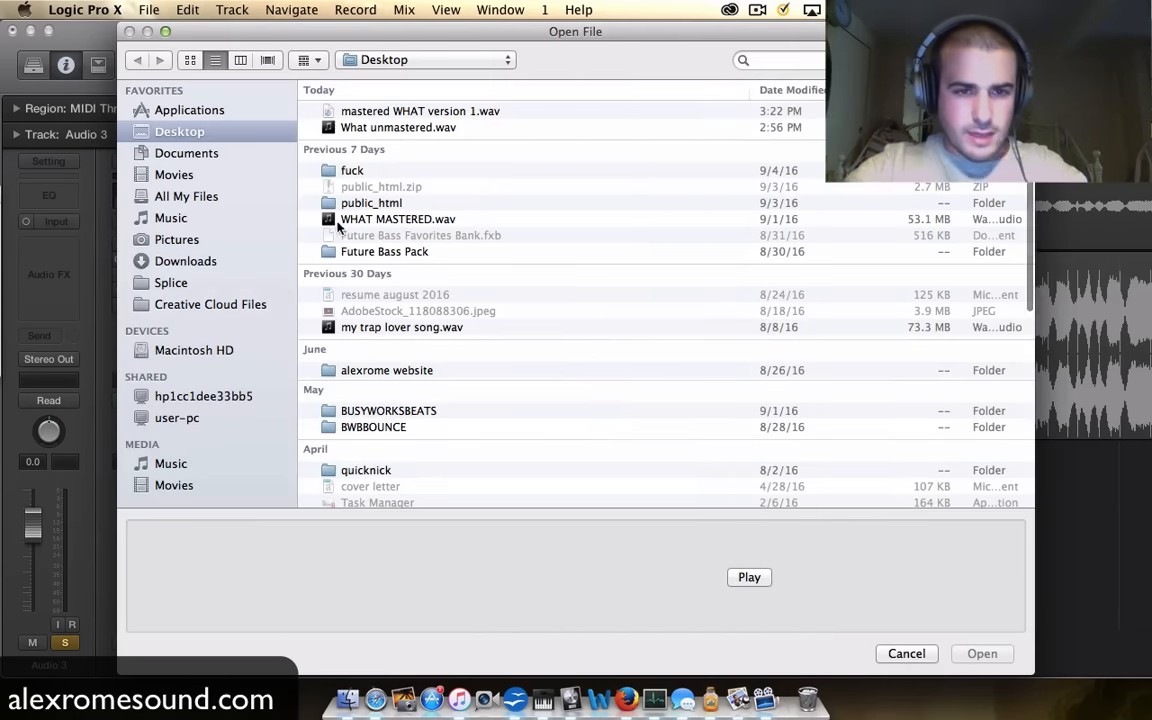
scroll(342, 242, down, 3)
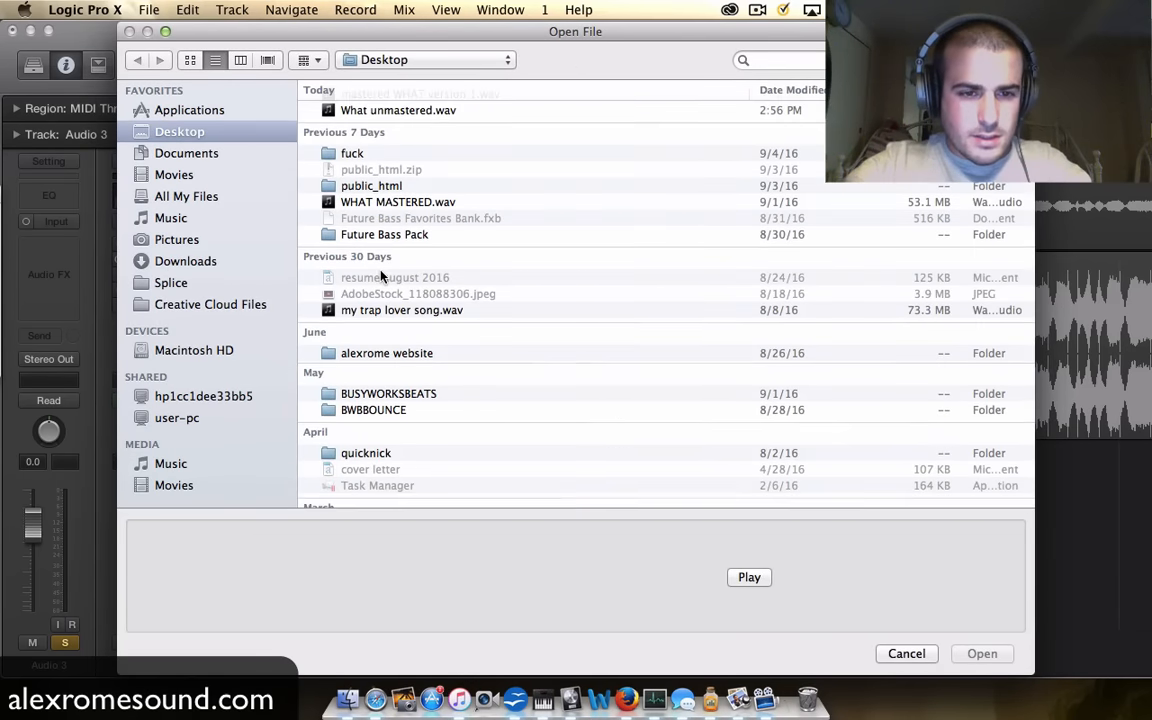
scroll(342, 242, up, 3)
click(390, 219)
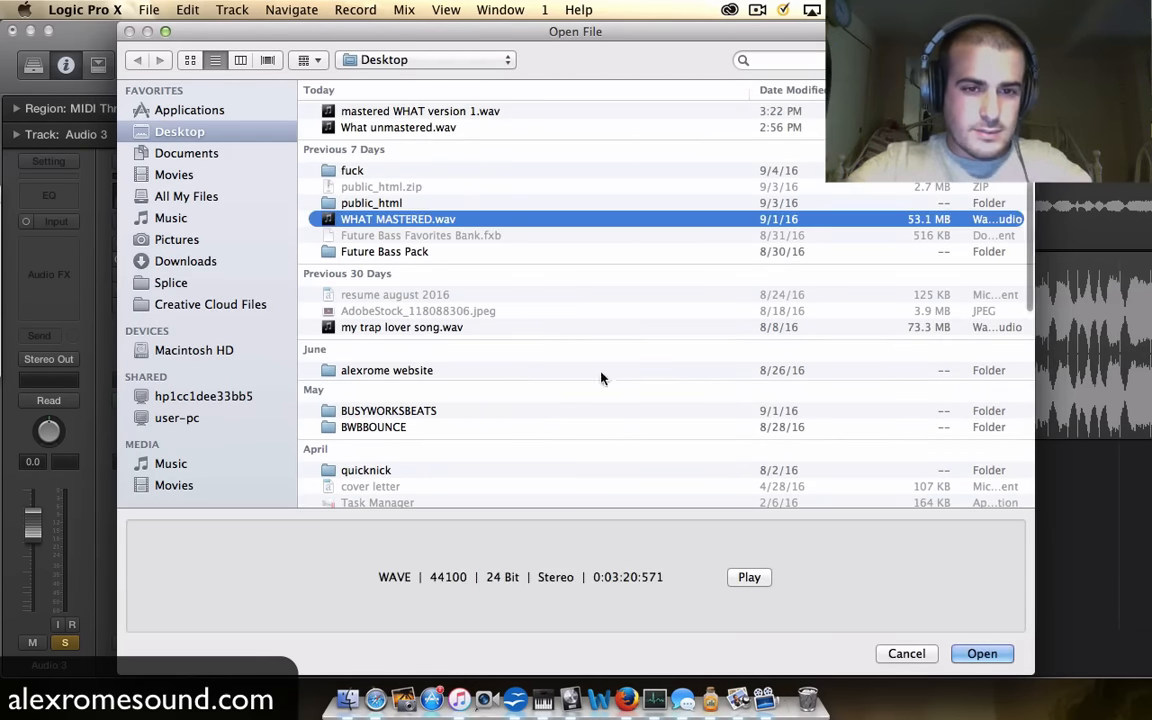
click(982, 653)
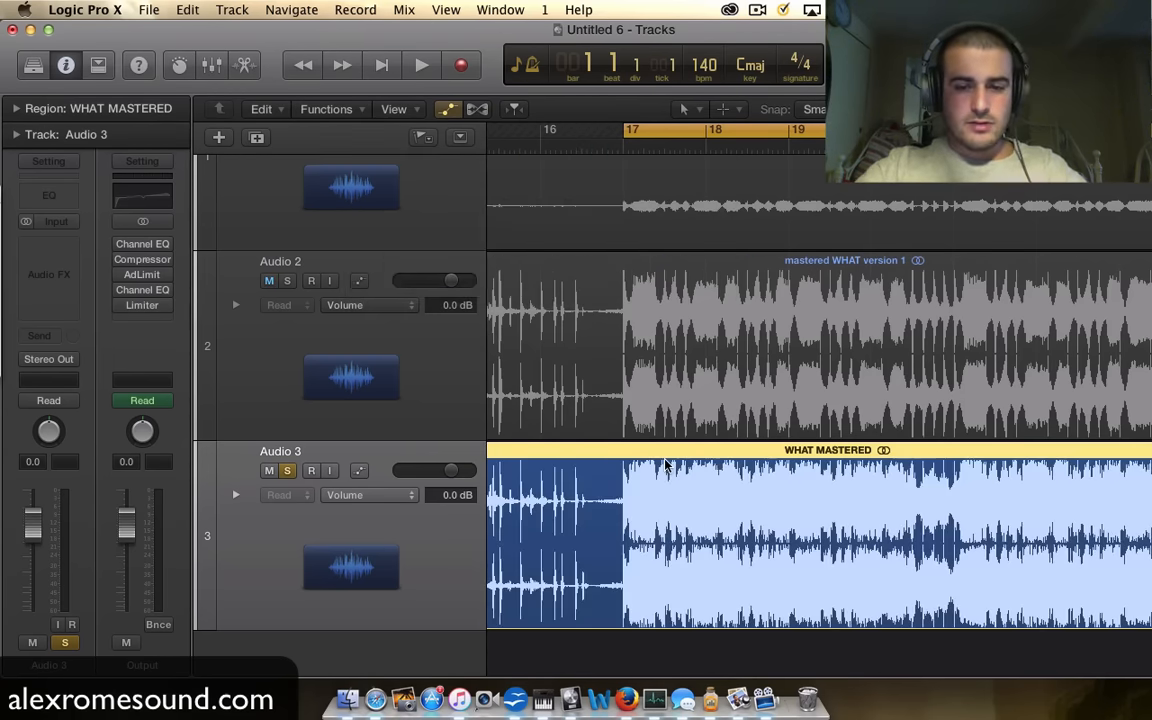
Step: Compare the WHAT MASTERED waveform with mastered WHAT version 1 from bar 17 through the quieter section after bar 33
scroll(709, 527, up, 4)
scroll(709, 527, right, 5)
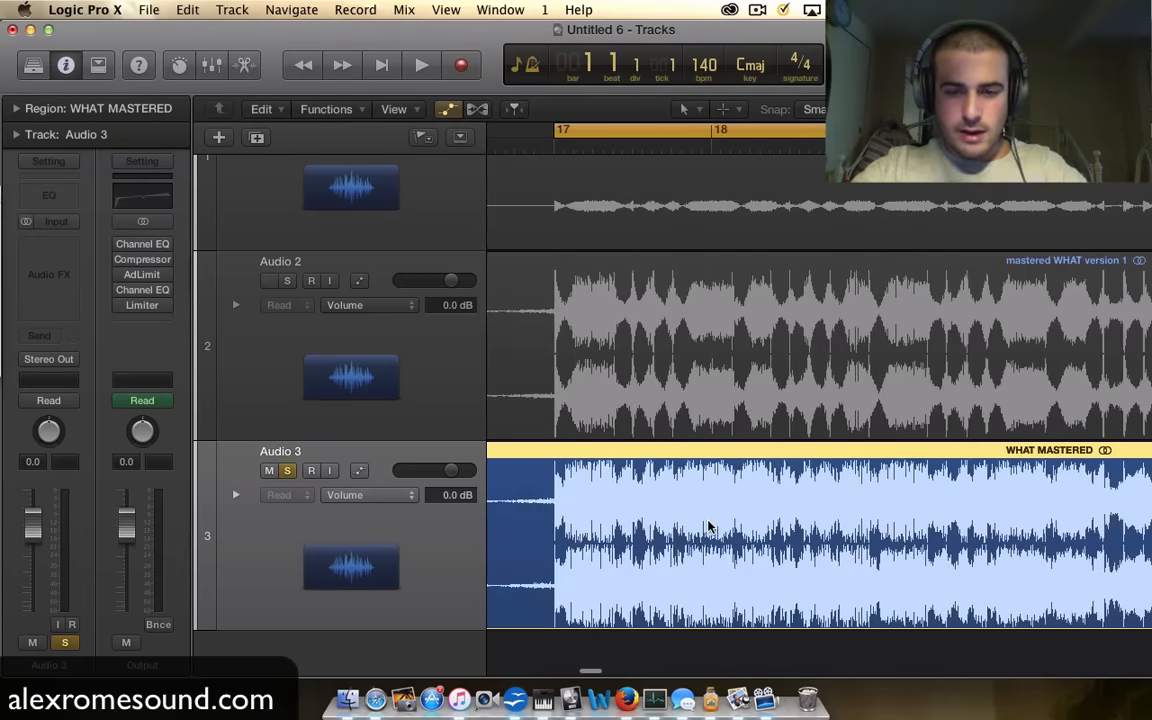
scroll(709, 526, up, 5)
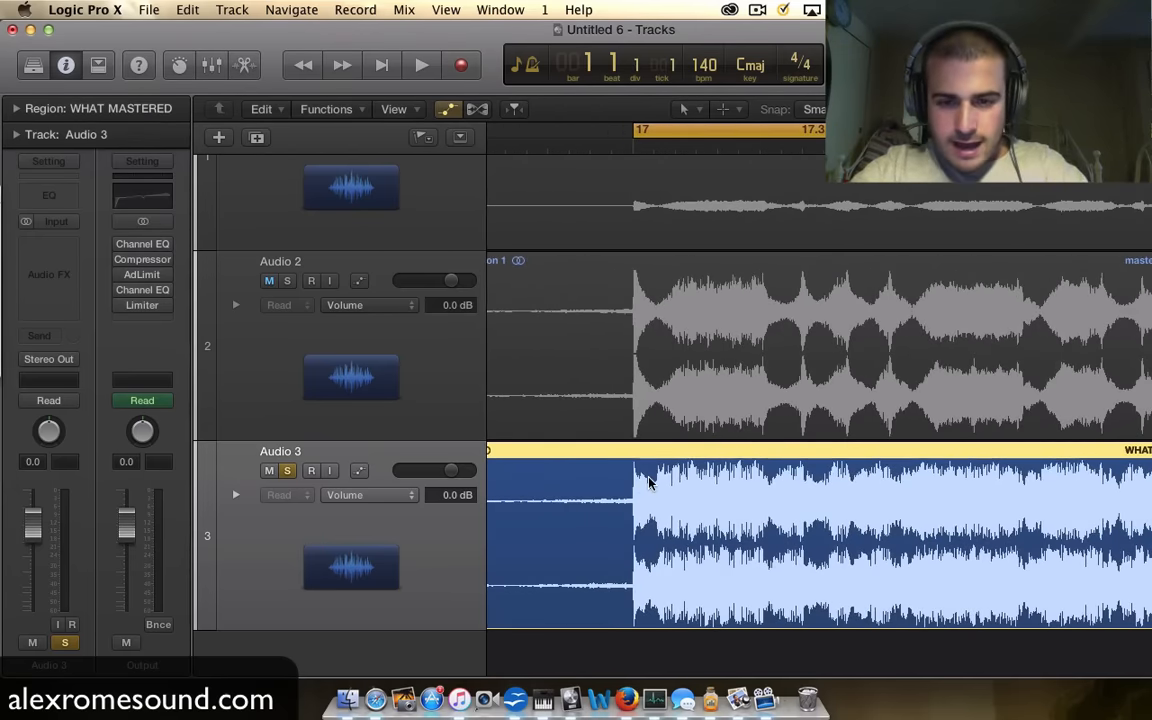
scroll(836, 494, right, 5)
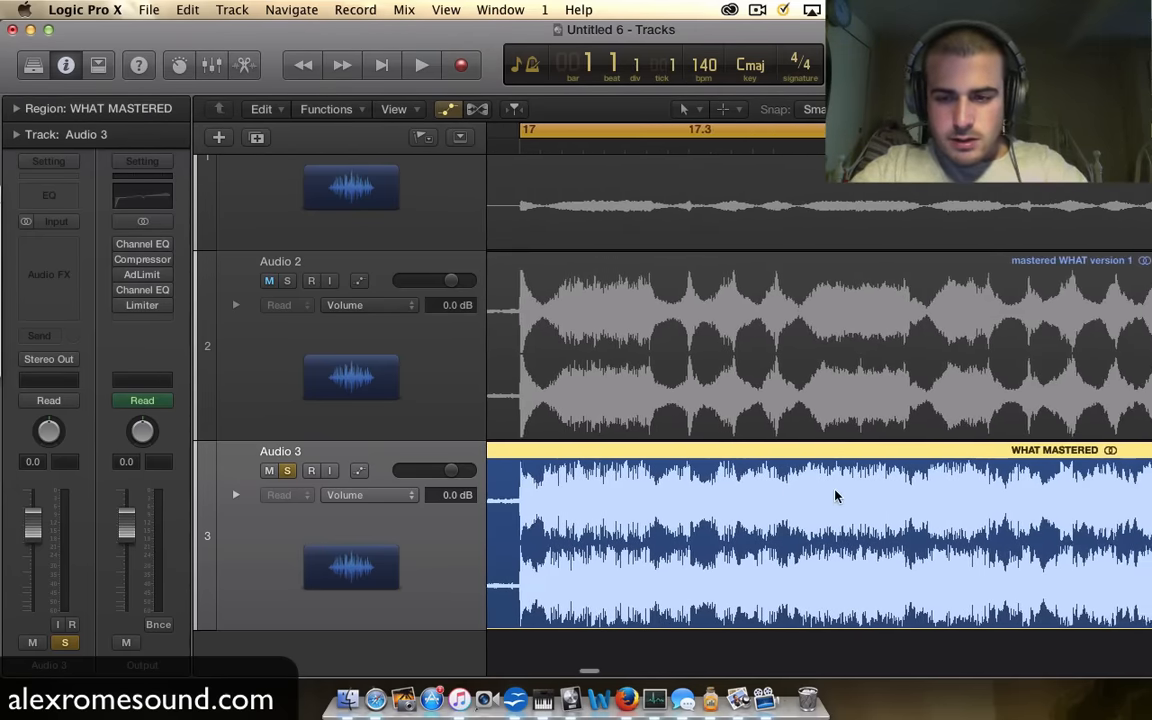
scroll(836, 494, right, 5)
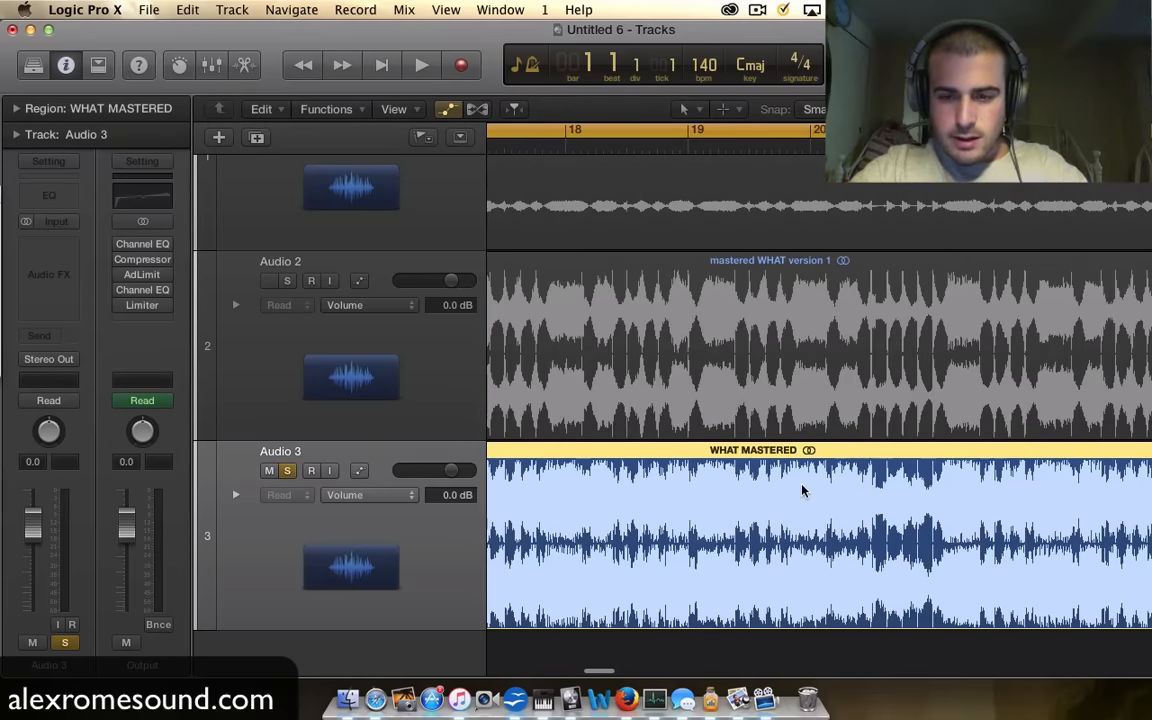
scroll(922, 473, right, 10)
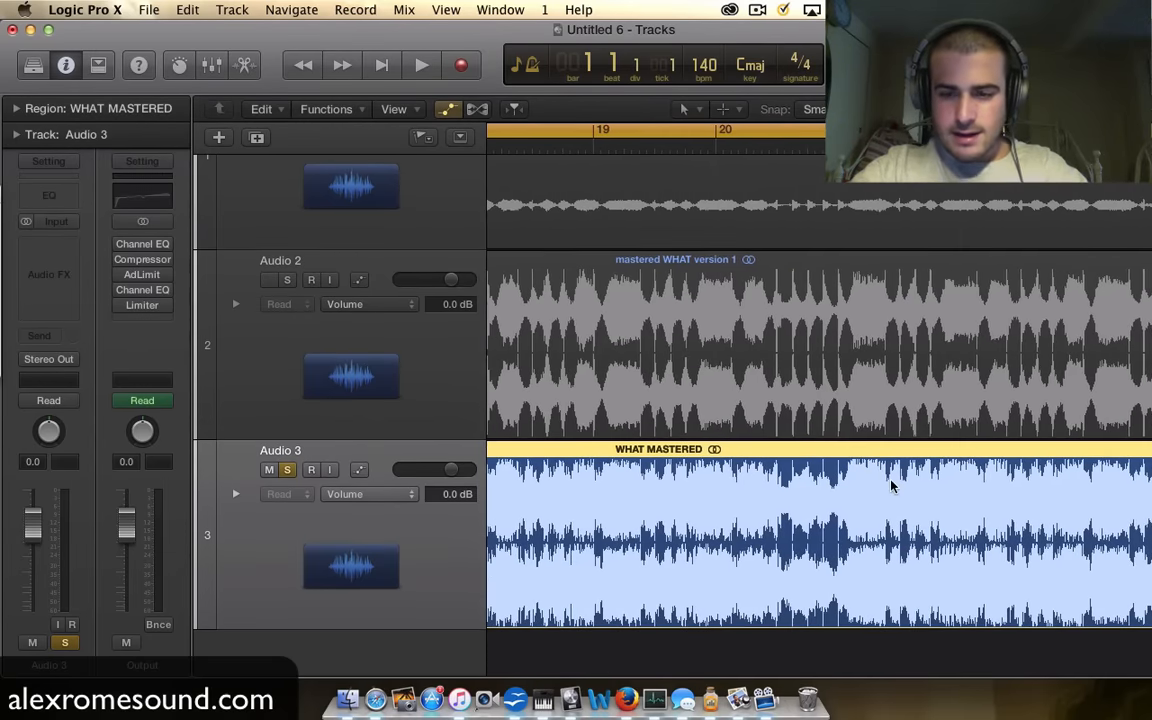
scroll(893, 487, right, 10)
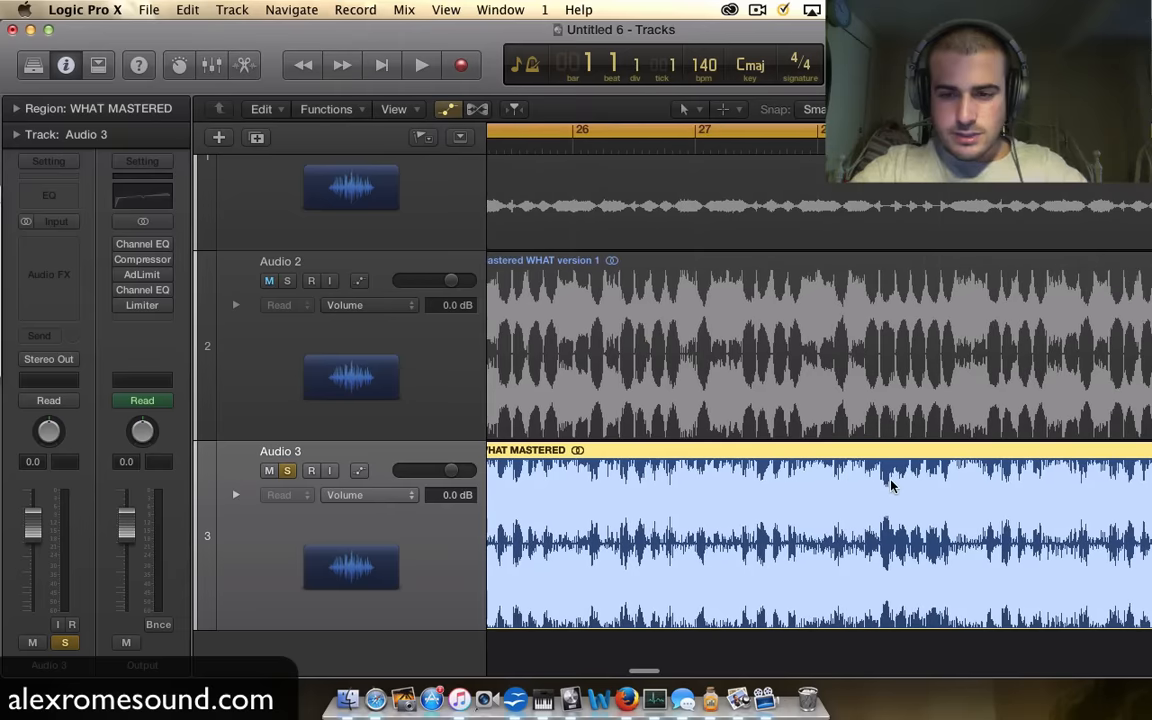
scroll(893, 487, right, 6)
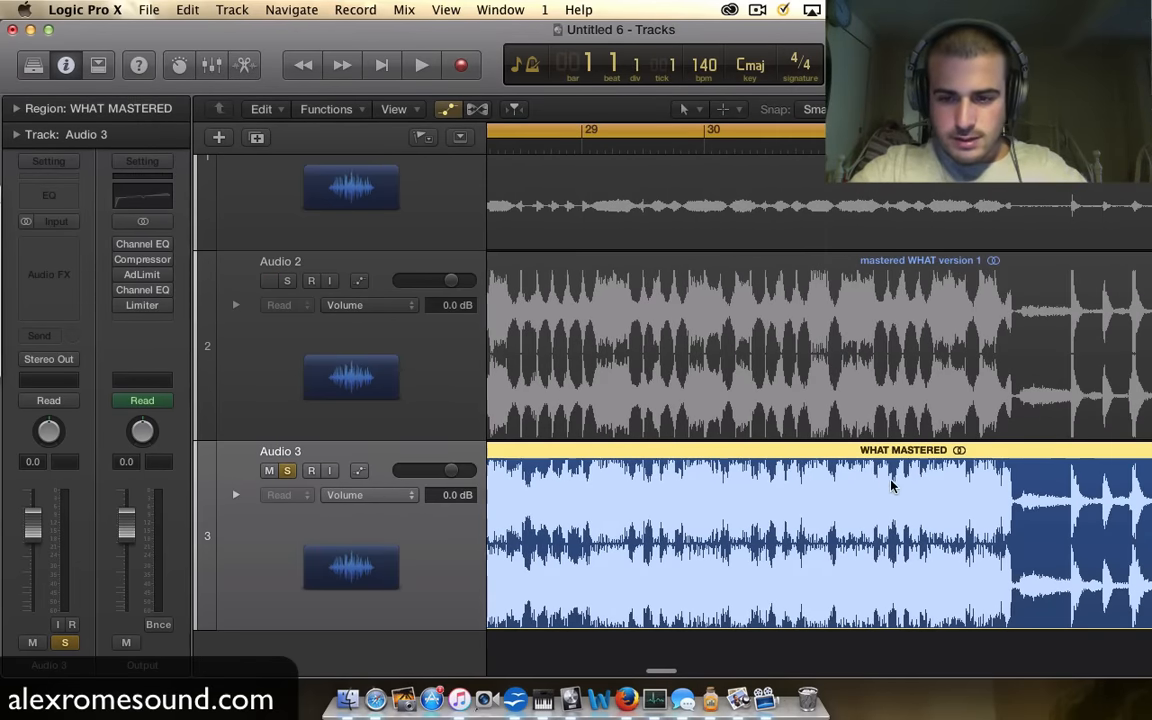
scroll(872, 479, right, 12)
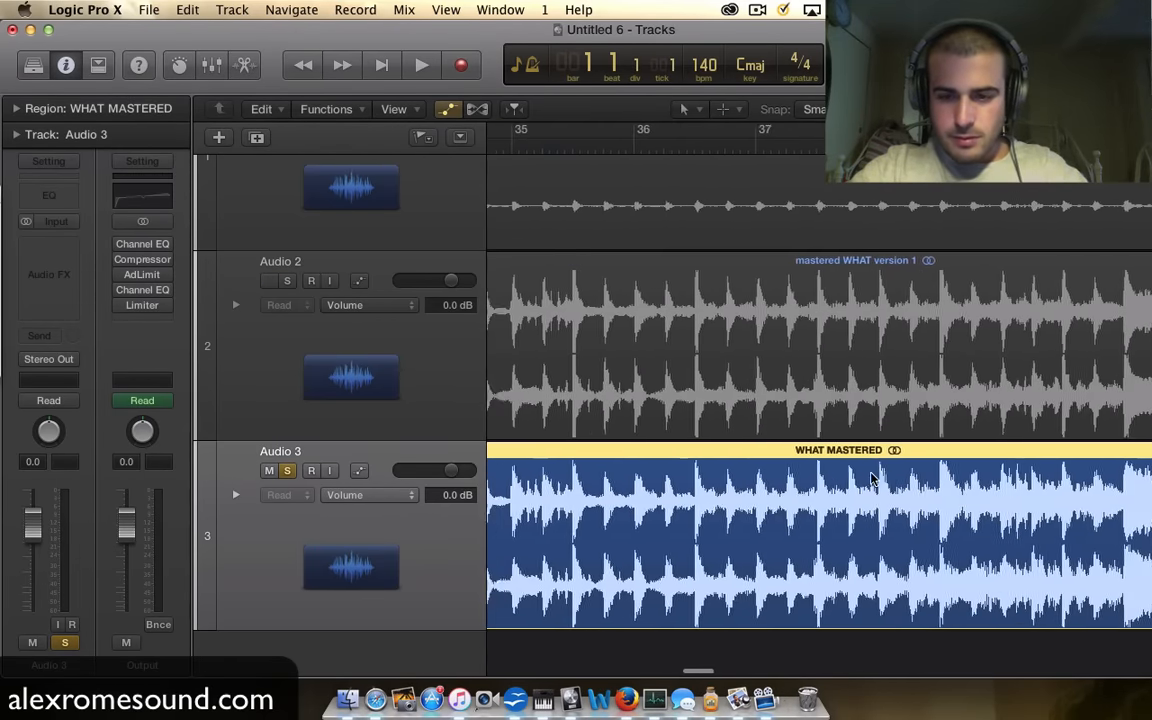
scroll(850, 479, left, 12)
scroll(880, 487, right, 20)
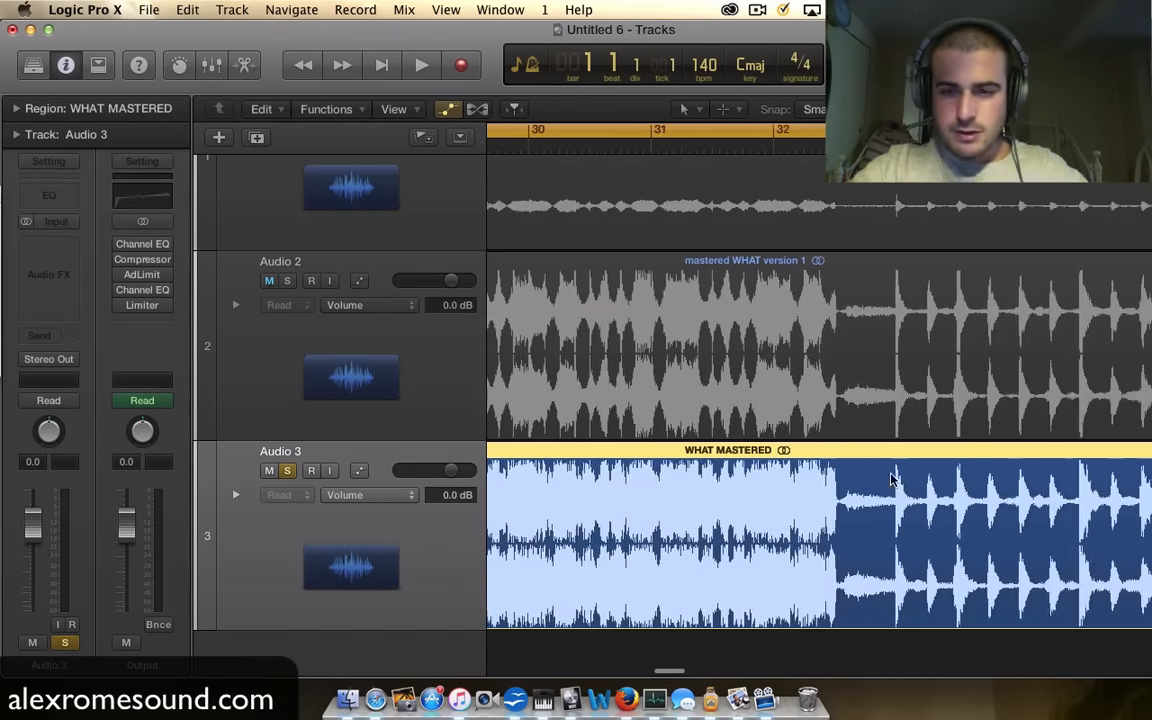
Step: Compare the two mastered waveforms across the whole song, including the loud sections starting at bars 49 and 81
scroll(891, 479, down, 6)
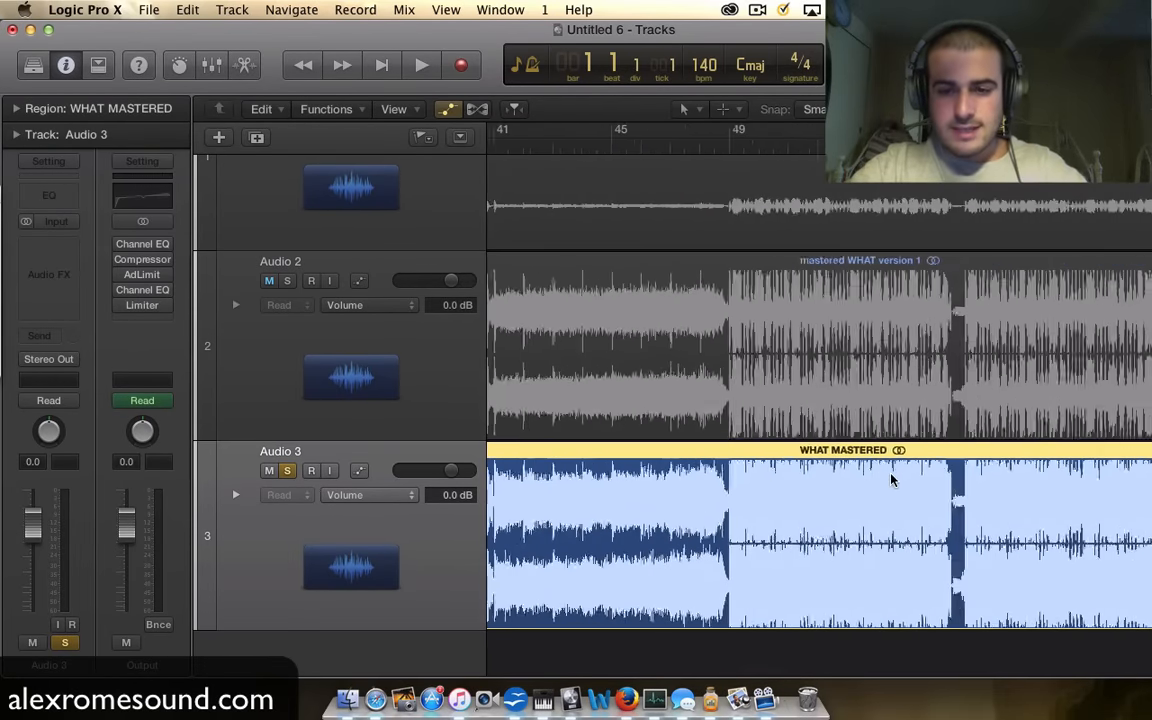
scroll(892, 480, right, 3)
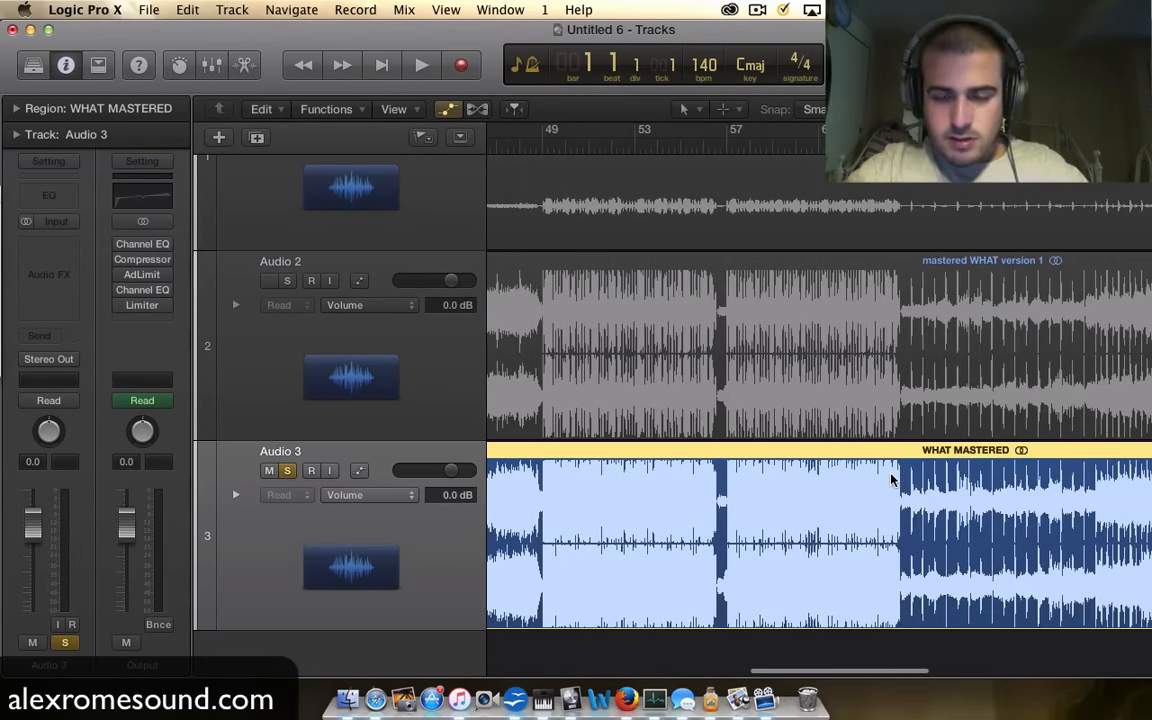
scroll(892, 480, up, 4)
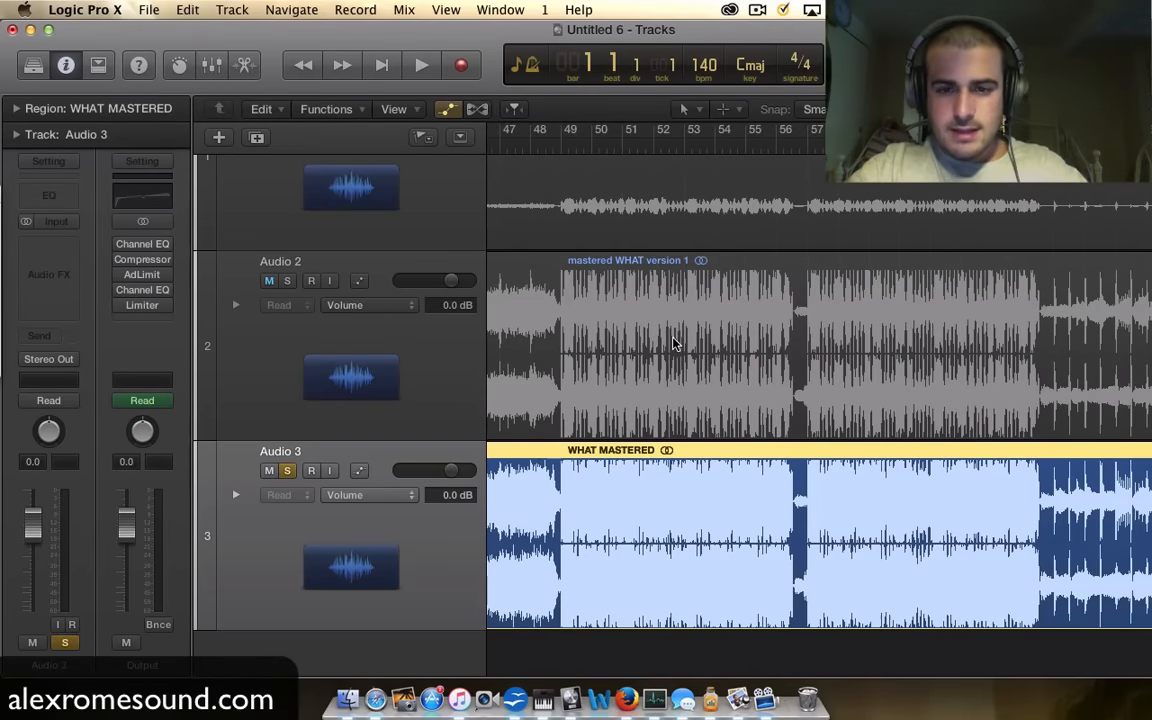
scroll(672, 343, right, 15)
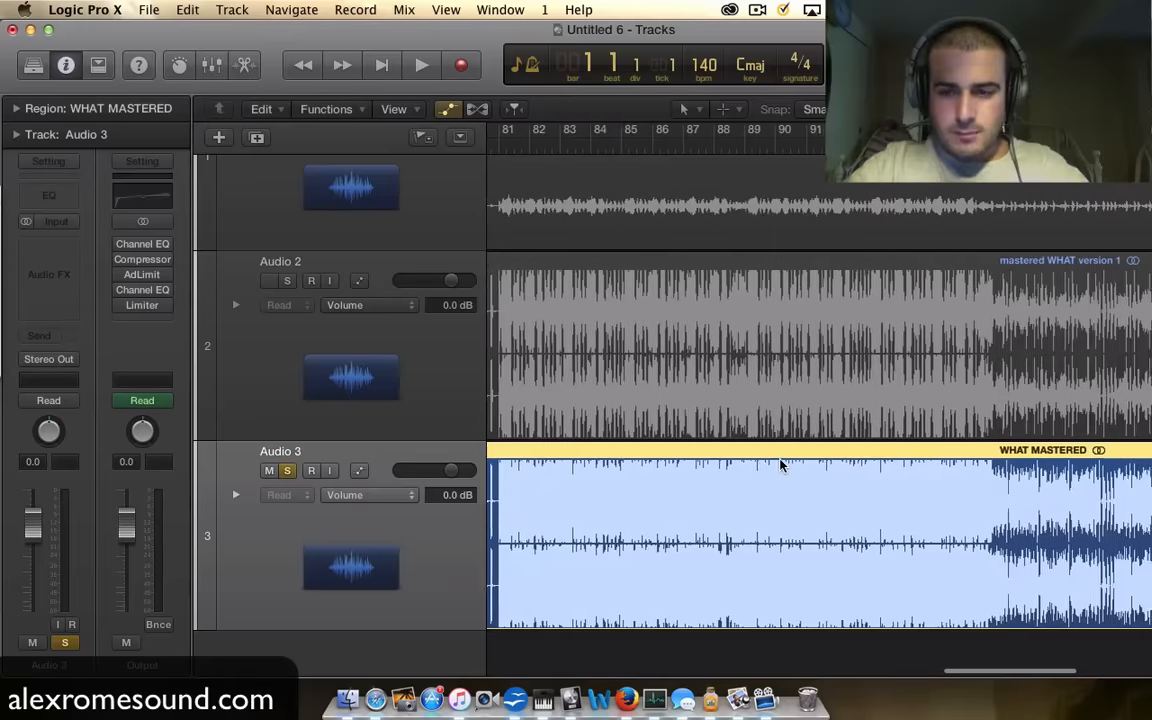
scroll(781, 464, down, 8)
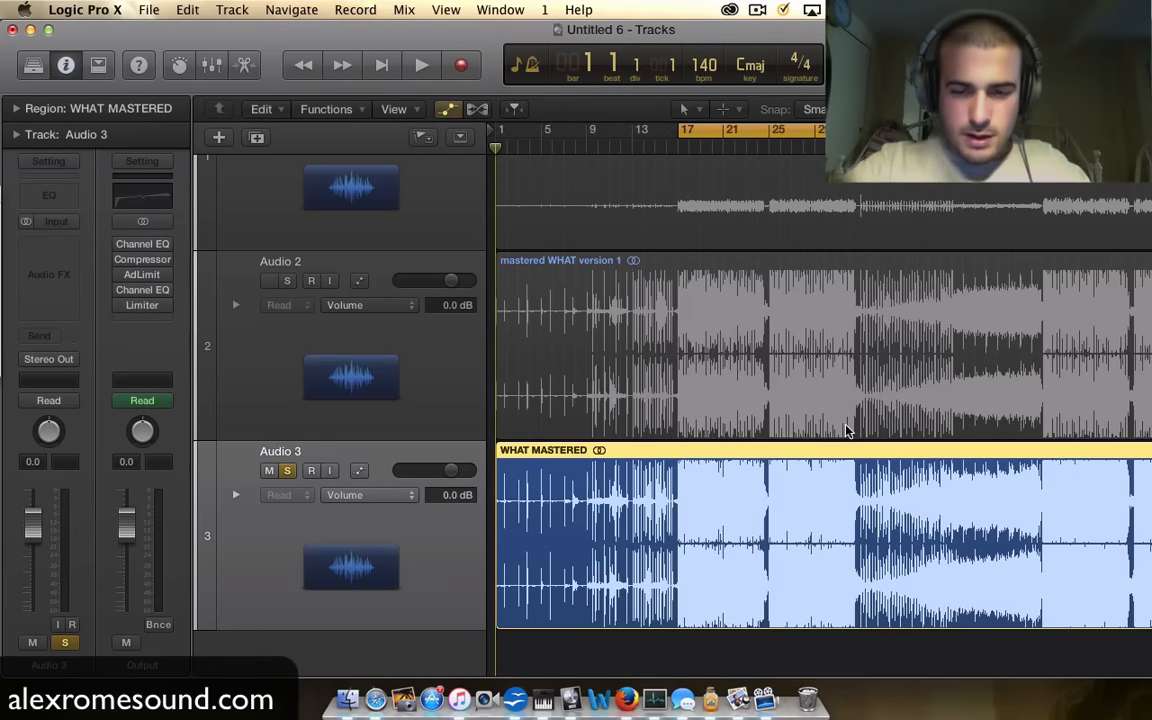
scroll(845, 428, up, 5)
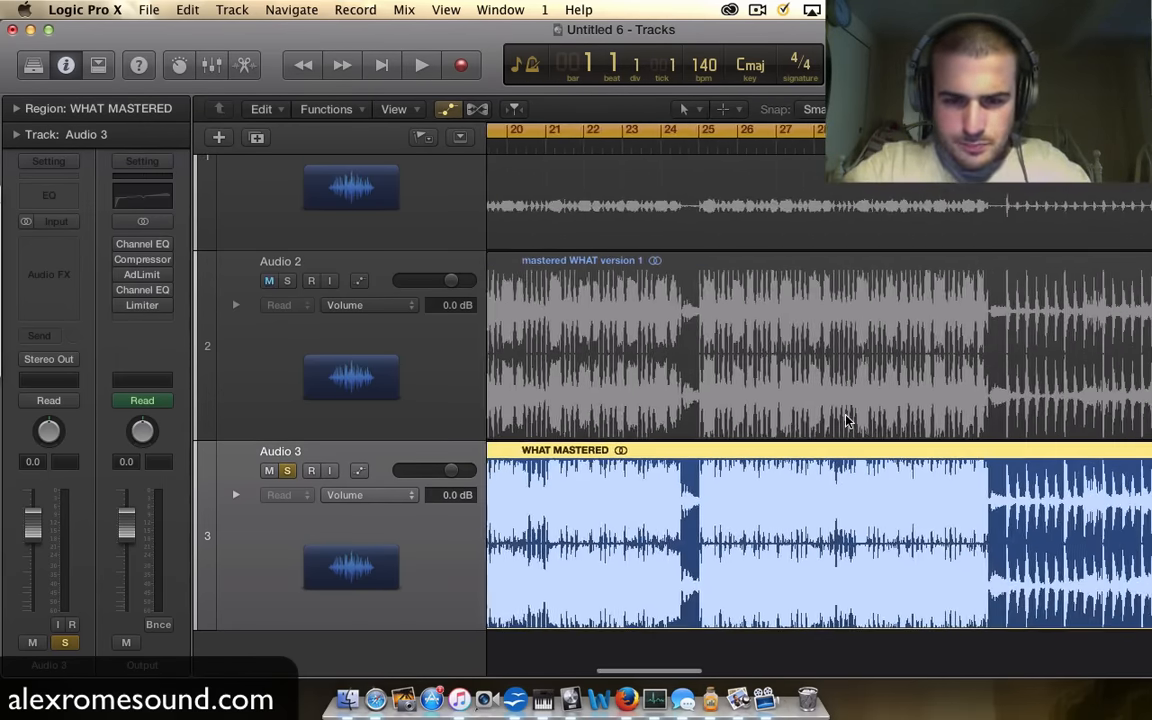
scroll(845, 421, right, 10)
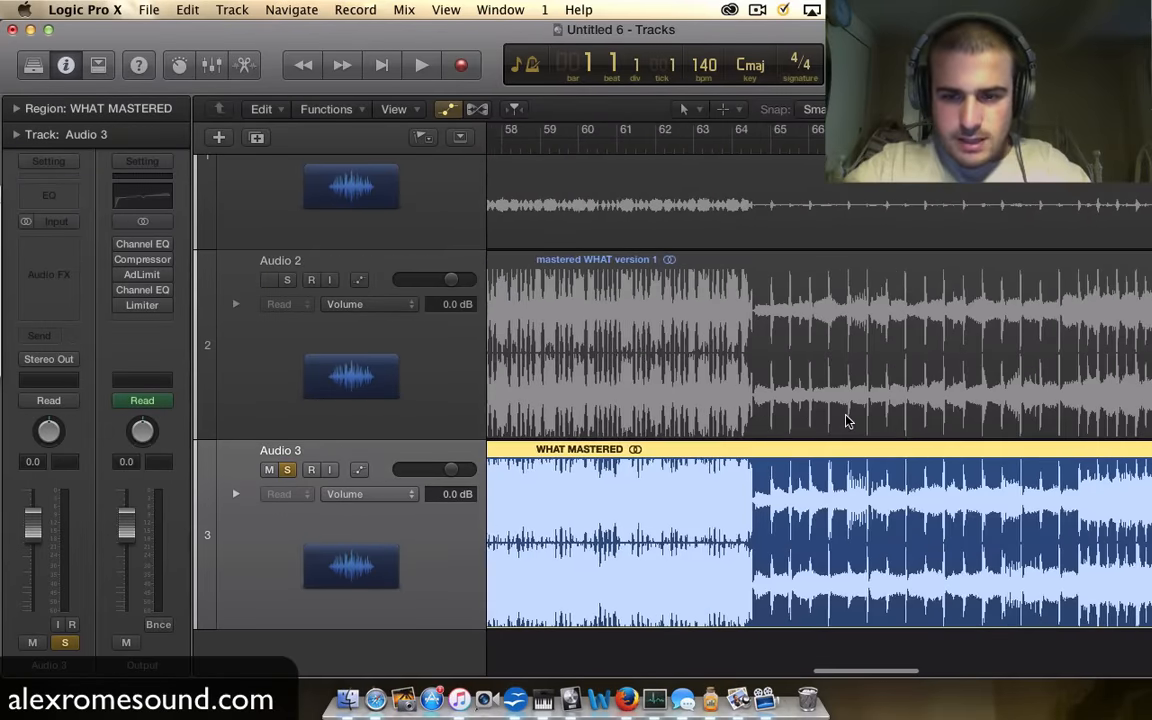
scroll(845, 421, right, 10)
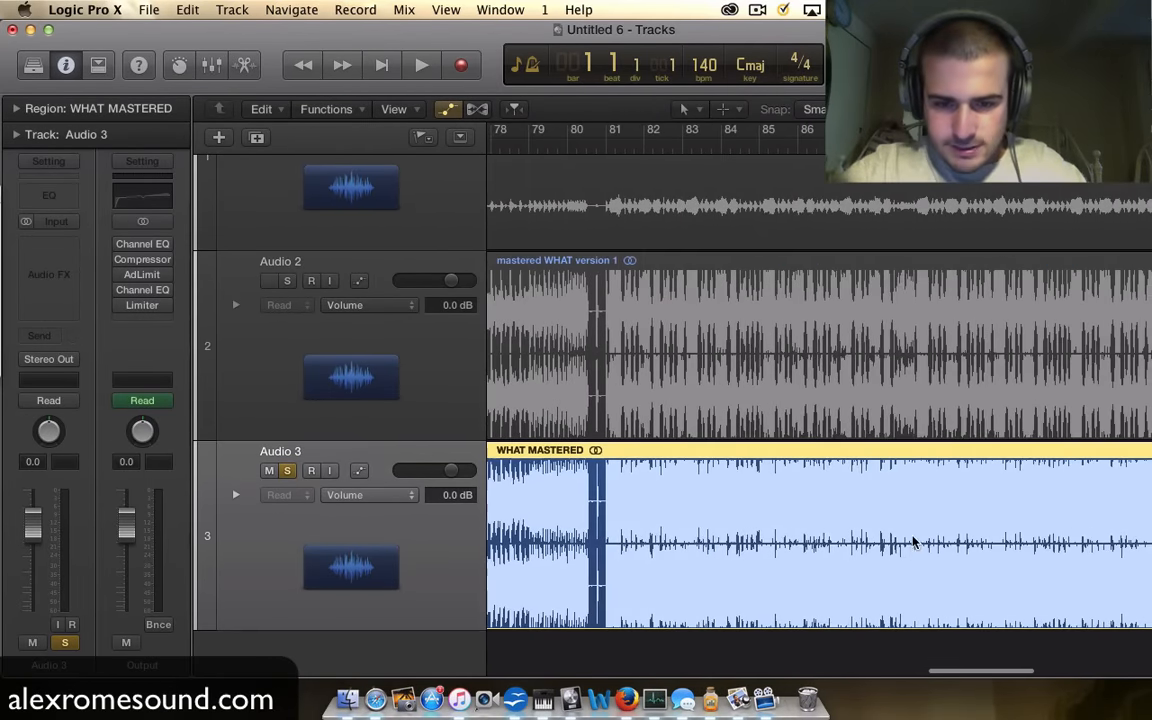
Step: Examine the mastered WHAT version 1 and WHAT MASTERED waveforms up close where the loud section starts at bar 81
scroll(913, 543, up, 8)
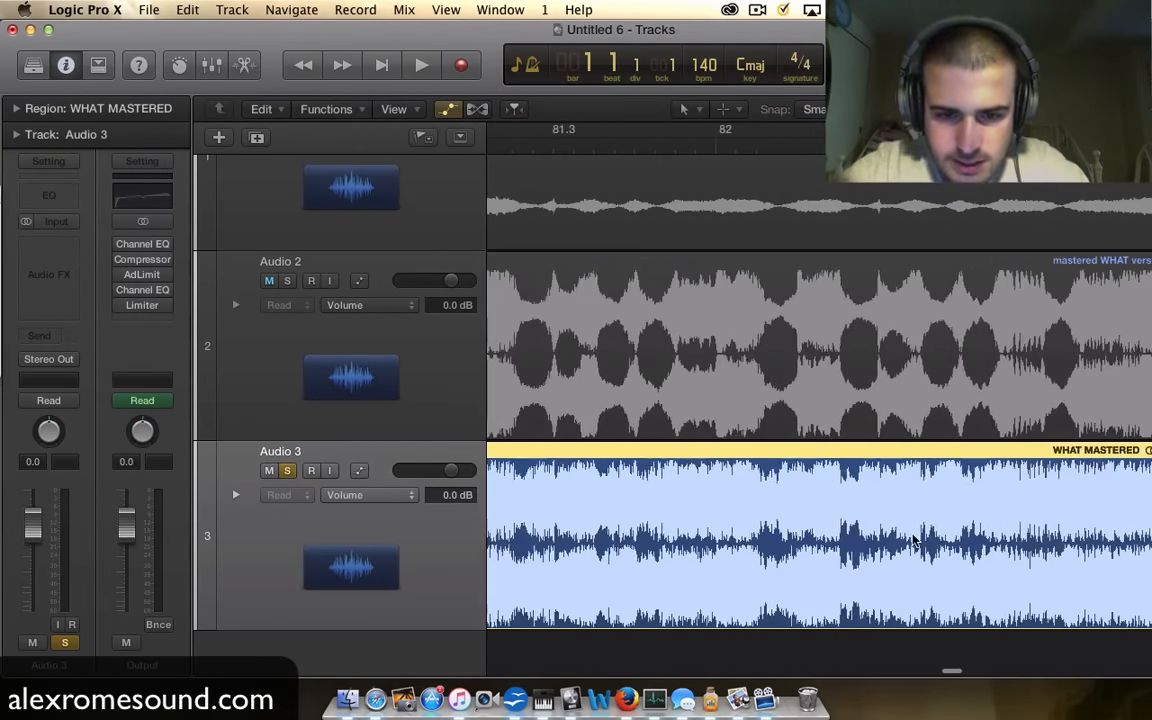
scroll(641, 462, left, 3)
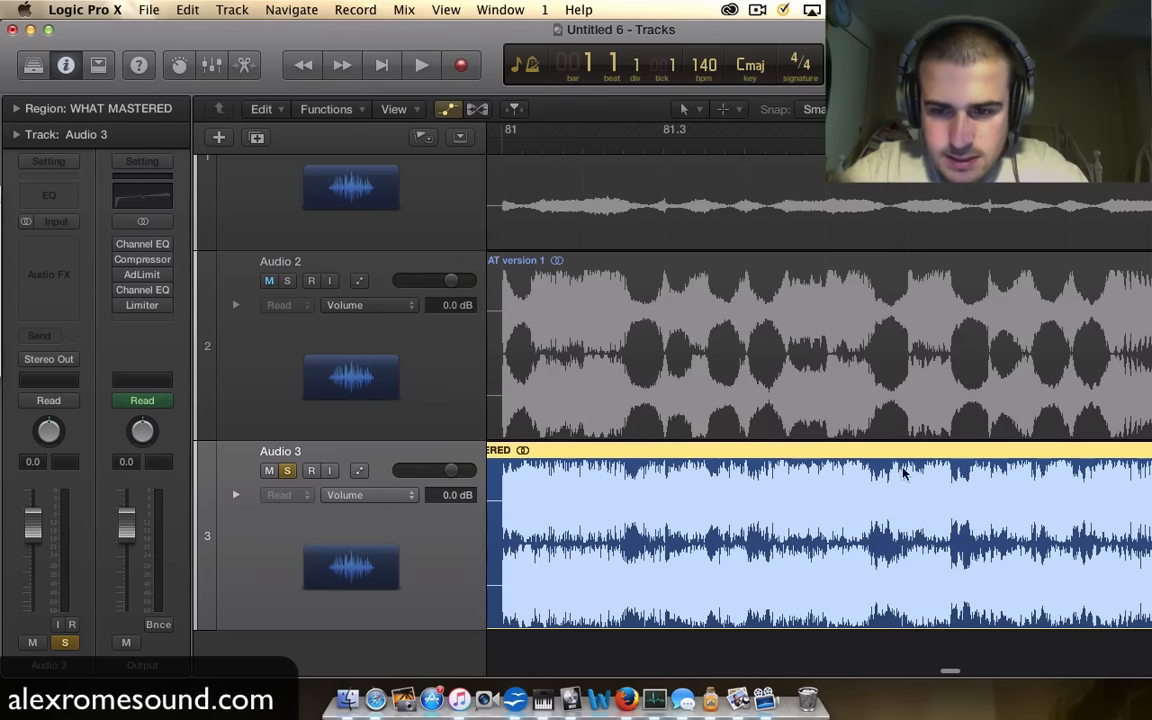
click(504, 140)
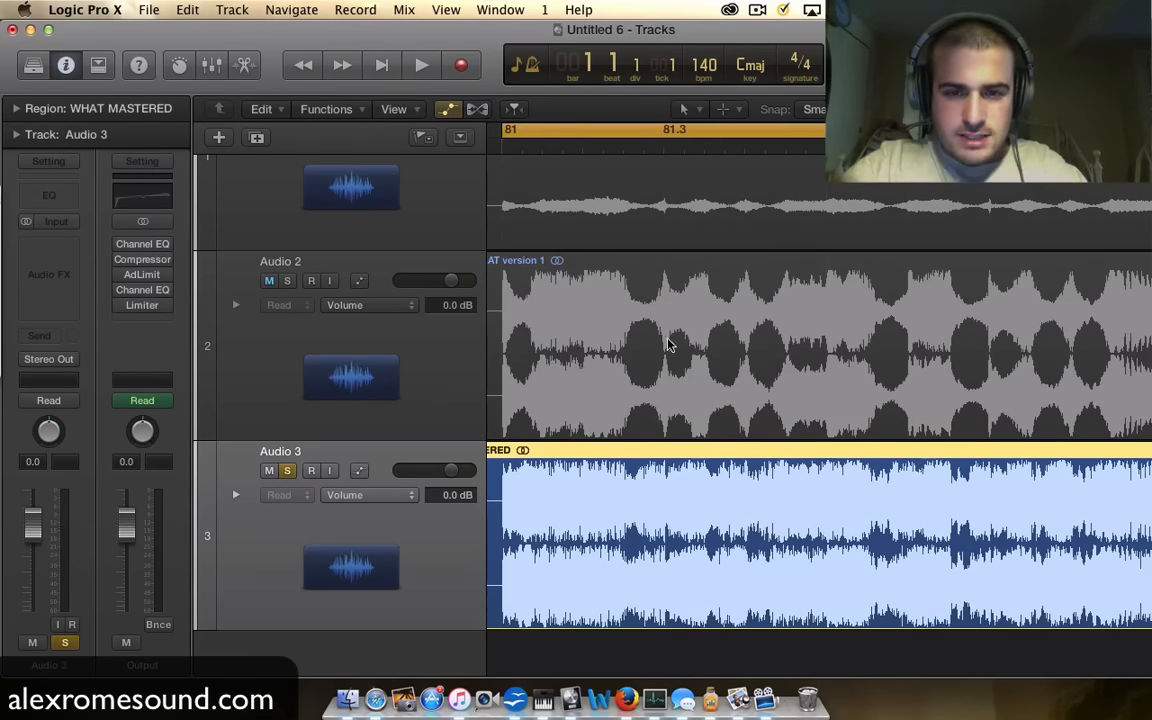
click(657, 363)
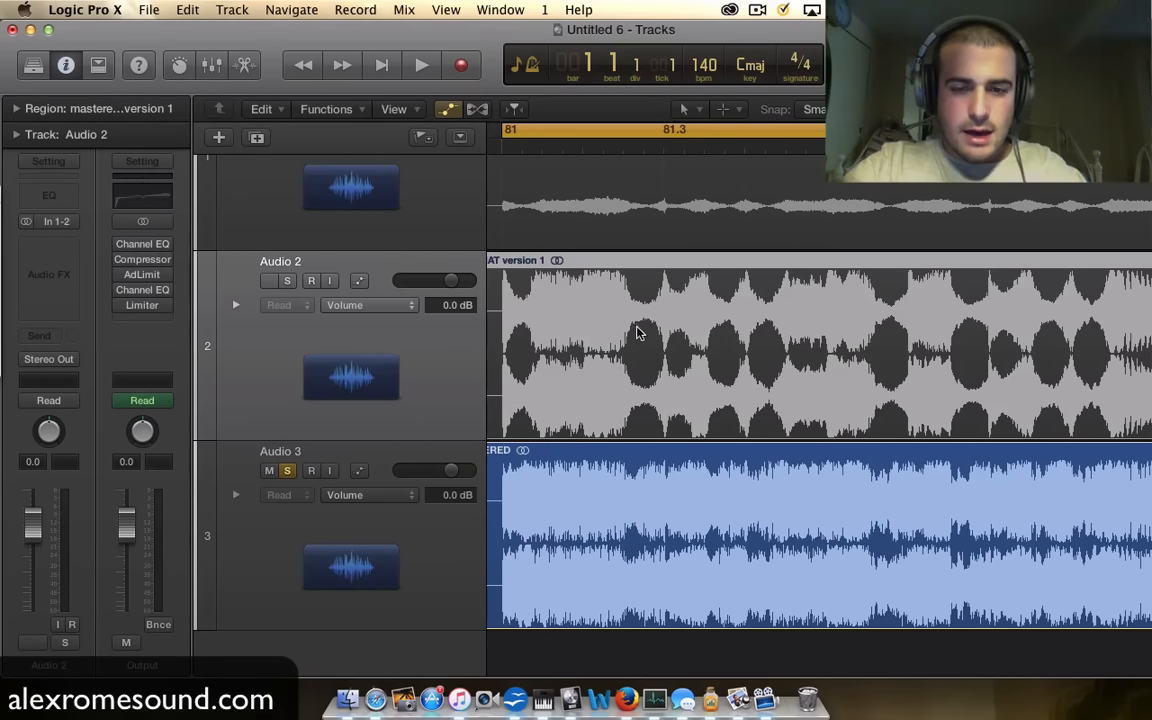
scroll(631, 313, left, 2)
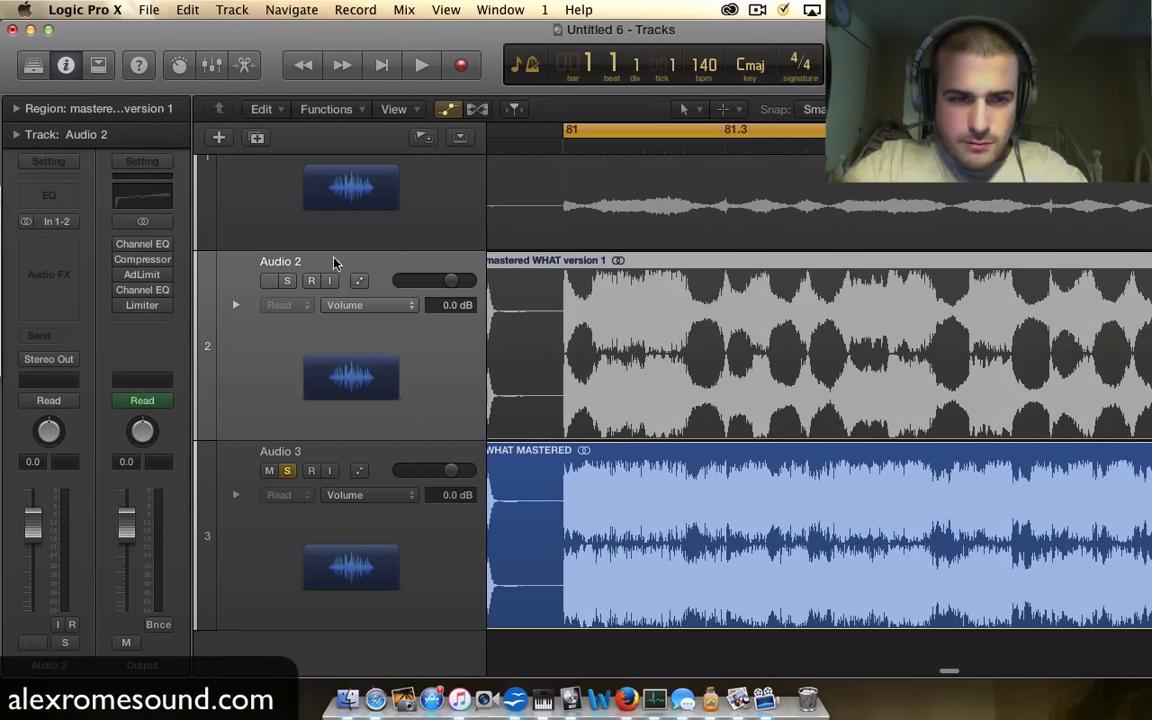
Step: Set the release of the Compressor on the Output channel to 5.0 ms and close the plug-in
click(135, 259)
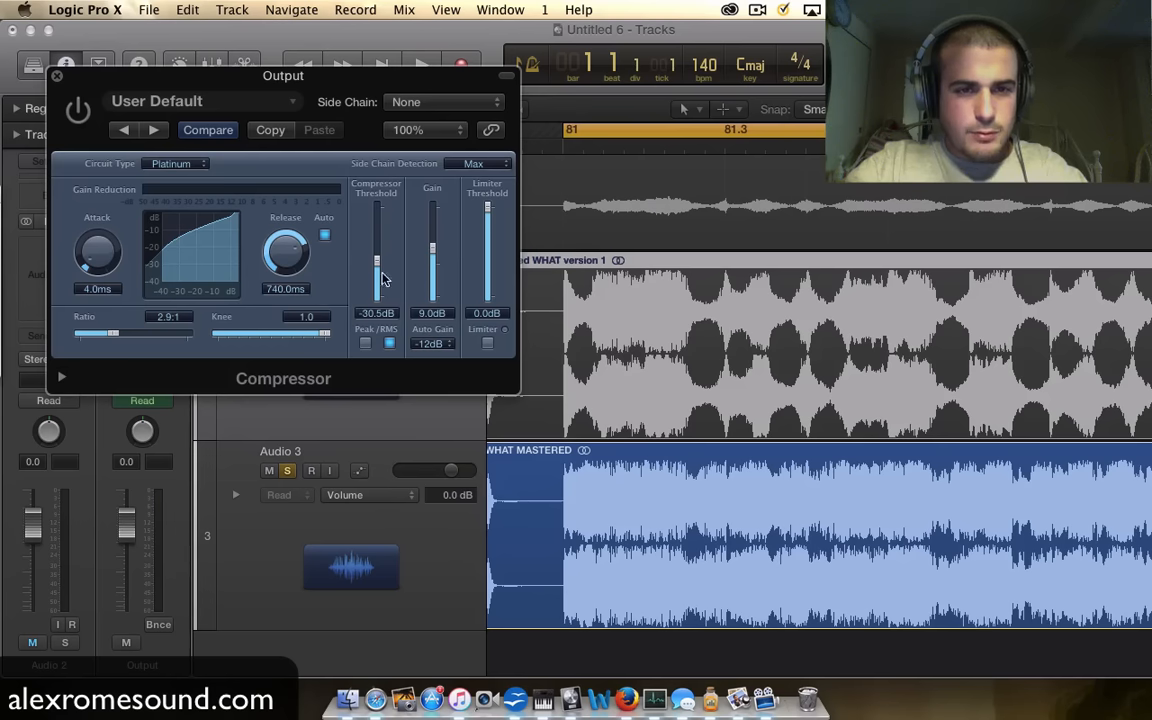
drag(308, 252, 308, 587)
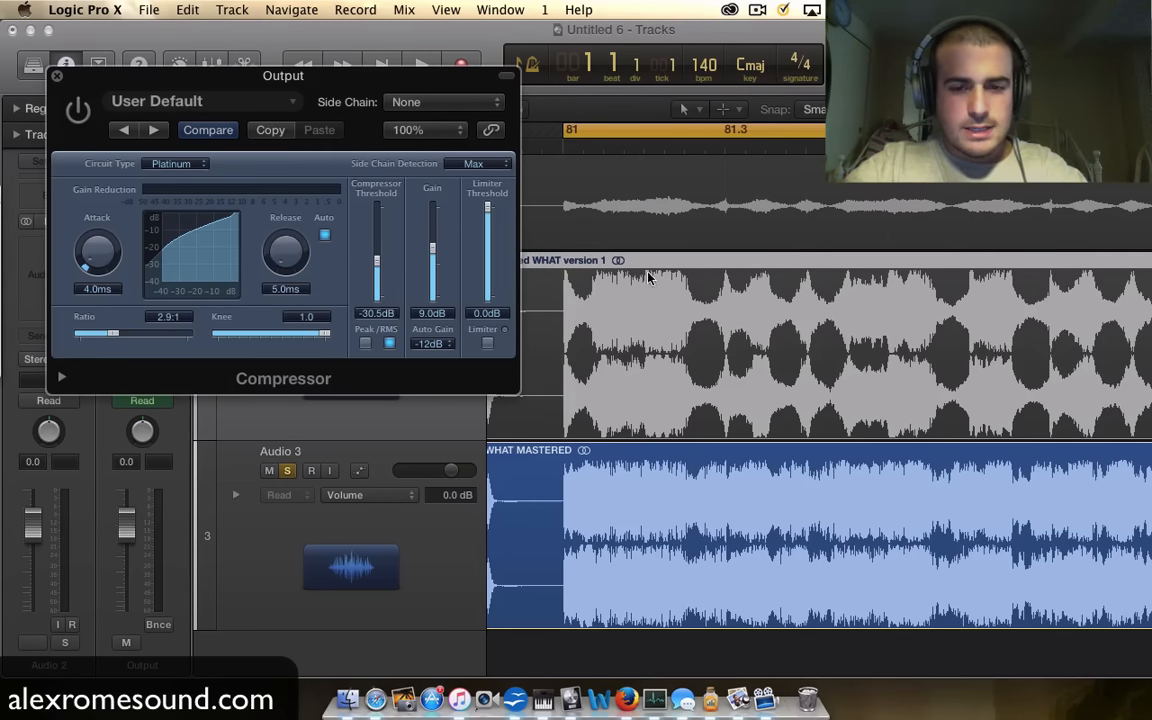
click(56, 77)
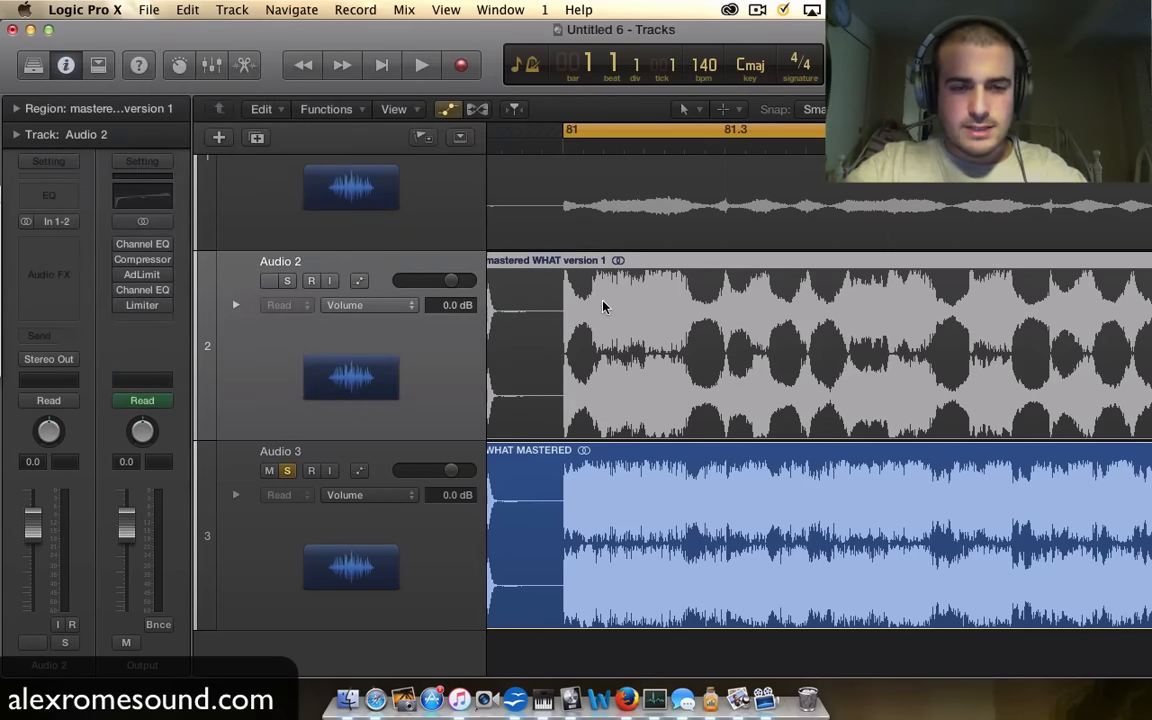
Step: Compare the peaks and dips of the two mastered waveforms through bars 81 and 82, and turn off cycle mode
scroll(822, 312, right, 5)
scroll(806, 316, left, 3)
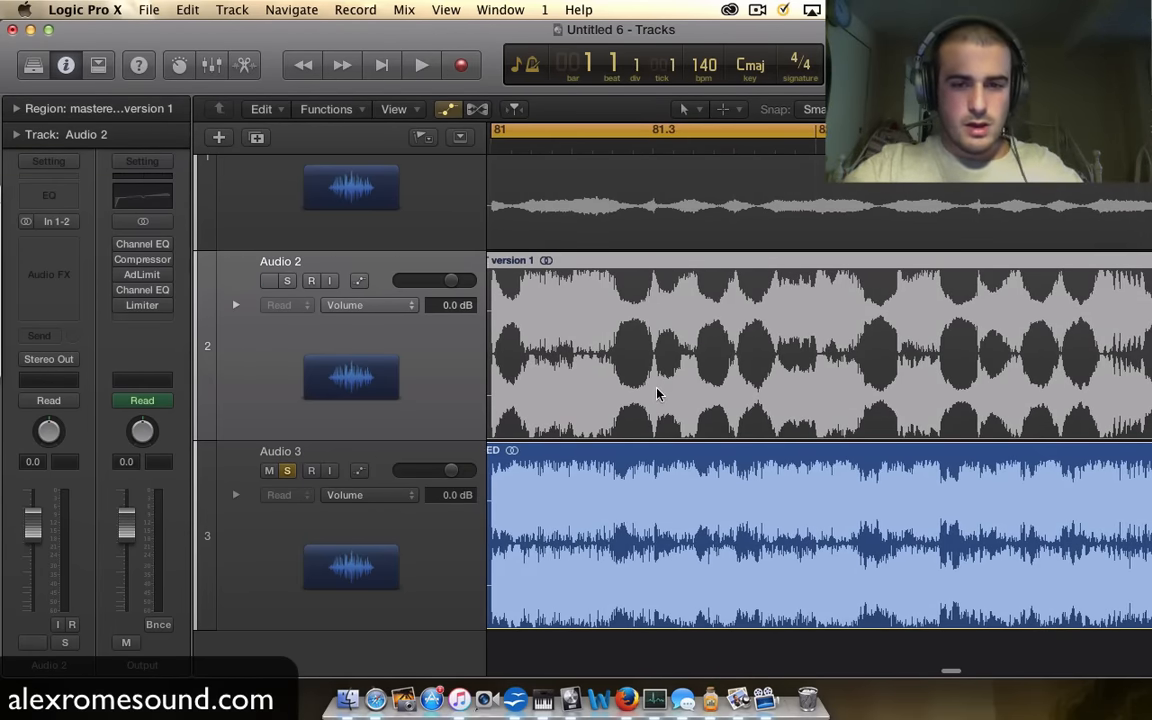
scroll(660, 340, left, 2)
scroll(784, 331, right, 3)
scroll(716, 405, left, 4)
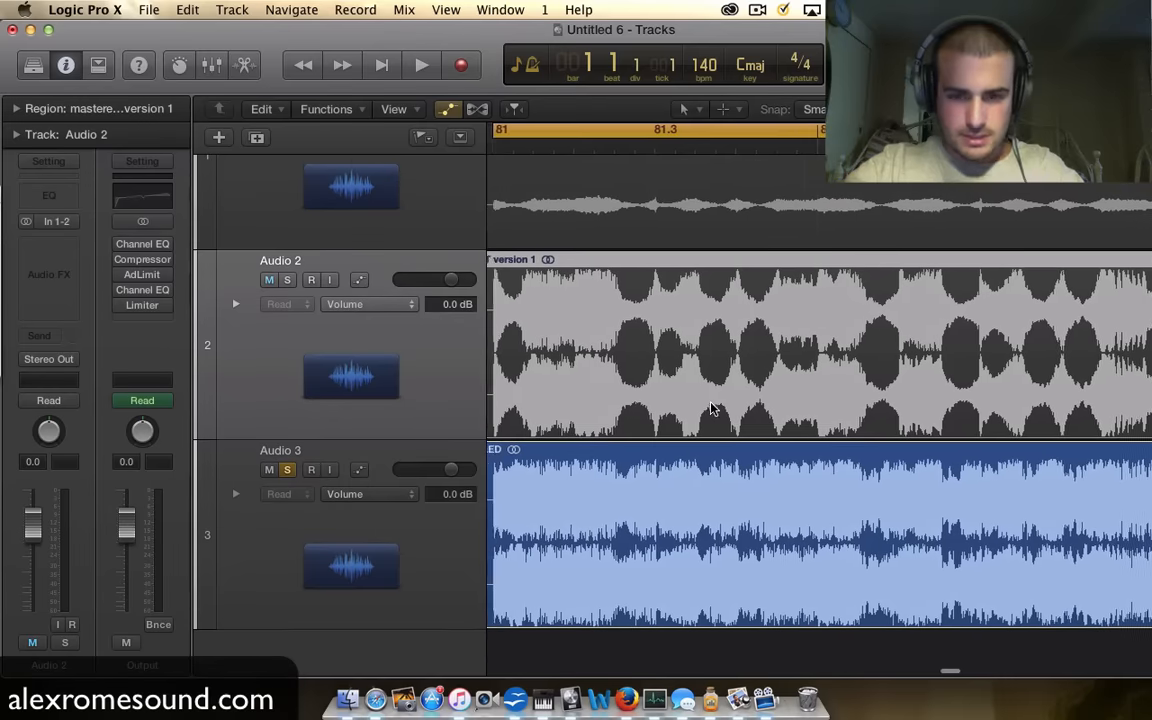
click(716, 129)
scroll(714, 505, right, 3)
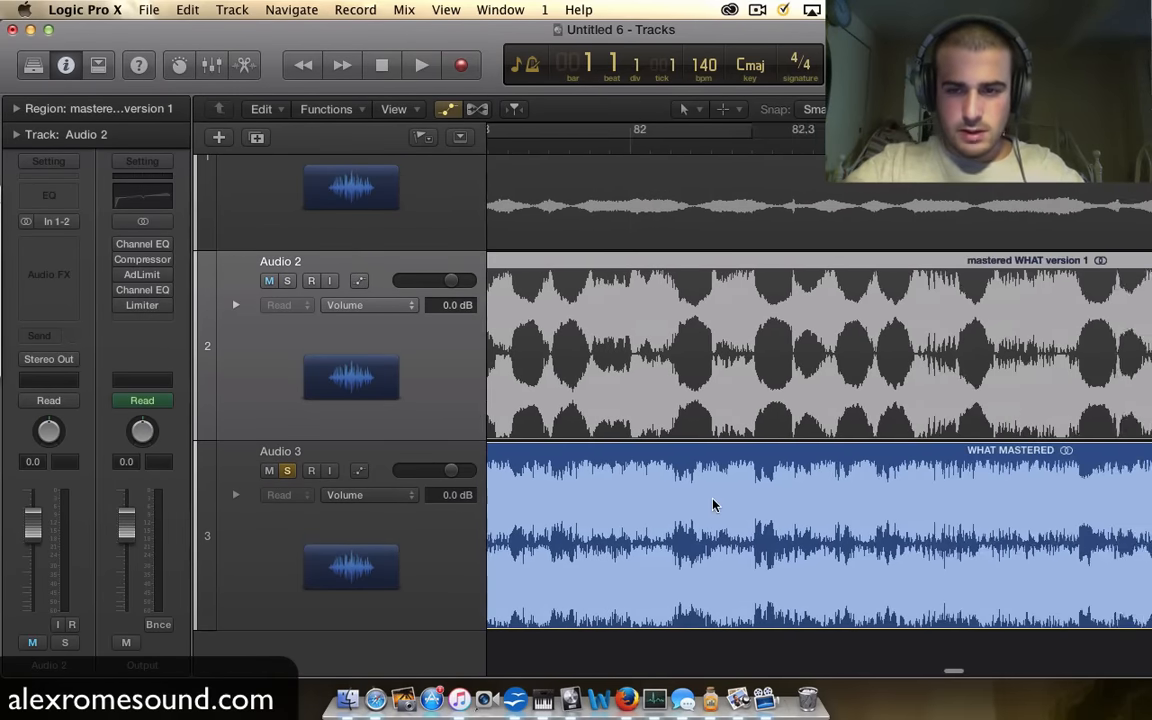
Step: Compare the two mastered waveforms from bar 85 to the song's end, then back through bar 33 to the beginning
key(super+Left)
key(super+Left)
key(super+Left)
key(super+Left)
key(super+Left)
key(super+Left)
key(super+Left)
key(super+Left)
key(super+Left)
key(super+Left)
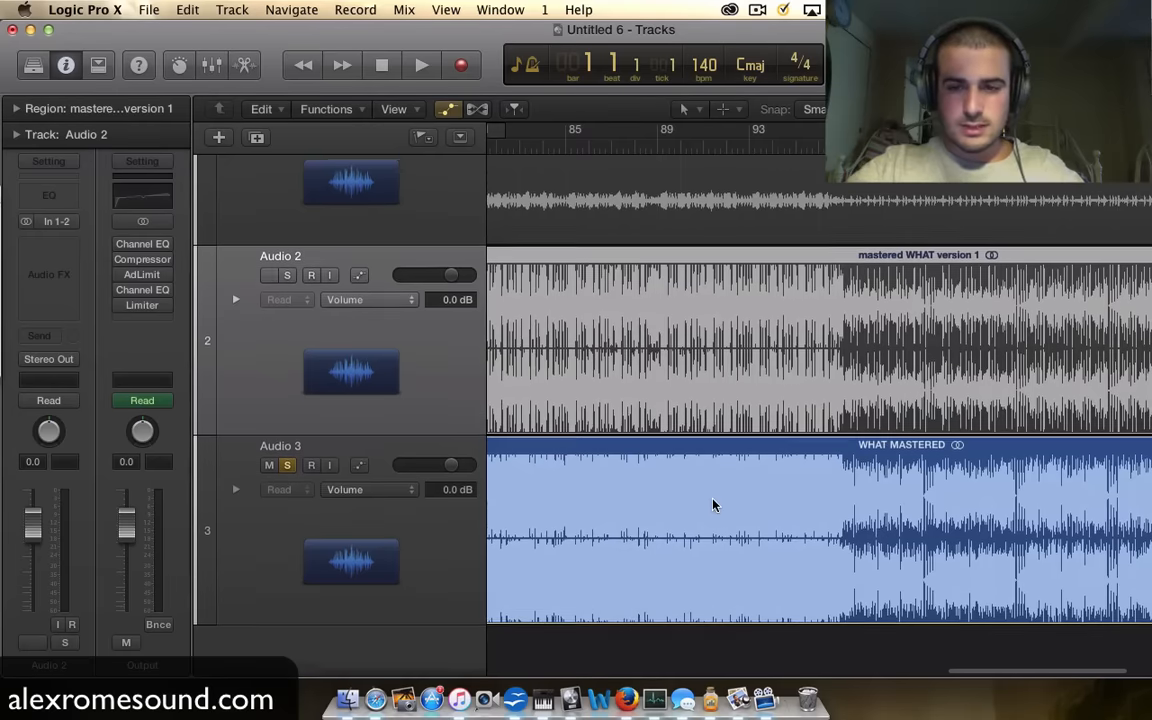
scroll(714, 505, right, 4)
scroll(714, 505, left, 3)
scroll(714, 505, left, 10)
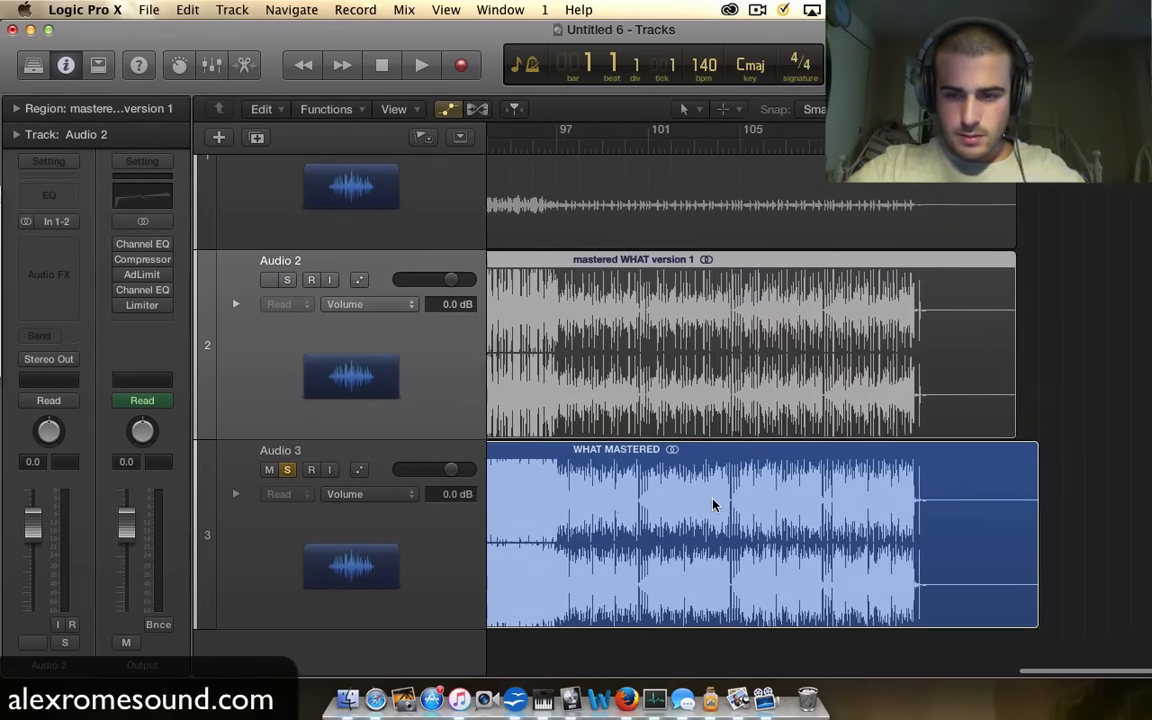
scroll(714, 505, left, 8)
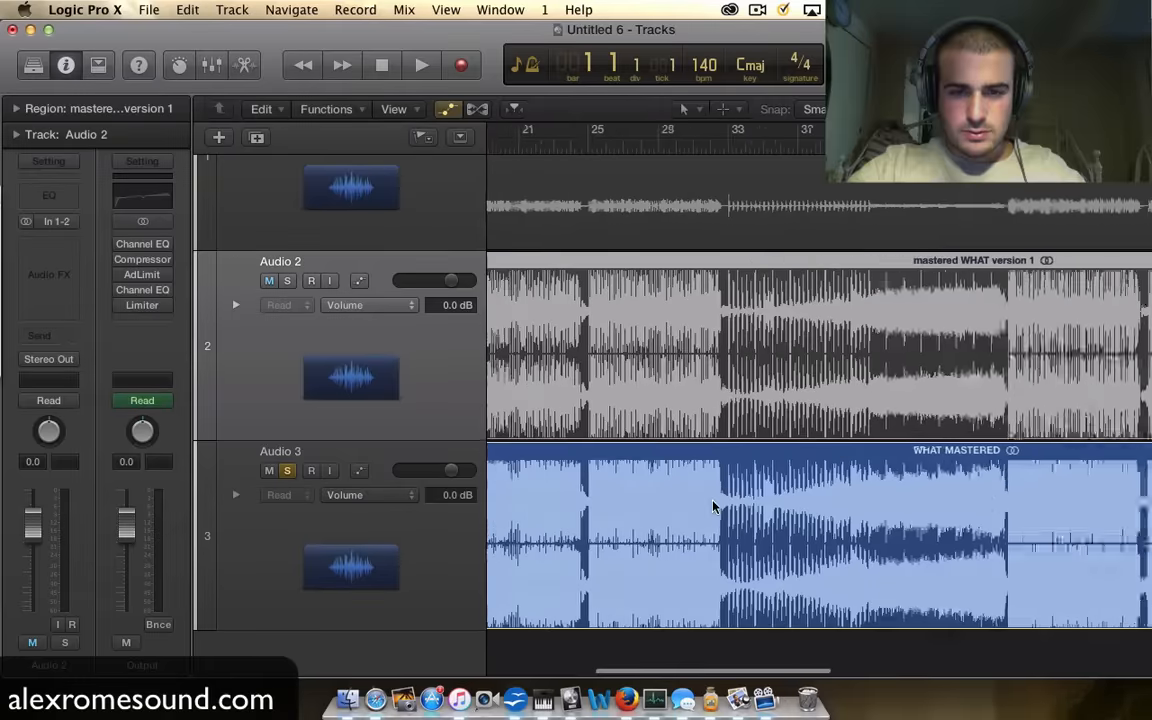
key(super+Left)
key(super+Left)
key(super+Left)
key(ctrl+m)
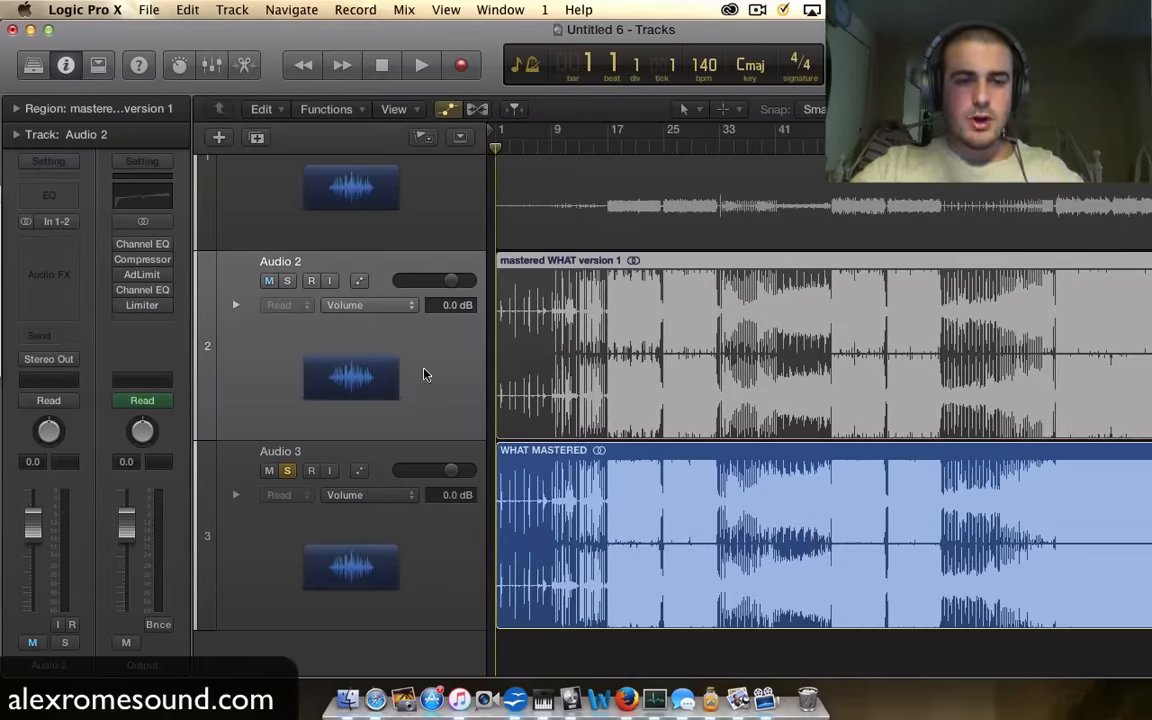
Step: Take Audio 3 off solo and select the What unmastered and mastered WHAT version 1 regions together
click(287, 470)
scroll(328, 451, up, 3)
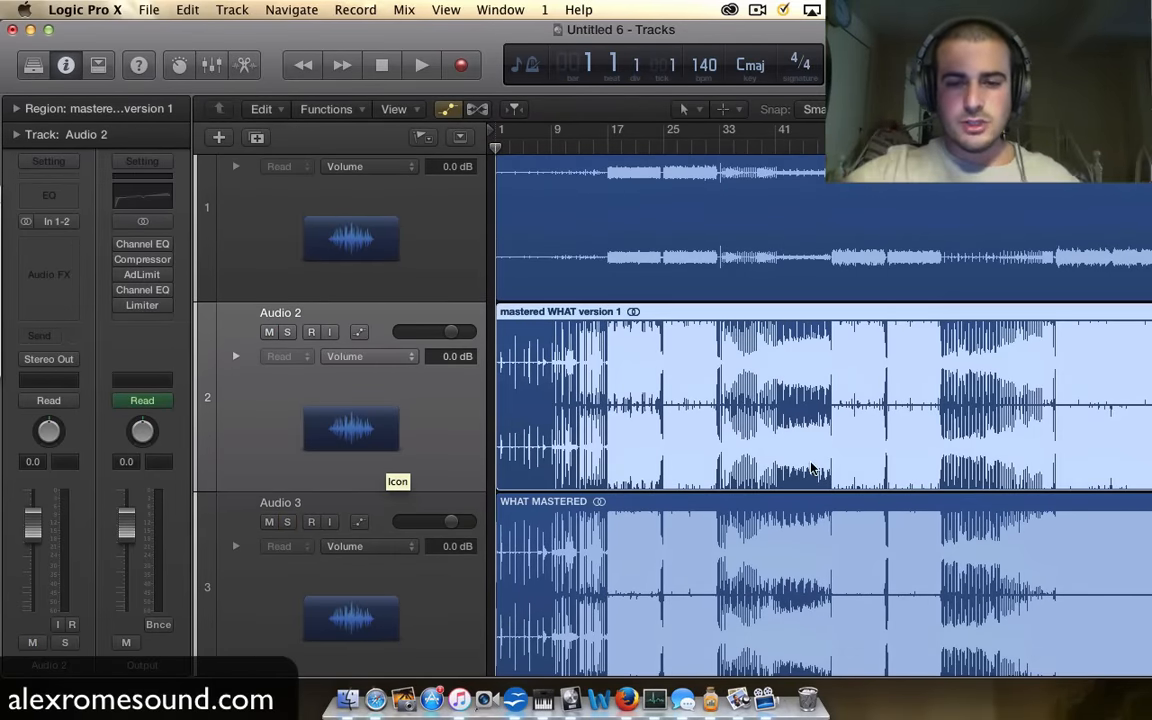
key(super+Left)
drag(1143, 394, 887, 248)
scroll(714, 608, down, 2)
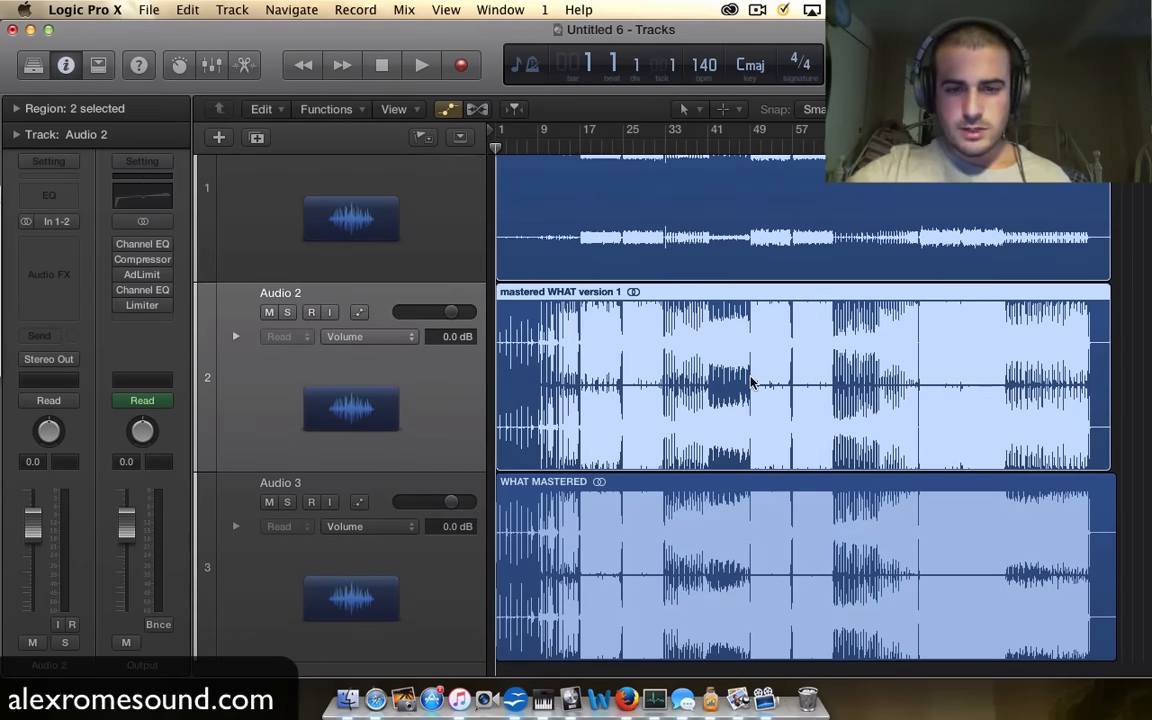
Step: Review the unmastered waveform on Audio 1 against the mastered versions on Audio 2 and Audio 3 over the whole song
scroll(752, 382, up, 3)
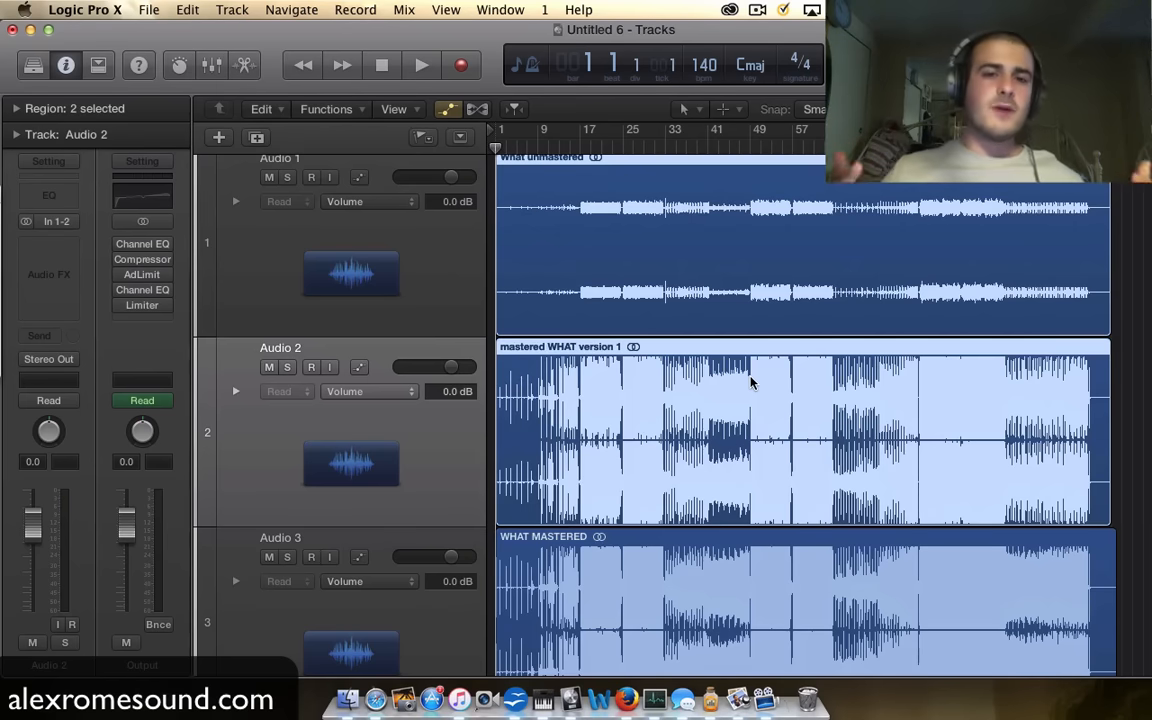
scroll(751, 381, up, 1)
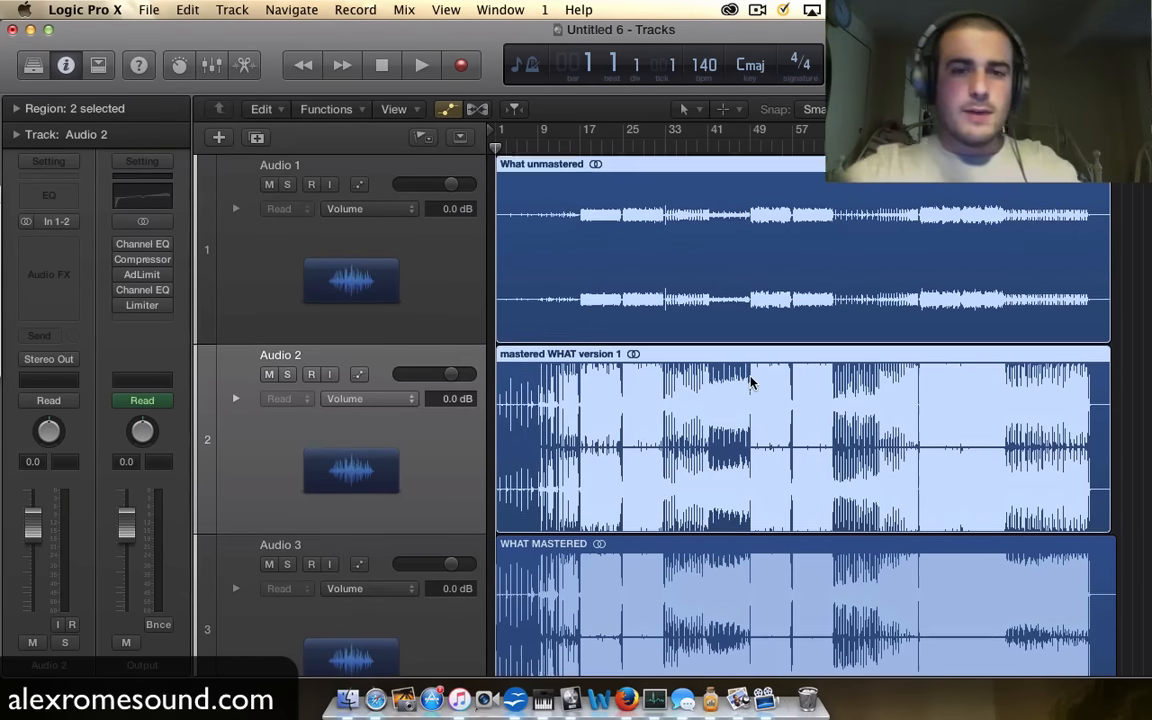
click(783, 12)
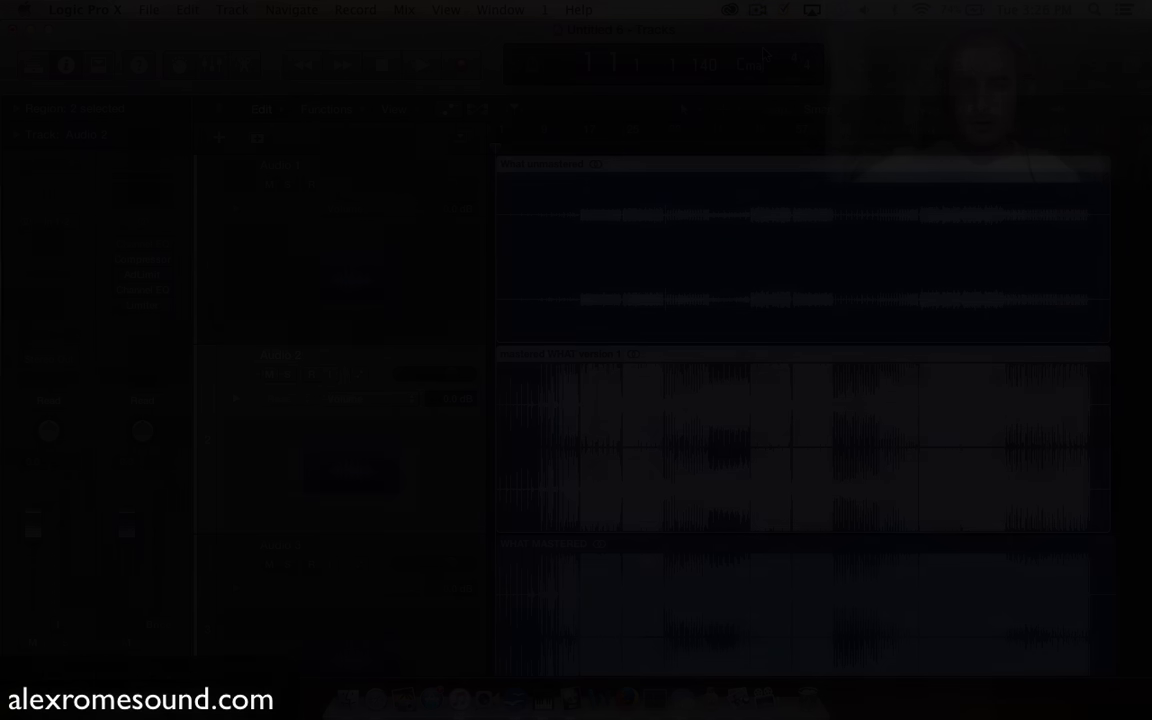